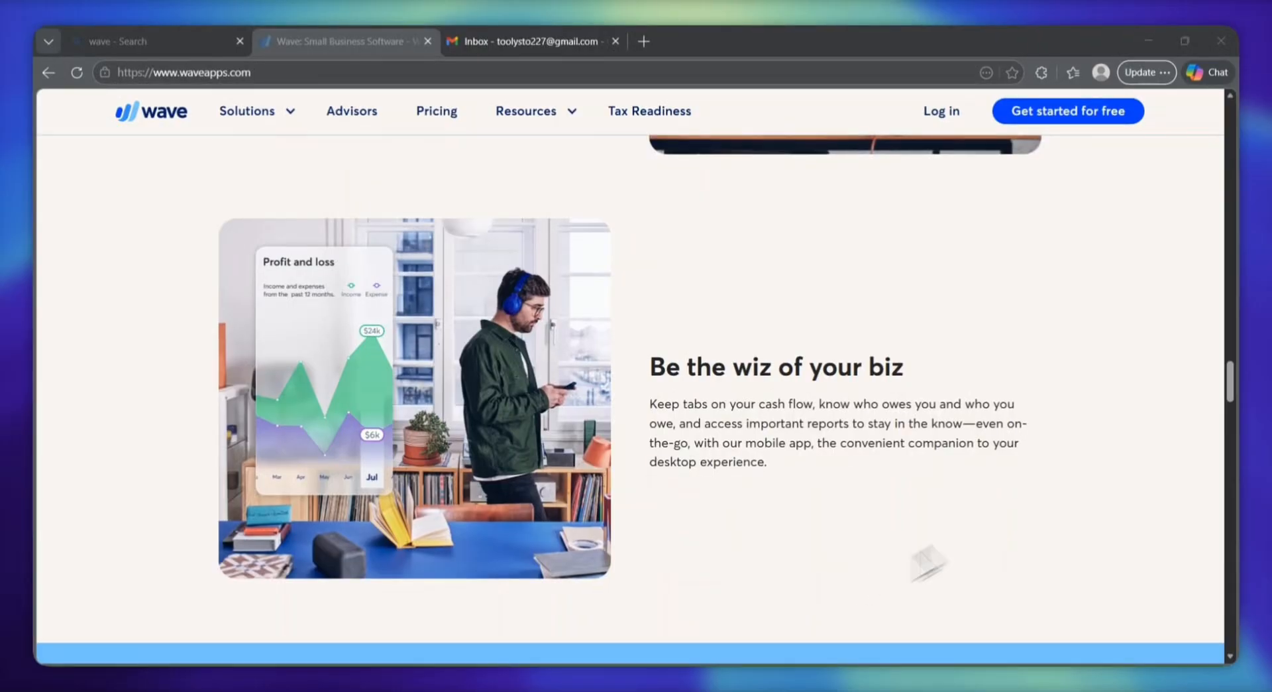
- Scroll through Wave's homepage and return to the top where the Pricing link sits
scroll(825, 494, "down", 4)
scroll(837, 479, "up", 12)
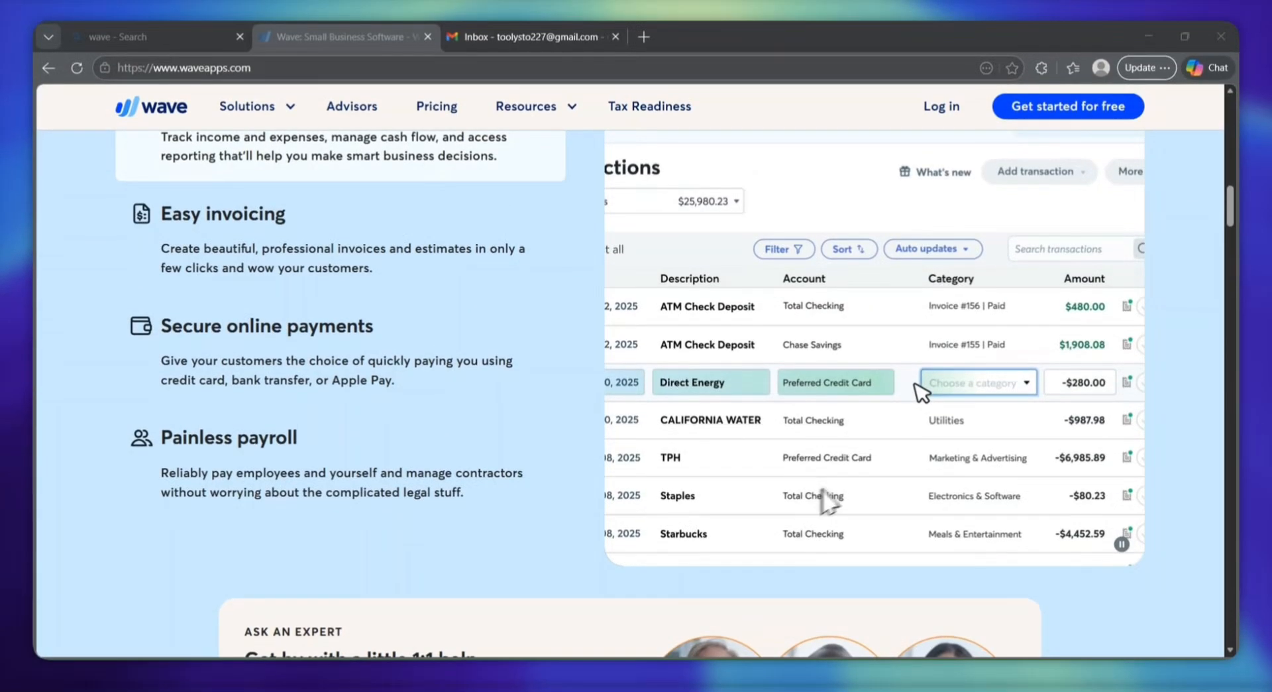
scroll(1027, 348, "down", 1)
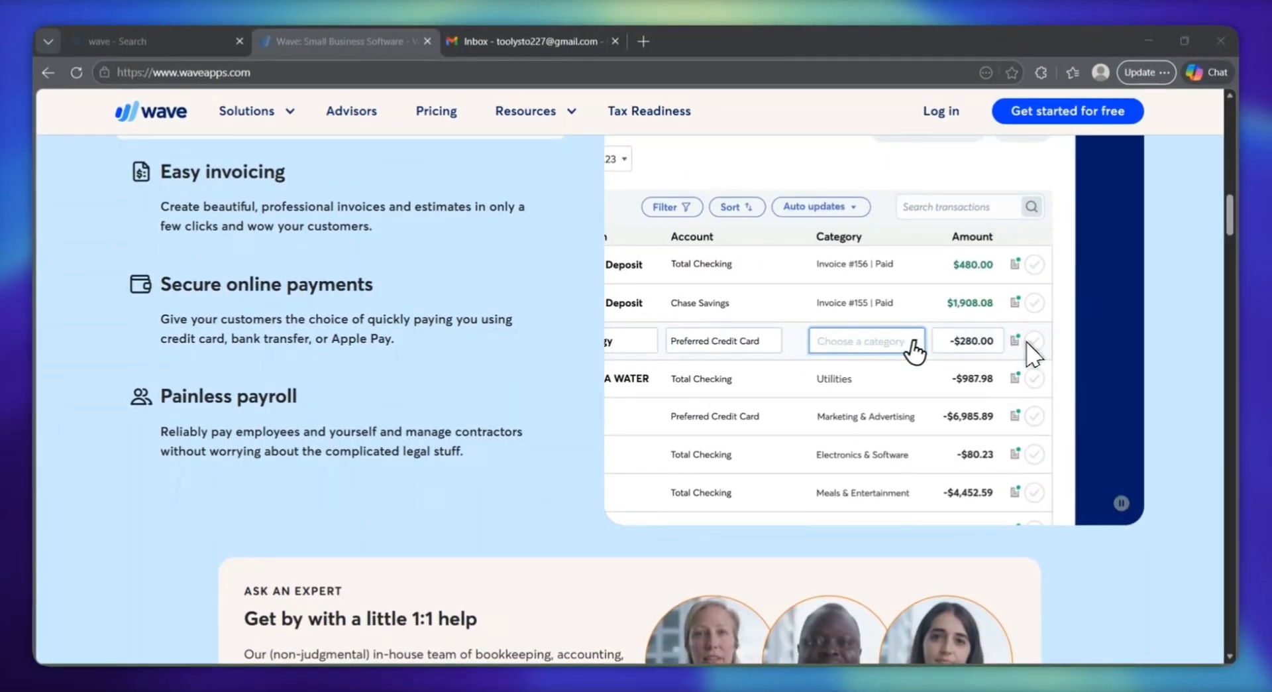
scroll(1027, 342, "up", 1)
scroll(1016, 342, "up", 2)
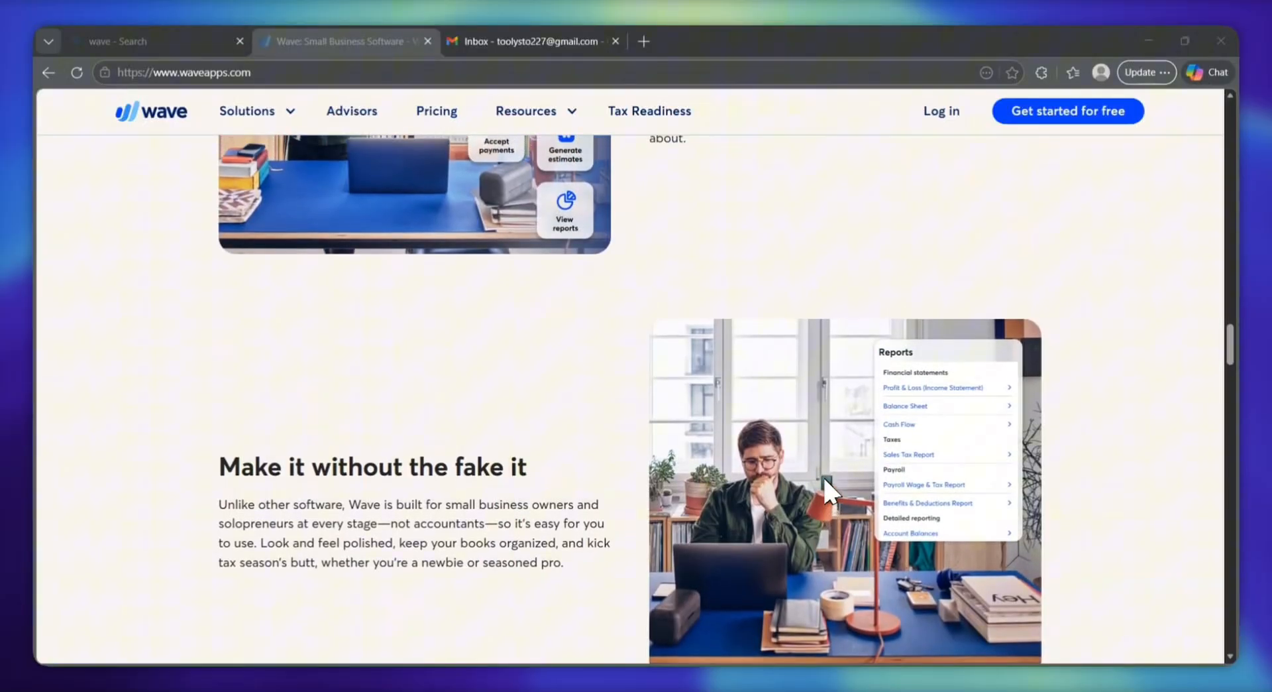
scroll(824, 483, "up", 10)
scroll(825, 484, "up", 7)
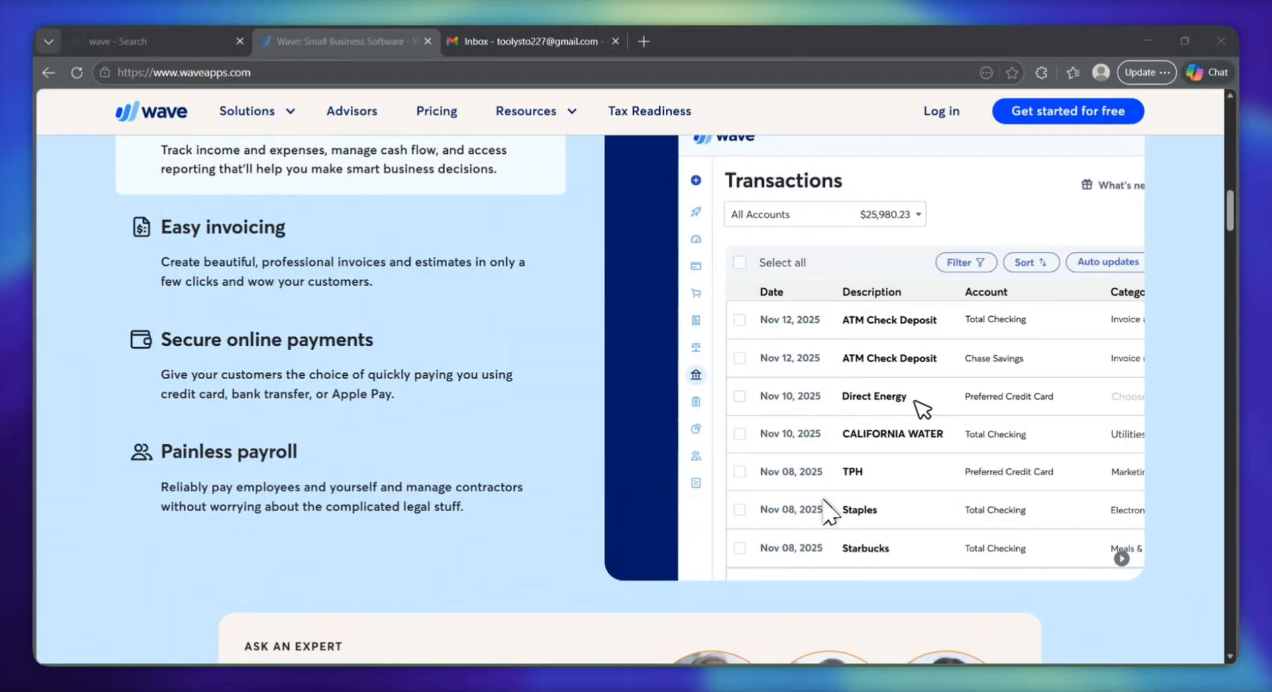
scroll(828, 510, "up", 1)
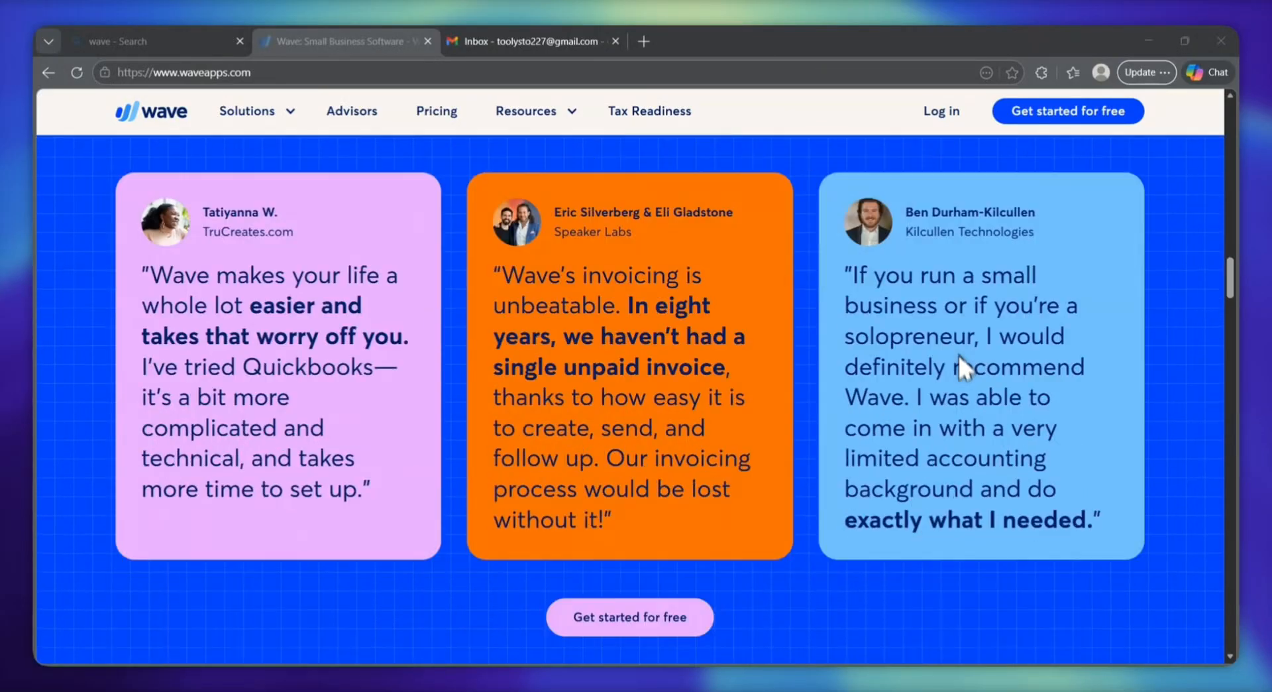
scroll(964, 366, "down", 15)
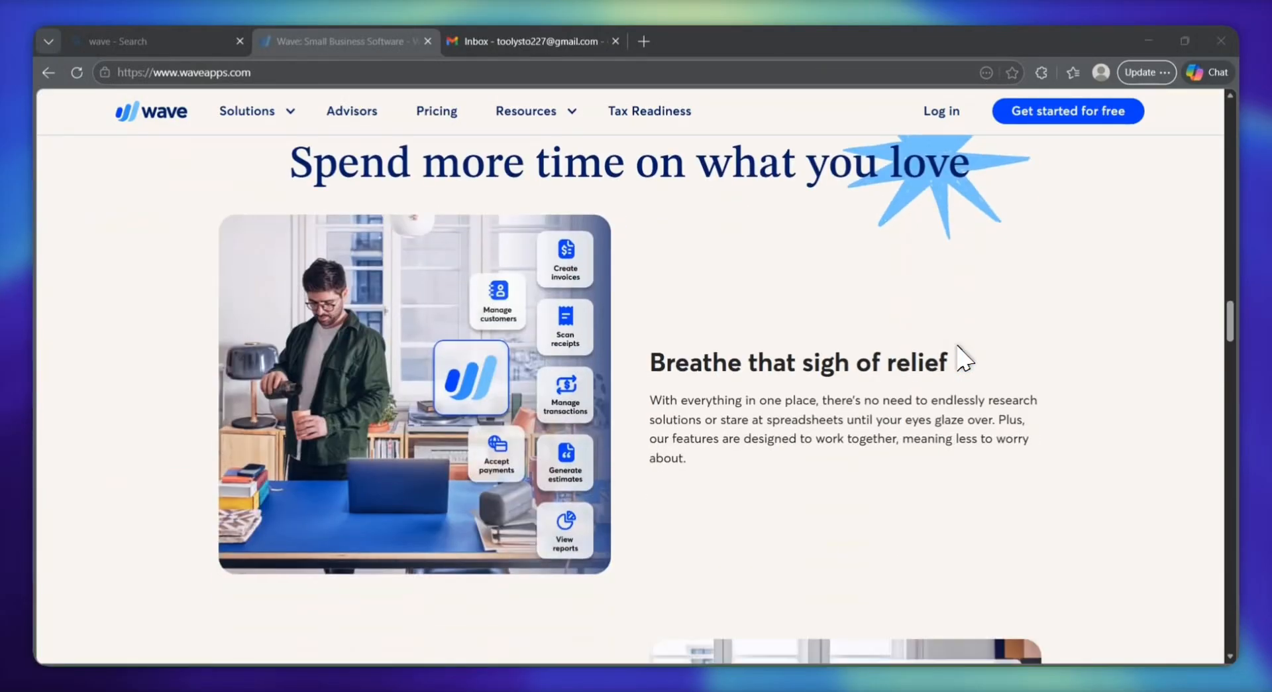
scroll(964, 358, "down", 15)
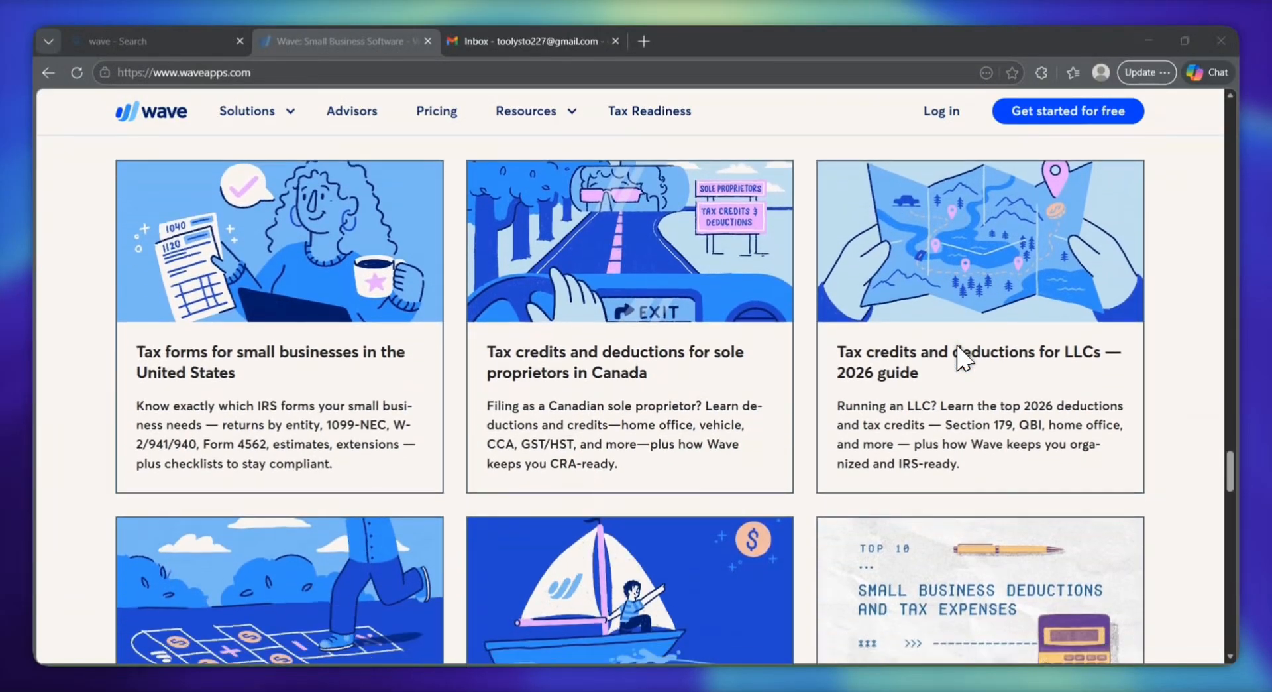
scroll(964, 358, "down", 2)
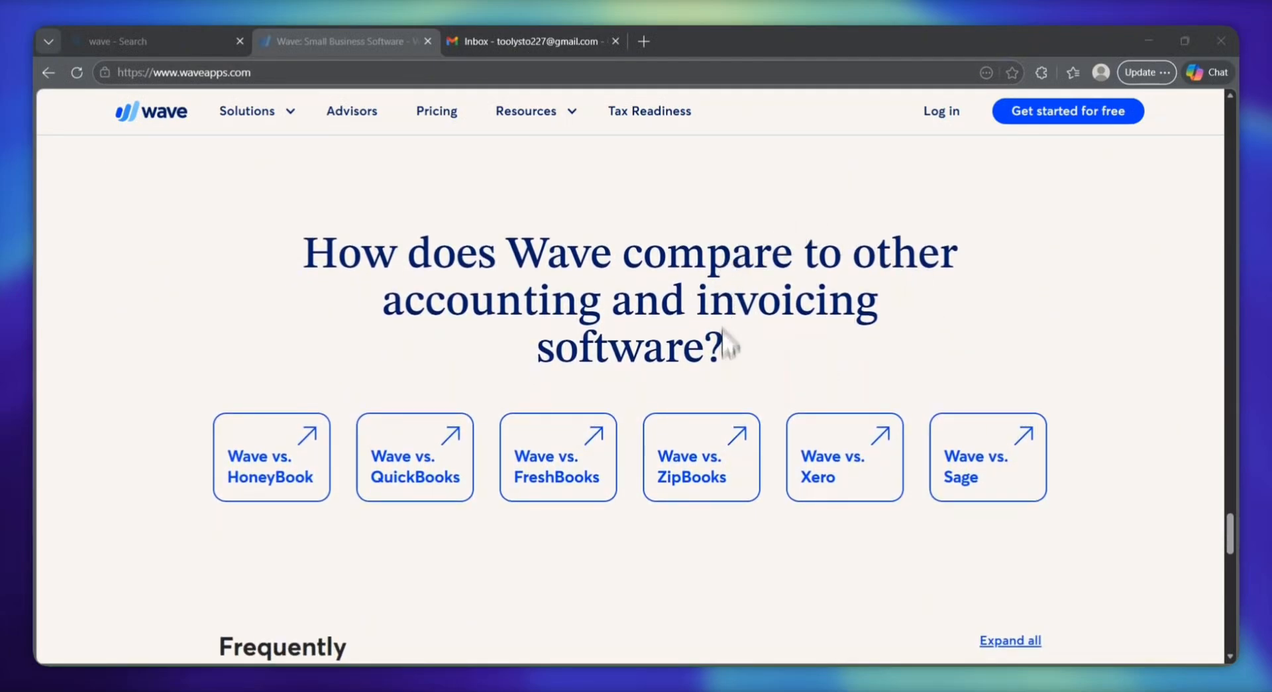
scroll(822, 520, "down", 2)
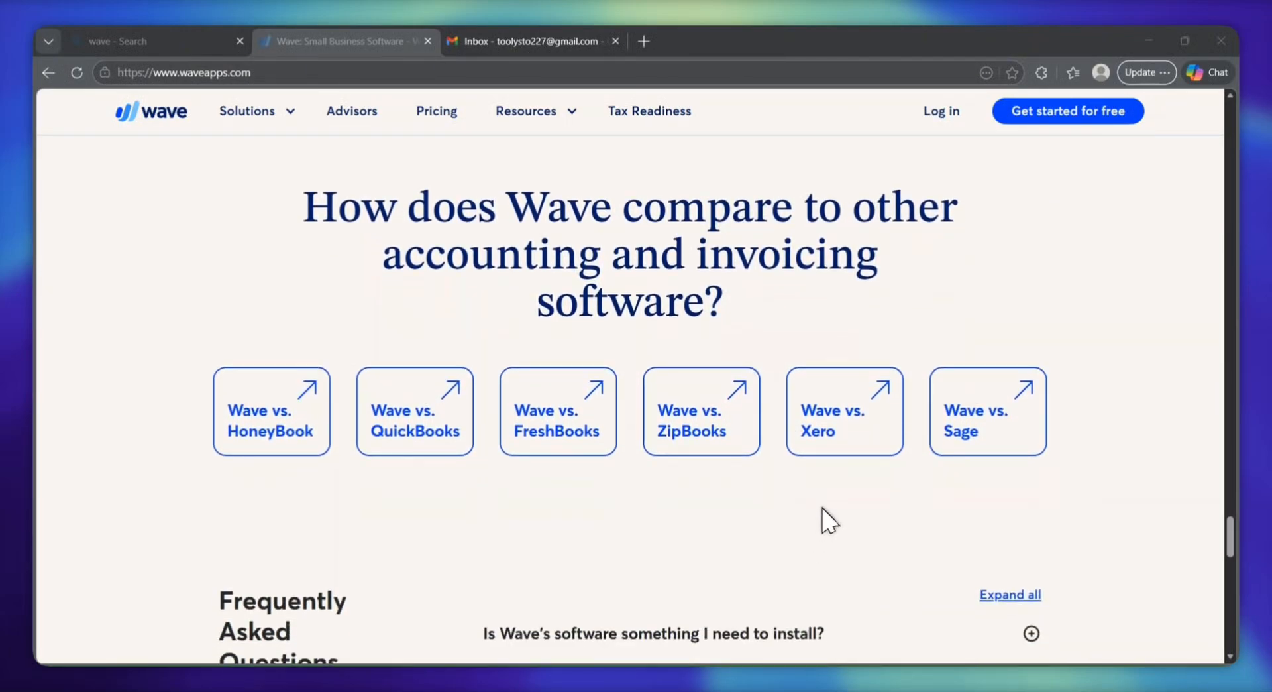
scroll(825, 520, "up", 2)
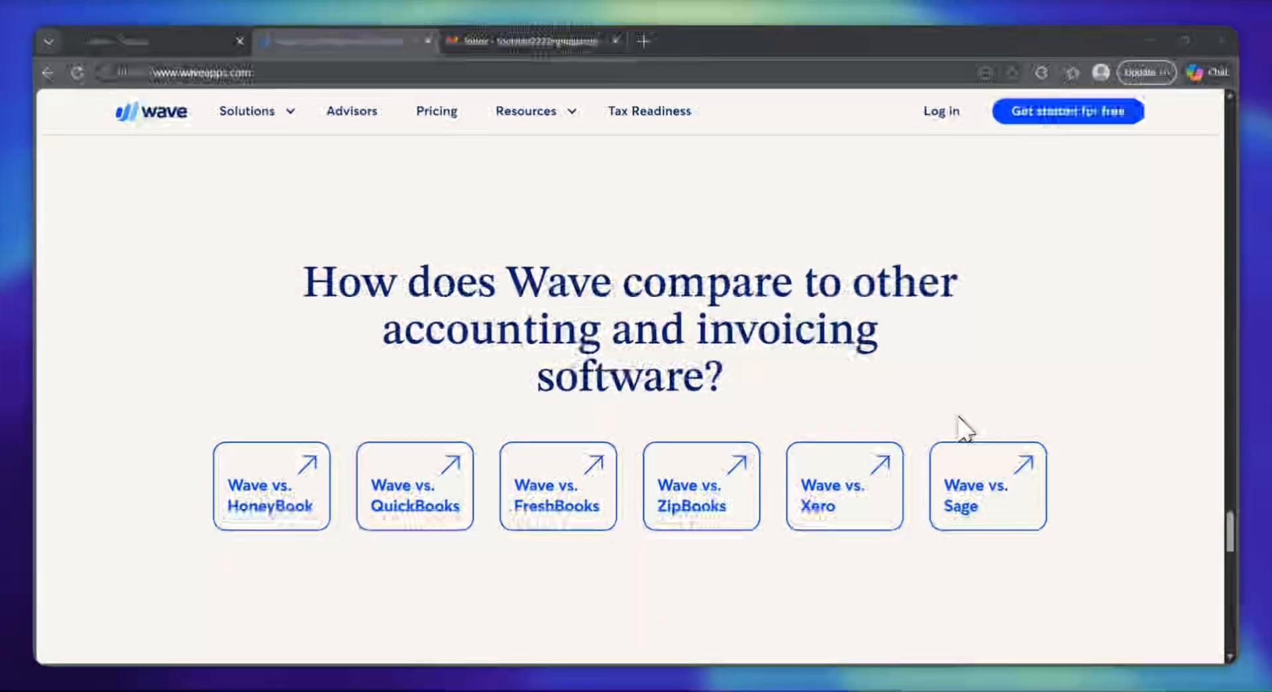
scroll(959, 418, "up", 8)
scroll(959, 418, "up", 10)
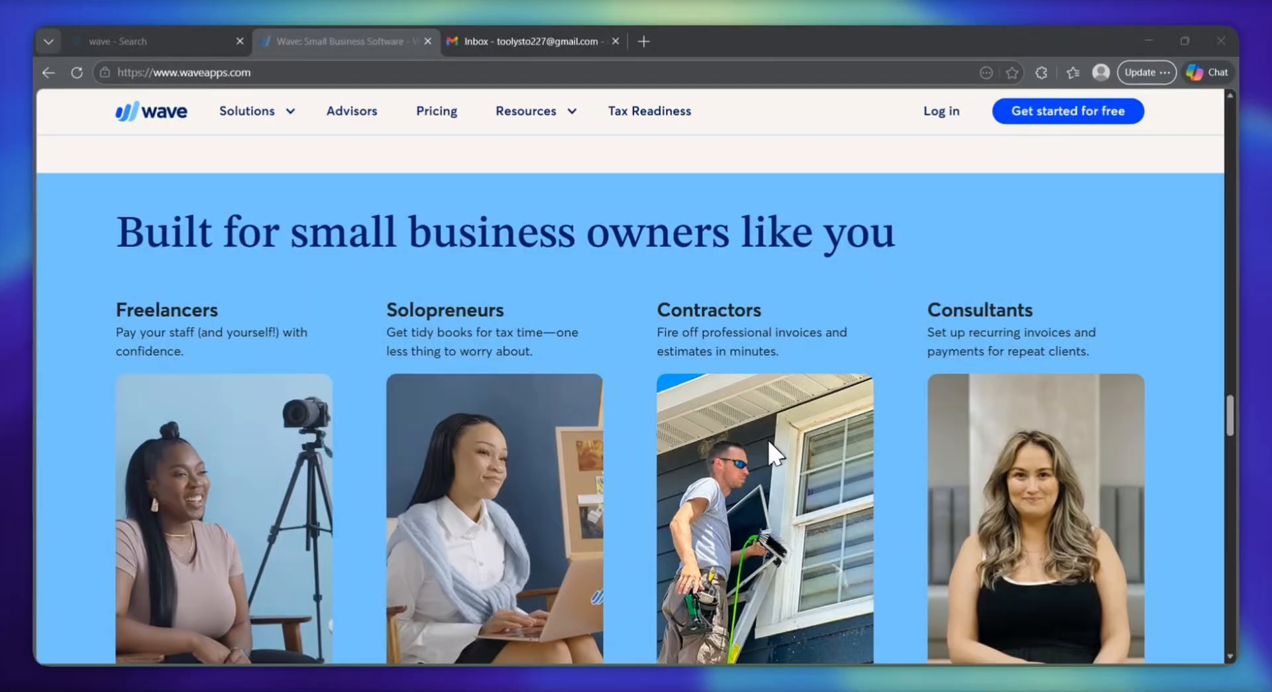
scroll(808, 372, "up", 2)
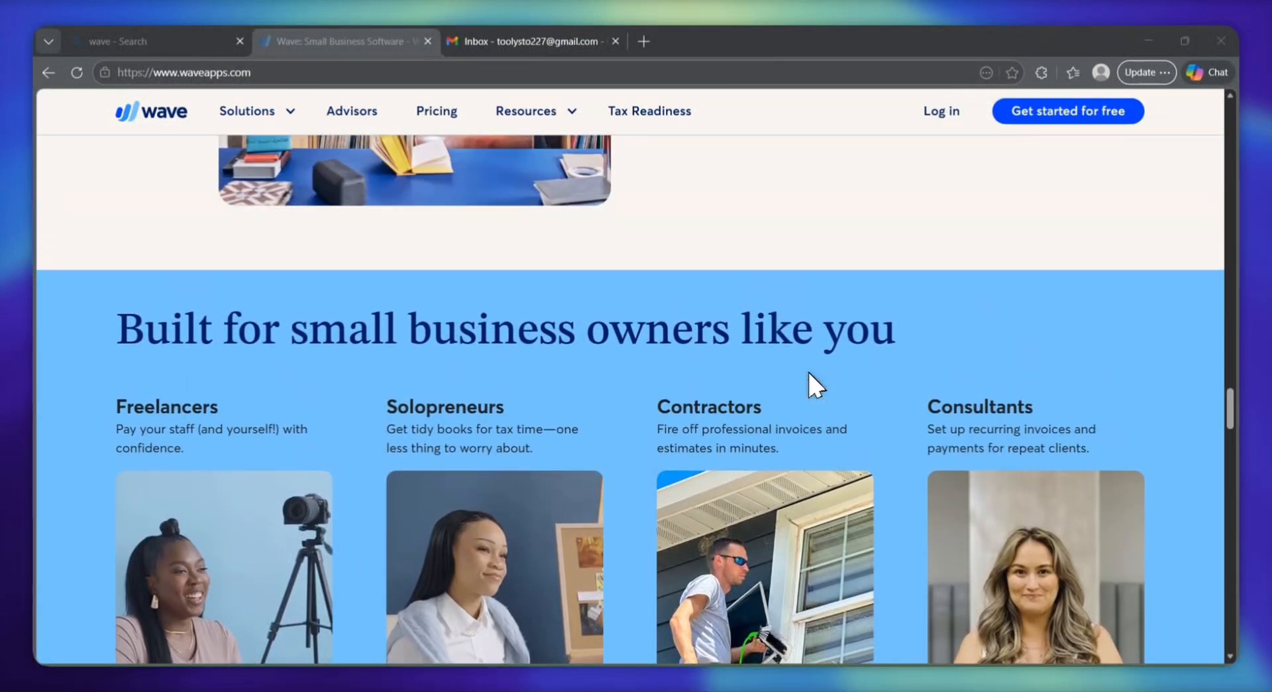
scroll(809, 372, "up", 3)
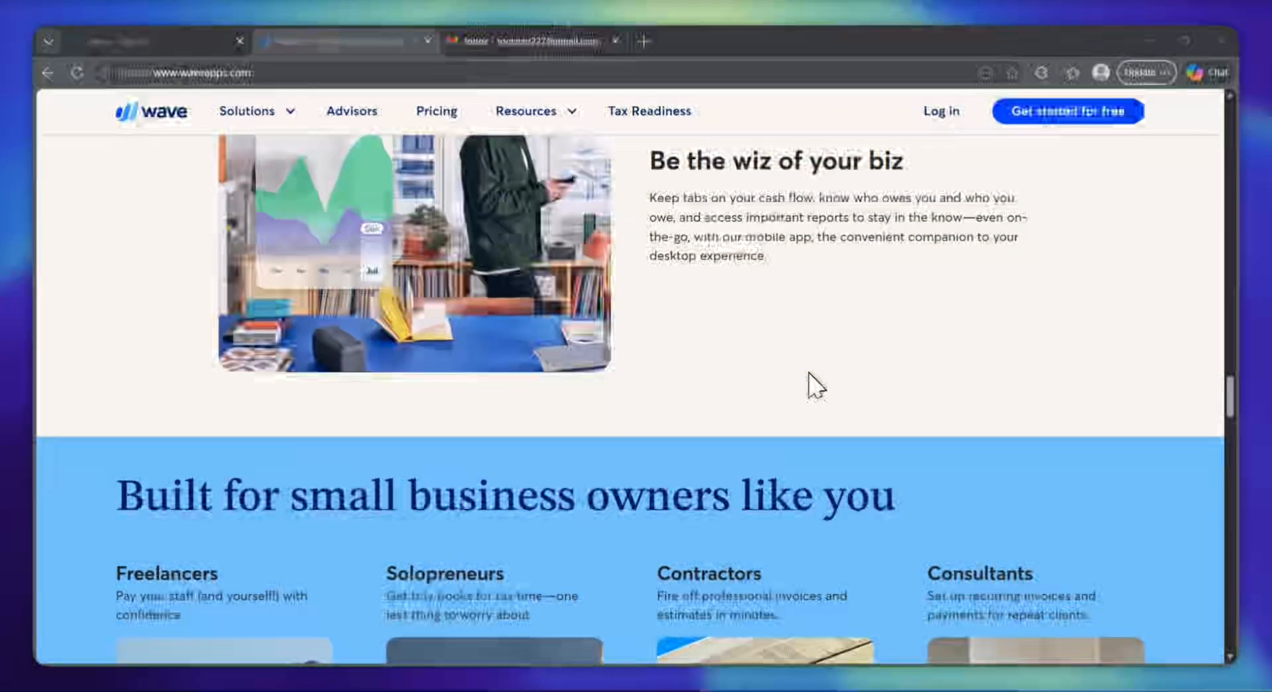
scroll(809, 372, "up", 4)
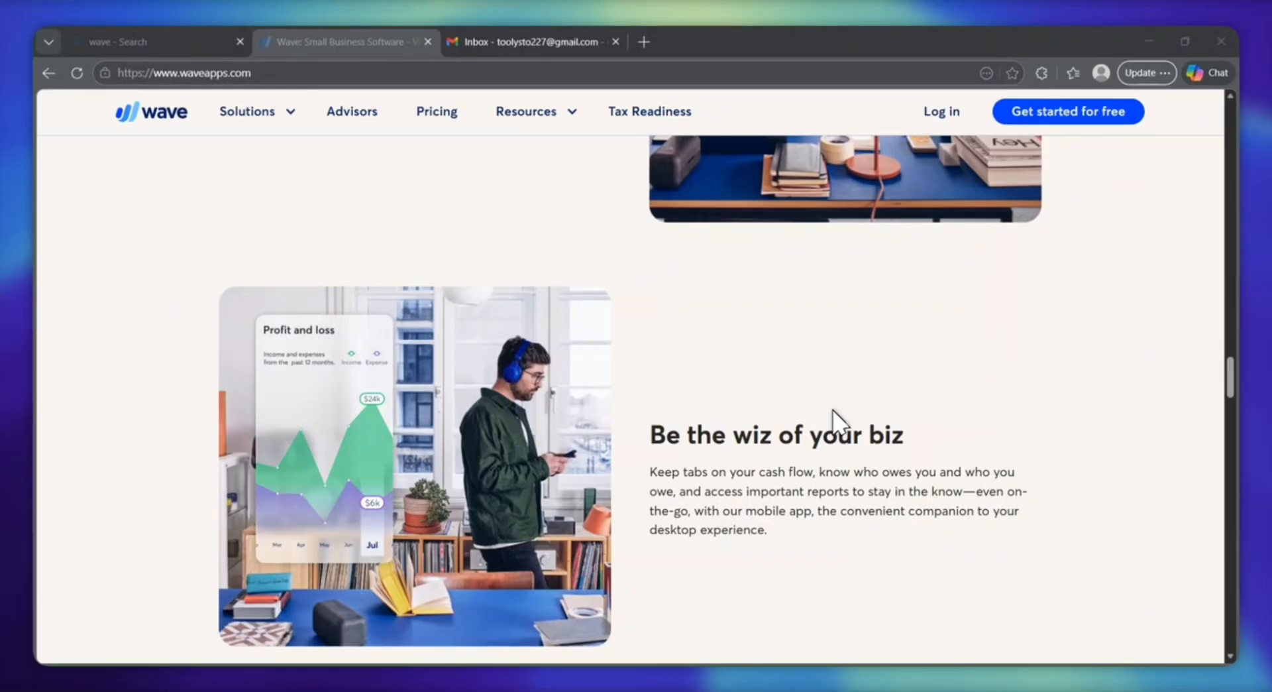
scroll(833, 411, "down", 10)
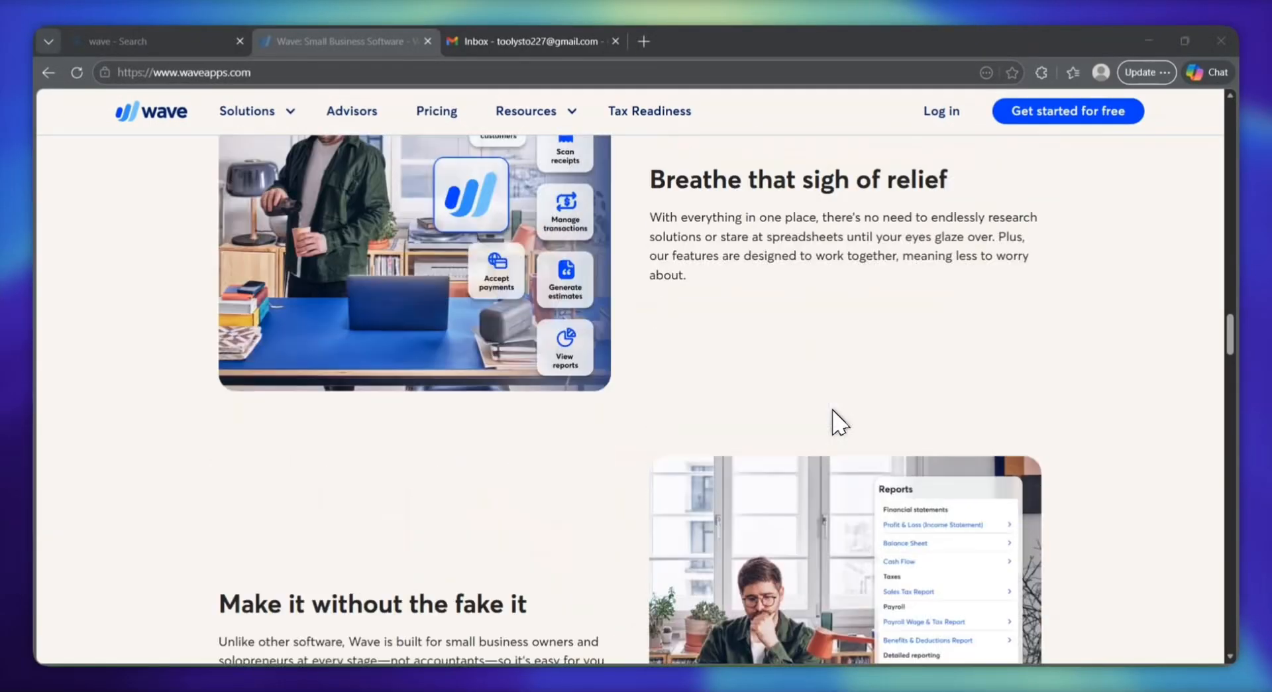
scroll(833, 411, "up", 3)
scroll(833, 410, "up", 10)
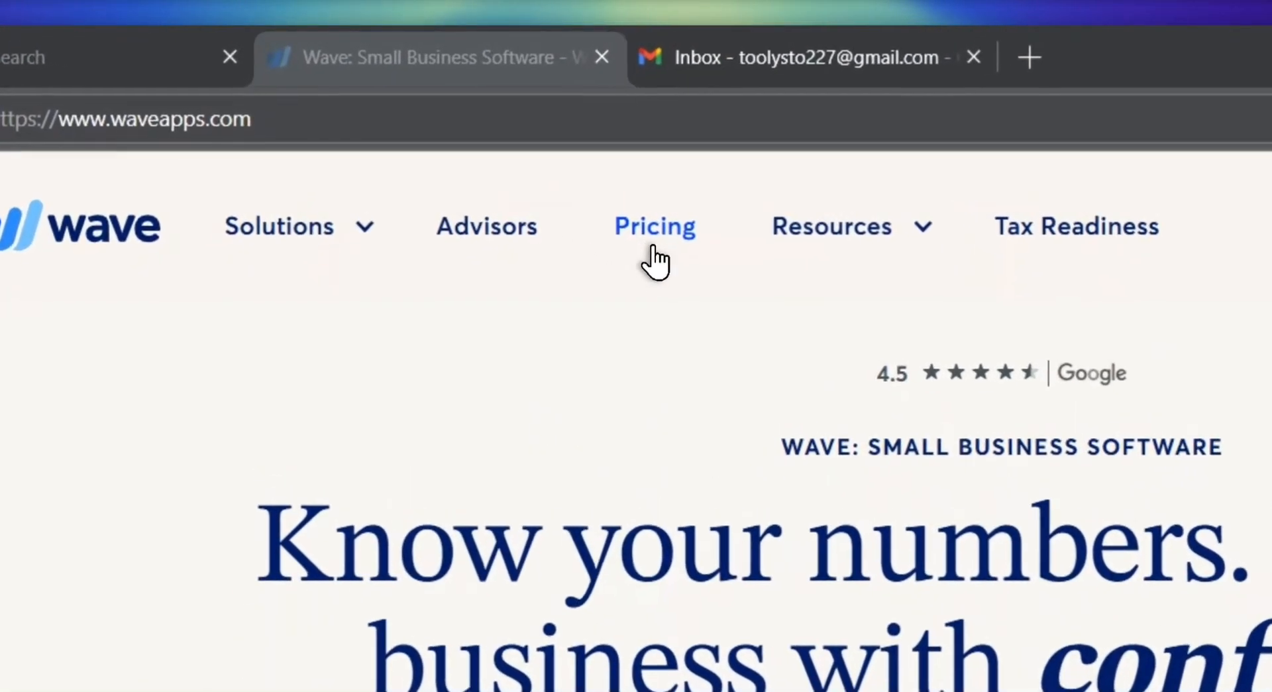
- Open the Pricing page in a background tab, switch to it and scroll to the plans
middle_click(455, 128)
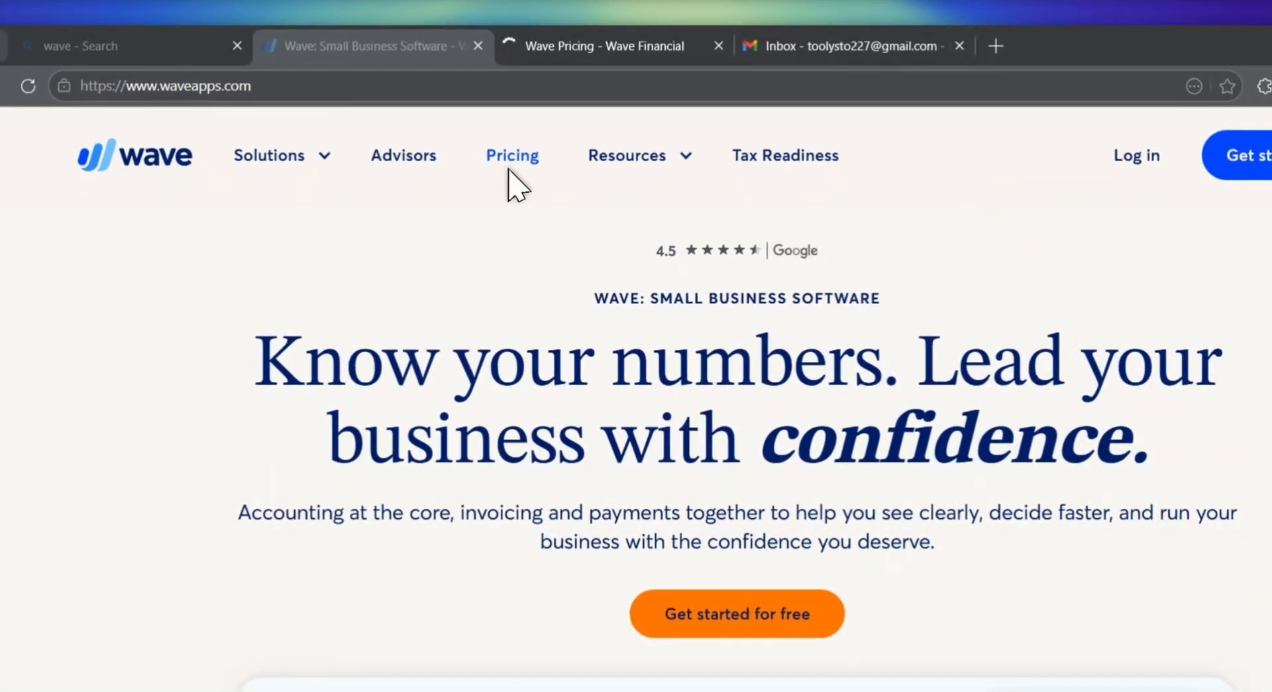
left_click(613, 47)
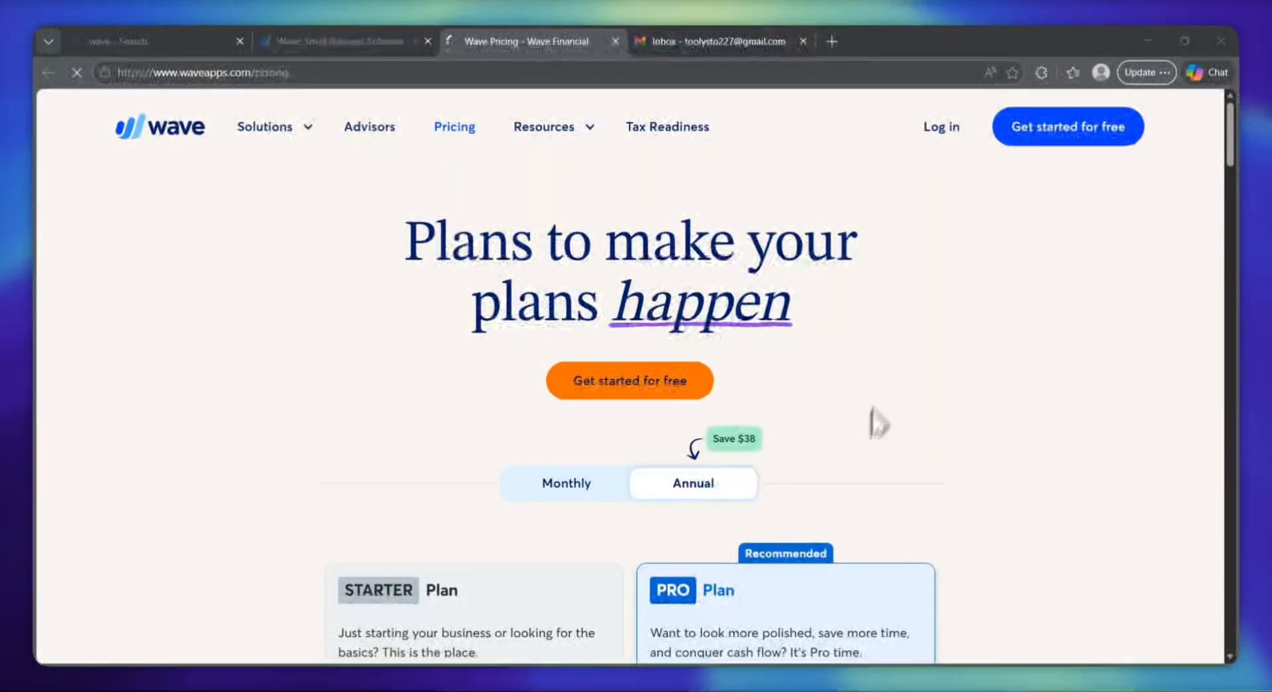
scroll(825, 462, "down", 2)
scroll(821, 452, "down", 5)
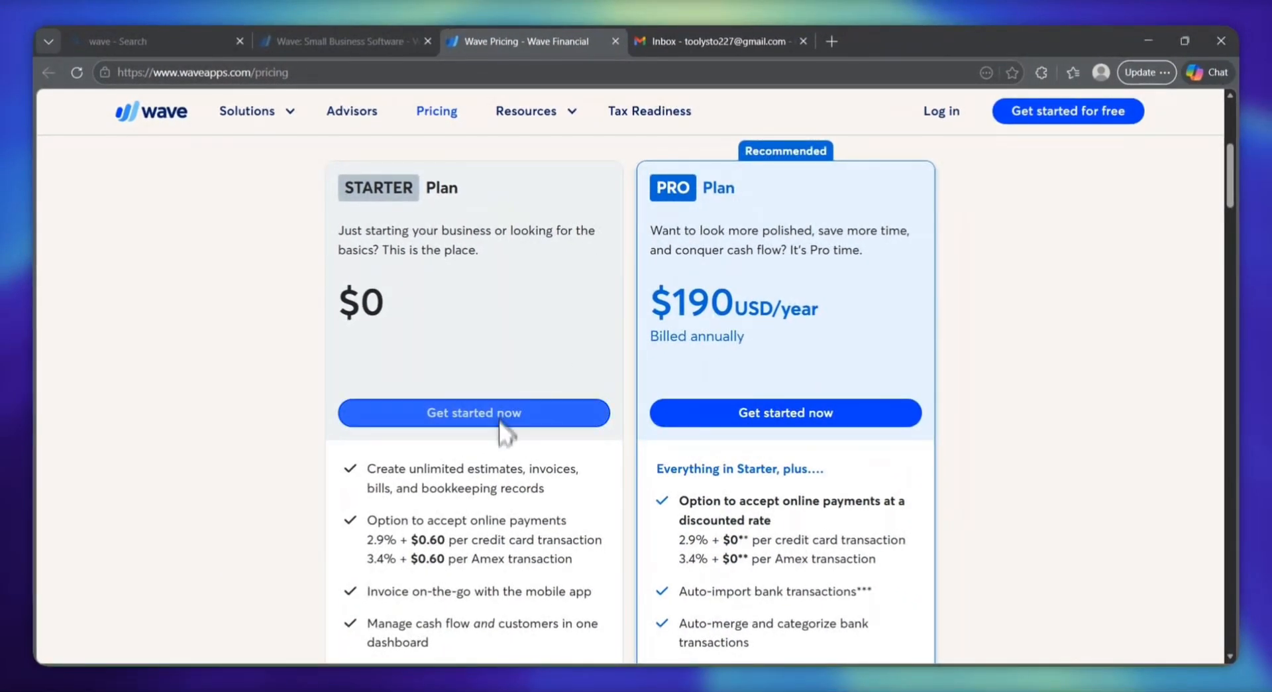
scroll(798, 440, "down", 1)
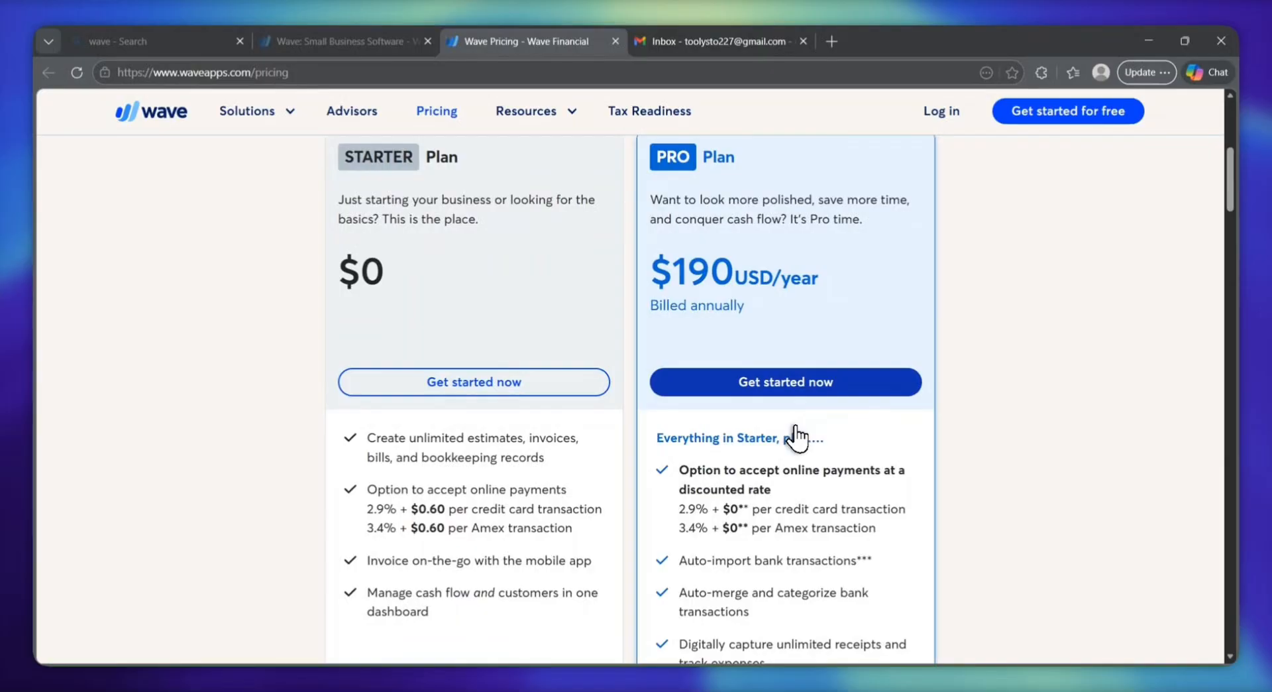
scroll(798, 439, "up", 1)
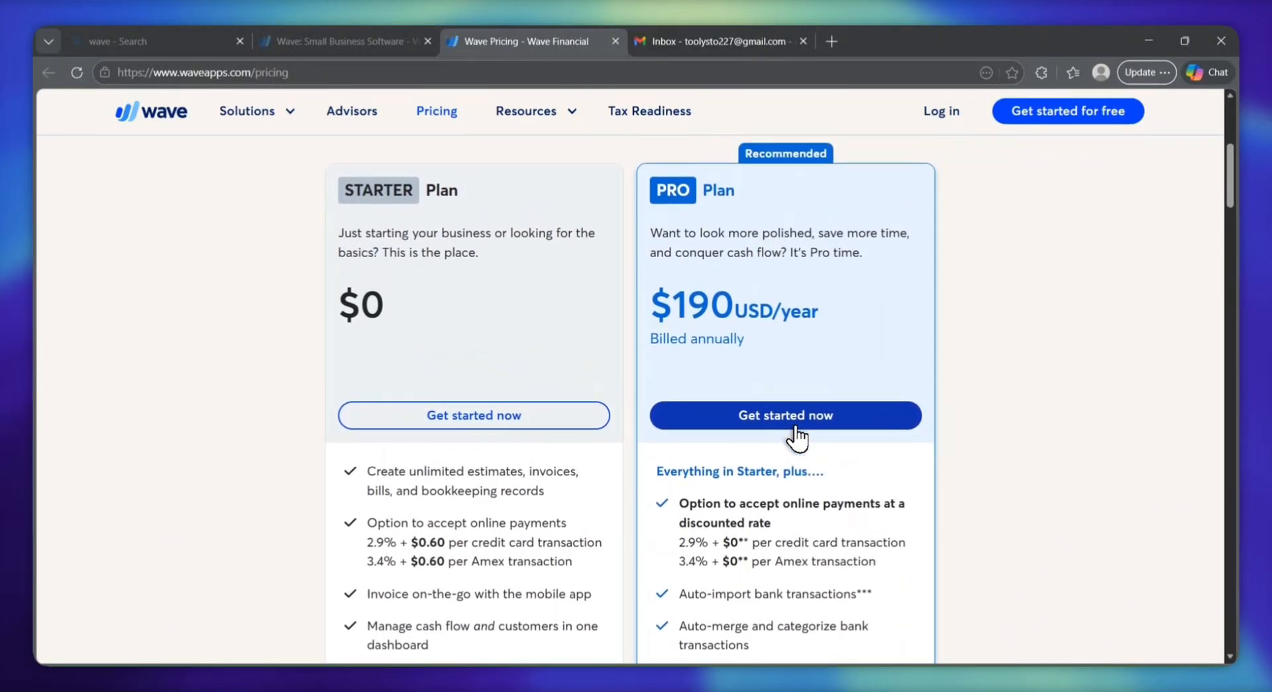
scroll(475, 524, "down", 1)
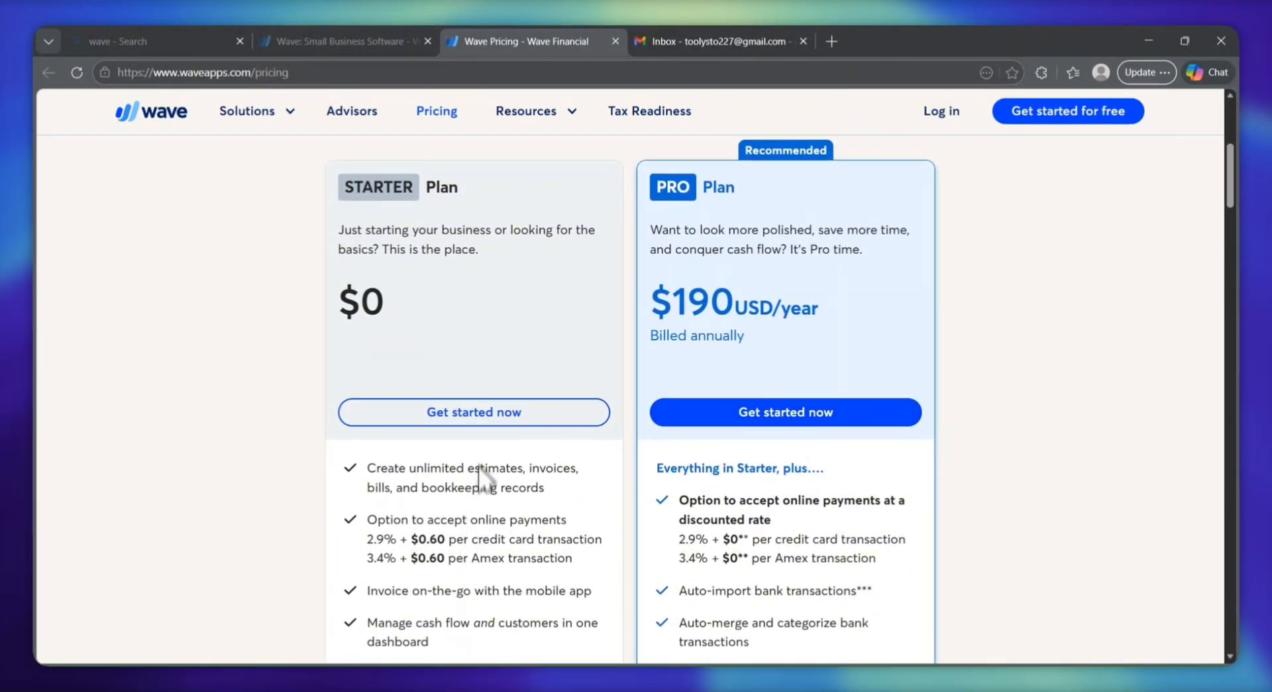
scroll(464, 518, "down", 2)
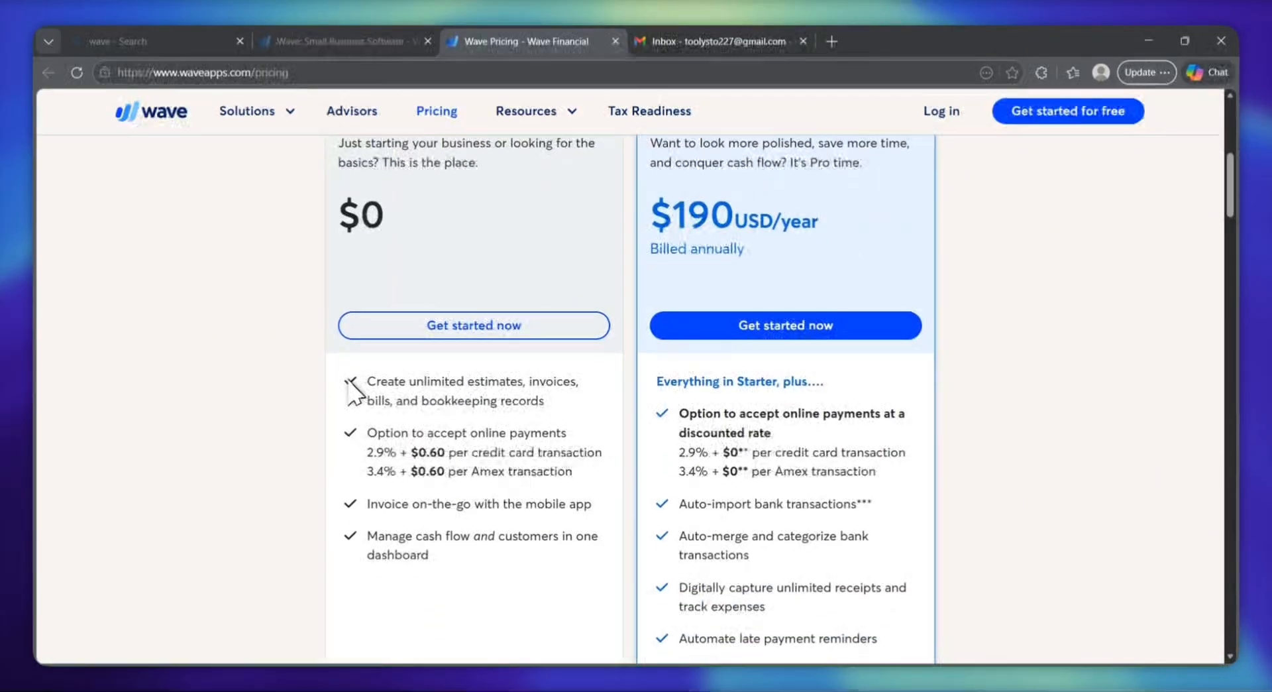
- Review the Starter features and late payment reminders, then return to Starter's Get started now button
left_click_drag(381, 387, 474, 545)
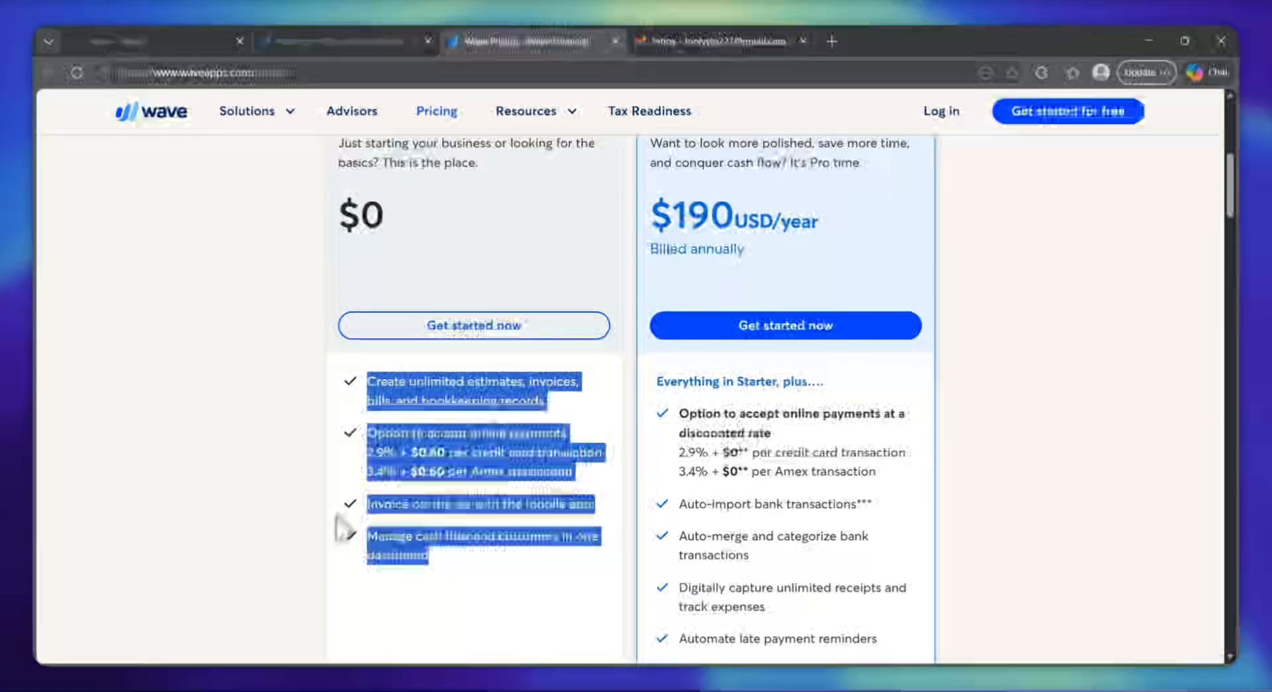
left_click(437, 599)
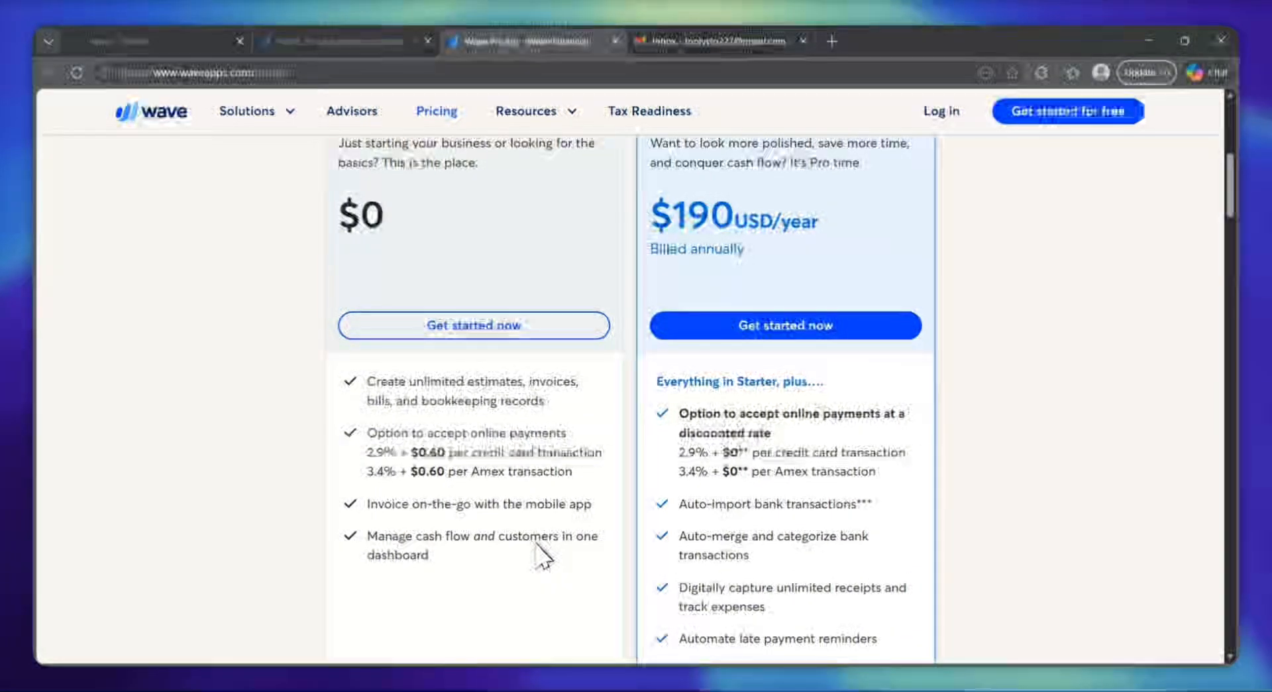
scroll(537, 543, "down", 1)
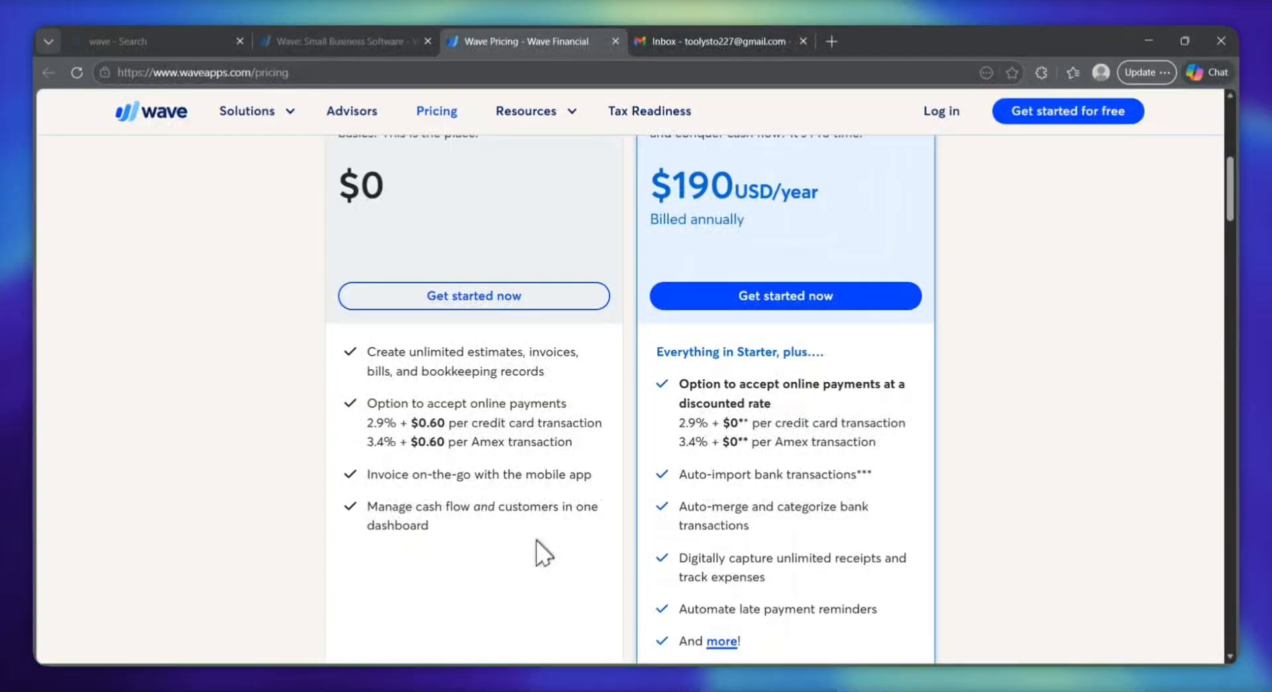
scroll(781, 528, "down", 3)
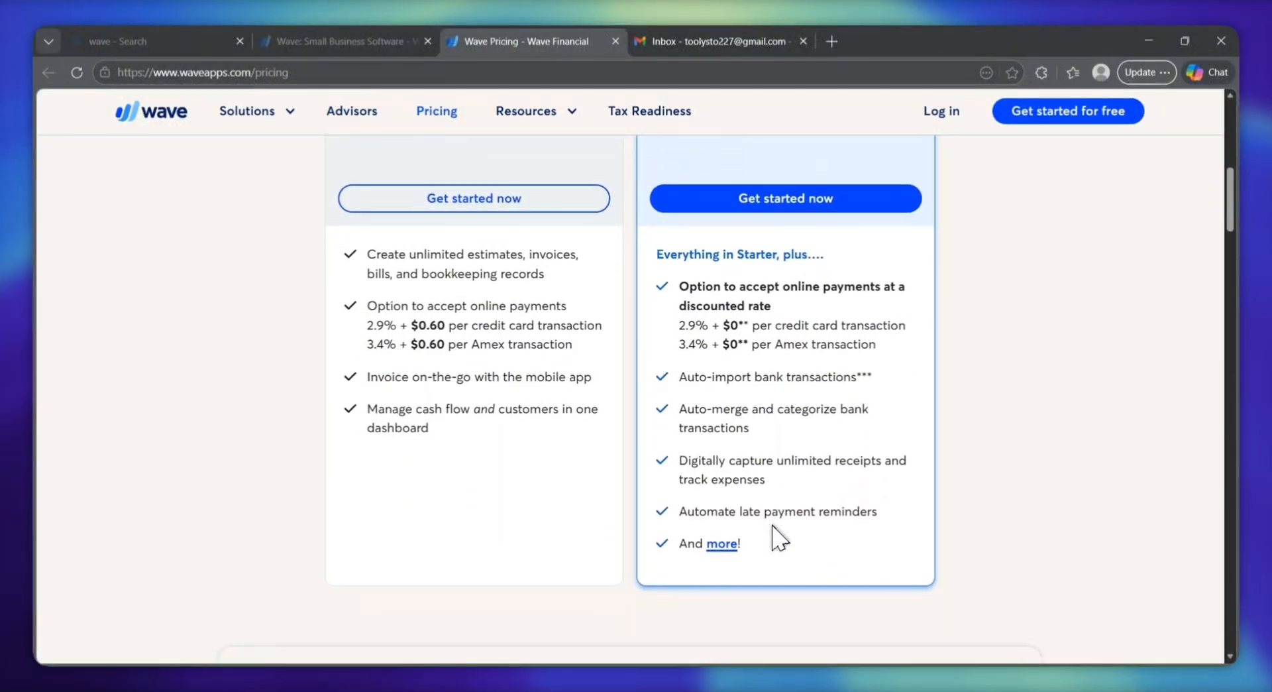
left_click_drag(691, 507, 875, 506)
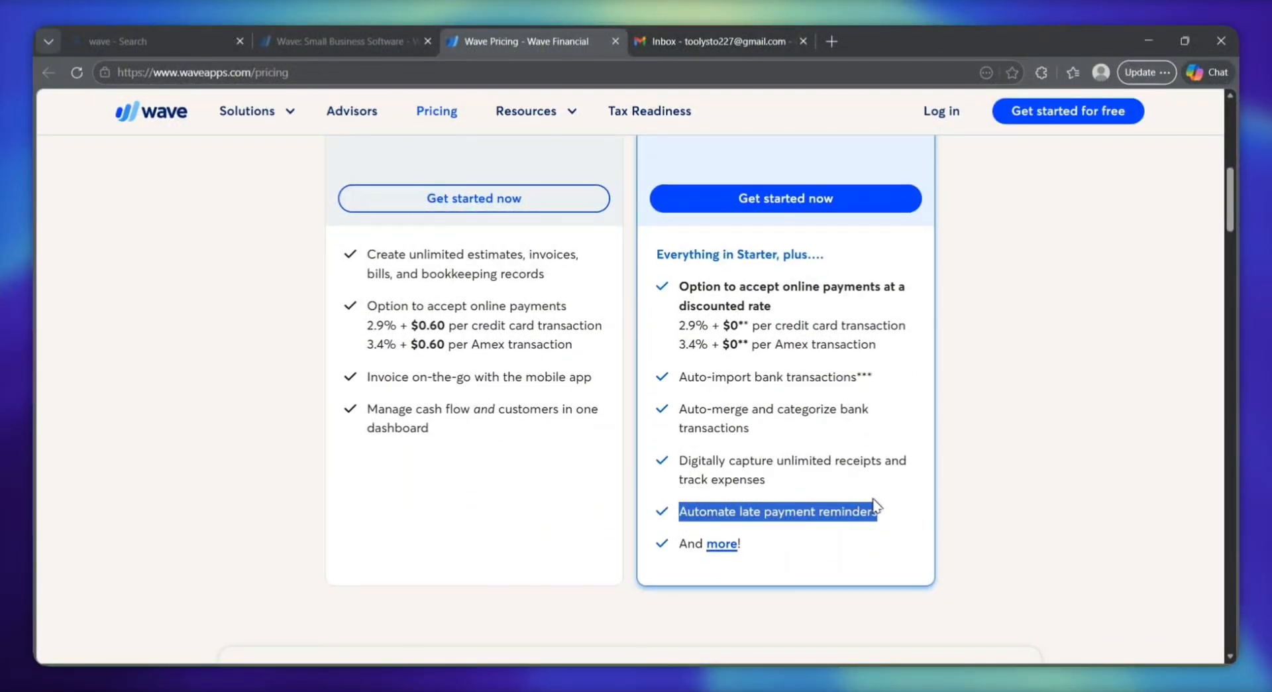
left_click(844, 551)
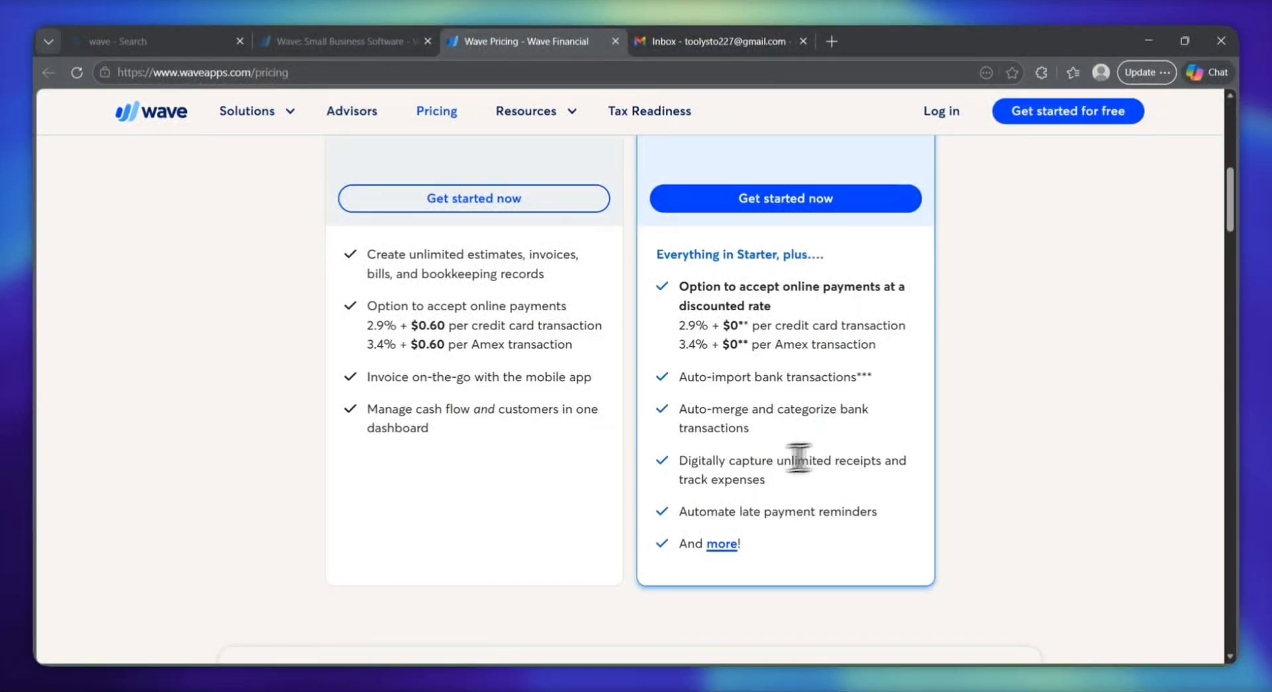
scroll(774, 567, "up", 1)
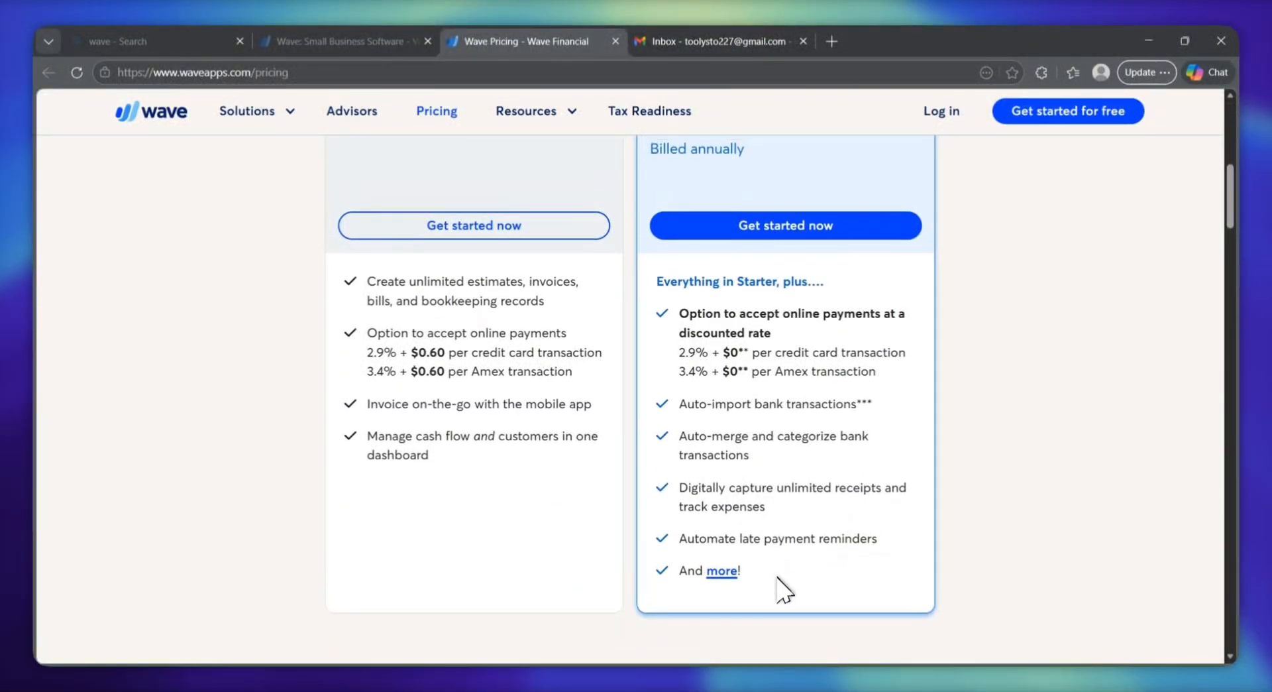
scroll(779, 586, "down", 2)
scroll(779, 587, "up", 3)
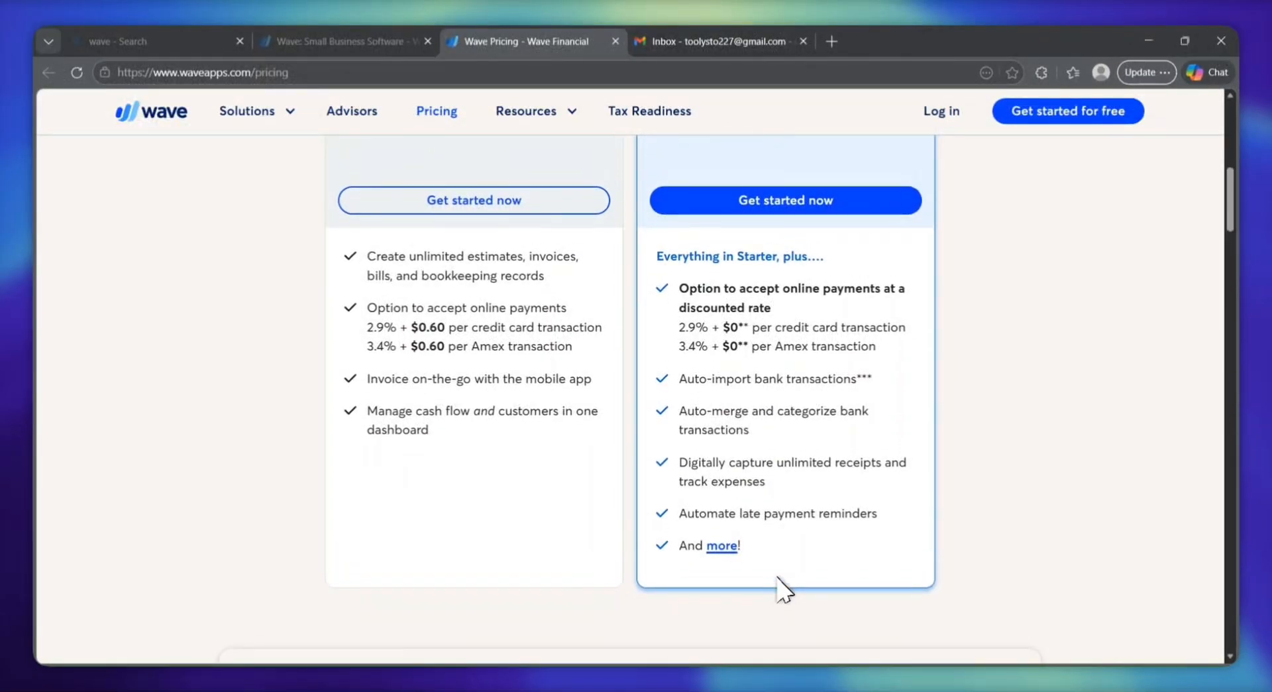
scroll(776, 575, "up", 4)
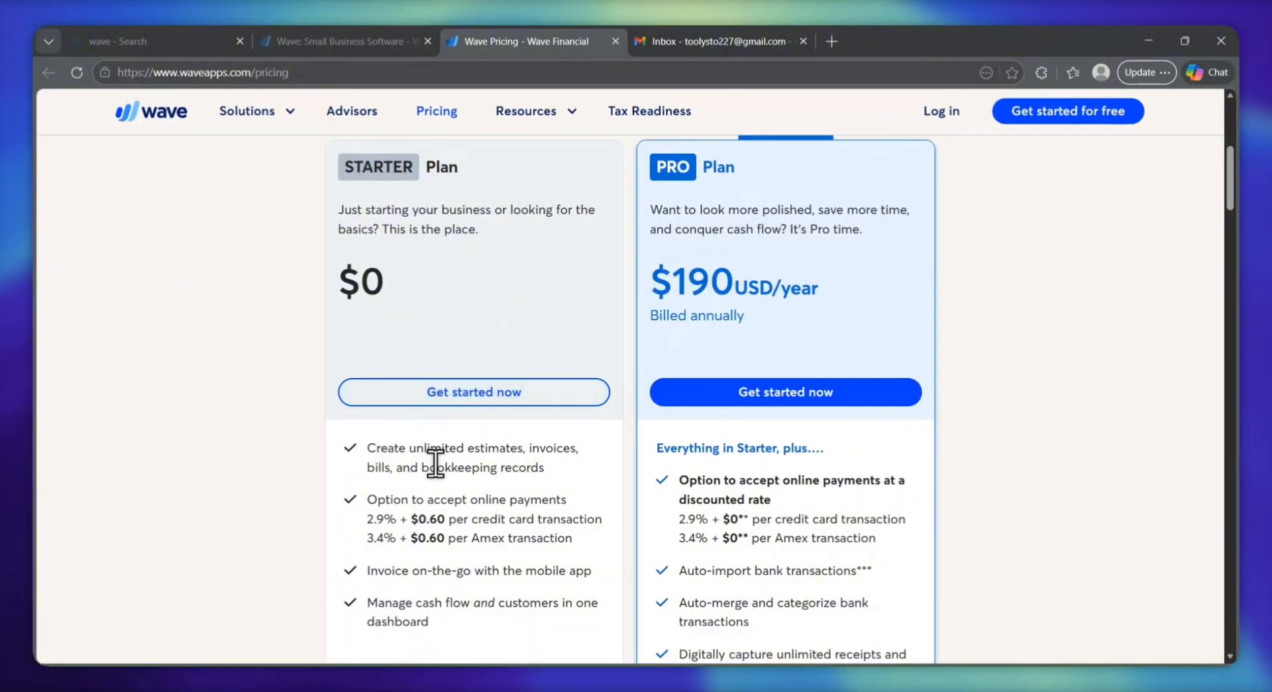
scroll(436, 462, "up", 3)
scroll(435, 468, "down", 1)
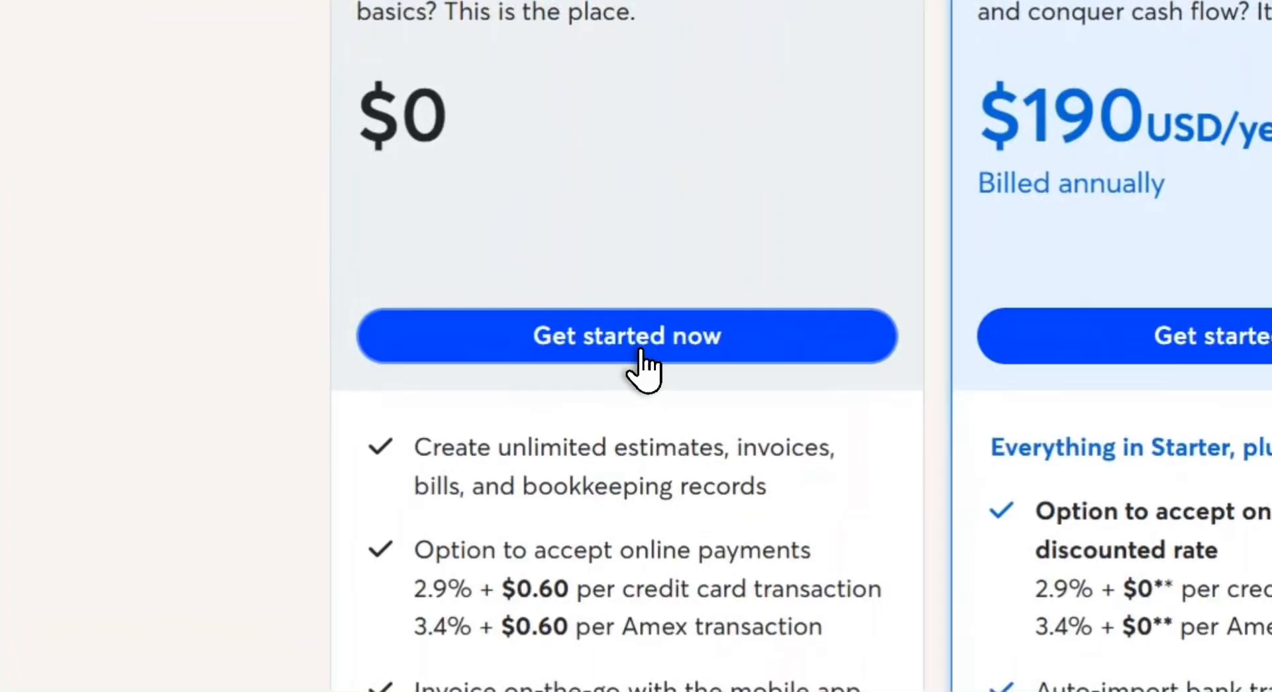
- Start the free Starter sign-up, enter the account email and a very strong password, and submit
left_click(641, 352)
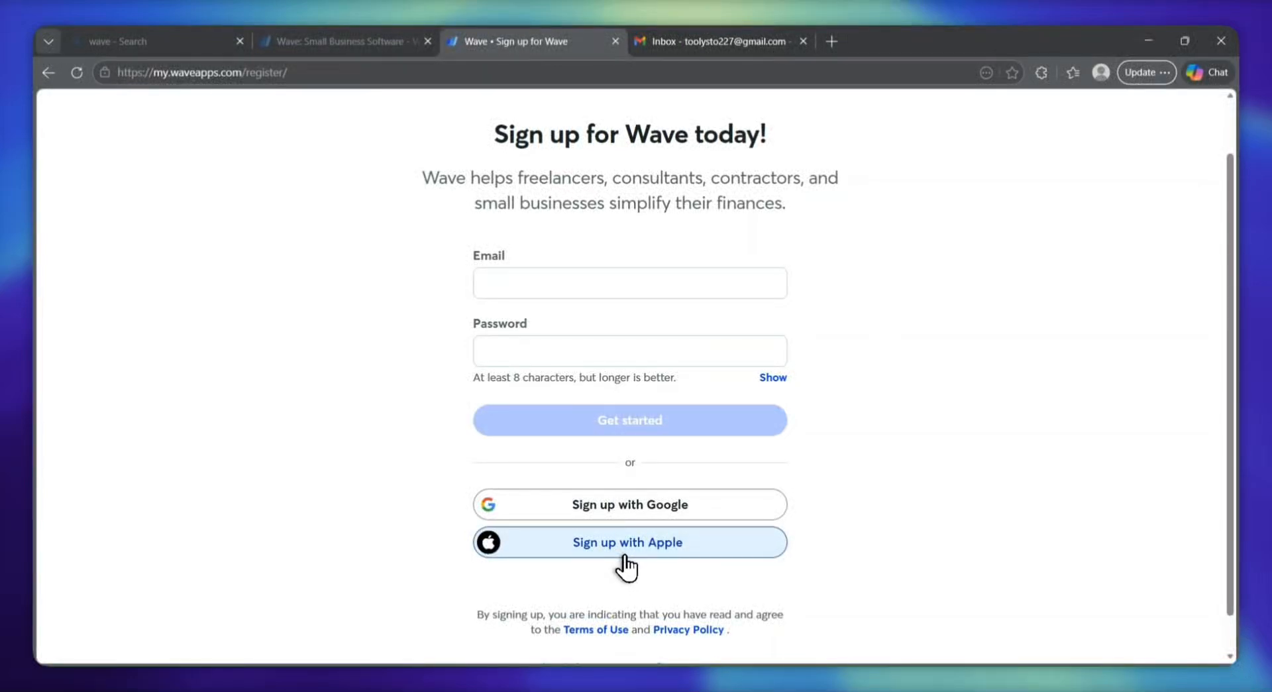
scroll(626, 577, "up", 1)
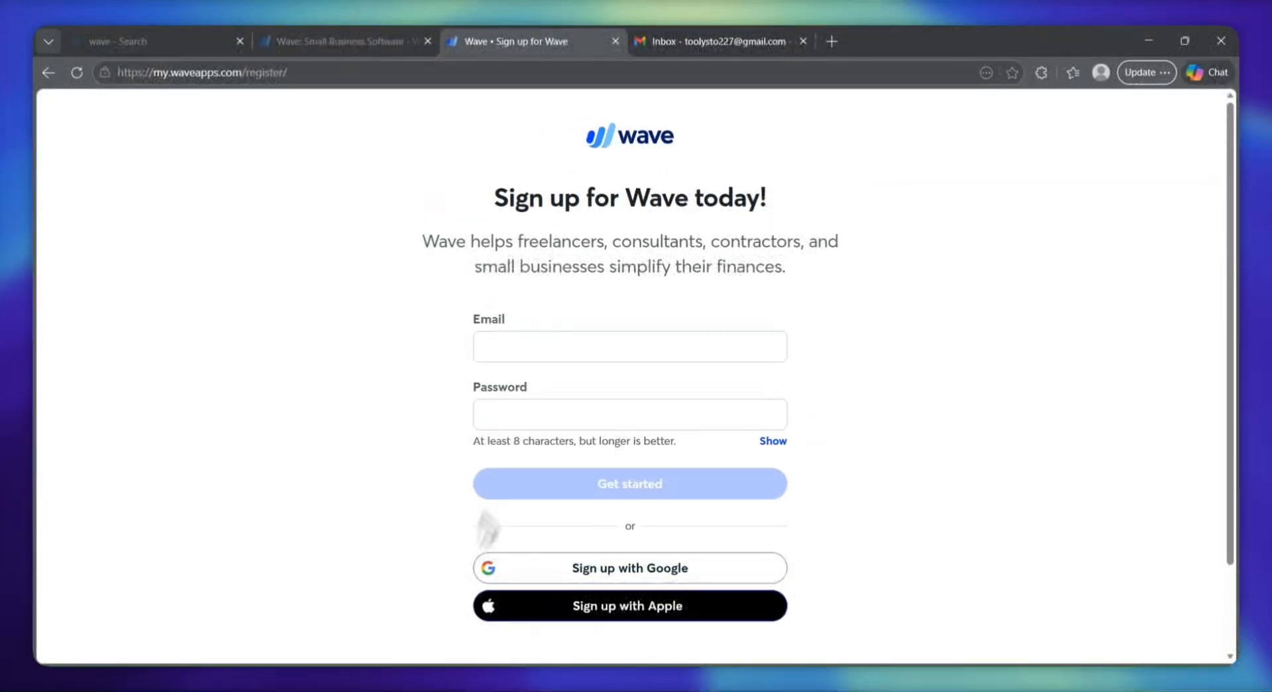
scroll(560, 388, "up", 1)
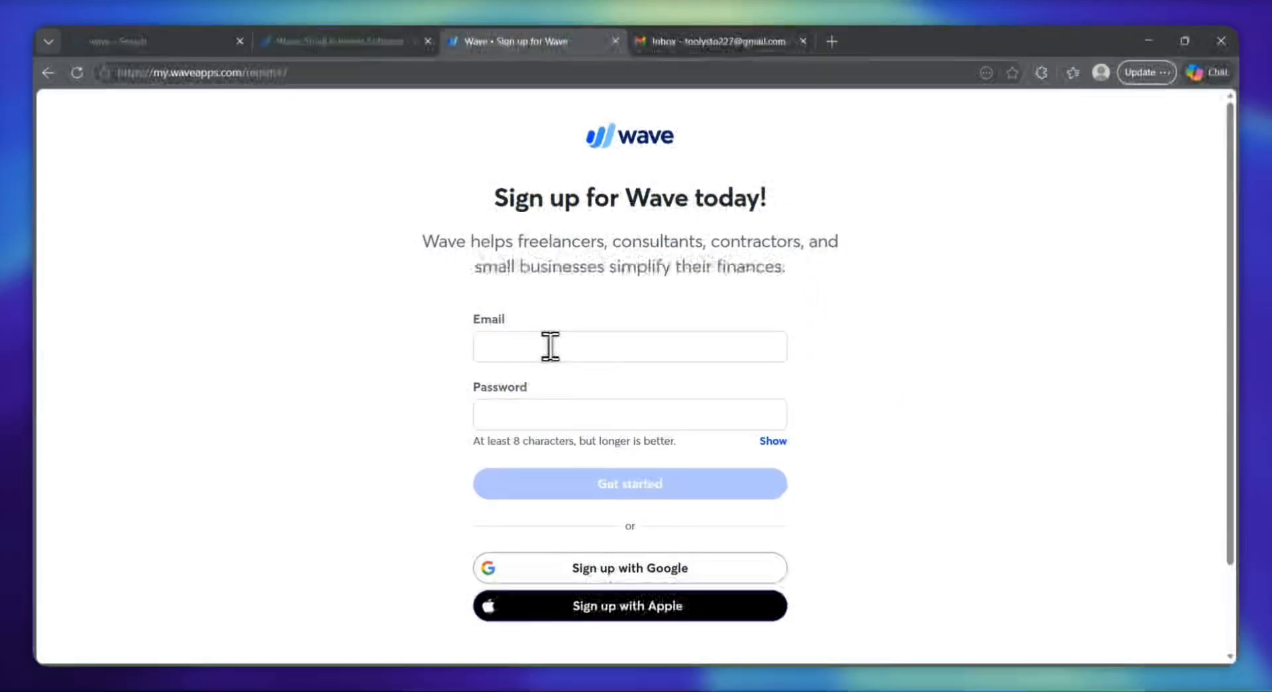
left_click(486, 343)
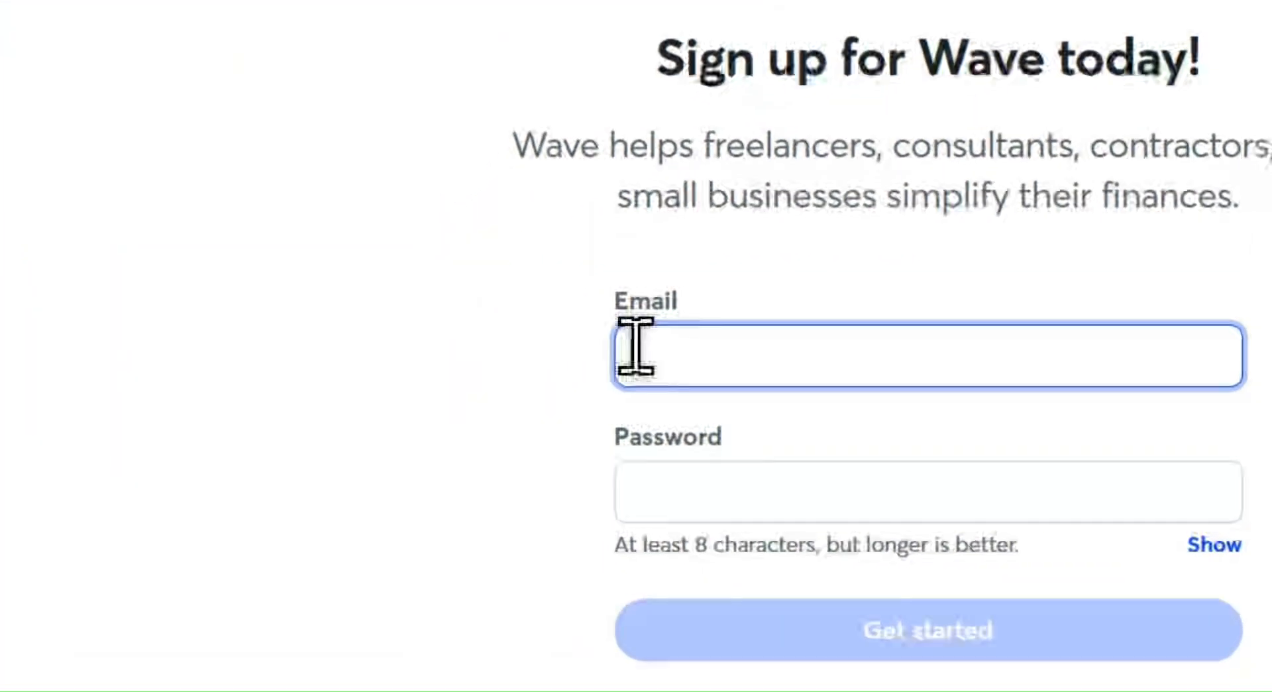
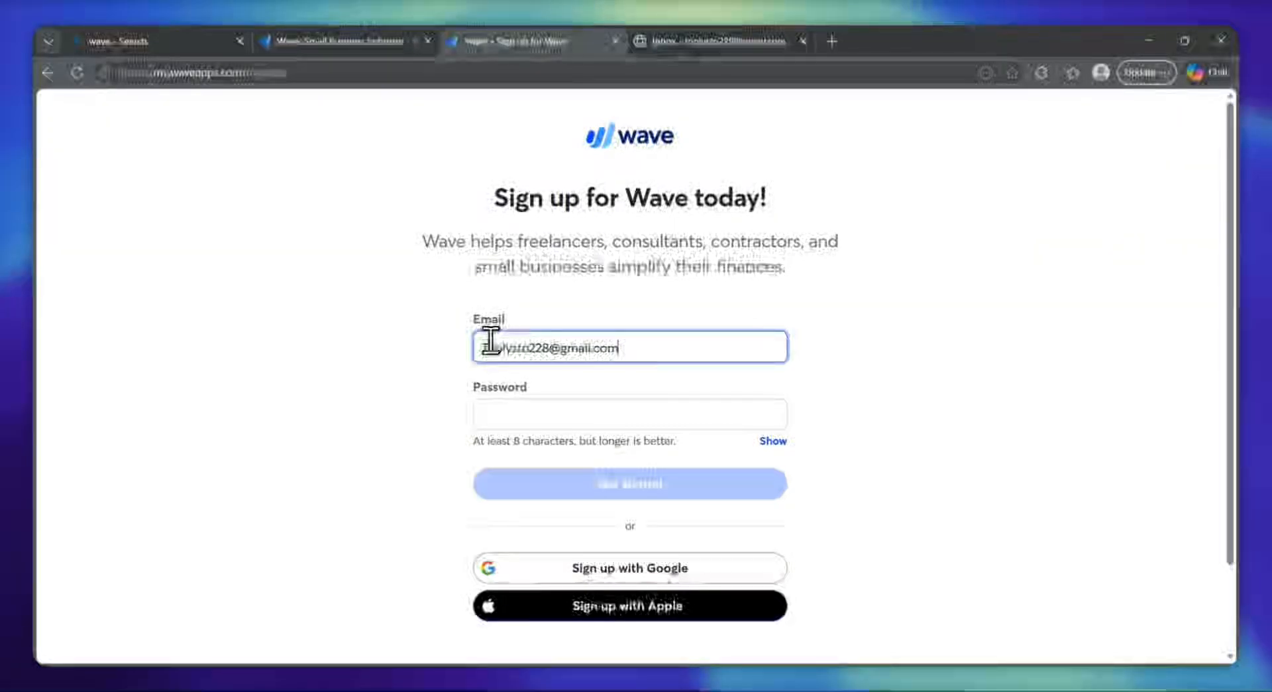
left_click(484, 411)
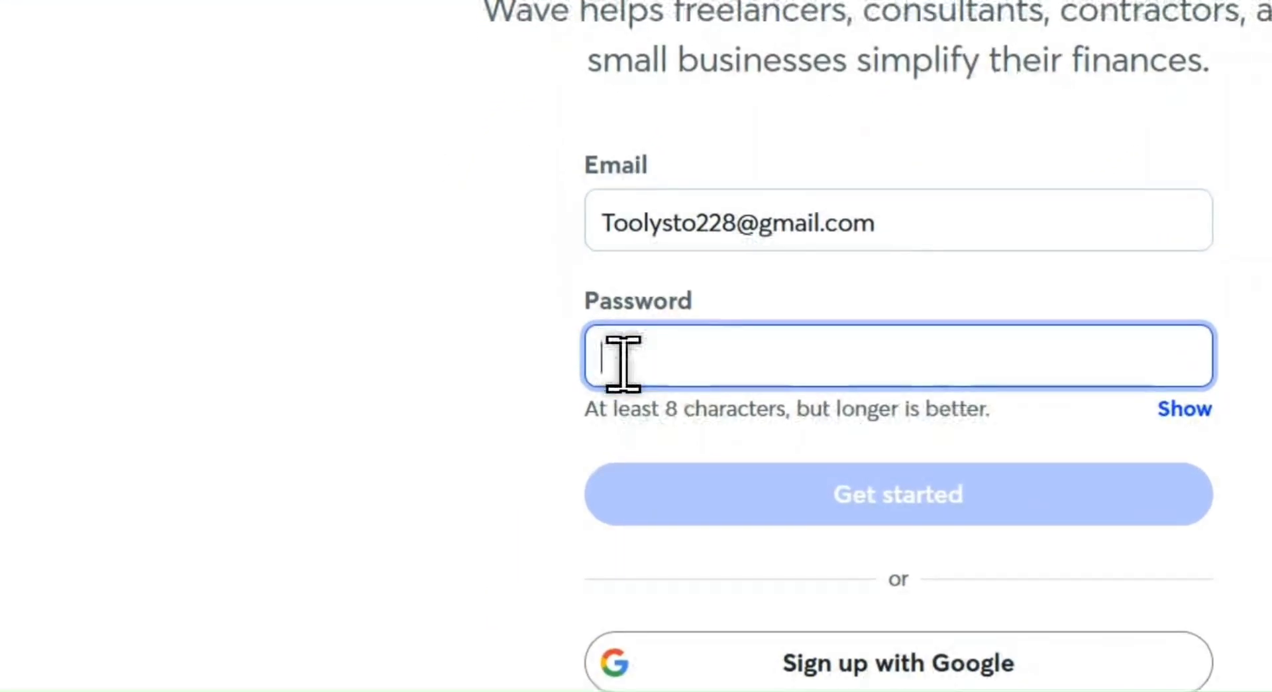
type("••••••••••")
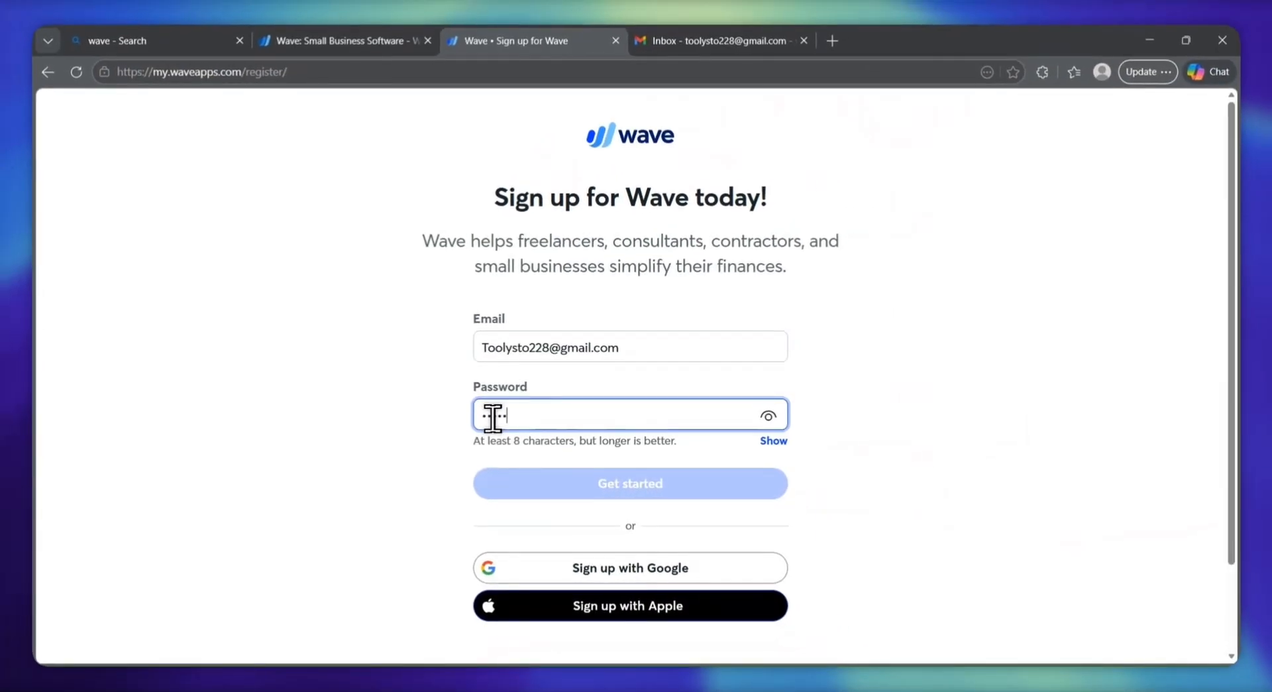
type("•••••••••")
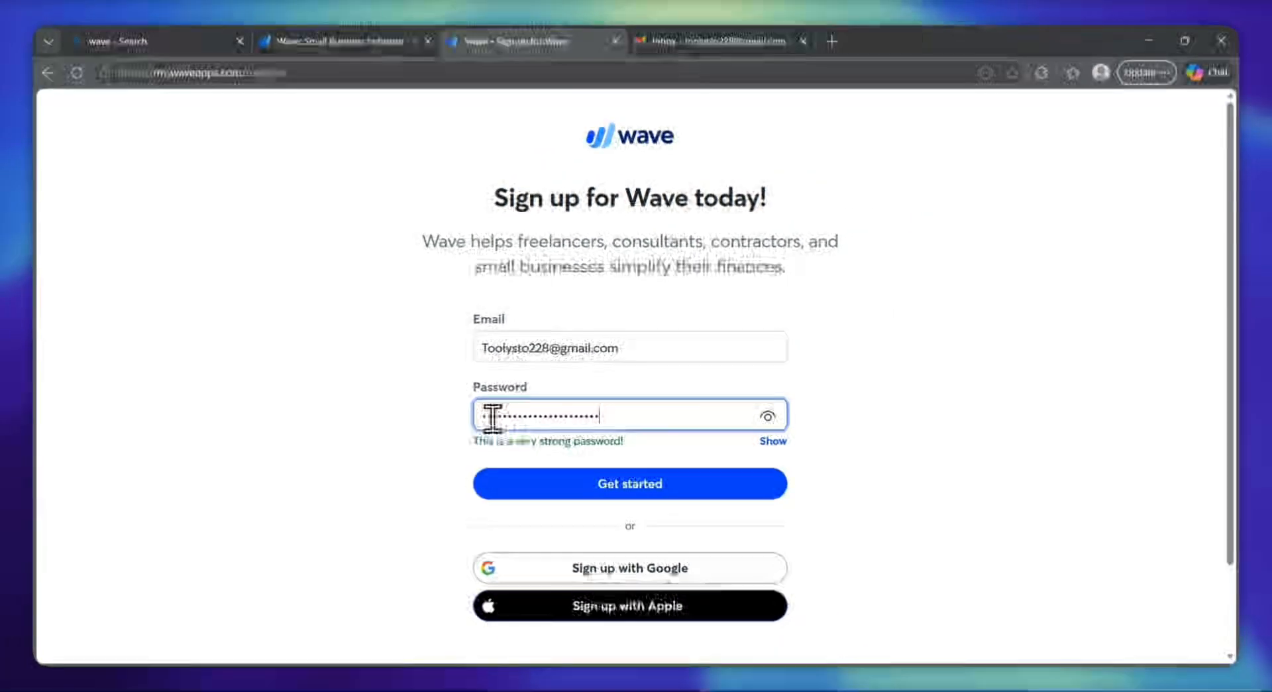
left_click(672, 446)
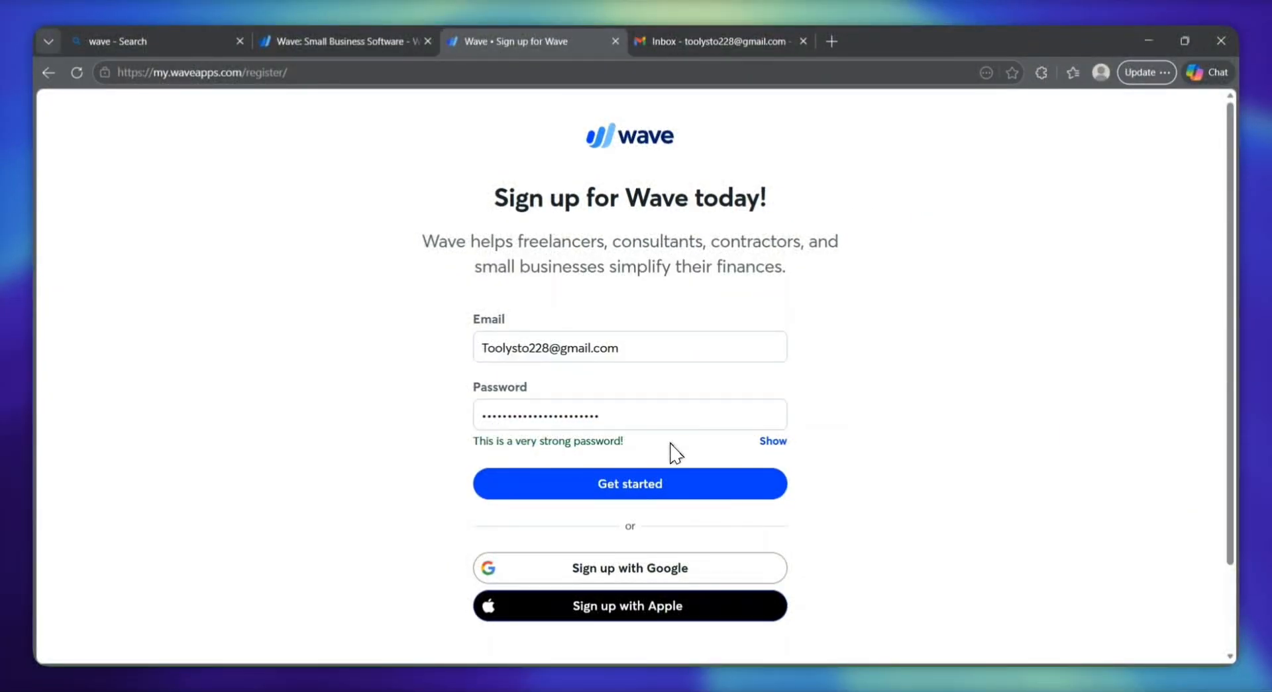
left_click(623, 483)
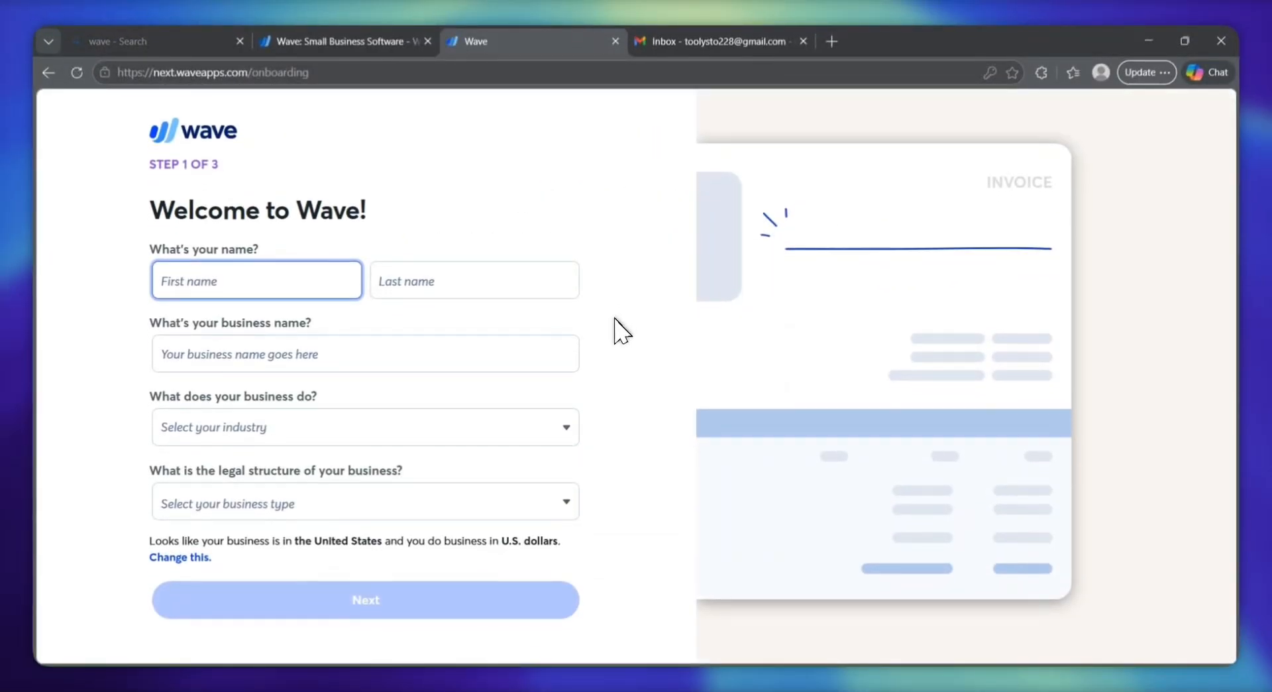
- Enter the owner's first and last name and the business name 'Toolysto'
left_click(576, 499)
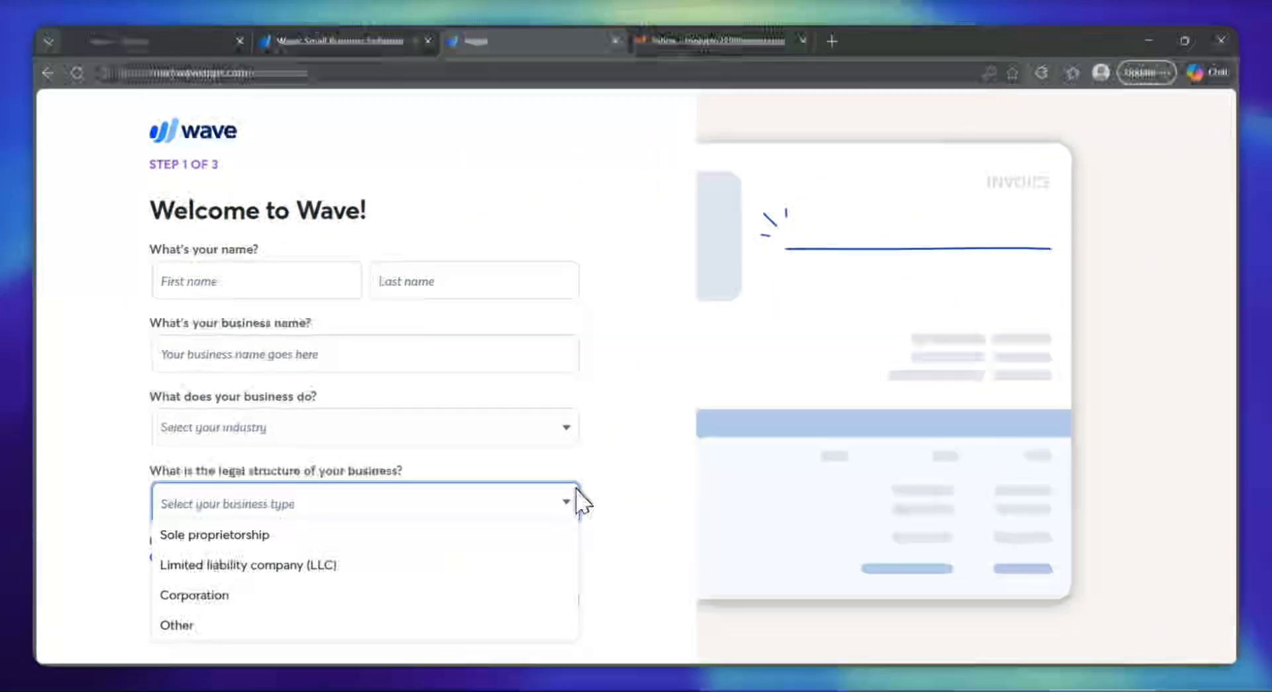
left_click(462, 232)
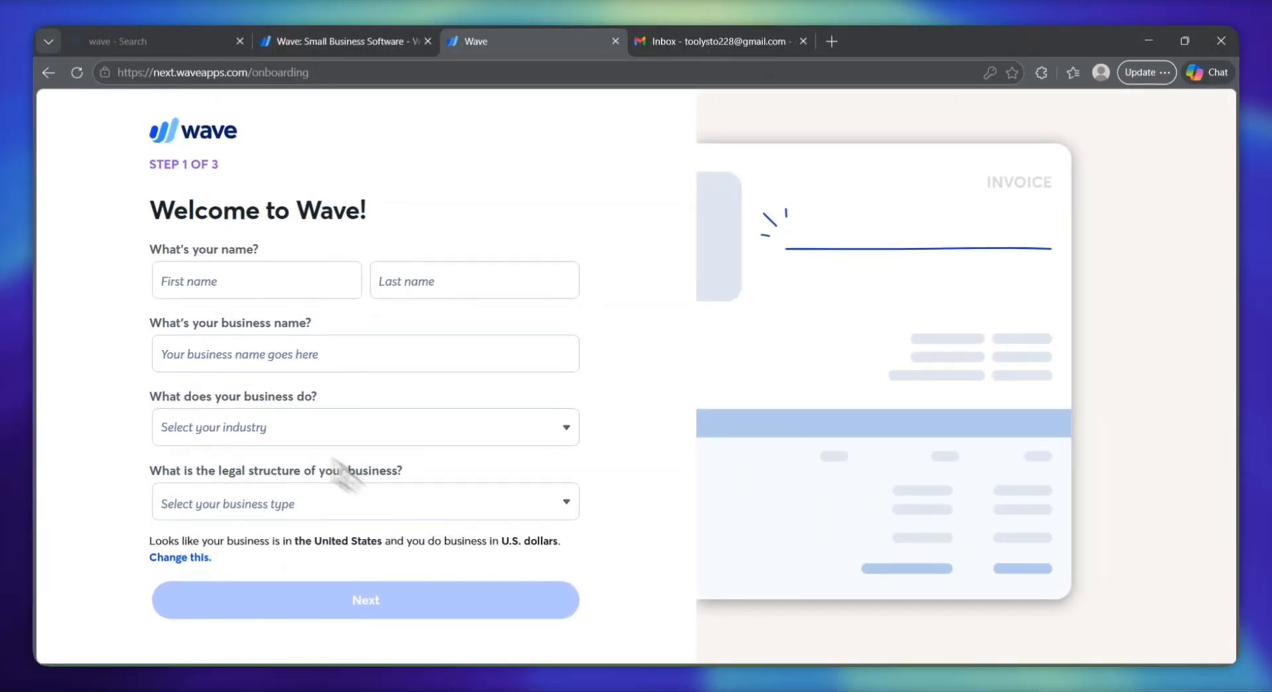
left_click(227, 279)
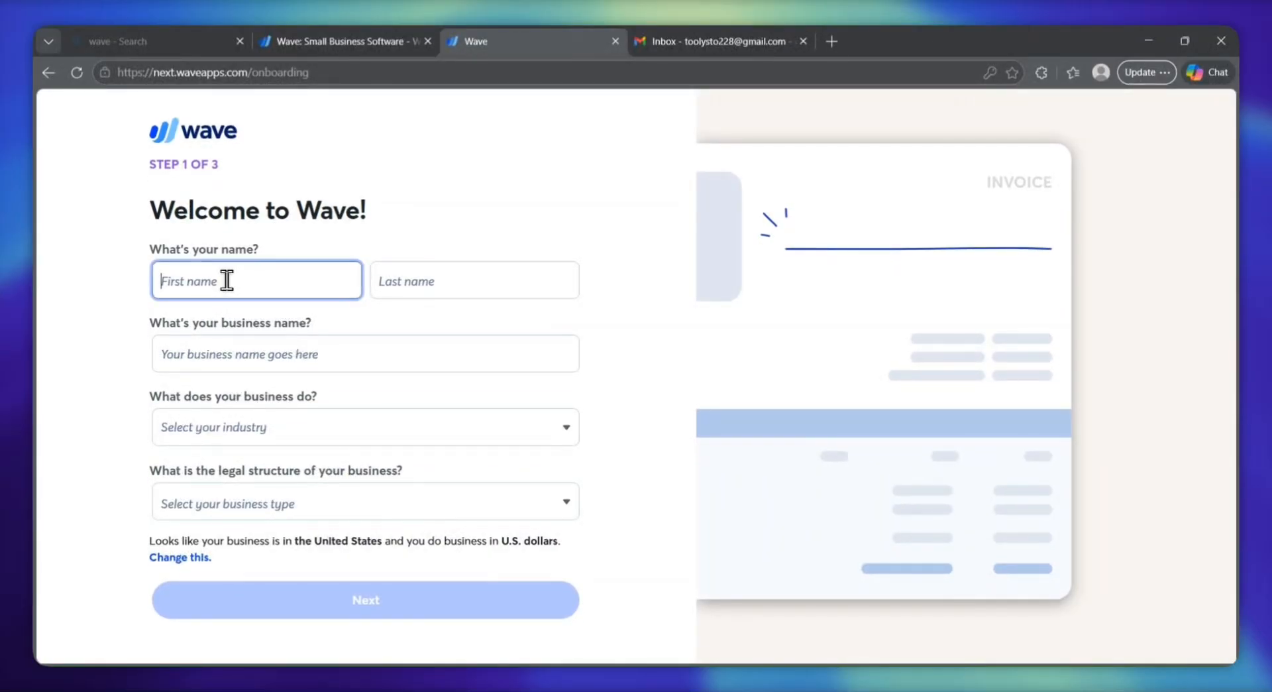
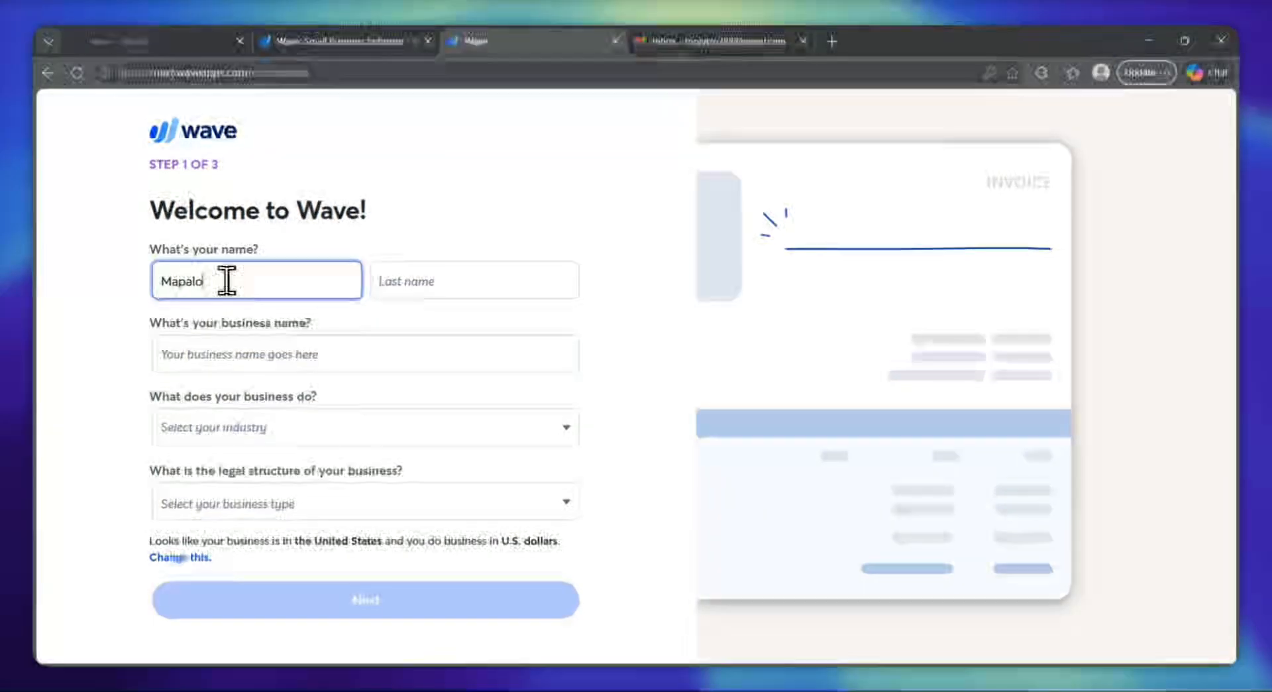
left_click(406, 281)
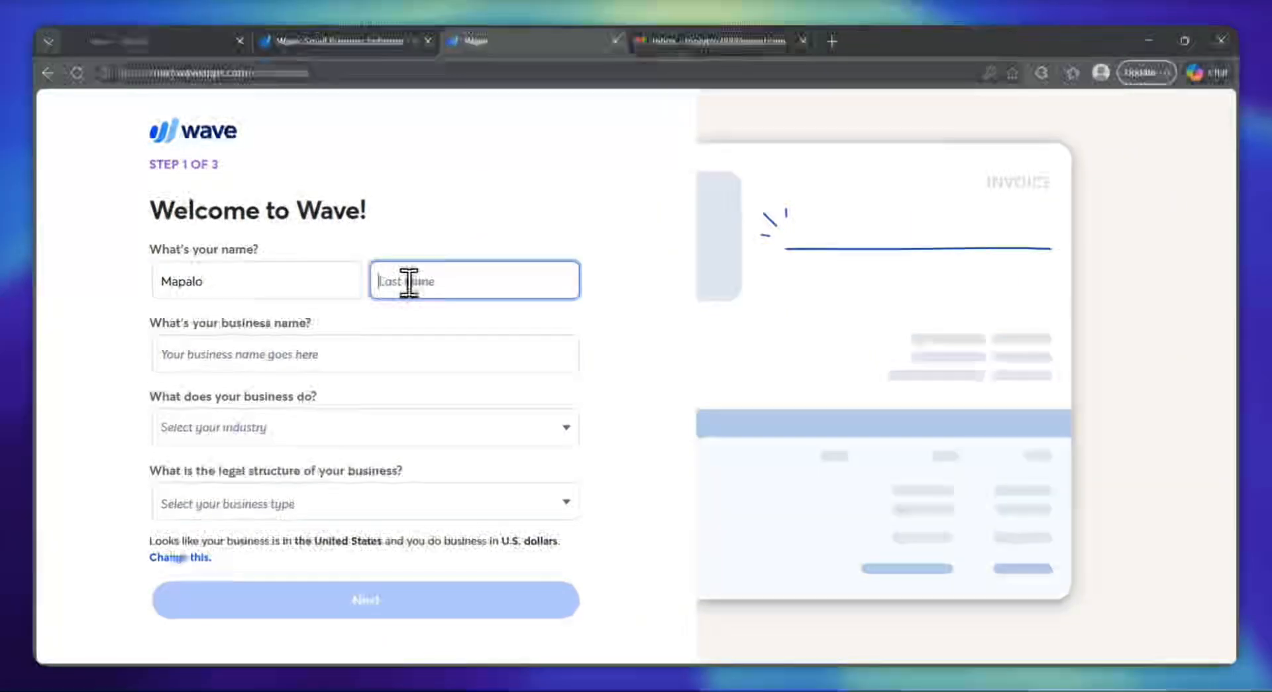
left_click(596, 212)
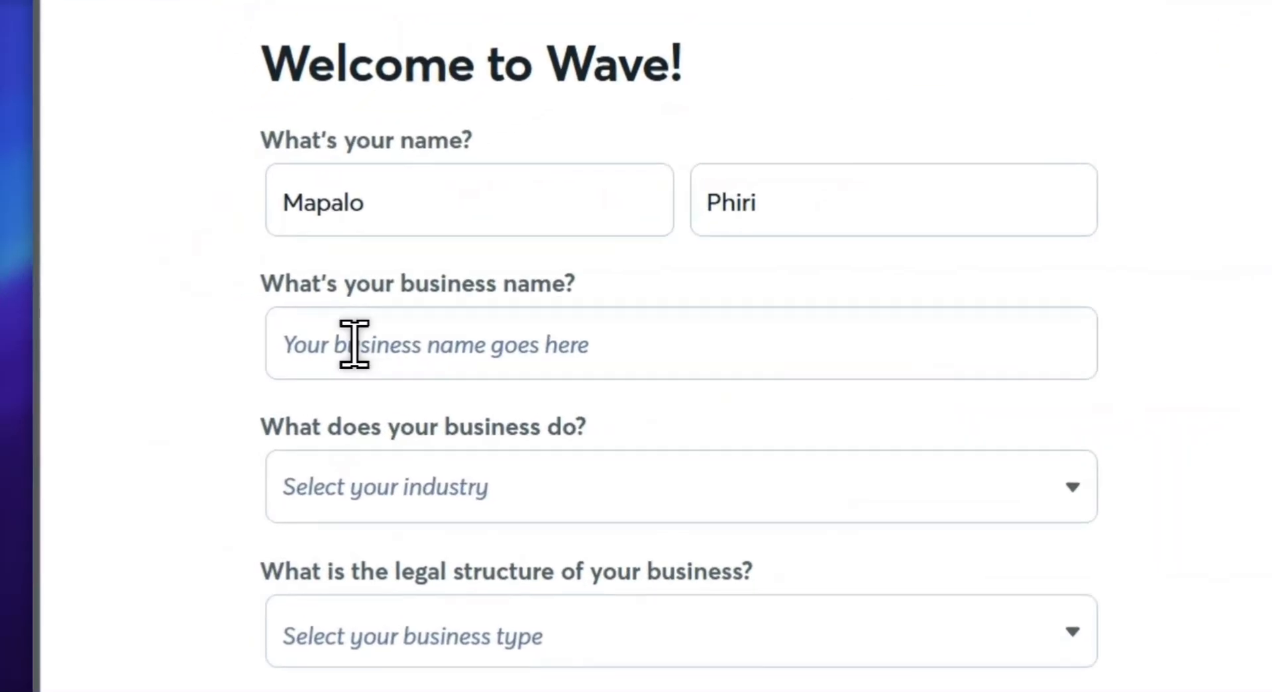
left_click(196, 354)
type("To")
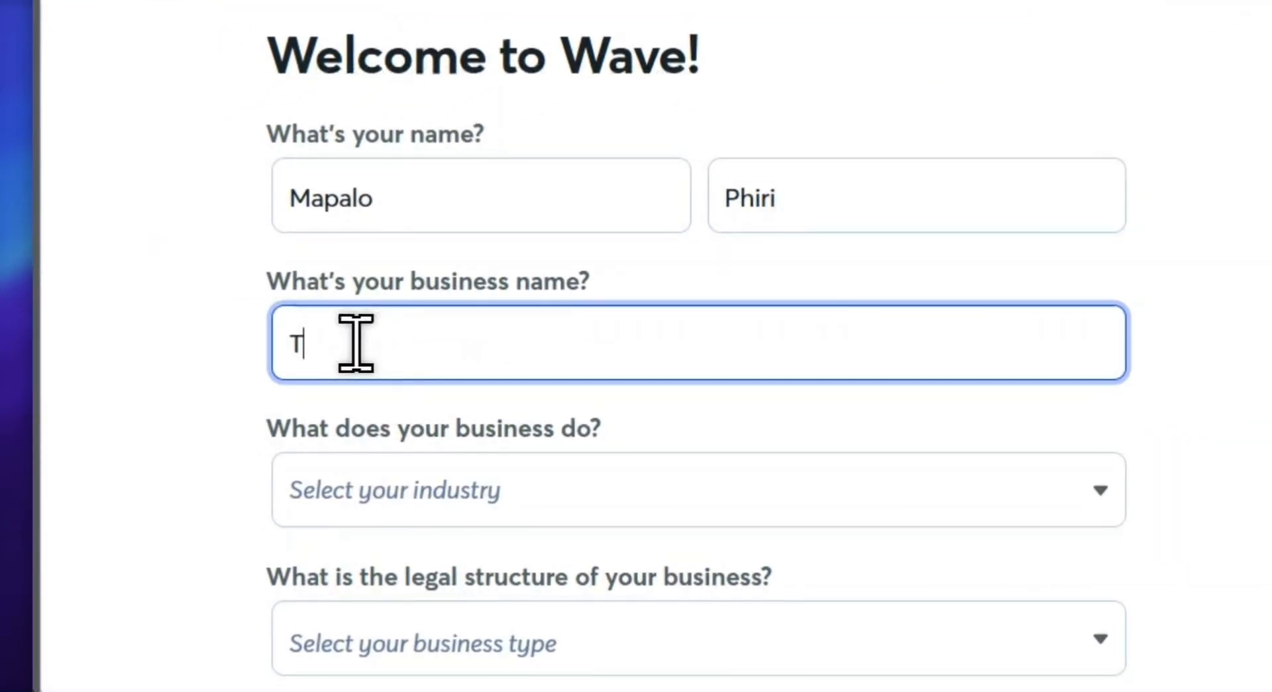
type("oly")
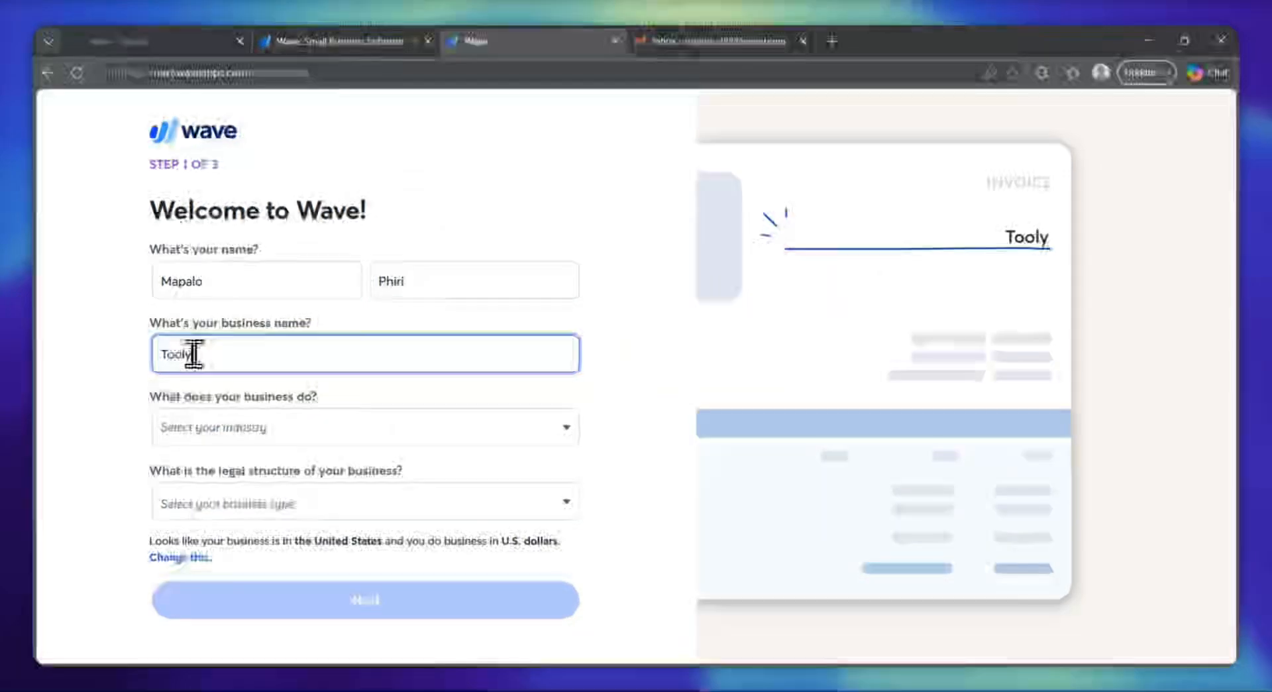
type("sto")
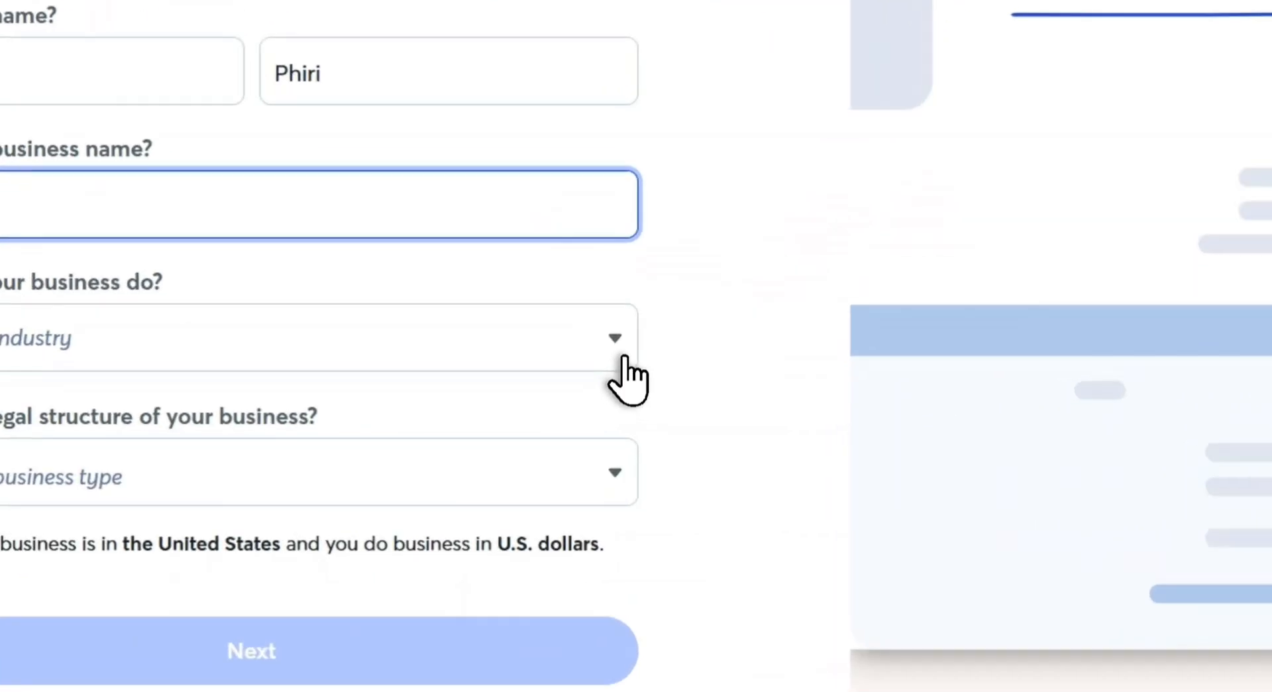
- Set industry to Advertising, Marketing, Media and legal structure to Sole proprietorship, then continue
left_click(571, 444)
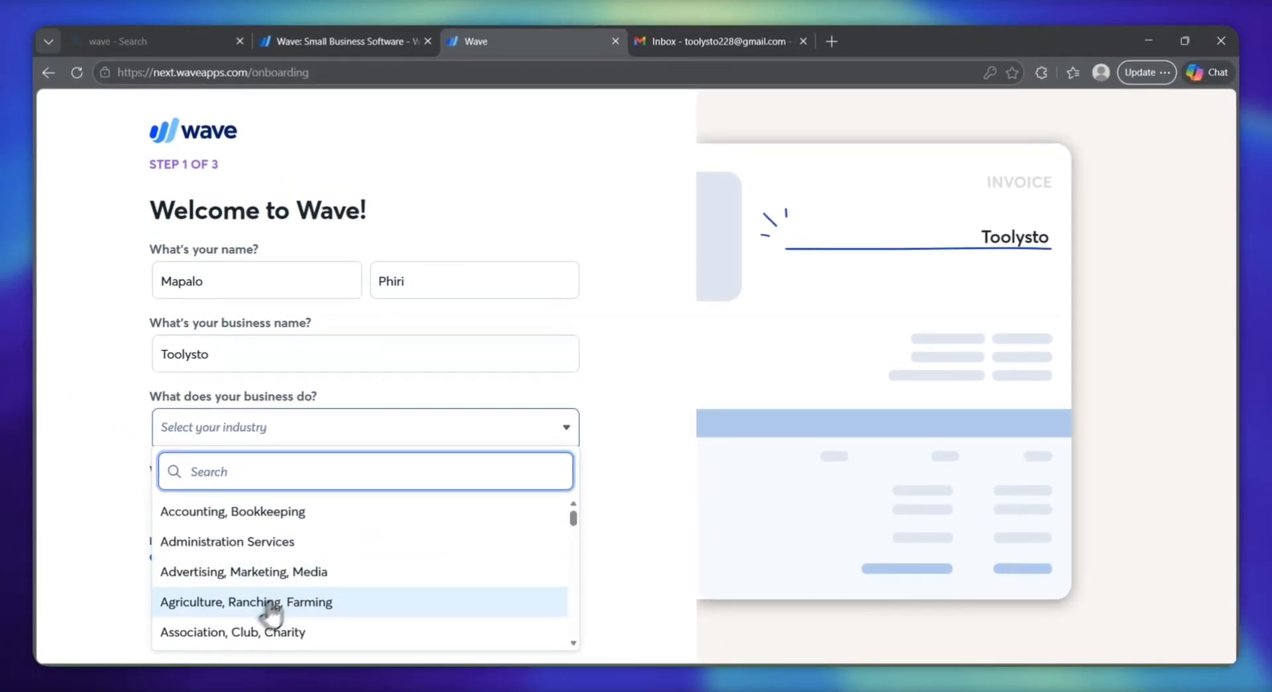
scroll(225, 557, "down", 1)
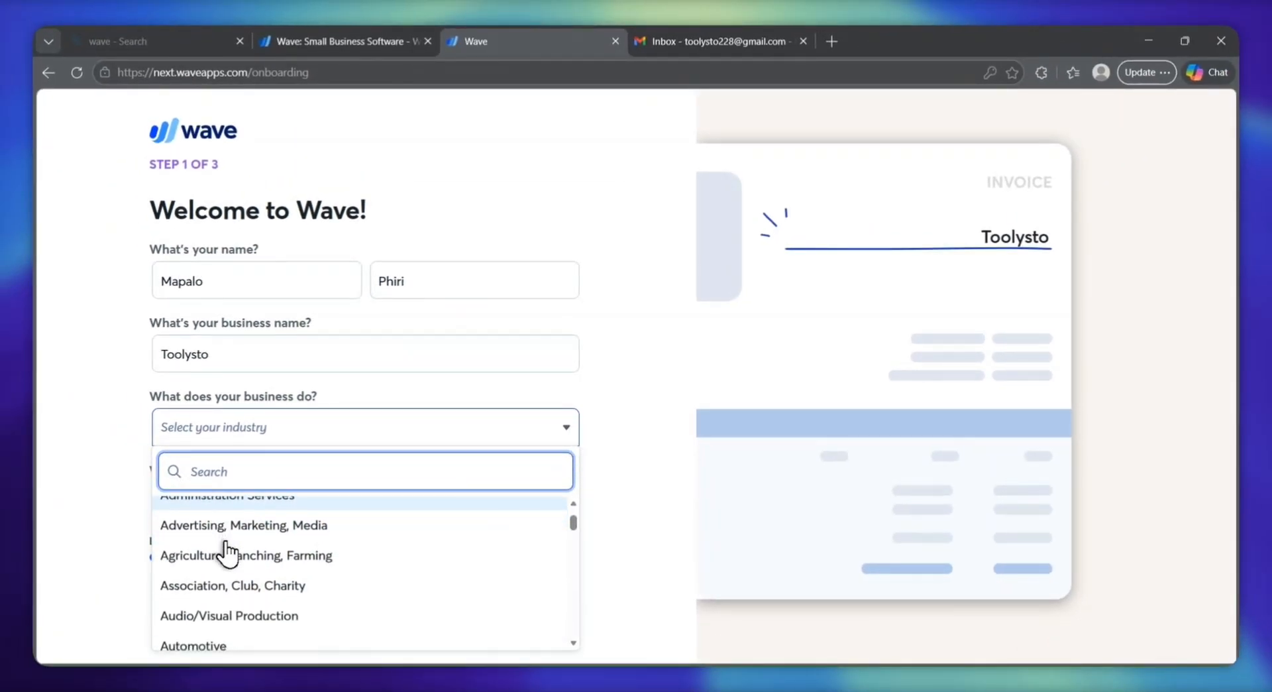
scroll(225, 554, "down", 3)
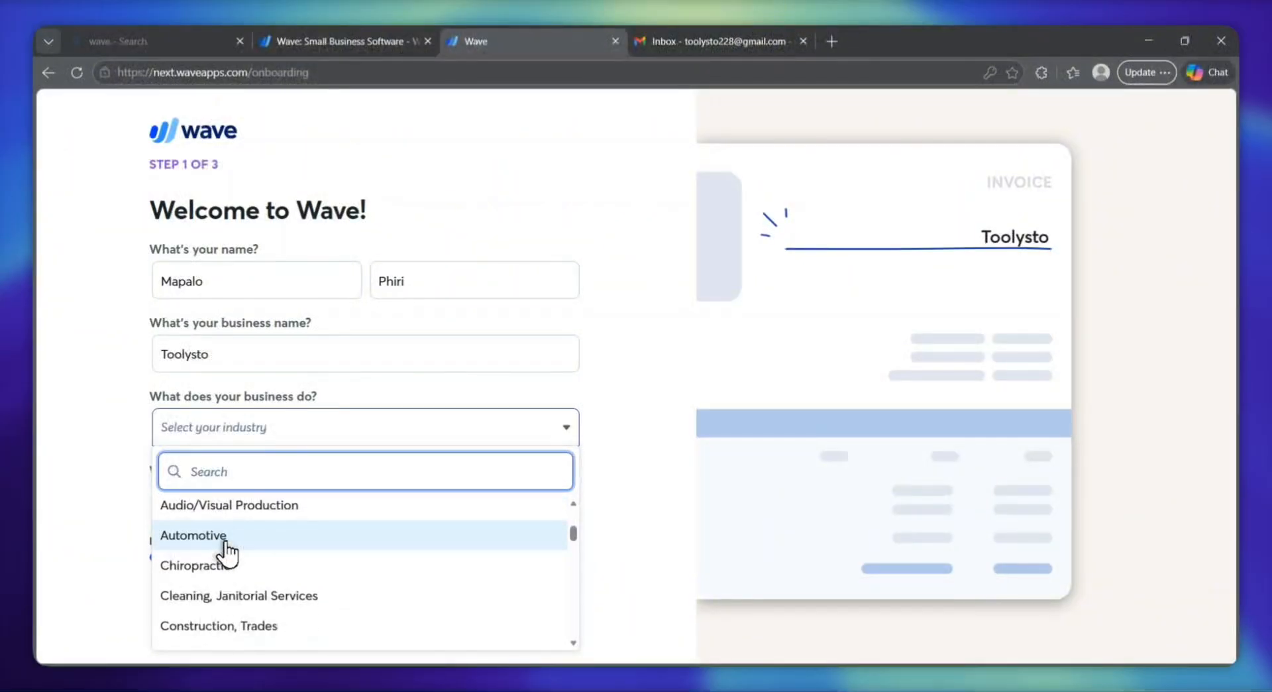
scroll(344, 593, "down", 2)
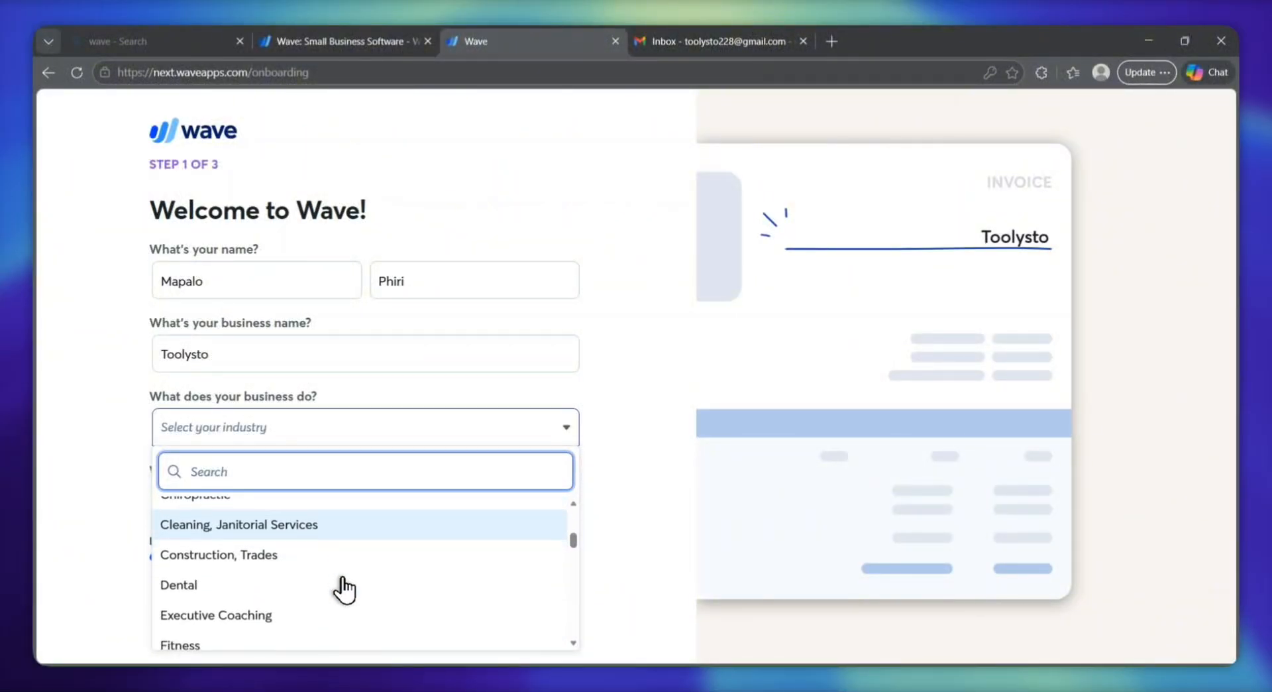
scroll(344, 589, "down", 4)
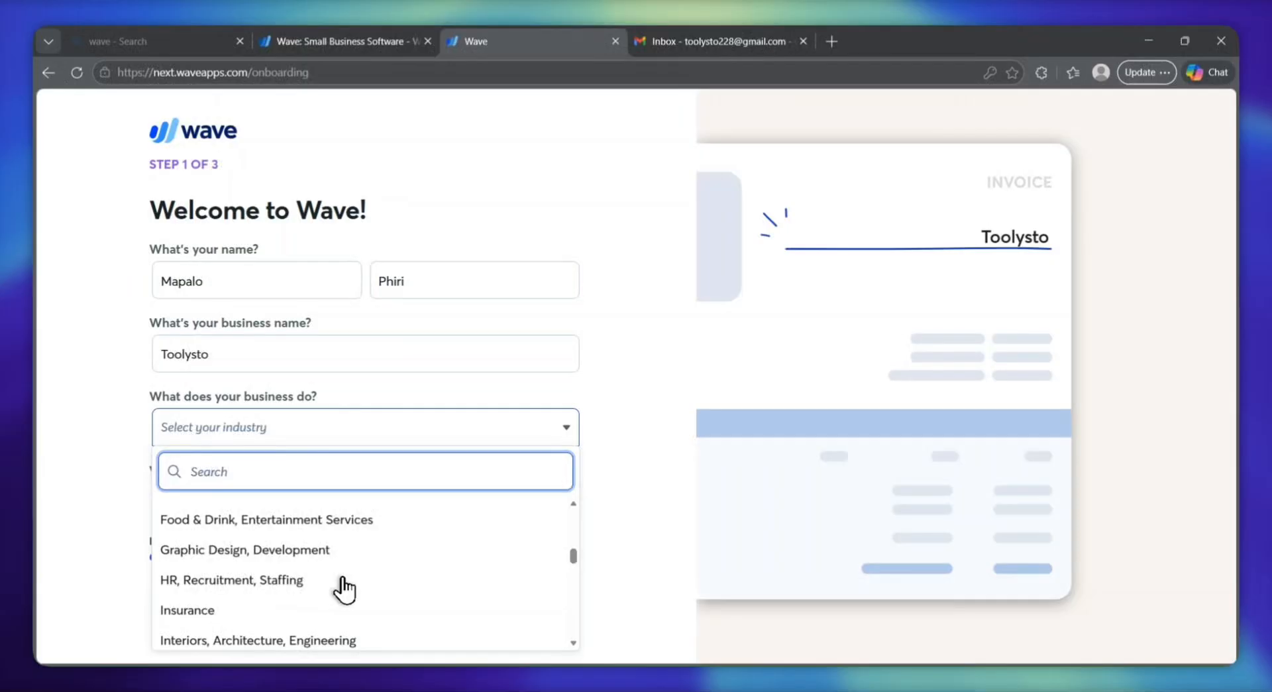
scroll(344, 588, "up", 10)
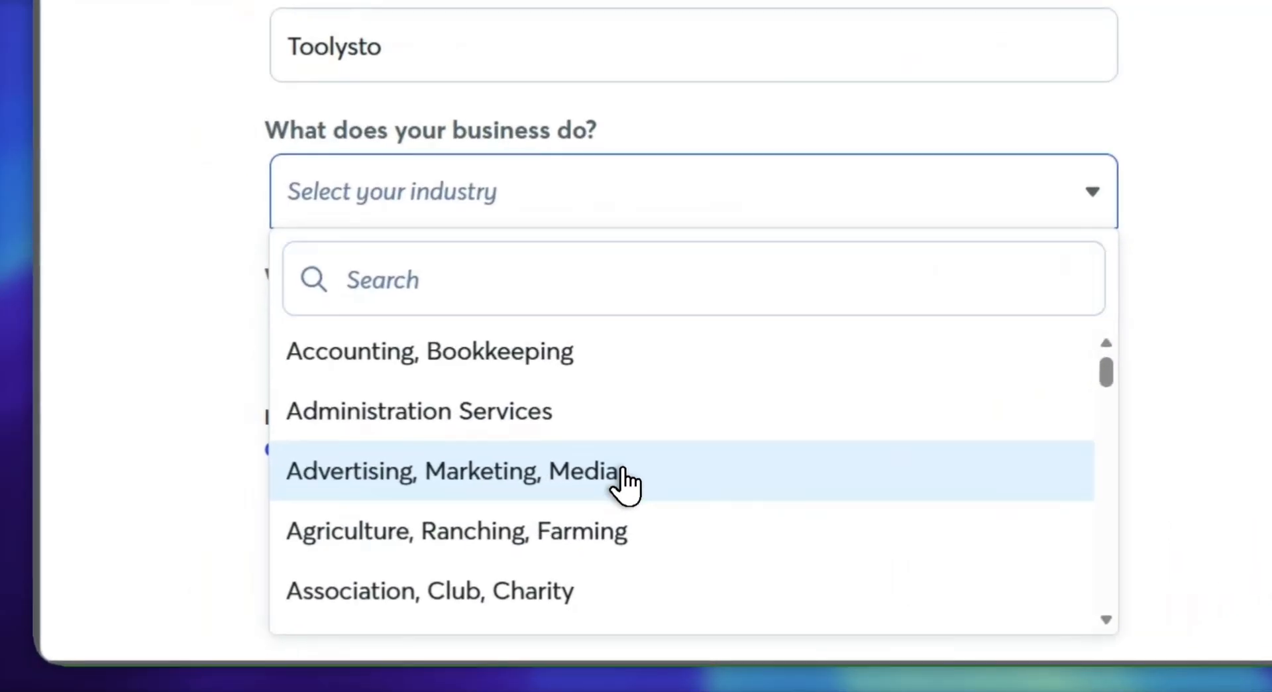
left_click(323, 571)
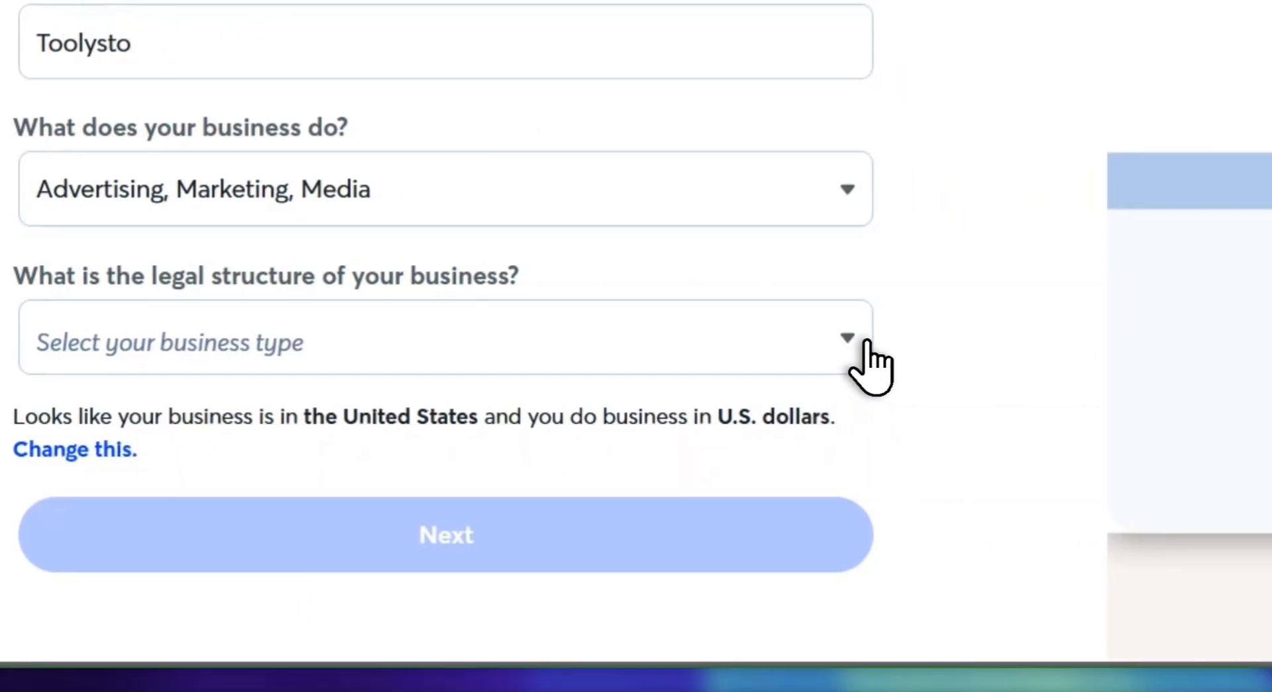
left_click(1038, 338)
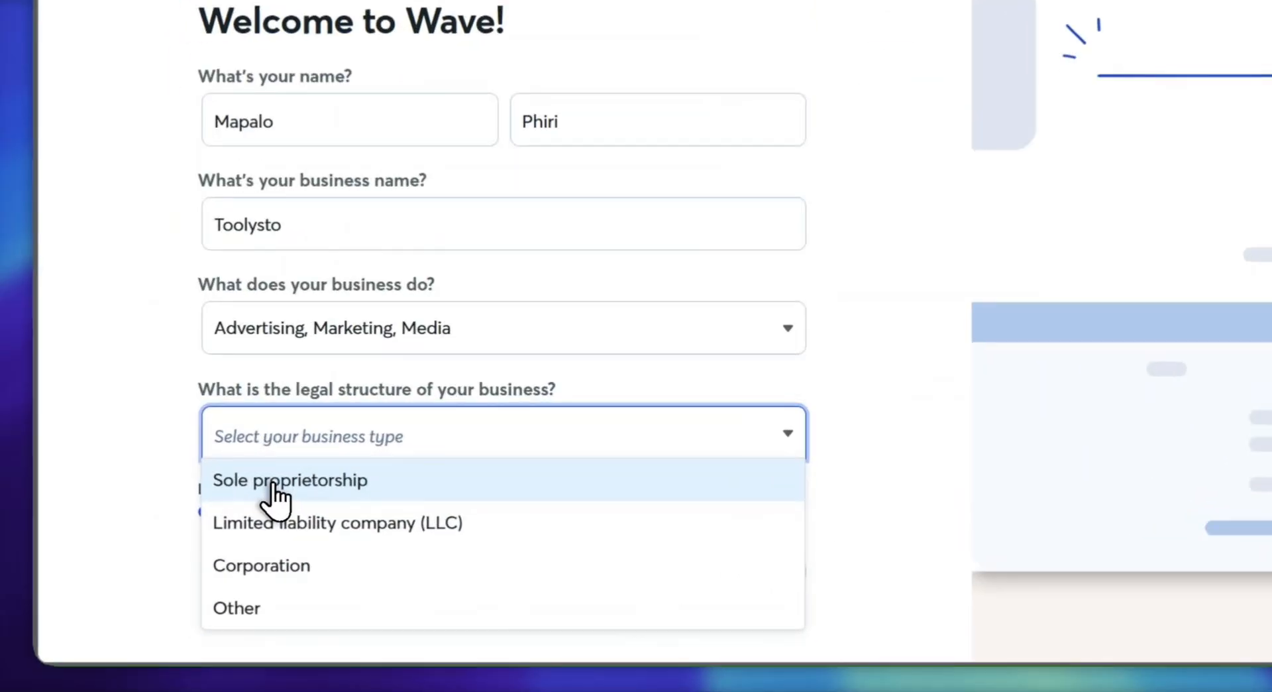
left_click(205, 537)
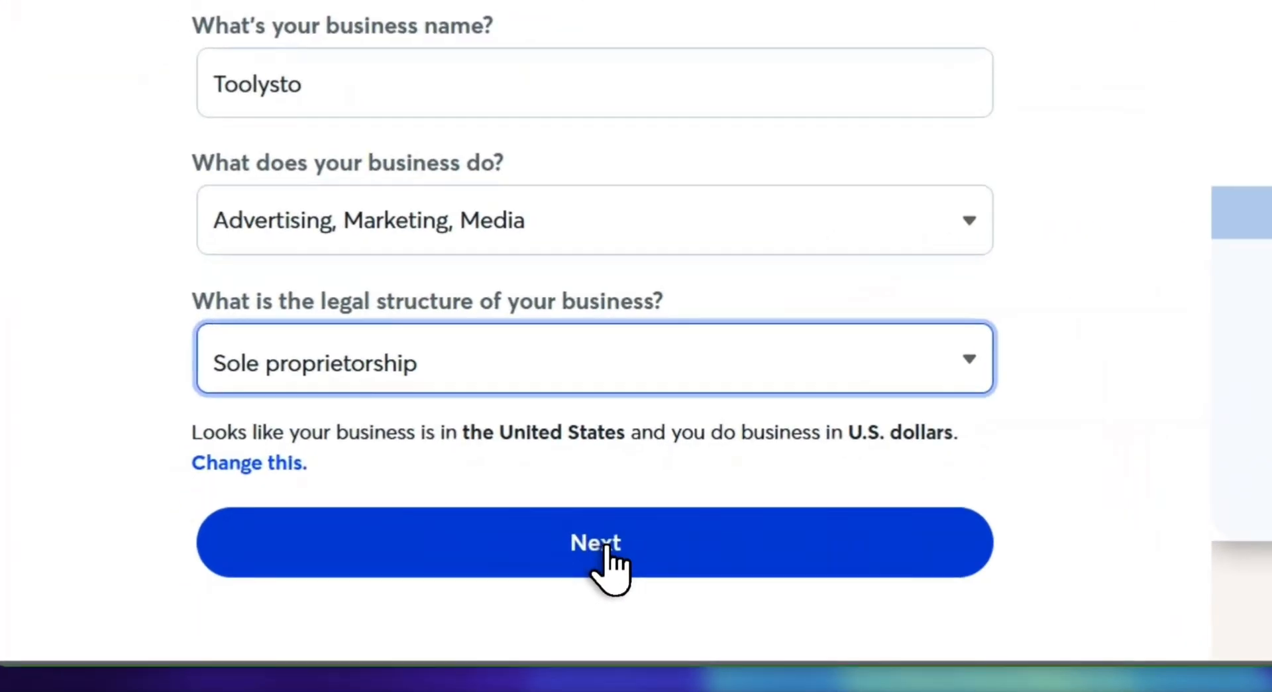
left_click(361, 600)
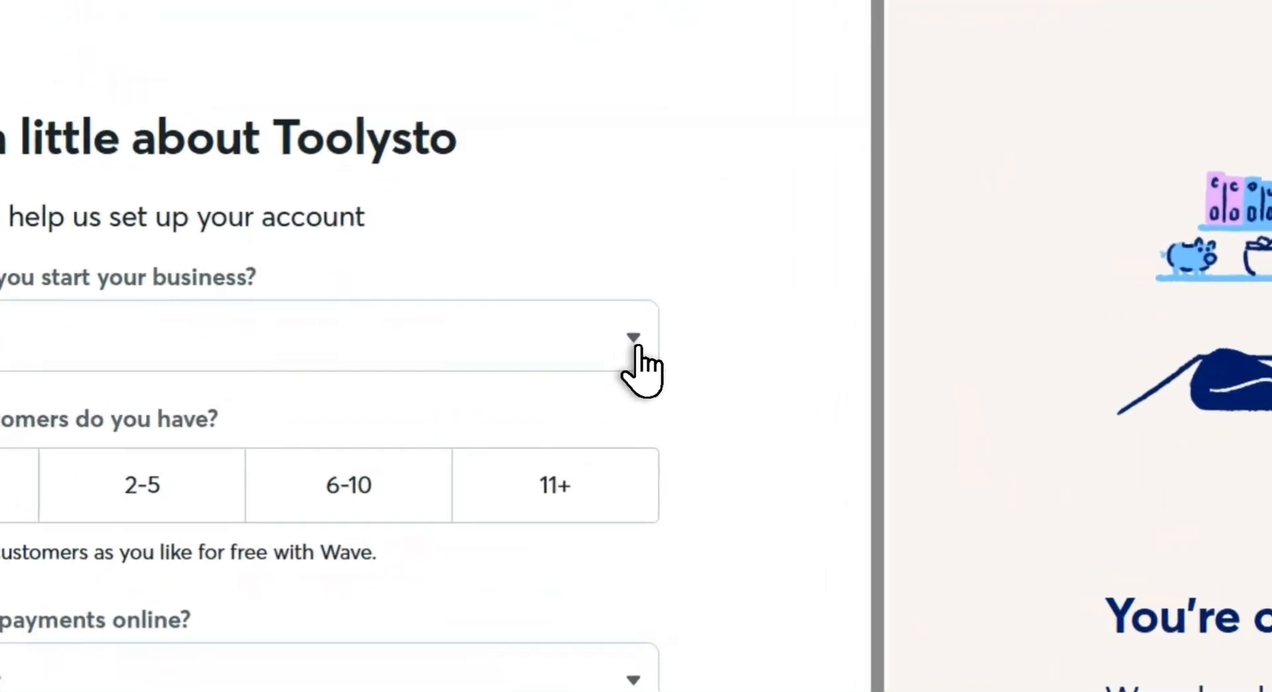
- Answer start year 2023, 2-5 customers, and 'Yes, I accept payments online'
left_click(550, 317)
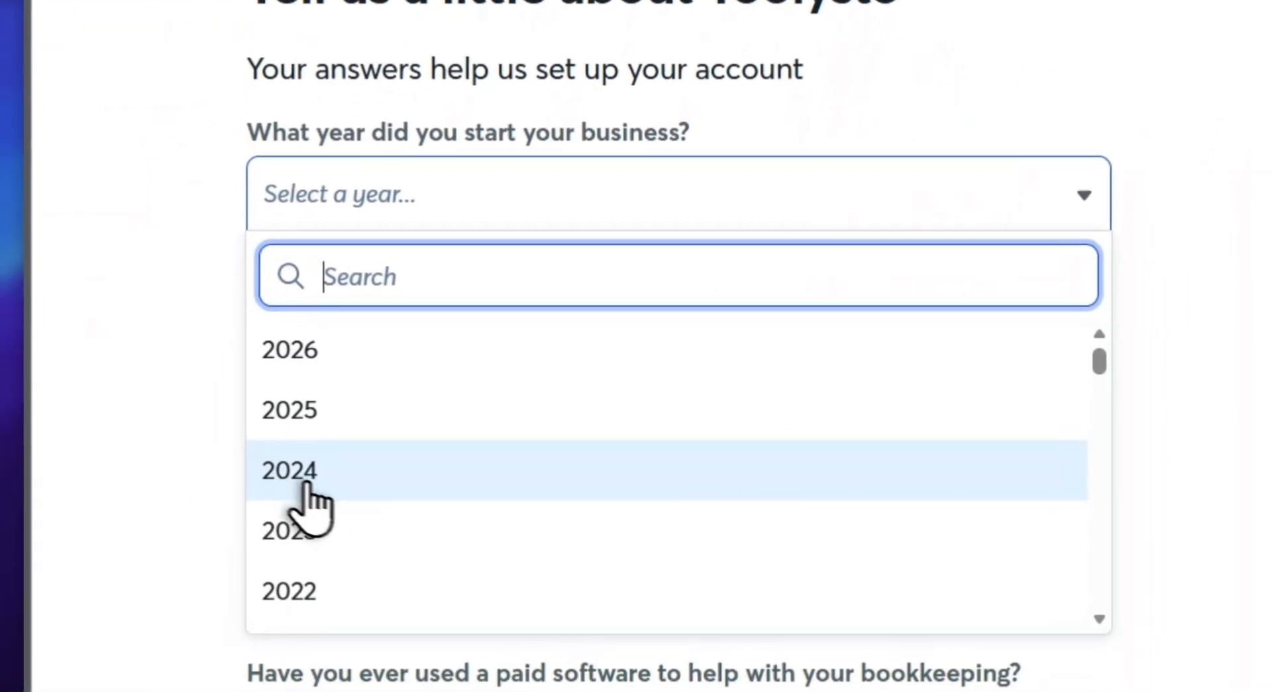
left_click(350, 491)
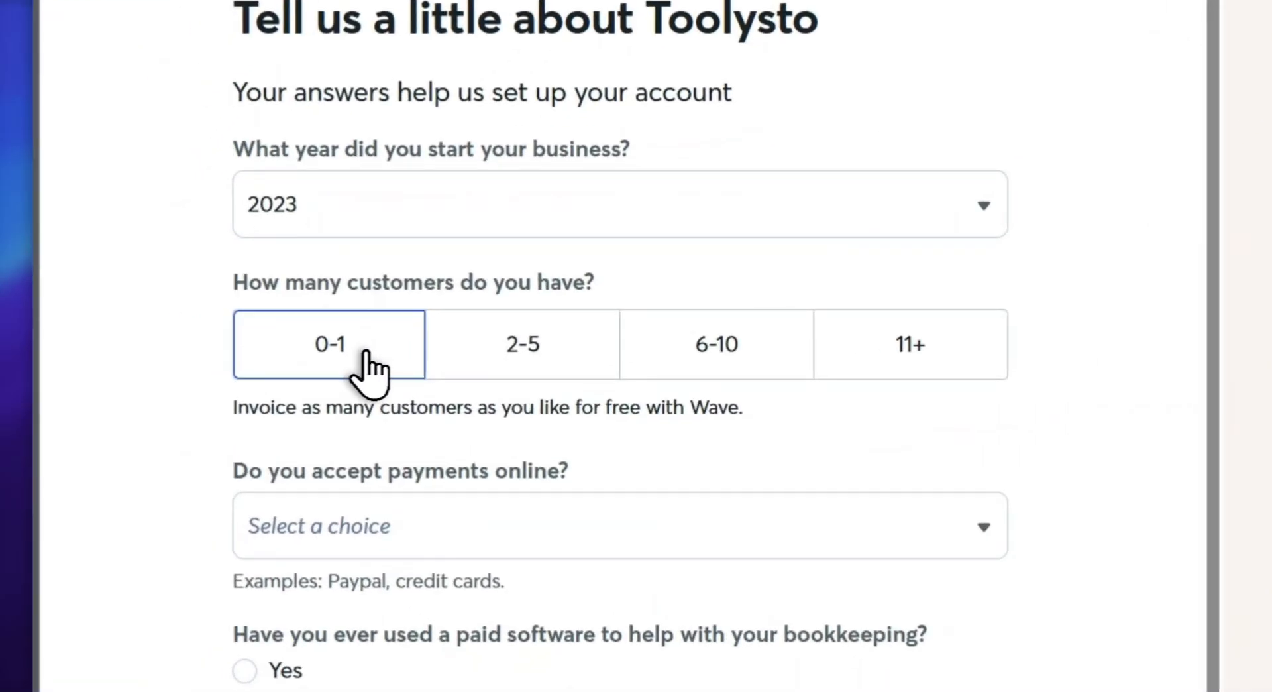
left_click(210, 361)
left_click(575, 373)
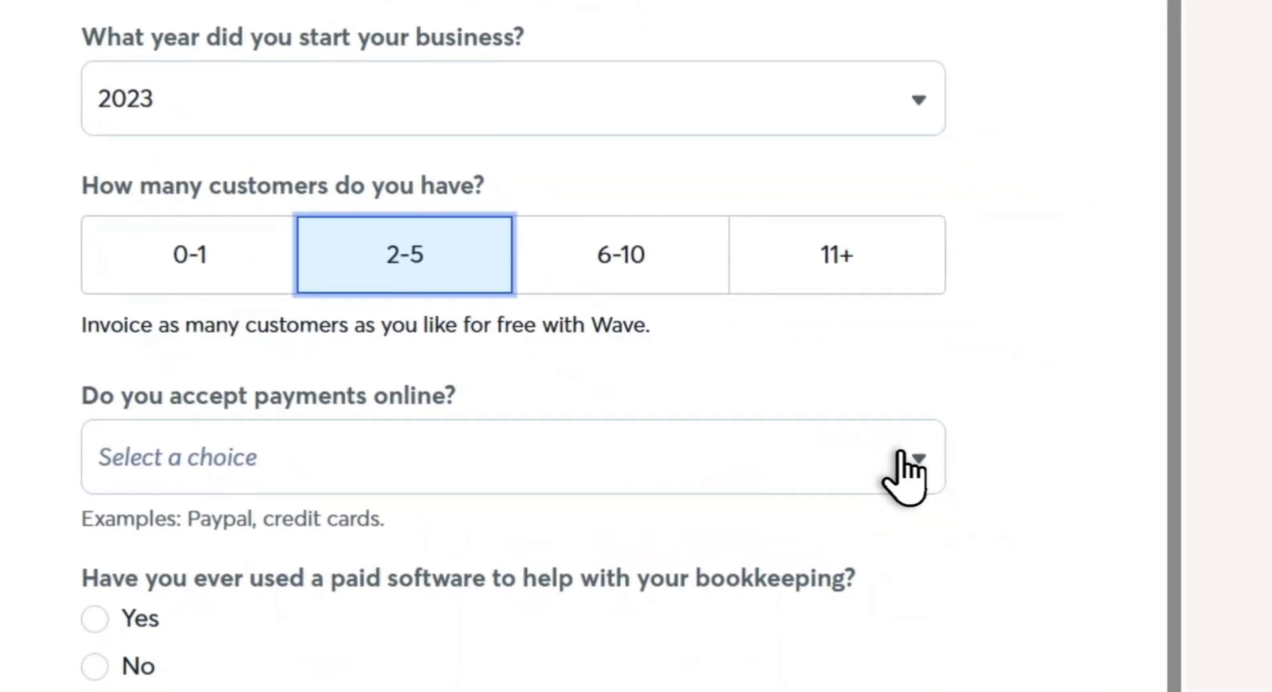
left_click(1060, 521)
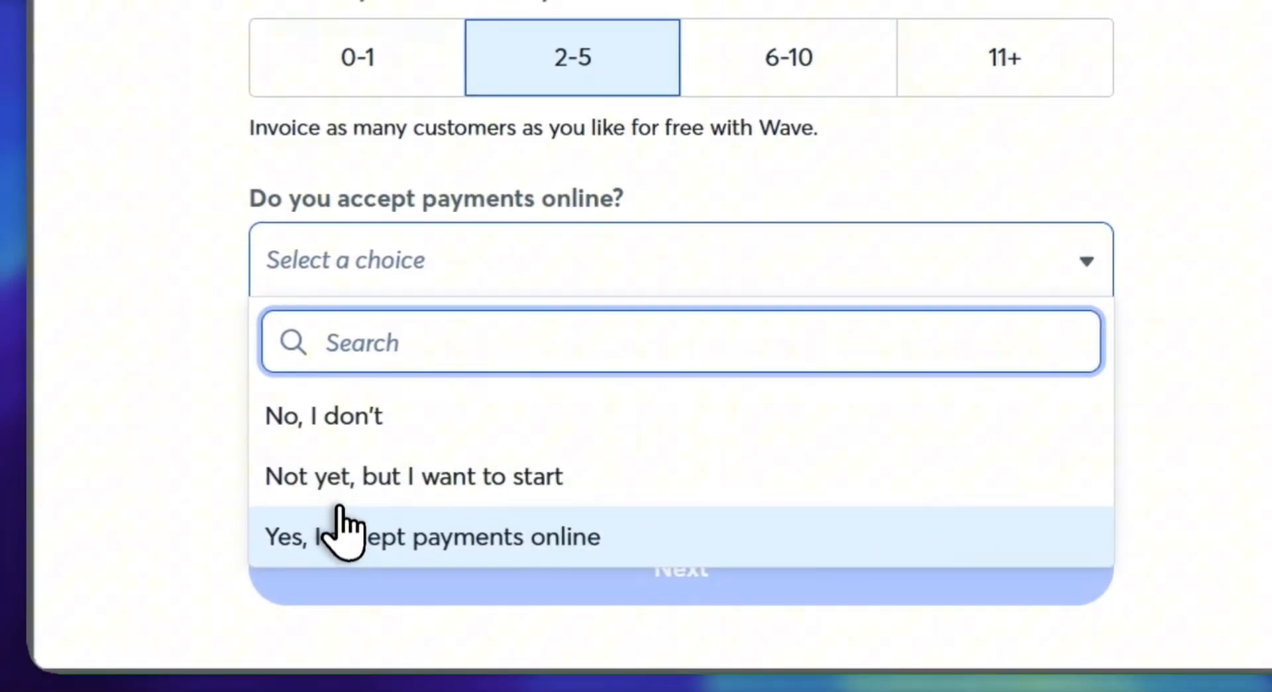
left_click(344, 531)
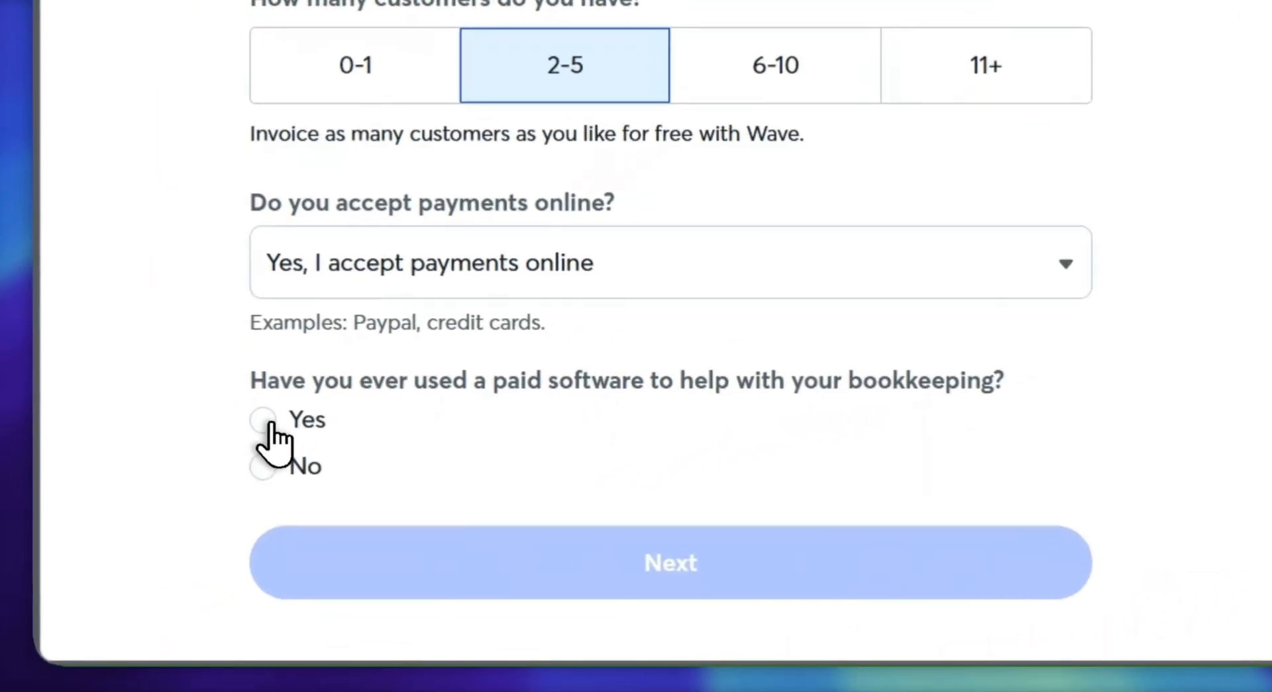
- Indicate paid bookkeeping software was used before, with QuickBooks ticked
left_click(152, 540)
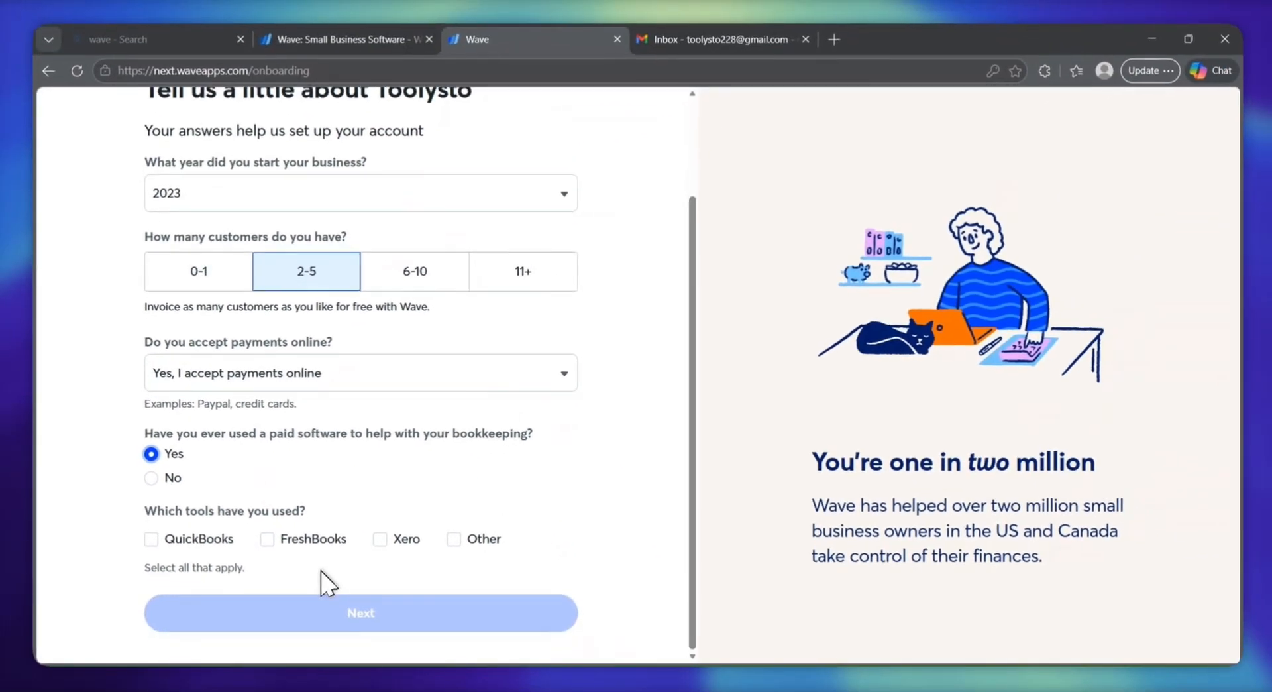
left_click(164, 542)
left_click(159, 550)
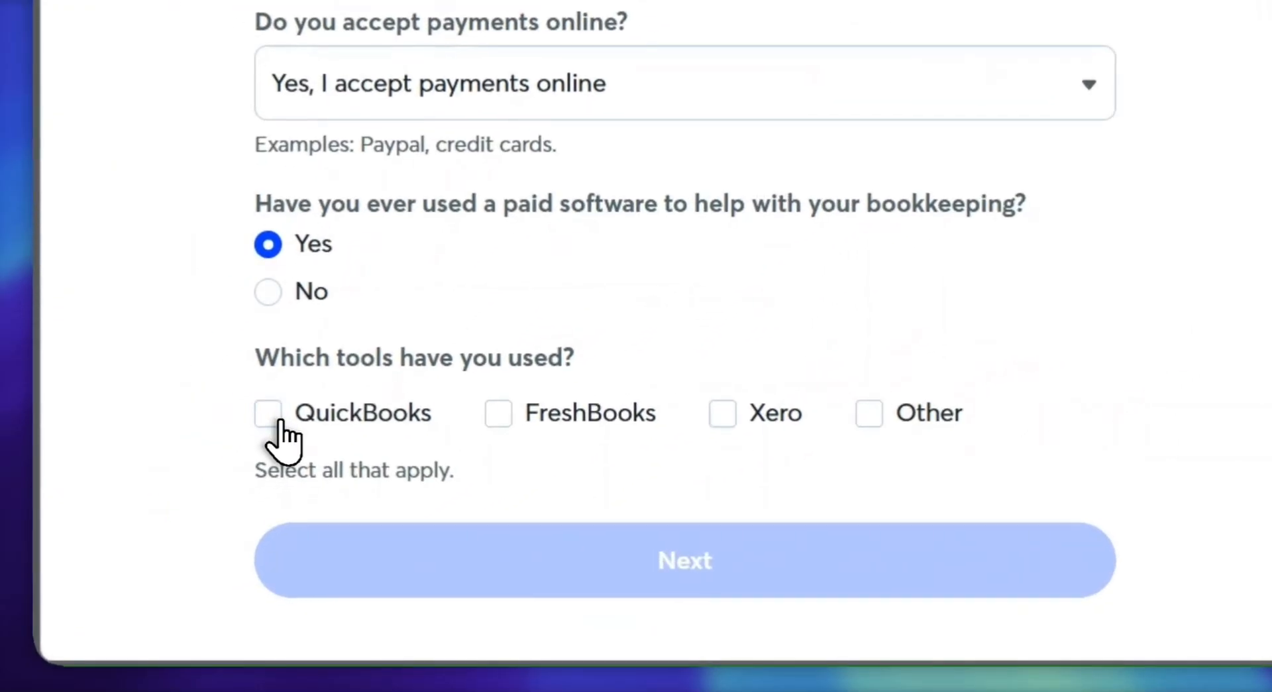
left_click(268, 414)
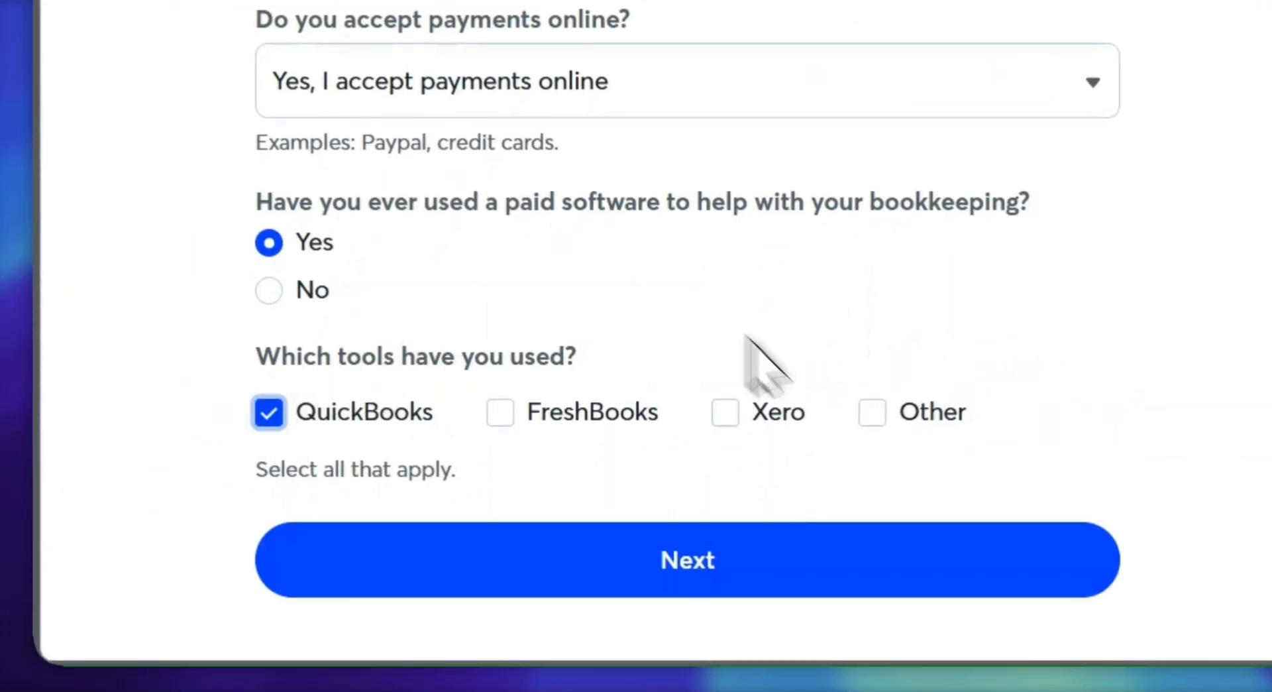
scroll(609, 563, "down", 1)
- Submit the questionnaire, then pick 'Send good-looking invoices' as the goal and continue
left_click(712, 560)
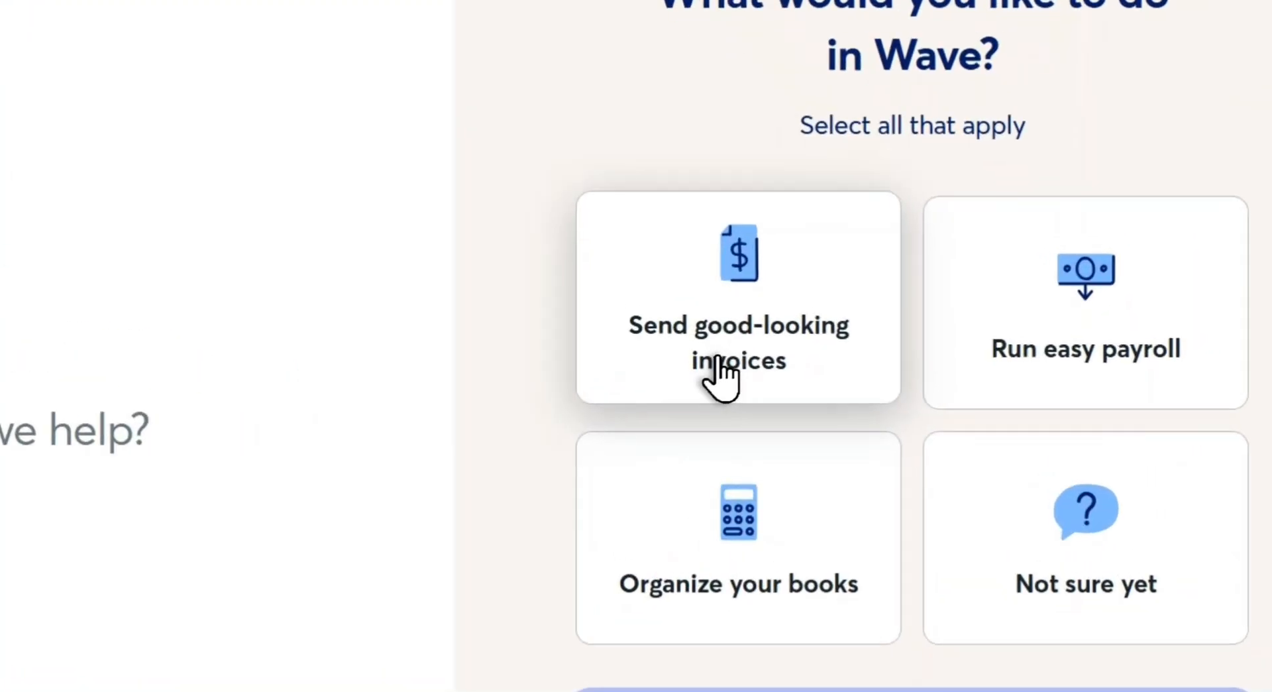
left_click(856, 391)
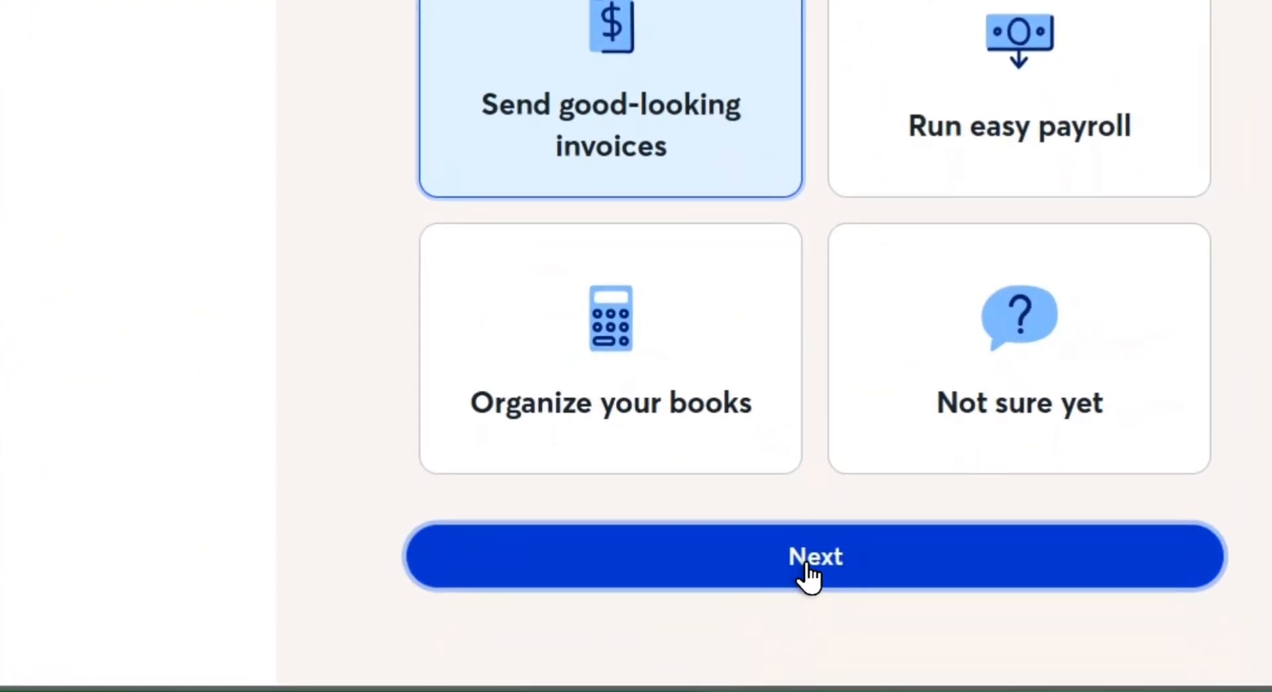
left_click(813, 563)
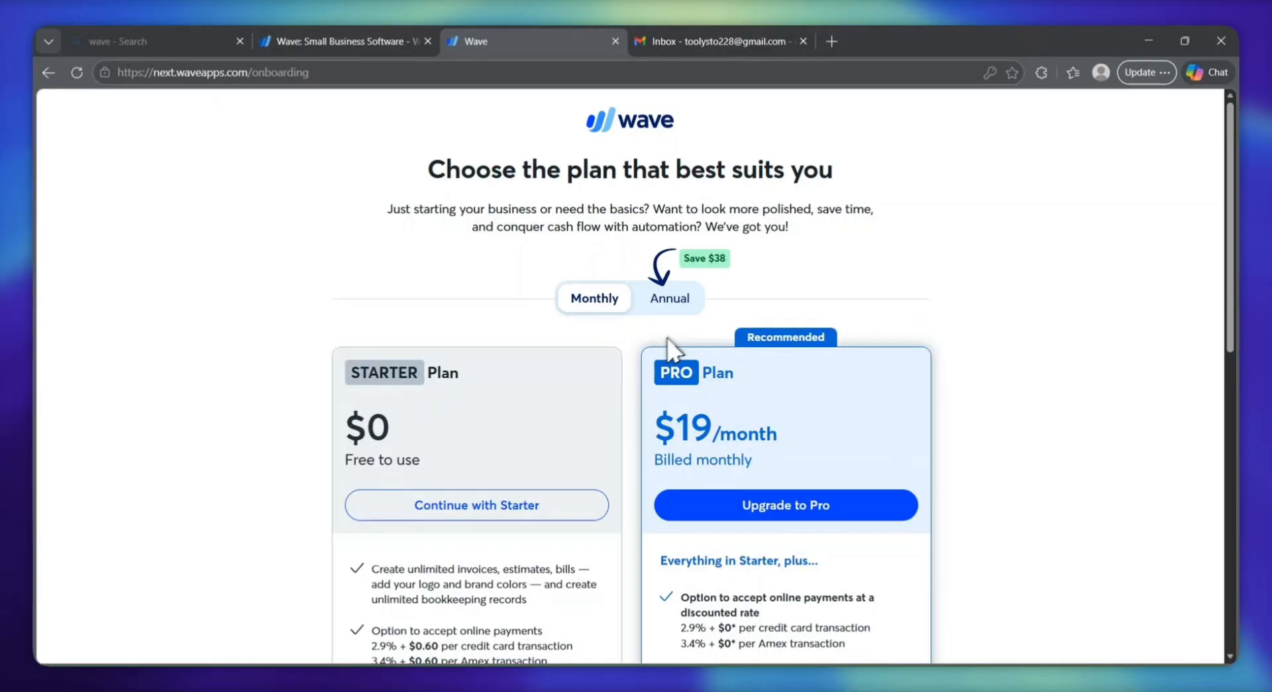
- Compare the Starter and Pro plans and continue with the free Starter plan
scroll(628, 493, "down", 2)
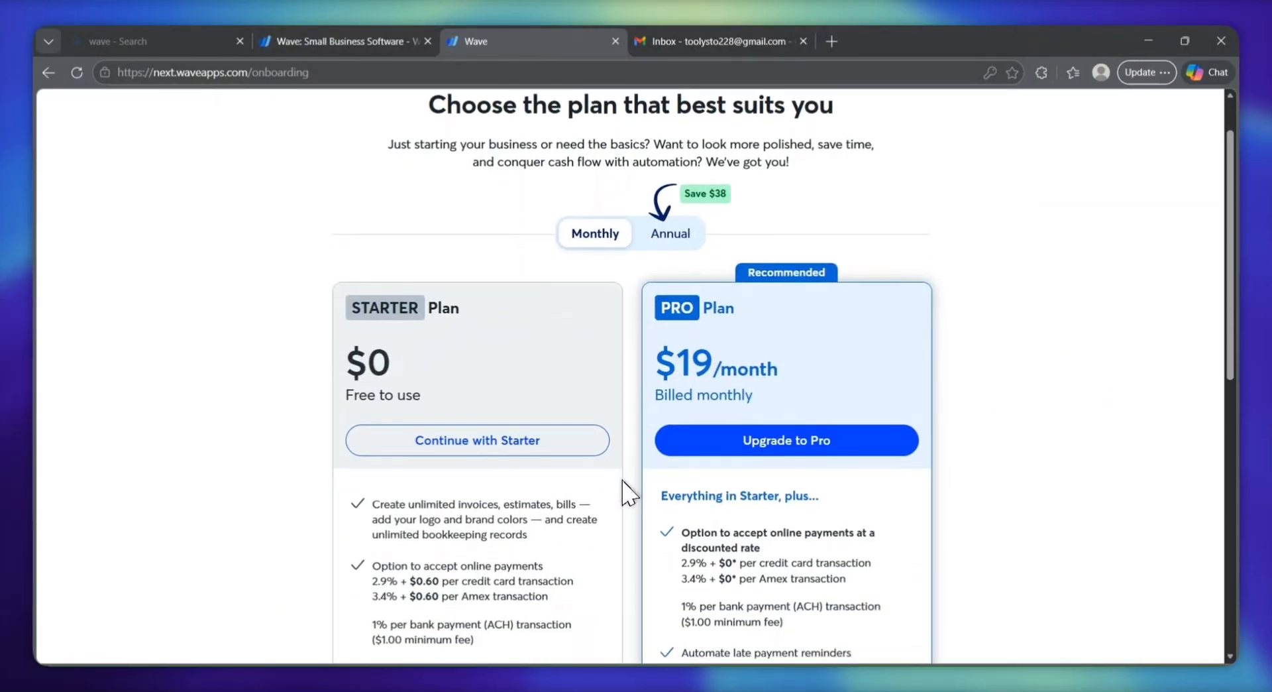
scroll(629, 494, "down", 1)
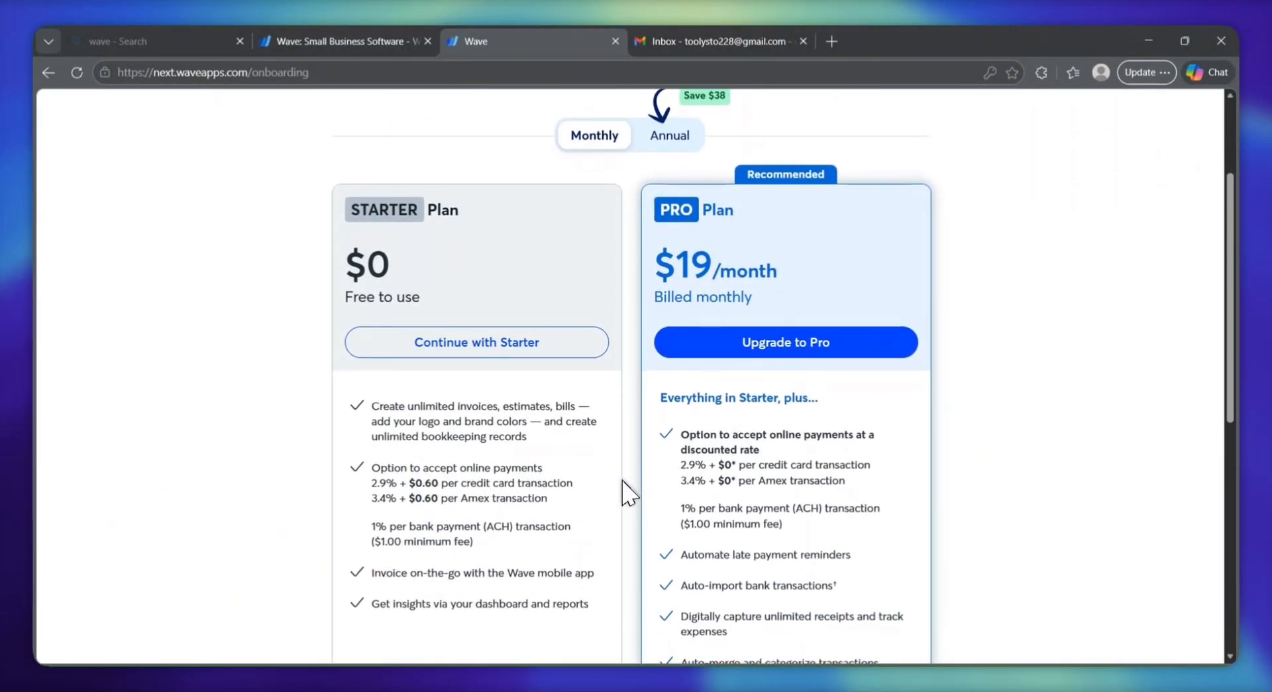
scroll(628, 494, "down", 3)
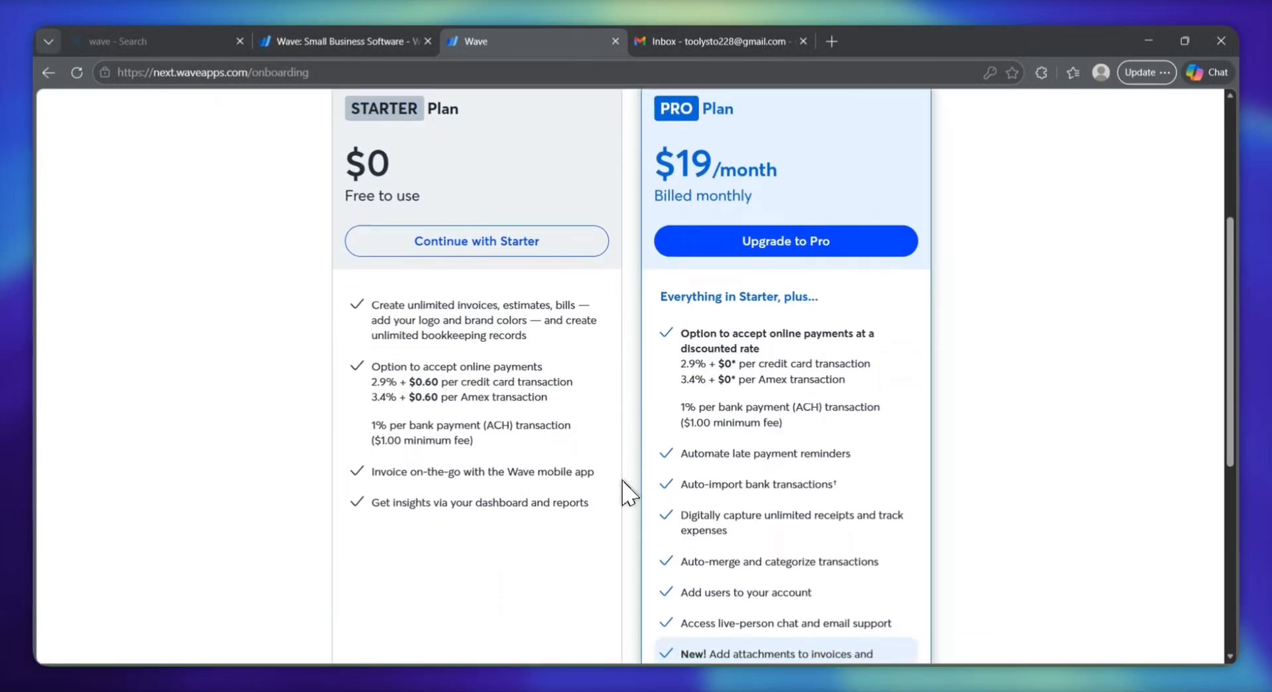
scroll(628, 494, "down", 5)
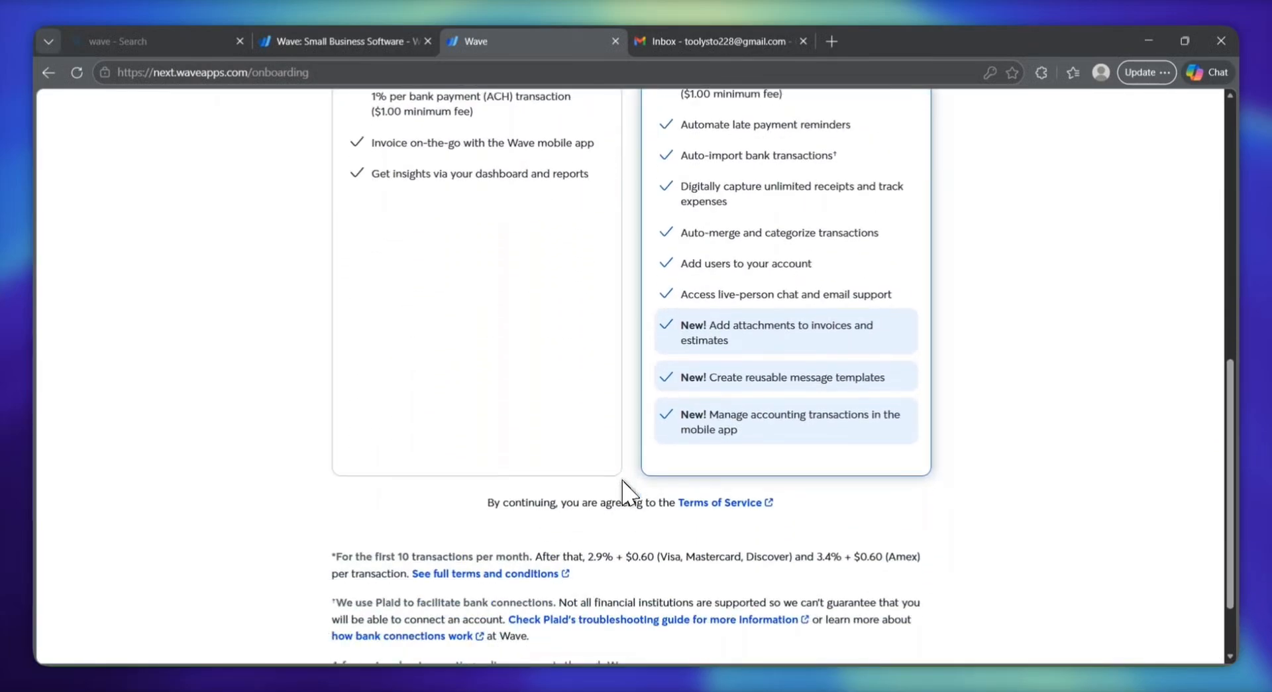
scroll(622, 492, "up", 9)
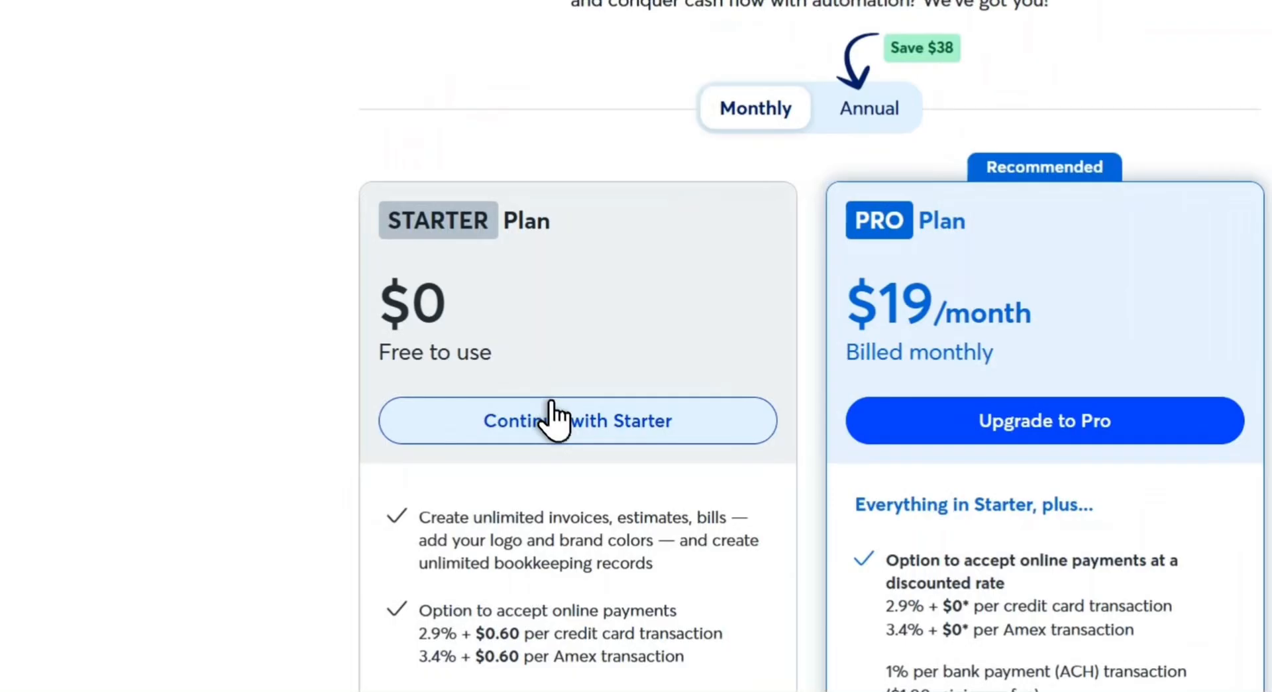
left_click(461, 468)
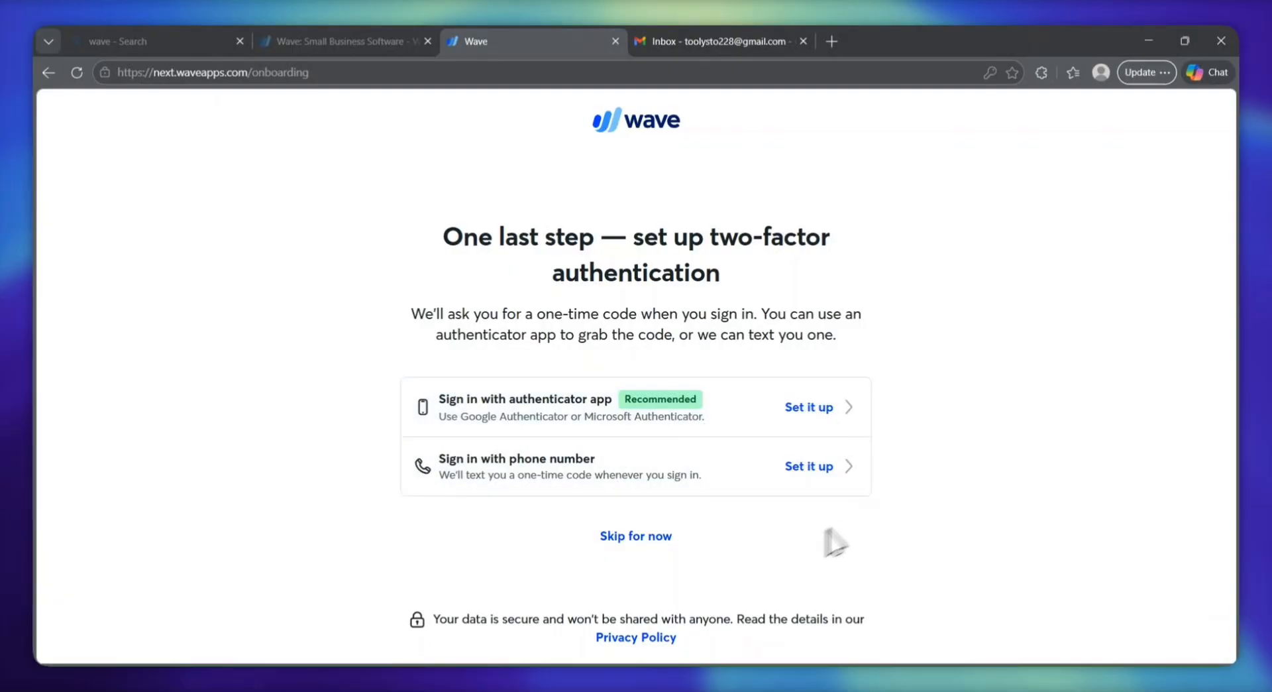
- Choose 'Skip for now' on the two-factor authentication setup page
scroll(751, 544, "down", 1)
scroll(753, 554, "up", 1)
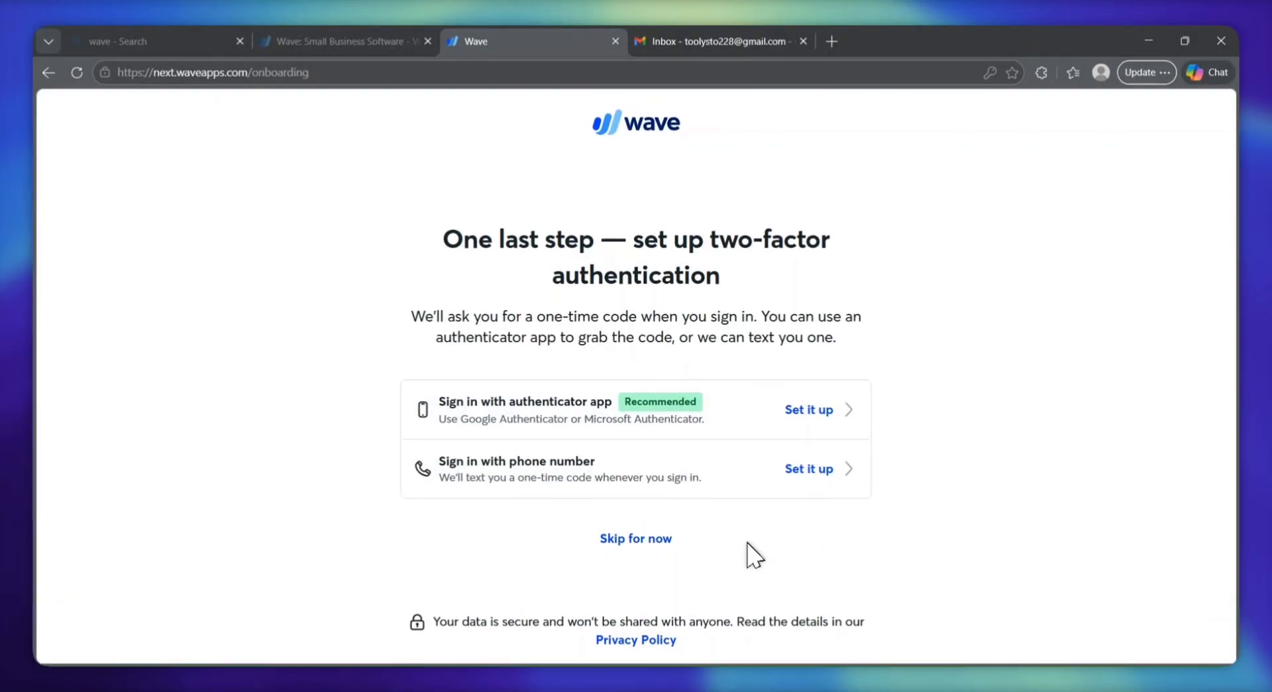
scroll(753, 554, "down", 1)
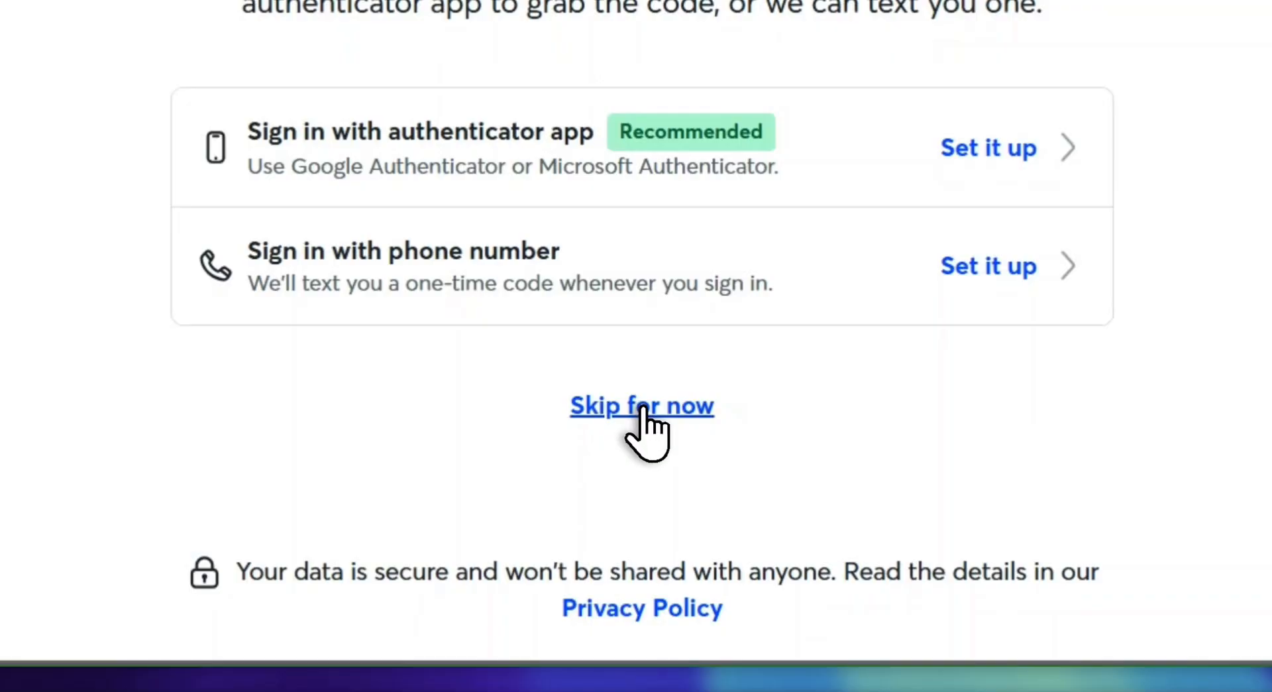
left_click(642, 408)
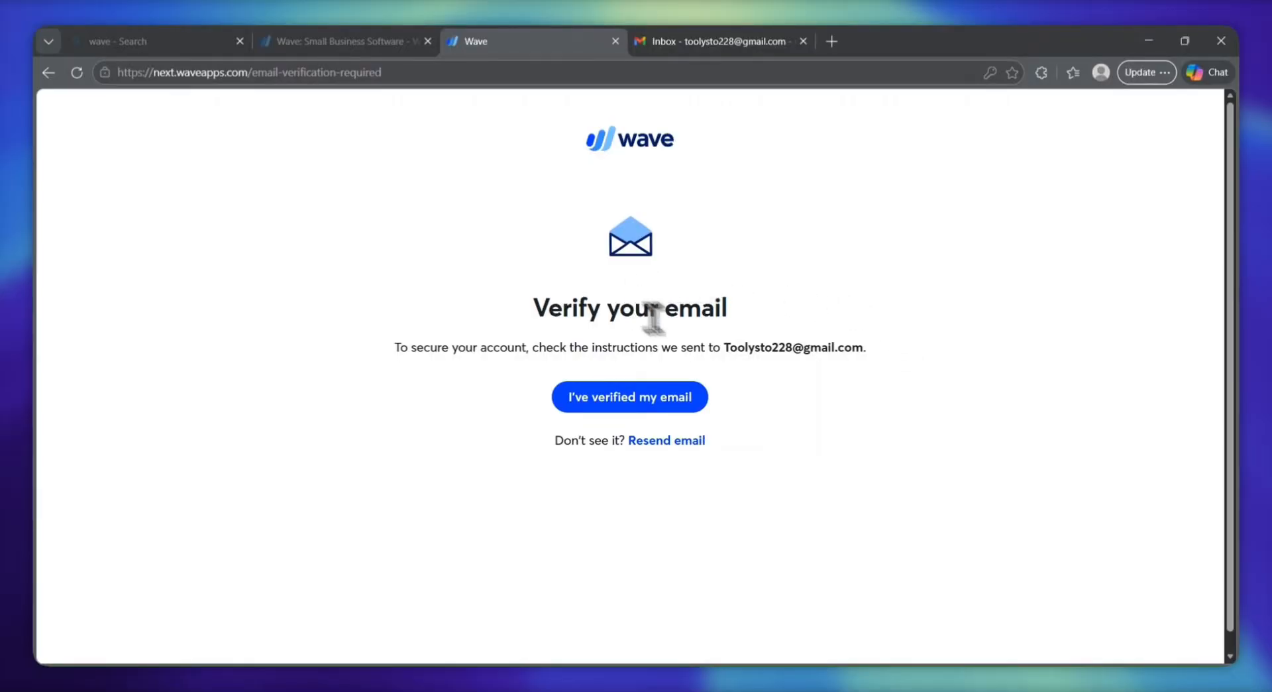
- Check the address the verification link was sent to, then switch to the Gmail inbox tab
left_click_drag(723, 346, 836, 346)
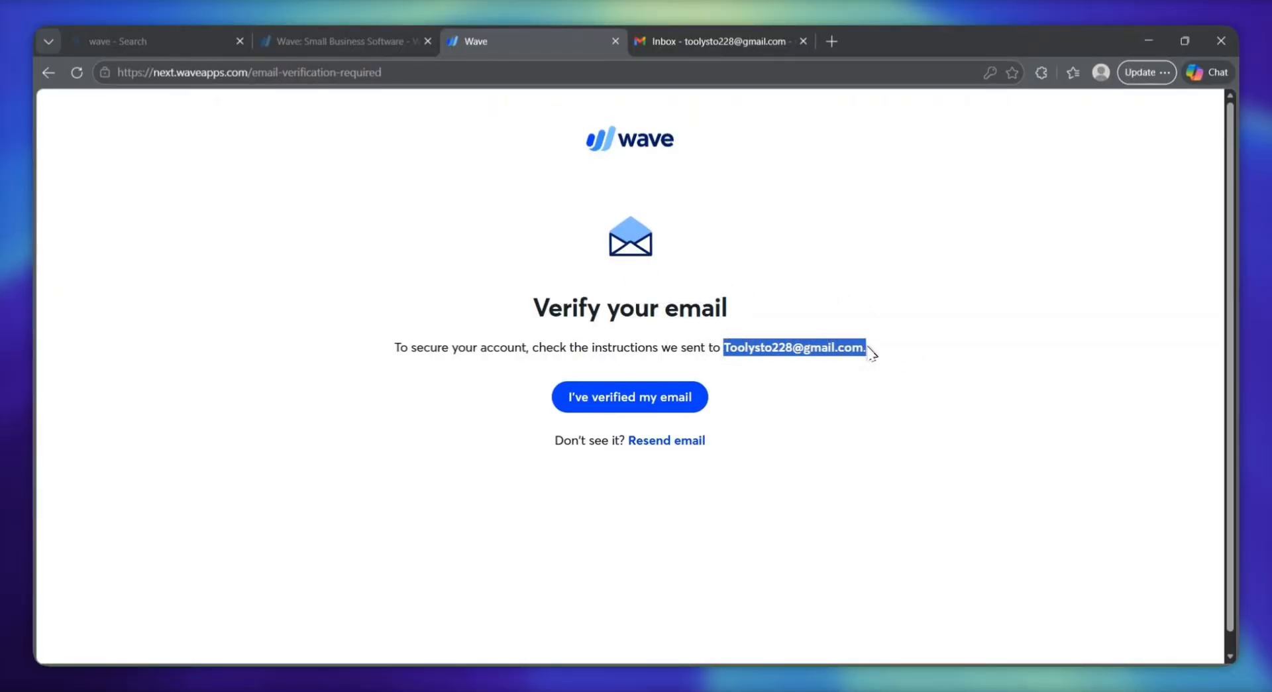
left_click(812, 389)
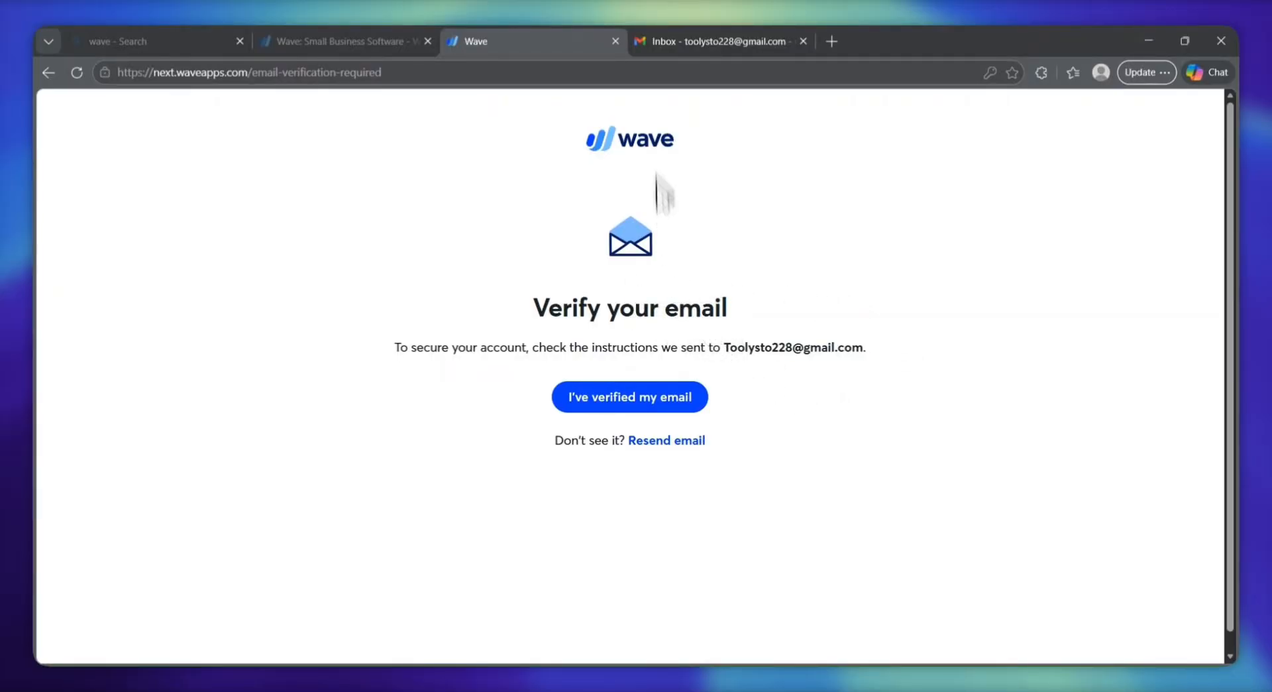
left_click(698, 49)
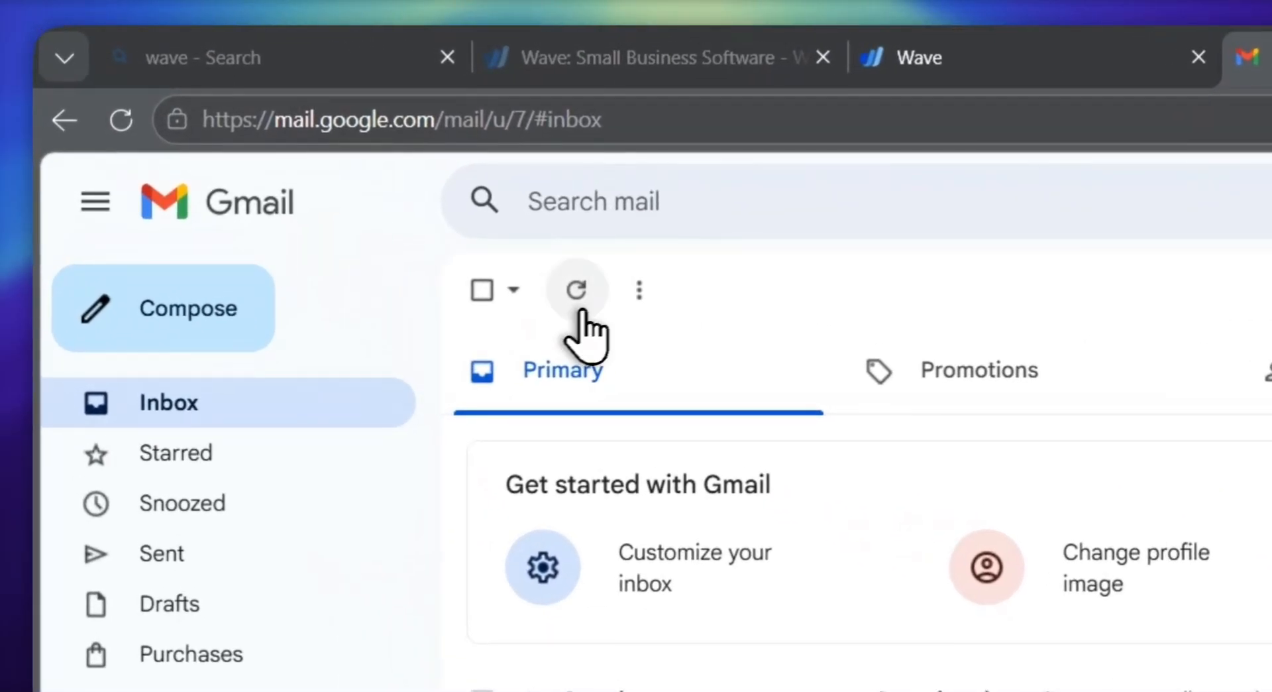
- Refresh Gmail, open the 'Welcome to Wave!' email and follow its verify-email link
left_click(305, 157)
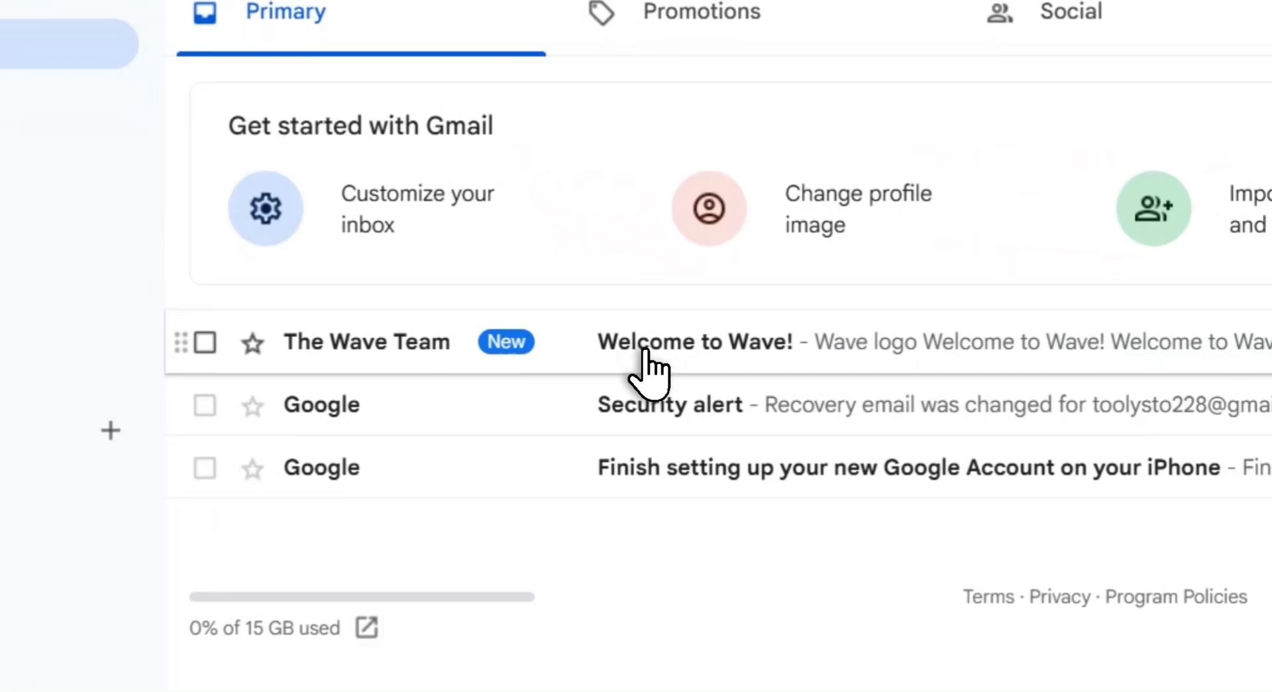
left_click(461, 366)
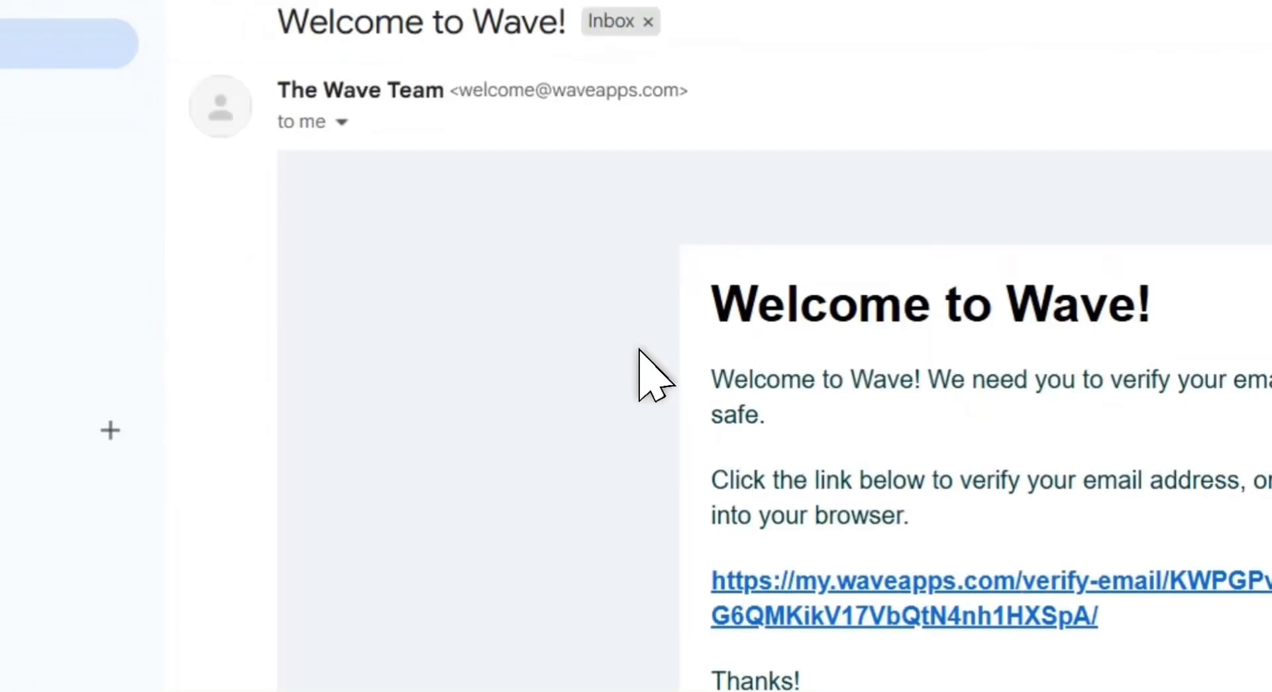
scroll(868, 524, "down", 1)
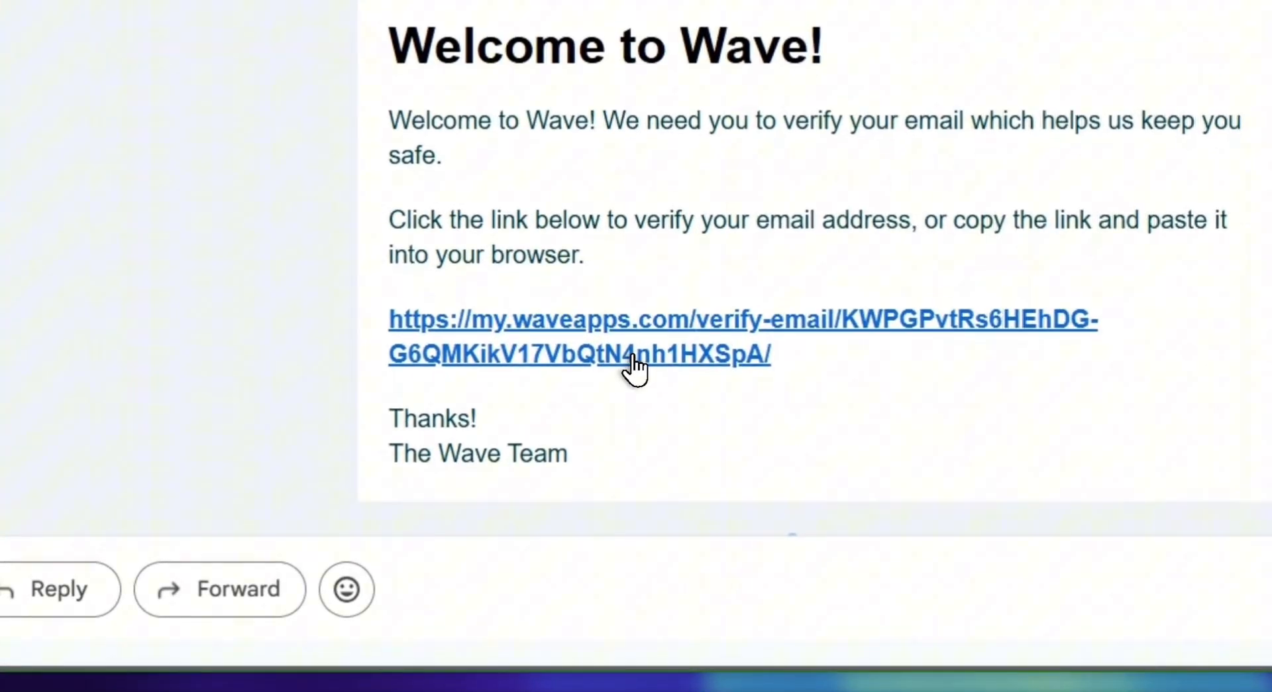
left_click(632, 357)
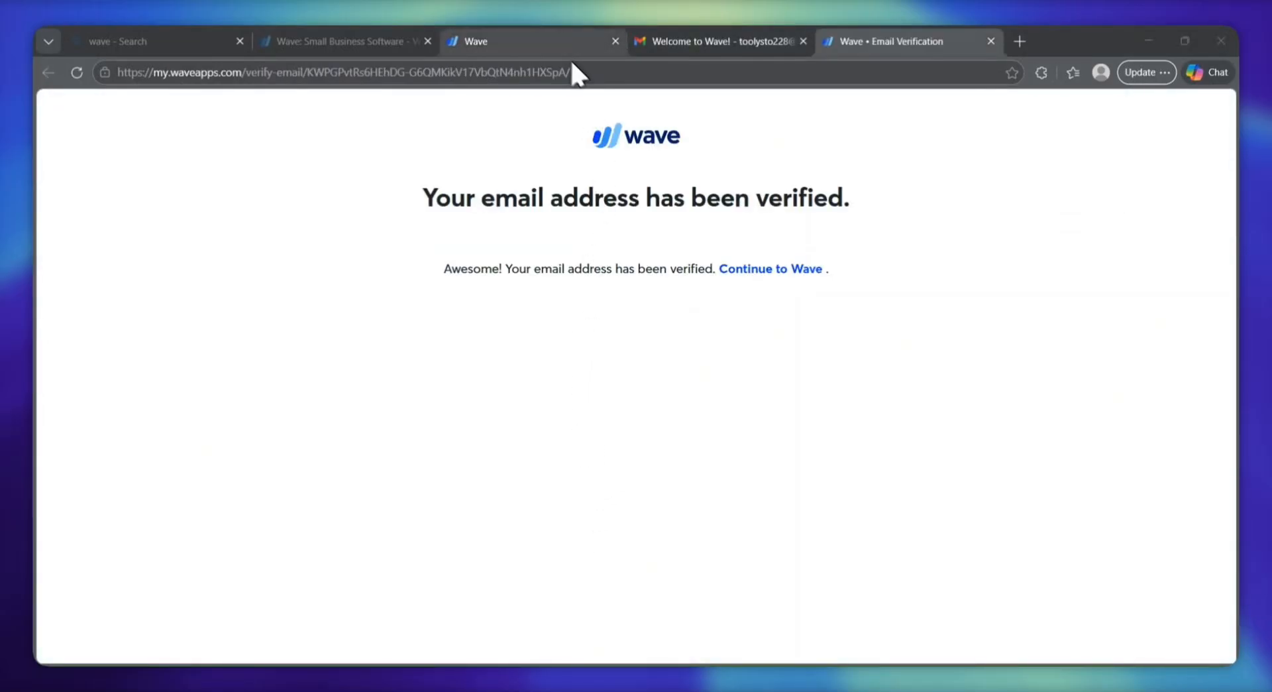
- Return to the Wave tab and confirm the e-mail is verified to load the Dashboard
left_click(550, 48)
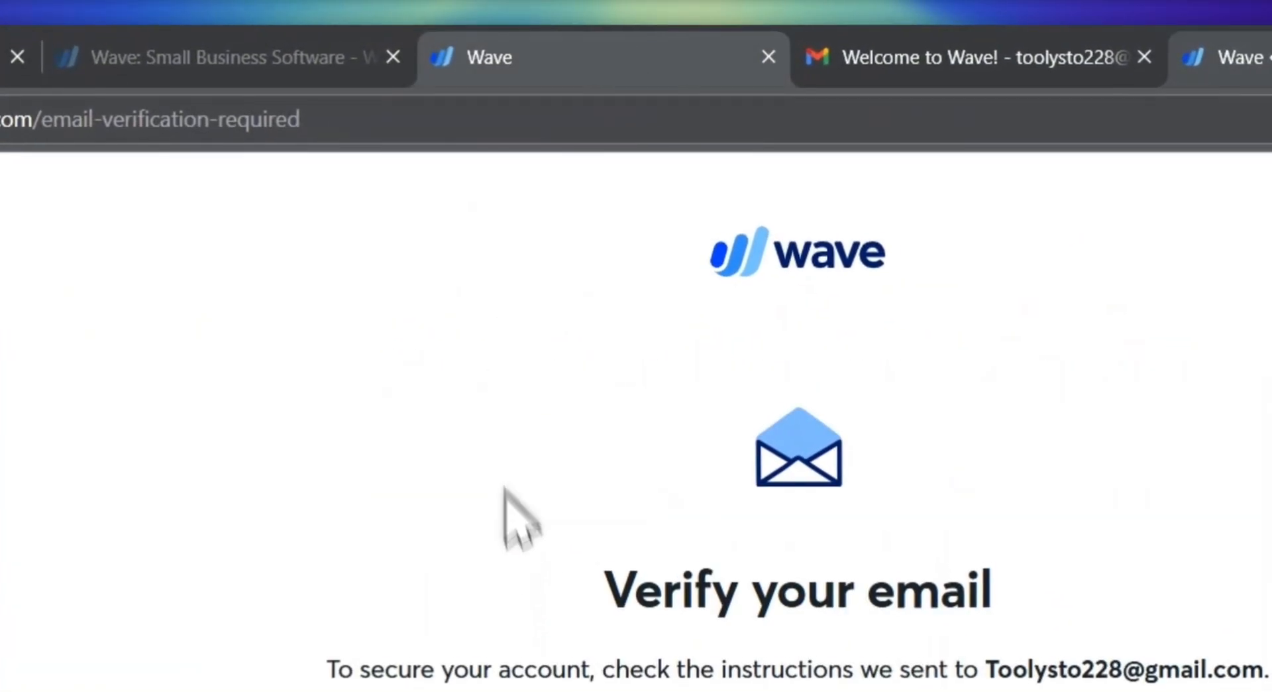
left_click(772, 586)
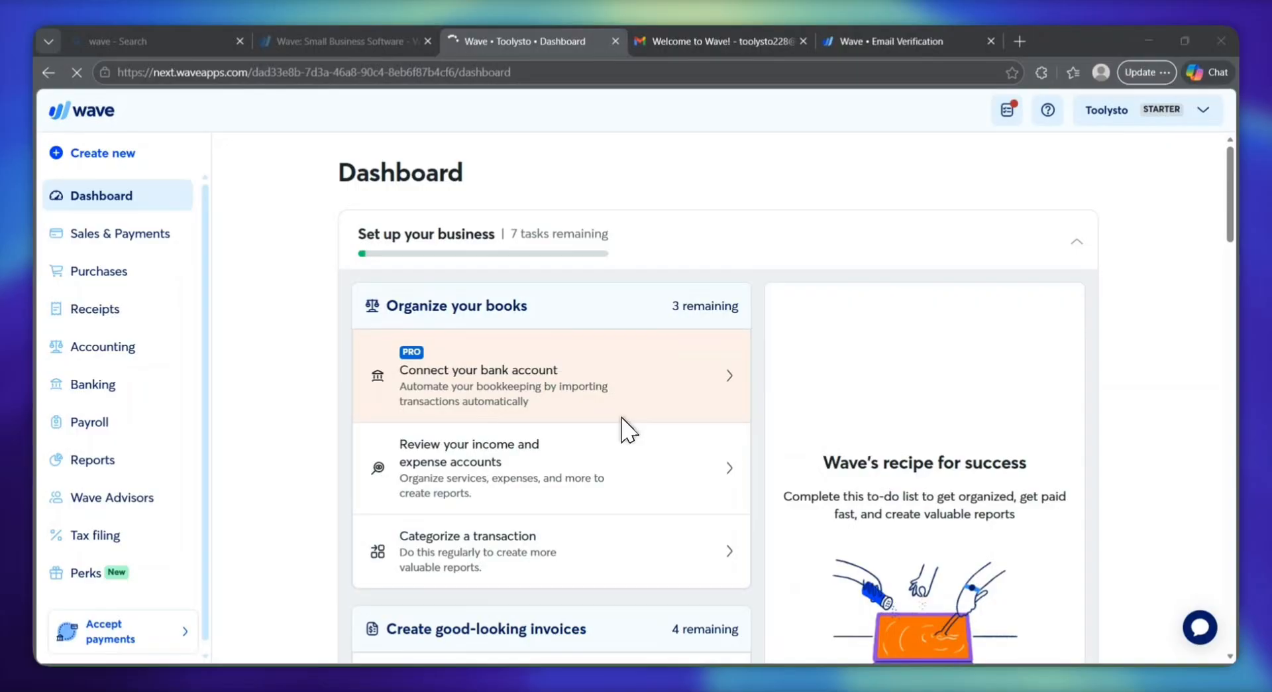
scroll(804, 477, "down", 3)
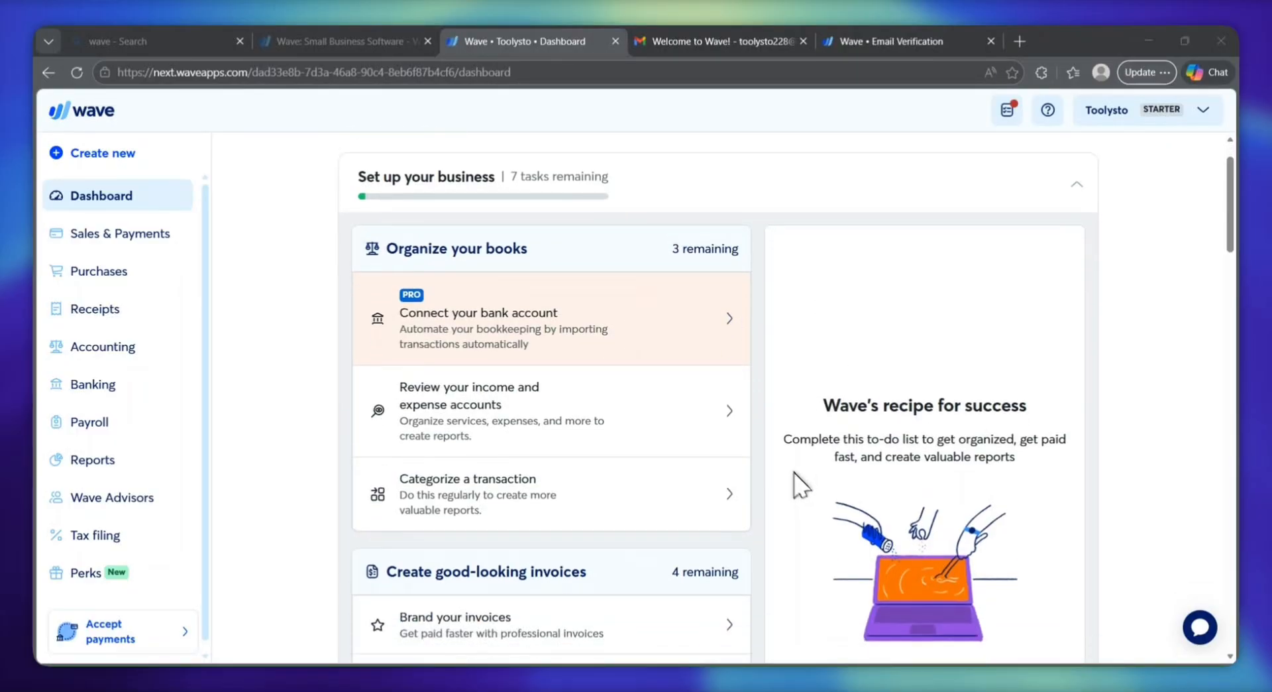
scroll(795, 481, "up", 3)
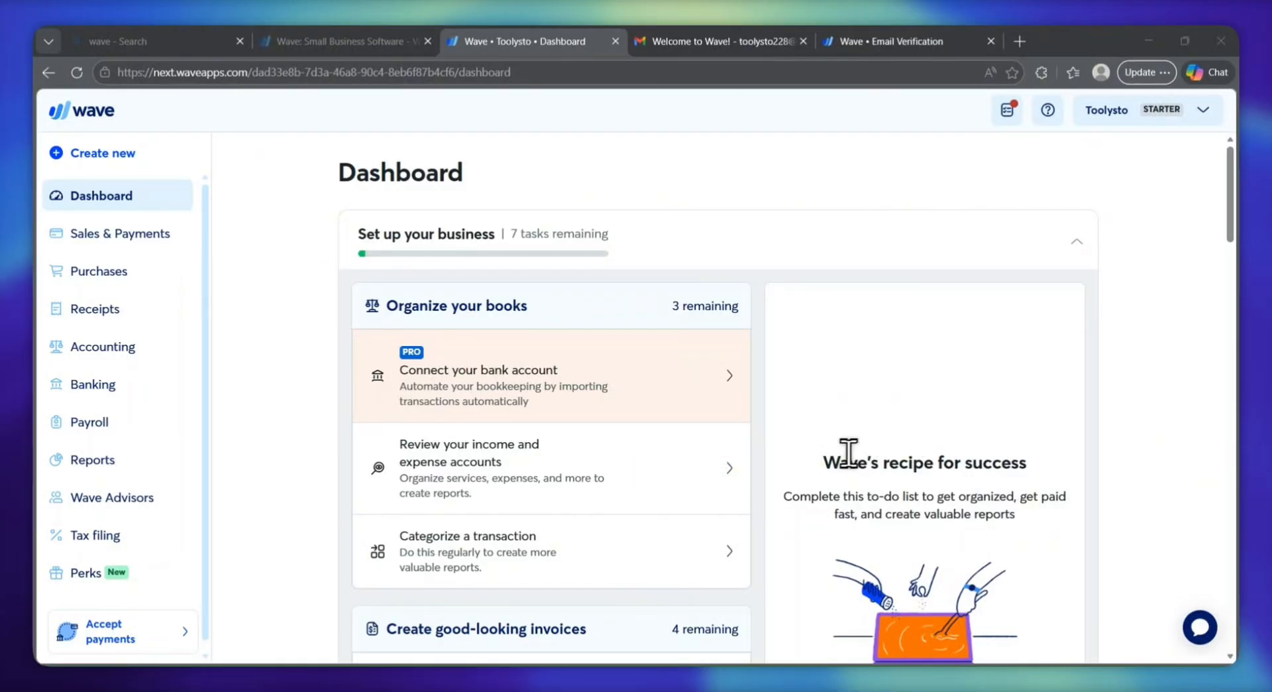
- Scroll the Dashboard, then bring up the Create new menu with Transaction, Estimate, Invoice and Bill
scroll(848, 454, "down", 1)
scroll(844, 450, "up", 1)
scroll(151, 219, "down", 1)
scroll(152, 220, "up", 1)
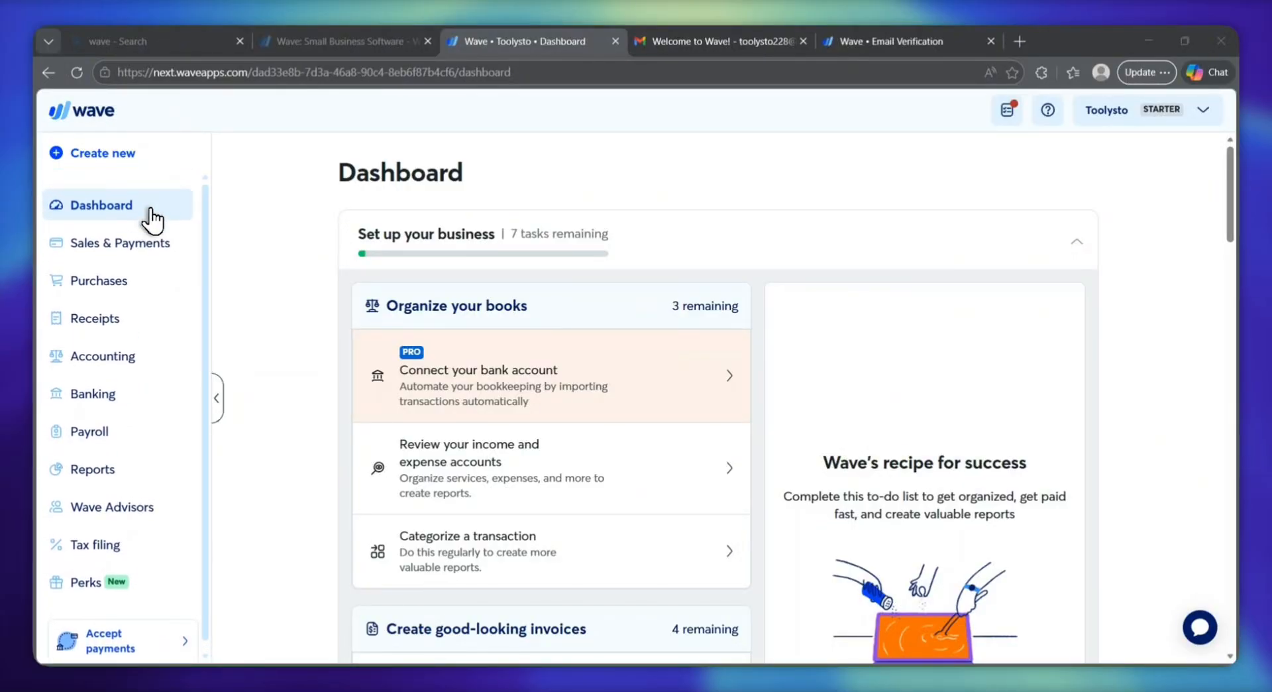
scroll(153, 218, "down", 1)
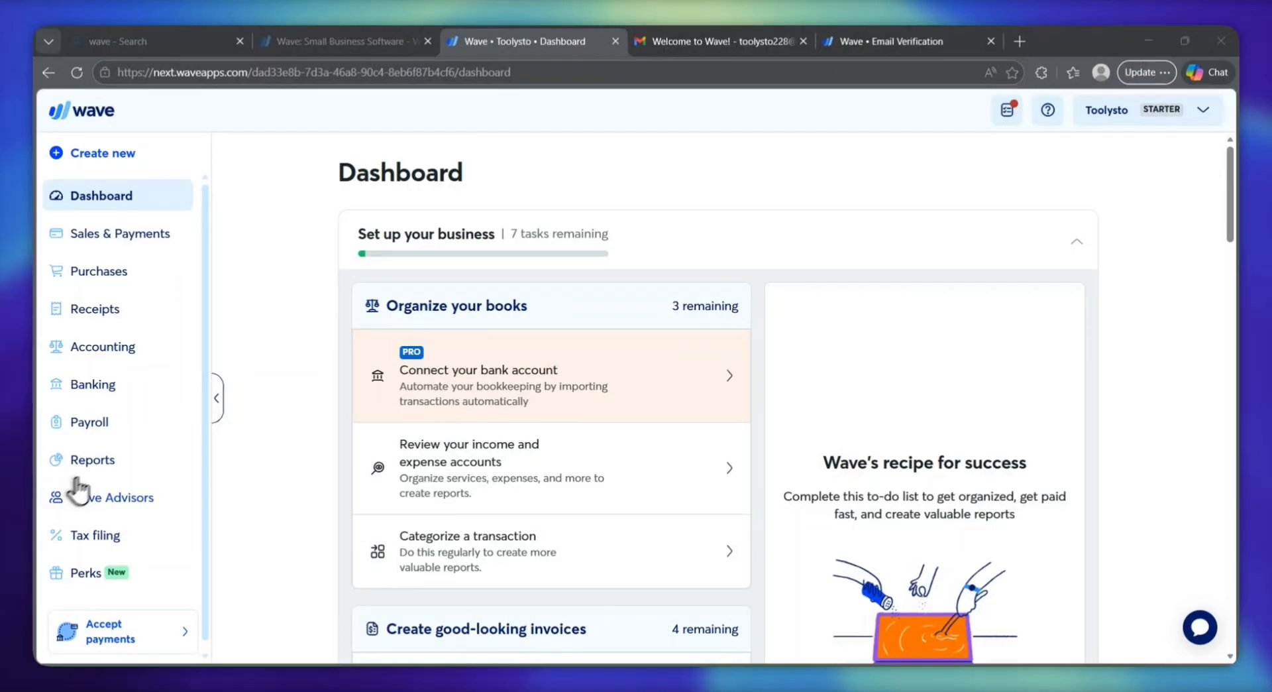
scroll(120, 596, "down", 1)
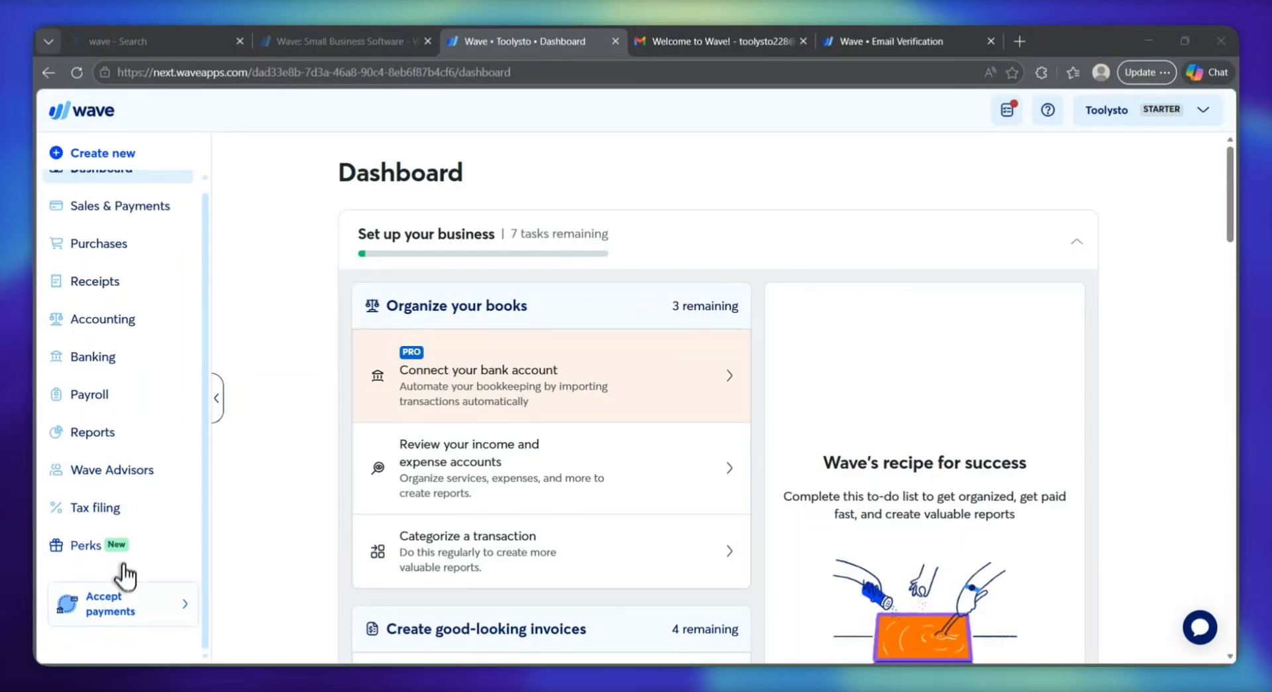
scroll(126, 568, "up", 1)
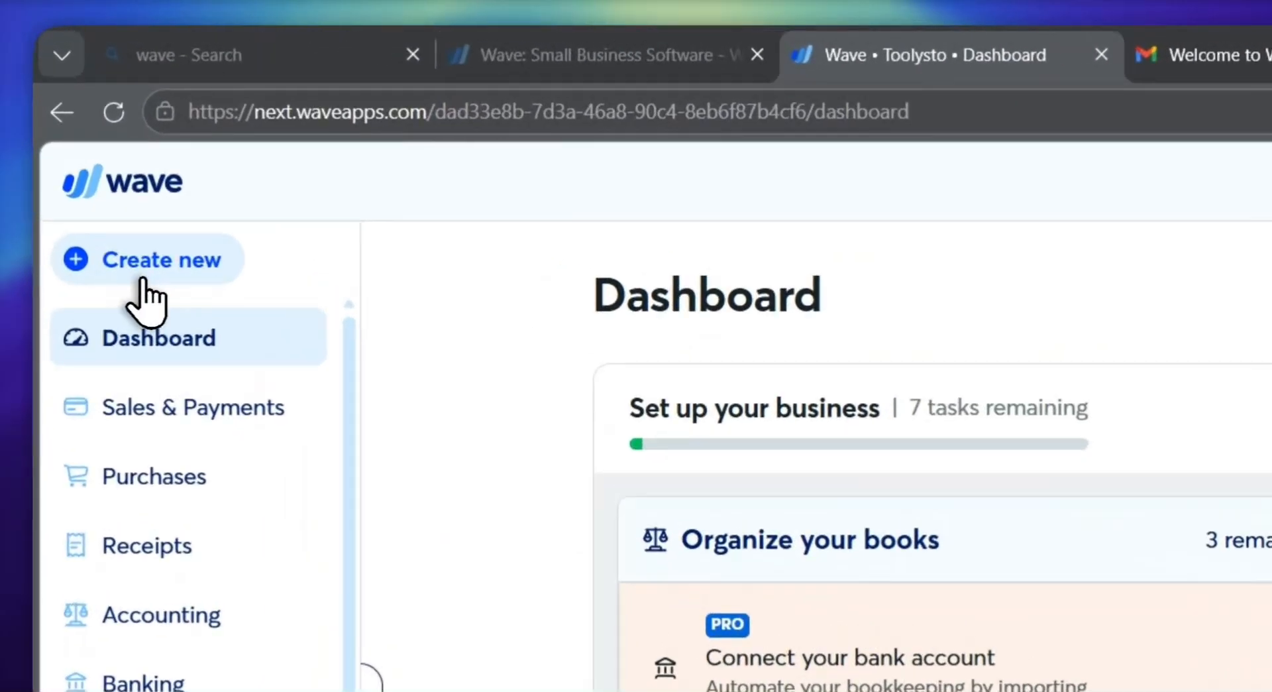
left_click(96, 161)
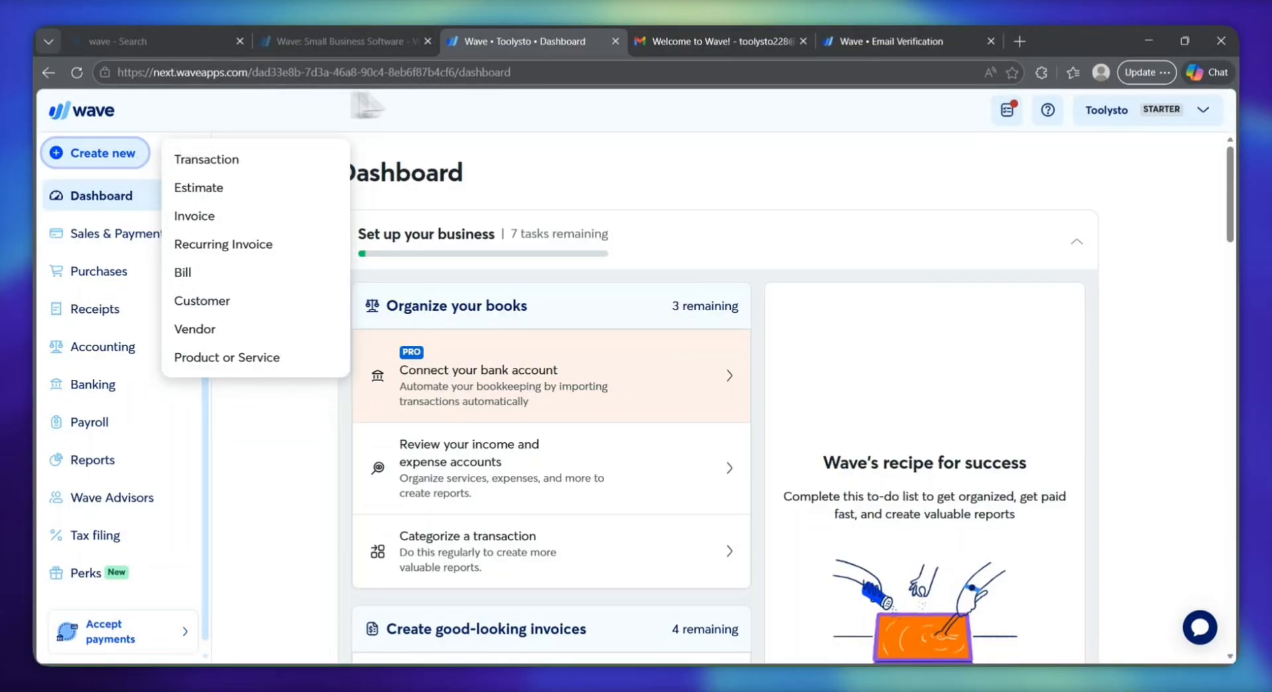
- Dismiss the create-new menu and scroll through the Dashboard, returning to the top
left_click(641, 202)
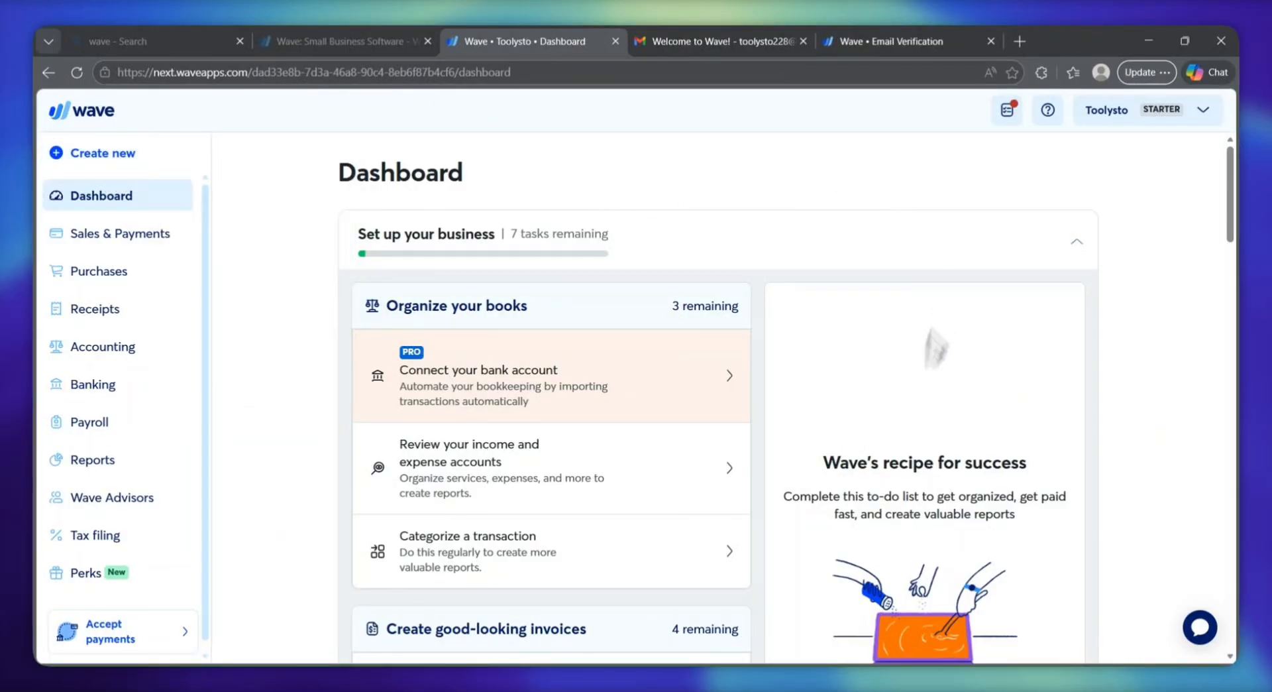
scroll(795, 477, "down", 2)
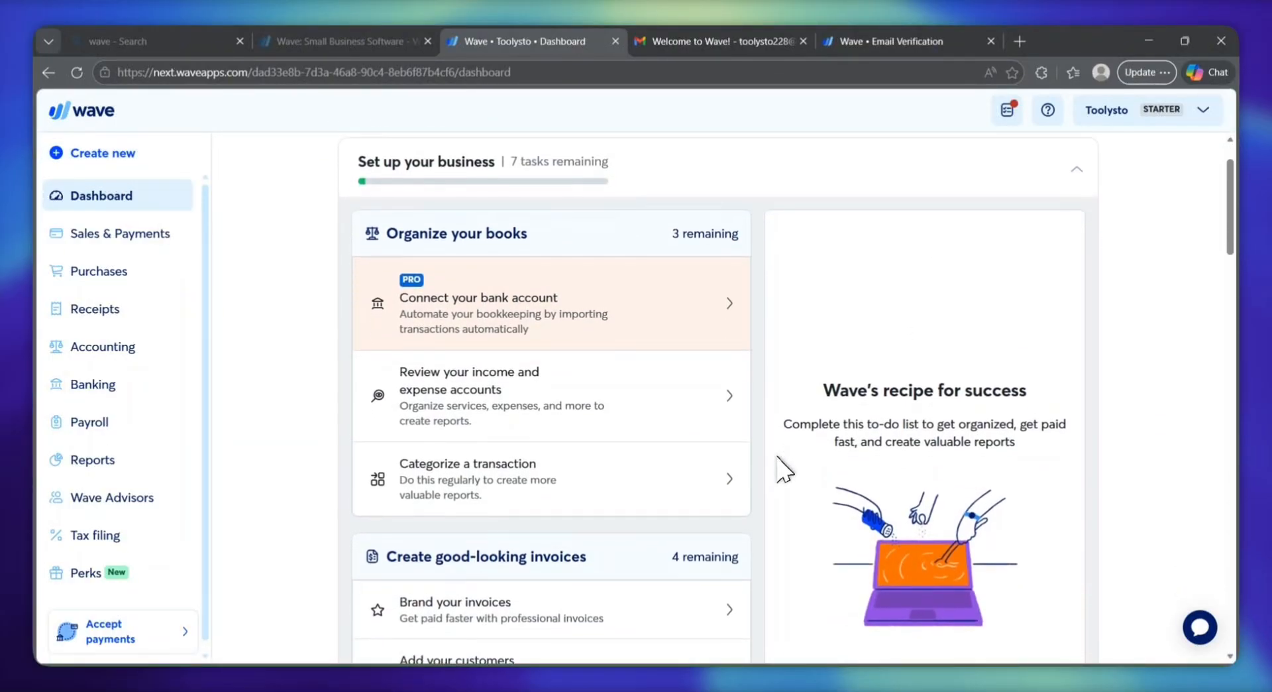
scroll(786, 471, "down", 7)
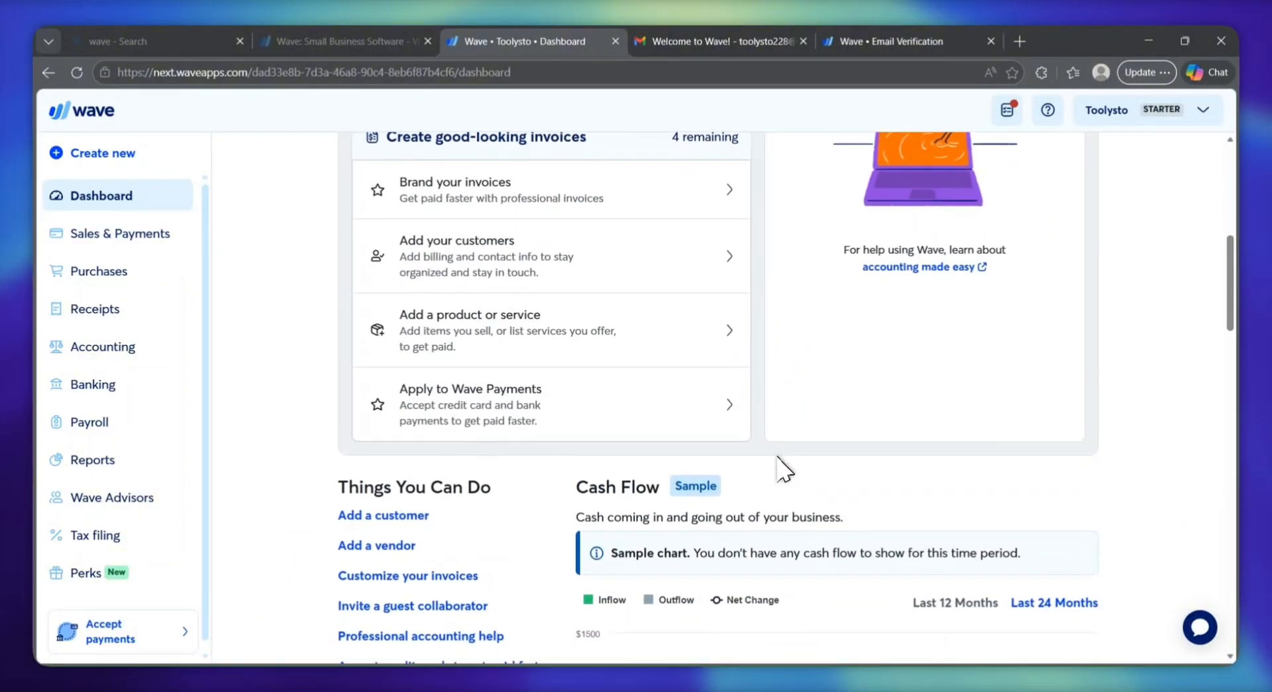
scroll(785, 467, "down", 2)
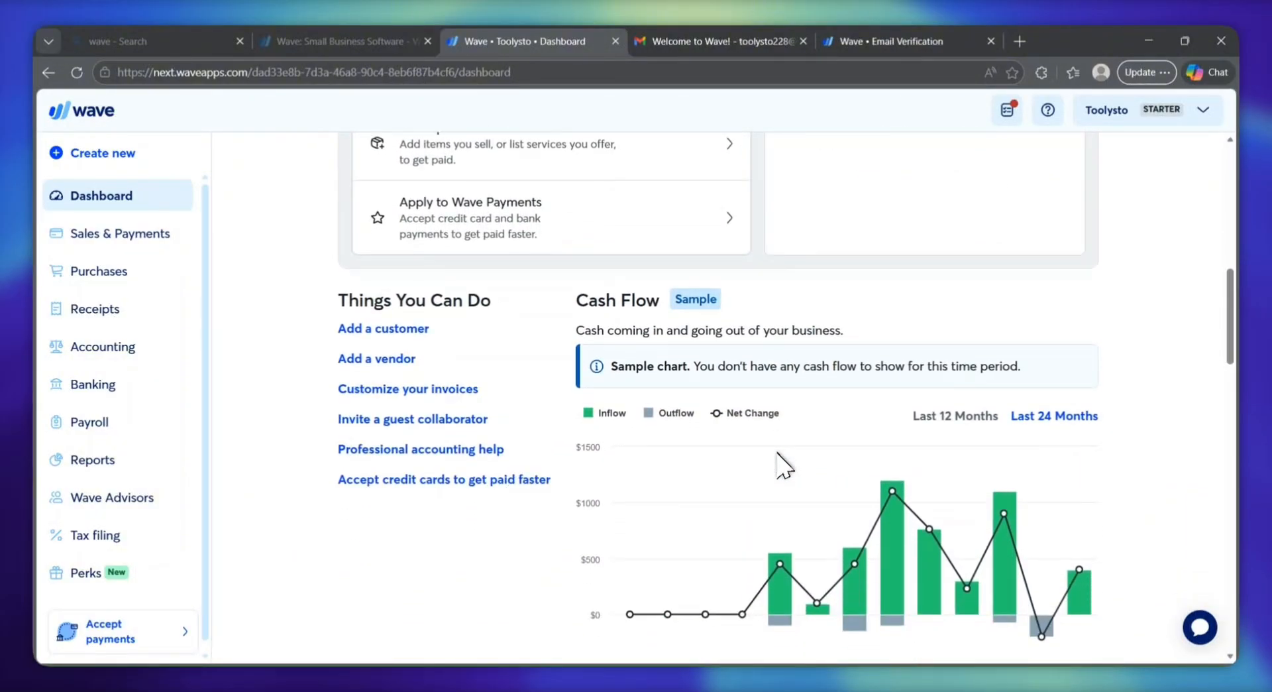
scroll(779, 453, "down", 1)
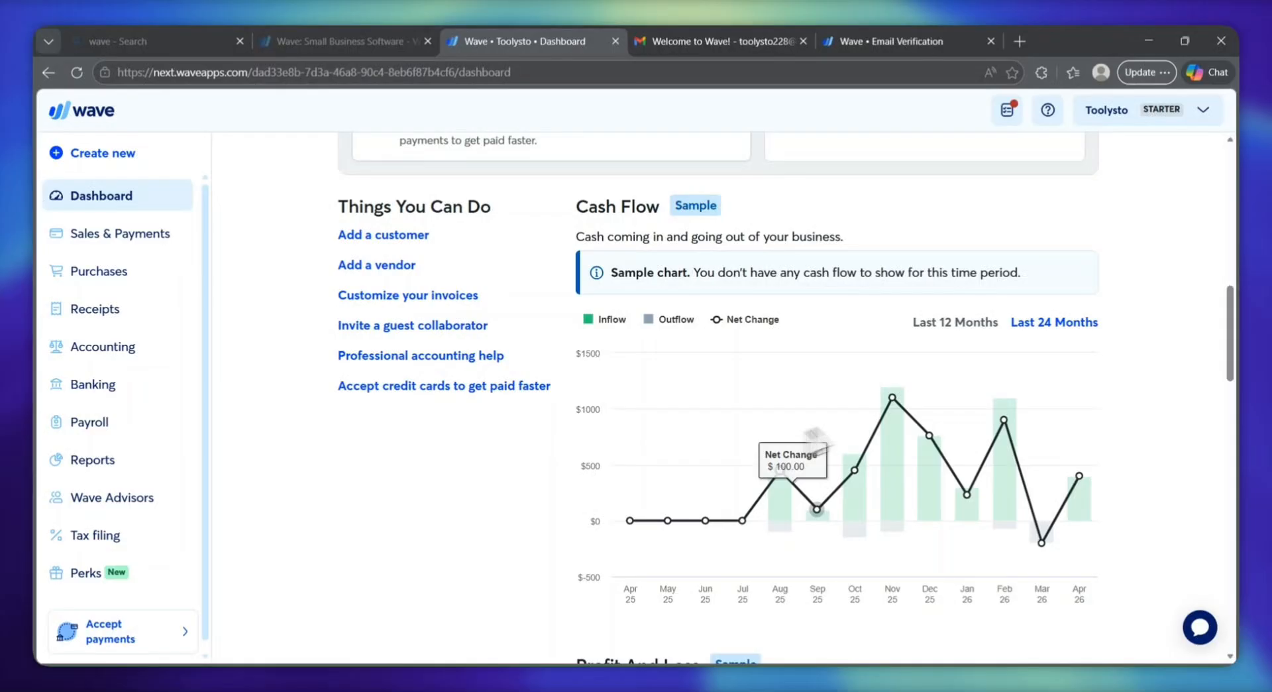
scroll(883, 543, "down", 14)
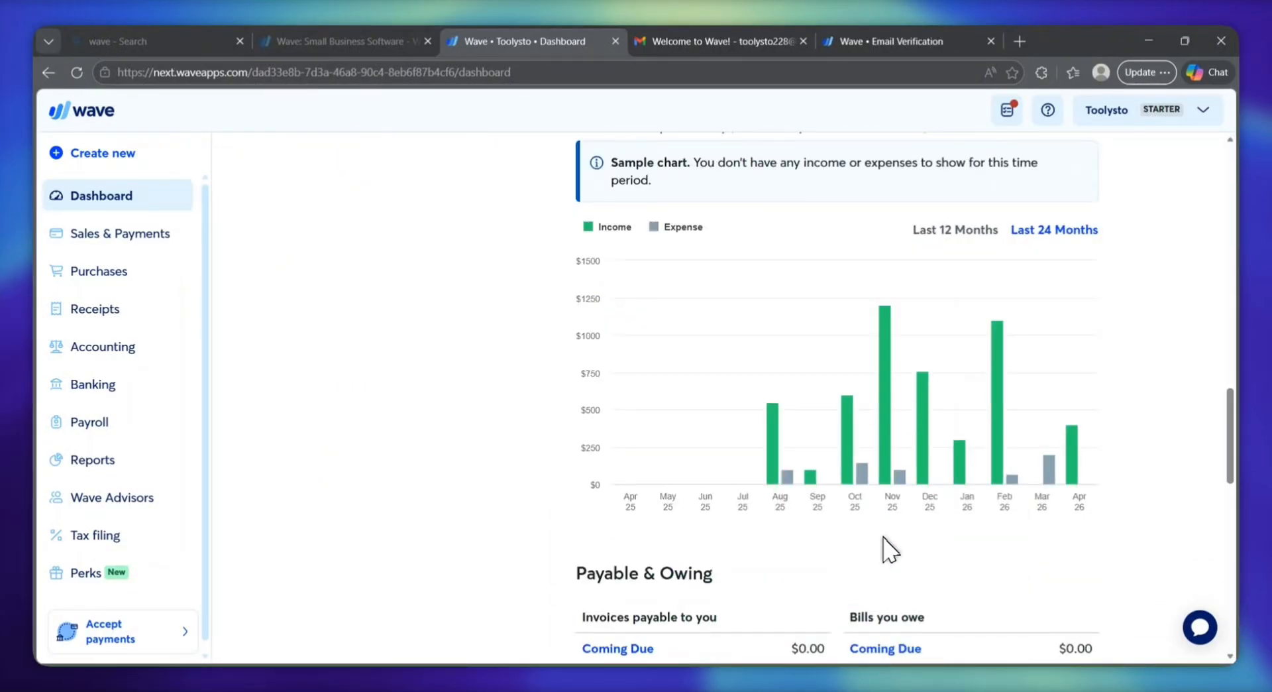
scroll(884, 537, "down", 7)
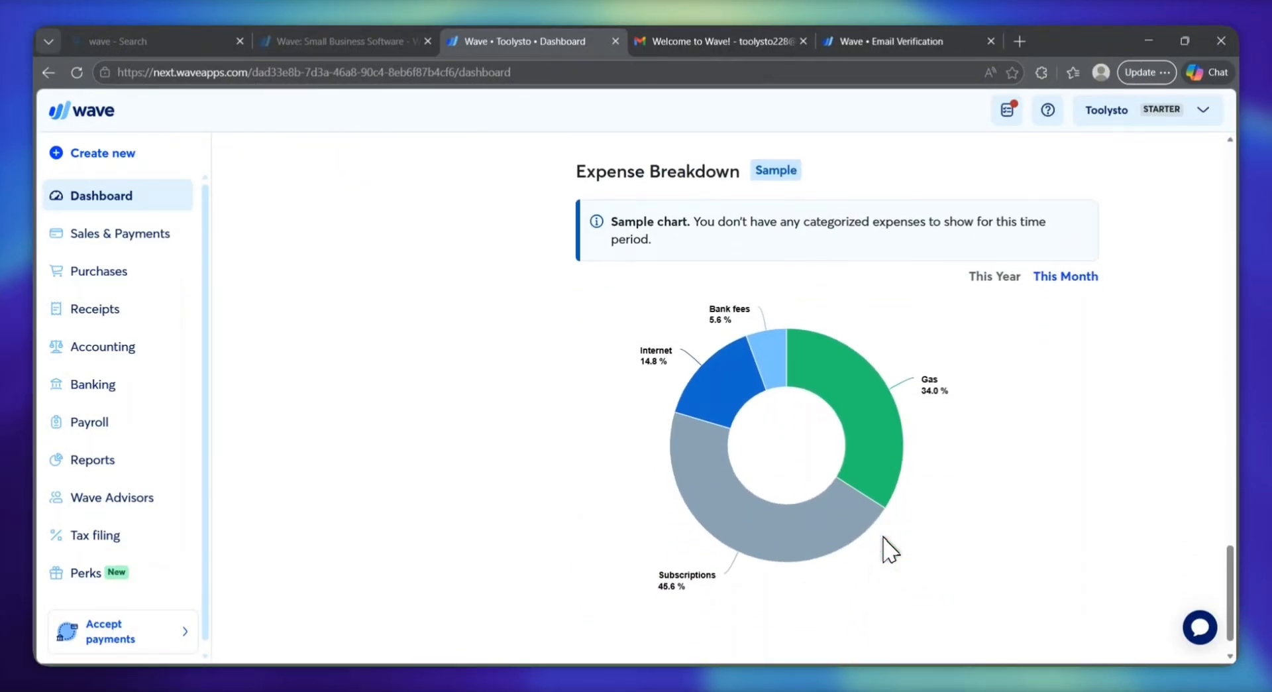
scroll(884, 538, "up", 18)
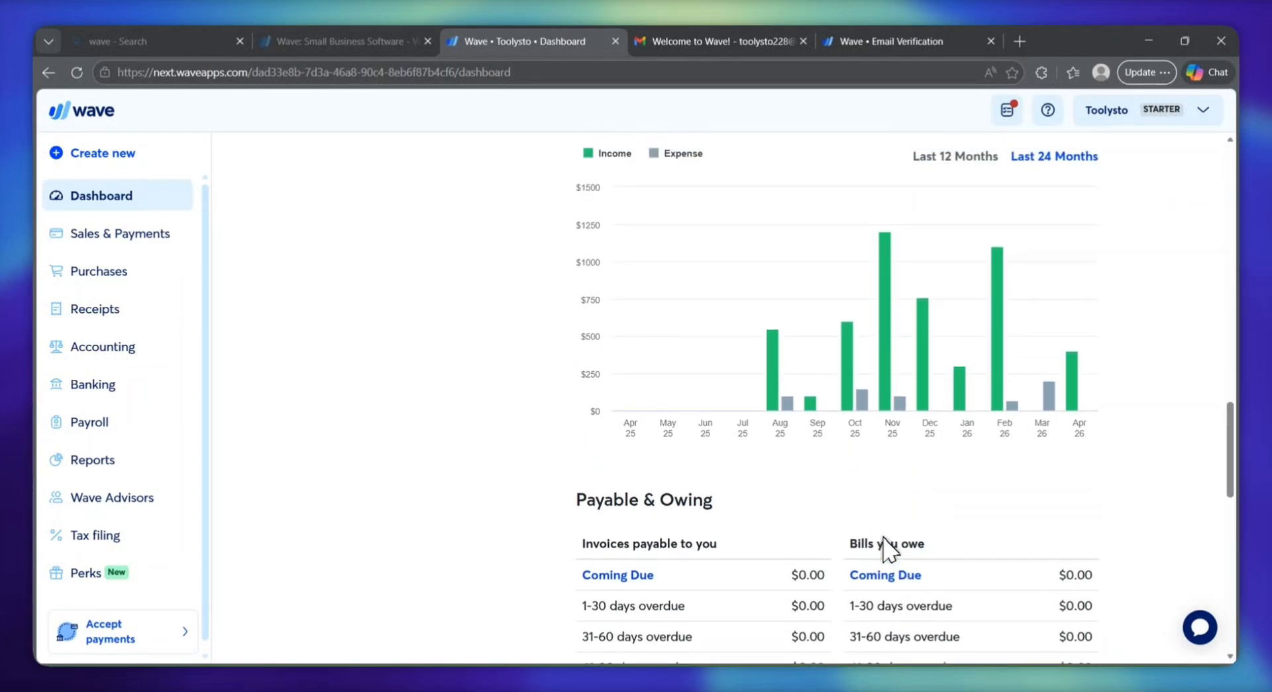
scroll(890, 549, "up", 5)
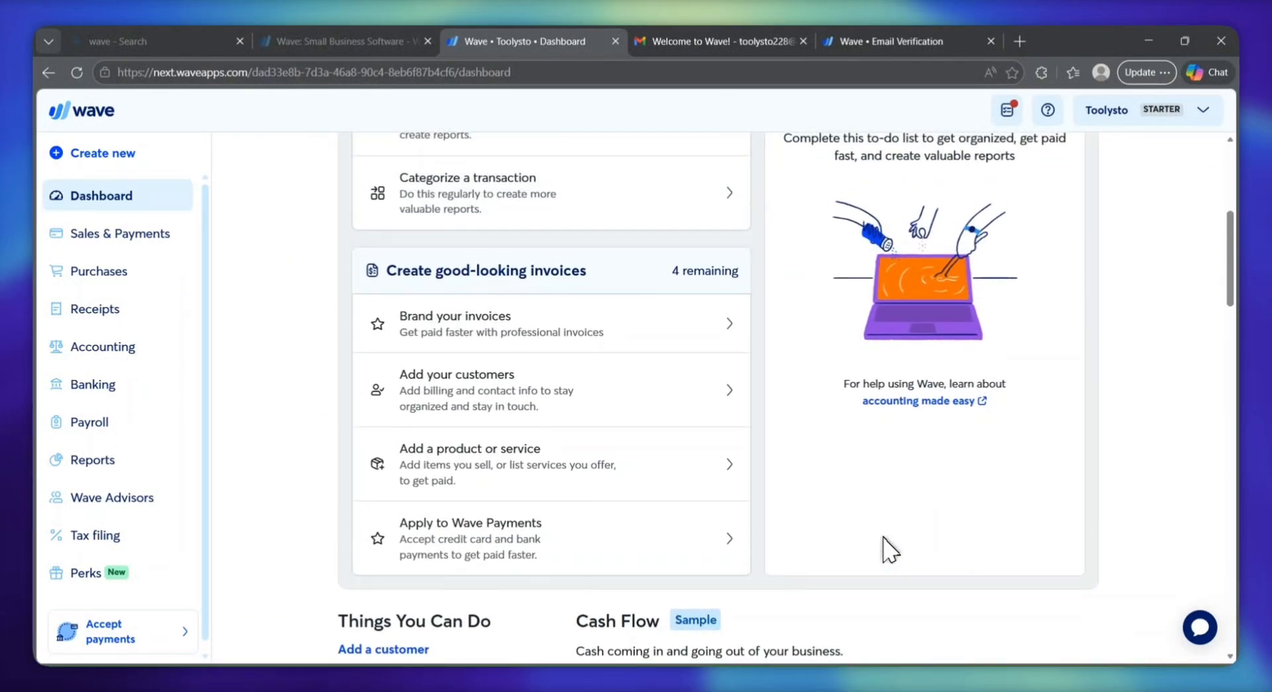
scroll(891, 549, "up", 4)
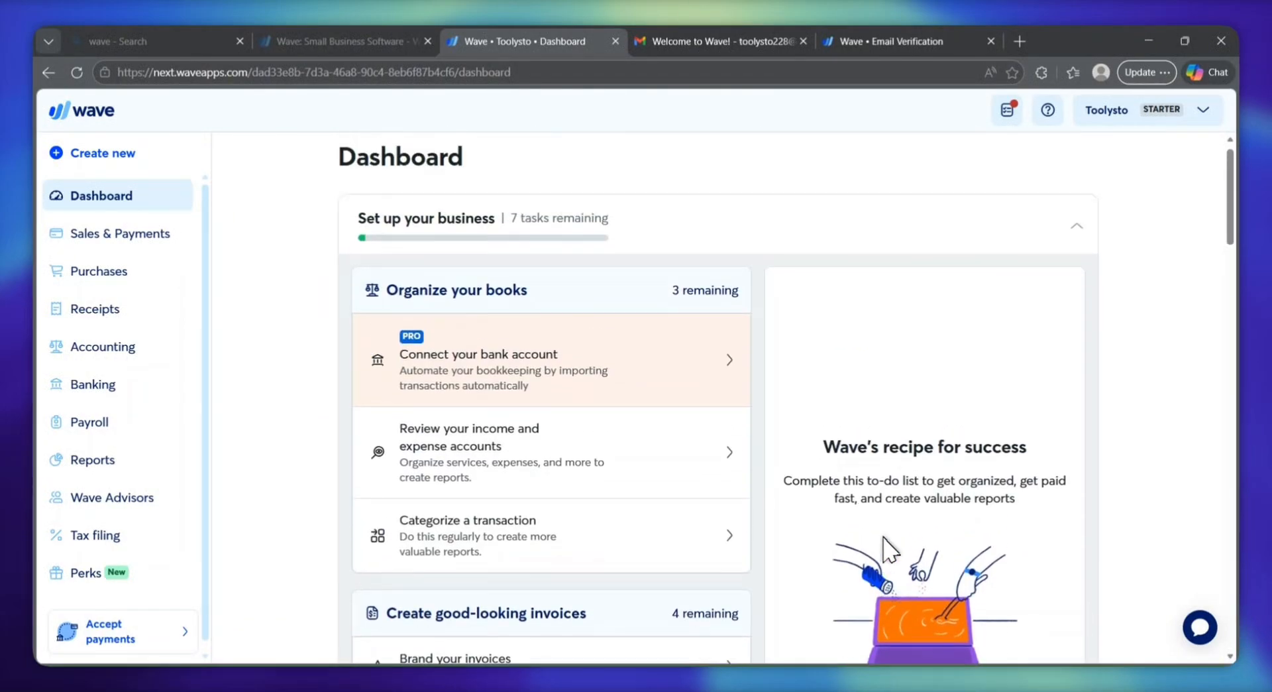
scroll(891, 550, "down", 8)
scroll(884, 538, "down", 10)
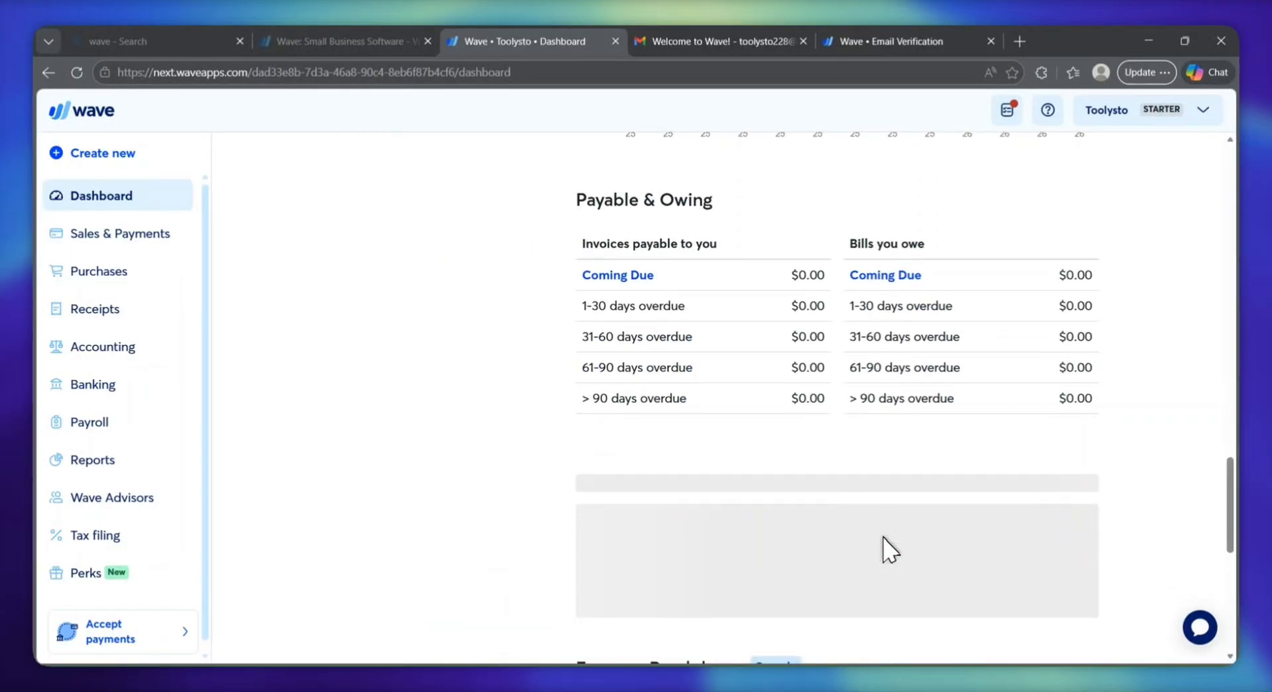
scroll(884, 537, "up", 15)
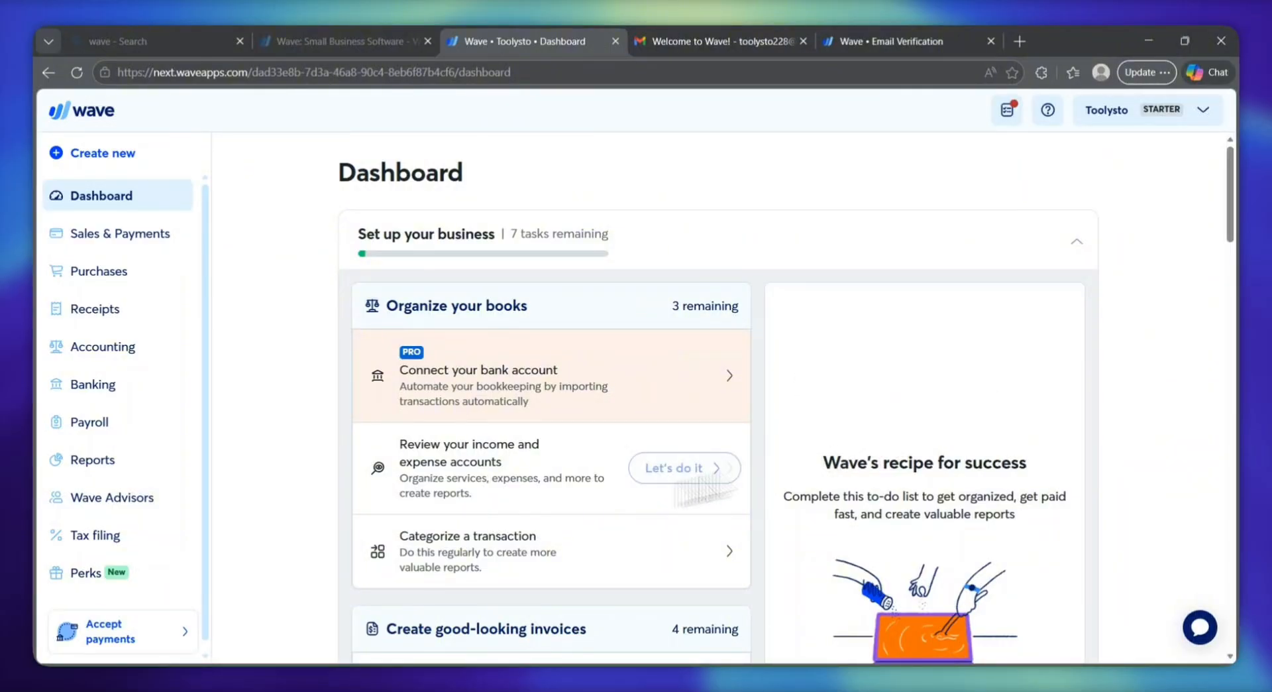
scroll(417, 237, "up", 1)
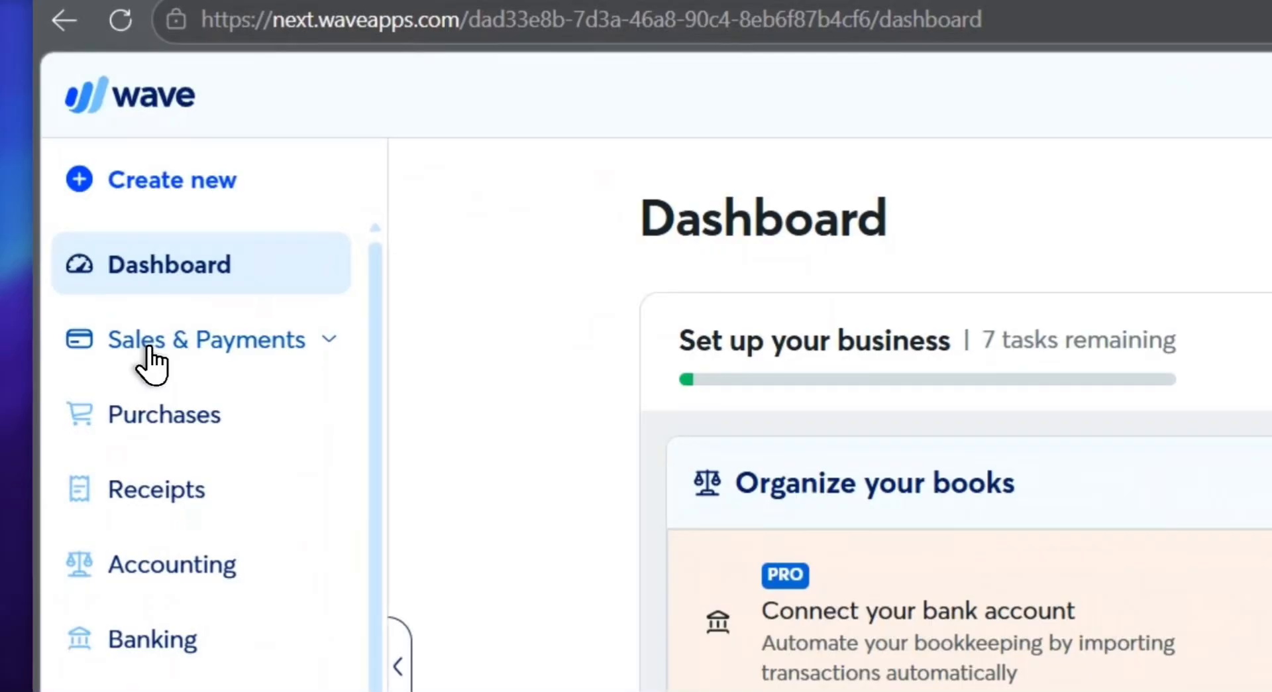
- Expand Sales & Payments in the sidebar and go to the Invoices template setup page
left_click(93, 245)
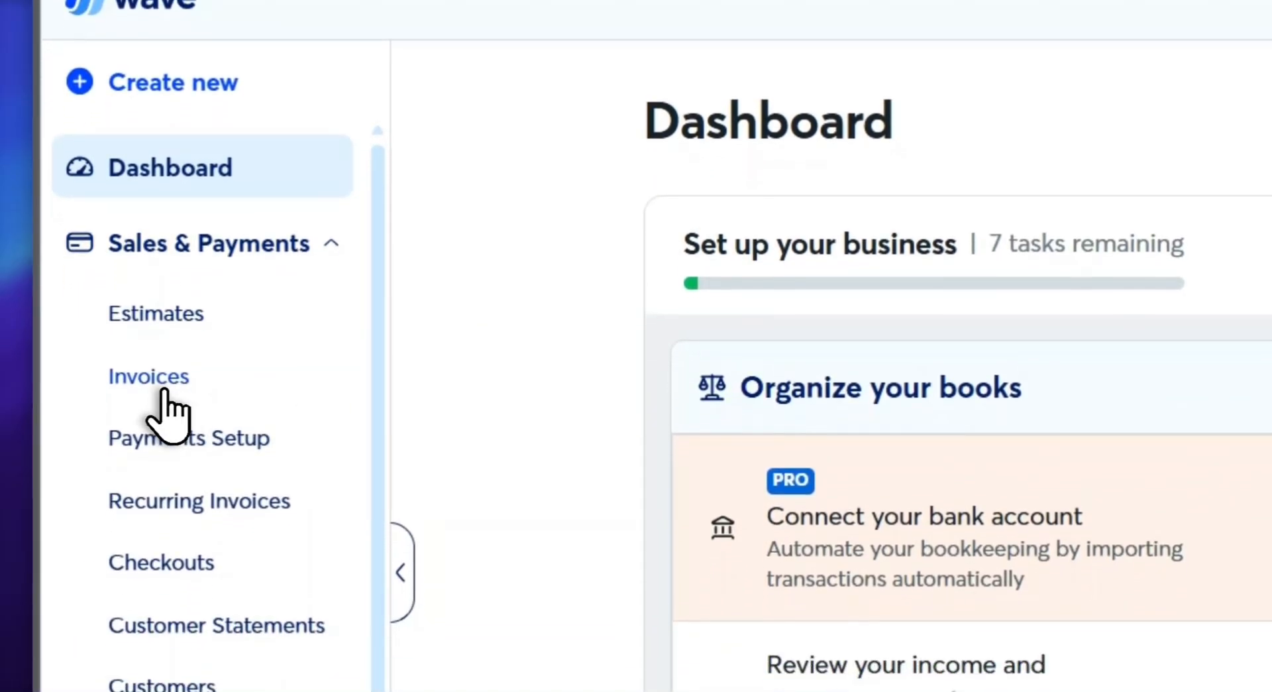
left_click(154, 468)
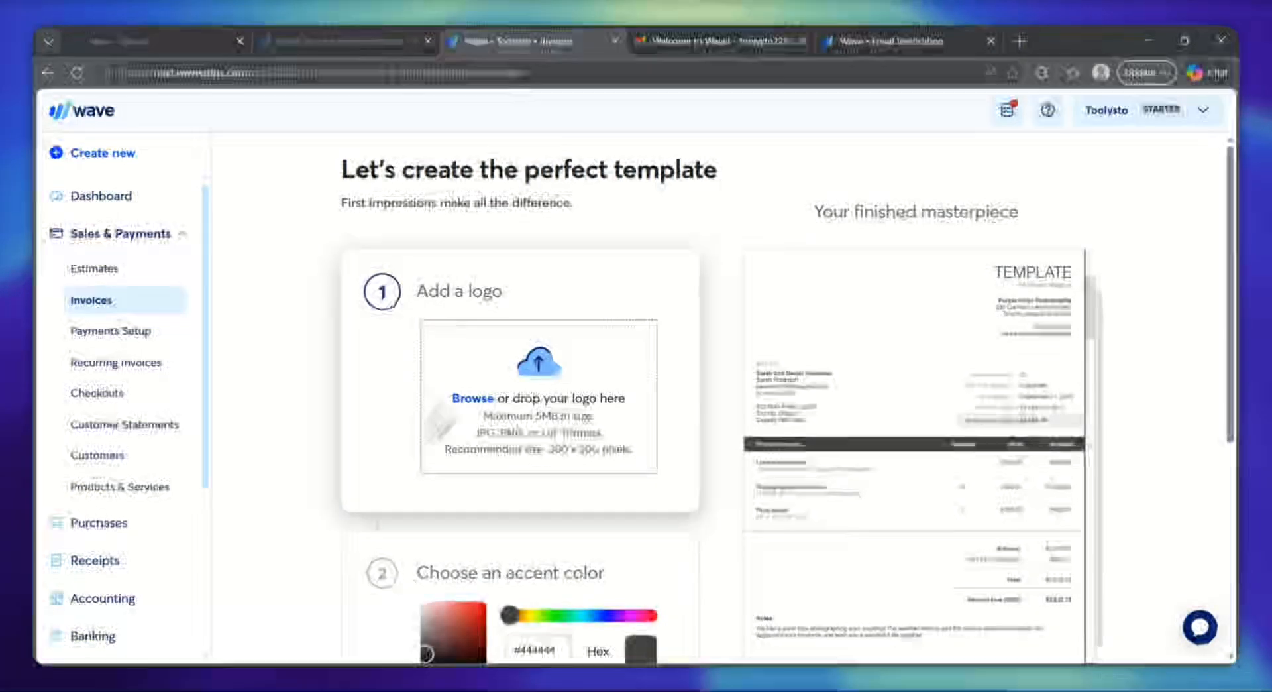
scroll(752, 467, "down", 1)
scroll(749, 464, "up", 1)
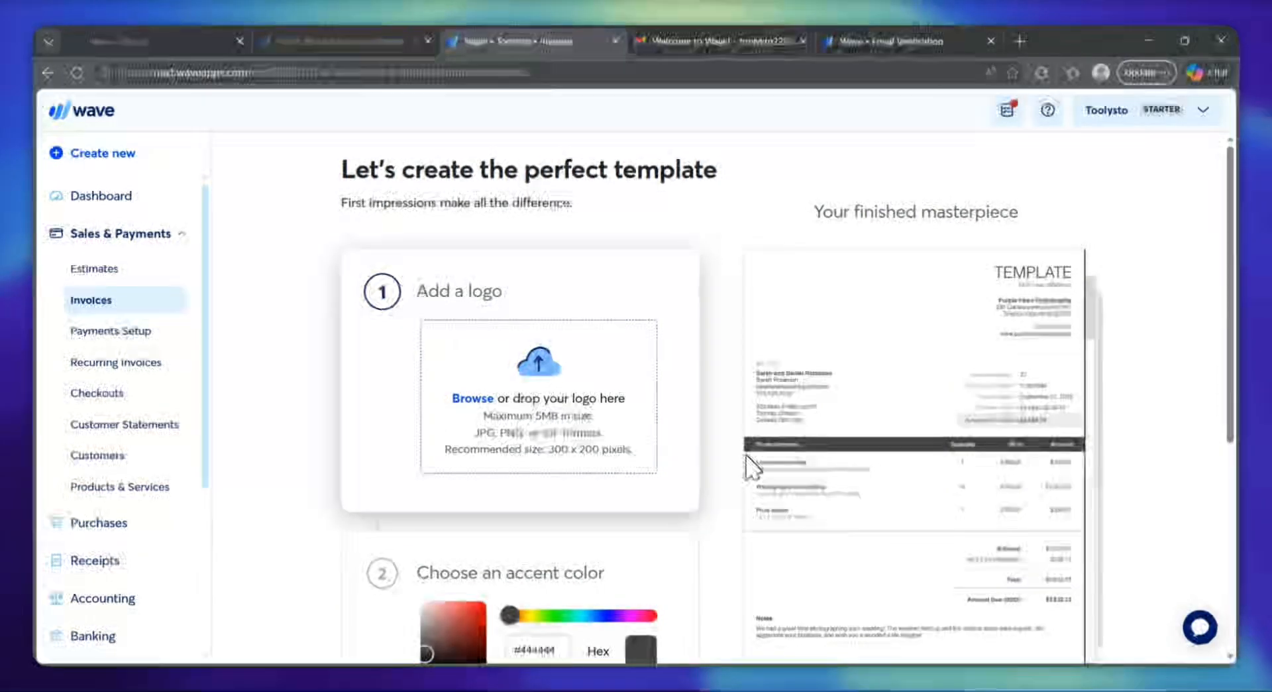
scroll(973, 472, "down", 3)
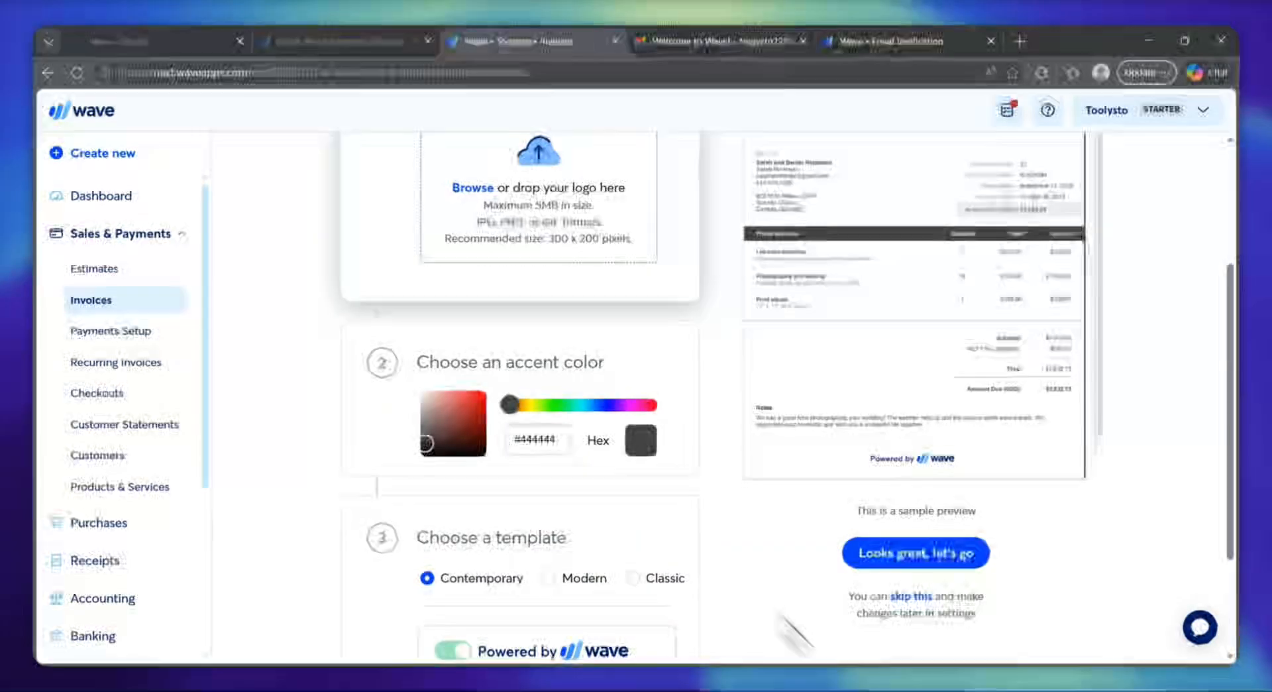
scroll(735, 425, "up", 3)
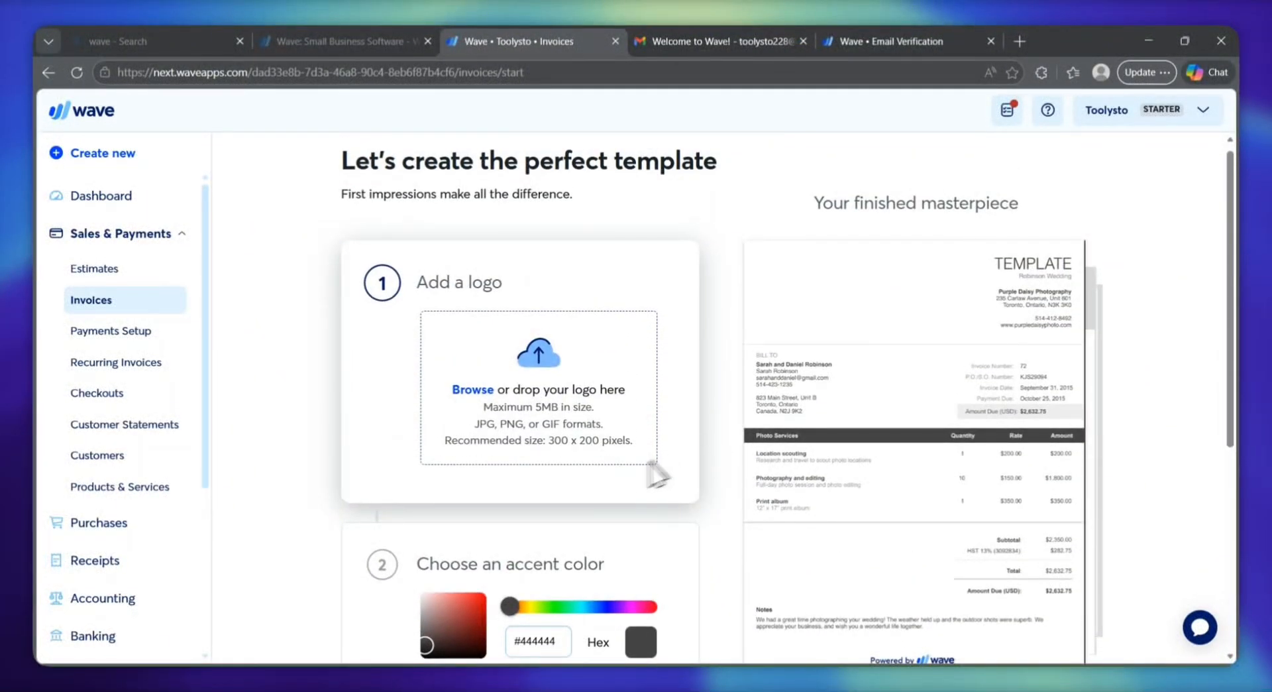
scroll(523, 487, "up", 1)
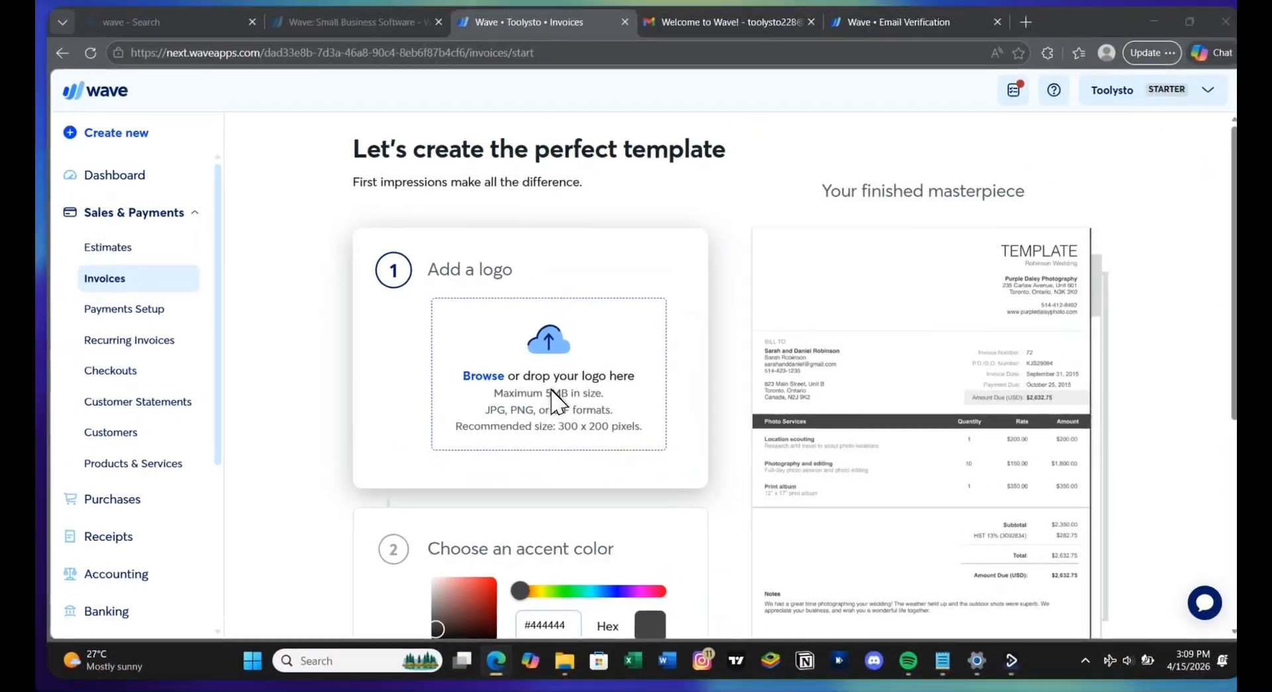
- Upload 'Toolysto logo' from Downloads as the invoice template logo
left_click(645, 366)
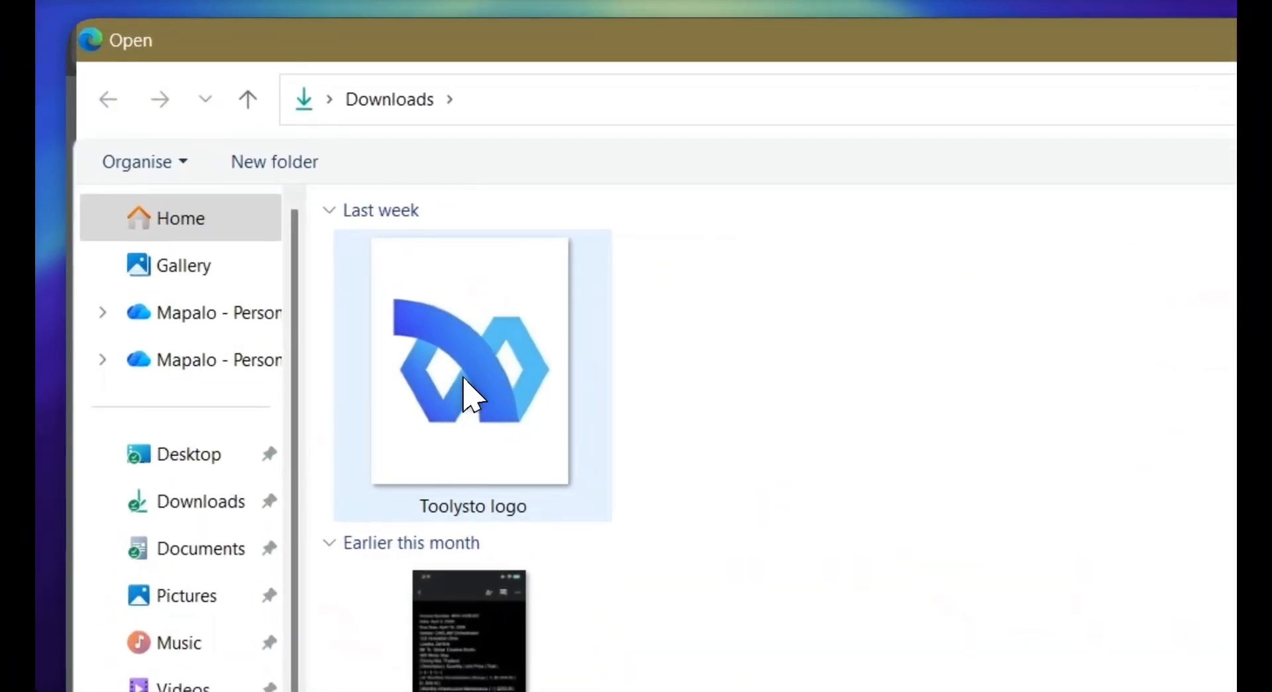
left_click(265, 208)
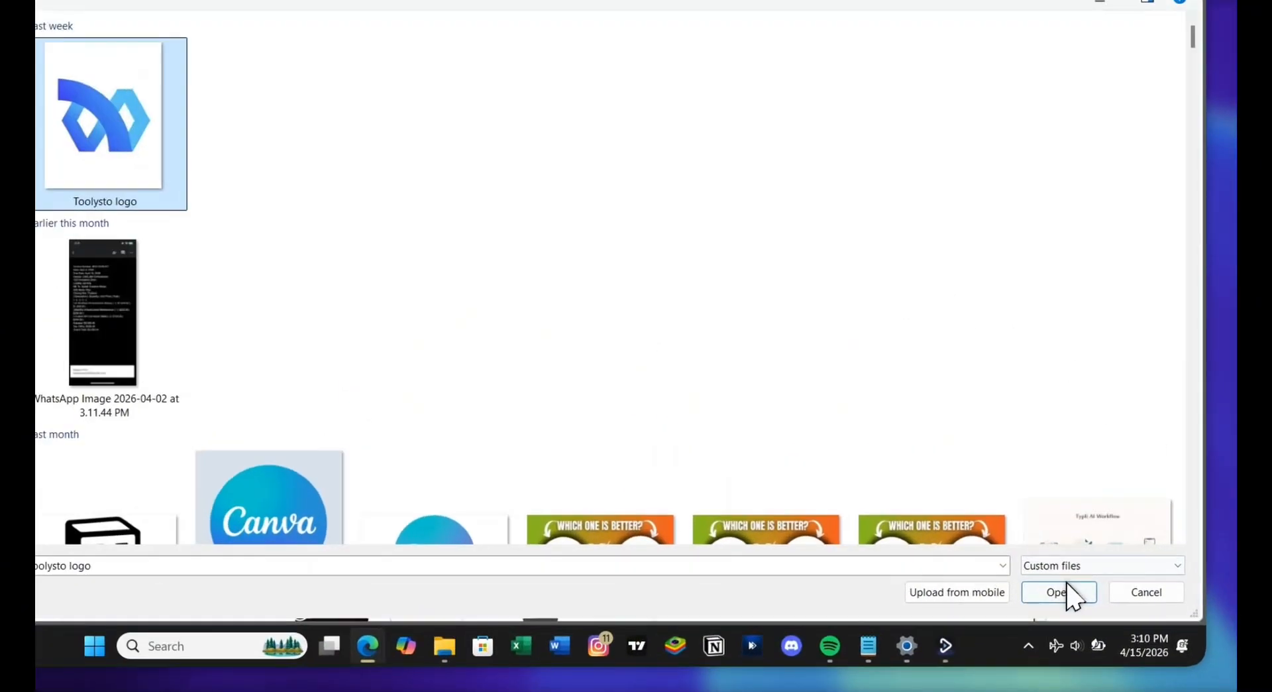
left_click(1080, 601)
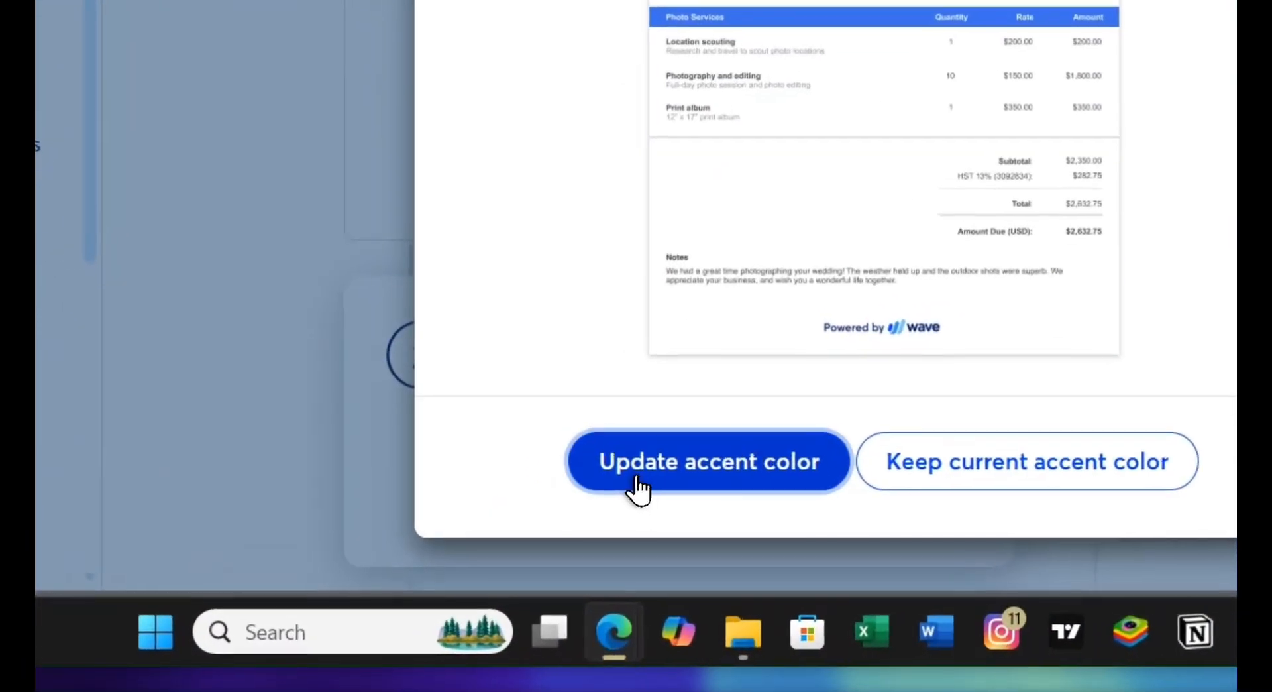
- Keep the current #3C70EA accent color for the invoice template
left_click(638, 487)
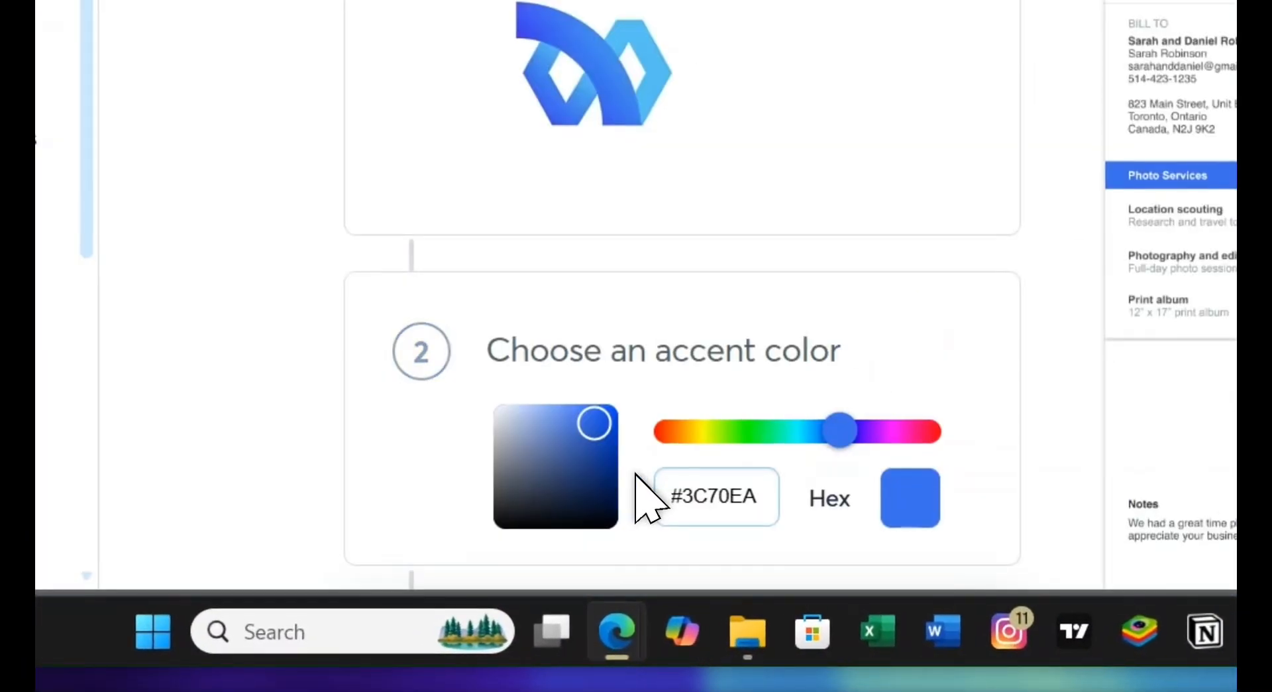
scroll(802, 530, "down", 2)
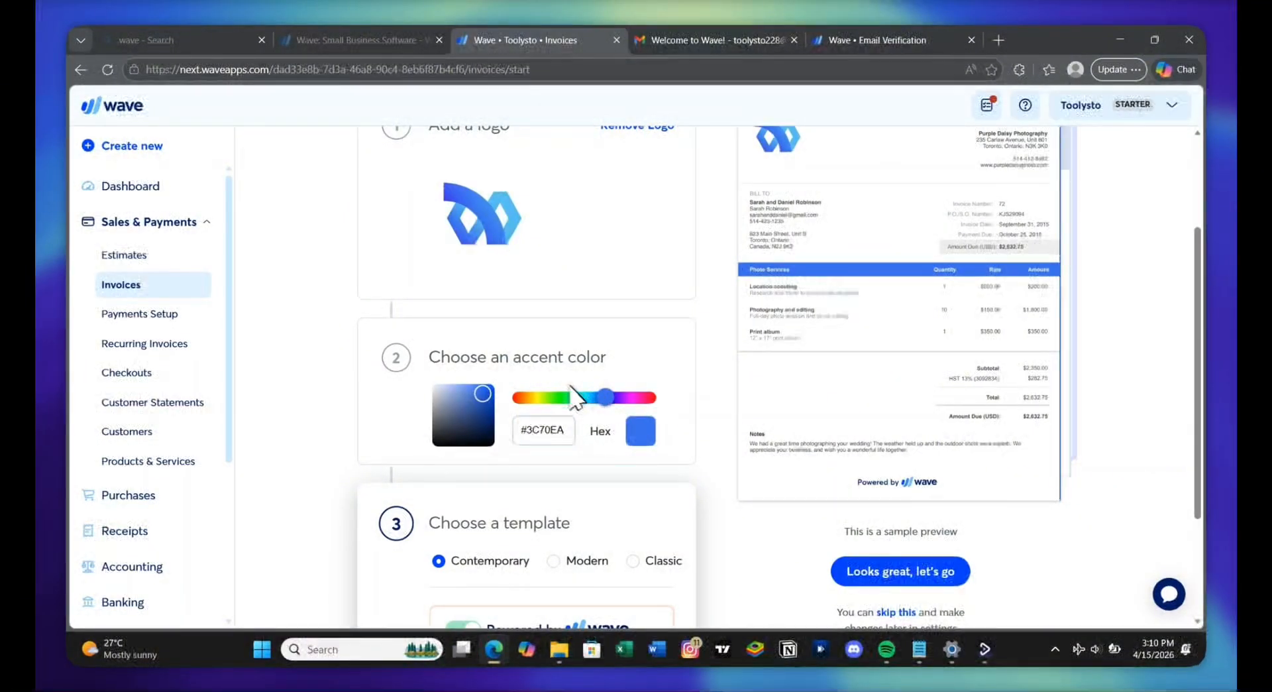
scroll(583, 514, "down", 2)
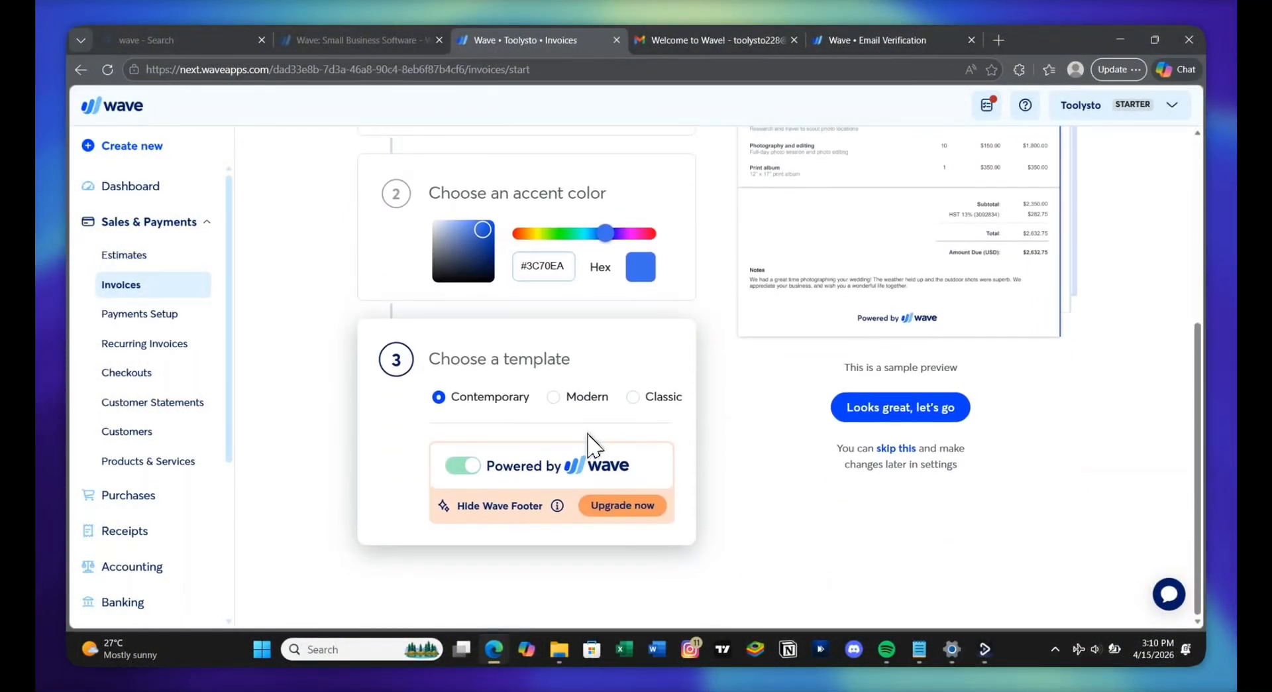
scroll(483, 397, "up", 1)
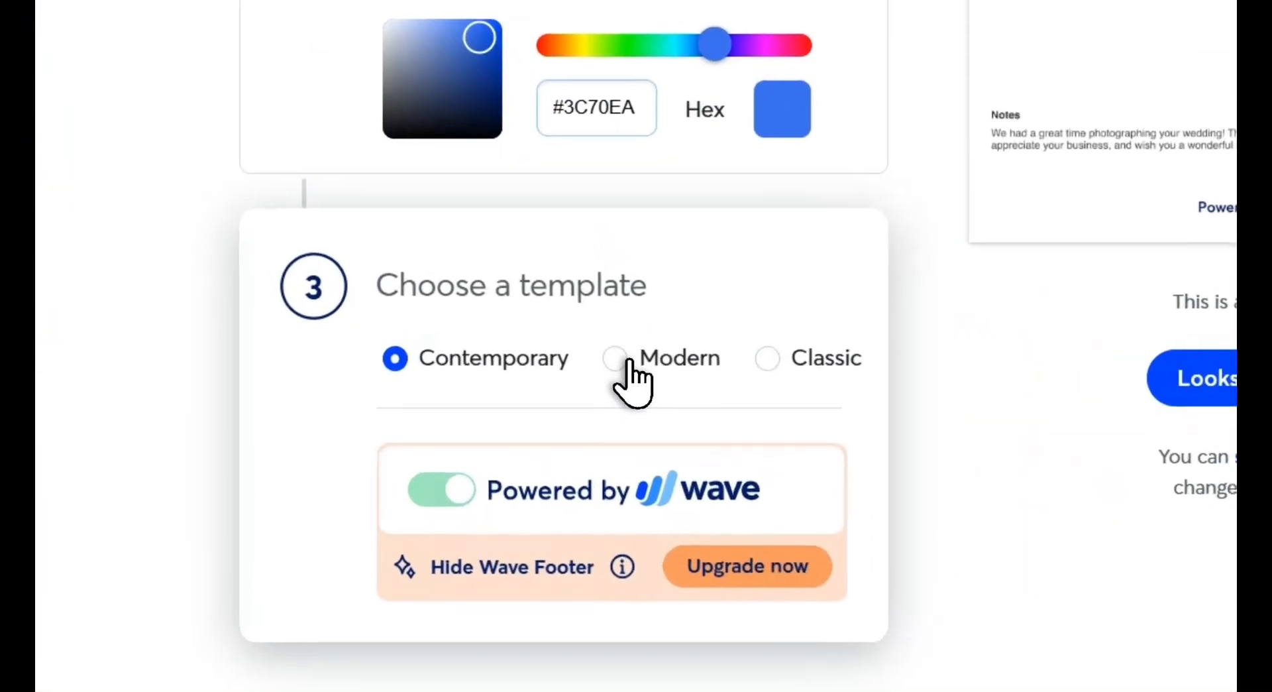
- Compare Modern and Classic, choose the Contemporary template and start a new invoice
left_click(553, 445)
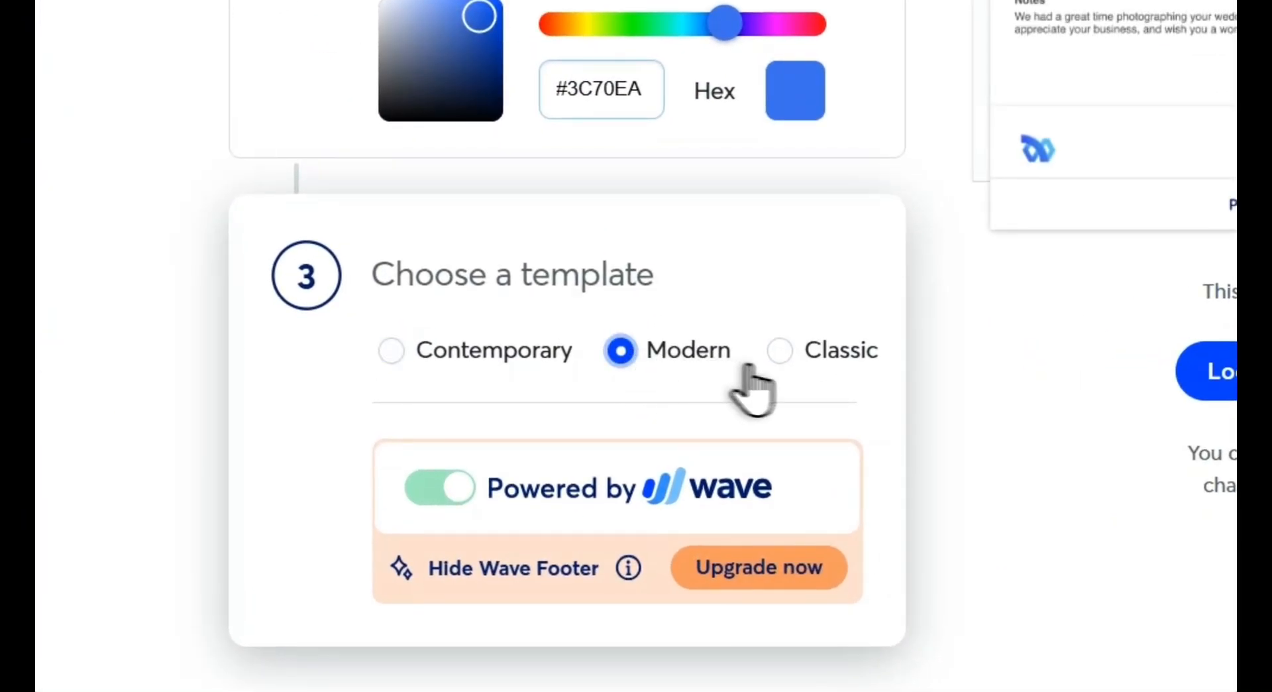
scroll(812, 392, "down", 3)
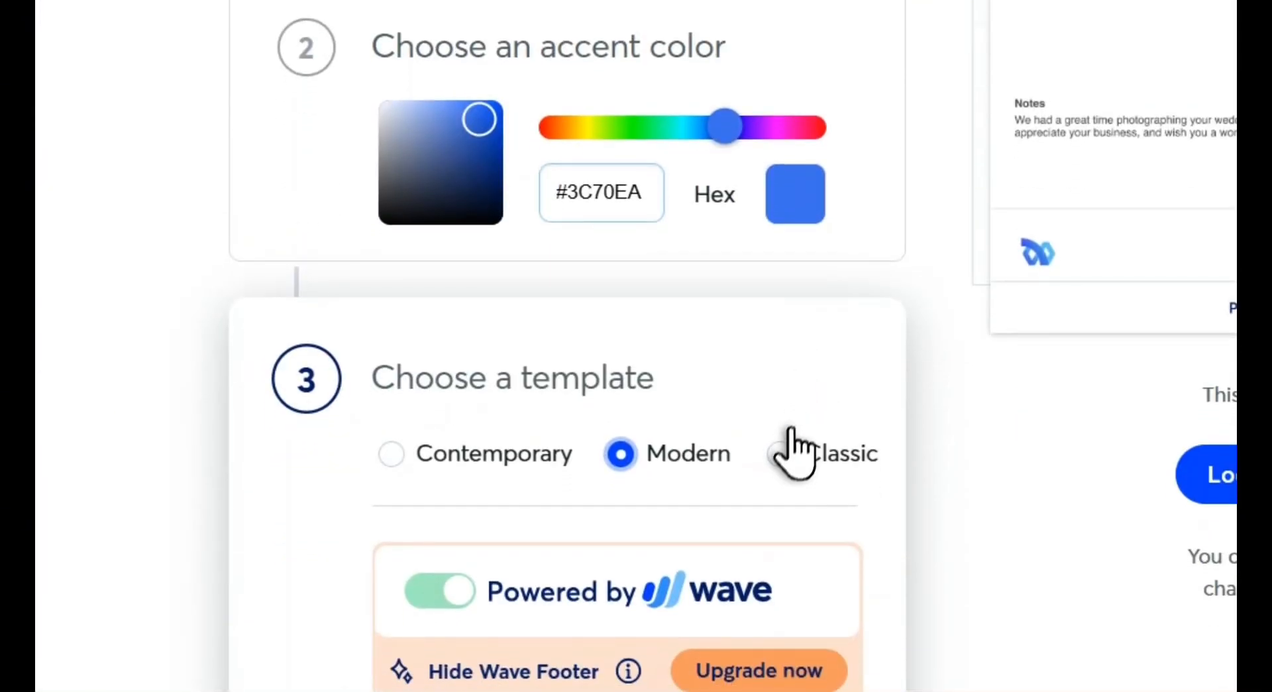
left_click(781, 453)
left_click(392, 455)
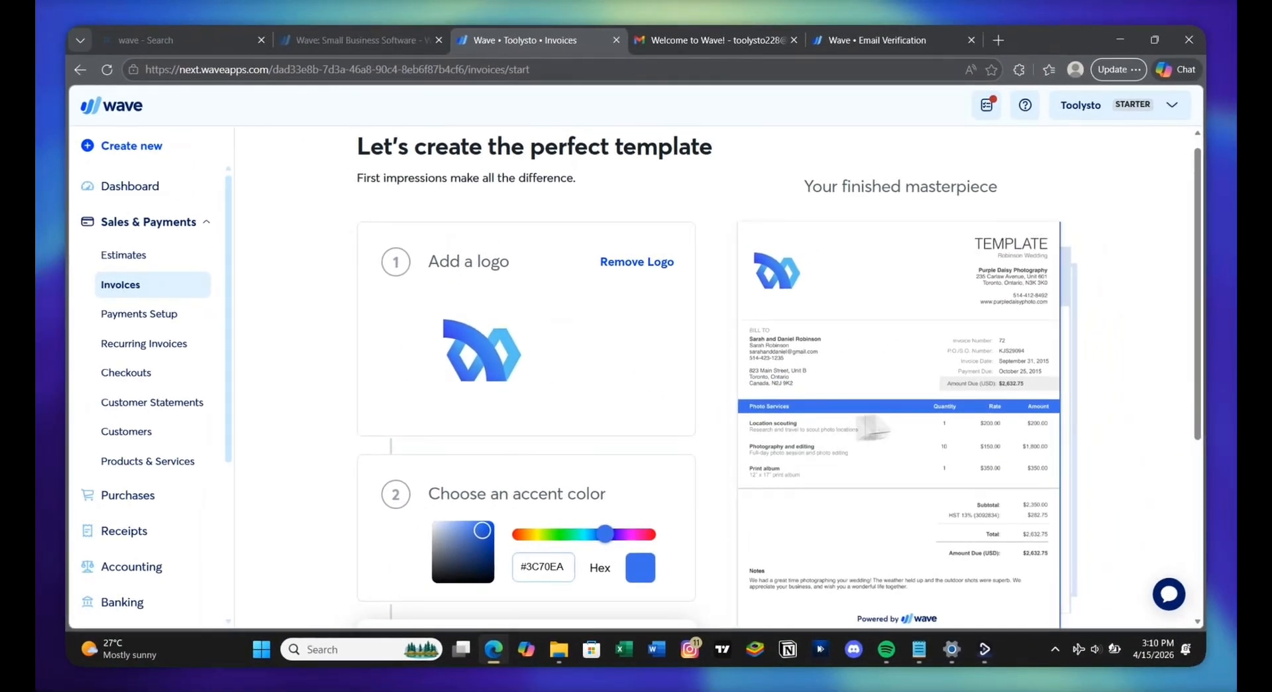
scroll(914, 476, "down", 3)
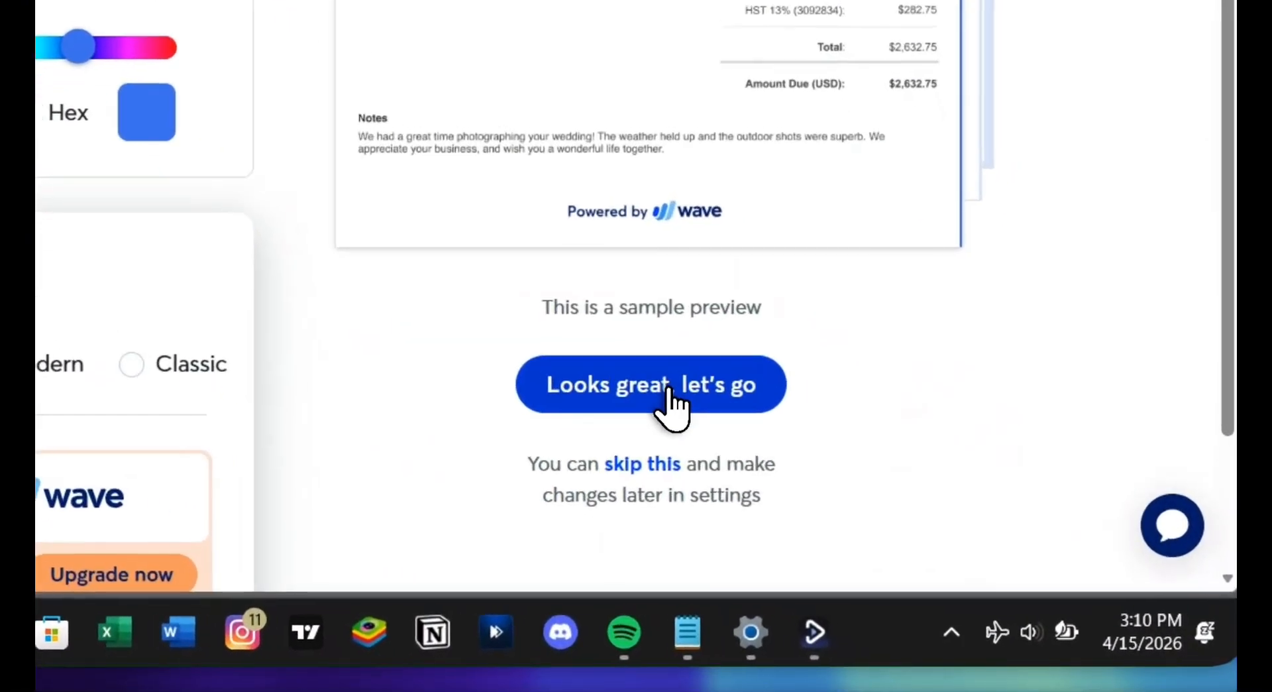
left_click(908, 523)
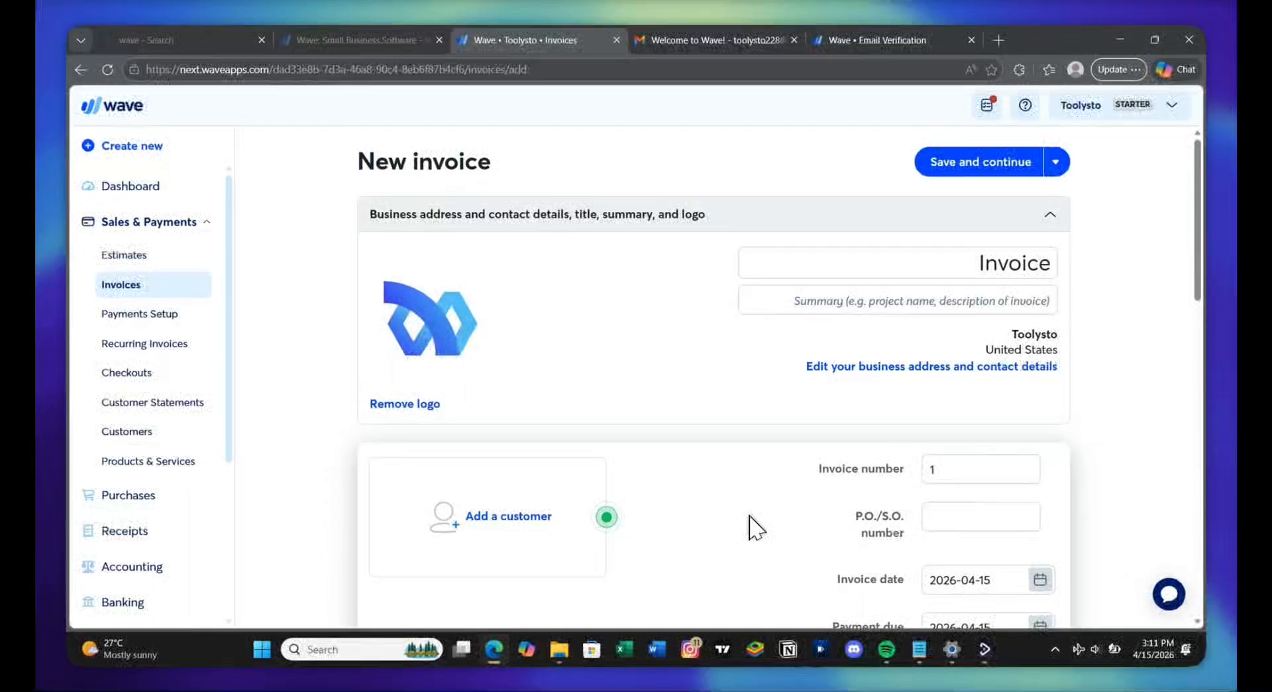
scroll(749, 516, "down", 1)
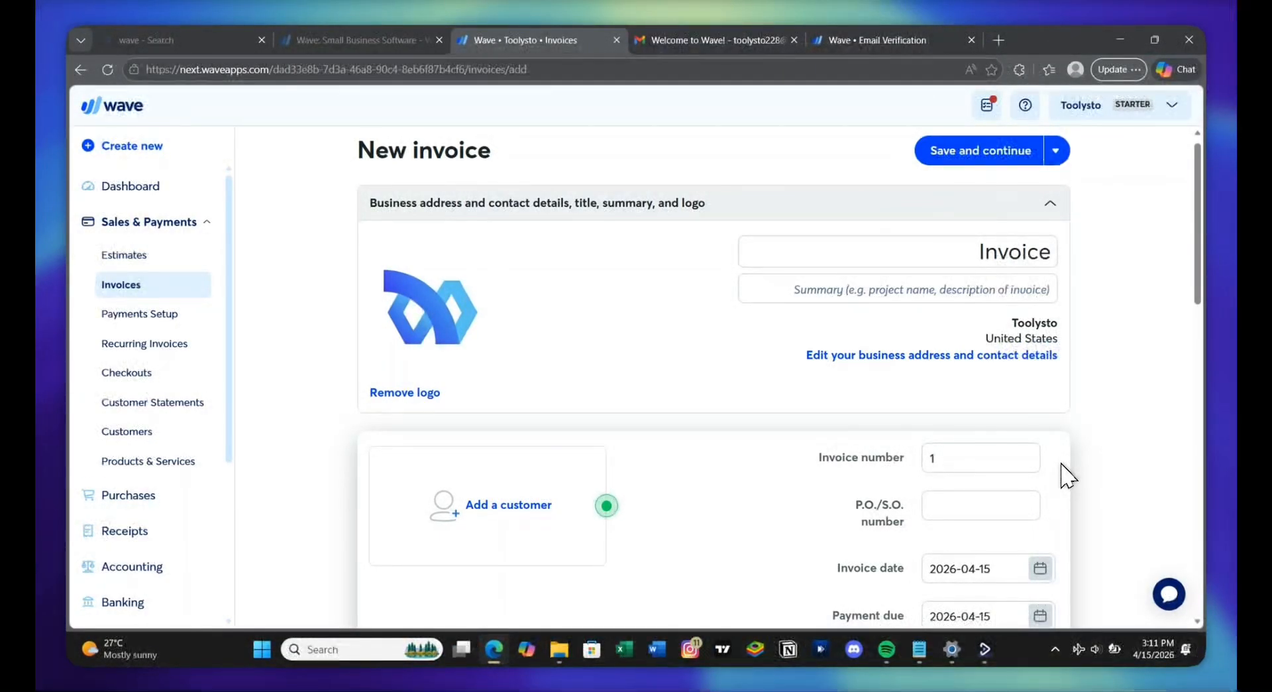
scroll(1068, 475, "down", 2)
scroll(1067, 475, "down", 5)
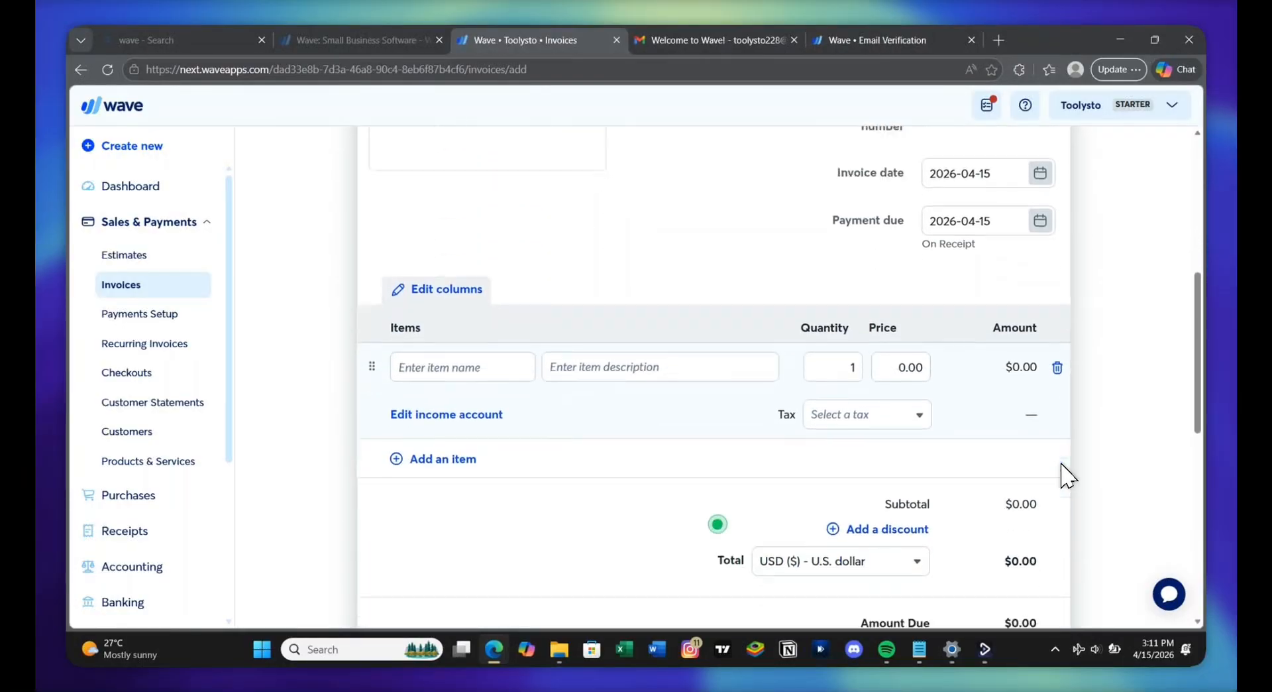
scroll(796, 533, "down", 4)
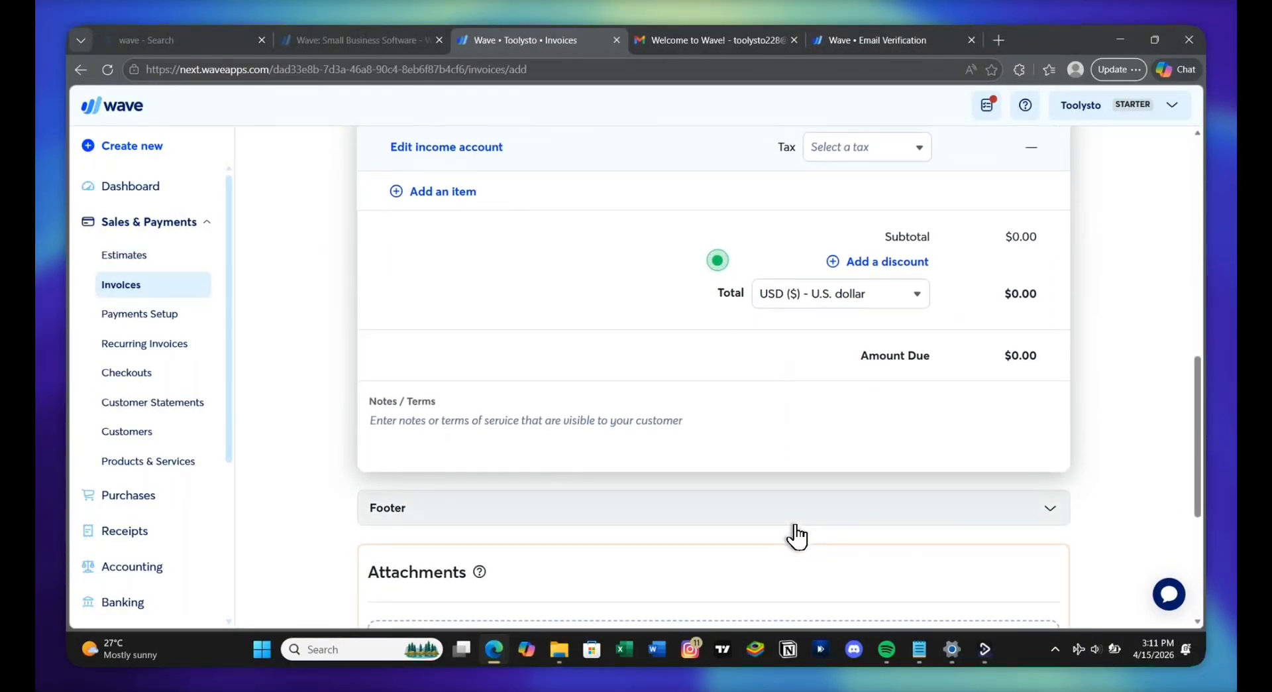
scroll(797, 535, "up", 9)
scroll(798, 535, "up", 2)
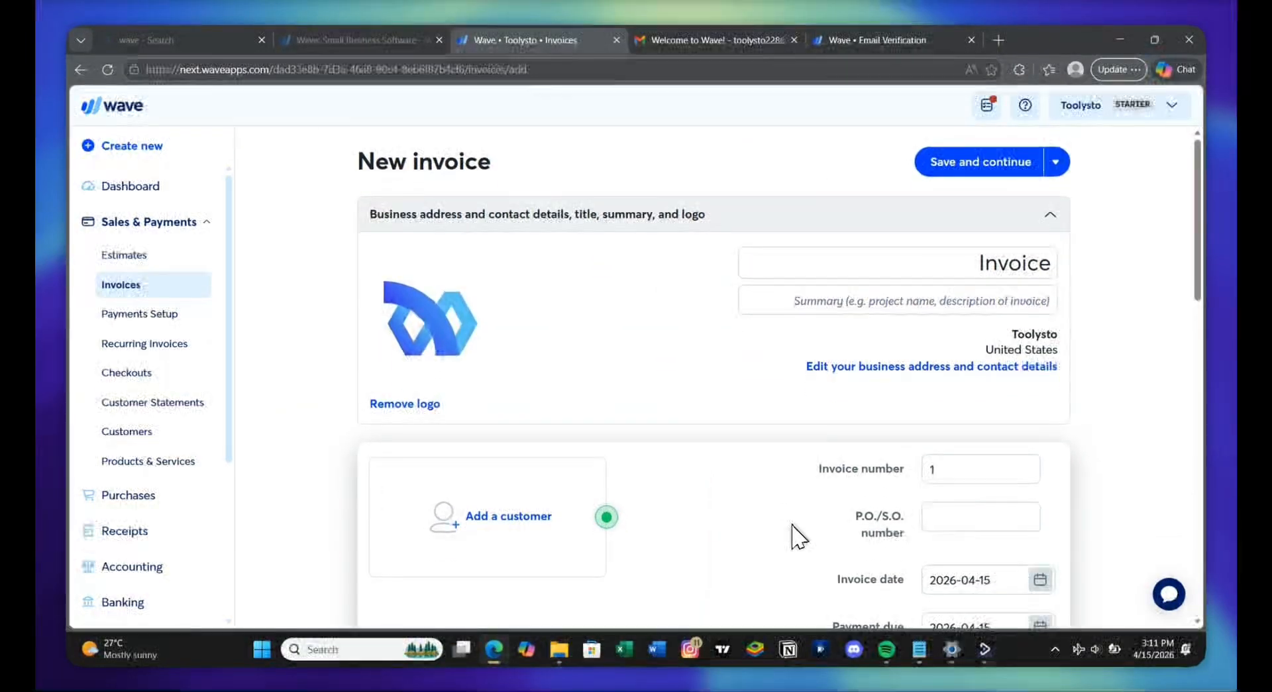
scroll(800, 537, "down", 1)
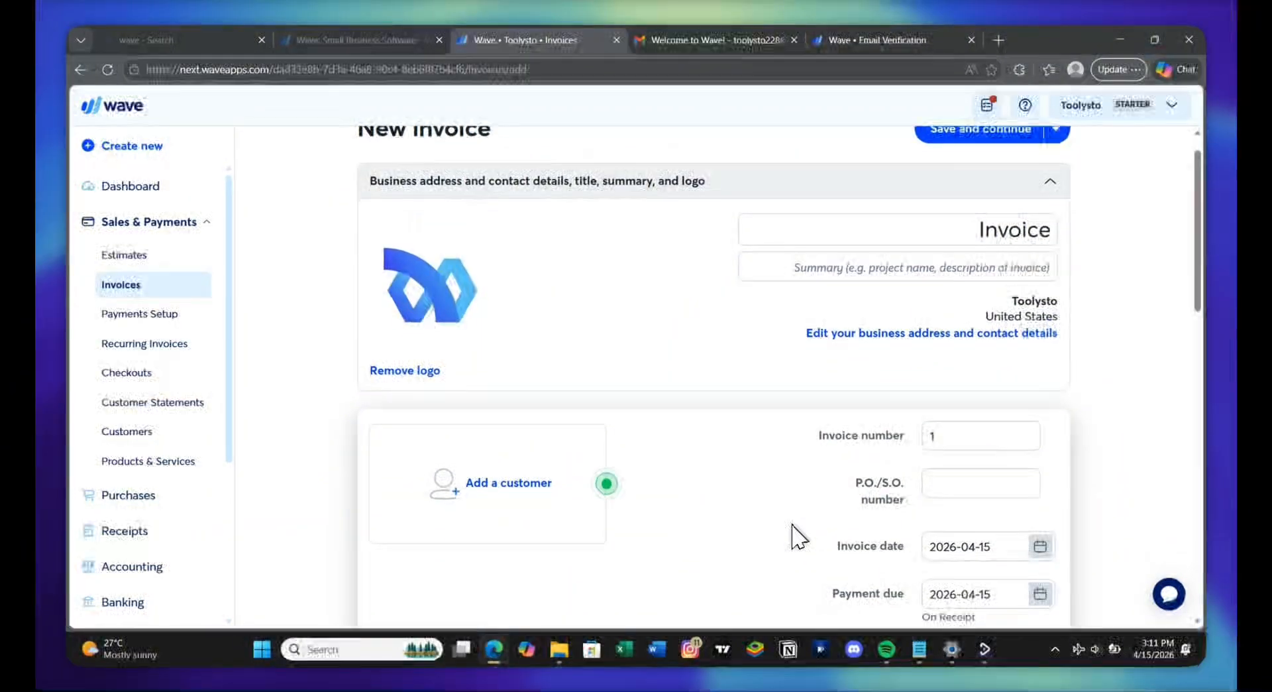
scroll(799, 535, "up", 1)
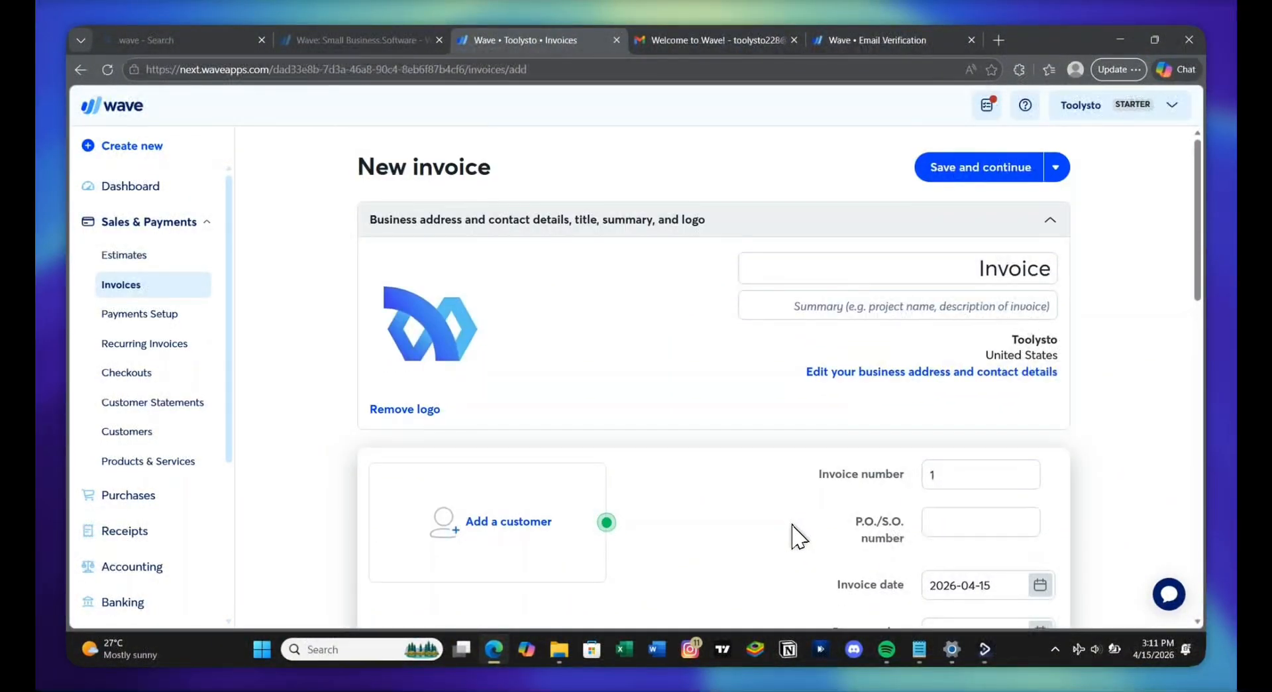
scroll(795, 535, "down", 4)
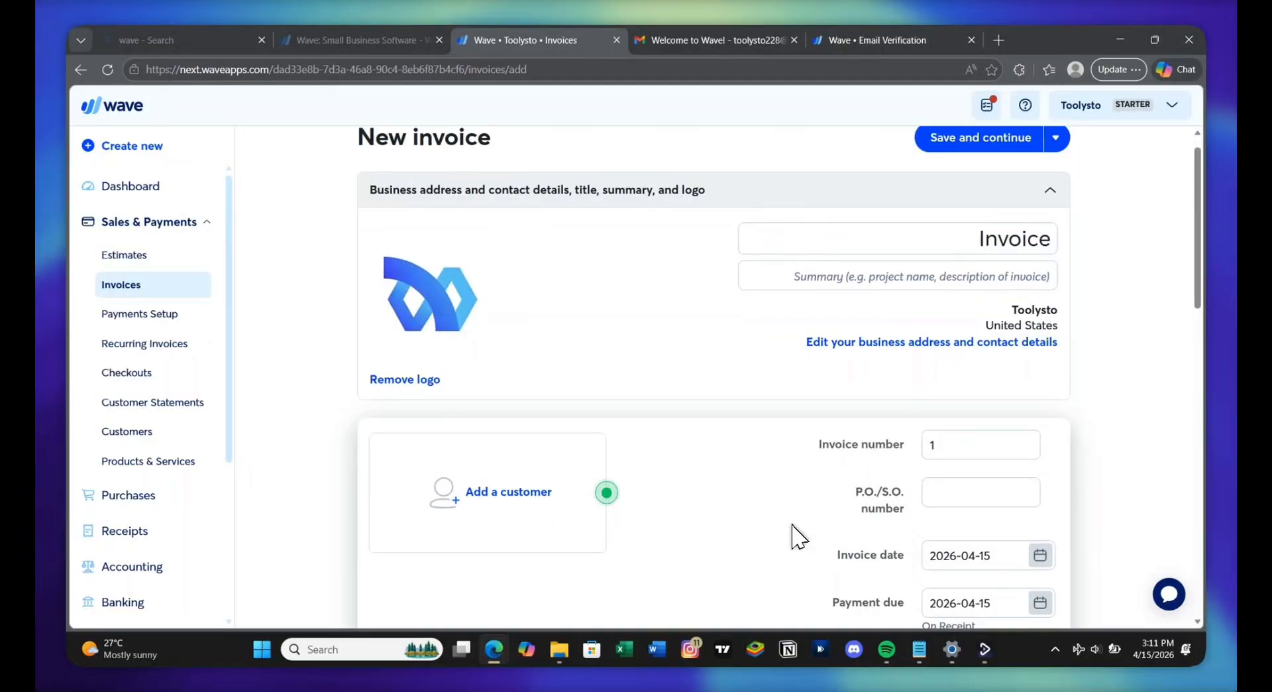
scroll(799, 536, "down", 3)
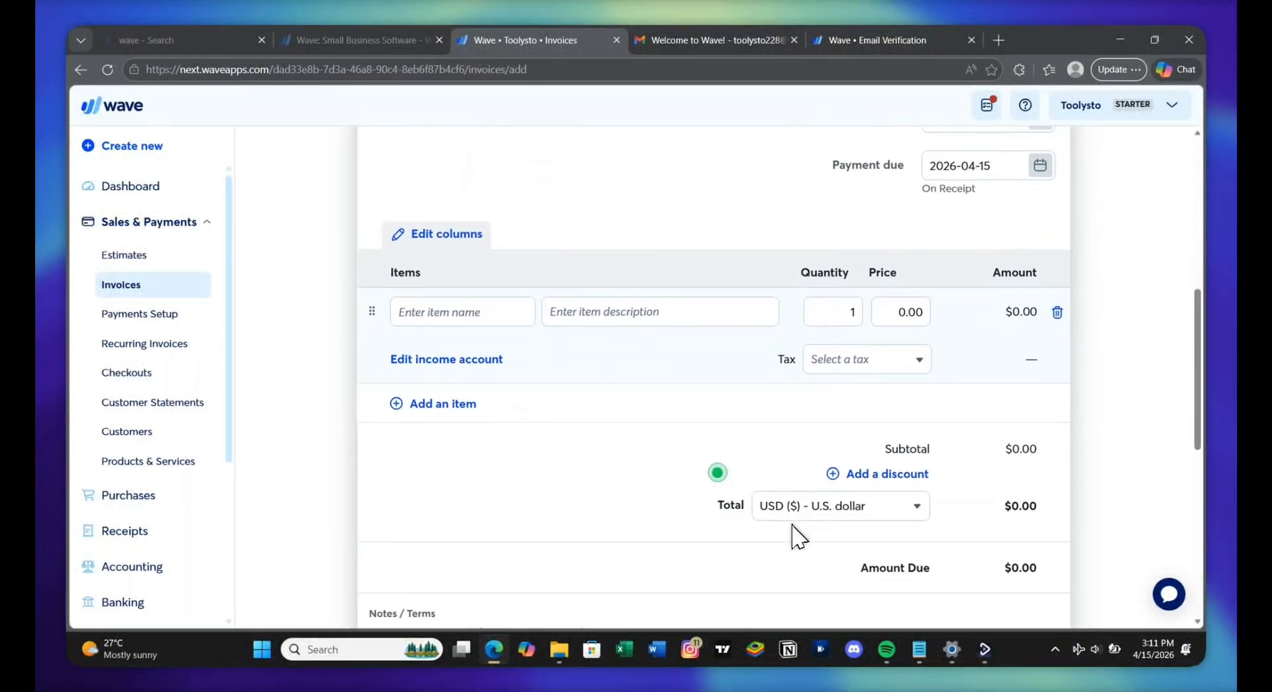
scroll(799, 535, "up", 1)
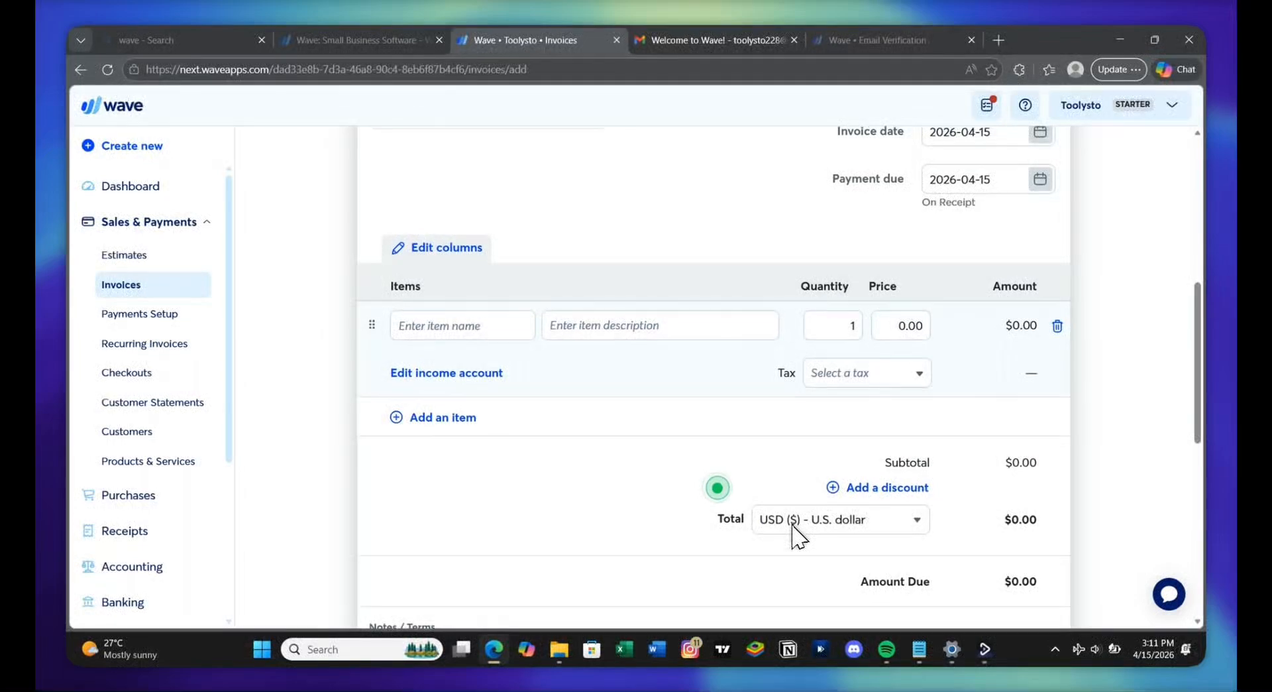
scroll(795, 535, "up", 1)
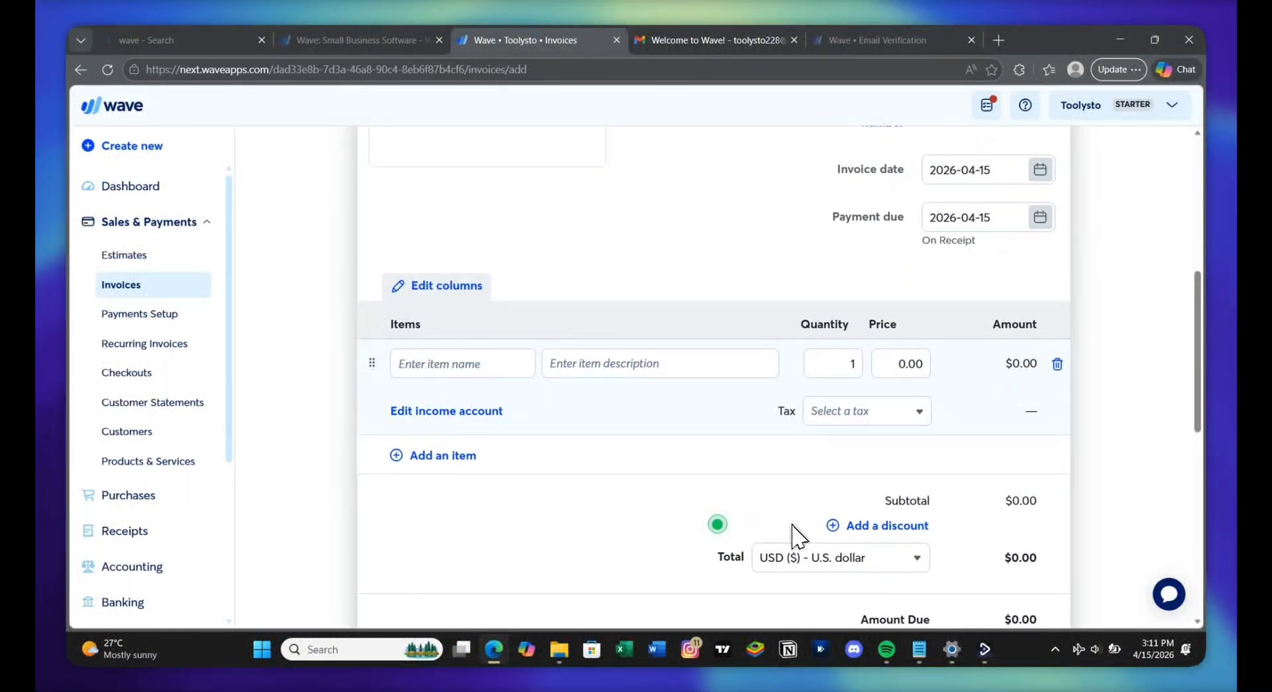
scroll(795, 535, "down", 1)
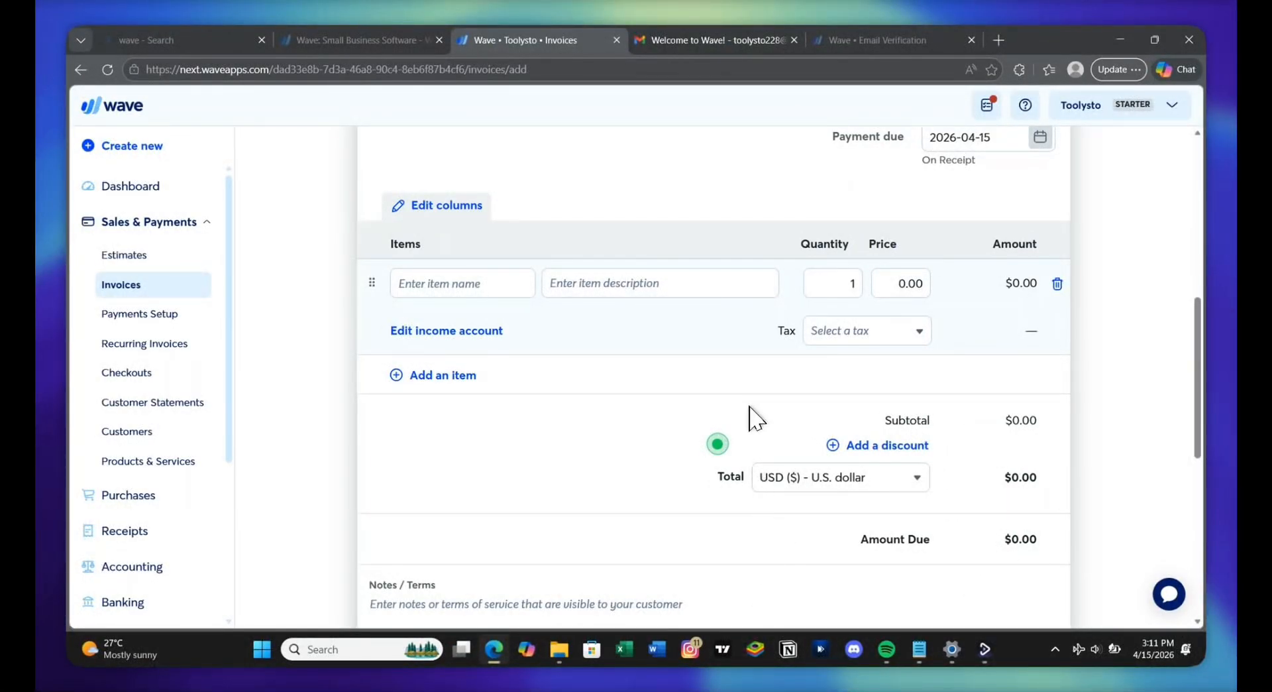
scroll(750, 417, "up", 2)
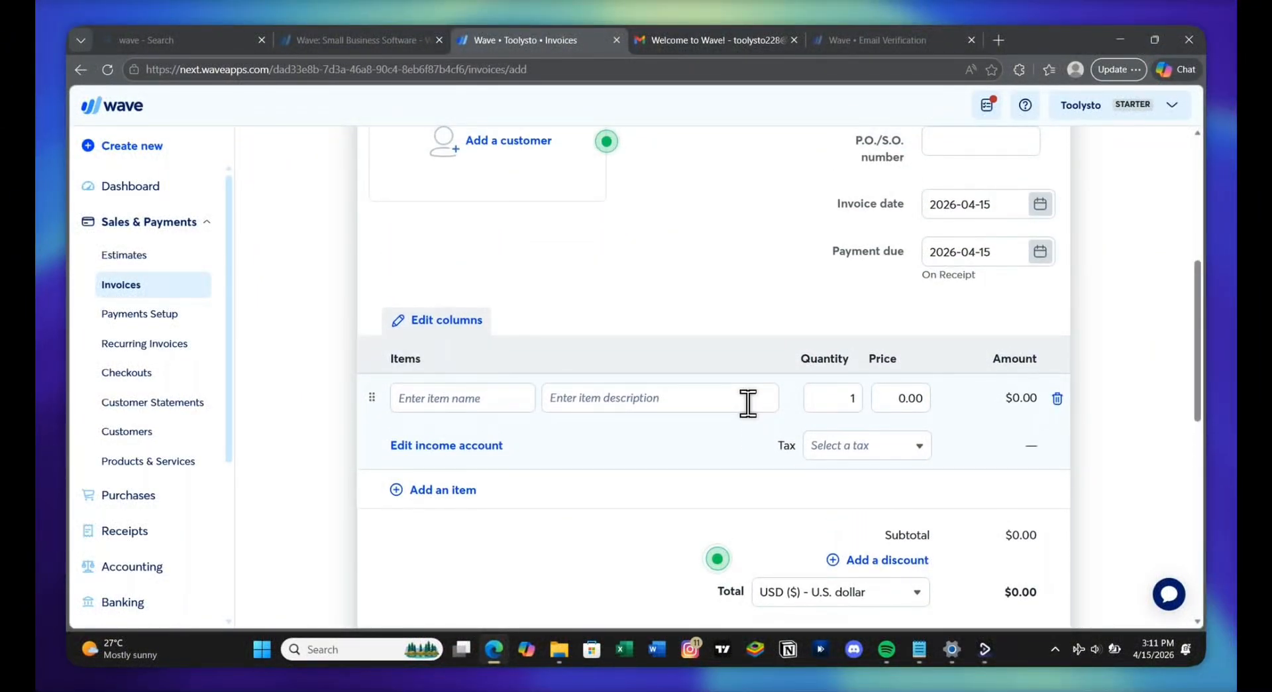
scroll(749, 403, "up", 3)
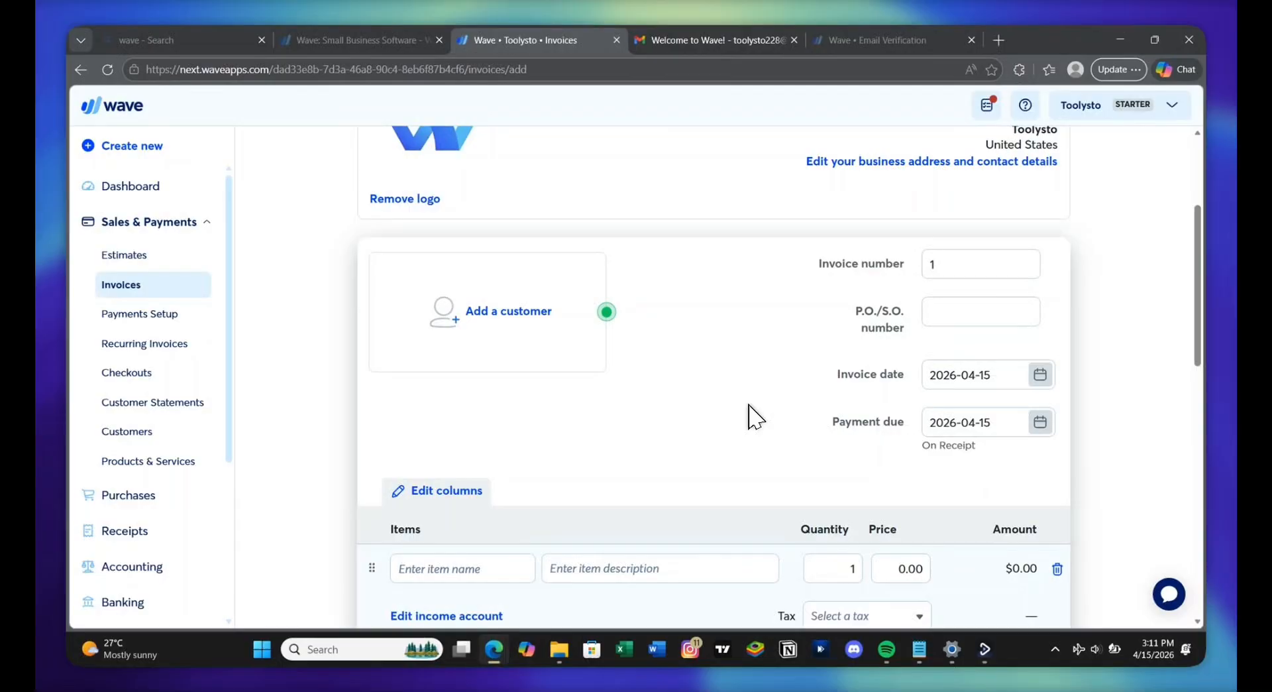
scroll(749, 417, "up", 3)
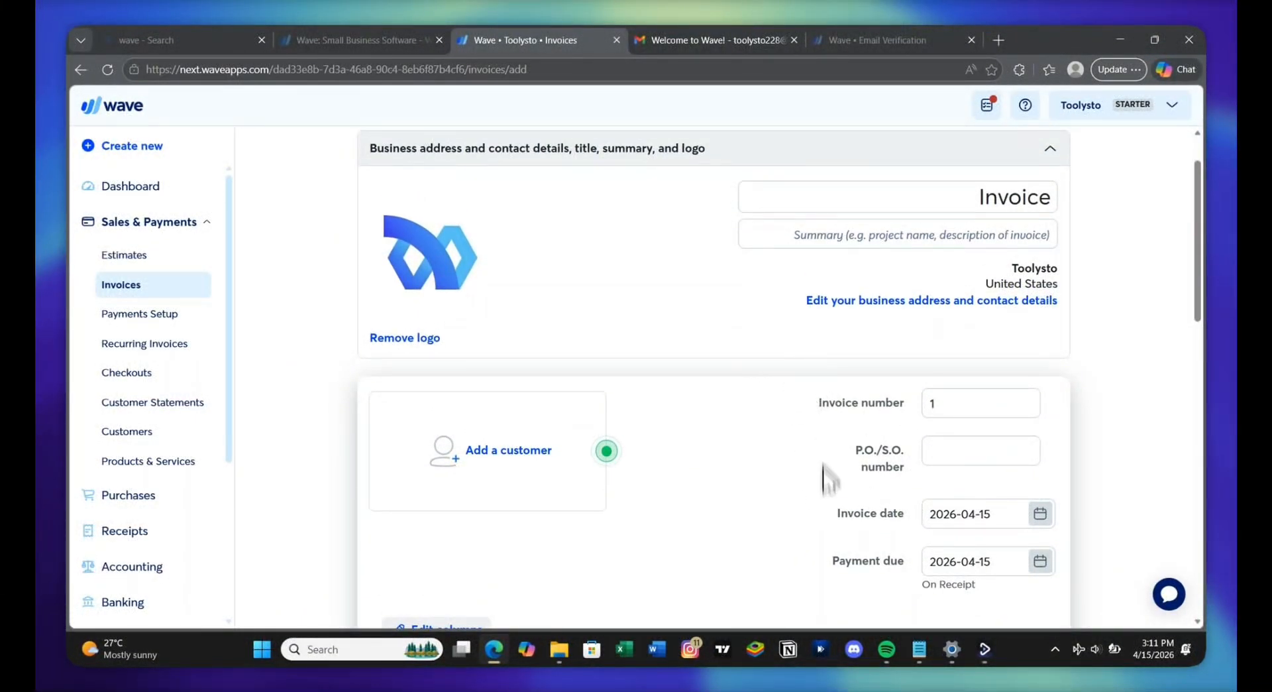
scroll(785, 553, "up", 1)
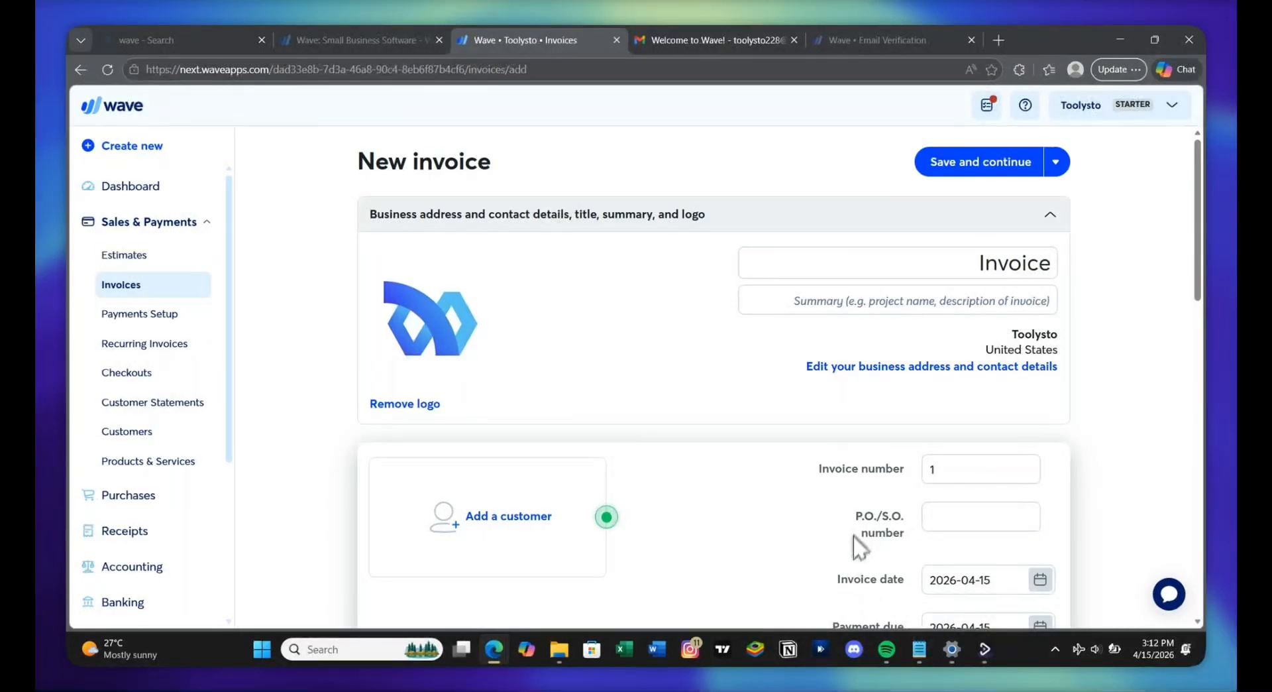
scroll(860, 537, "down", 3)
scroll(861, 537, "down", 8)
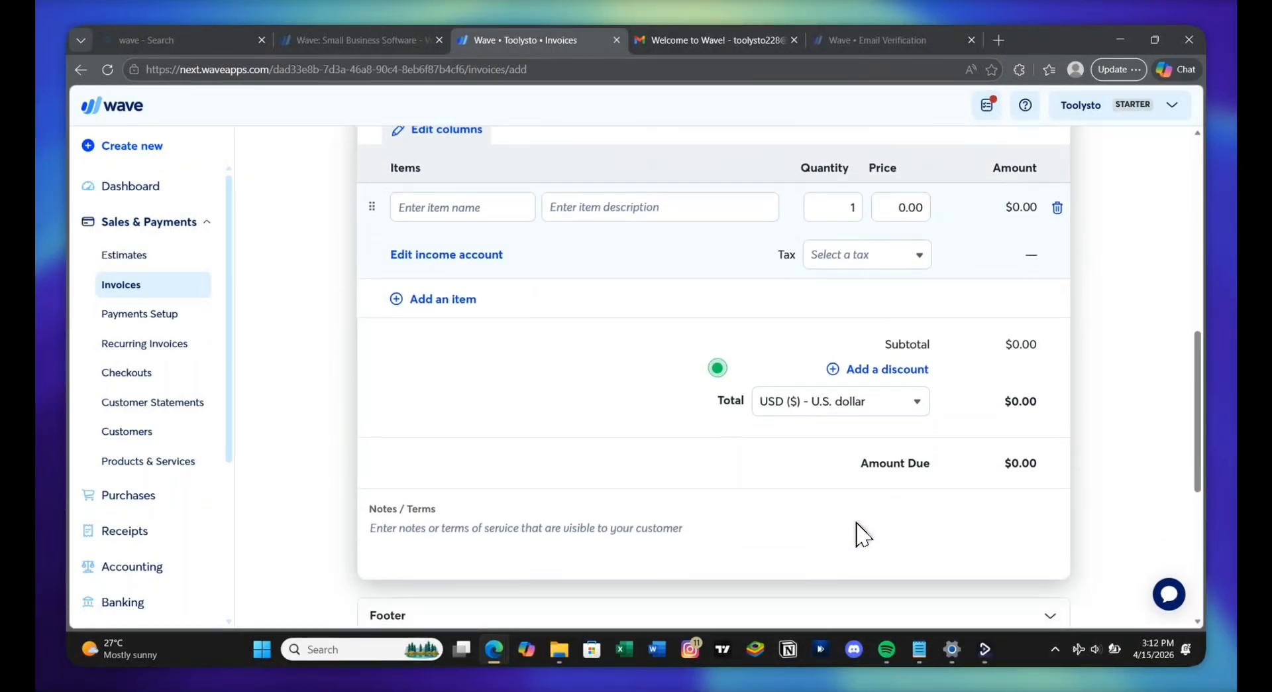
scroll(860, 537, "up", 5)
scroll(861, 534, "up", 6)
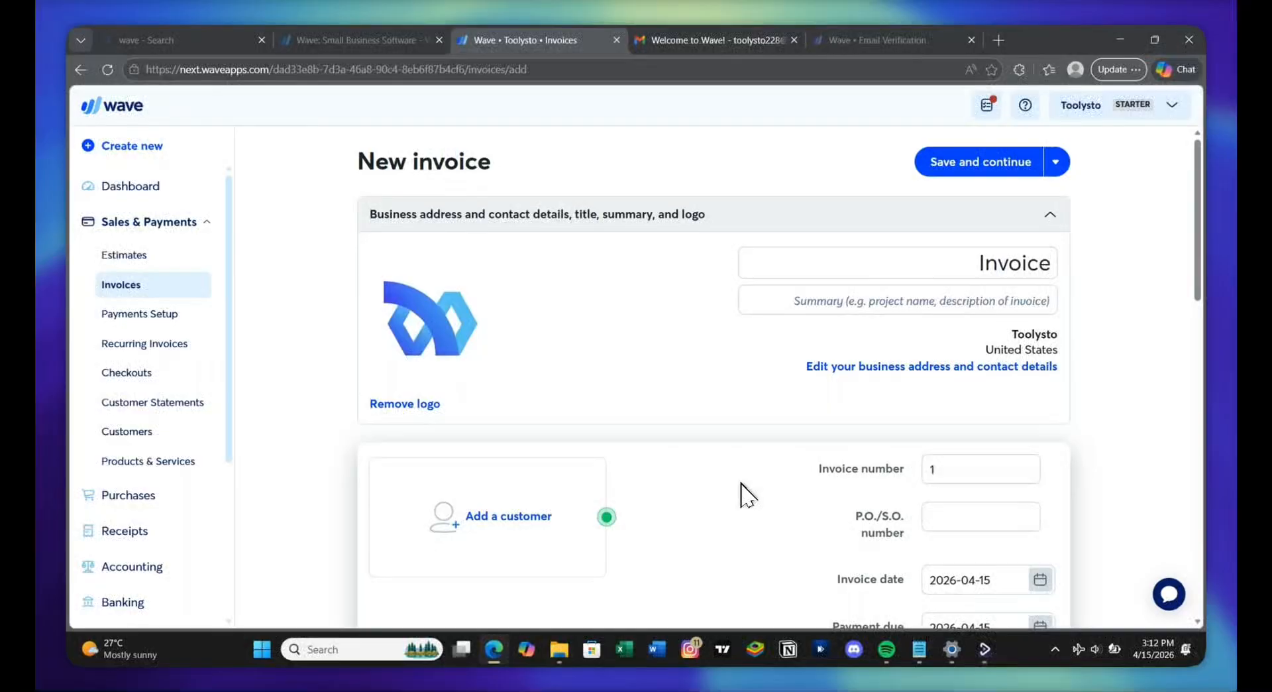
scroll(759, 492, "down", 1)
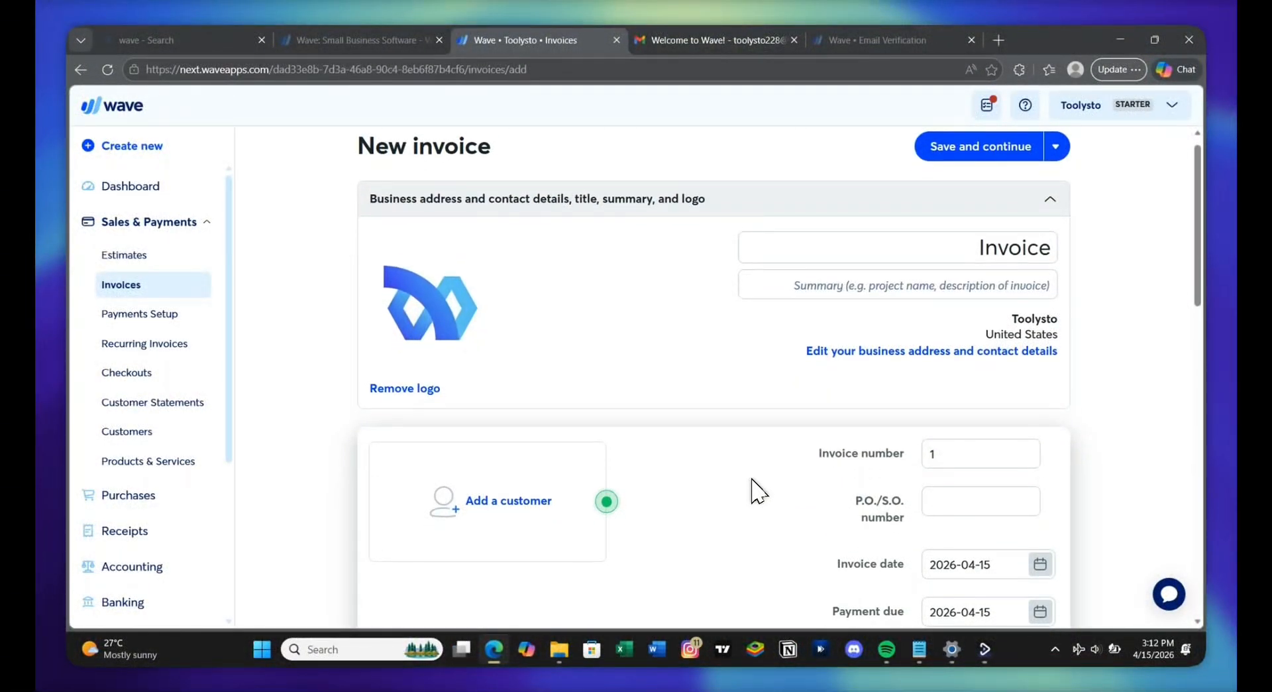
scroll(759, 492, "up", 1)
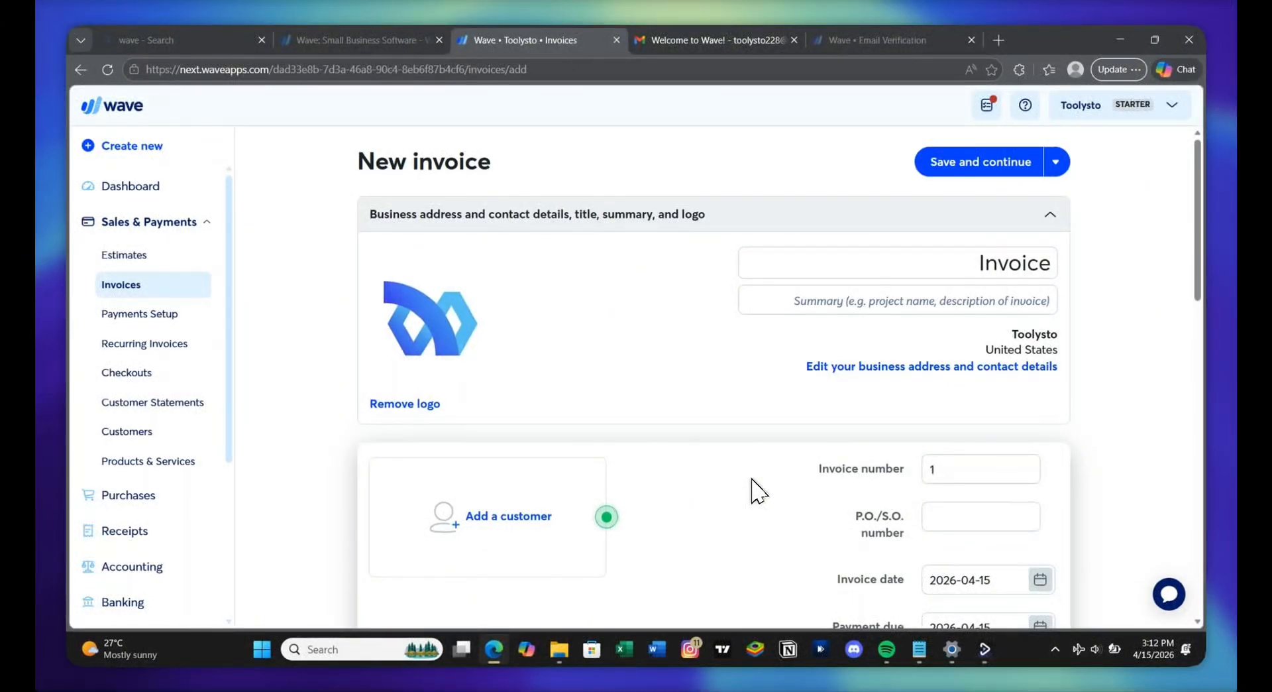
scroll(759, 492, "down", 3)
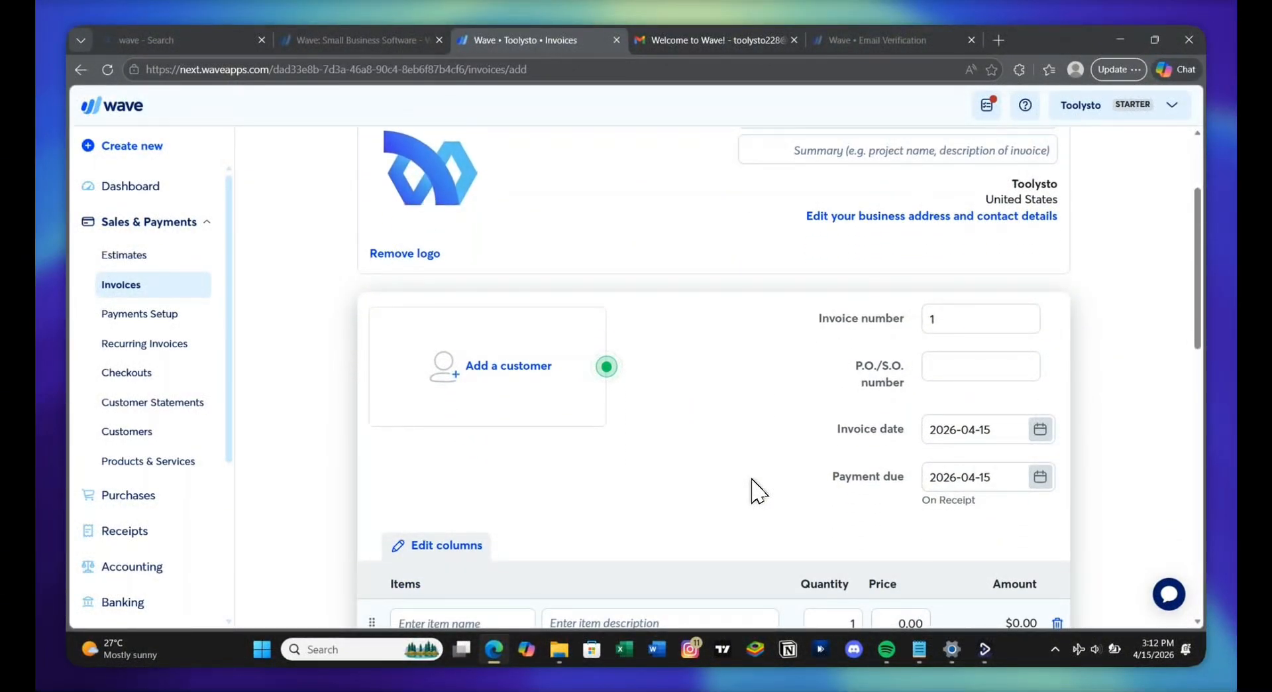
scroll(753, 479, "up", 3)
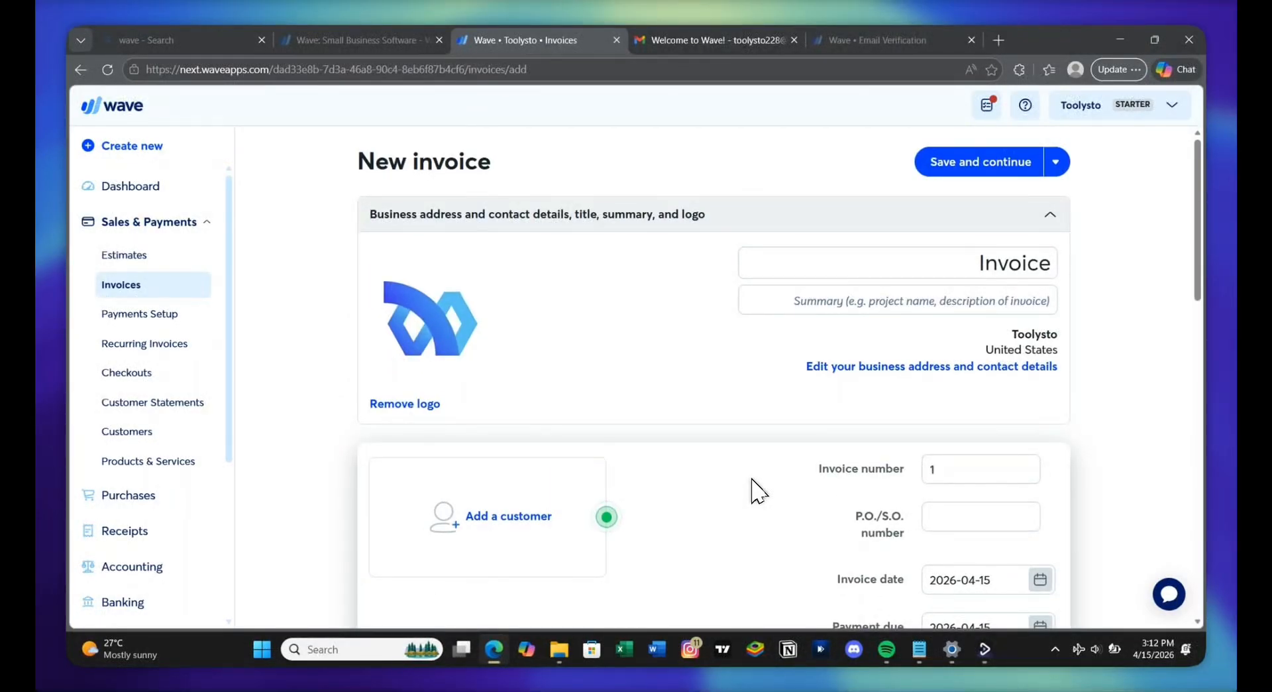
scroll(759, 491, "down", 1)
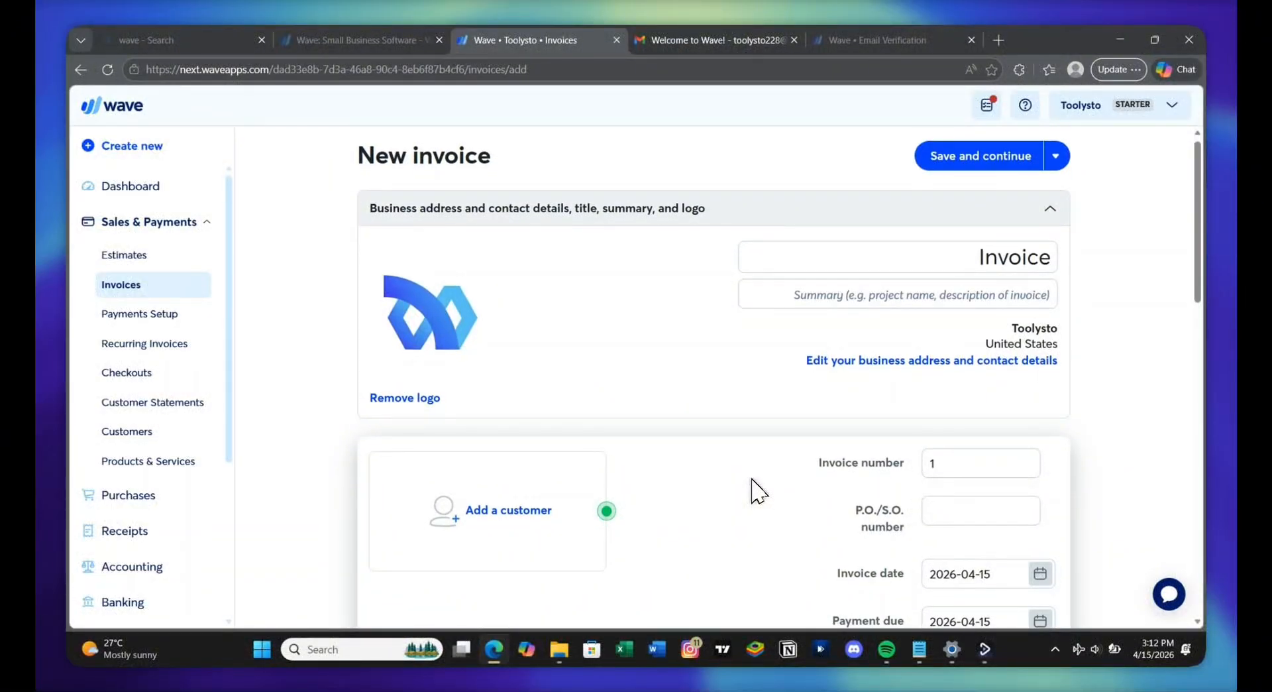
scroll(755, 491, "down", 1)
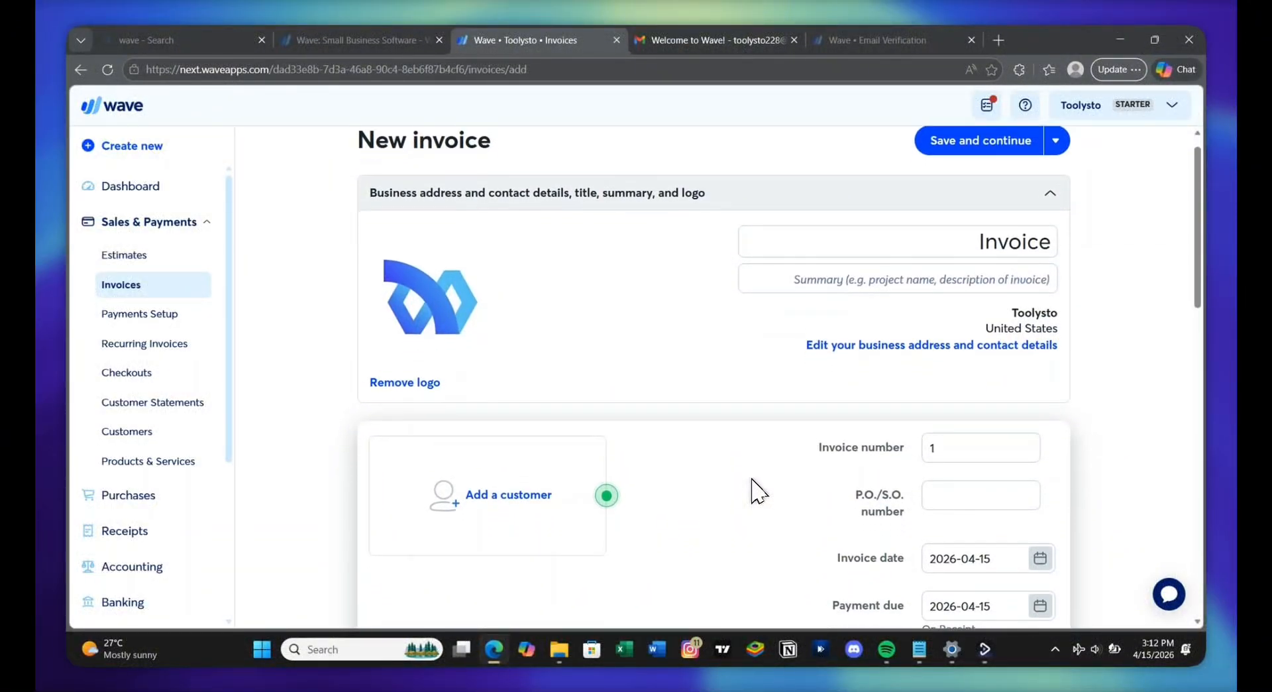
scroll(733, 372, "up", 1)
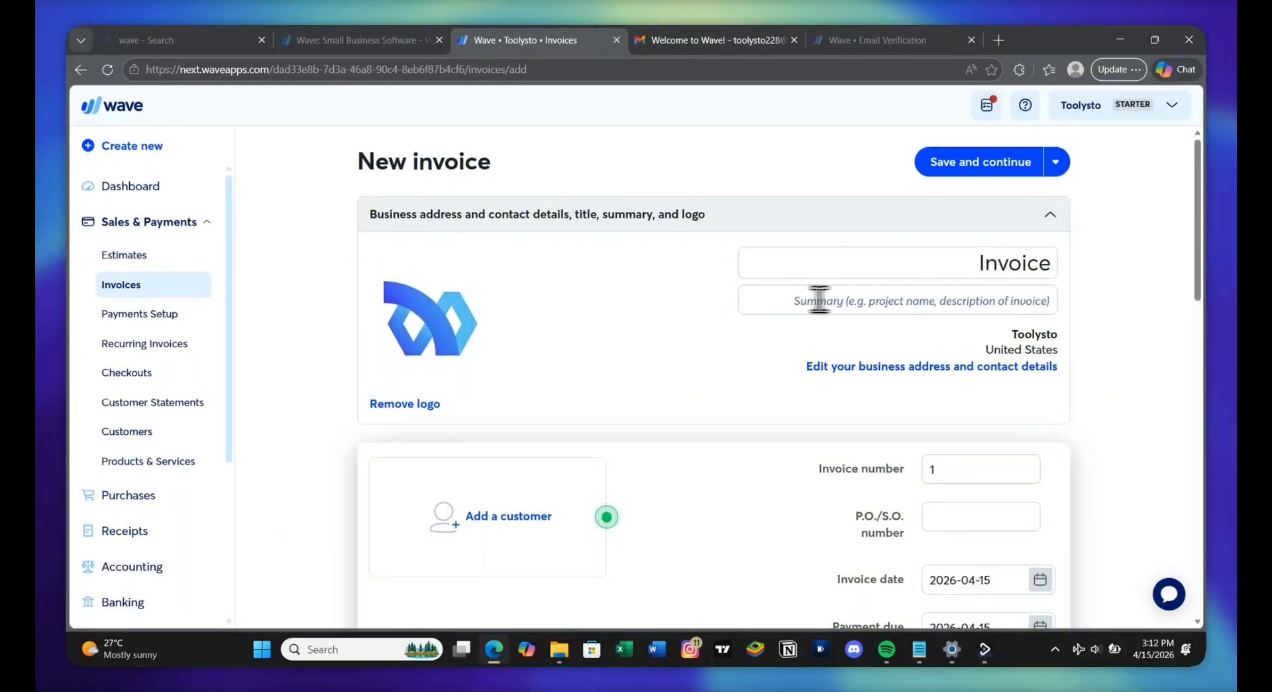
- Add the summary 'Monthly Support For May' beneath the Invoice title, leaving the title unchanged
left_click(840, 304)
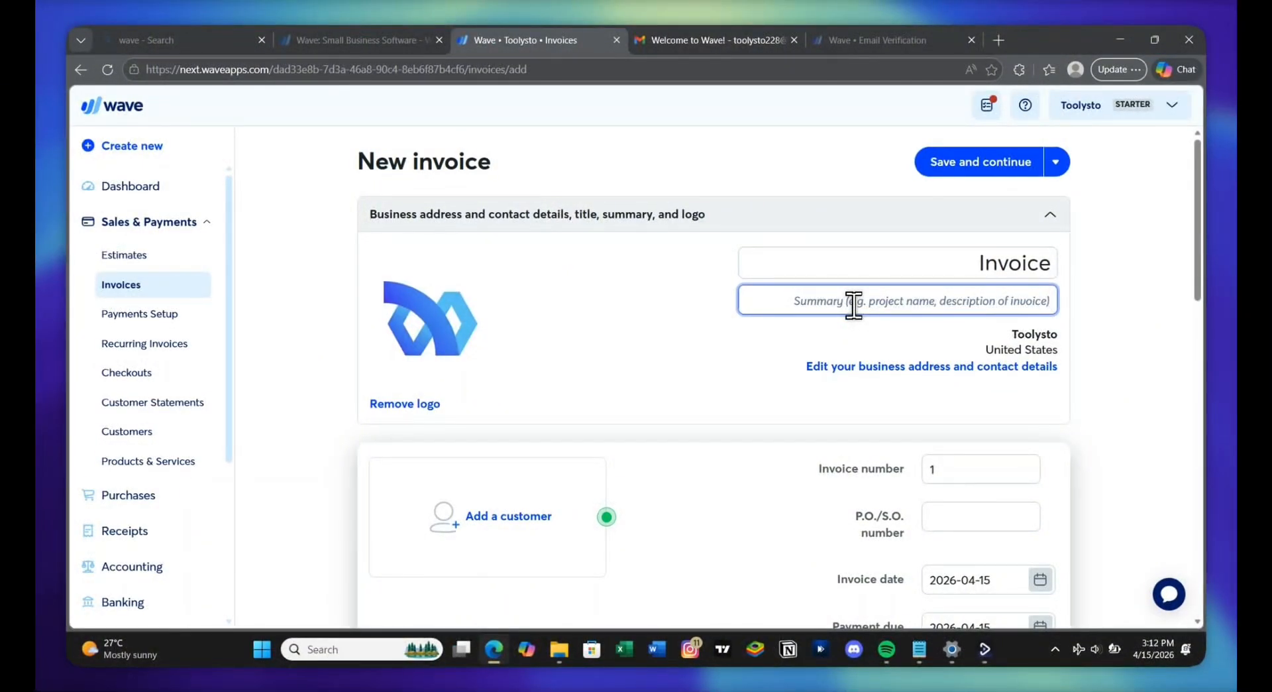
type("Month")
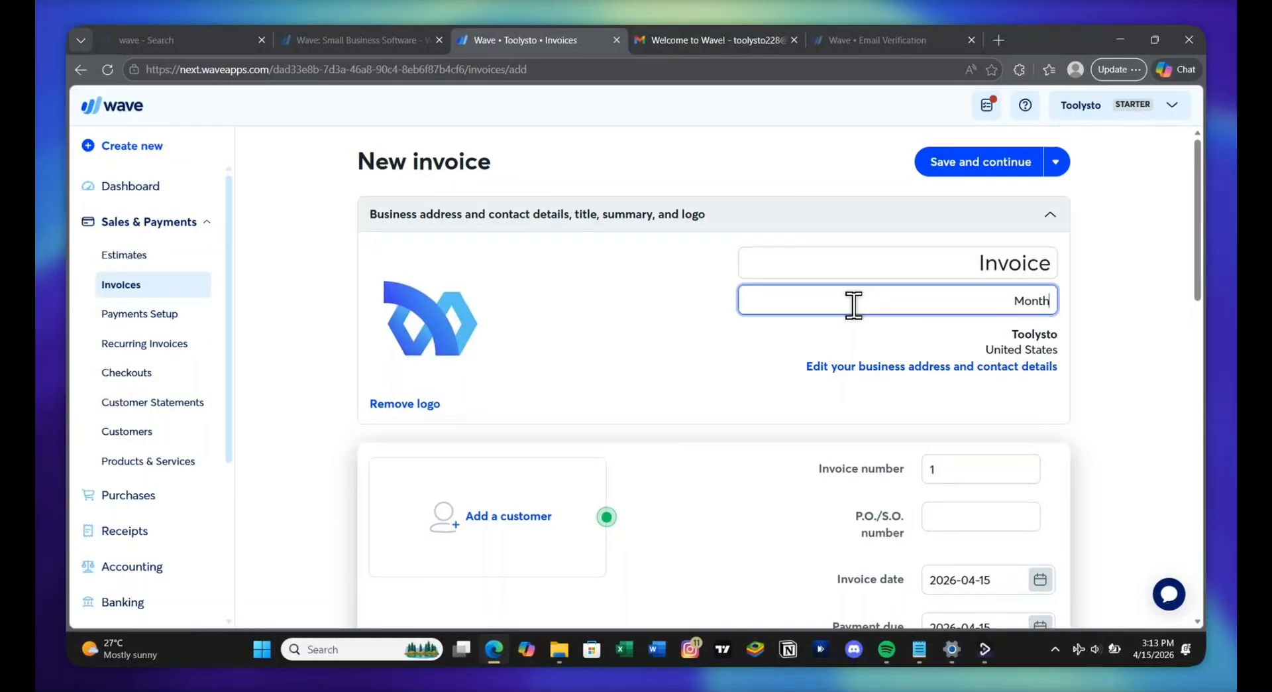
type("ly Support For May")
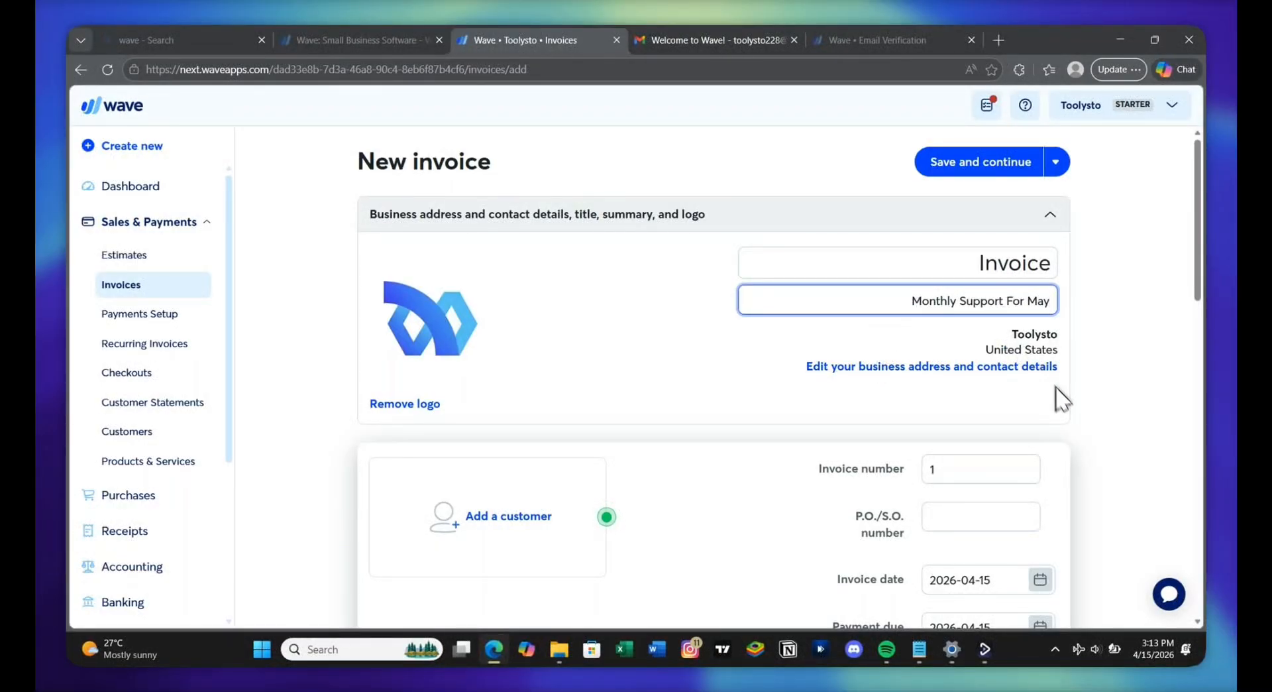
left_click(1087, 405)
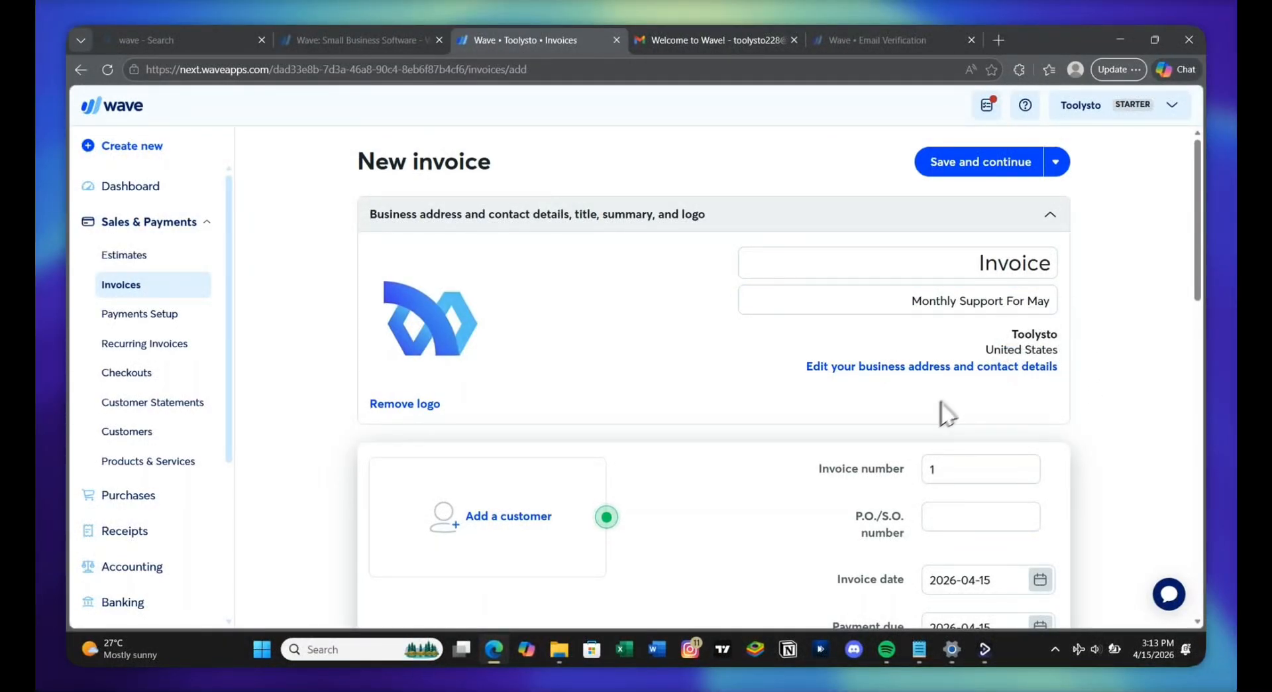
left_click(1021, 255)
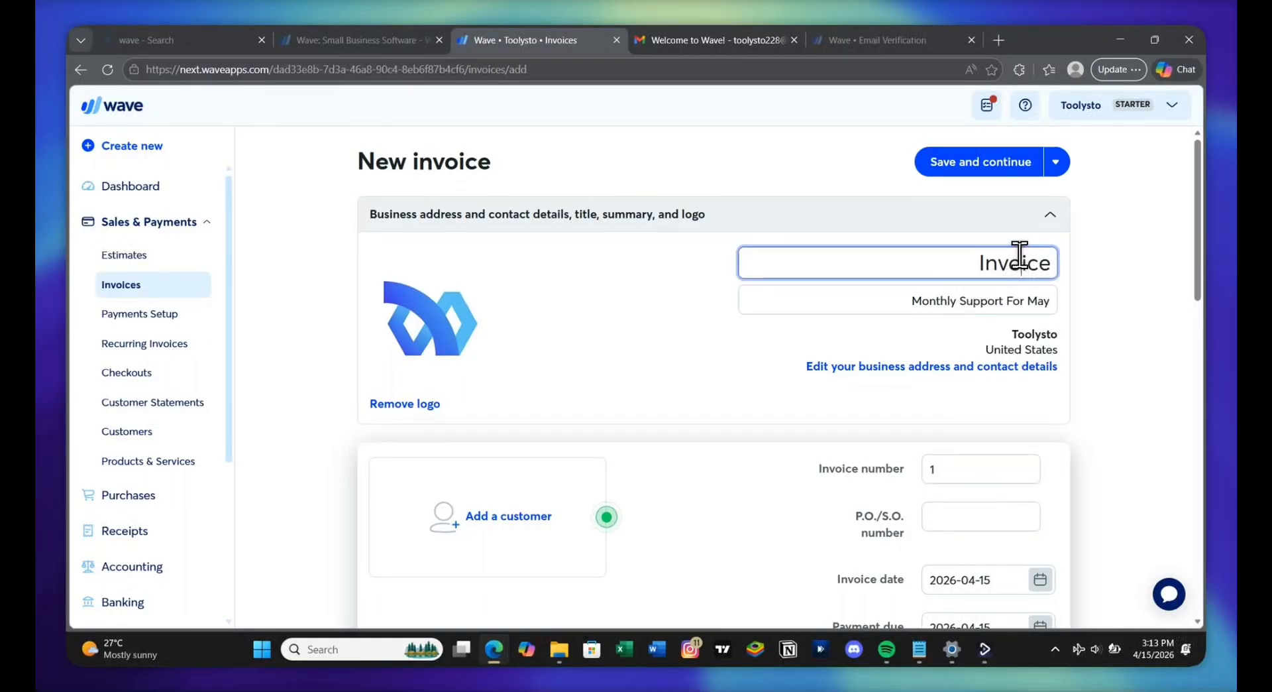
left_click(1085, 350)
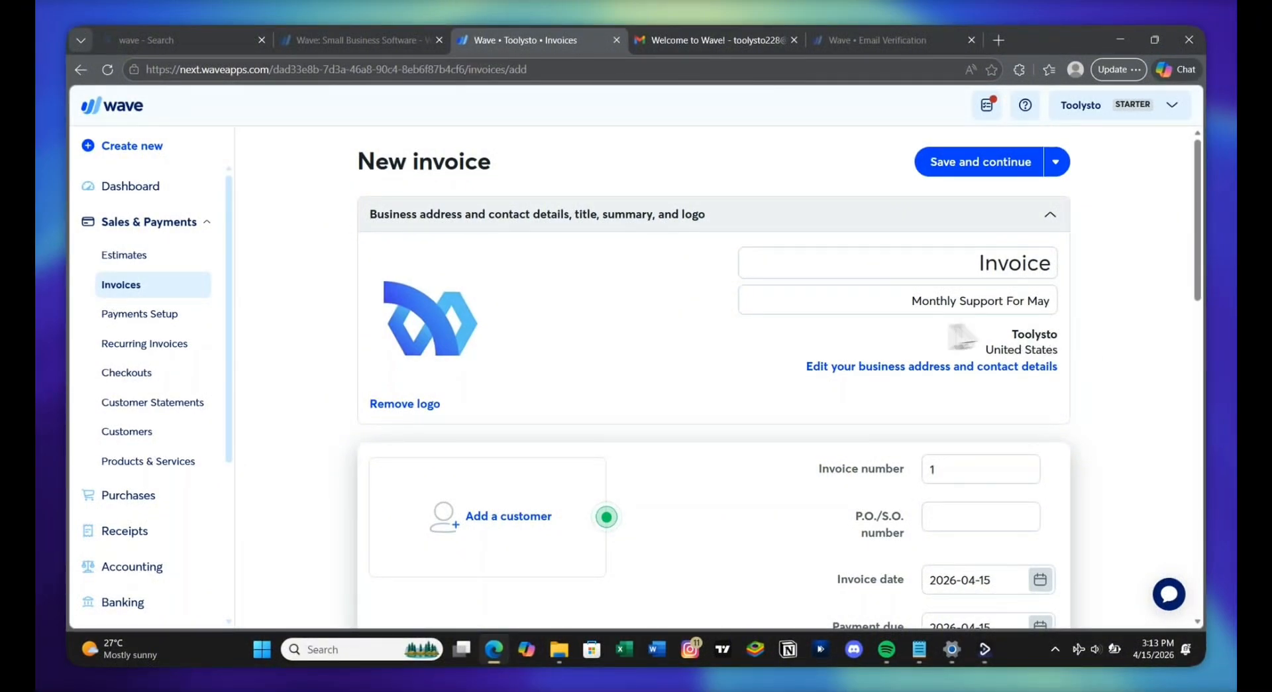
scroll(900, 408, "down", 1)
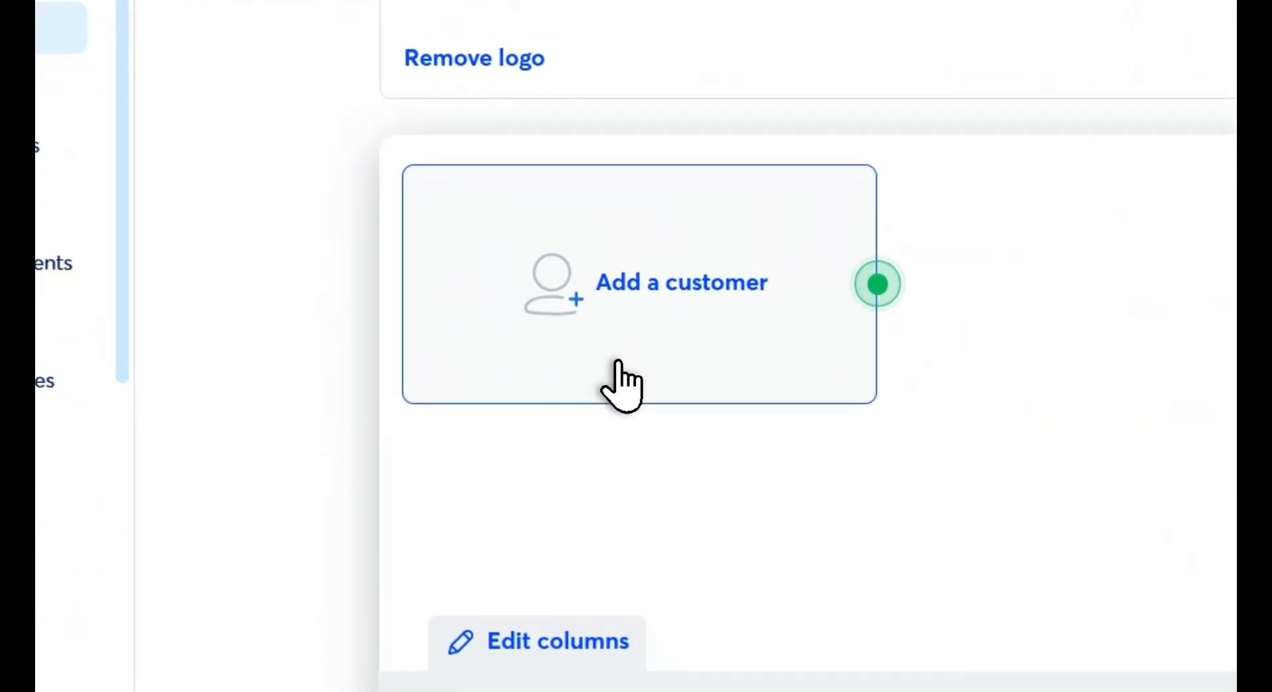
- Create a new customer named 'Brightlane Media' and enter the company's billing e-mail address
left_click(618, 364)
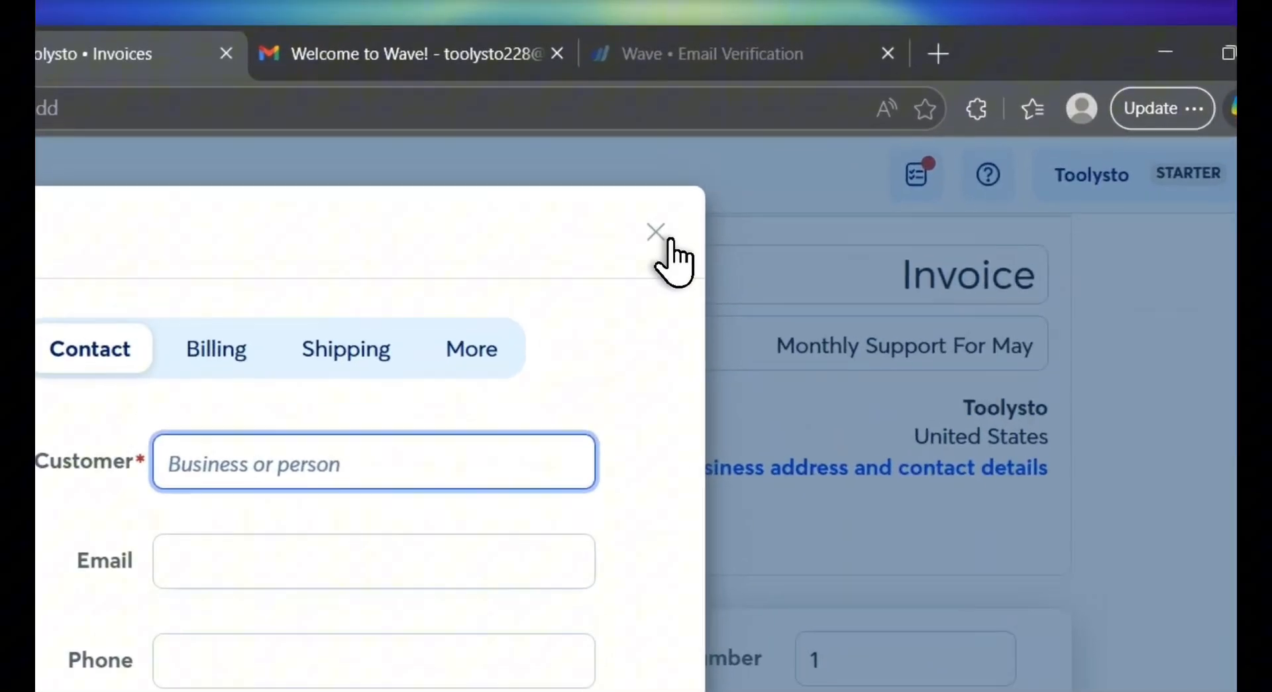
left_click(847, 136)
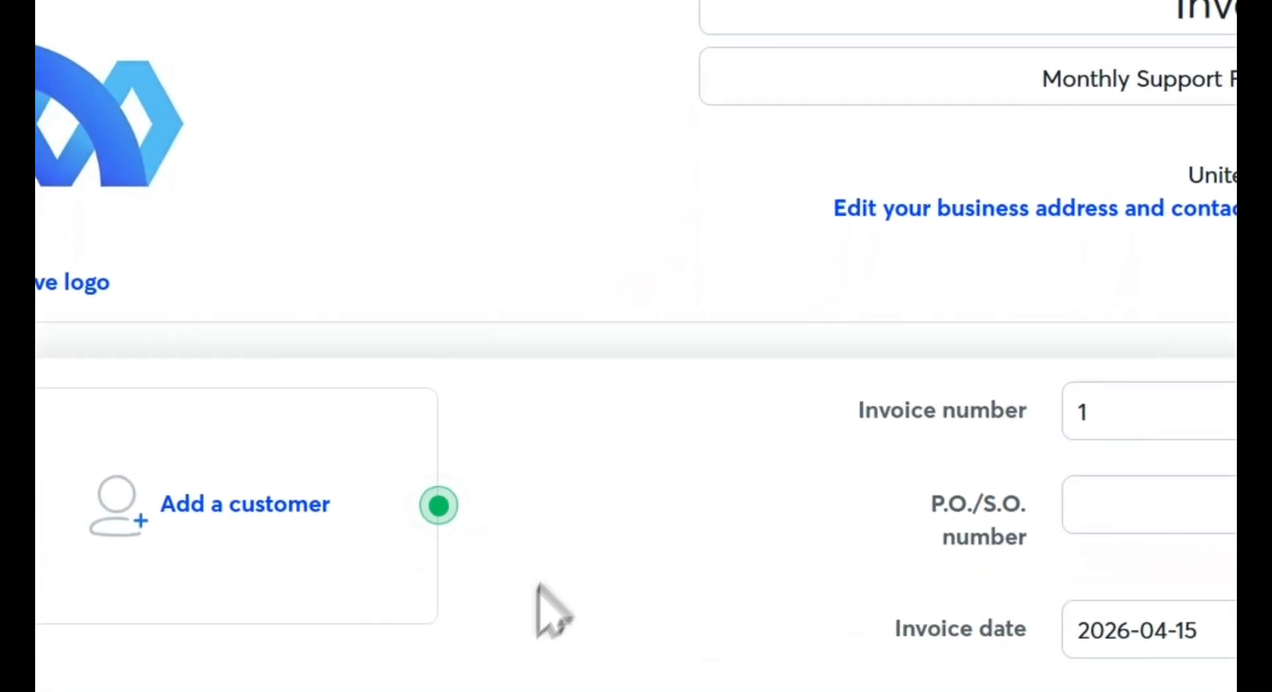
scroll(527, 514, "down", 1)
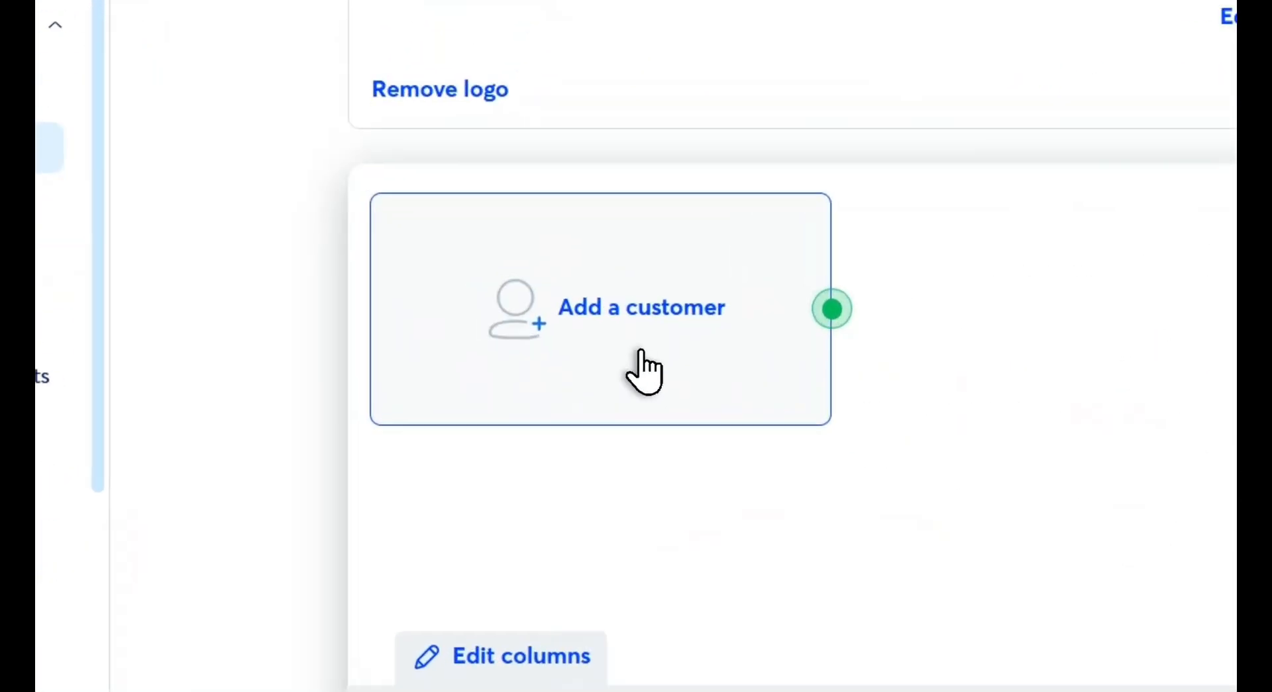
left_click(485, 401)
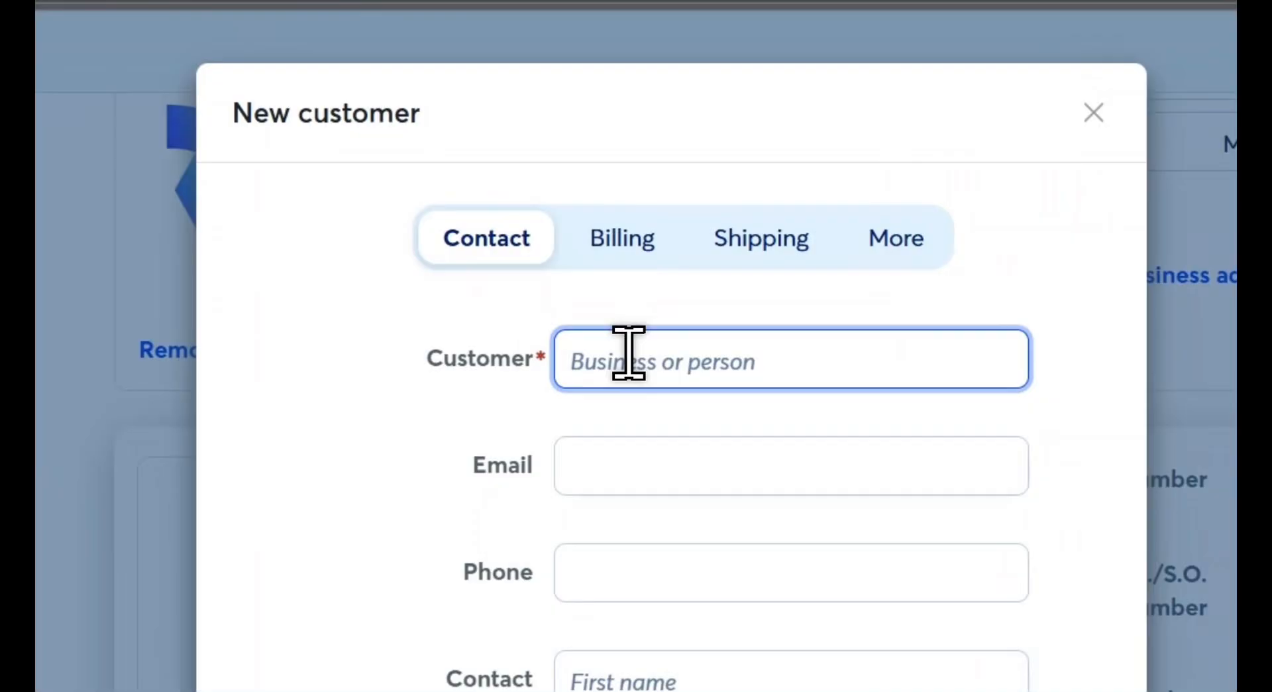
type("Br")
type("igh")
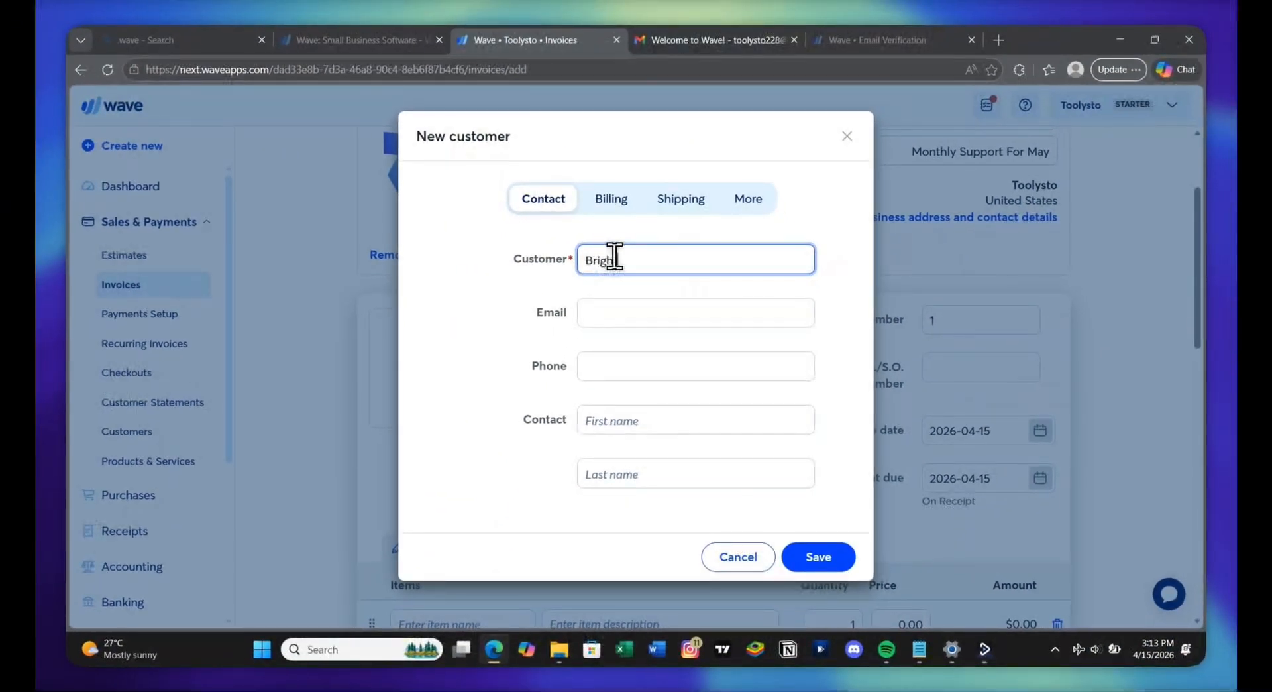
type("tlane Media")
left_click(830, 222)
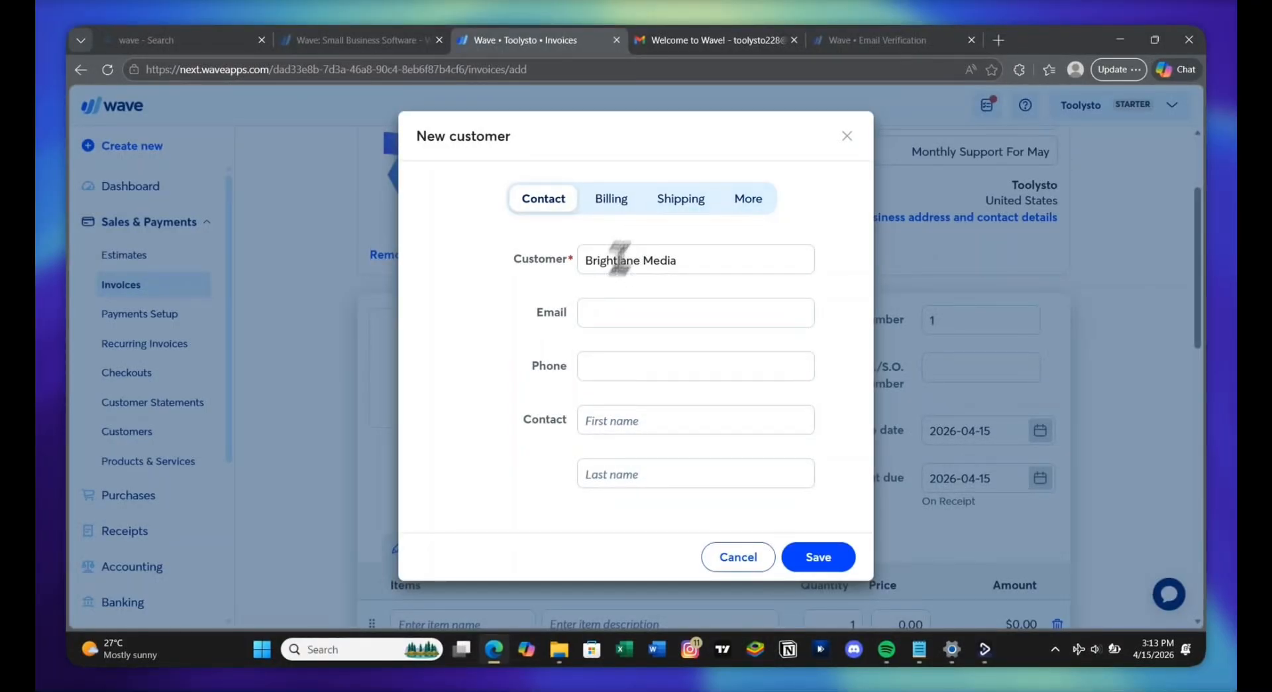
left_click(600, 314)
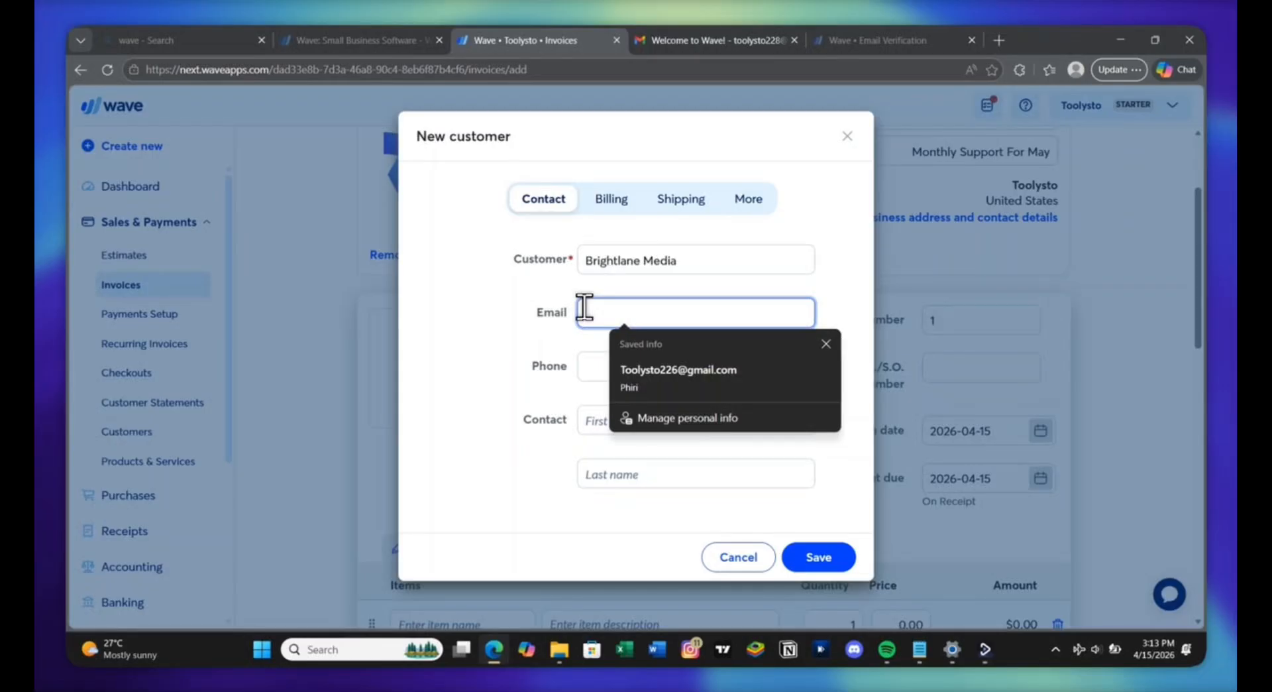
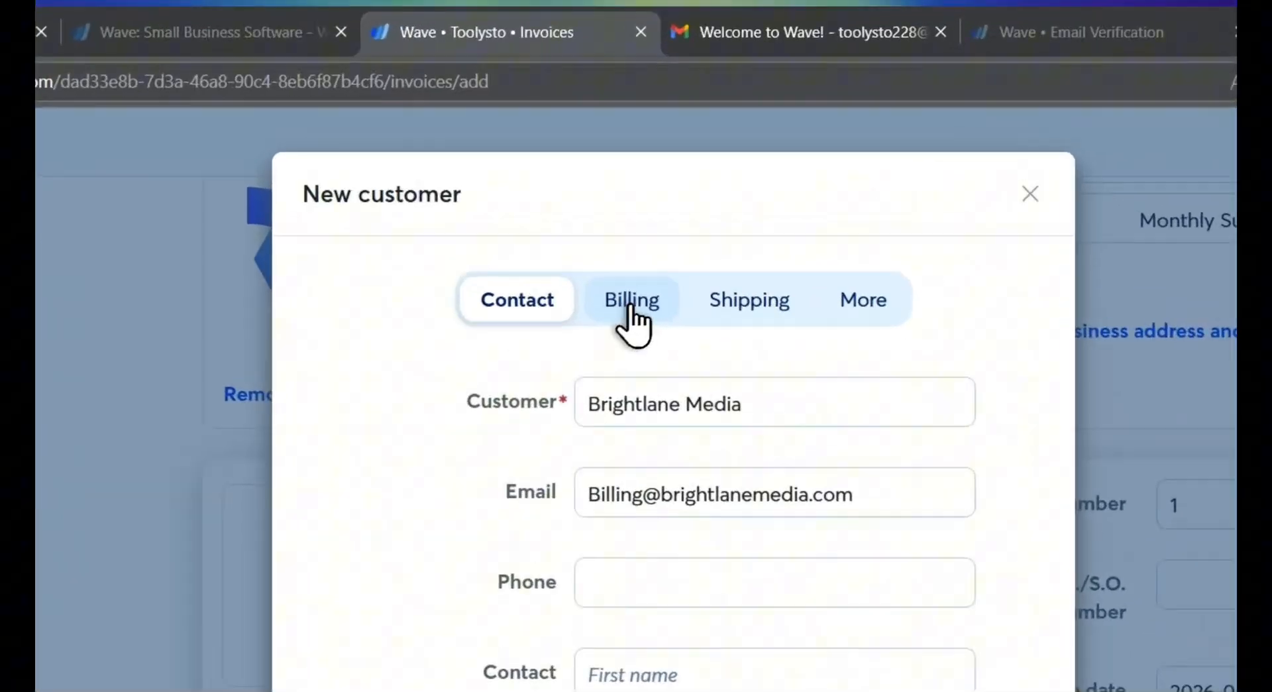
- Review the new customer's Billing, Contact and More tabs
left_click(619, 200)
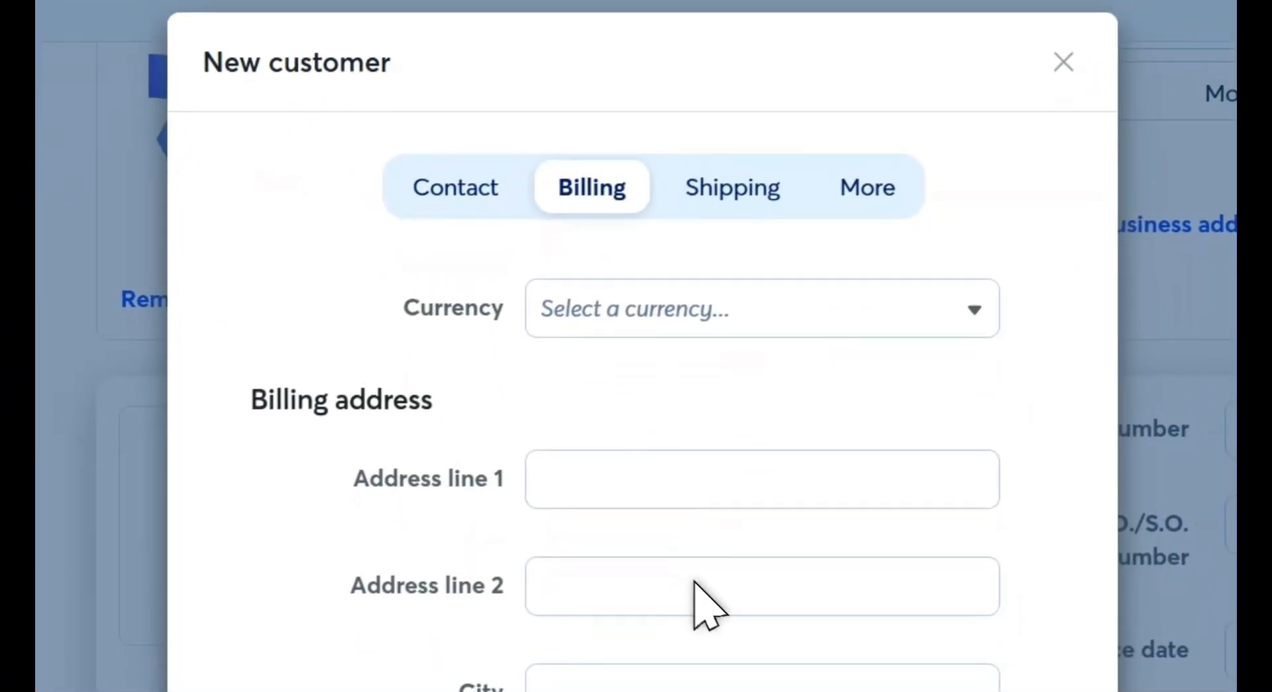
scroll(680, 458, "down", 2)
scroll(676, 448, "up", 3)
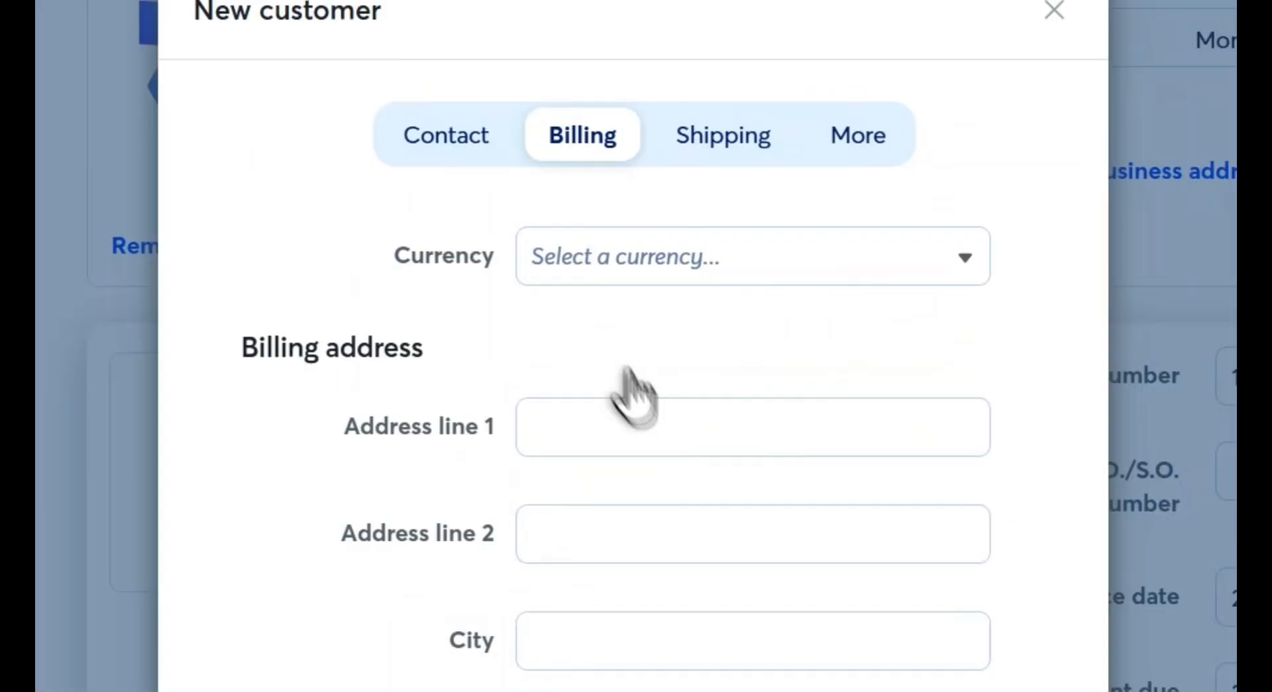
left_click(487, 136)
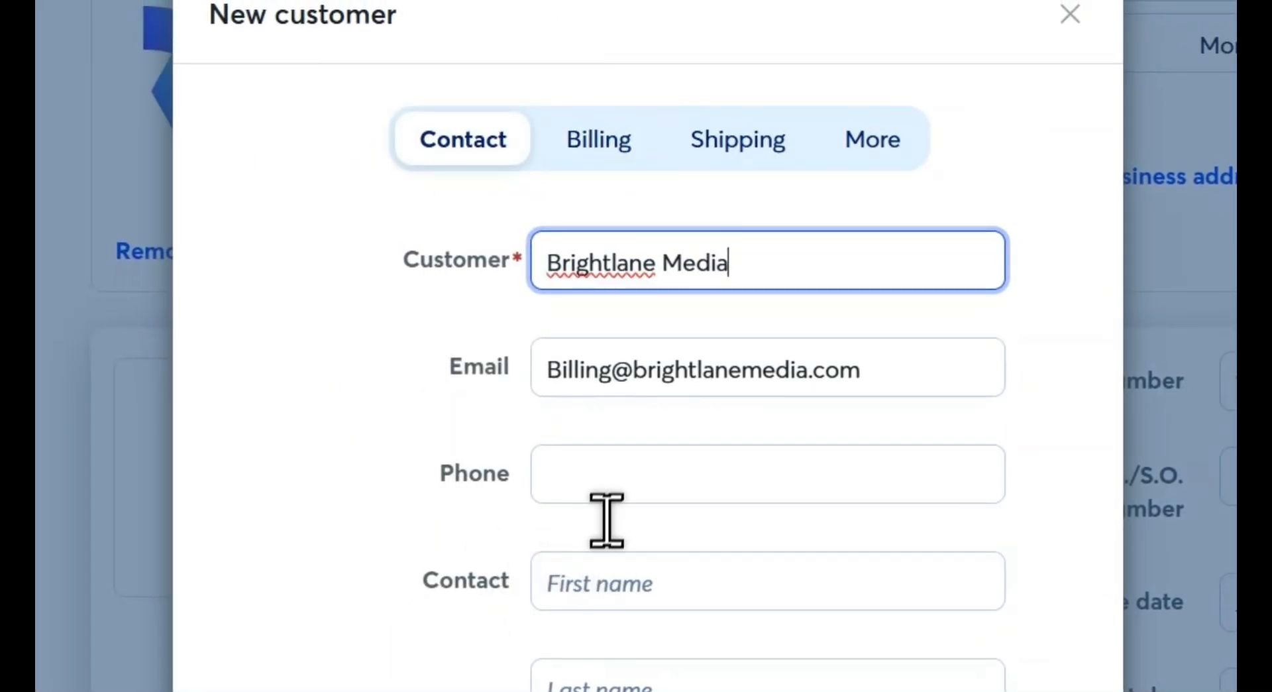
left_click(578, 583)
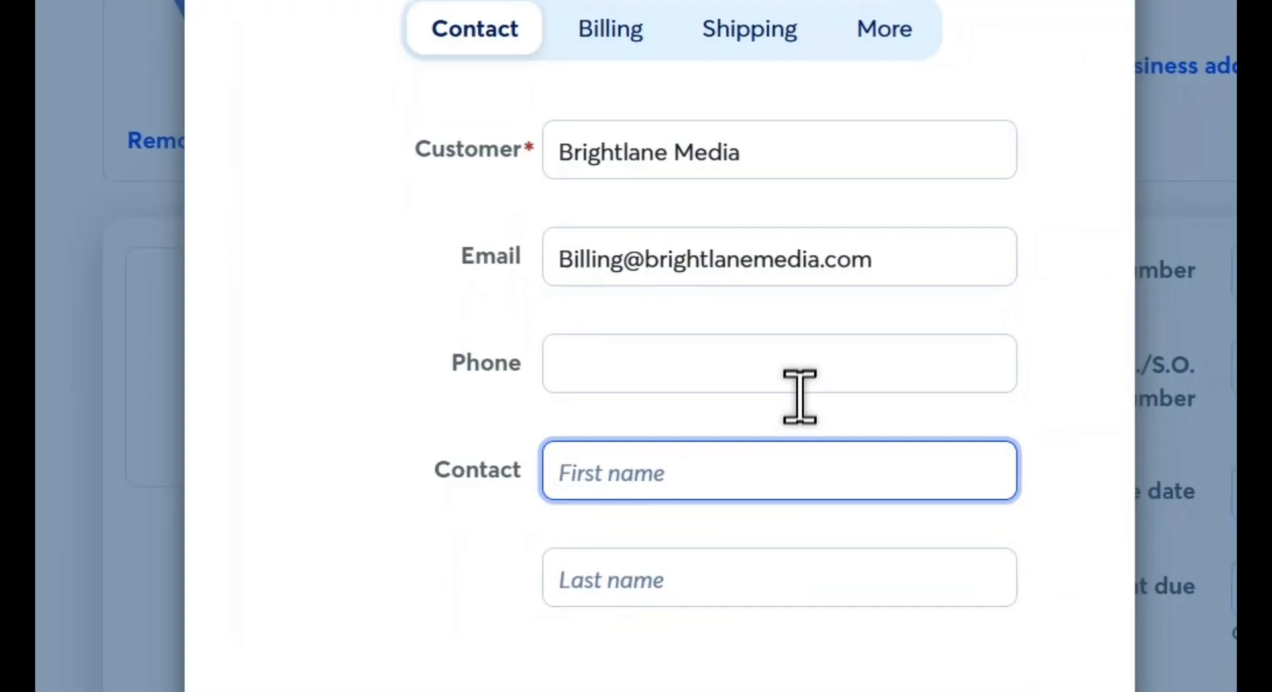
left_click(910, 40)
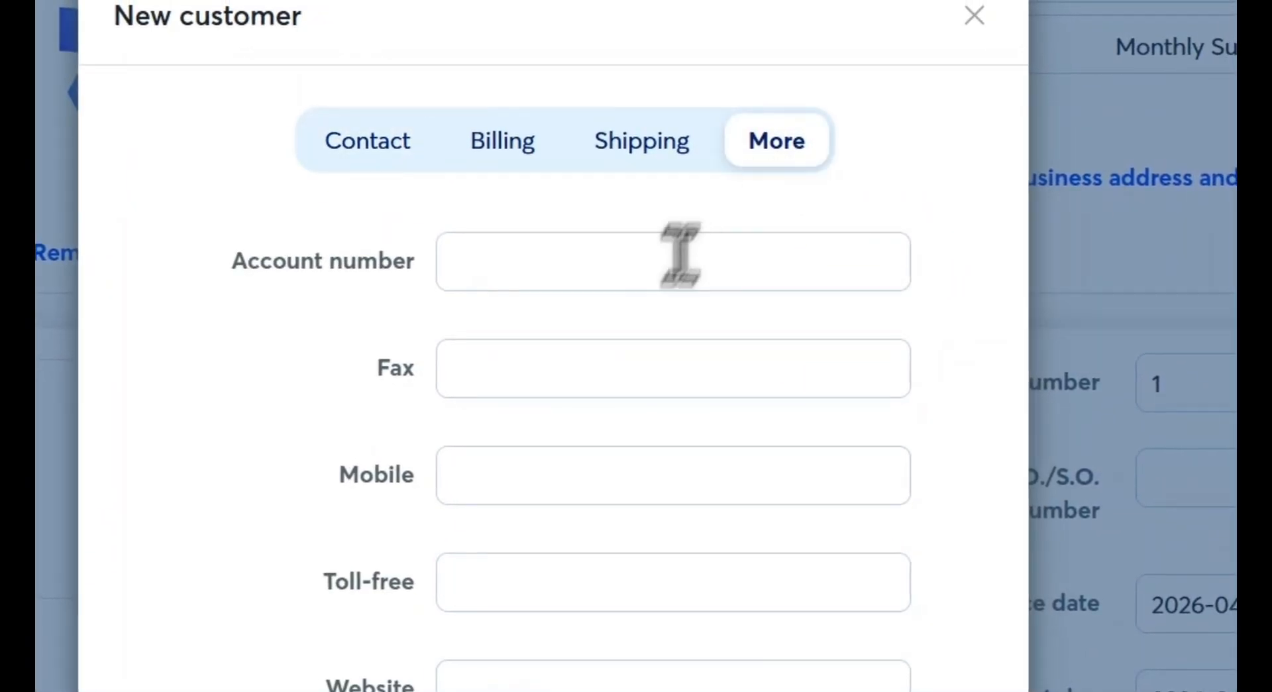
scroll(646, 567, "down", 2)
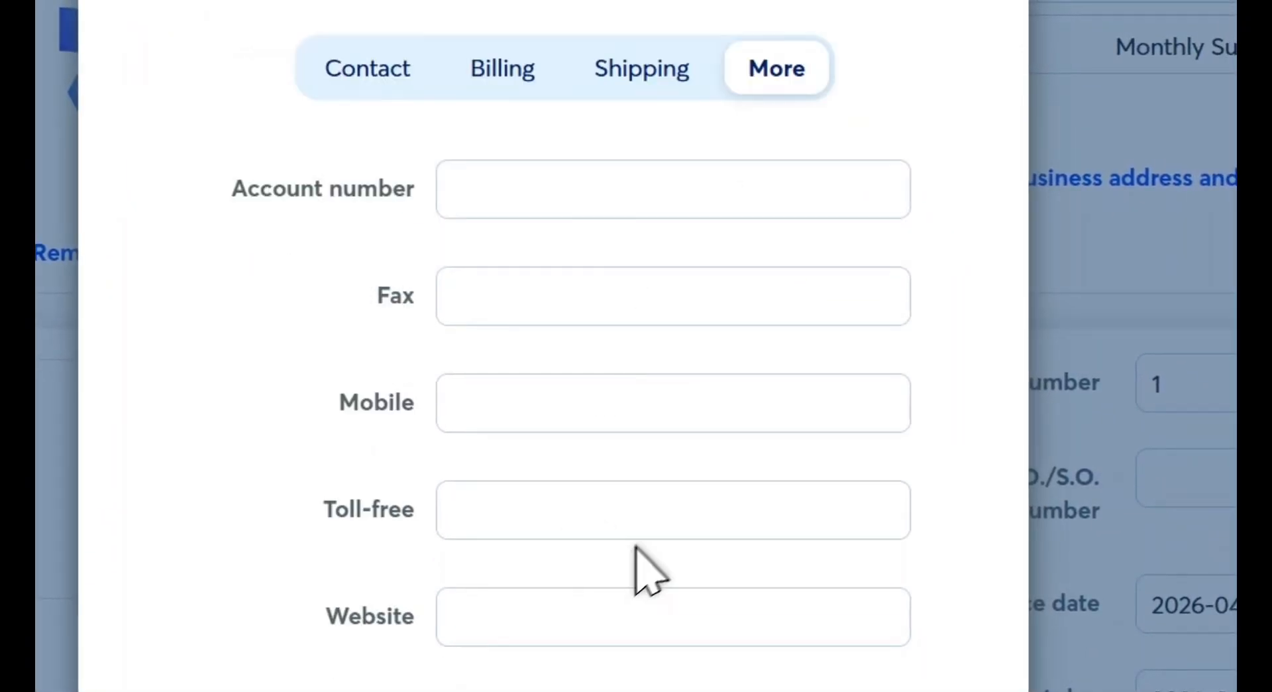
left_click(489, 669)
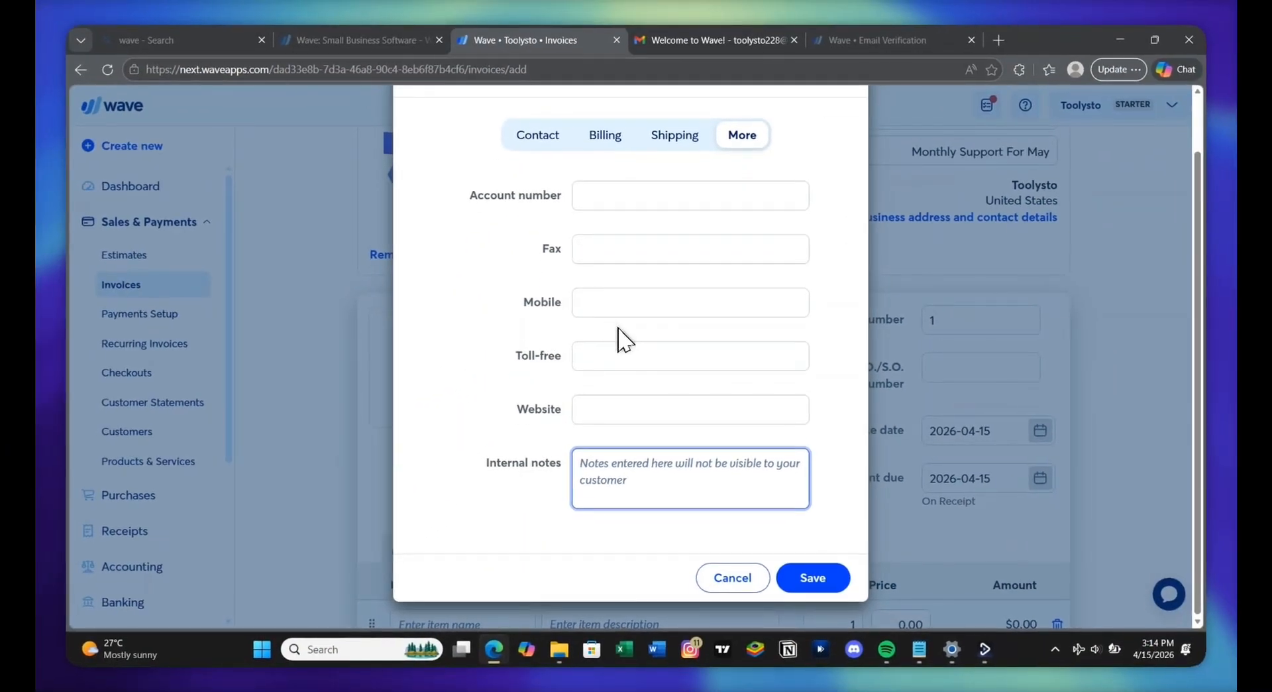
scroll(626, 340, "up", 1)
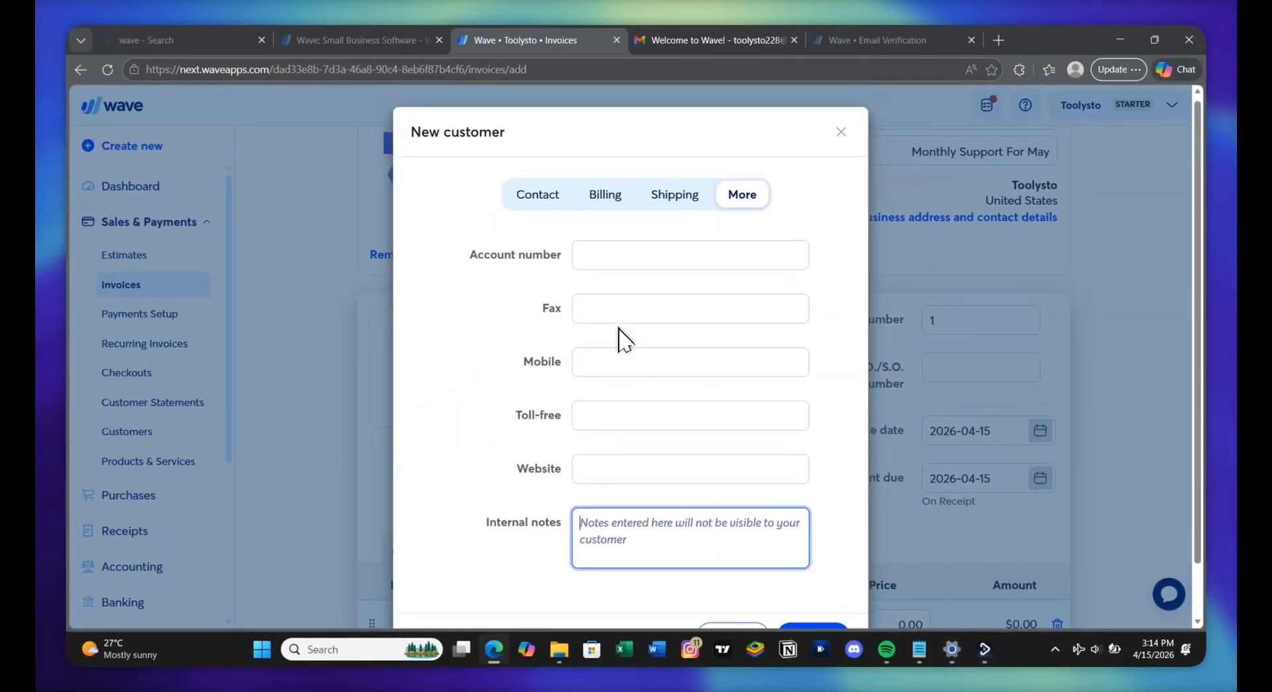
scroll(626, 341, "down", 1)
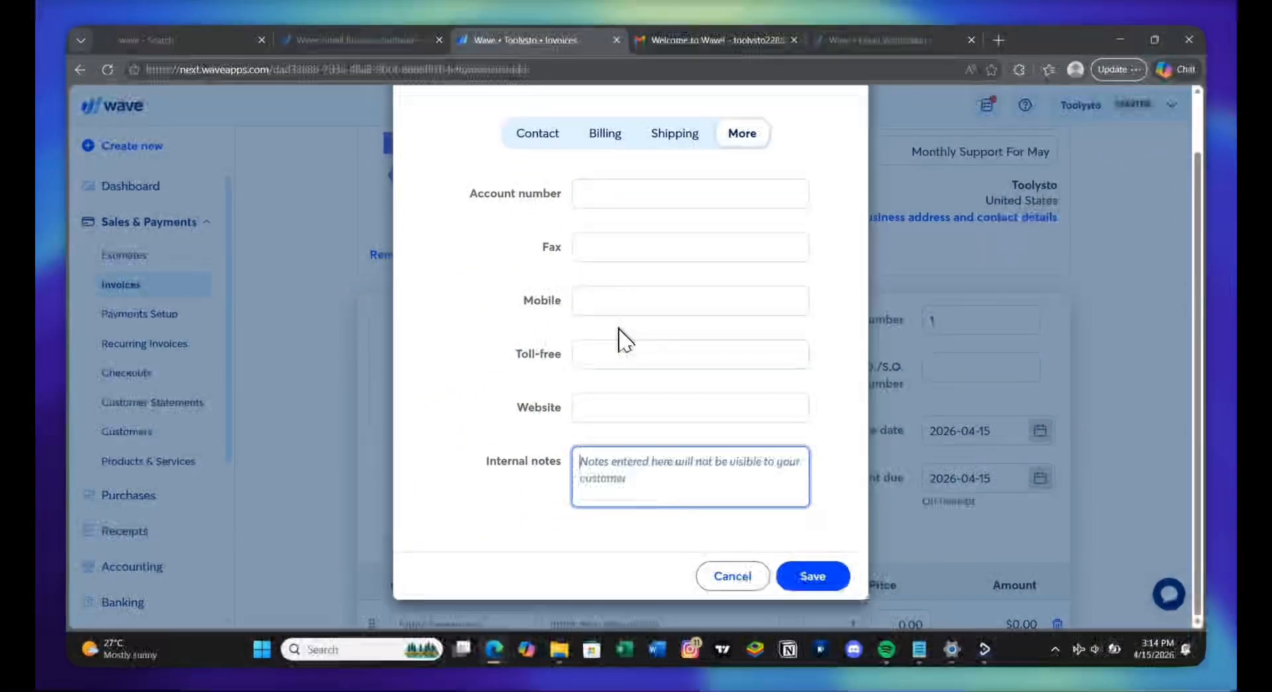
scroll(620, 340, "up", 1)
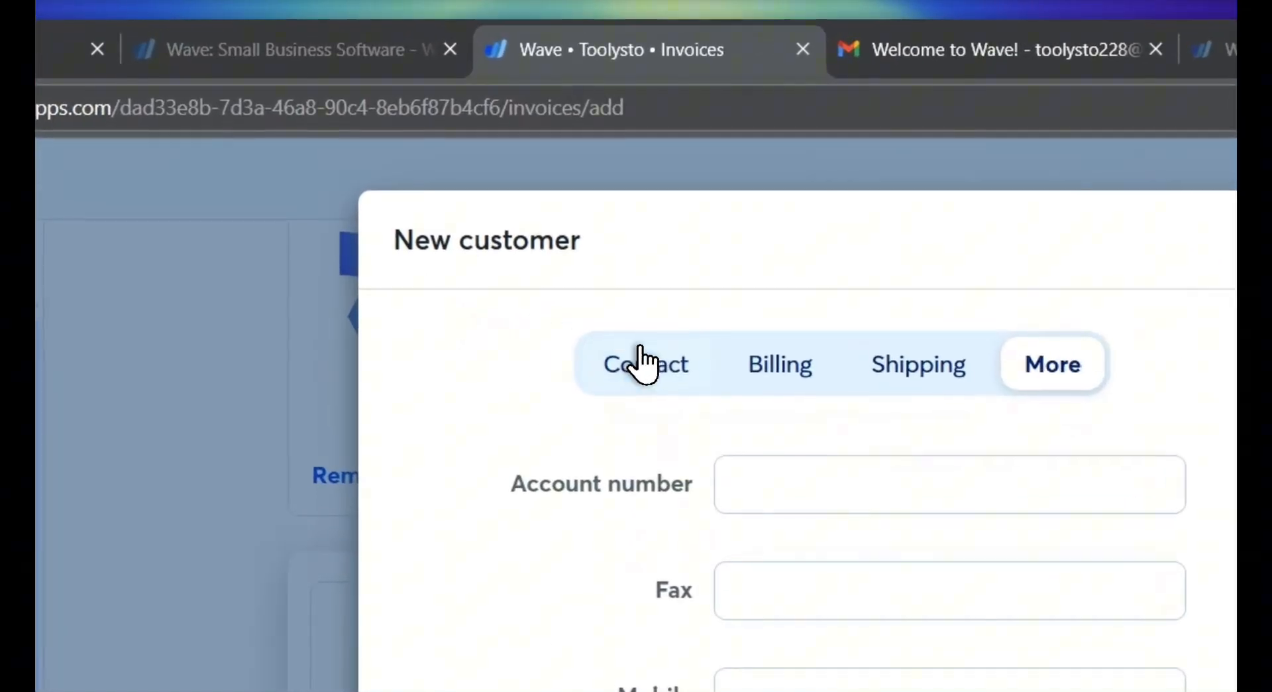
- Recheck contact and extra details, then save Brightlane Media as the invoice customer
left_click(537, 198)
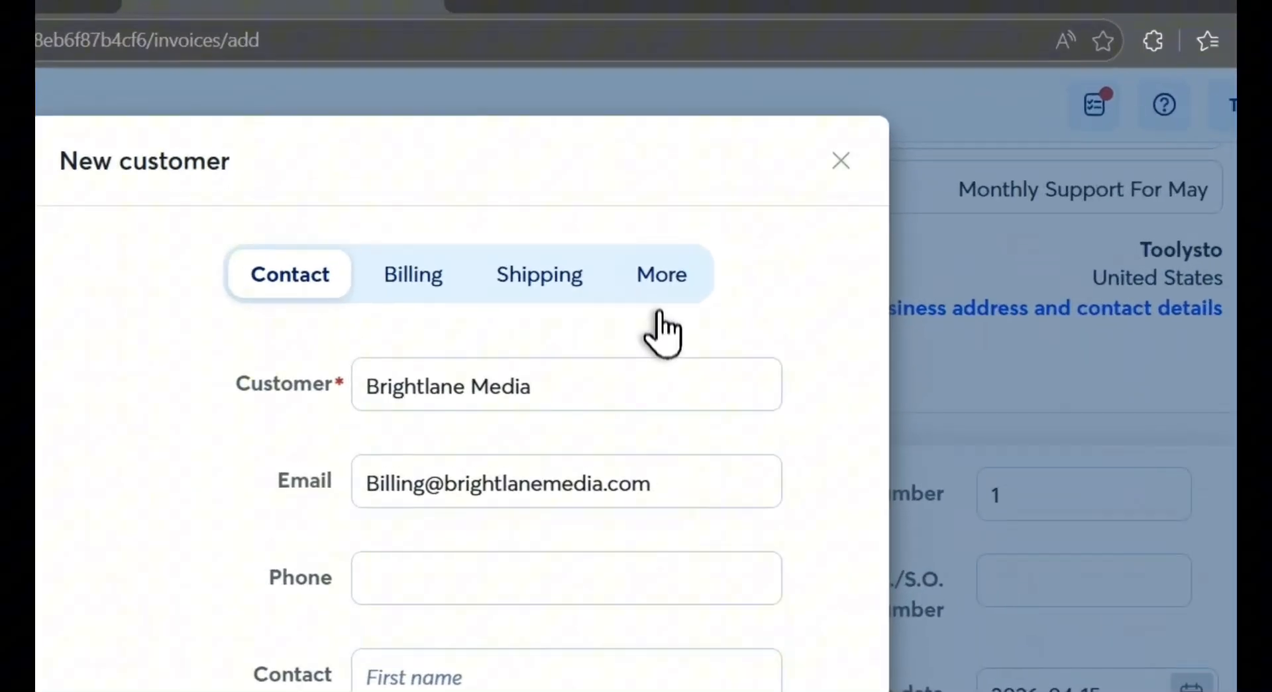
left_click(748, 198)
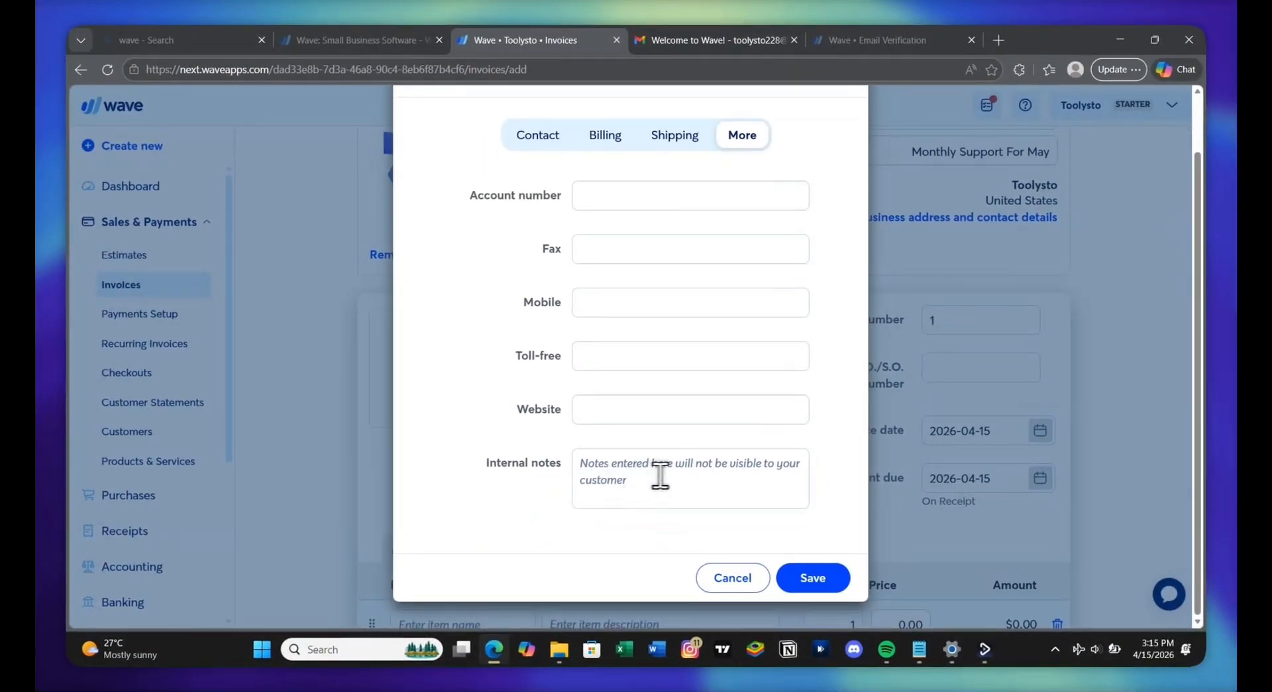
scroll(701, 473, "up", 1)
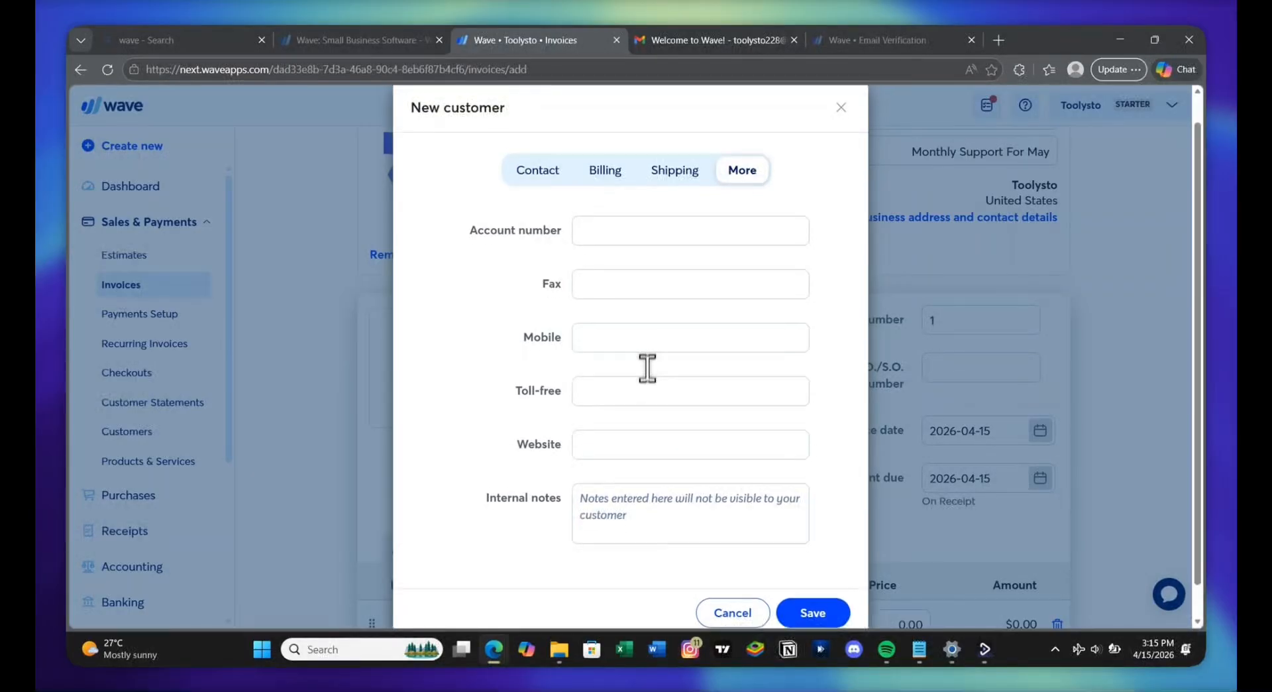
scroll(647, 375, "up", 1)
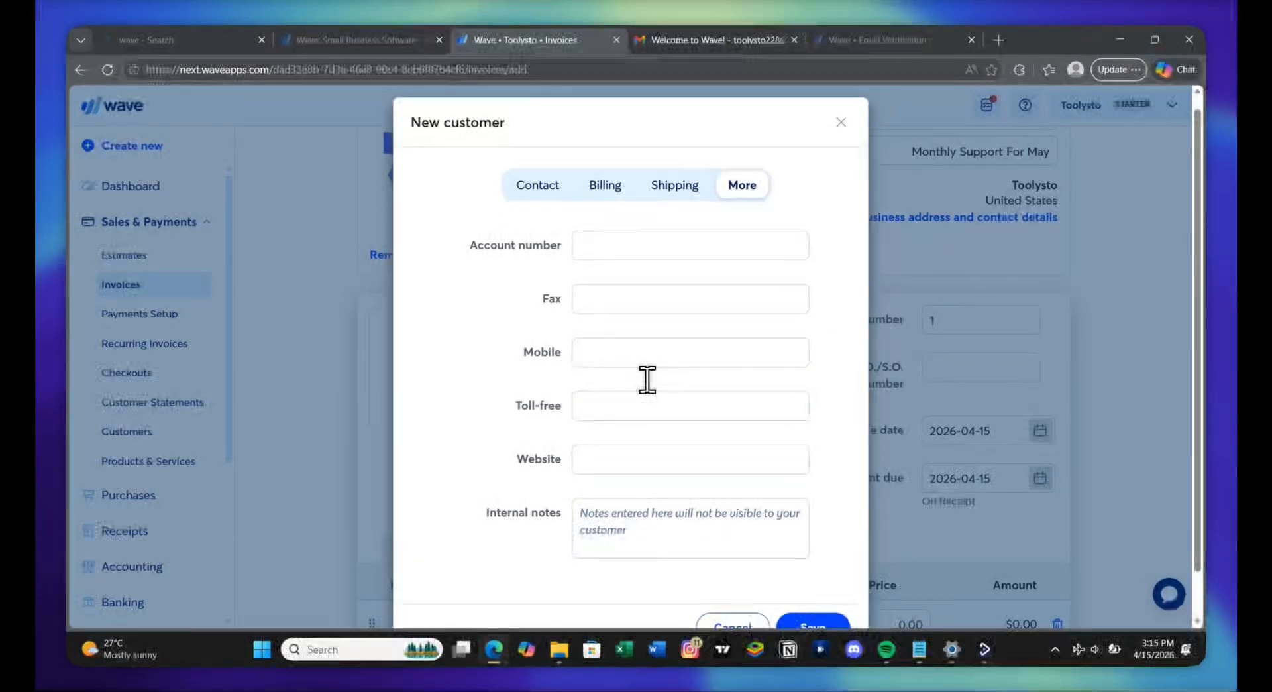
scroll(648, 378, "down", 2)
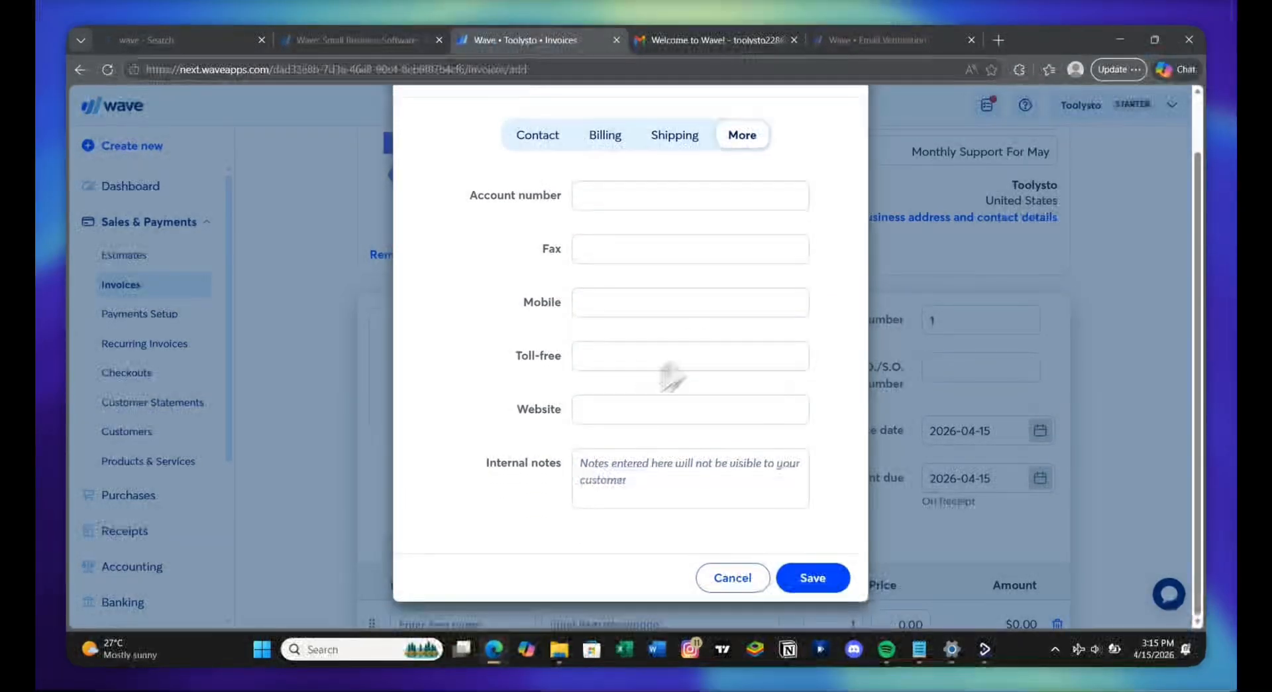
left_click(647, 462)
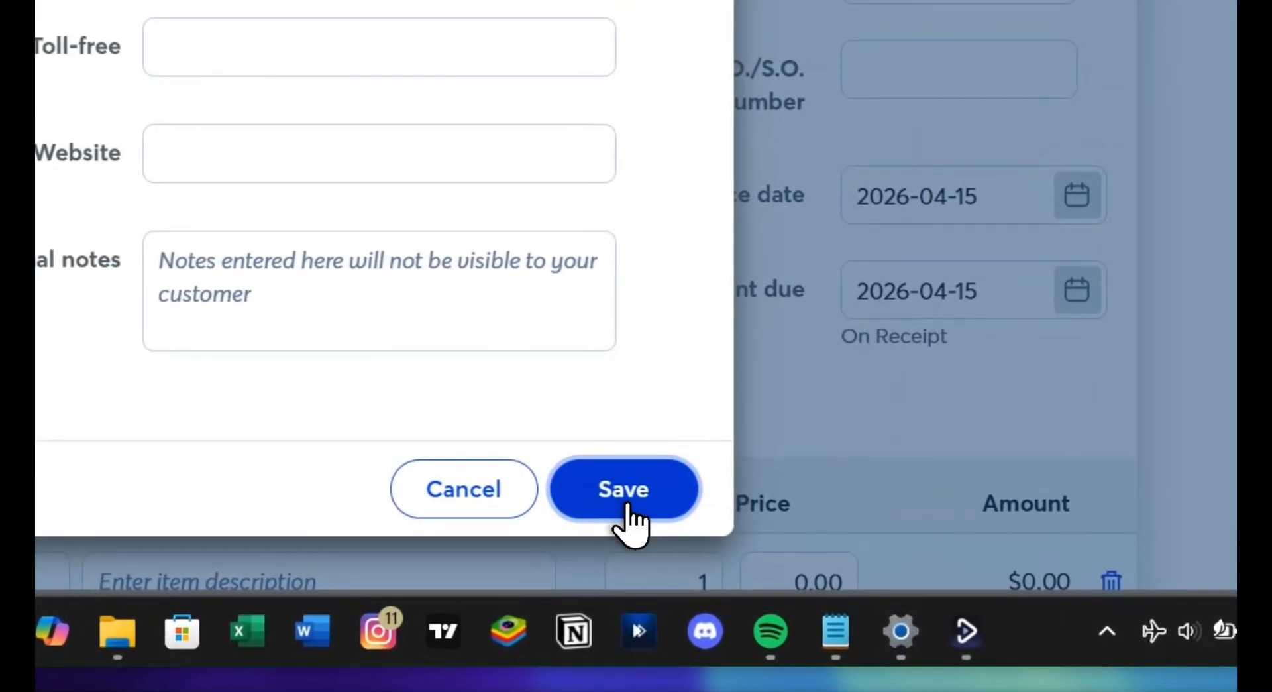
left_click(774, 563)
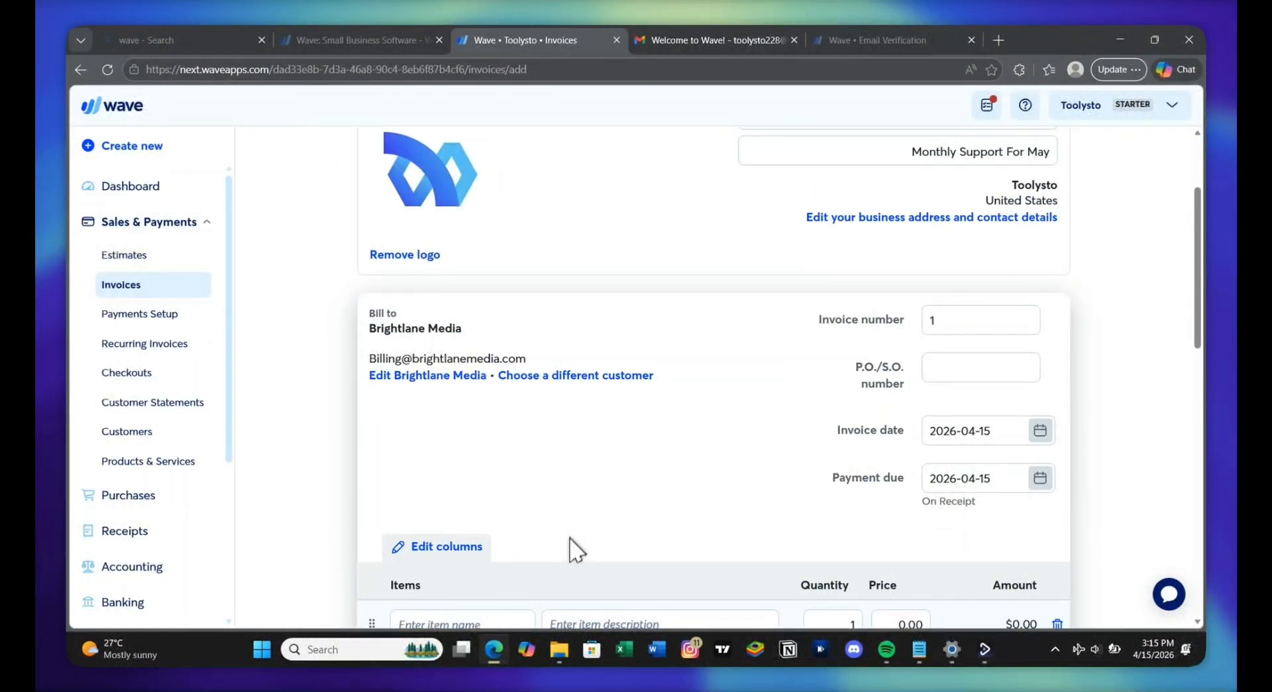
scroll(570, 538, "down", 3)
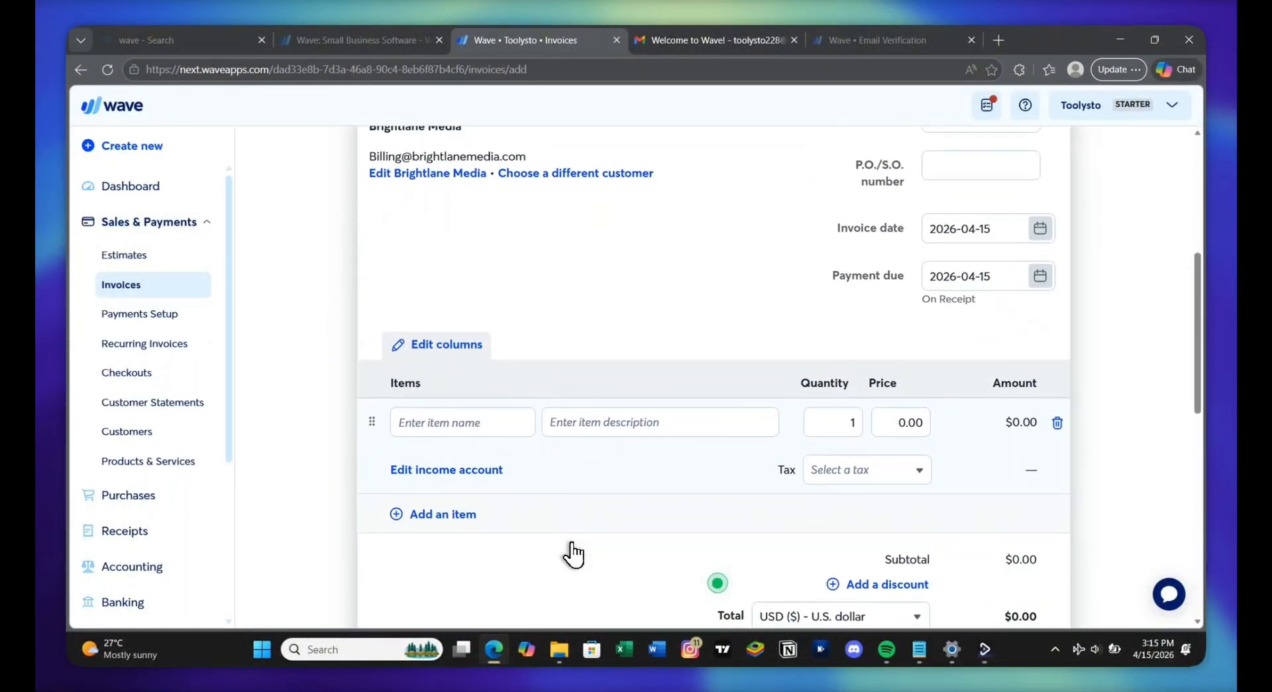
scroll(573, 553, "up", 1)
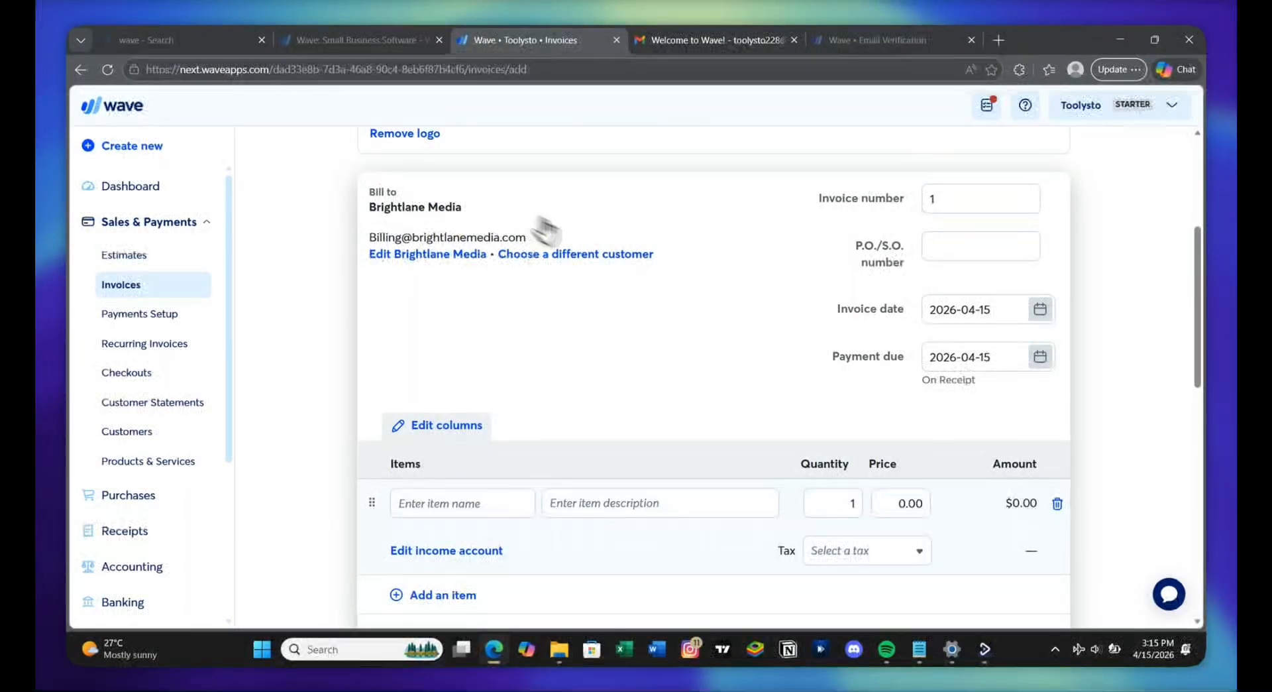
scroll(562, 298, "up", 1)
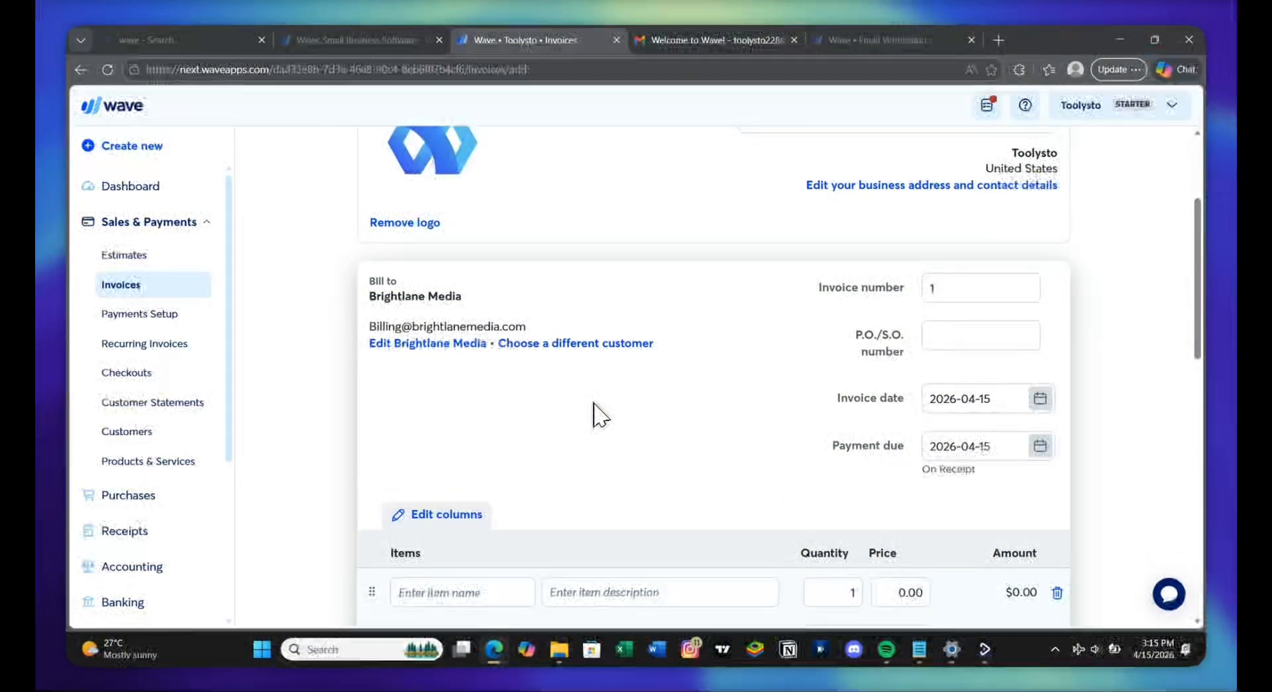
scroll(594, 406, "down", 1)
scroll(596, 411, "down", 3)
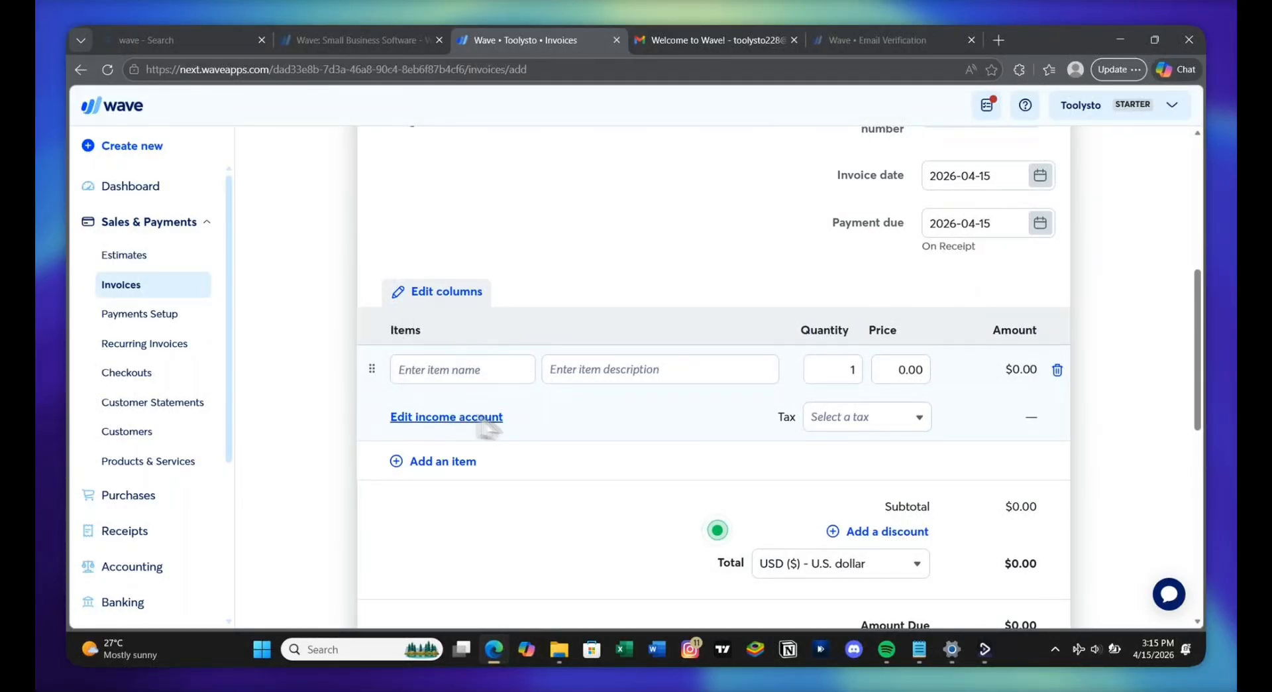
scroll(574, 405, "down", 1)
scroll(582, 401, "up", 1)
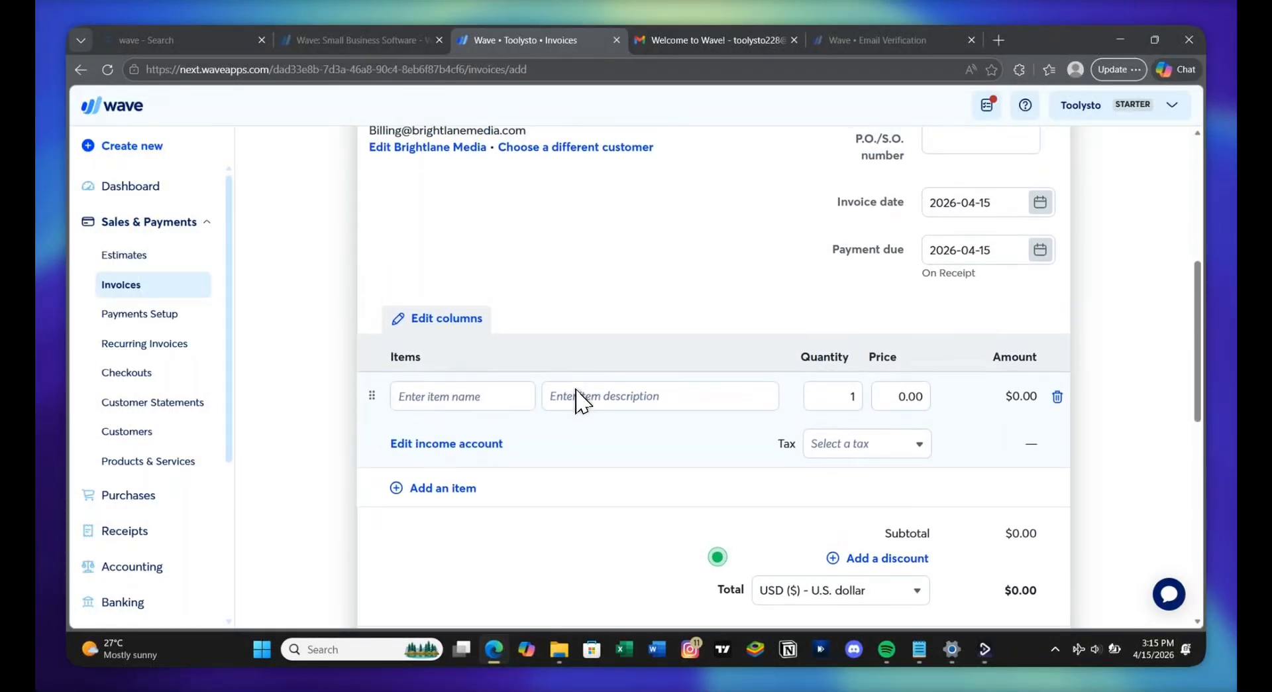
scroll(582, 401, "down", 1)
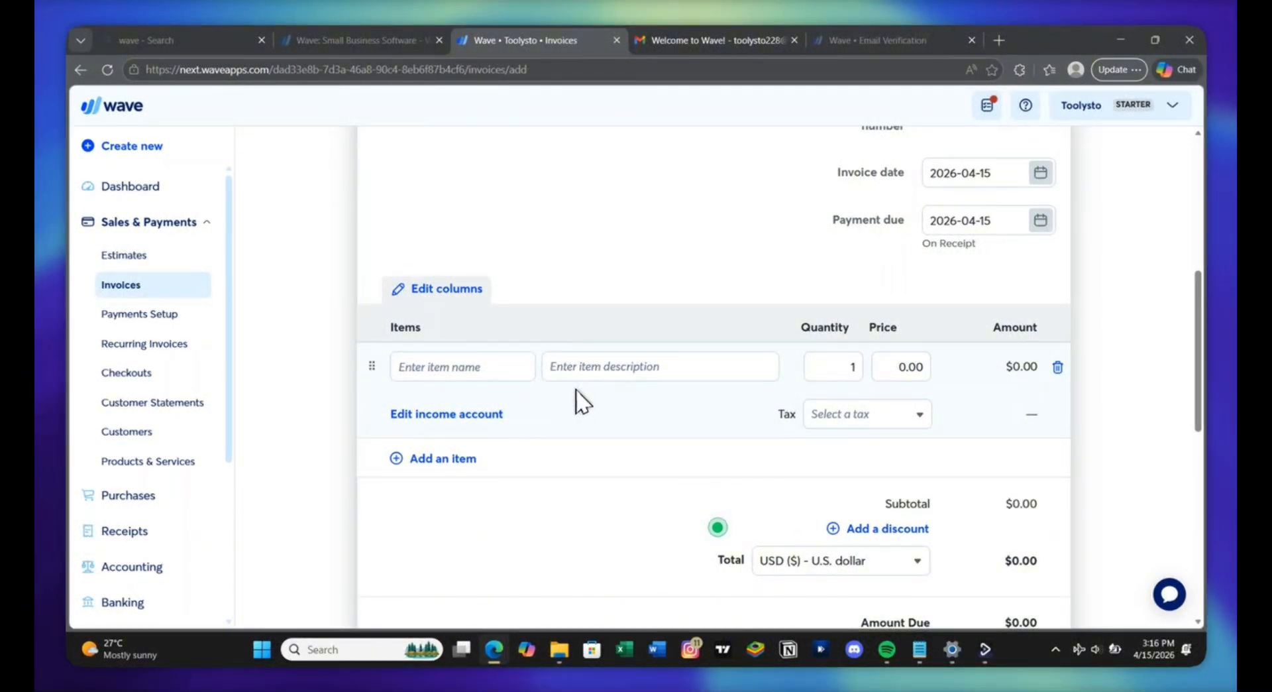
scroll(576, 392, "up", 1)
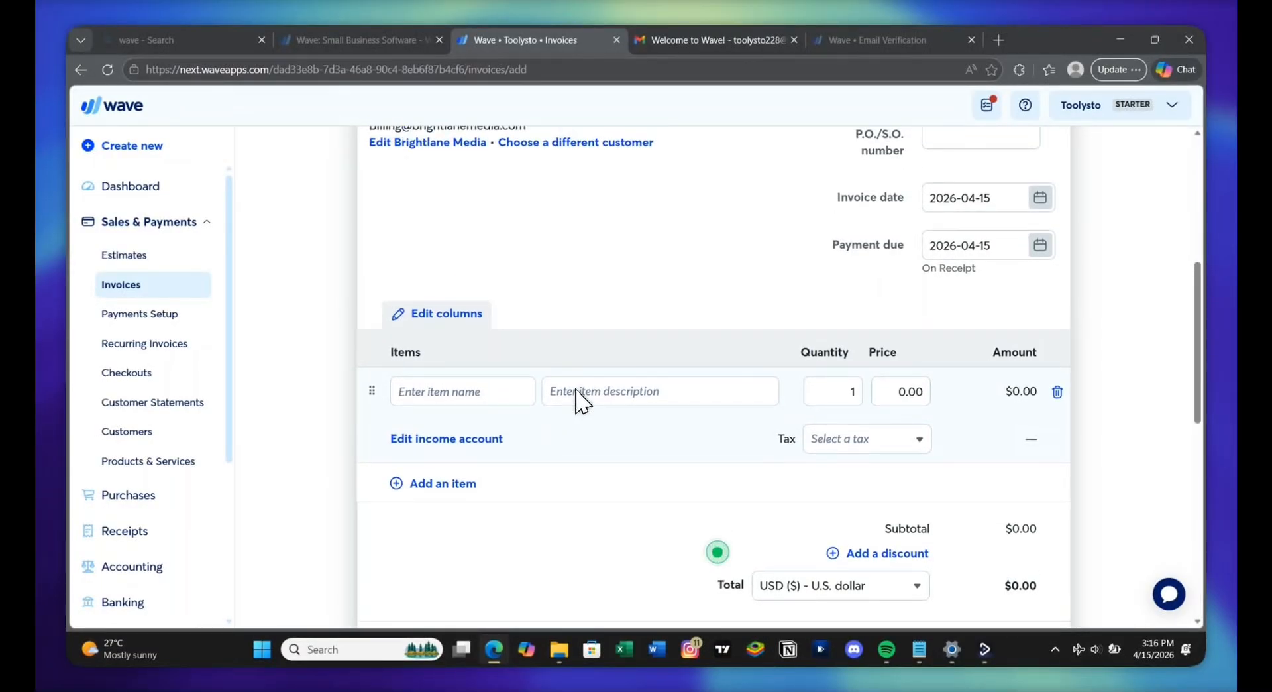
scroll(507, 295, "up", 1)
scroll(507, 301, "up", 2)
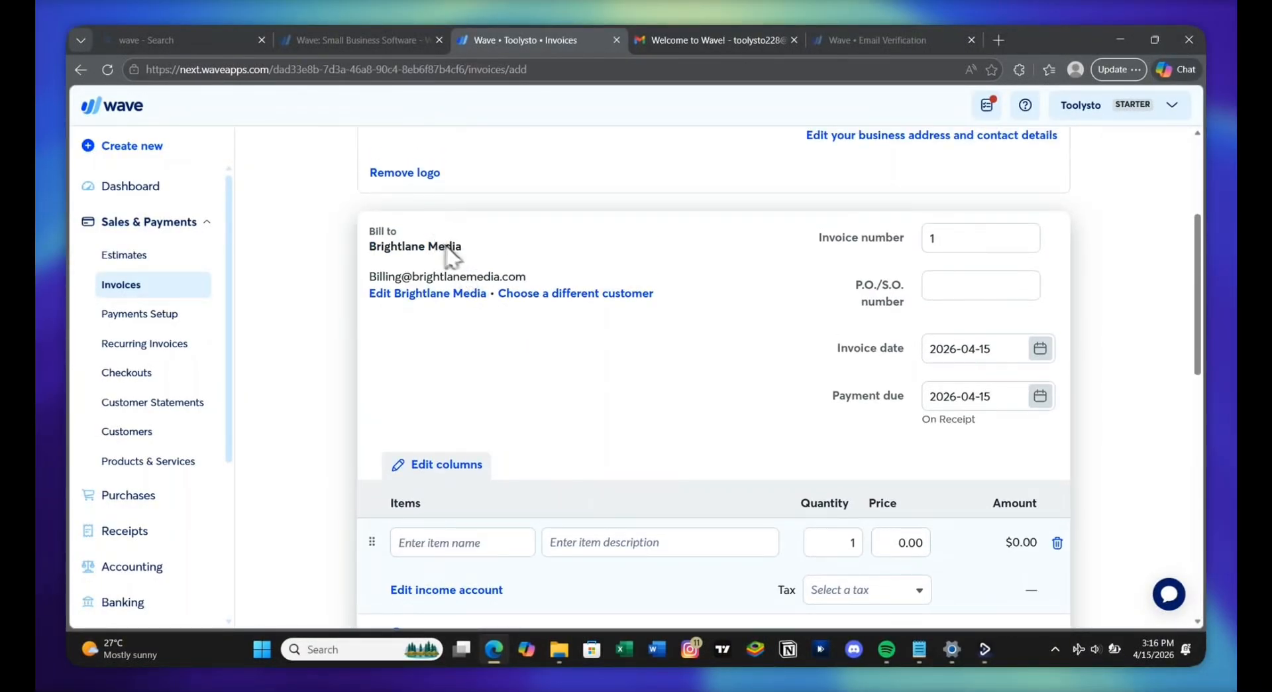
scroll(482, 431, "down", 1)
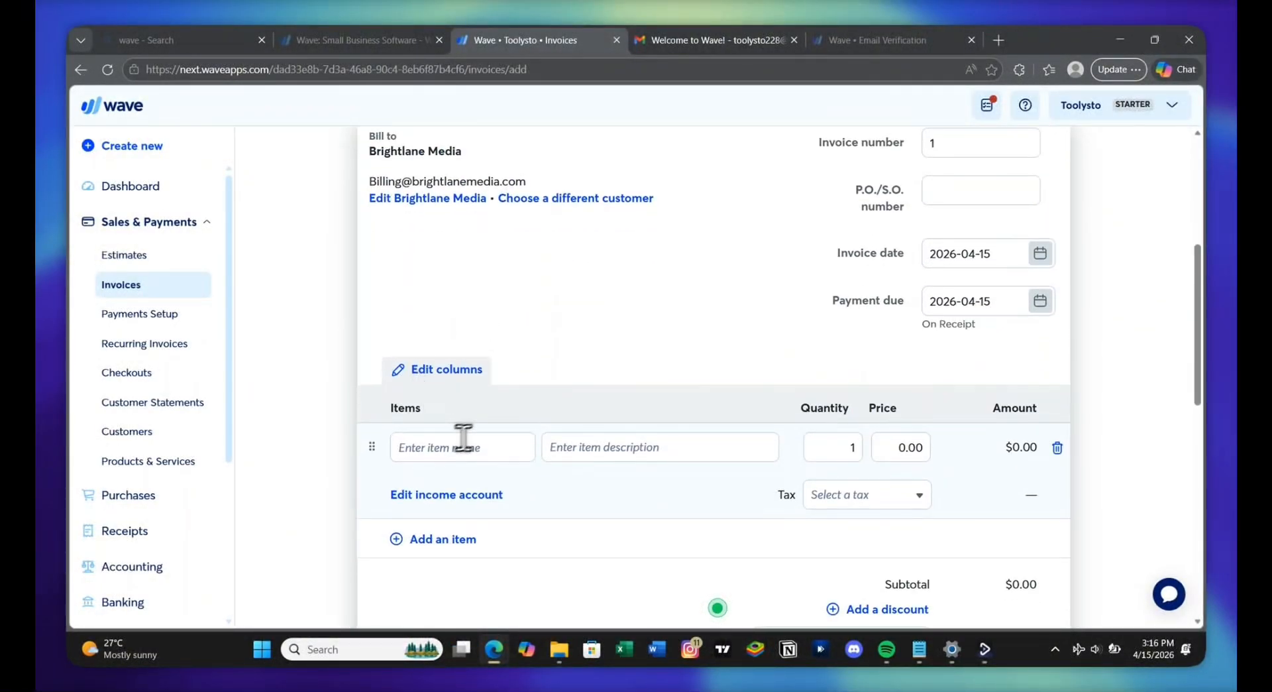
scroll(520, 450, "down", 1)
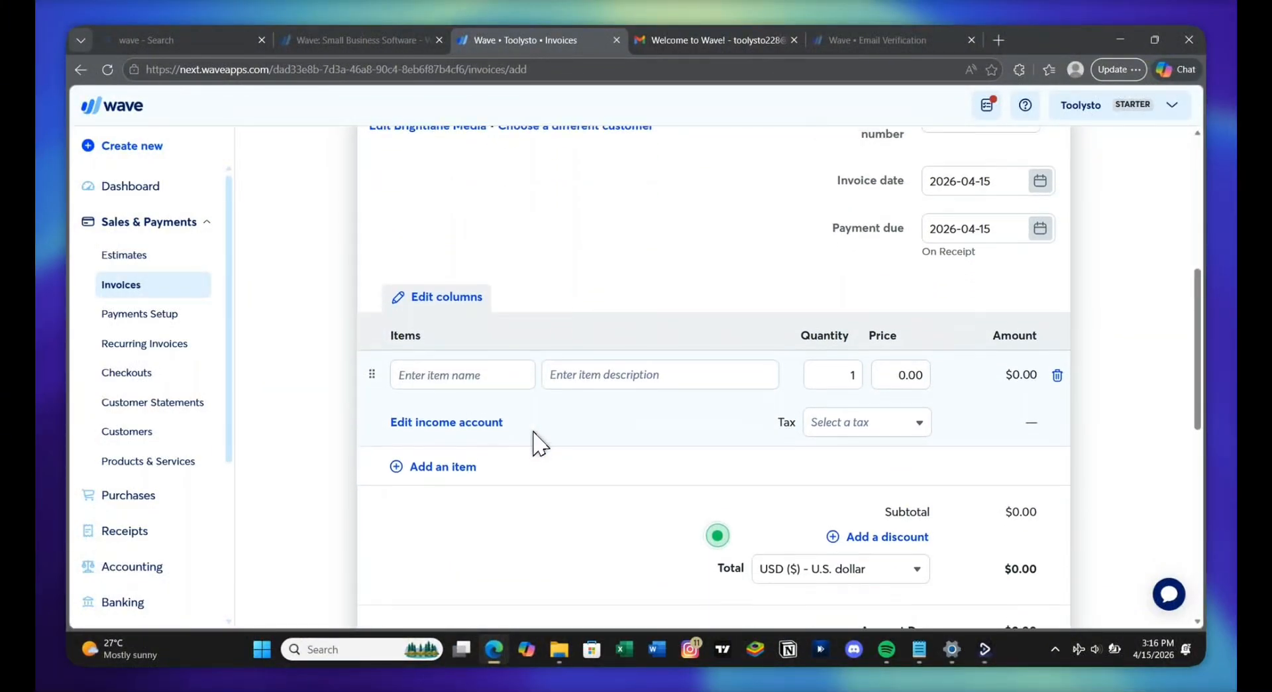
- Name the first line item 'Monthly Support Plan' with description 'Ongoing support, updates and maintennnce for the month.'
left_click(444, 367)
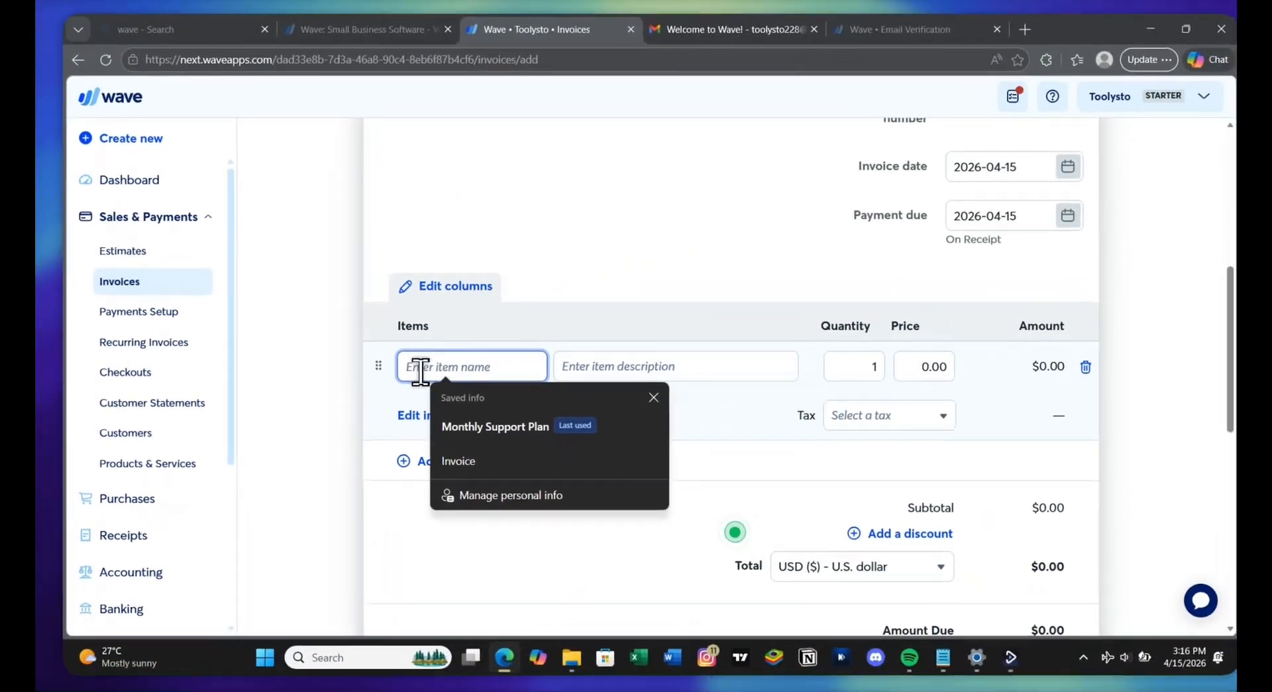
type("Mont")
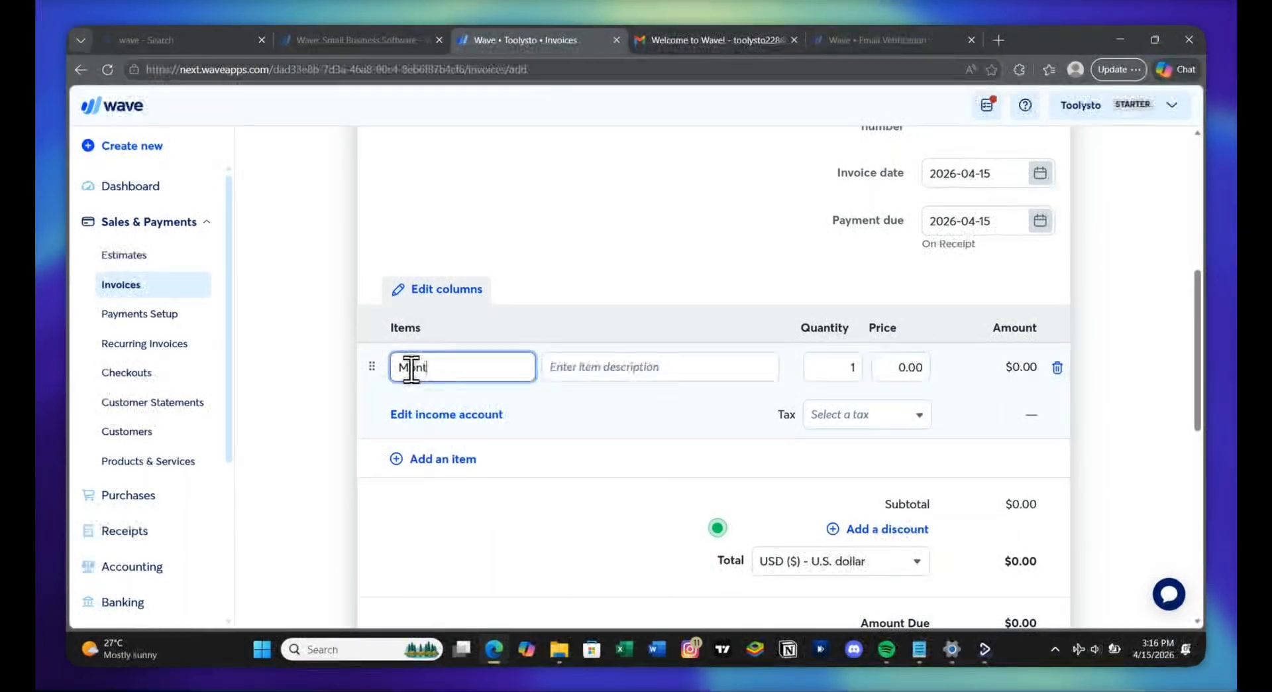
type("hly")
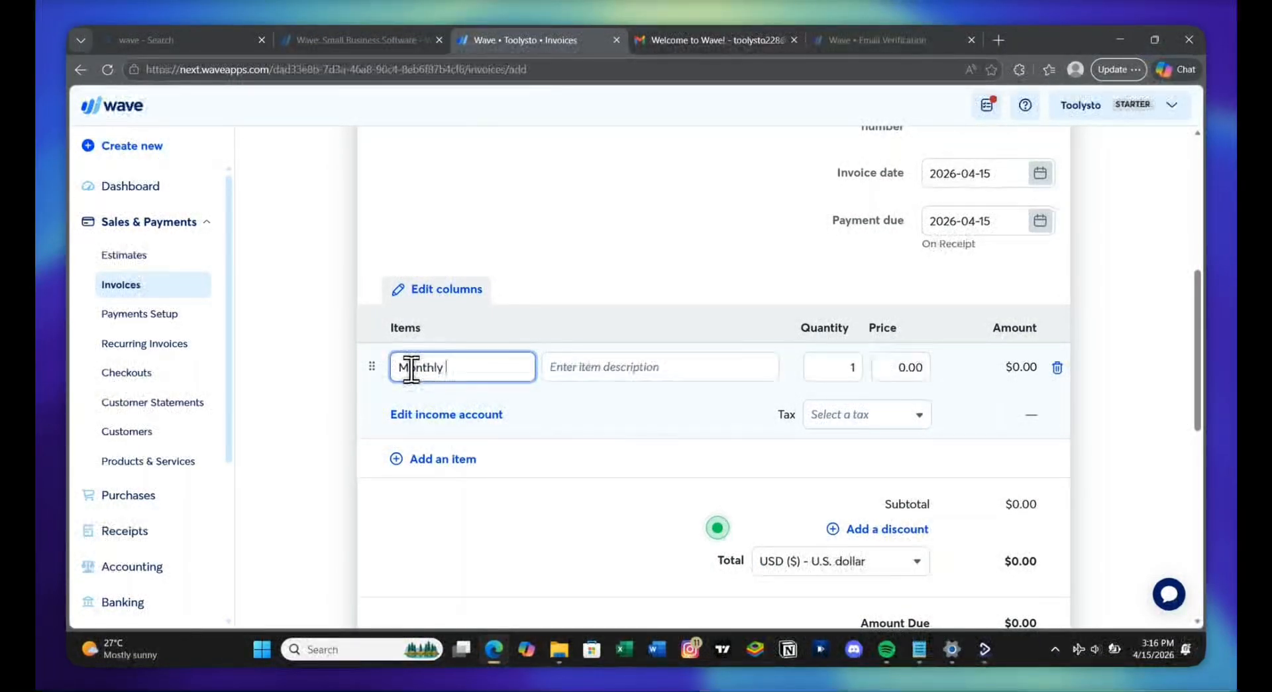
type(" Support Plan")
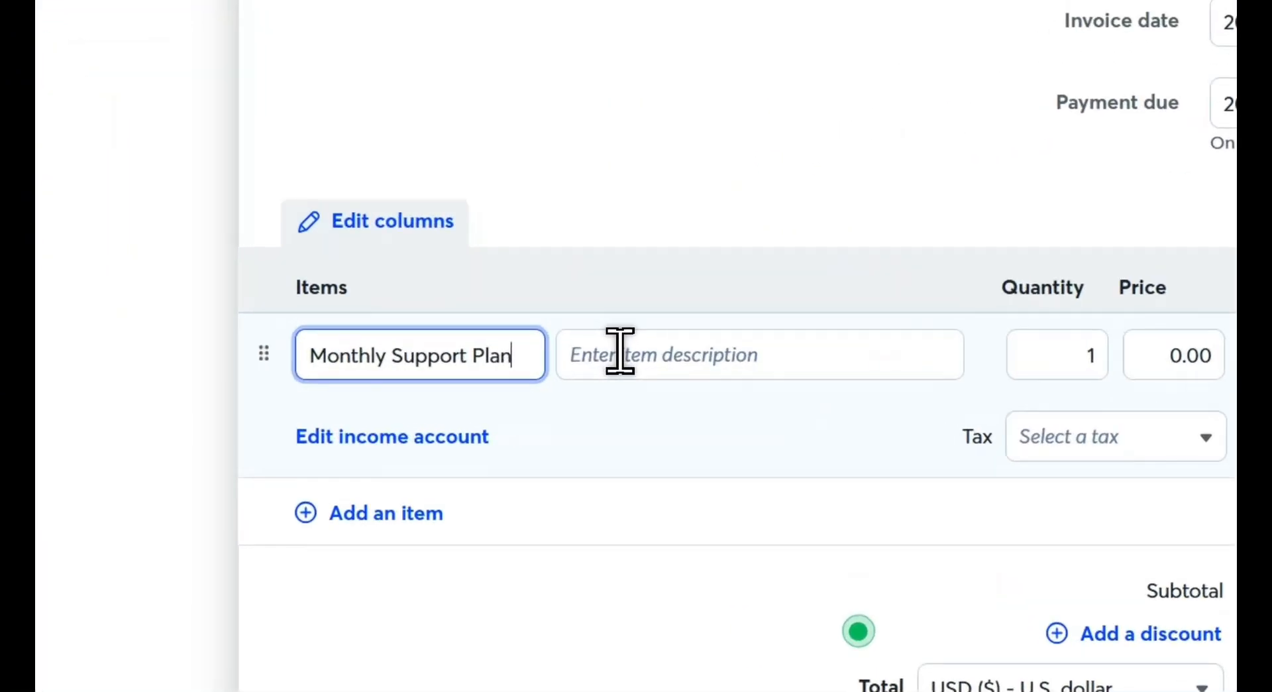
left_click(579, 364)
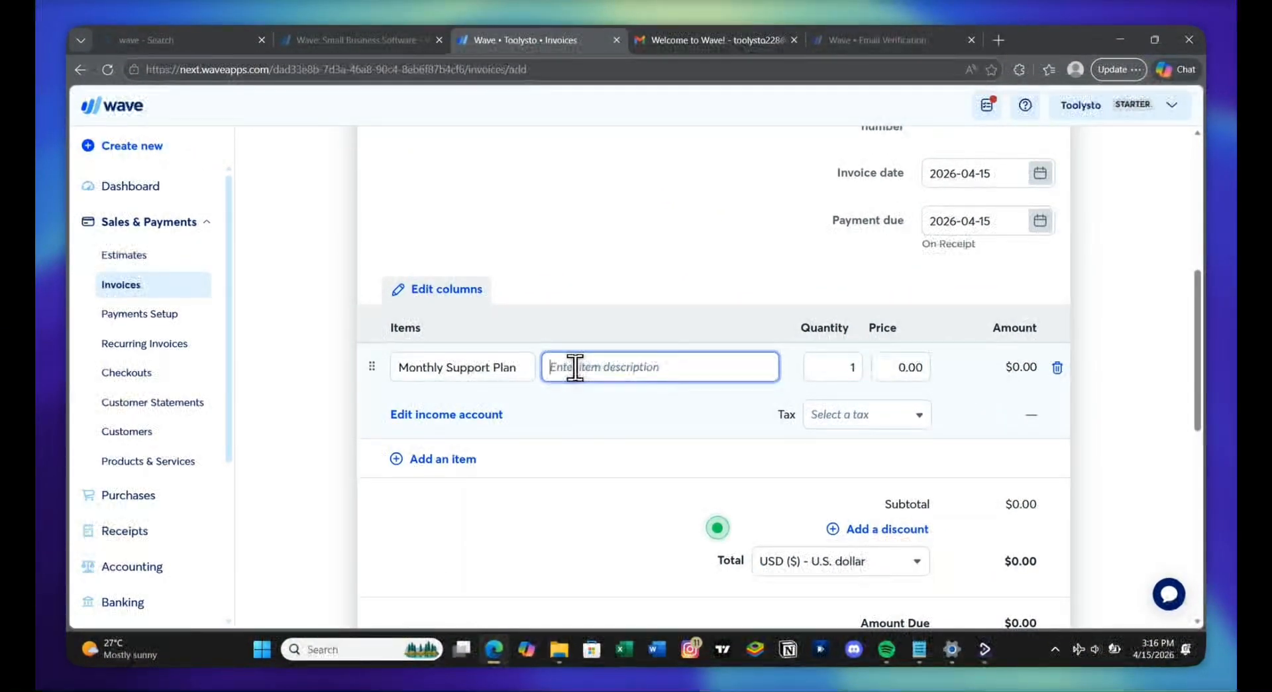
type("Ong")
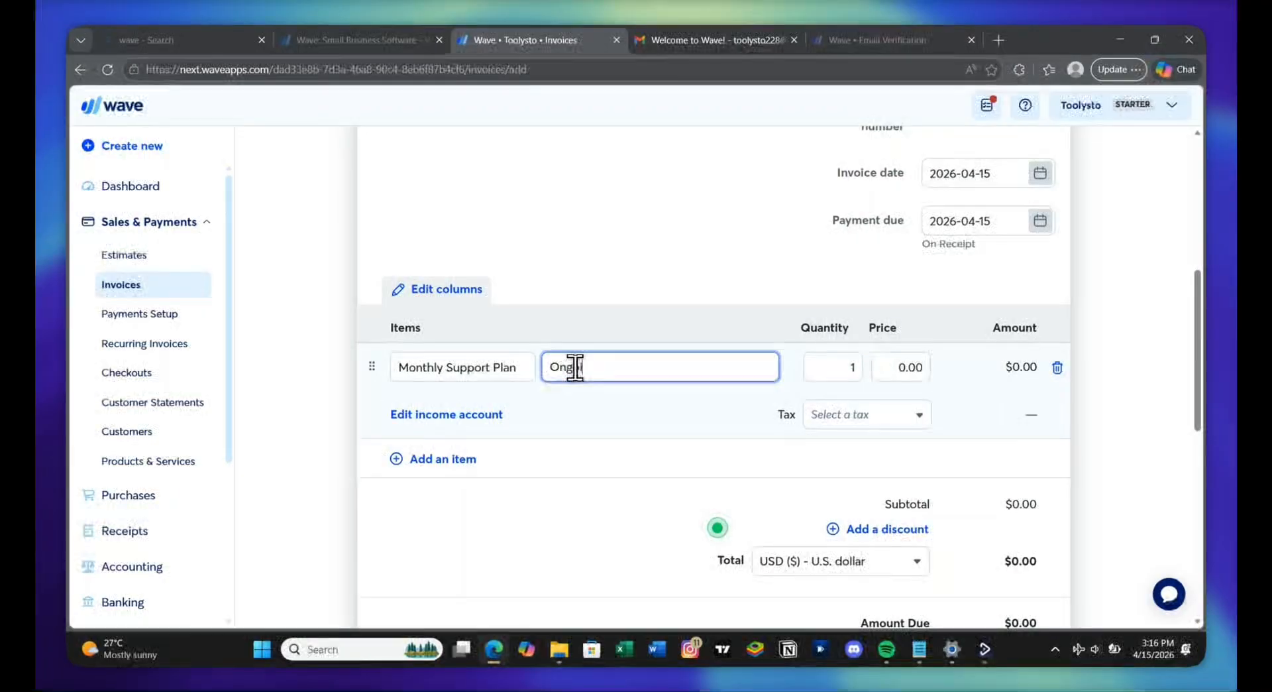
type("oing support, updates a")
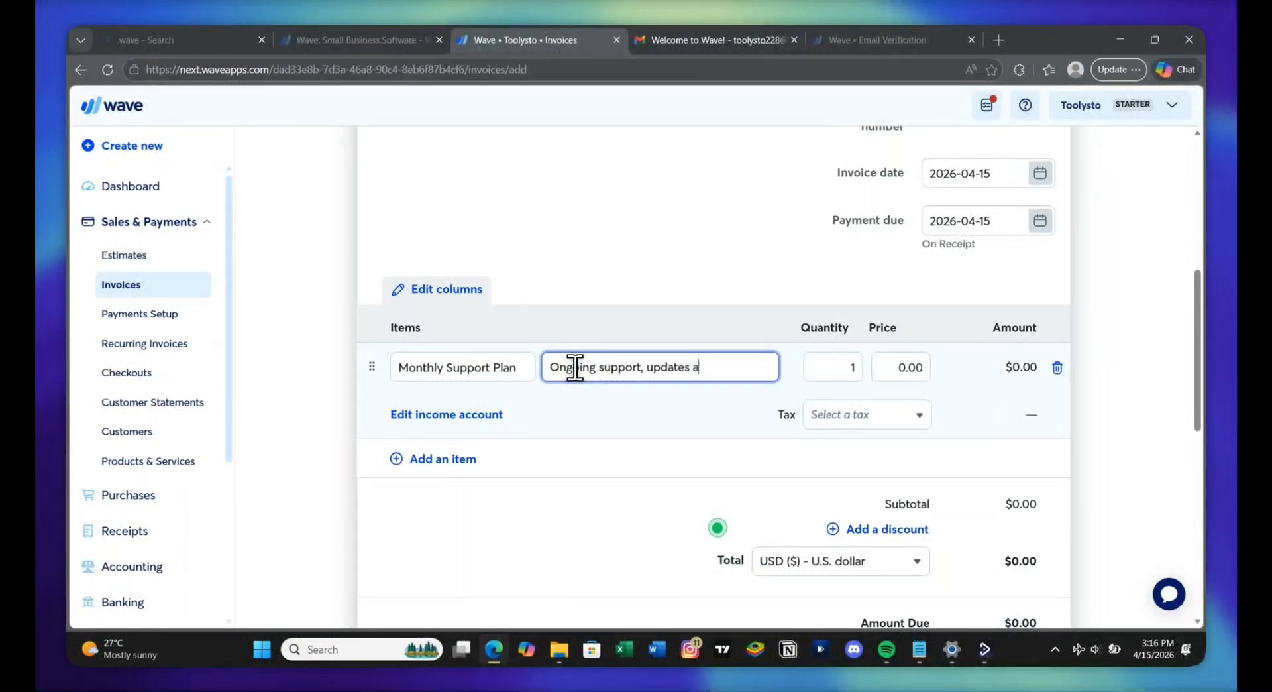
type("nd maintenna")
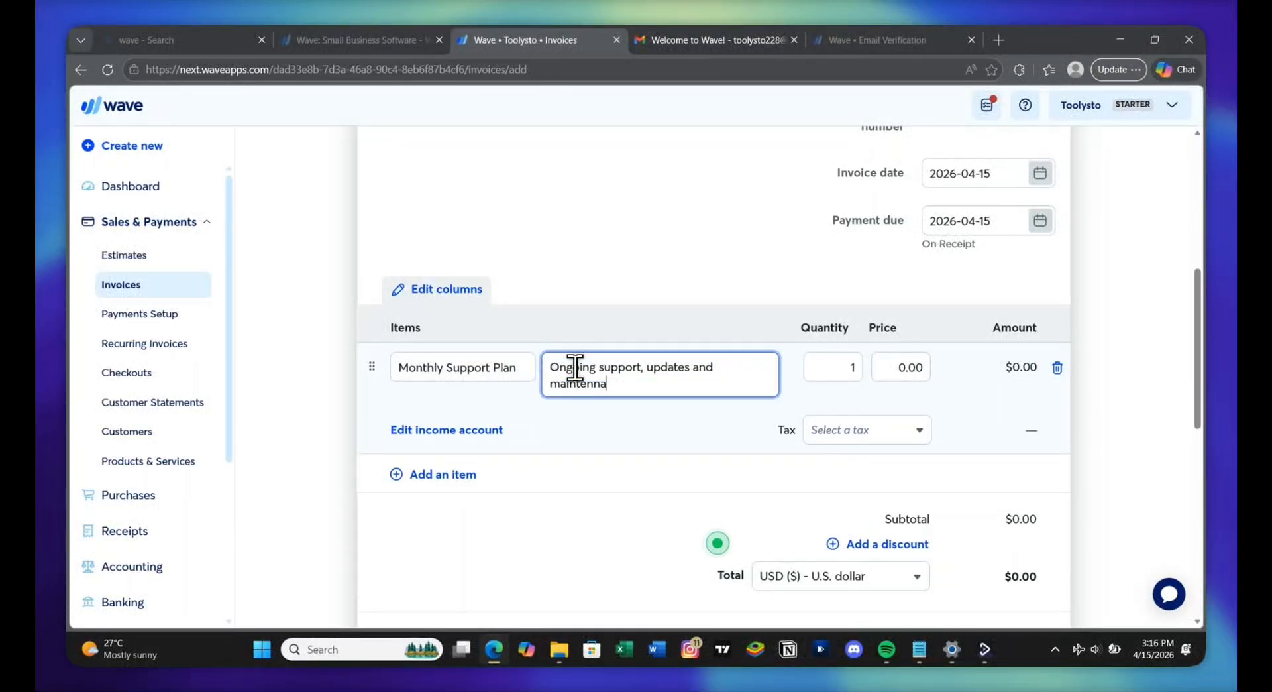
key("BackSpace")
key("BackSpace")
type("ance for the")
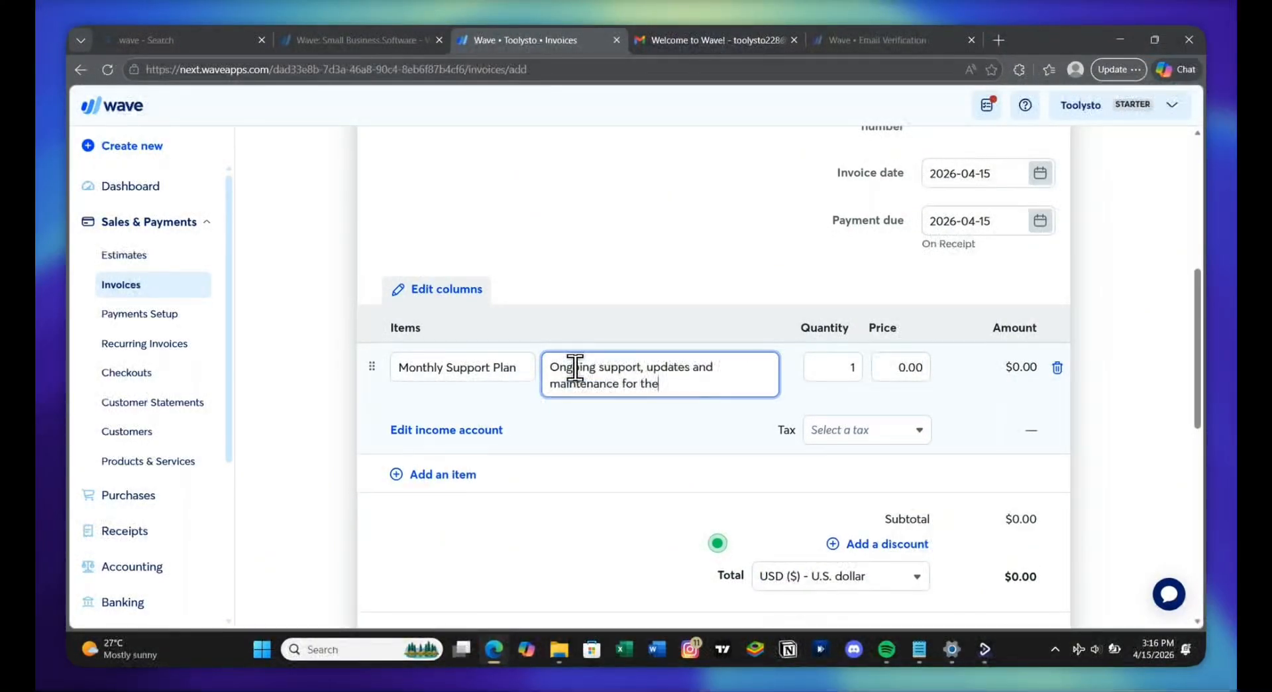
type(" month.")
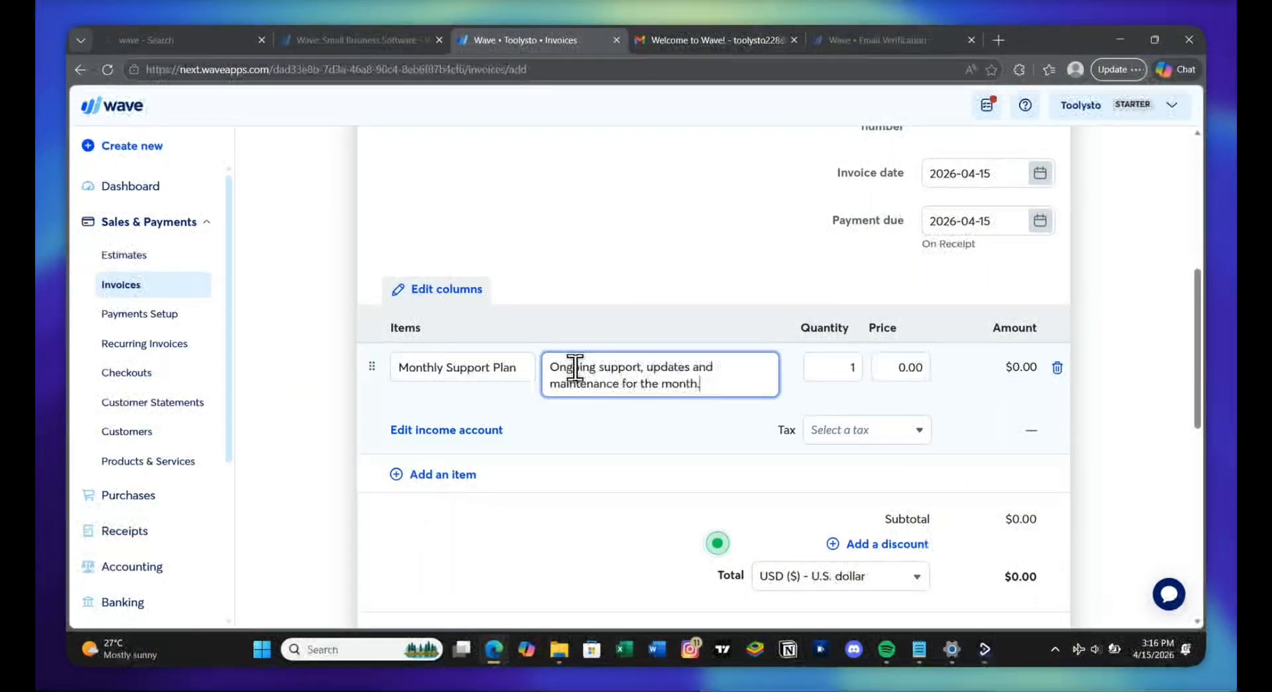
left_click(680, 429)
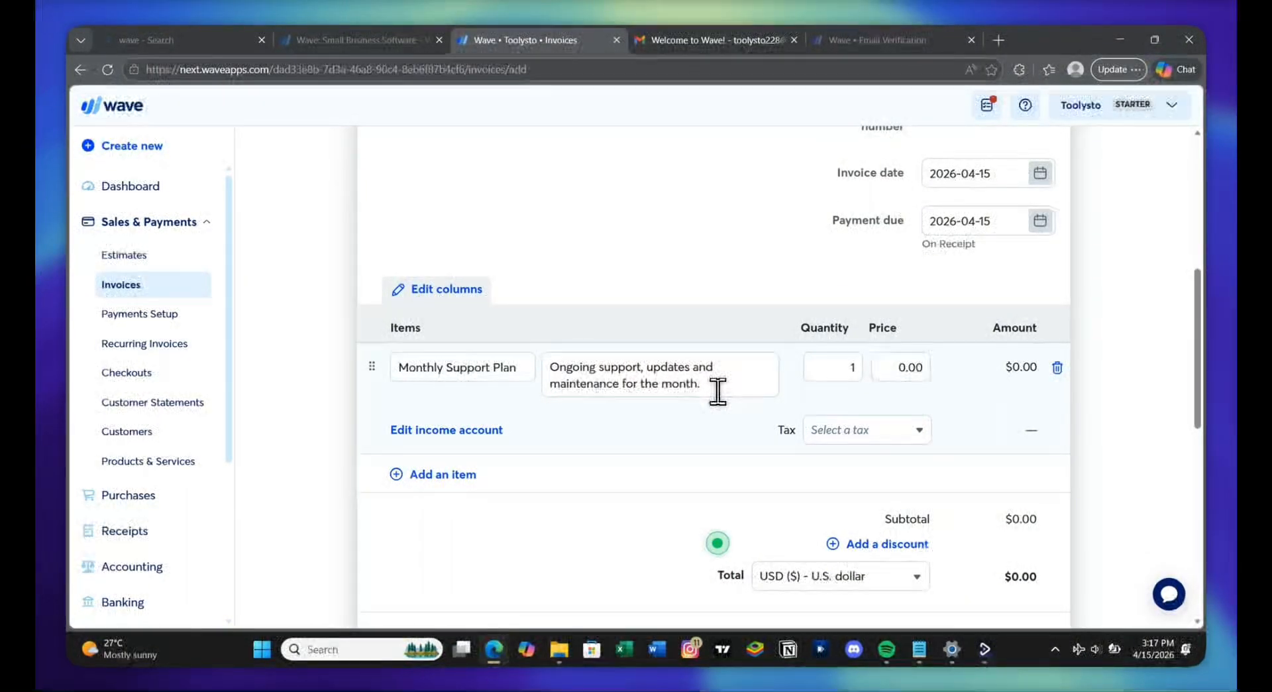
scroll(701, 405, "up", 1)
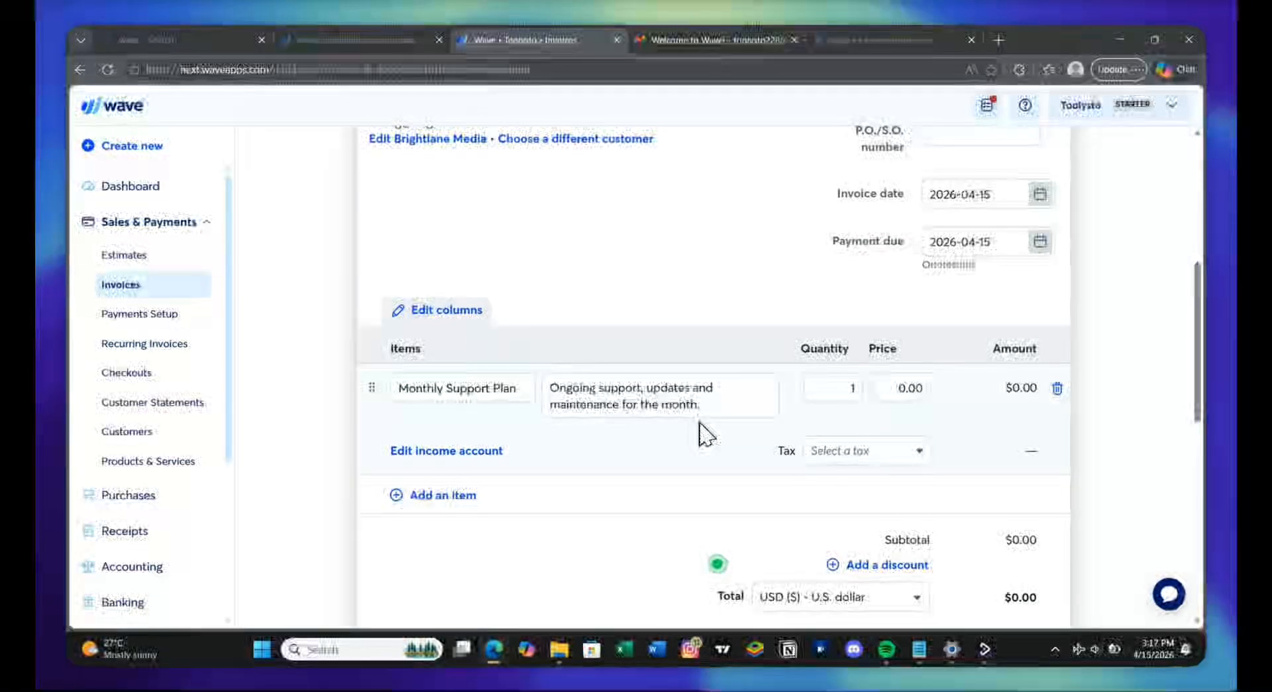
- Leave the Monthly Support Plan quantity at 1
scroll(703, 432, "down", 1)
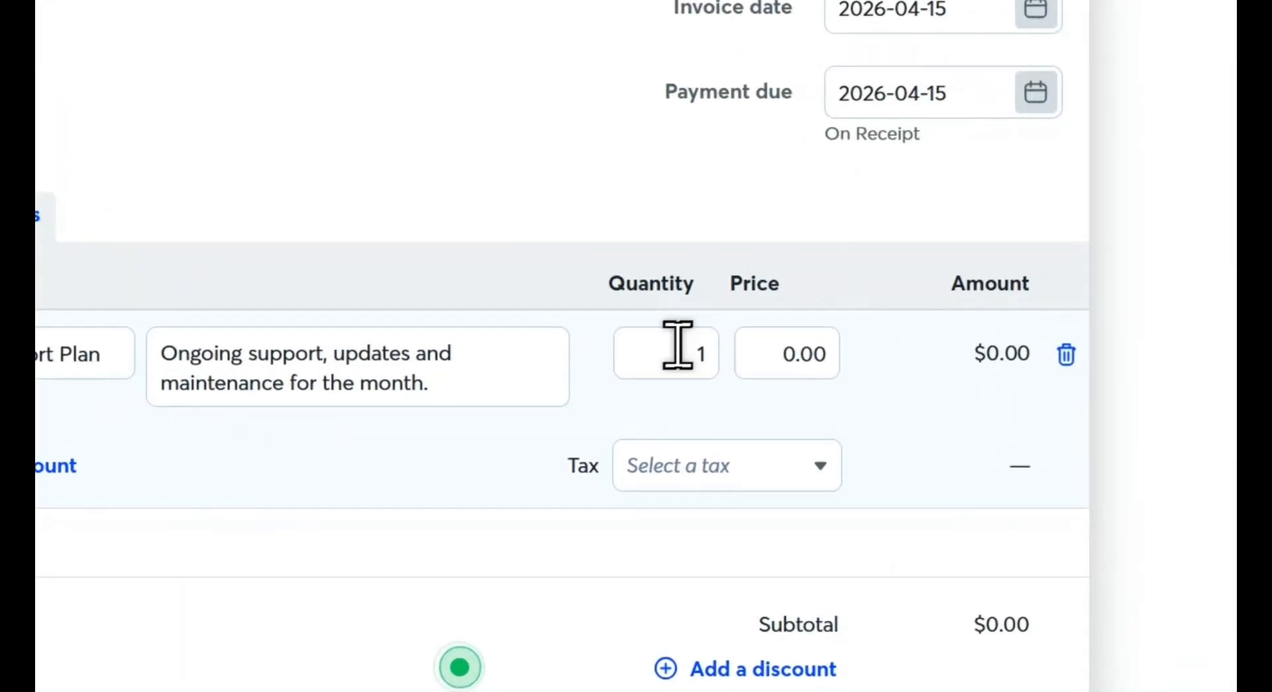
left_click(833, 348)
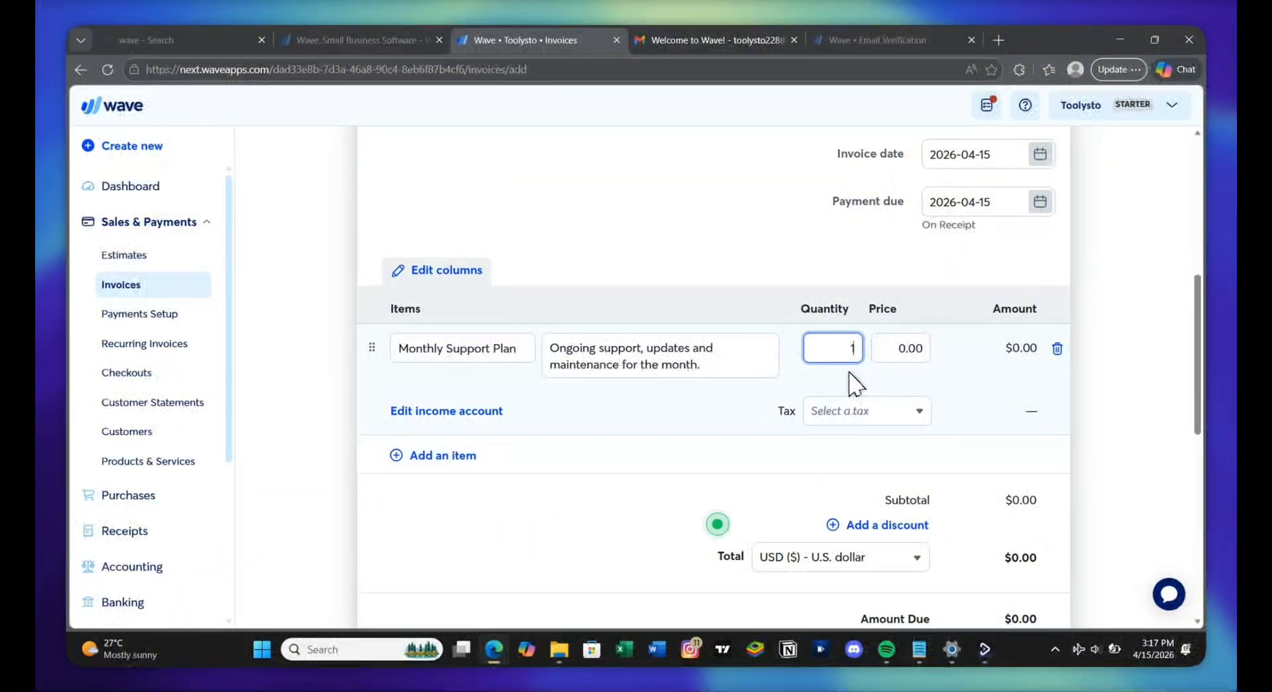
left_click(857, 382)
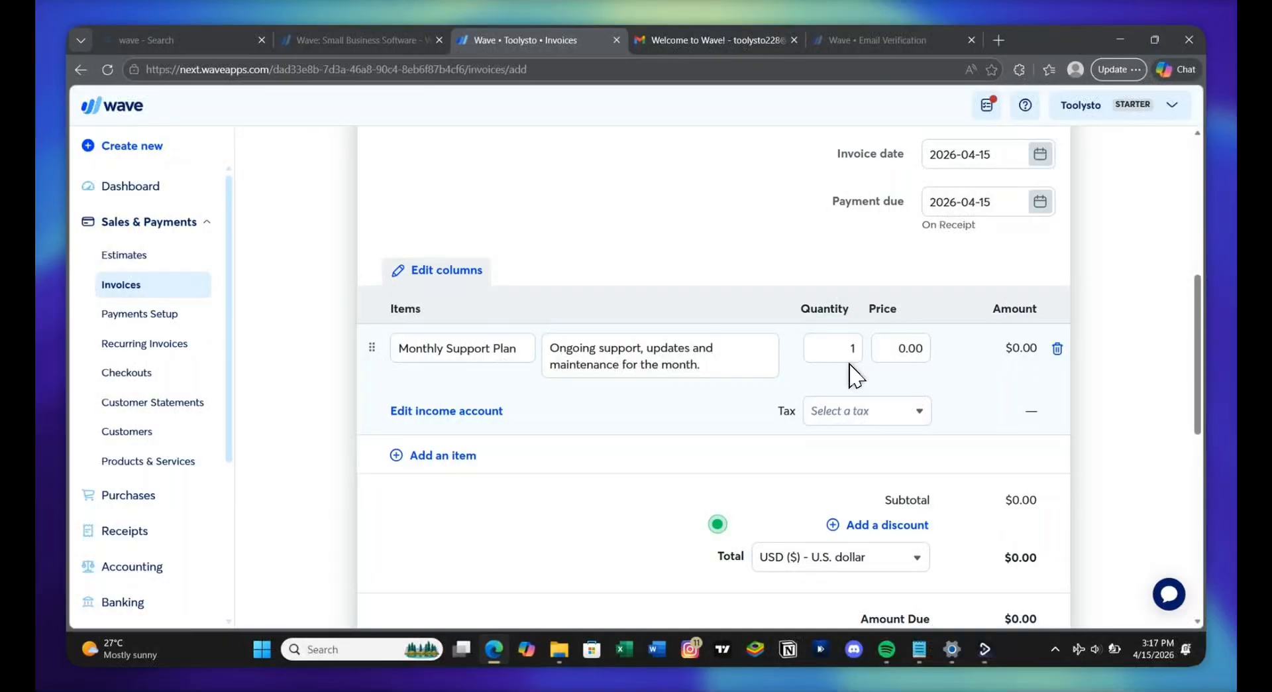
scroll(854, 375, "up", 1)
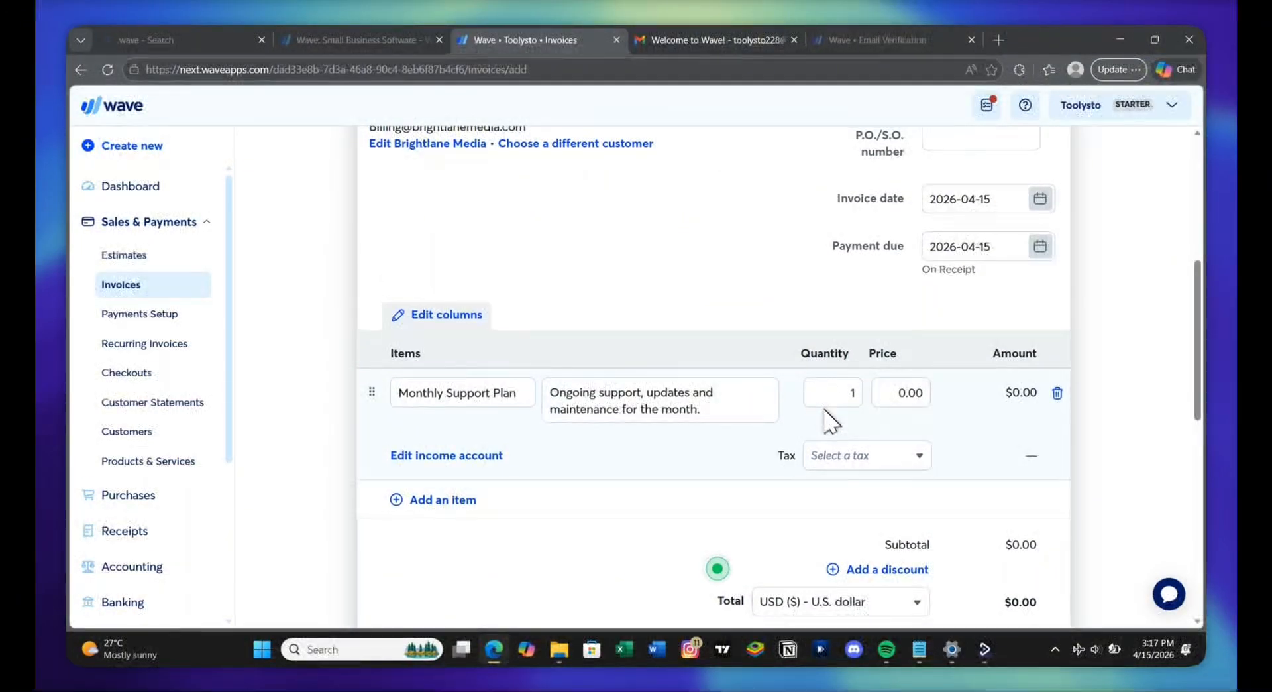
left_click(853, 391)
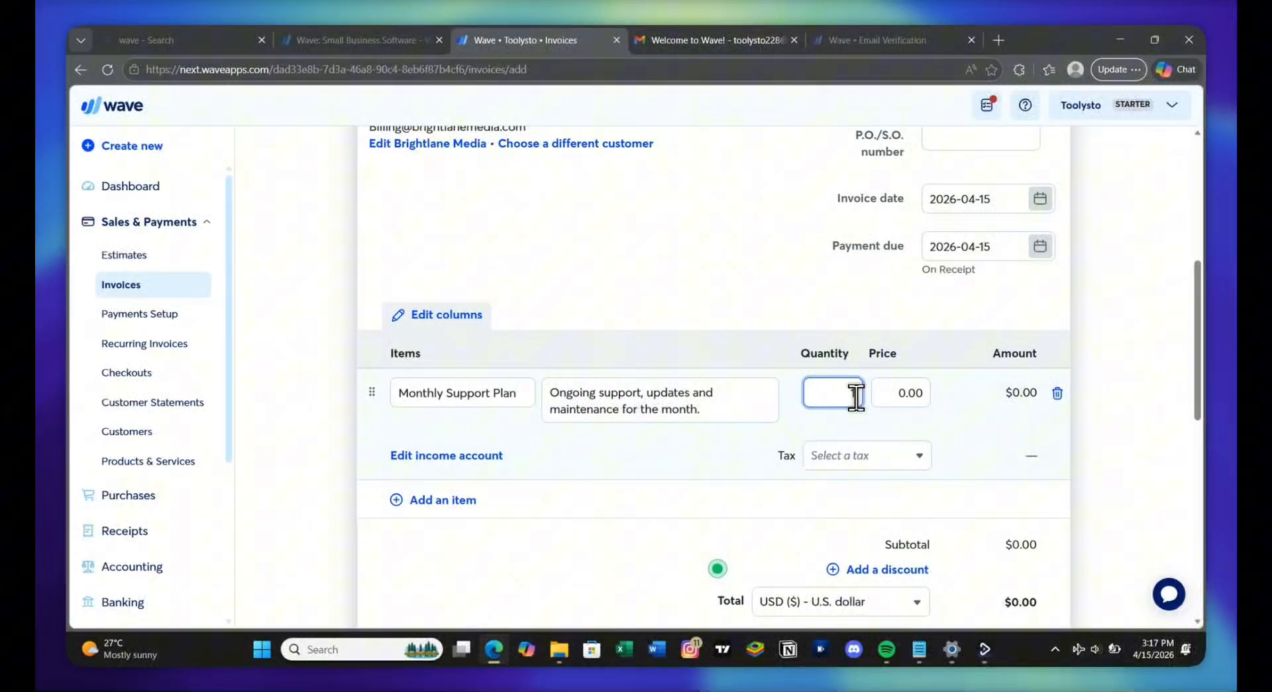
- Price the Monthly Support Plan at 1200 and check that the totals read $1,200.00
left_click(904, 389)
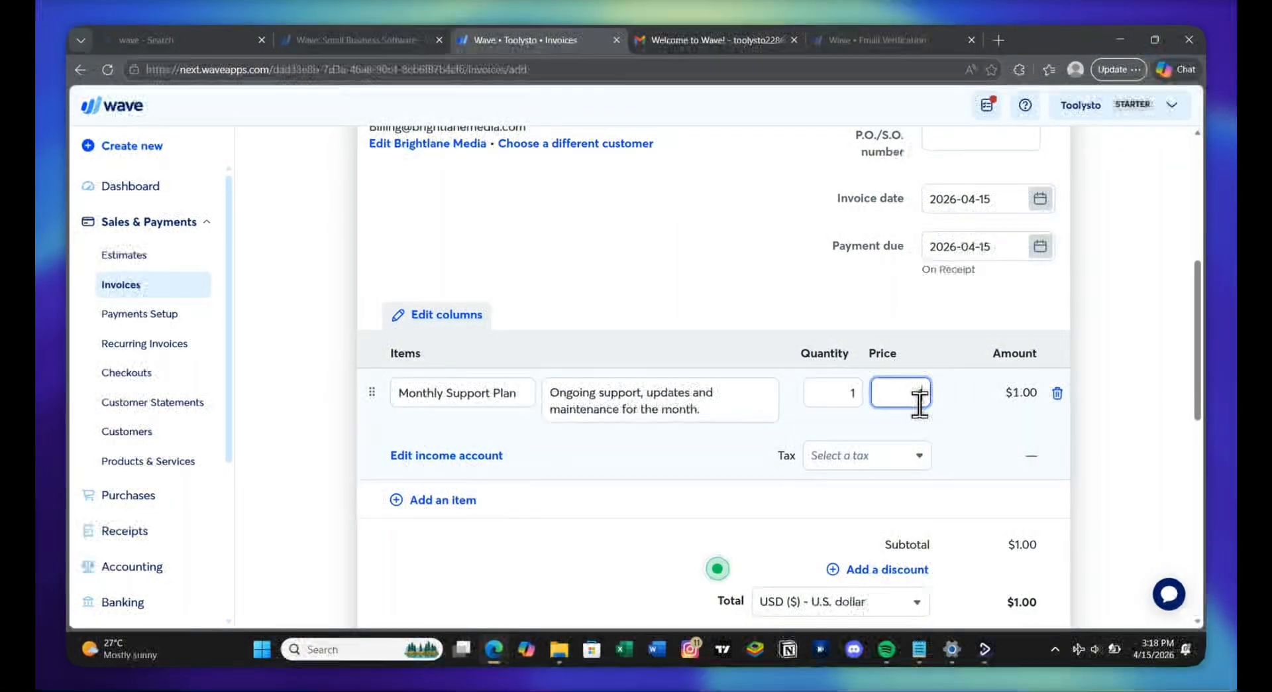
type("1200")
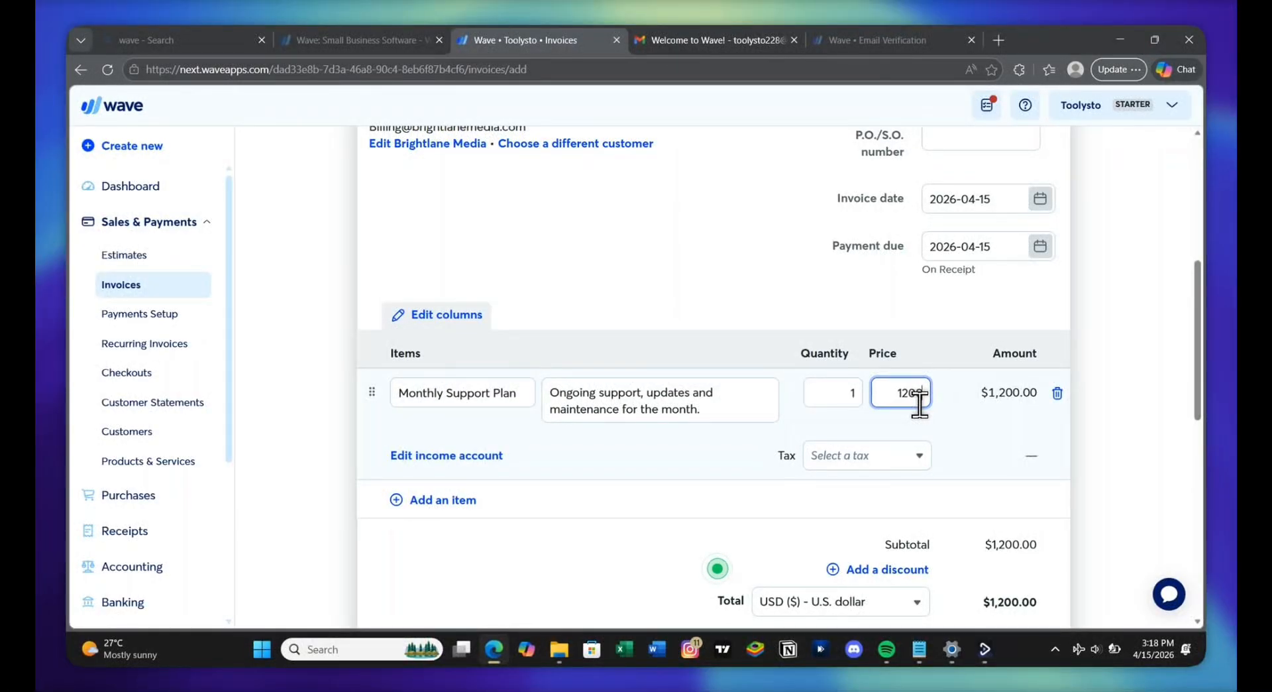
left_click(939, 456)
scroll(982, 497, "down", 2)
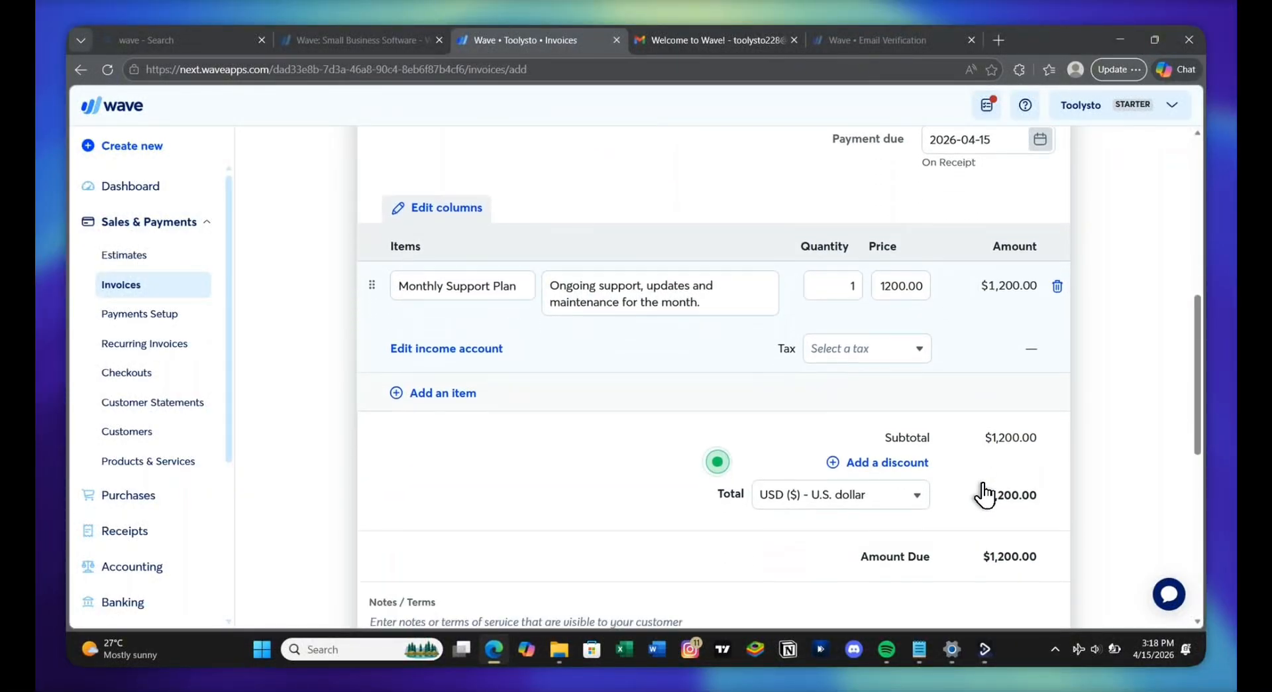
scroll(983, 496, "down", 1)
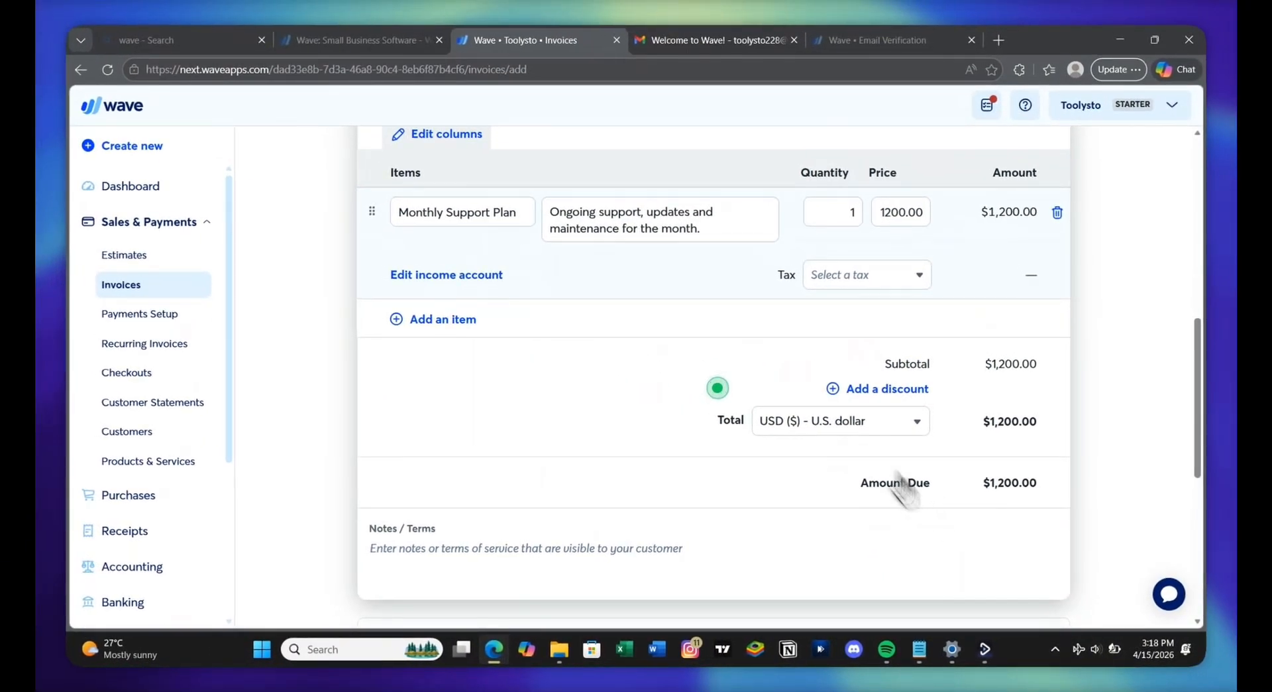
- Add a 300 'Onetime Onboarding Fee' item: 'Activation fee charged at beginning of the service'
scroll(841, 358, "up", 2)
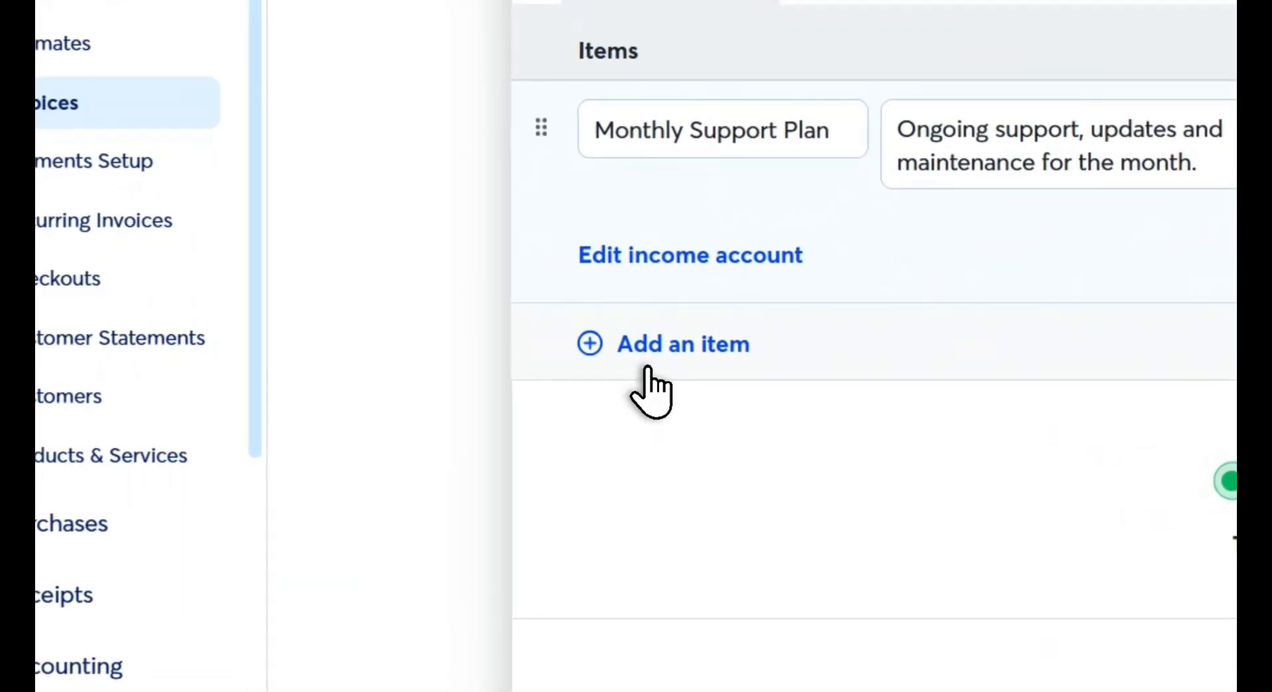
left_click(414, 405)
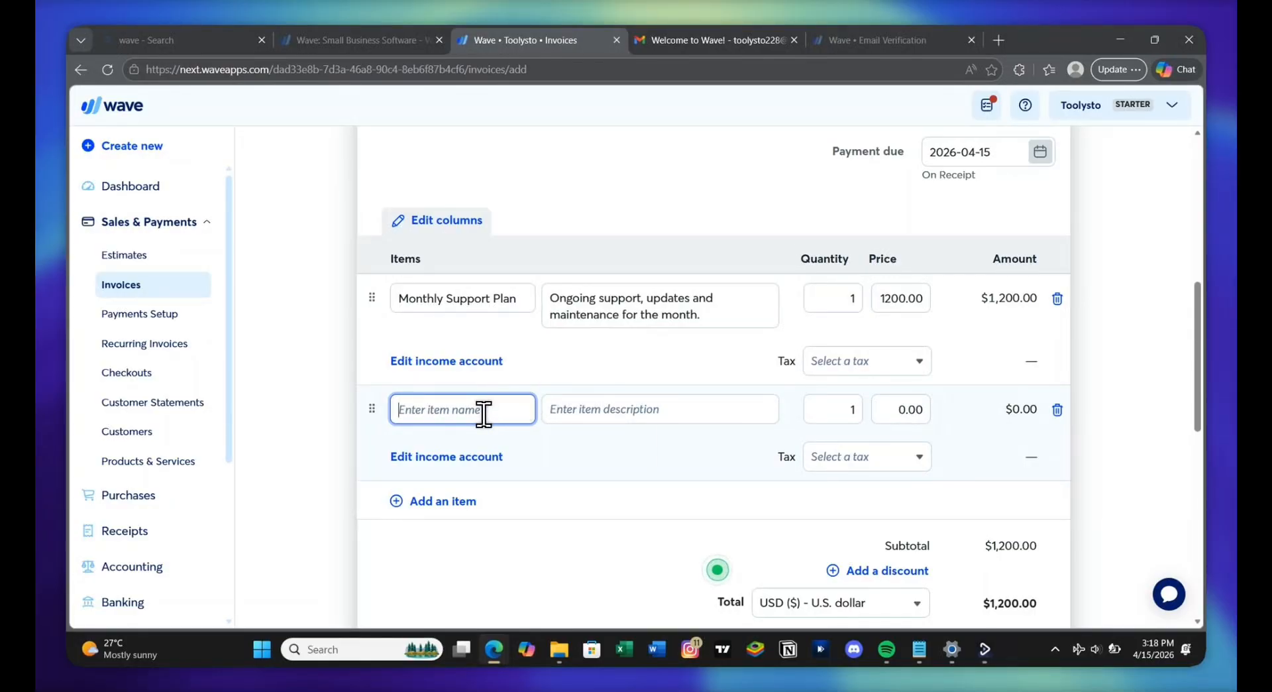
type("On")
type("etime Onboarding Fee")
left_click(578, 407)
type("Activation f")
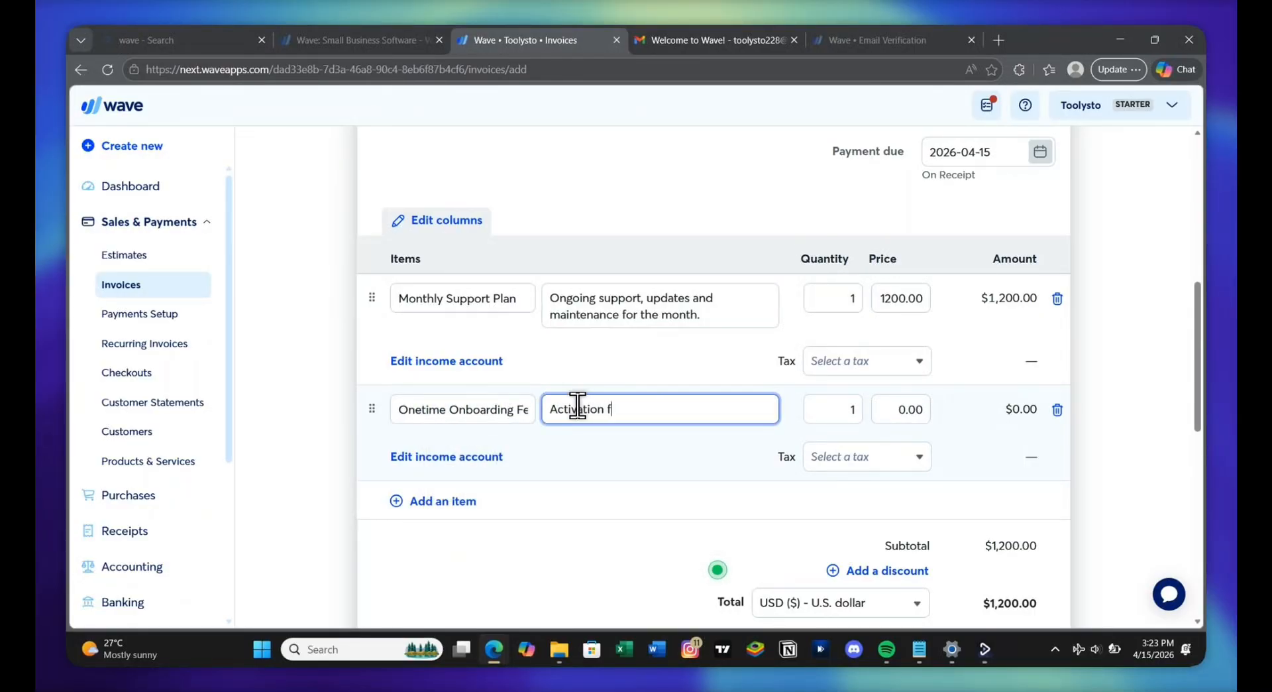
type("ee charged at beginning of the s")
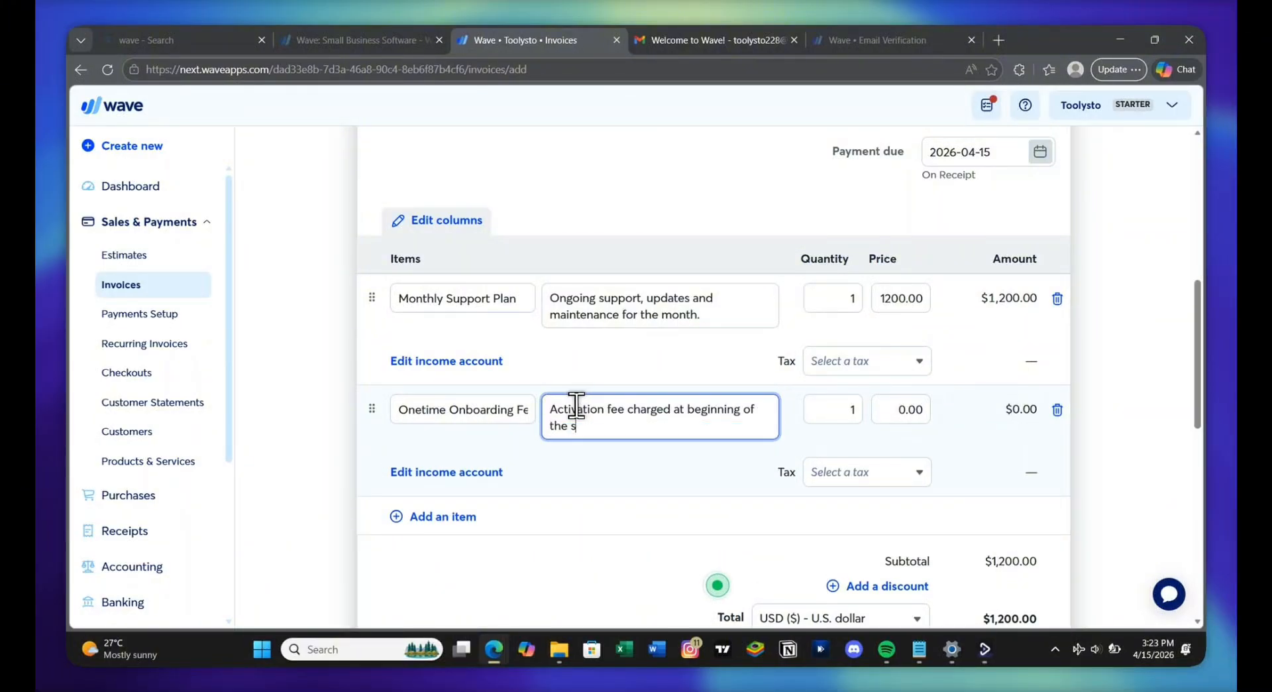
type("ervice")
left_click(911, 411)
type("30")
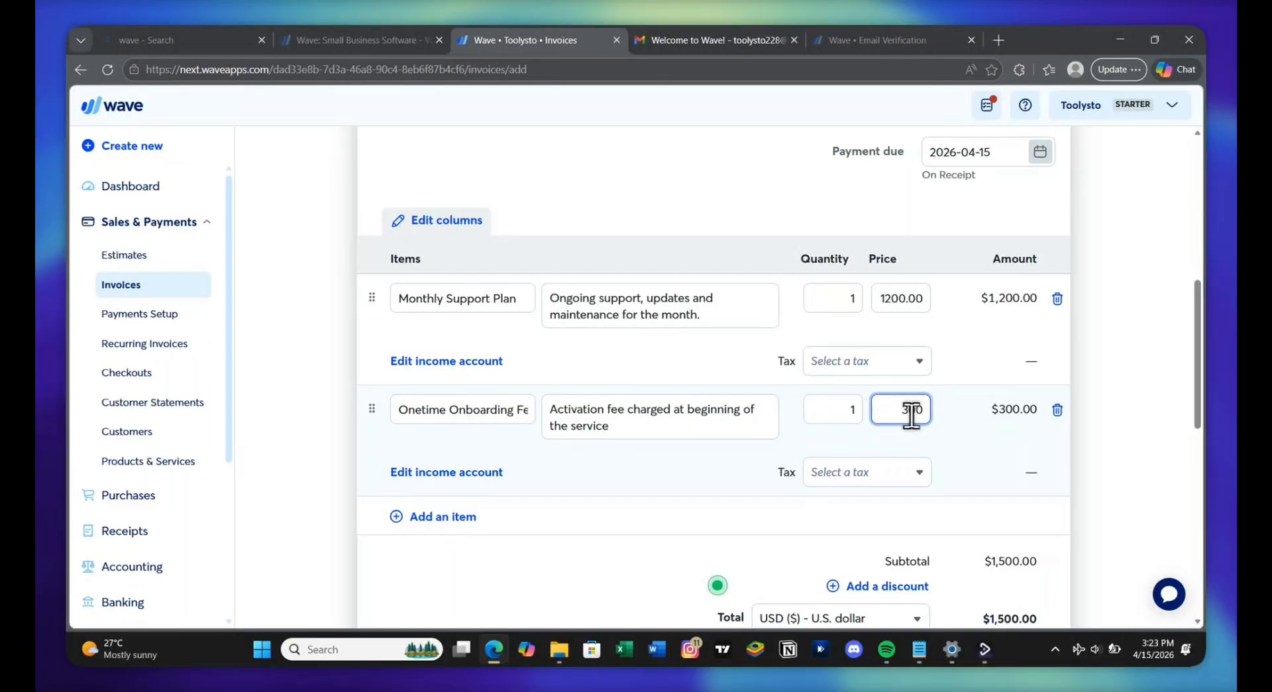
type("0")
- Delete the extra empty third line item, leaving two items totalling $1,500.00
left_click(718, 522)
scroll(729, 475, "down", 1)
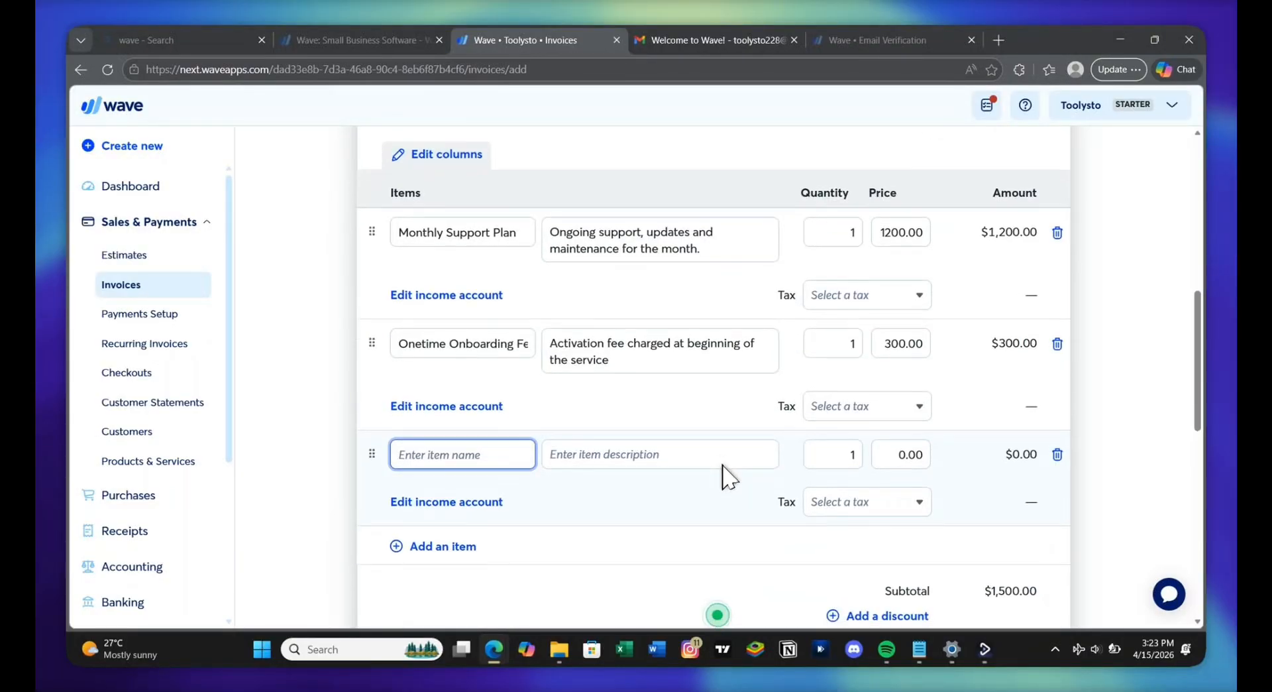
scroll(729, 476, "down", 1)
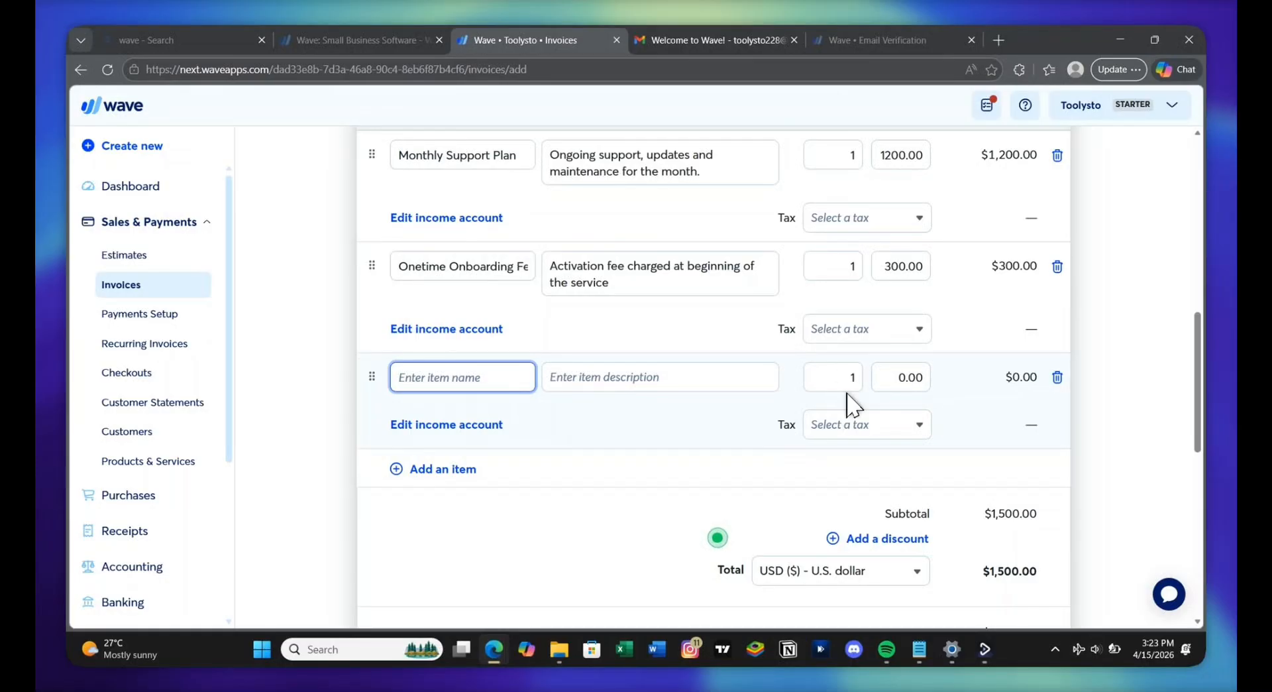
left_click(1056, 389)
scroll(647, 423, "up", 1)
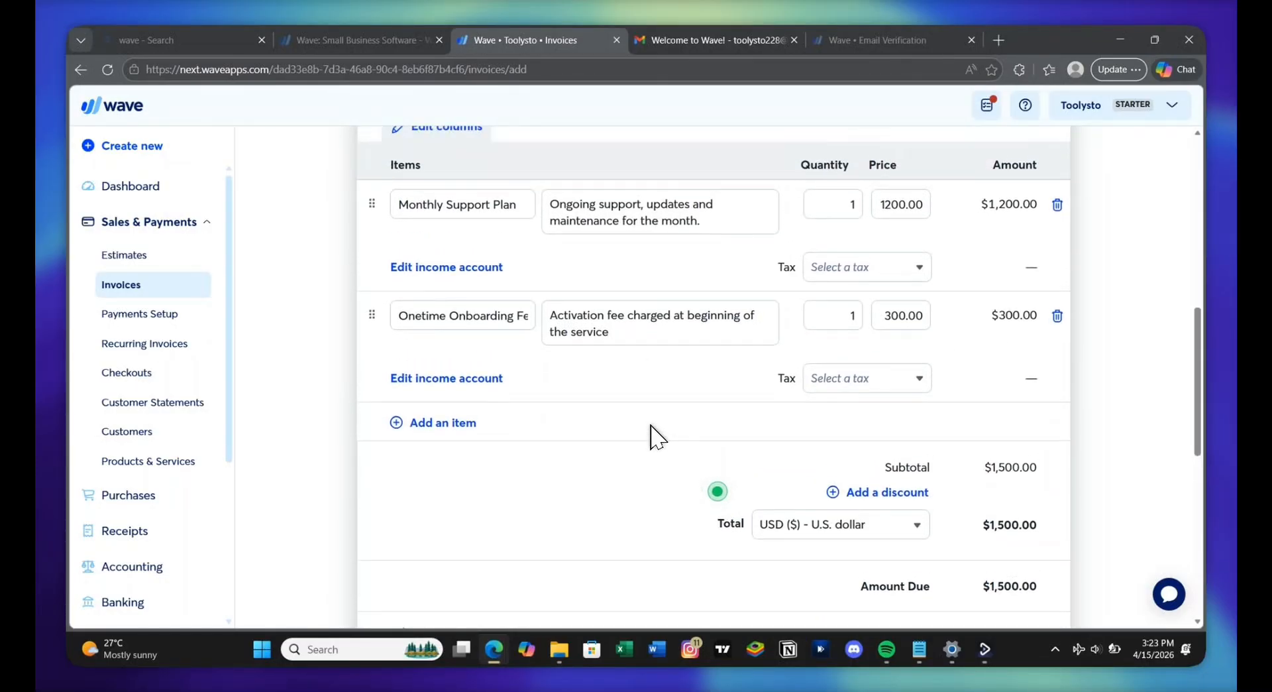
scroll(655, 445, "up", 1)
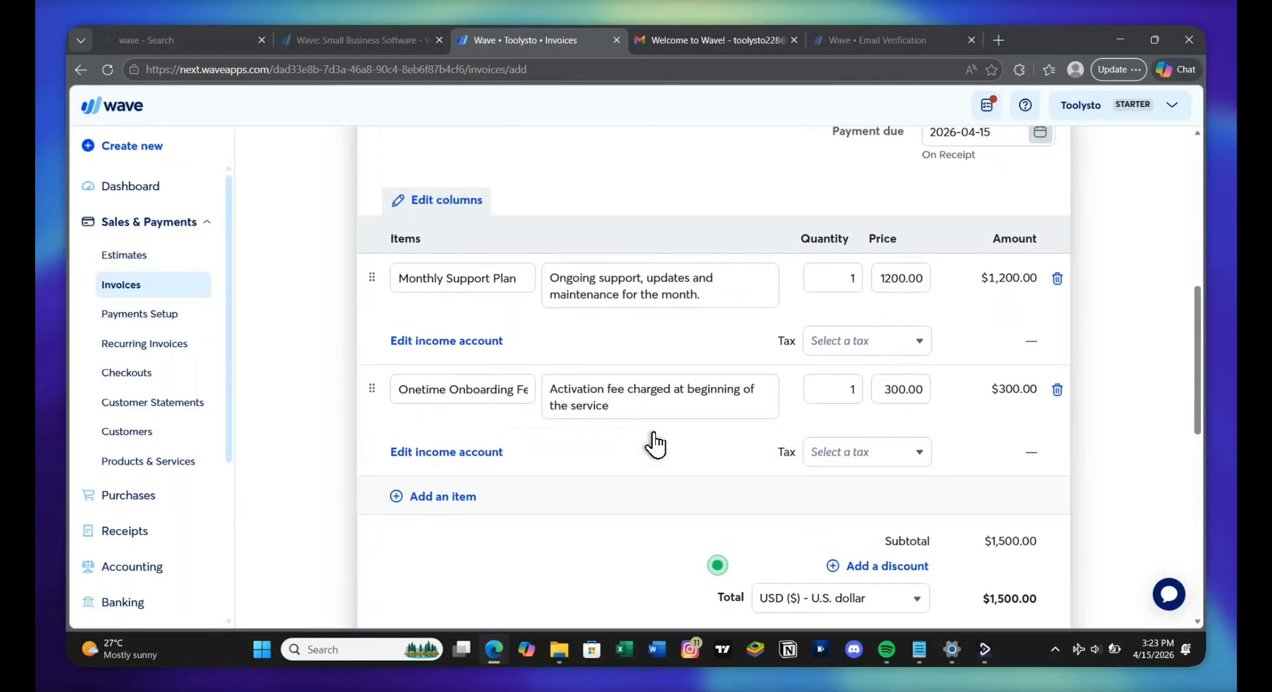
scroll(655, 444, "down", 1)
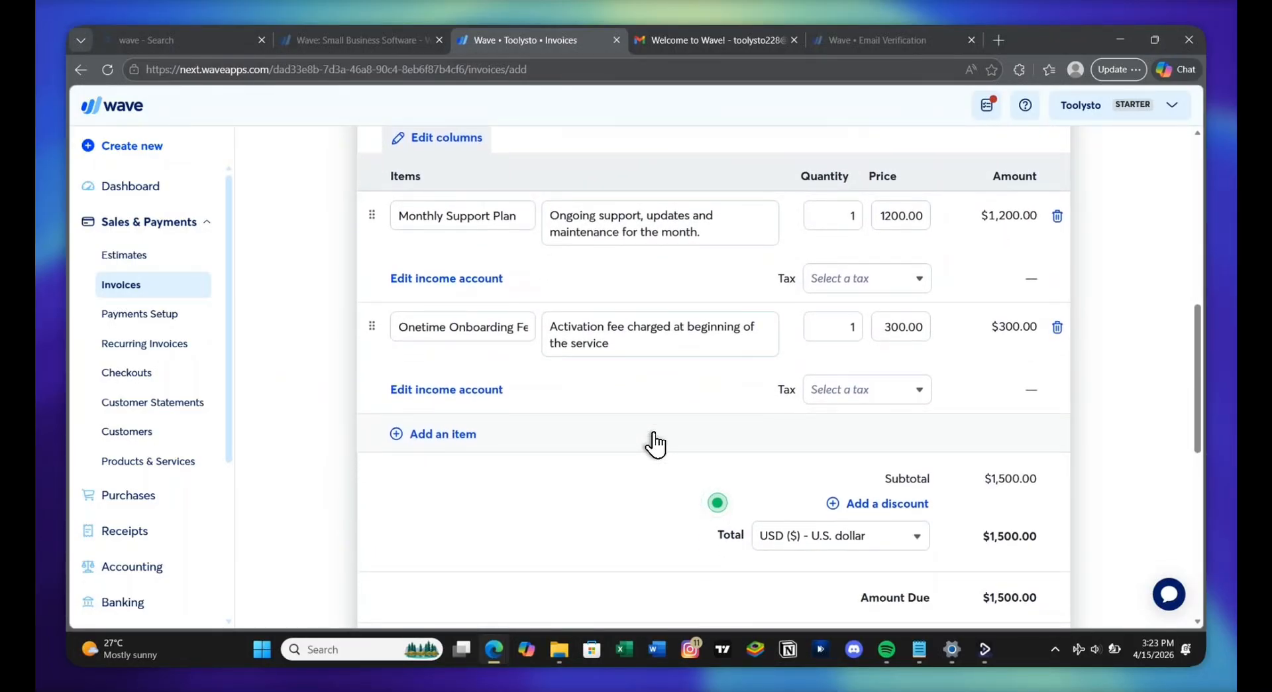
scroll(655, 445, "up", 1)
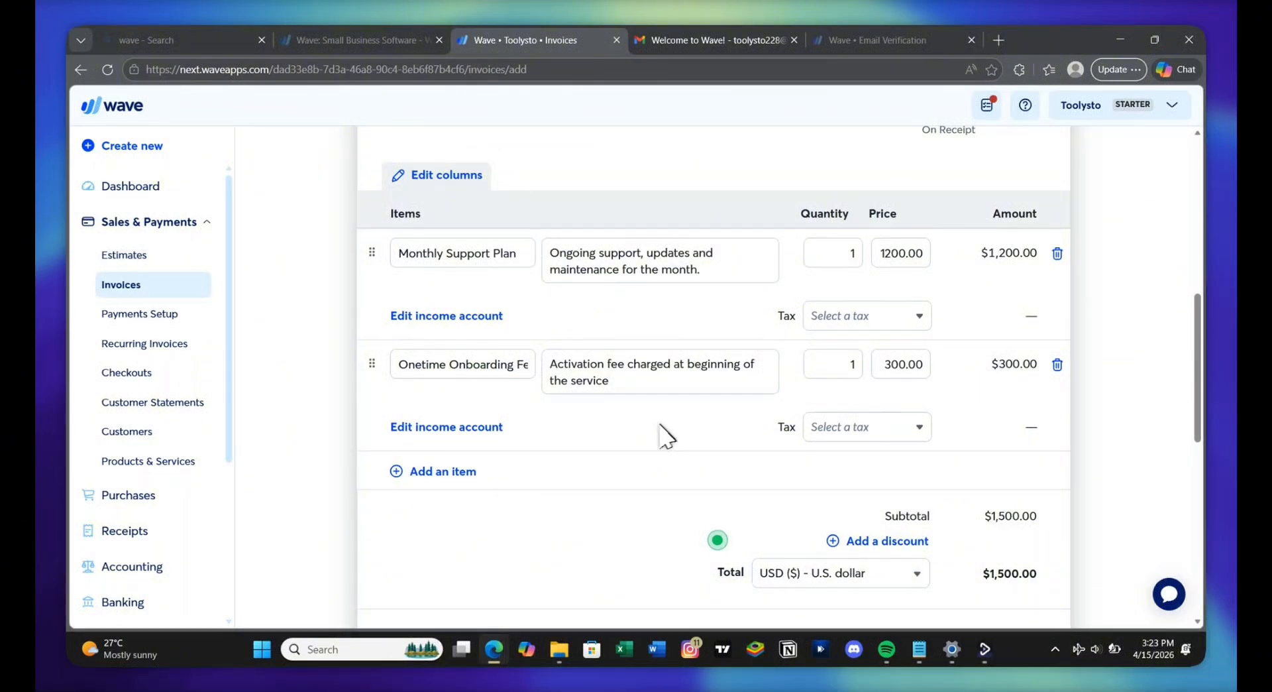
scroll(699, 431, "down", 2)
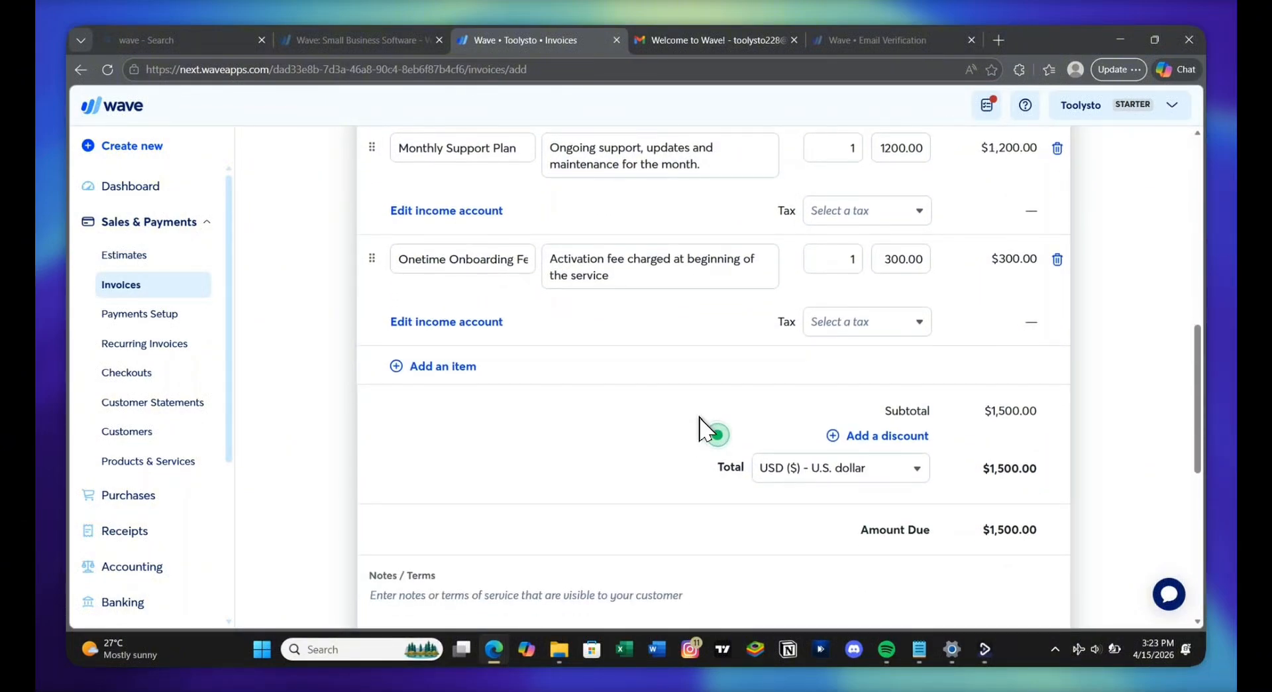
- Add a $50 discount to the invoice
scroll(701, 429, "up", 2)
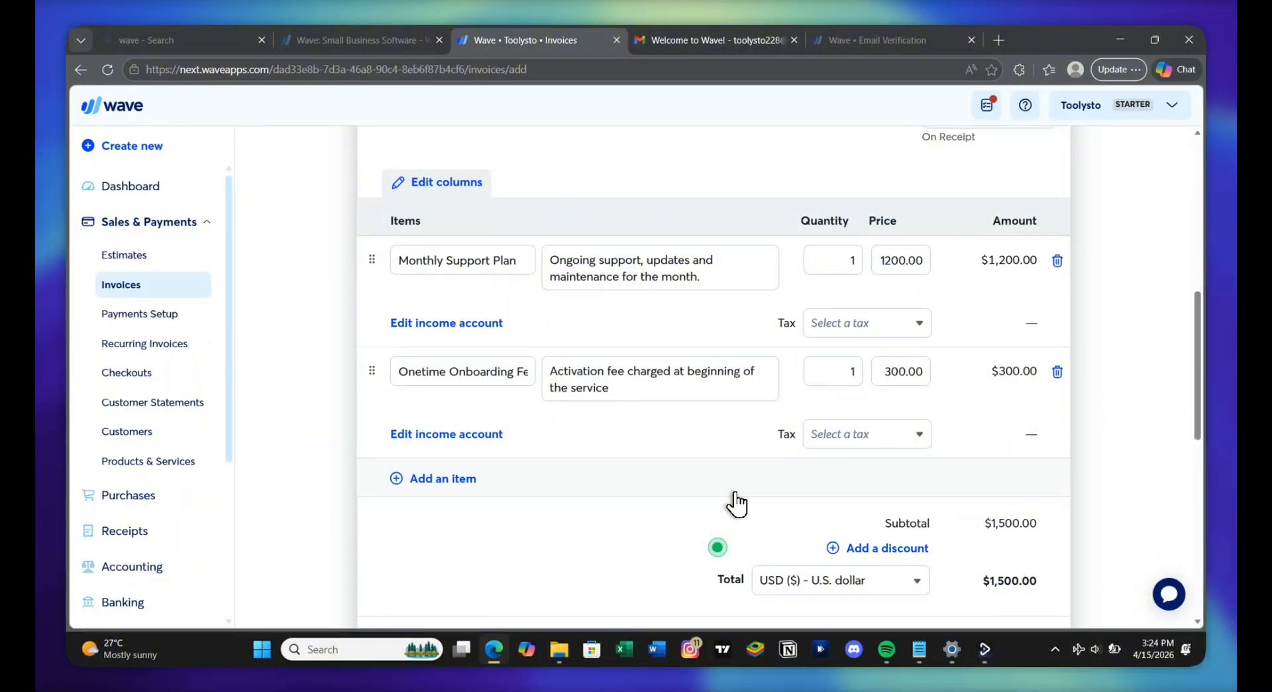
scroll(736, 504, "up", 1)
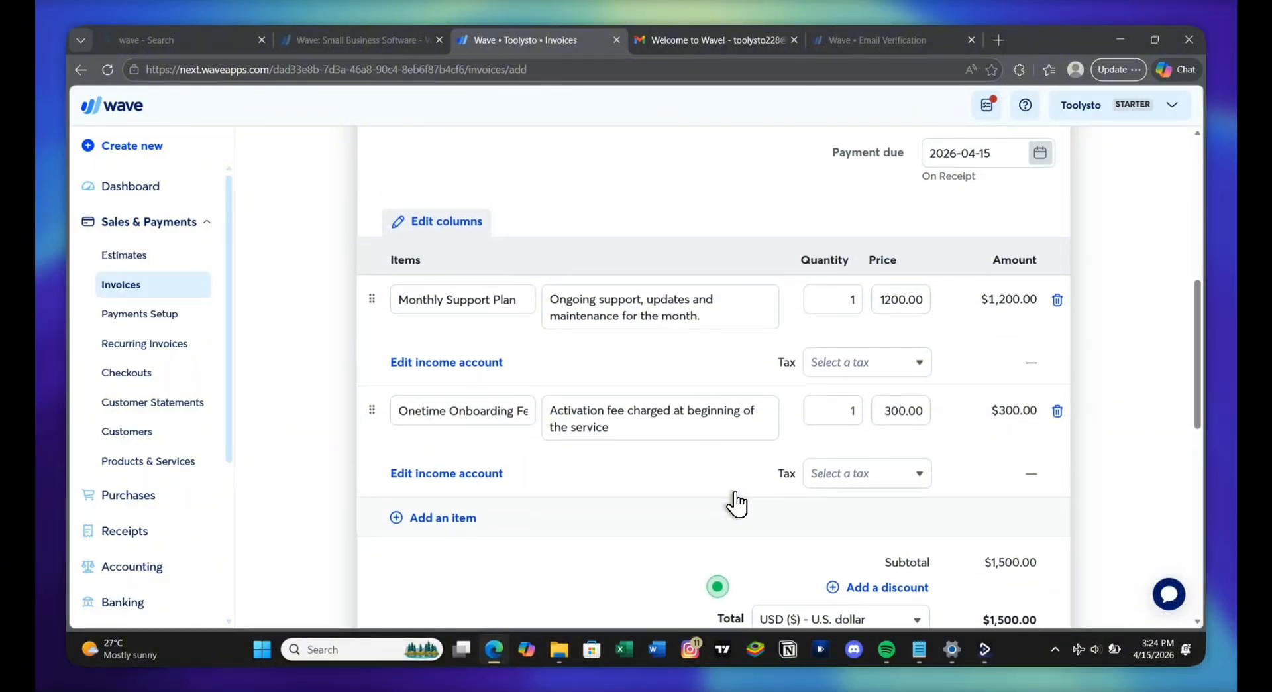
scroll(736, 504, "down", 2)
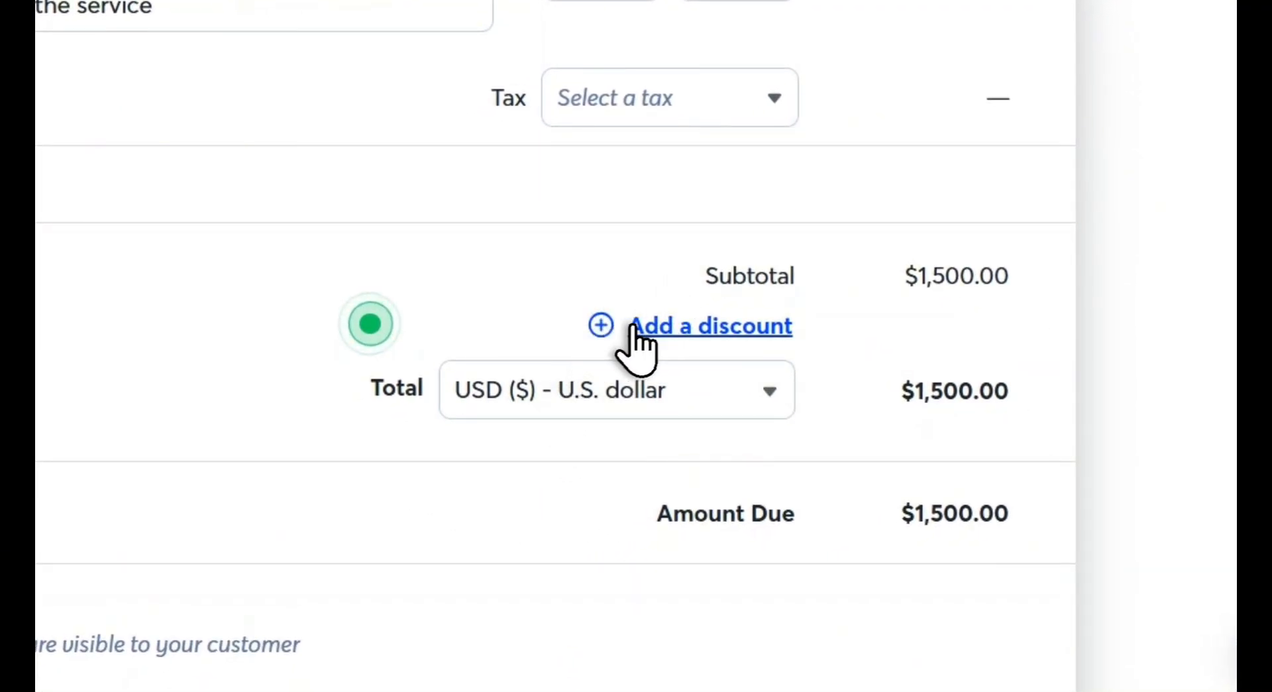
left_click(610, 327)
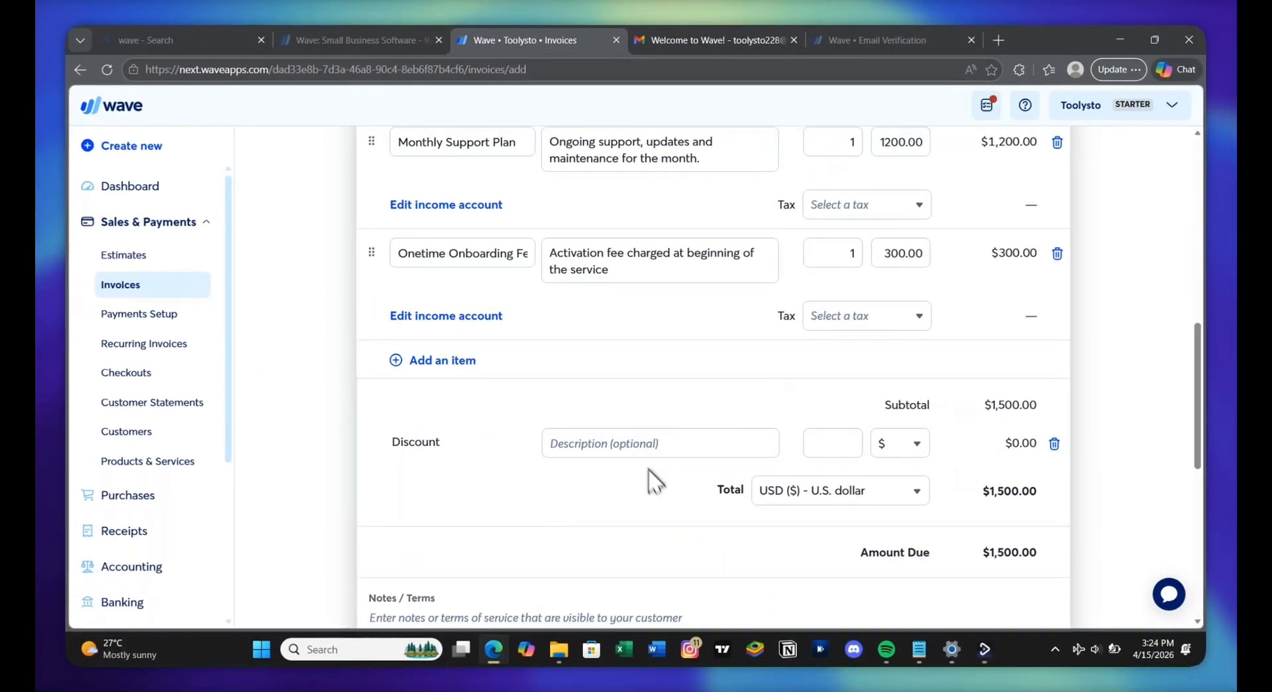
scroll(686, 503, "up", 1)
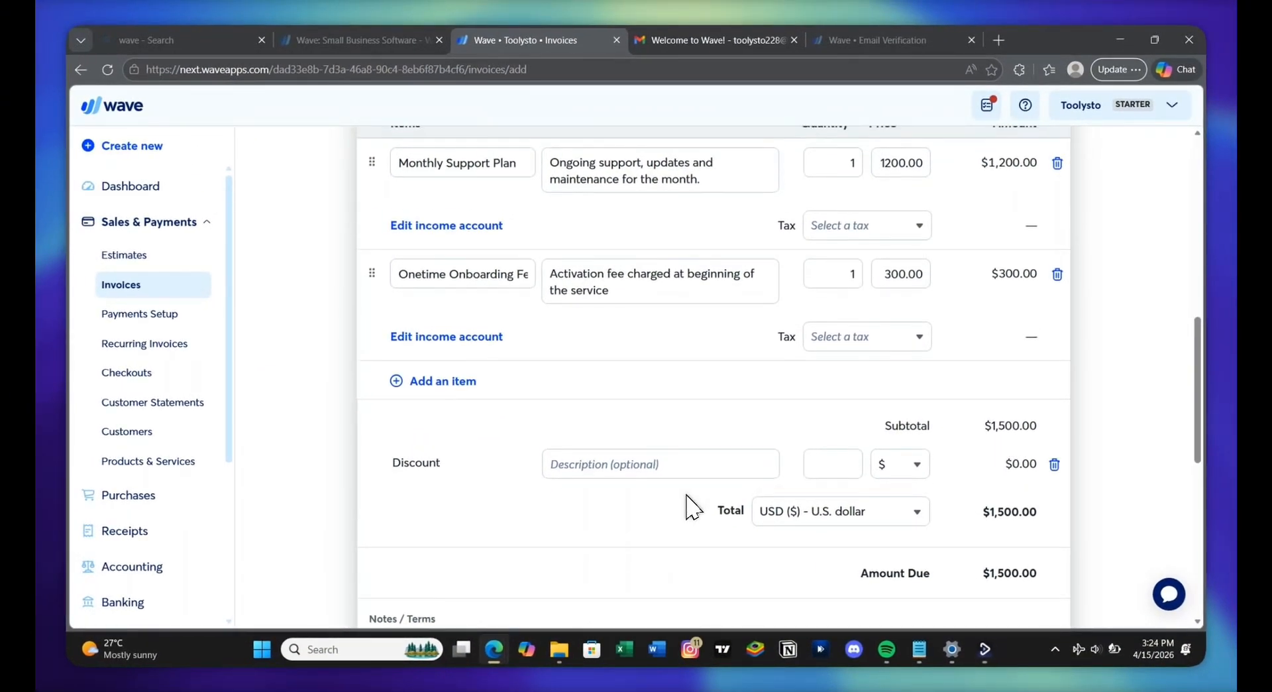
left_click(815, 462)
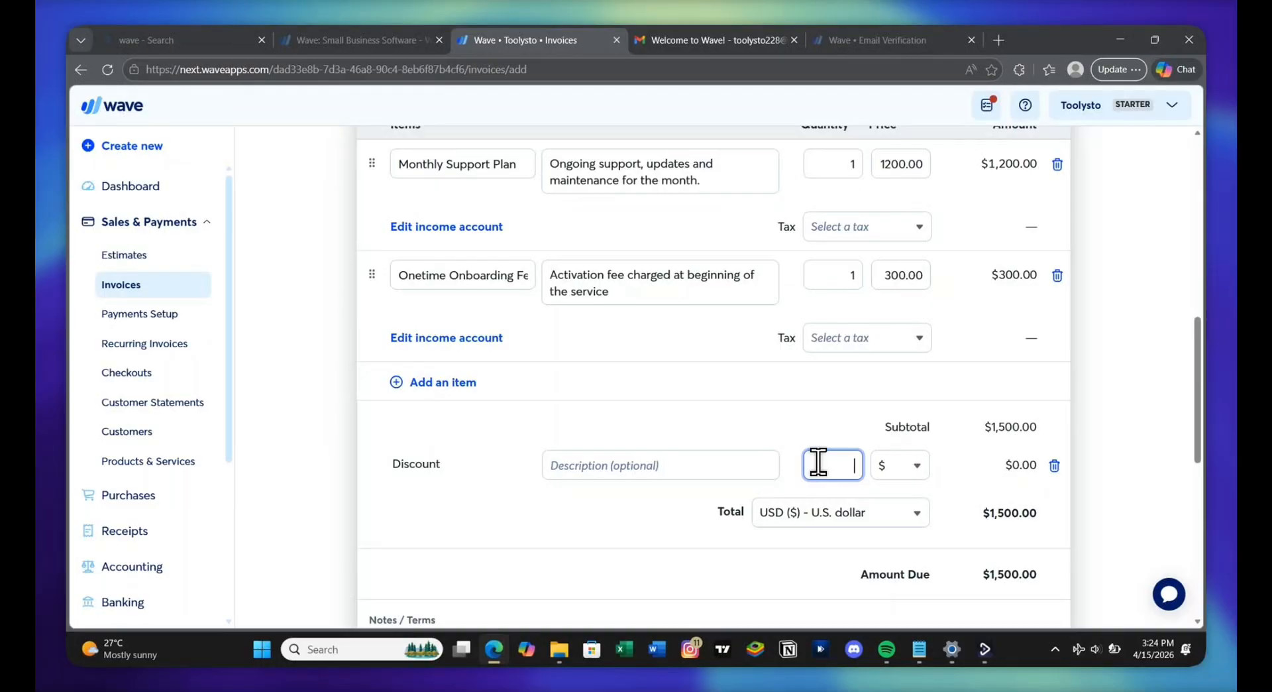
type("50")
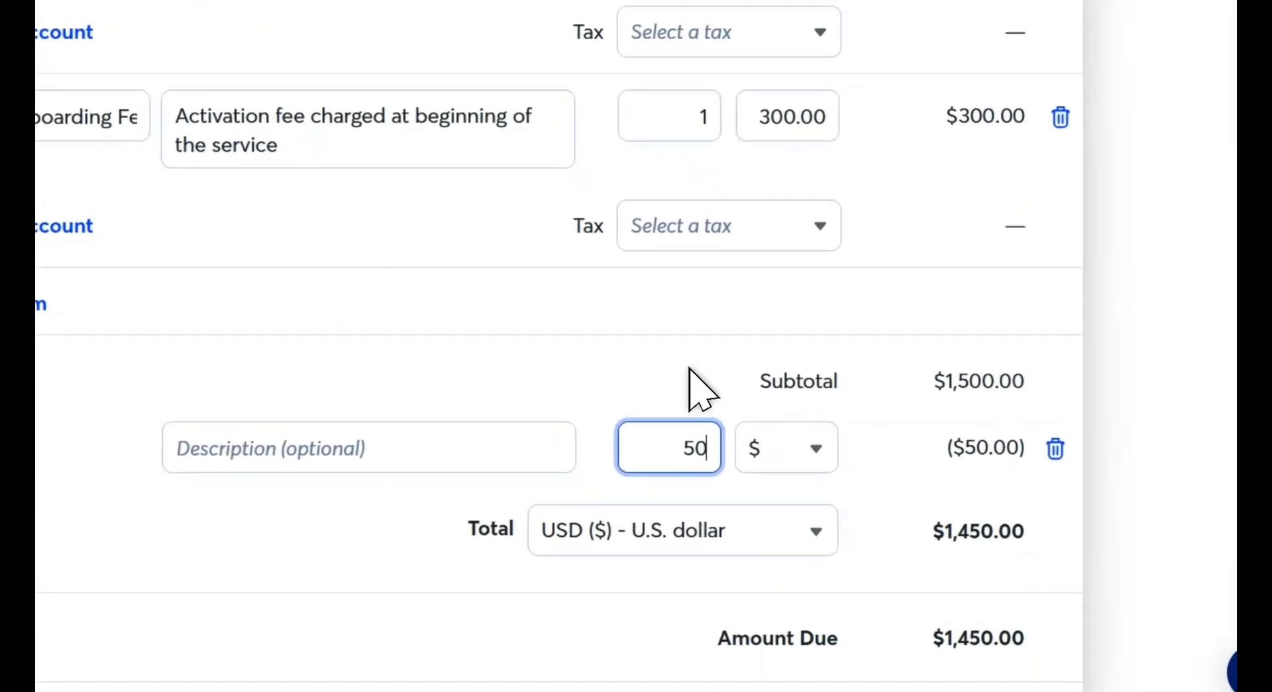
left_click(843, 422)
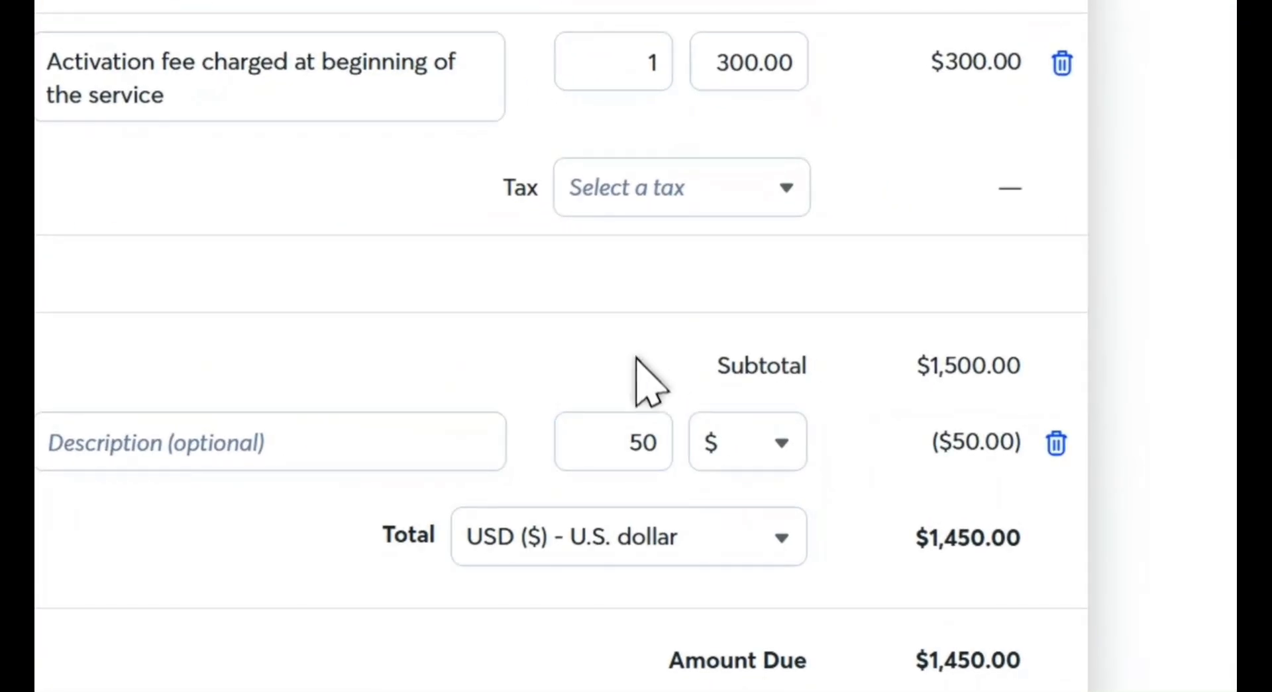
- Open the onboarding fee's tax options and cancel the new tax form without adding a tax
scroll(638, 381, "up", 2)
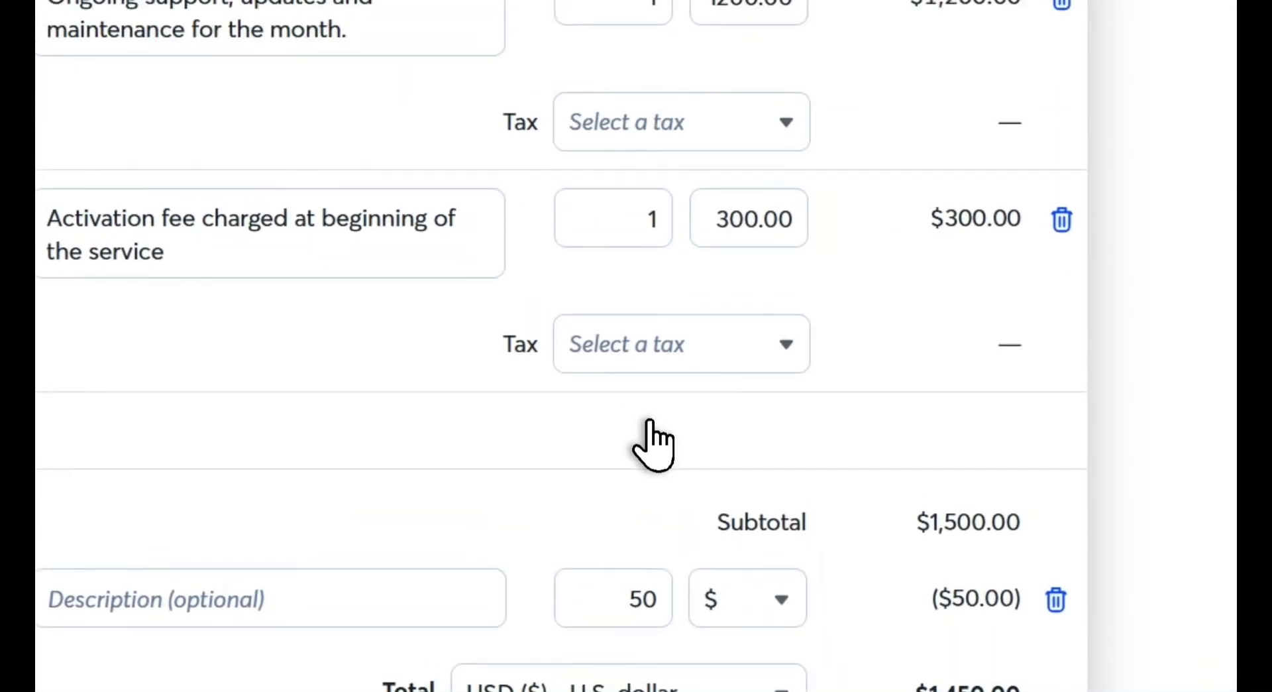
left_click(772, 361)
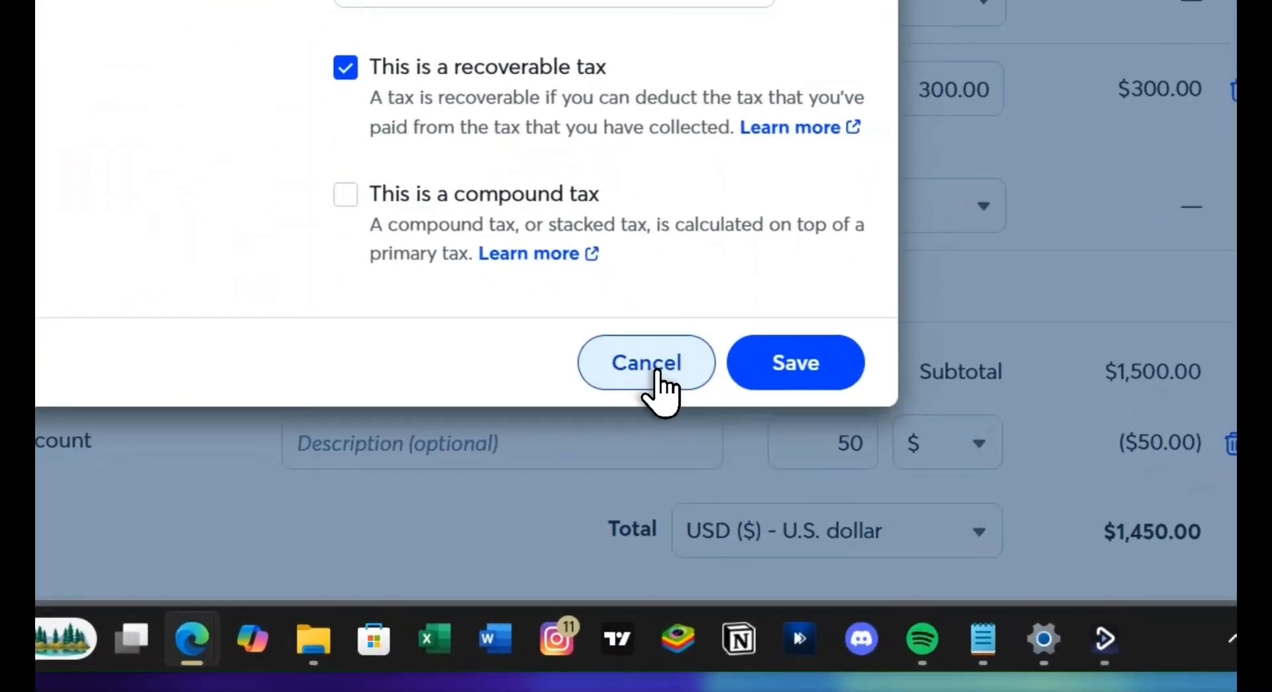
left_click(740, 501)
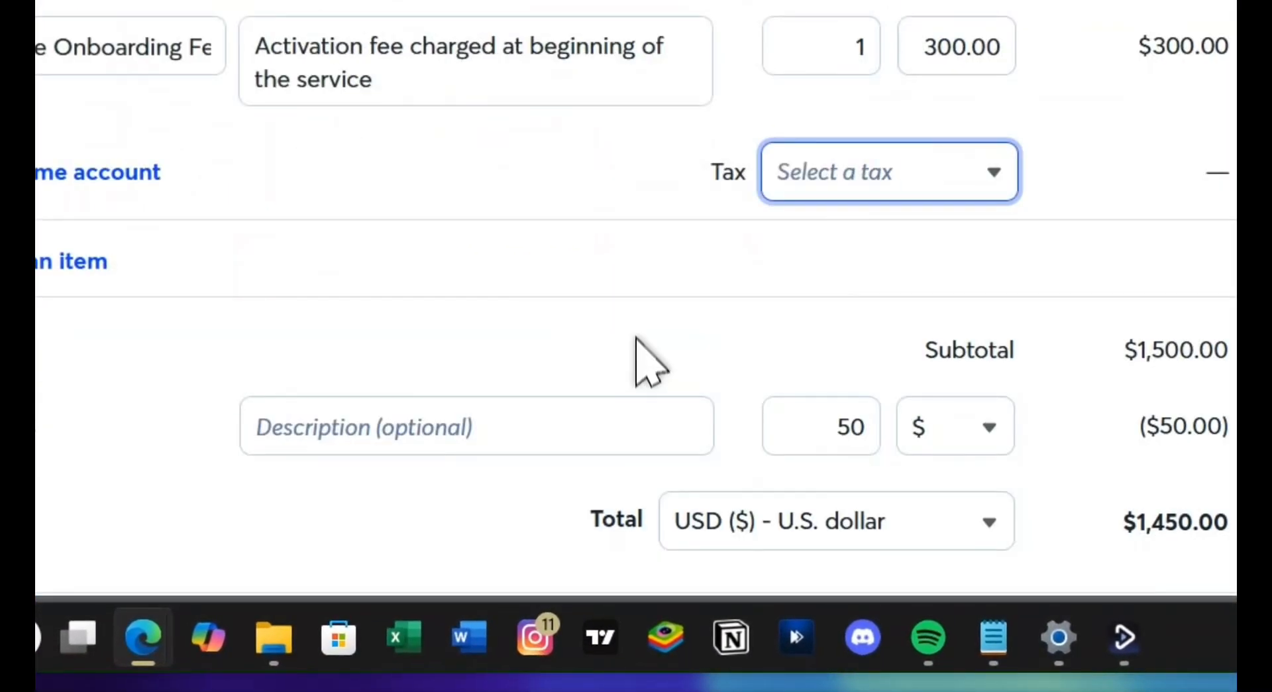
scroll(775, 365, "down", 2)
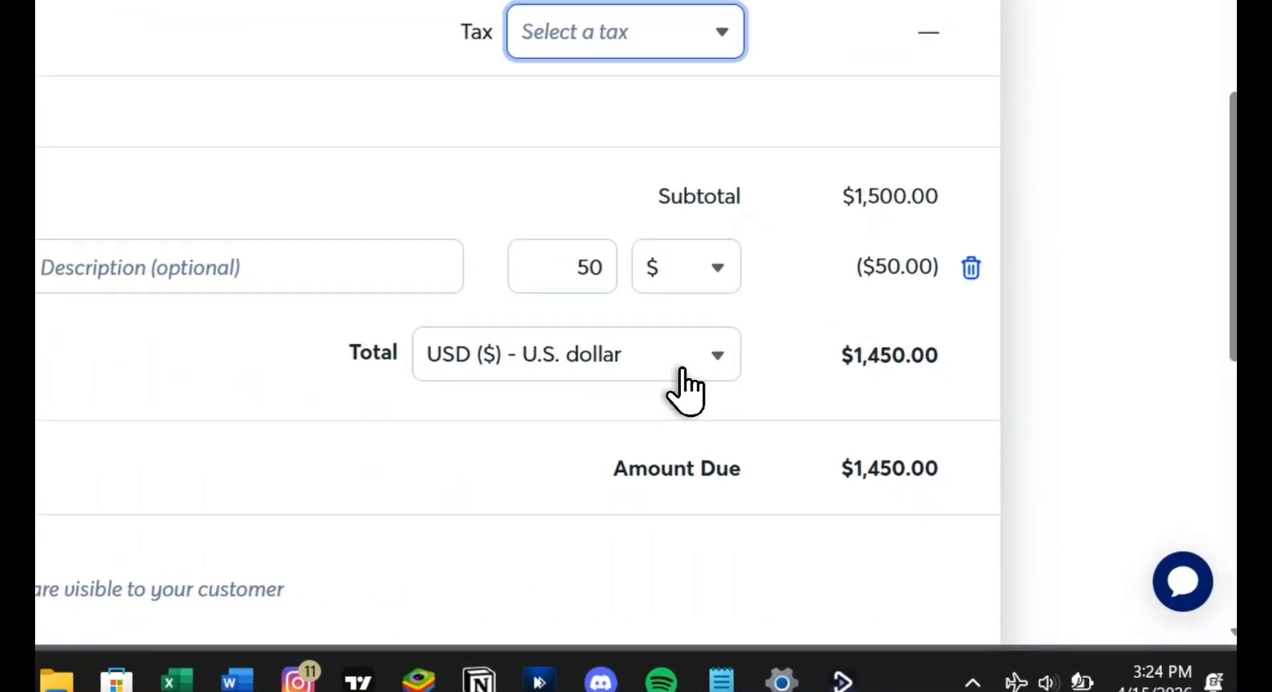
left_click(899, 475)
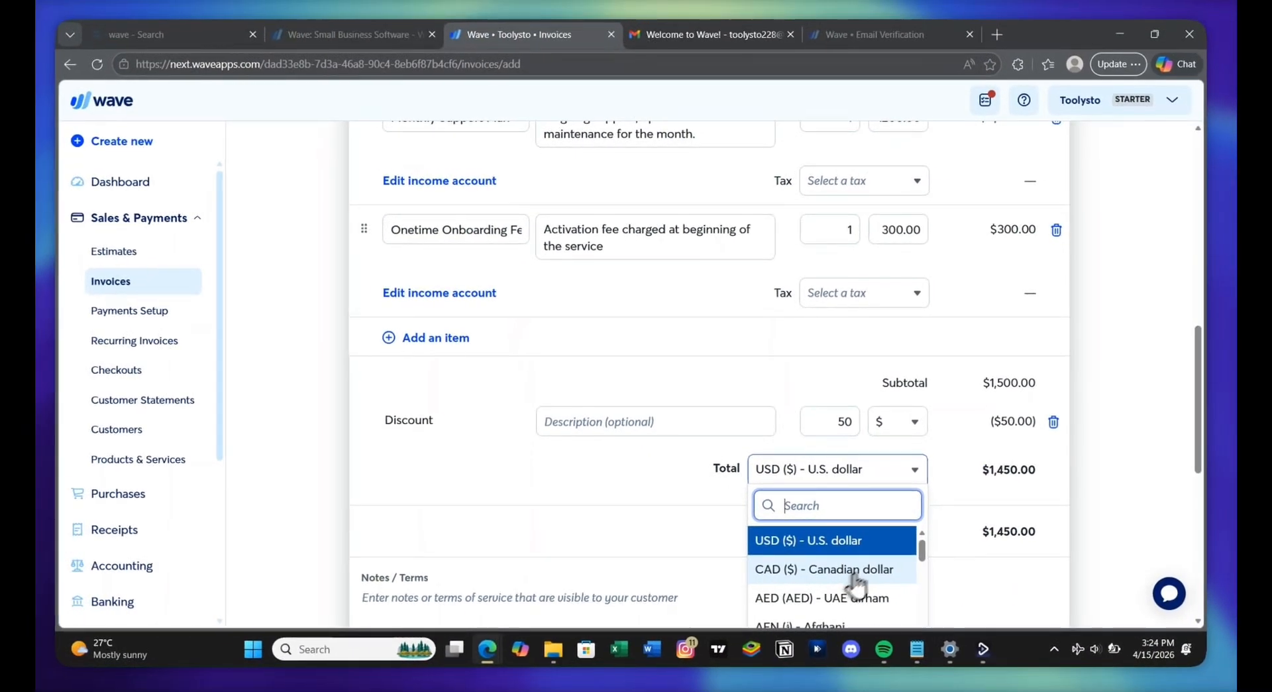
scroll(607, 494, "down", 2)
scroll(607, 494, "up", 1)
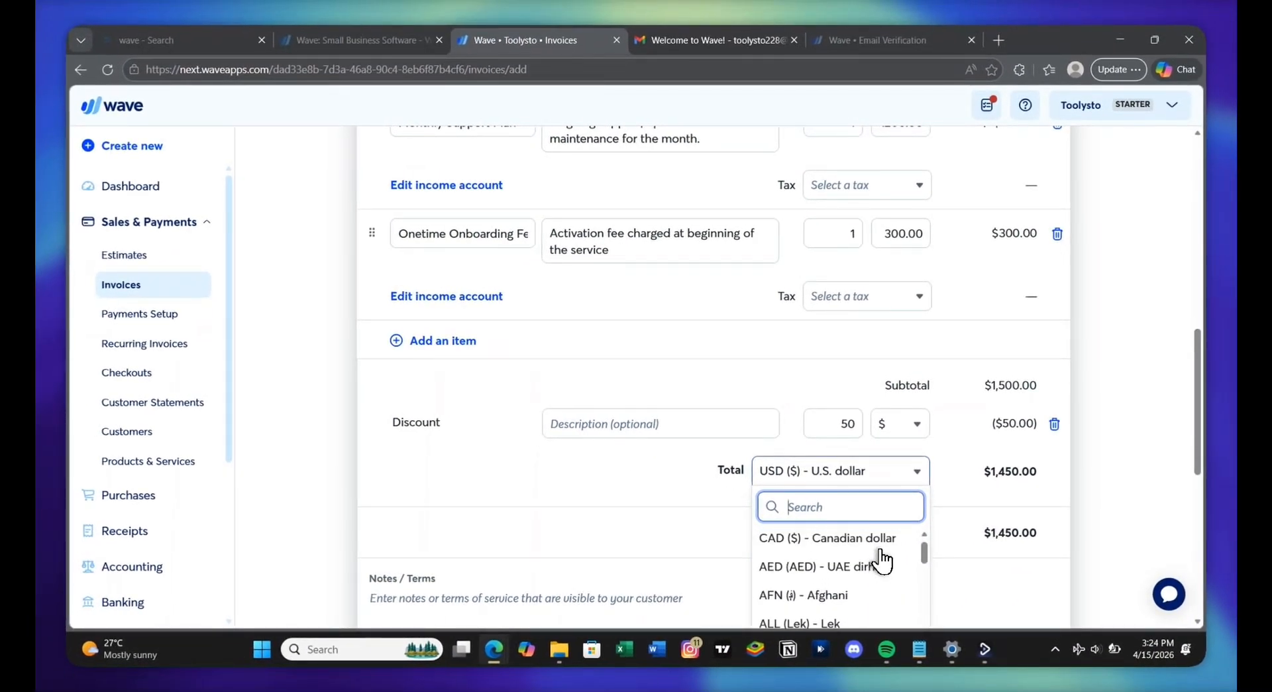
scroll(881, 559, "up", 1)
left_click(829, 544)
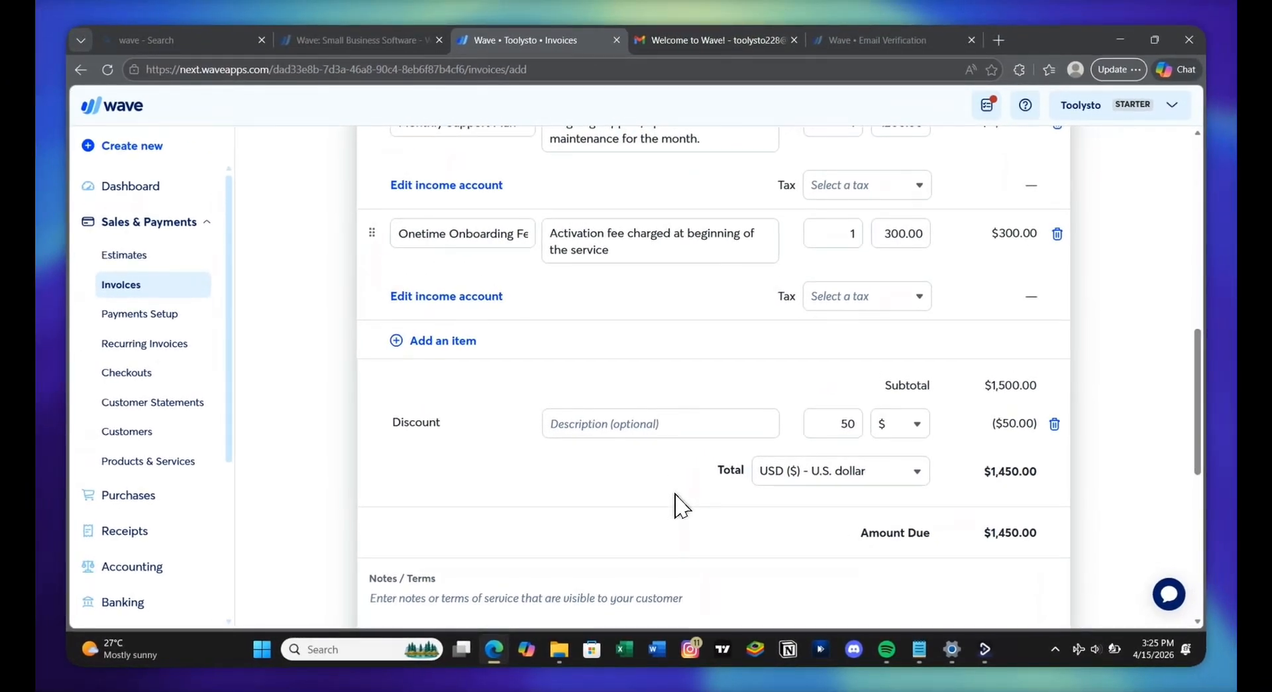
scroll(881, 324, "up", 1)
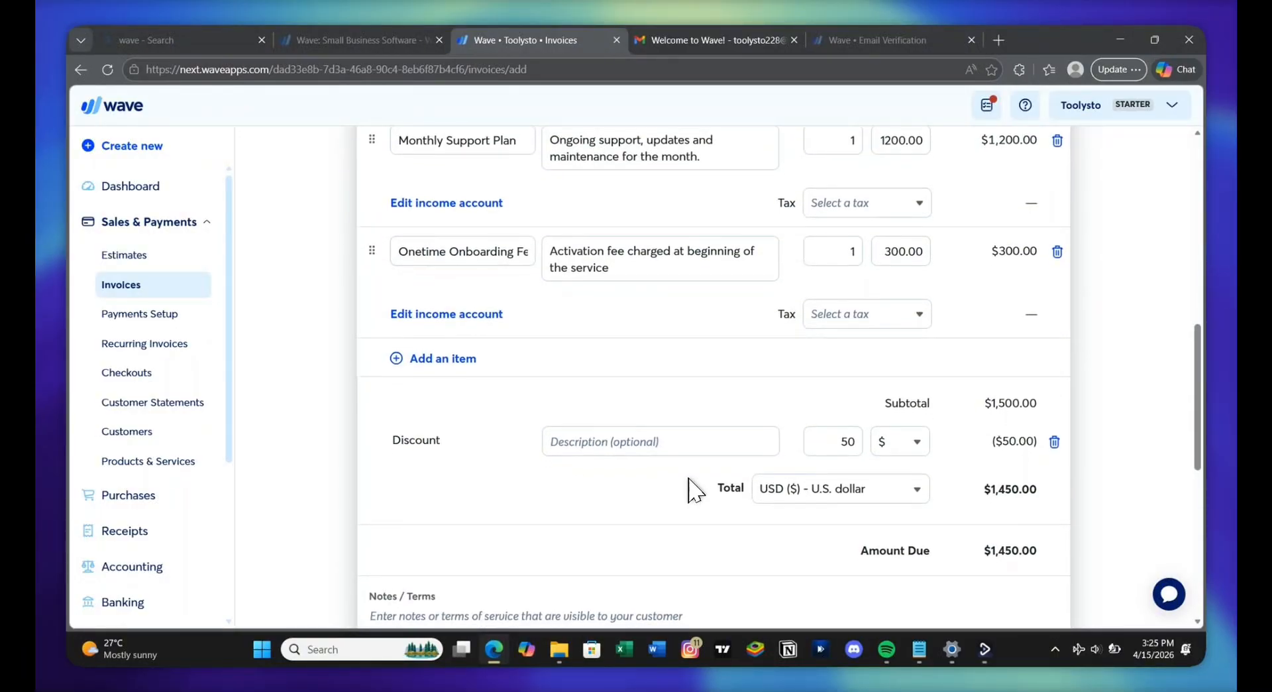
scroll(689, 488, "down", 1)
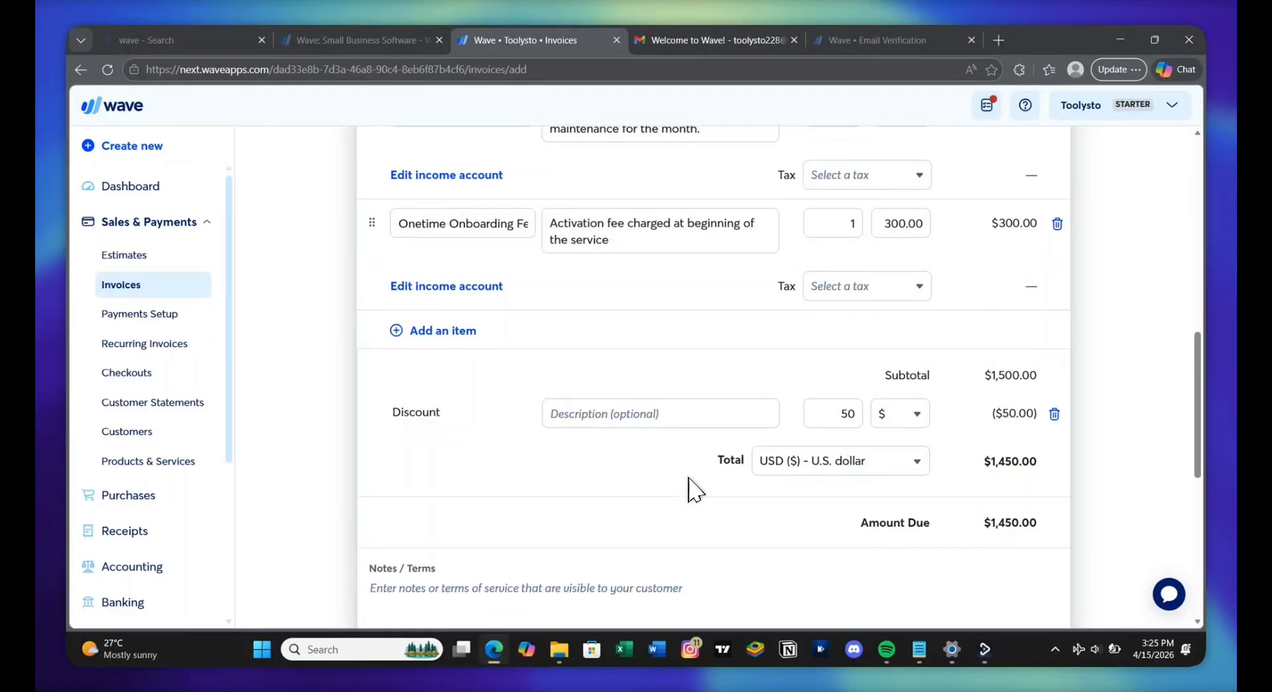
scroll(713, 504, "down", 3)
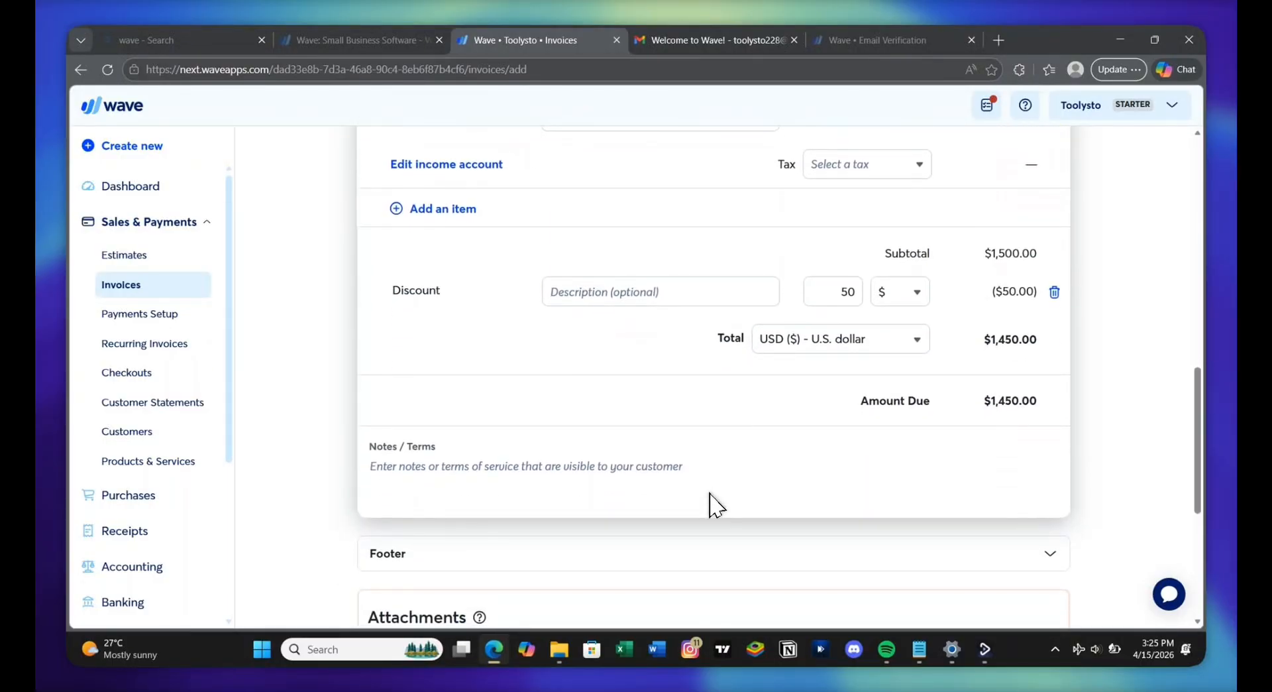
scroll(712, 494, "up", 14)
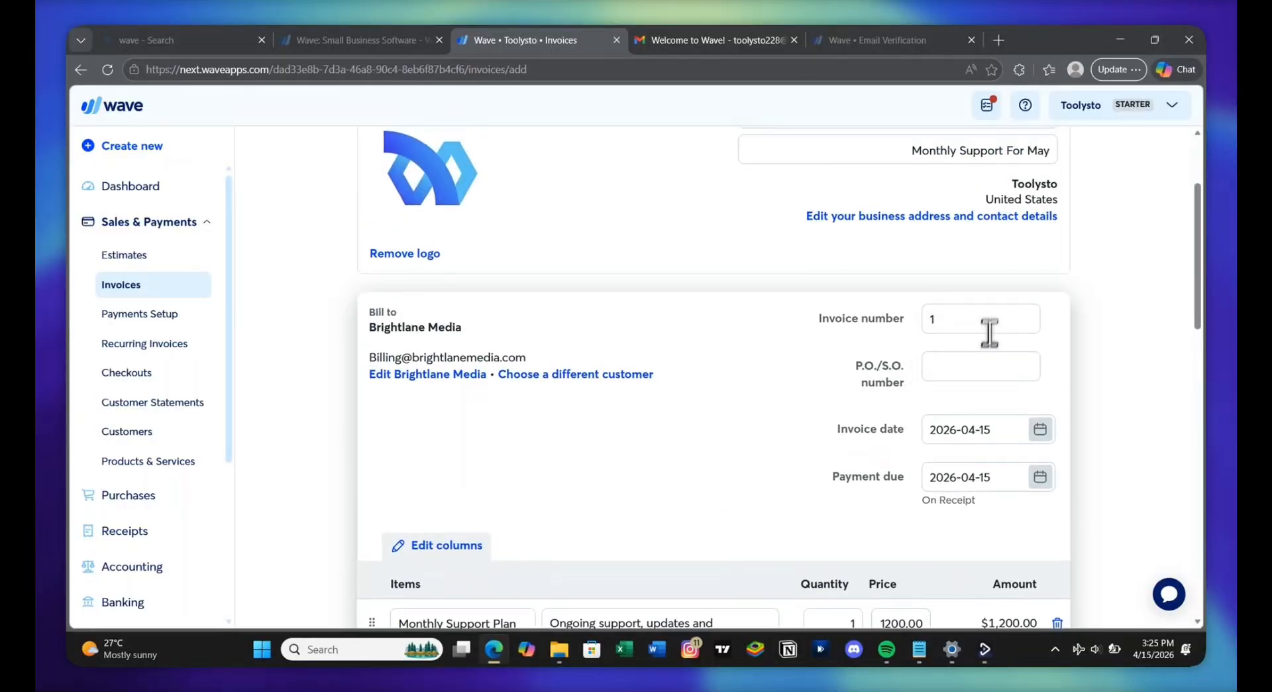
- Highlight the Invoice number, P.O./S.O. number and Invoice date fields, then clear the highlight
triple_click(868, 309)
left_click(865, 383)
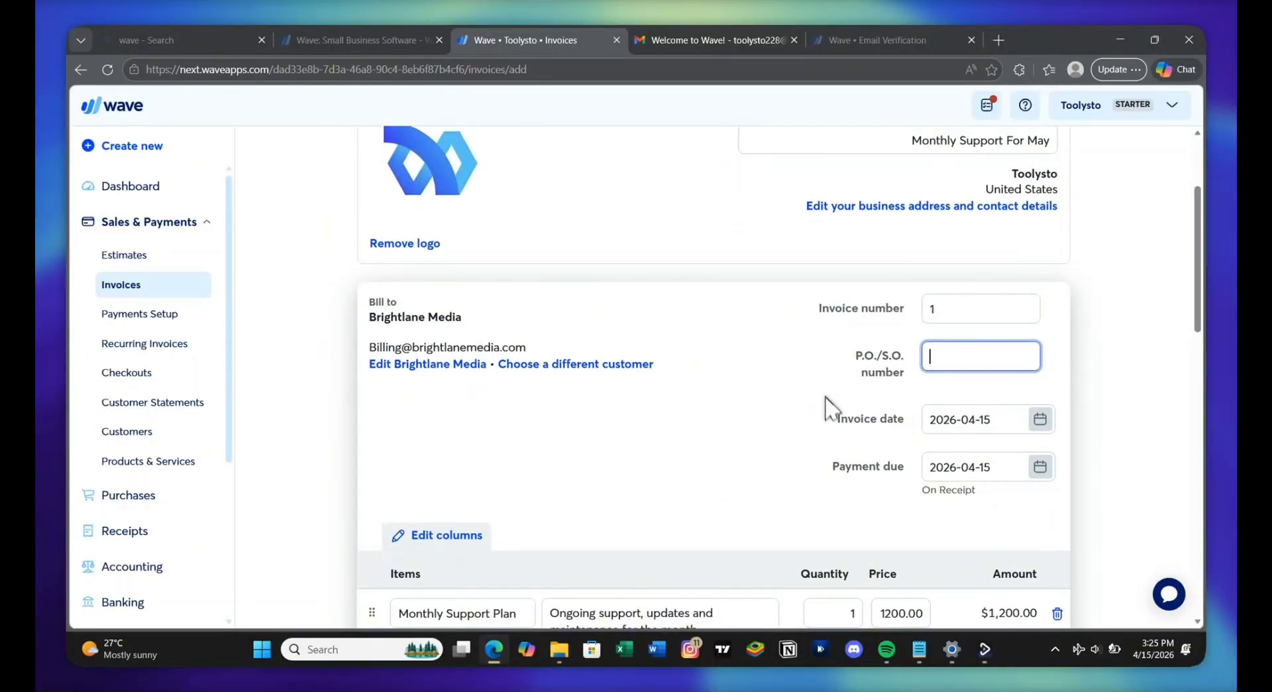
left_click_drag(826, 406, 903, 474)
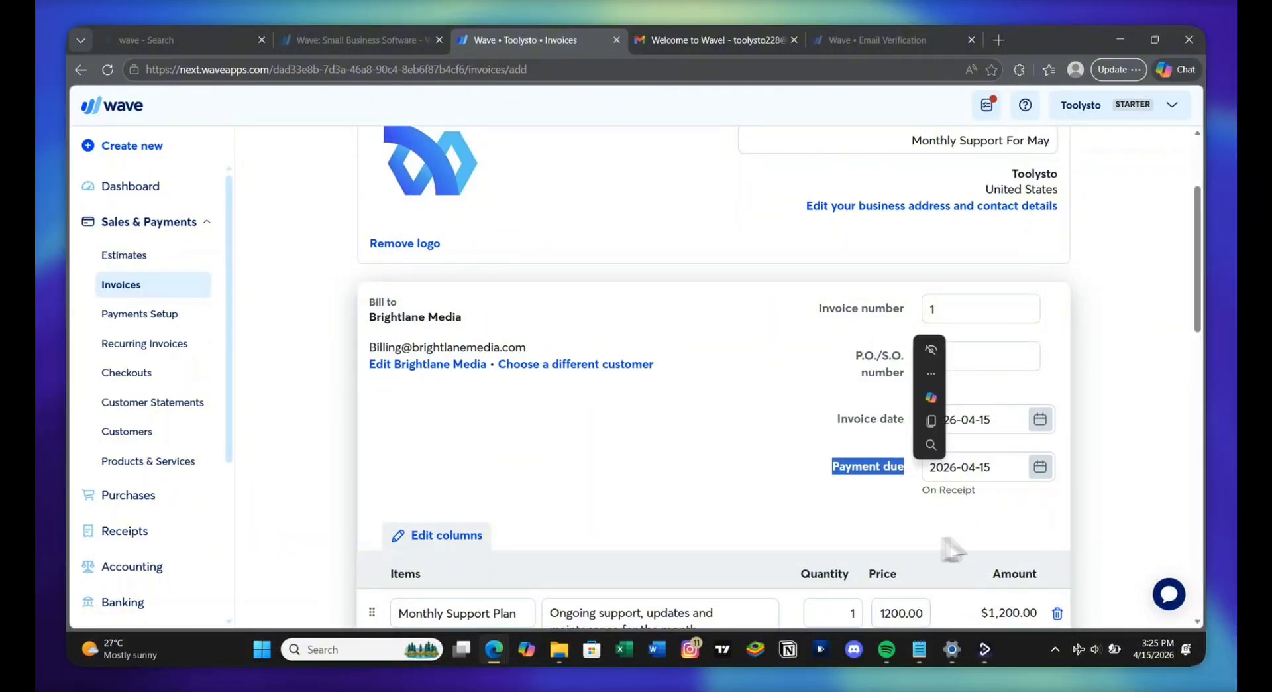
left_click(1013, 532)
scroll(1016, 540, "up", 1)
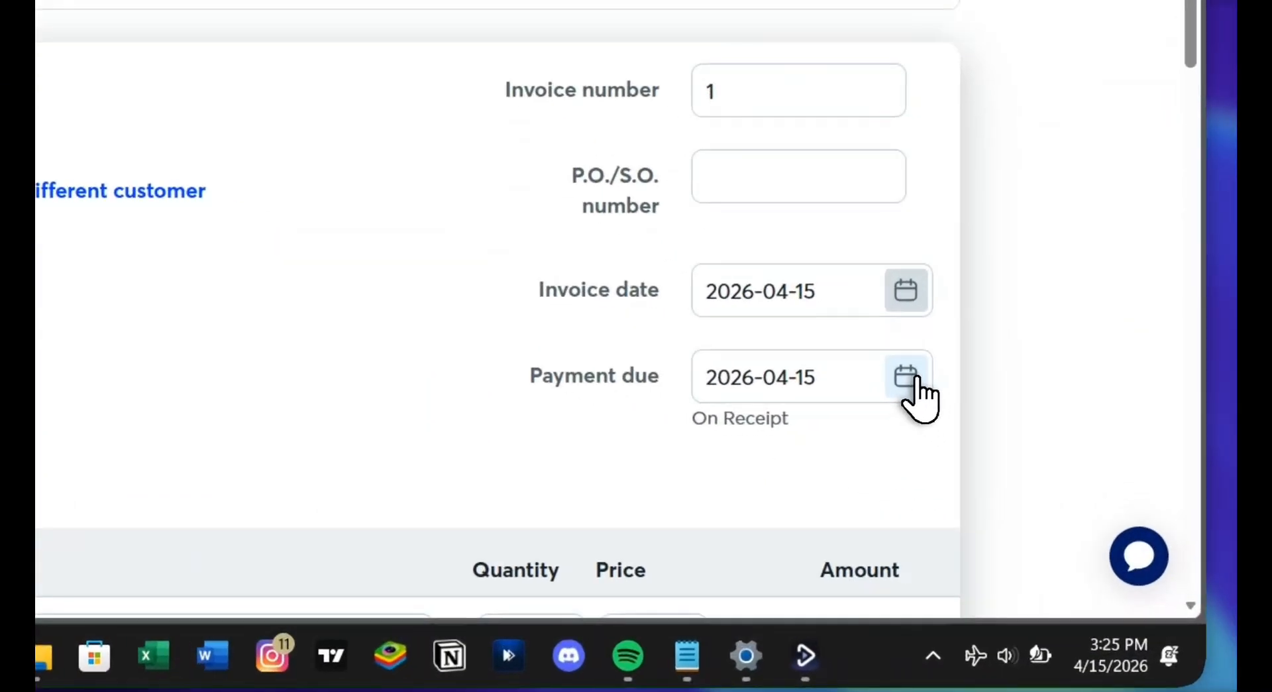
- Keep the payment due setting as On Receipt
left_click(1041, 495)
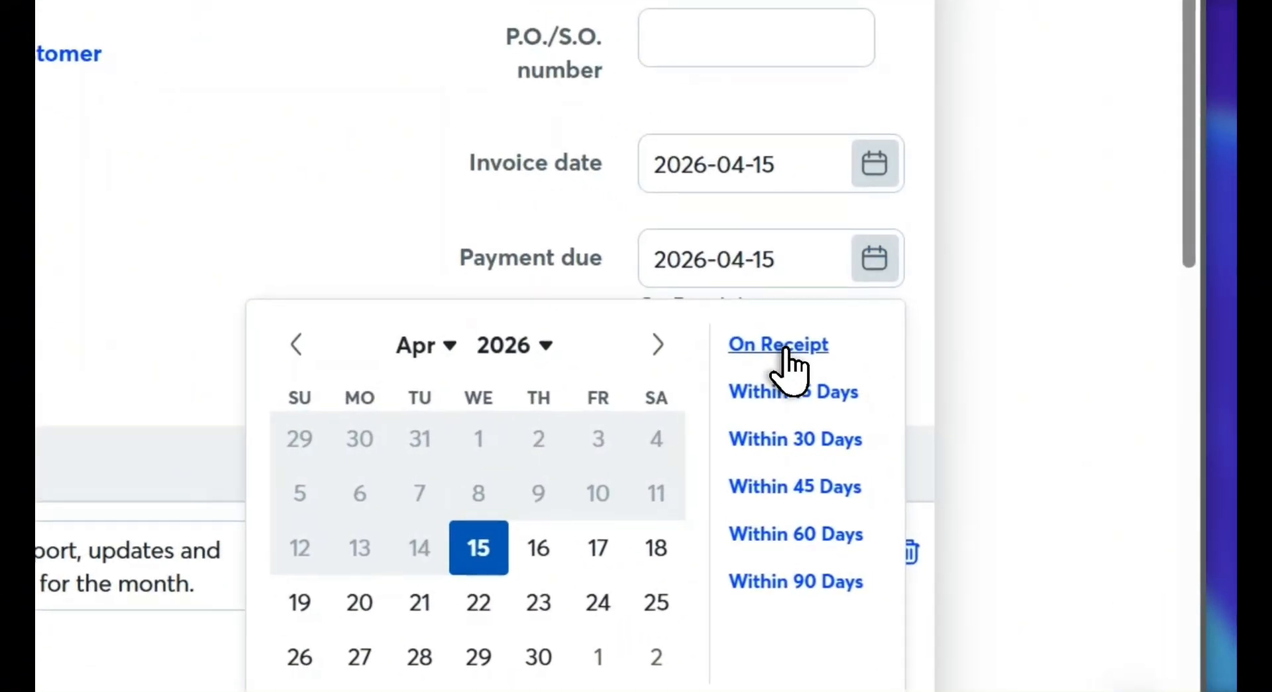
left_click(992, 402)
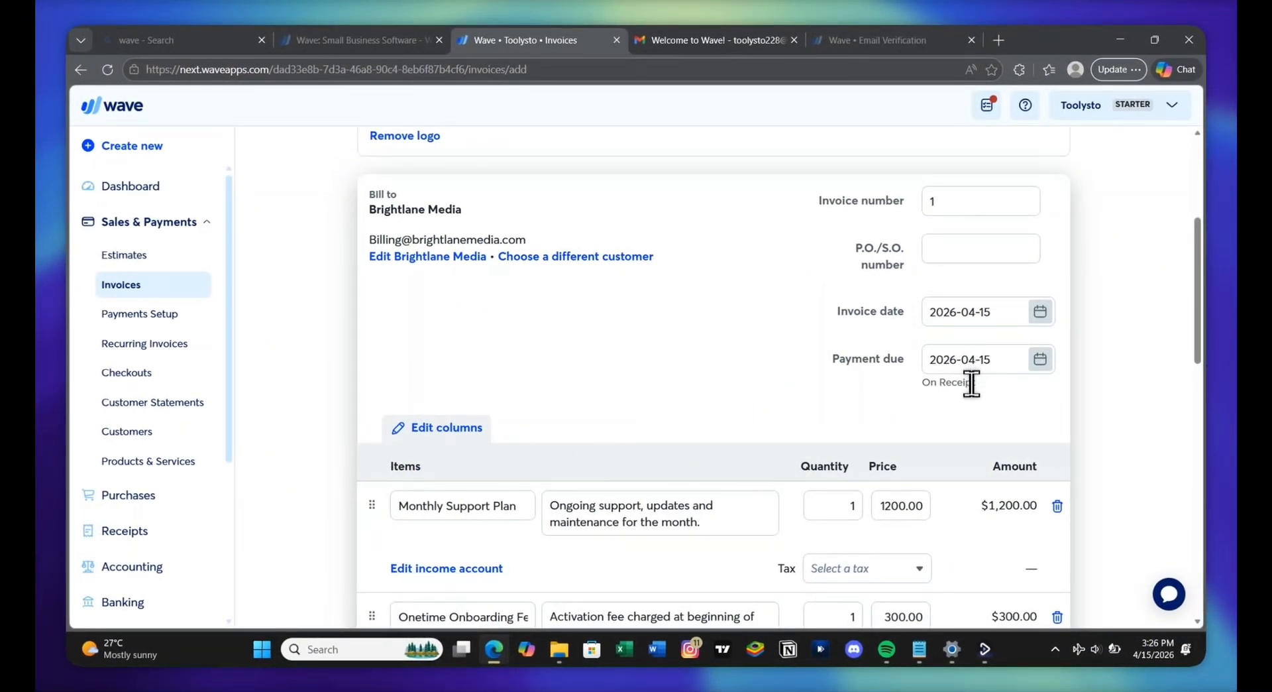
scroll(972, 384, "up", 1)
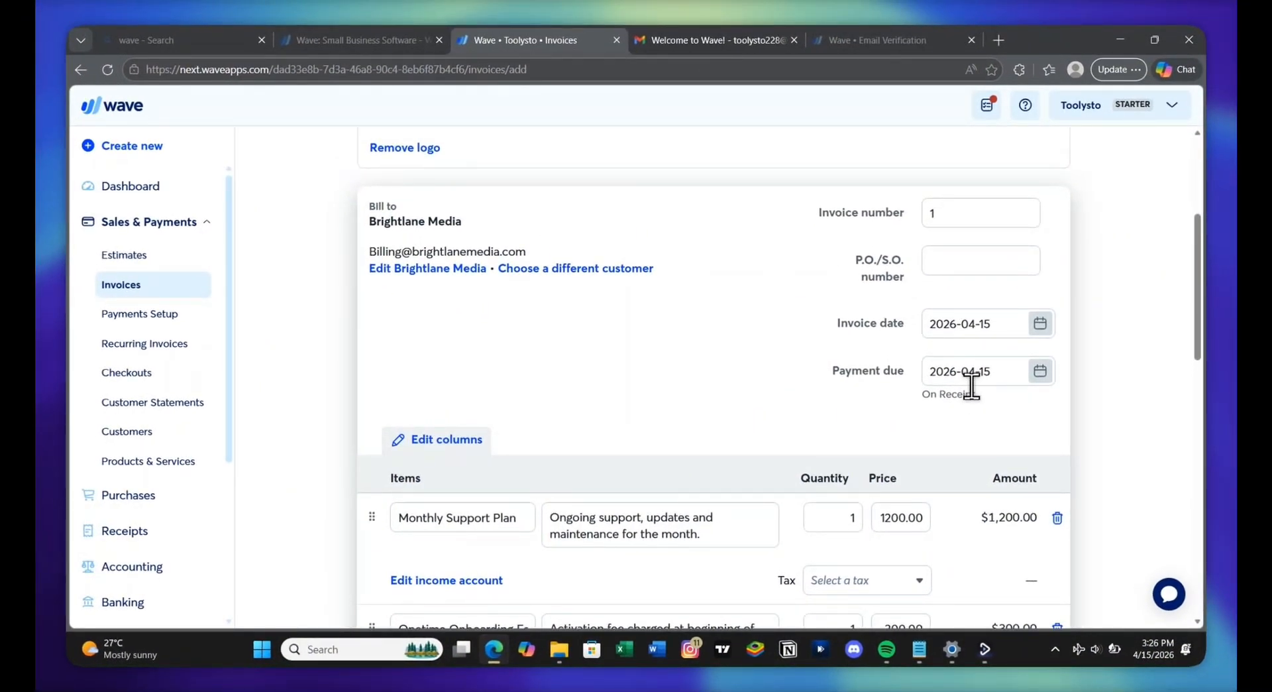
scroll(780, 475, "down", 9)
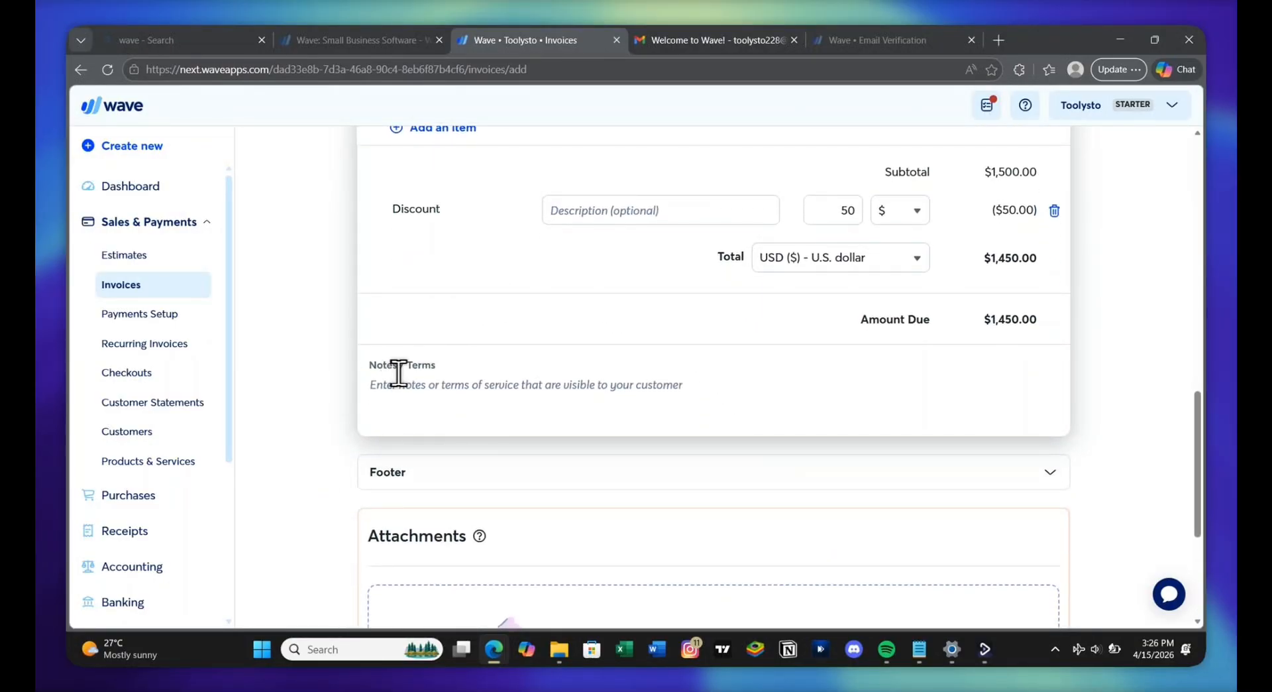
- Write the Notes / Terms thank-you note asking for payment within 7 days
left_click_drag(436, 366, 378, 366)
left_click(377, 390)
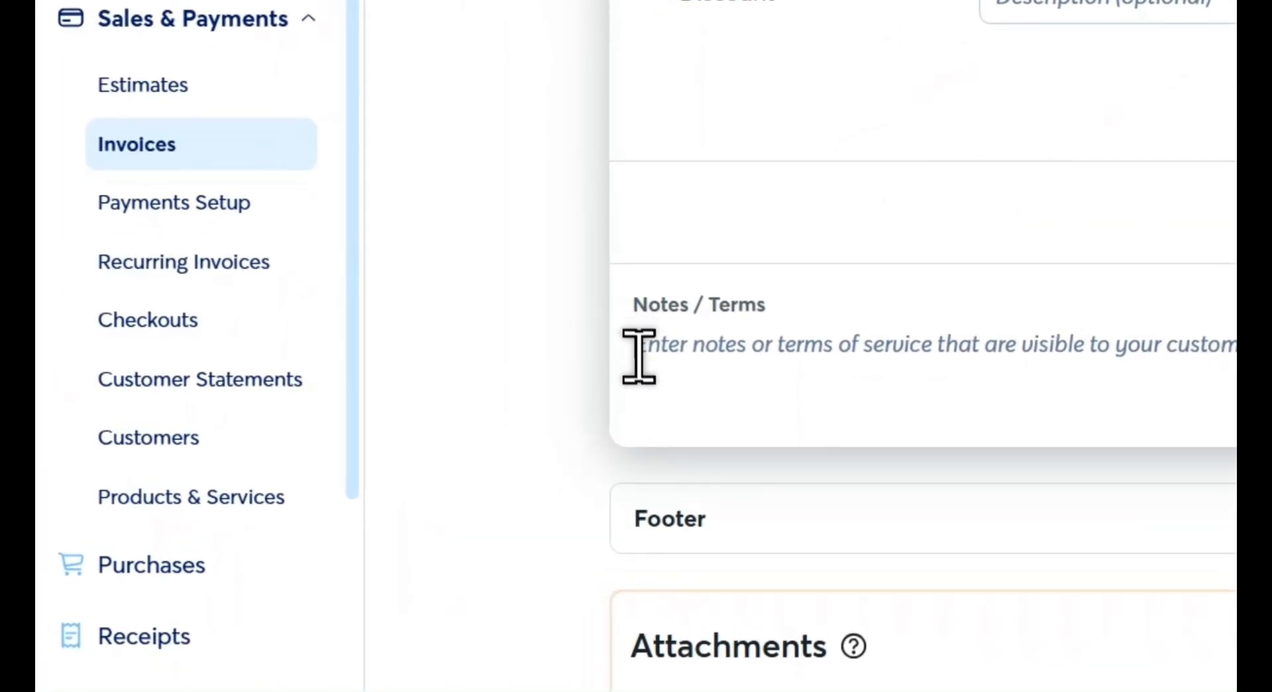
type("Thank you for your business, please submit payment within 7 days/ W")
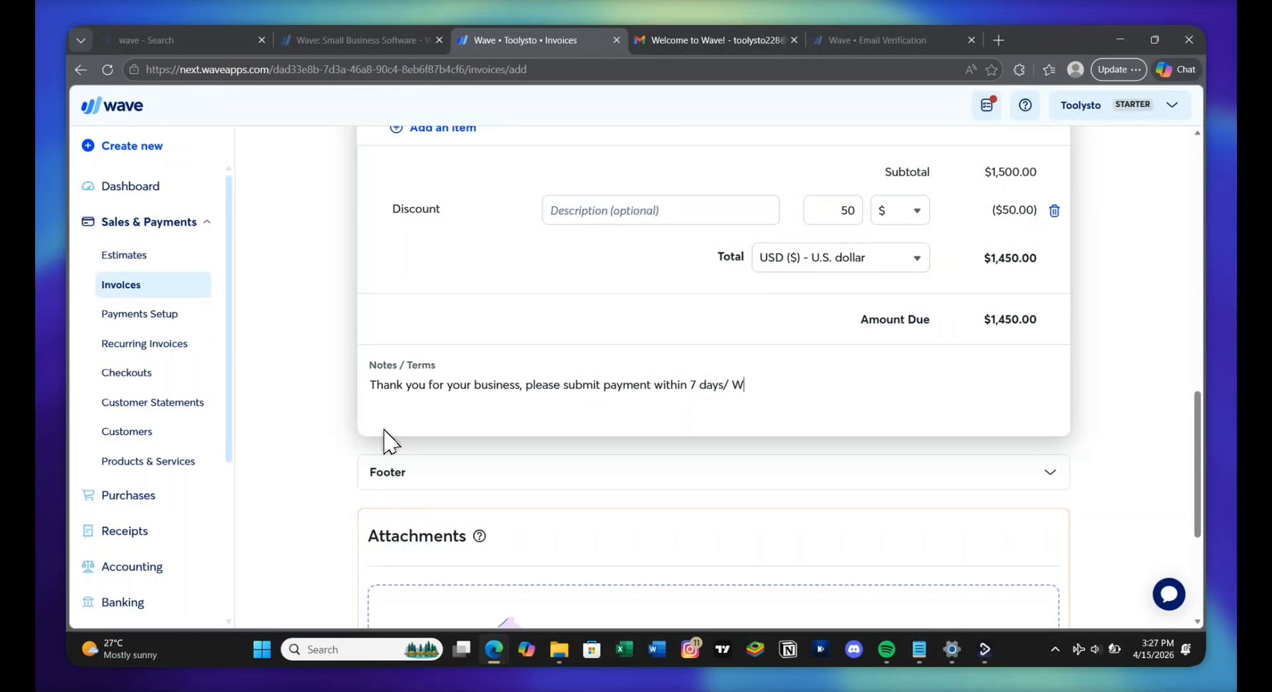
type("for th")
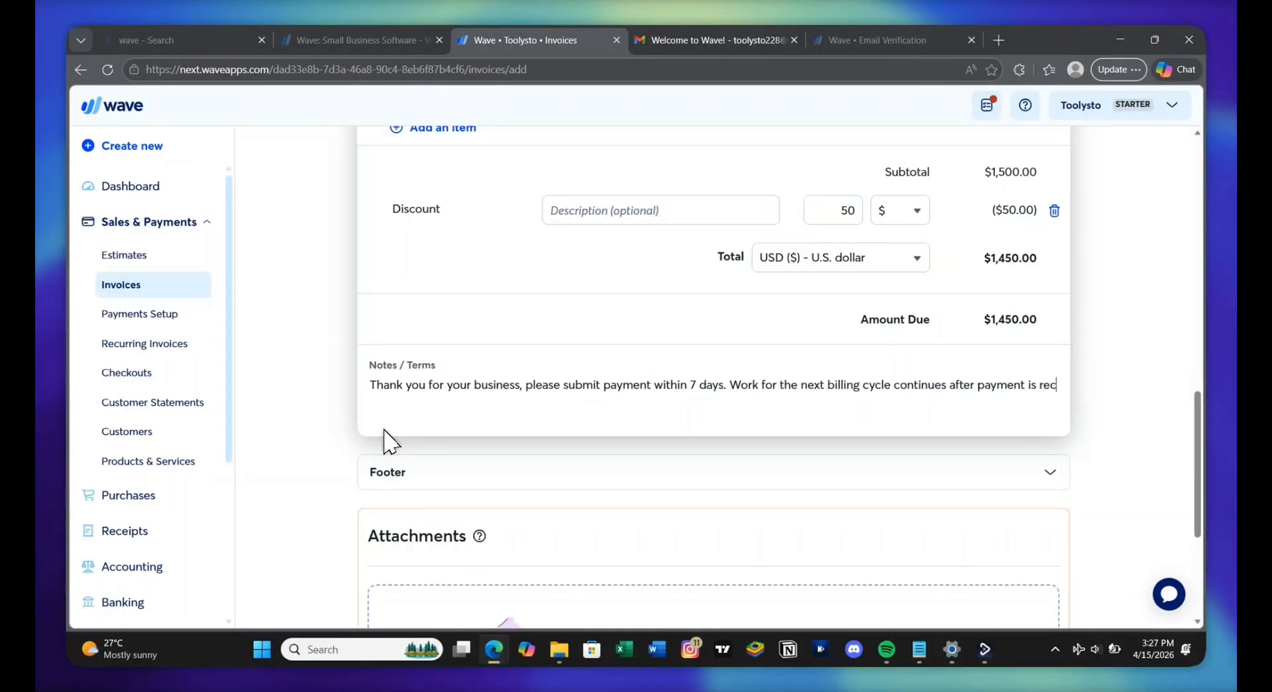
type("eived.")
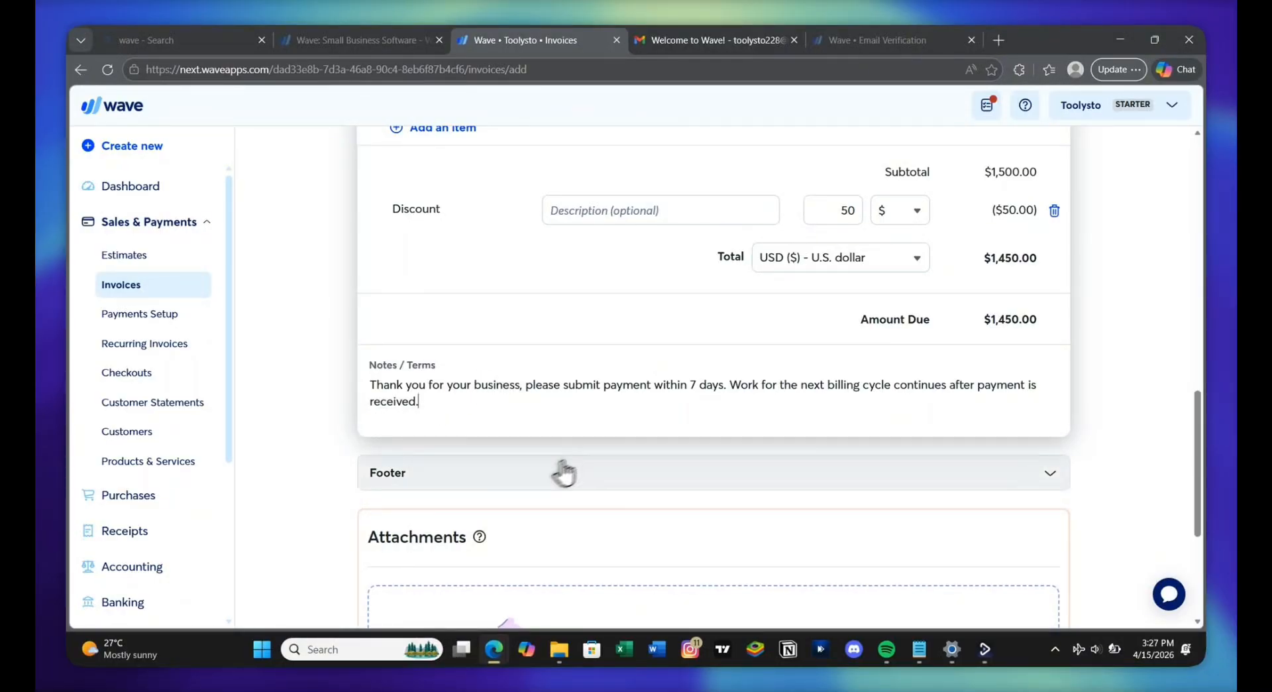
scroll(538, 474, "down", 1)
scroll(540, 474, "up", 1)
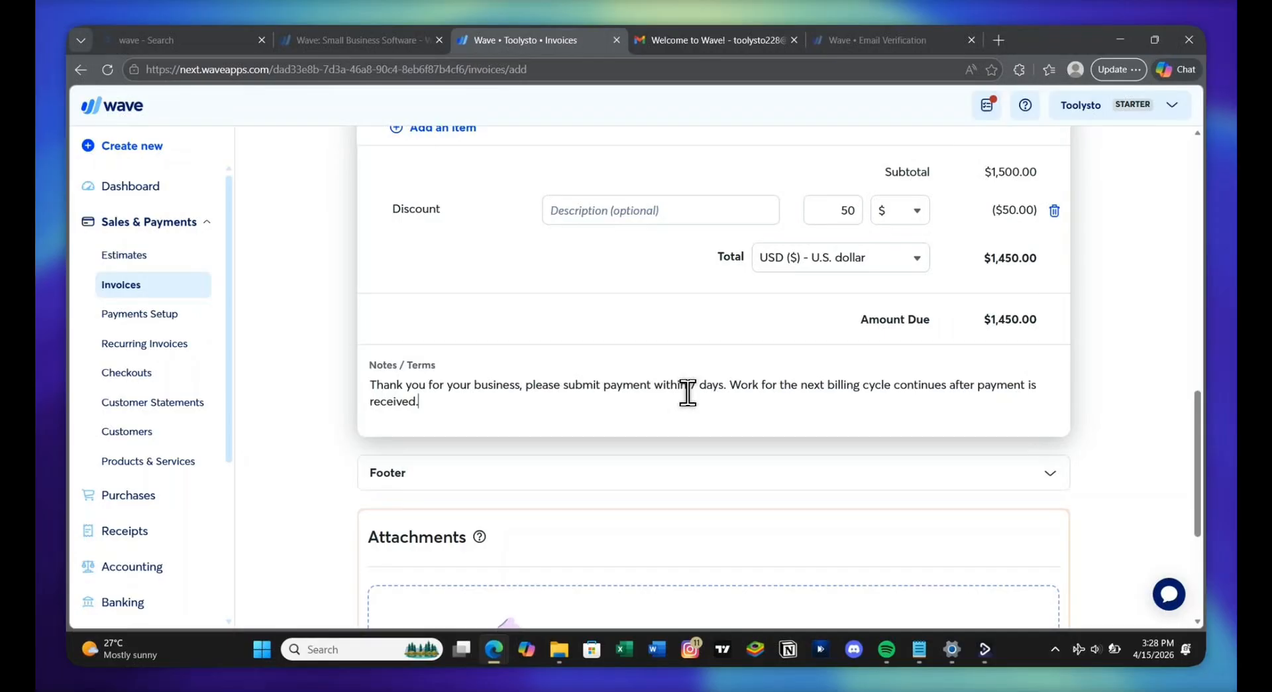
left_click(637, 407)
scroll(562, 443, "up", 1)
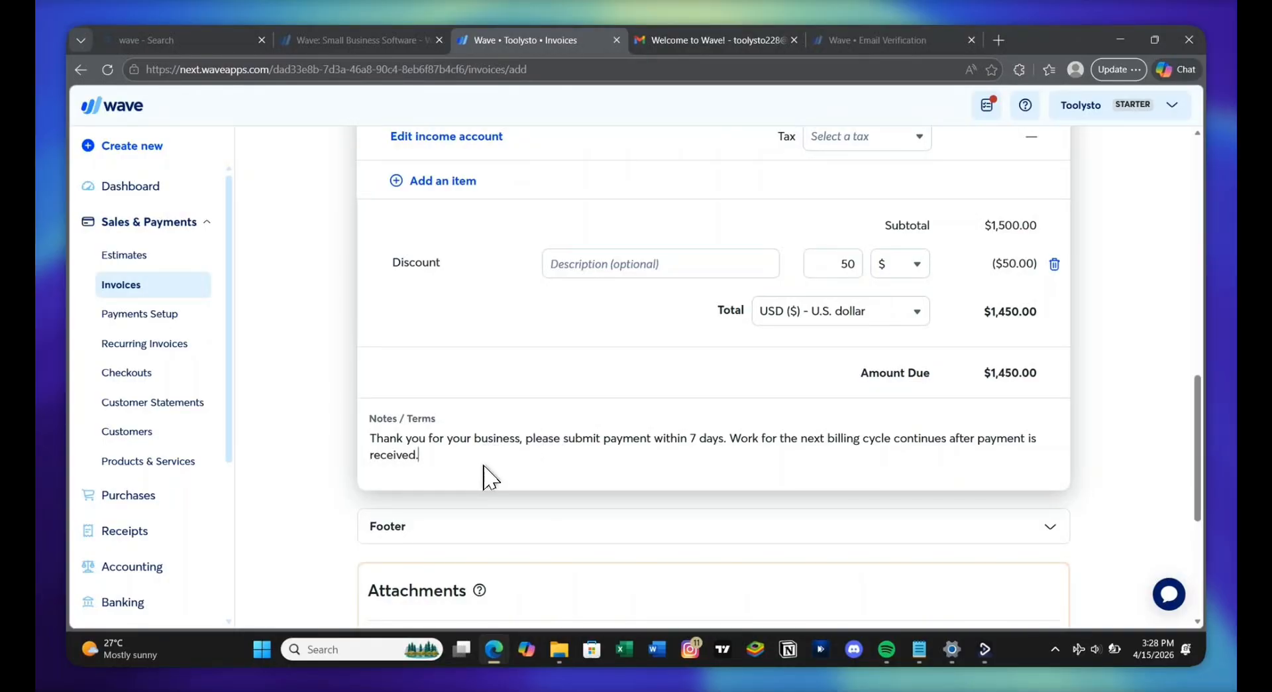
scroll(798, 287, "up", 8)
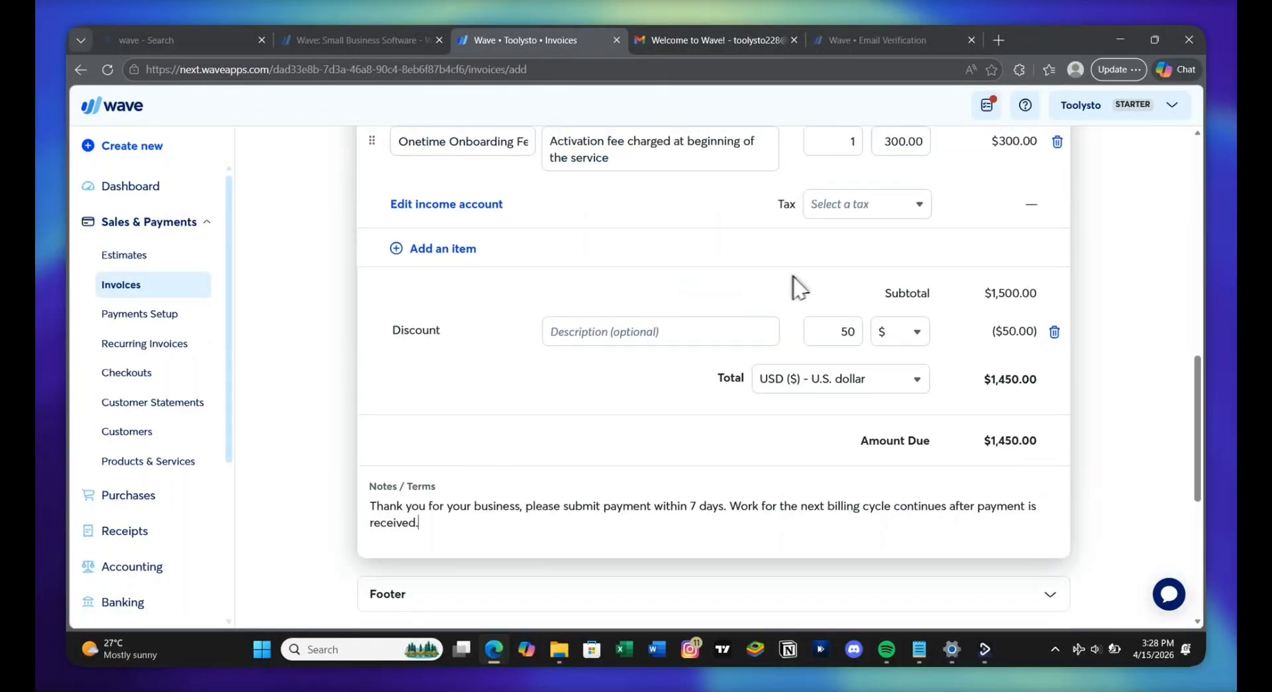
scroll(799, 278, "down", 2)
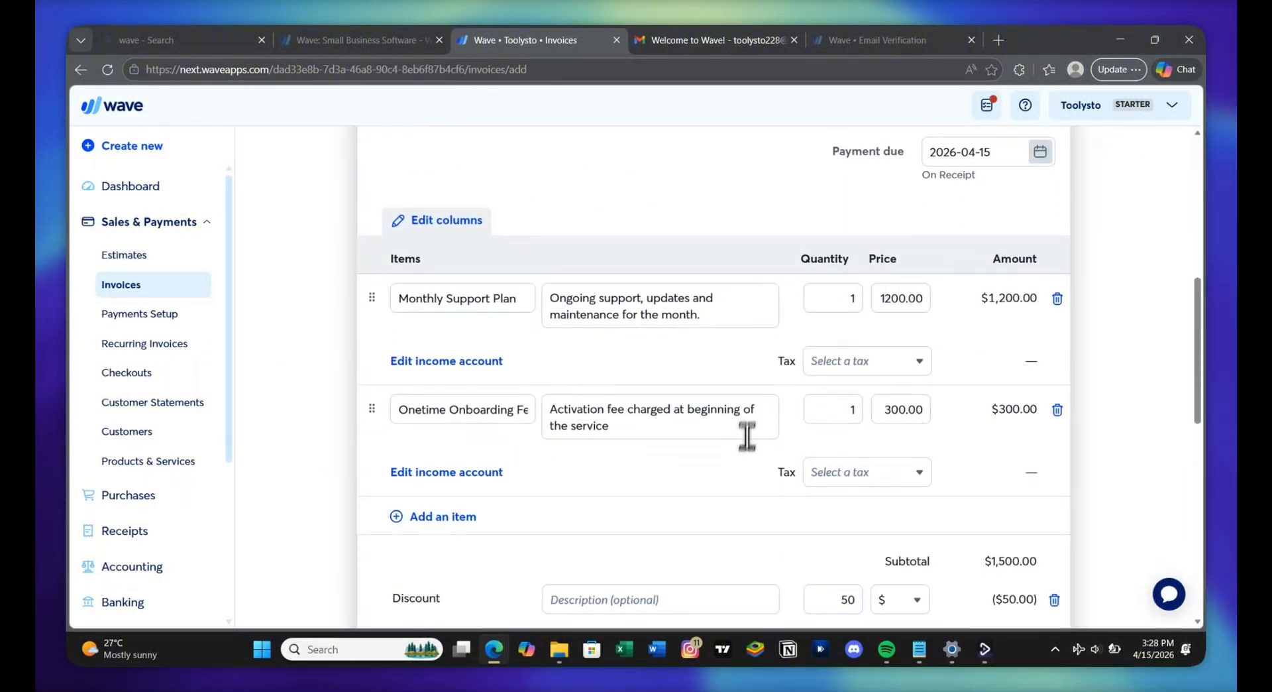
scroll(749, 427, "down", 2)
scroll(762, 409, "up", 8)
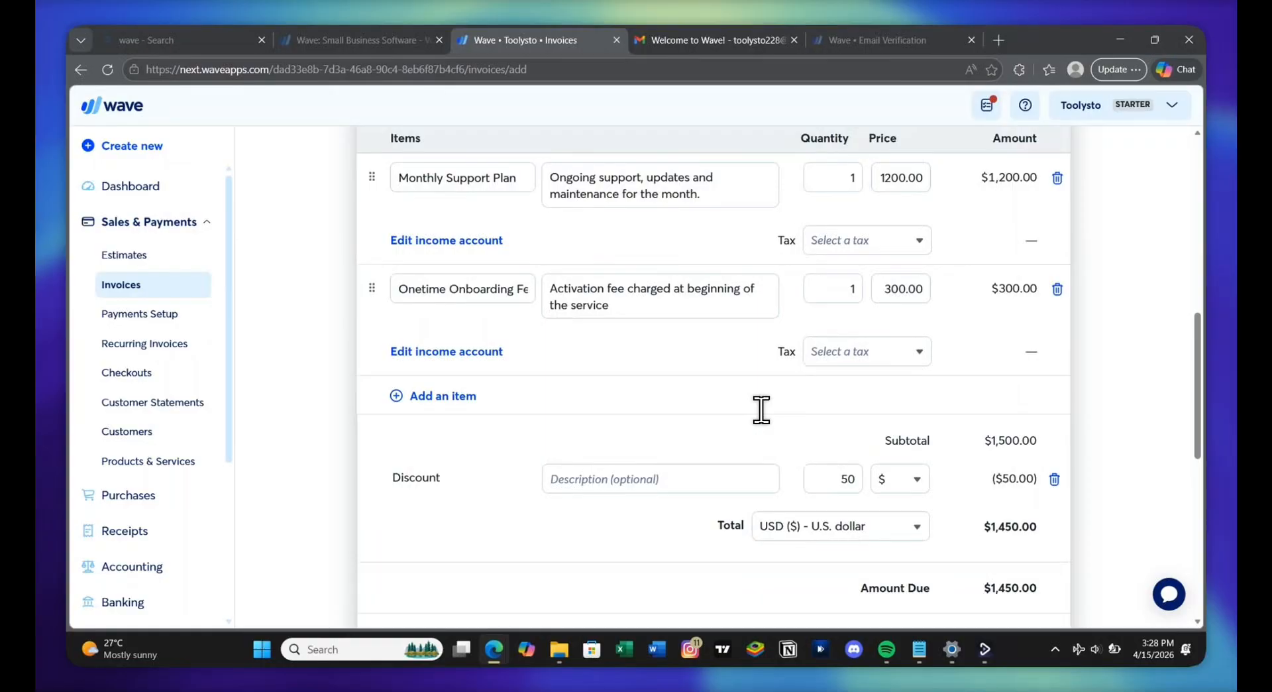
scroll(762, 422, "down", 3)
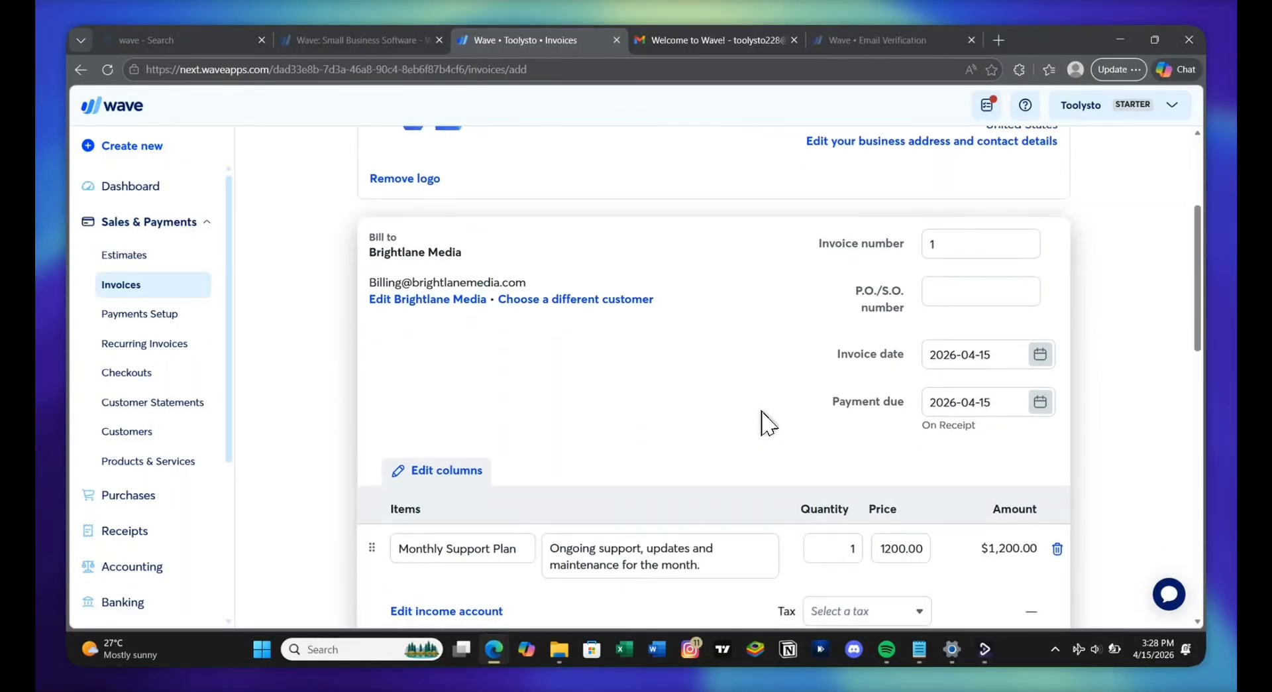
scroll(756, 414, "down", 3)
scroll(757, 391, "up", 3)
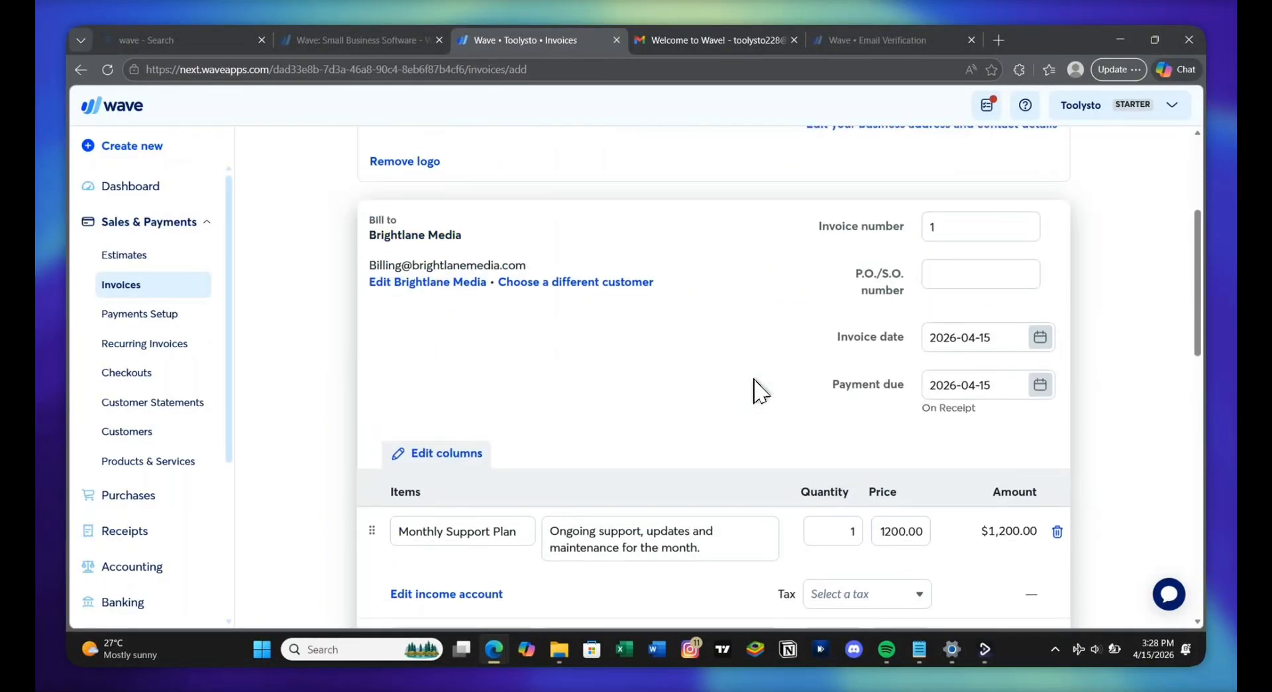
scroll(754, 380, "down", 3)
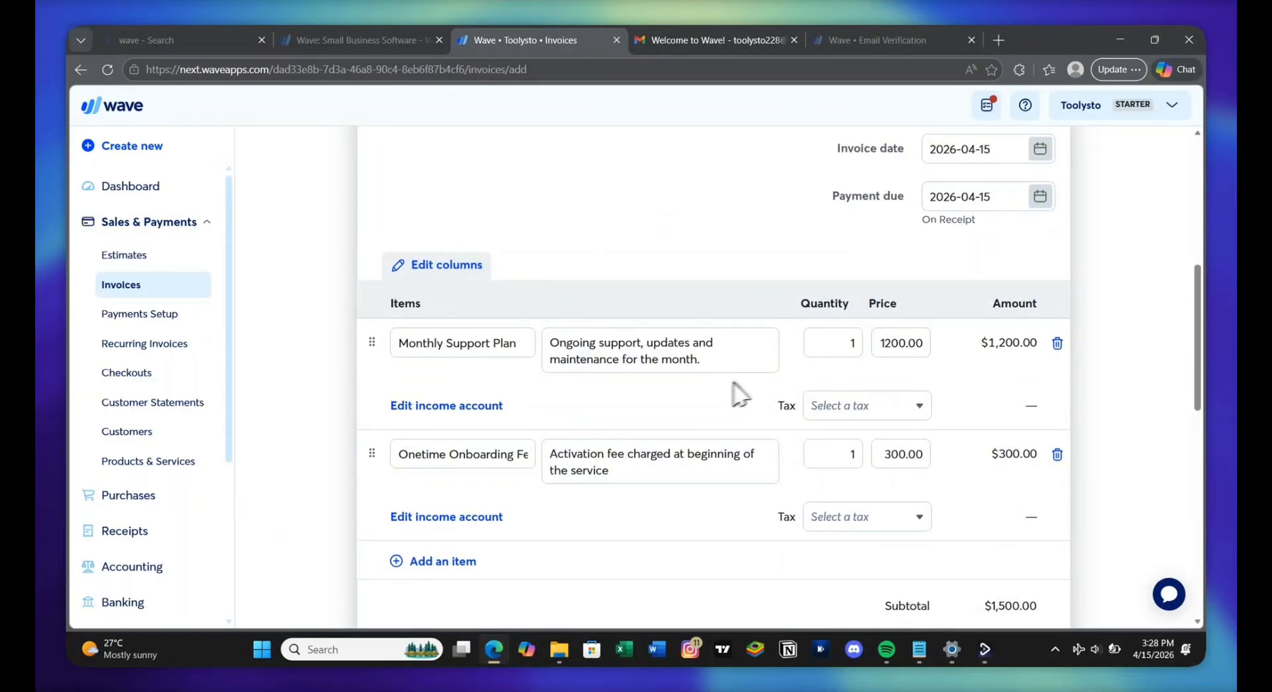
scroll(719, 517, "down", 1)
scroll(719, 515, "down", 1)
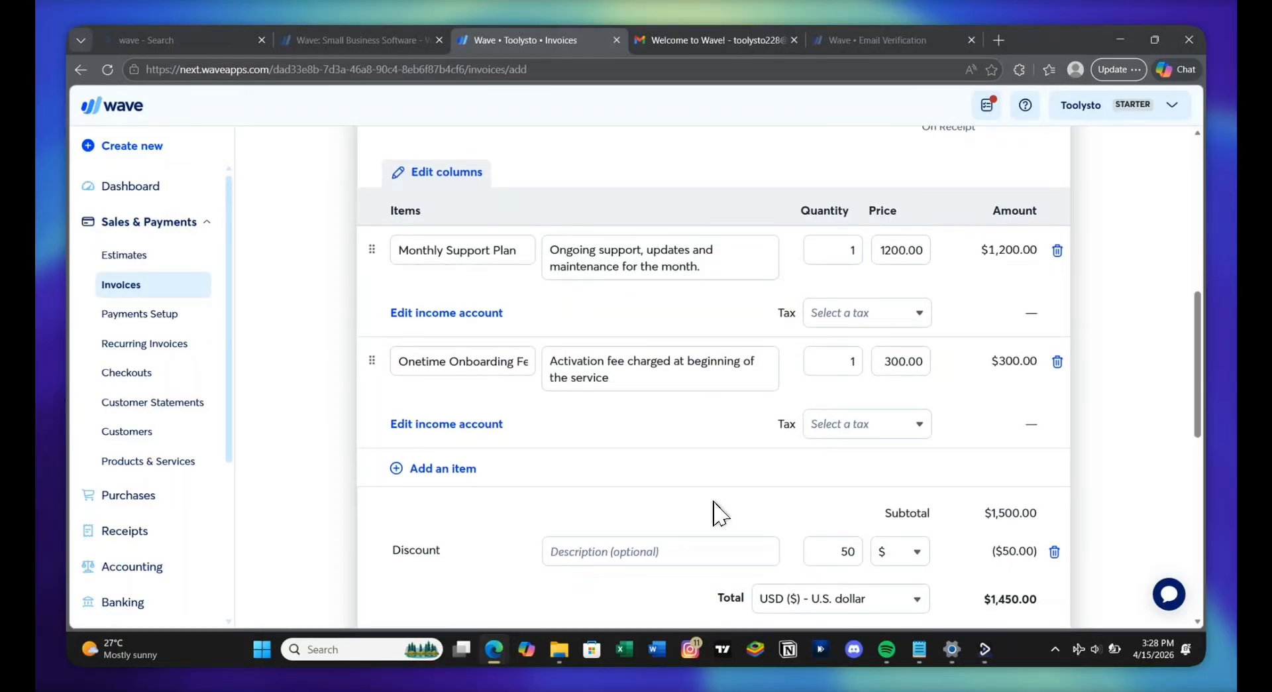
scroll(715, 502, "down", 2)
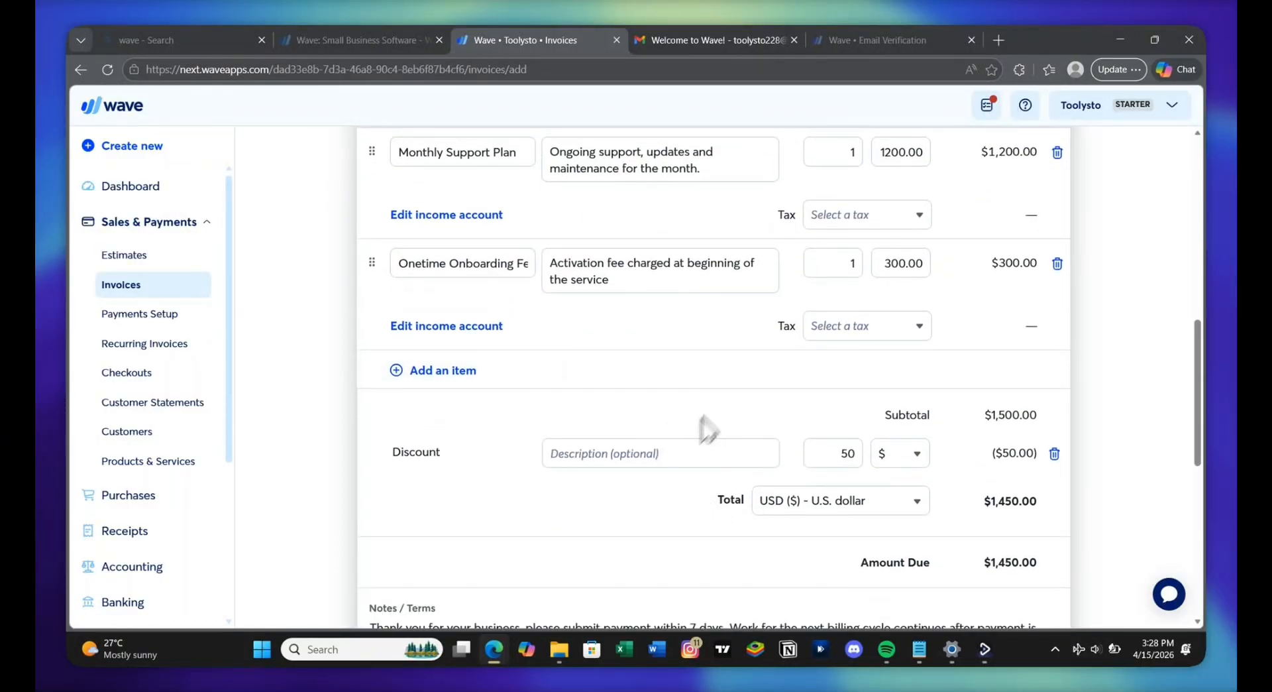
scroll(722, 484, "up", 1)
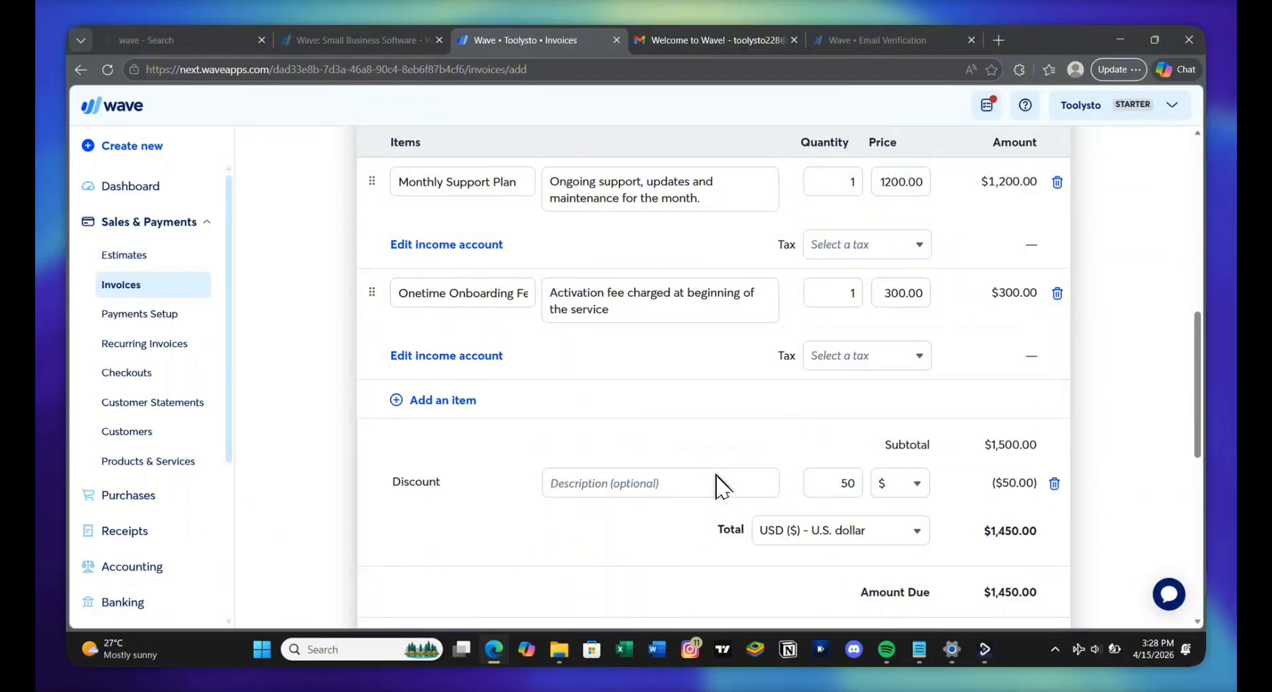
scroll(719, 487, "up", 1)
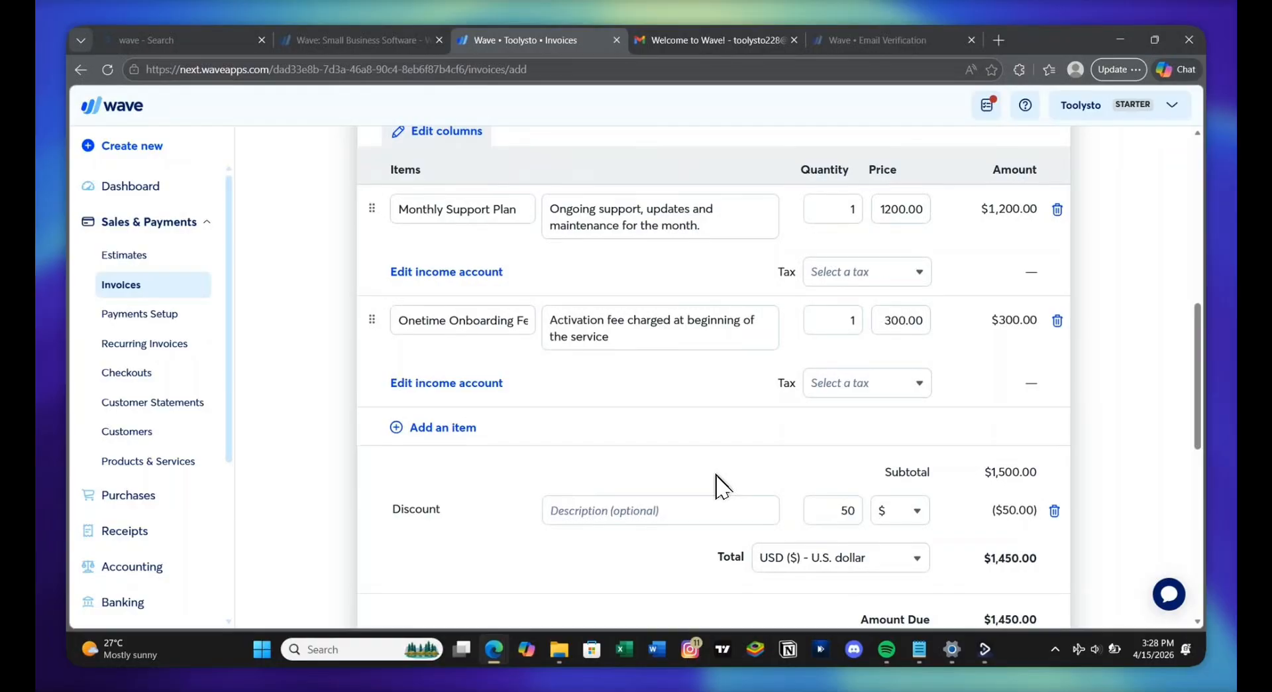
scroll(721, 486, "down", 3)
scroll(721, 487, "up", 2)
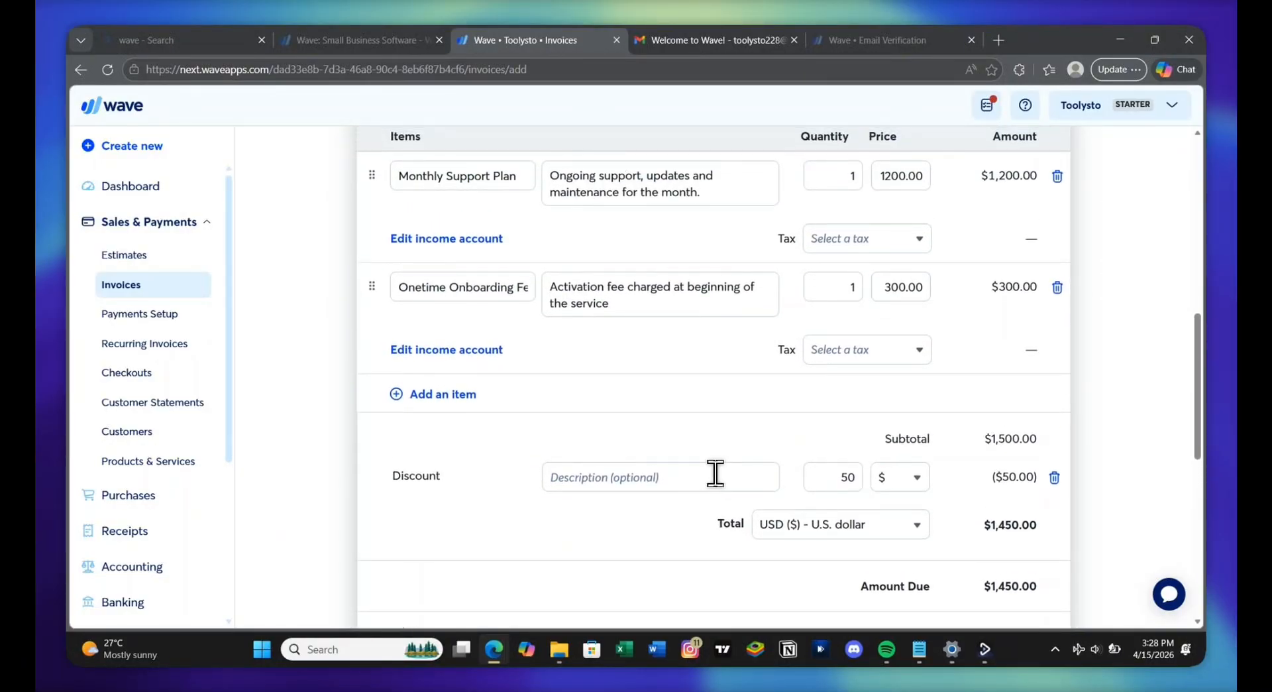
scroll(716, 473, "up", 1)
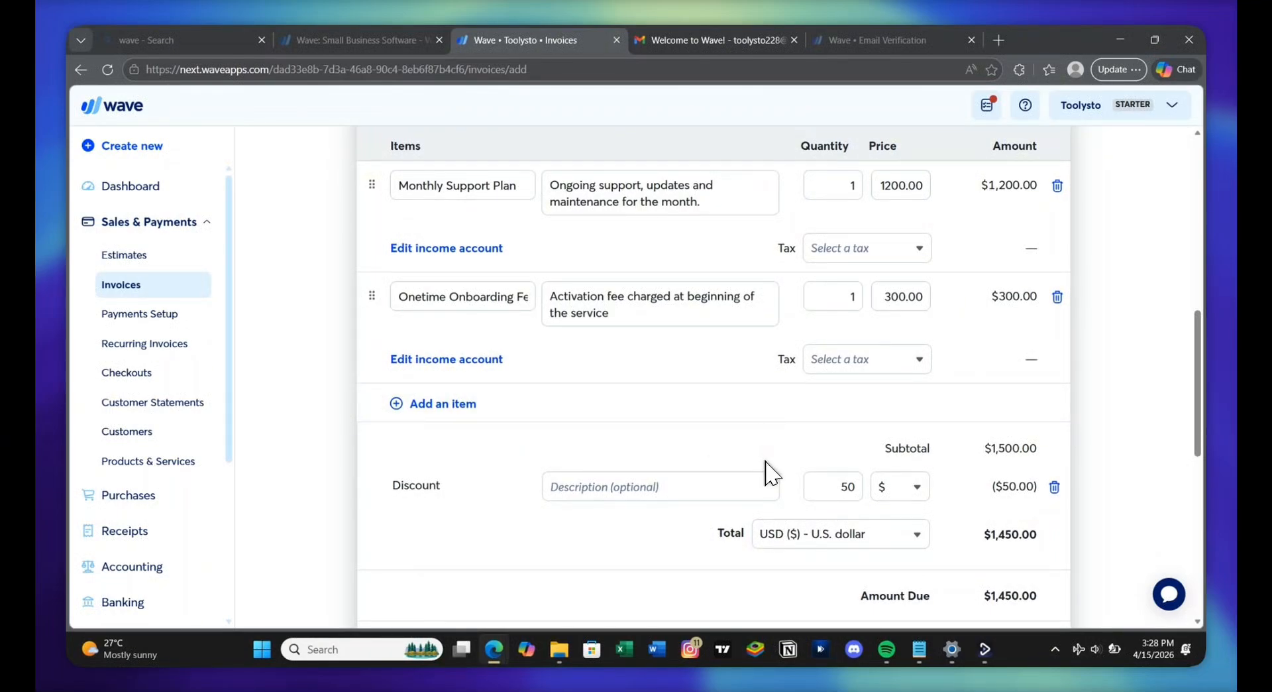
scroll(608, 238, "up", 1)
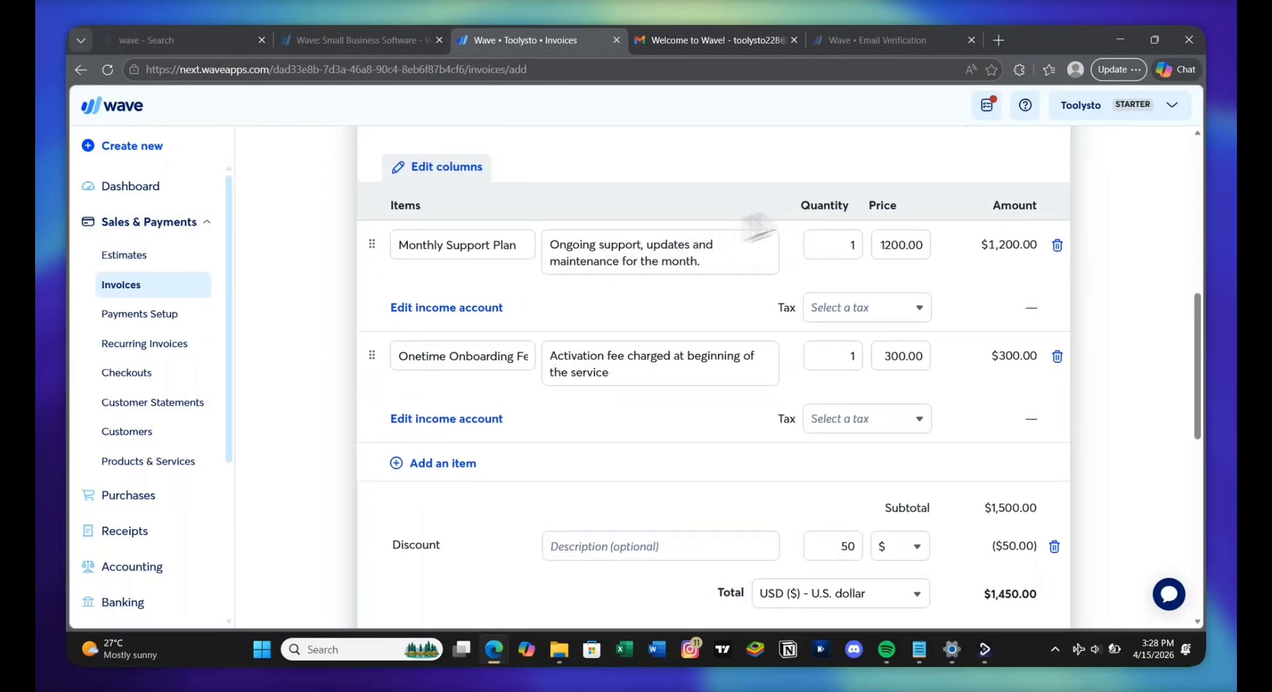
scroll(868, 431, "up", 8)
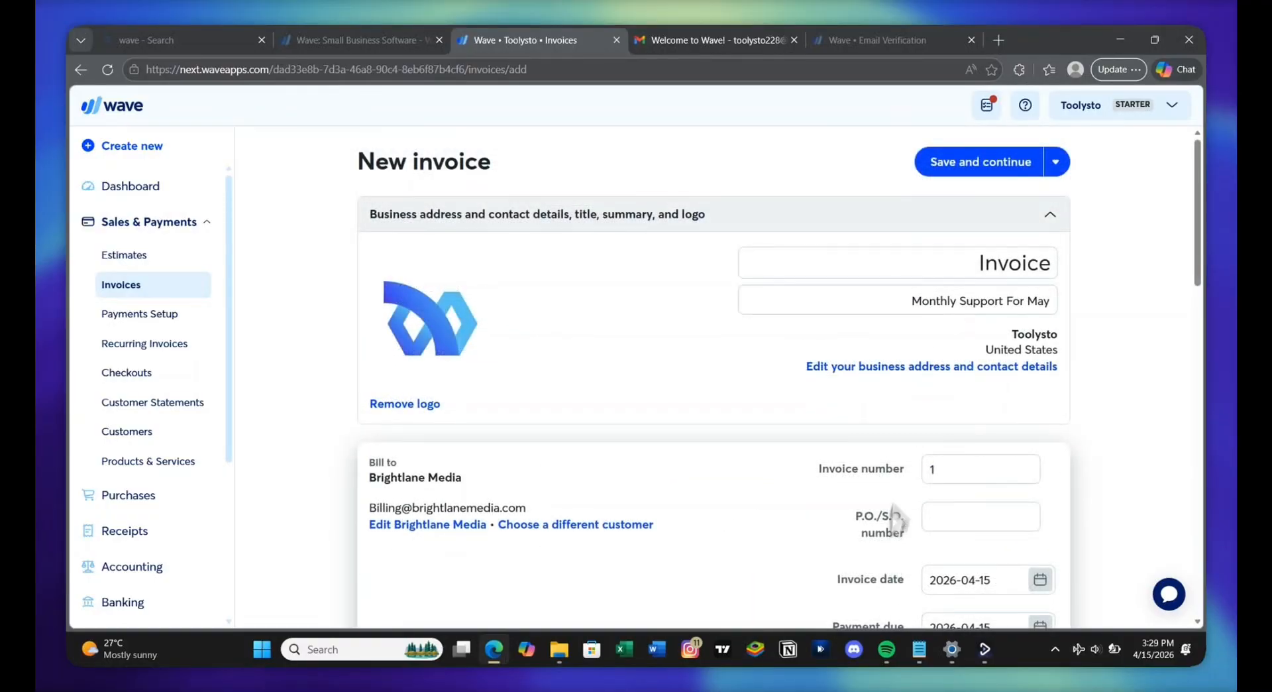
scroll(928, 533, "down", 4)
scroll(767, 431, "up", 5)
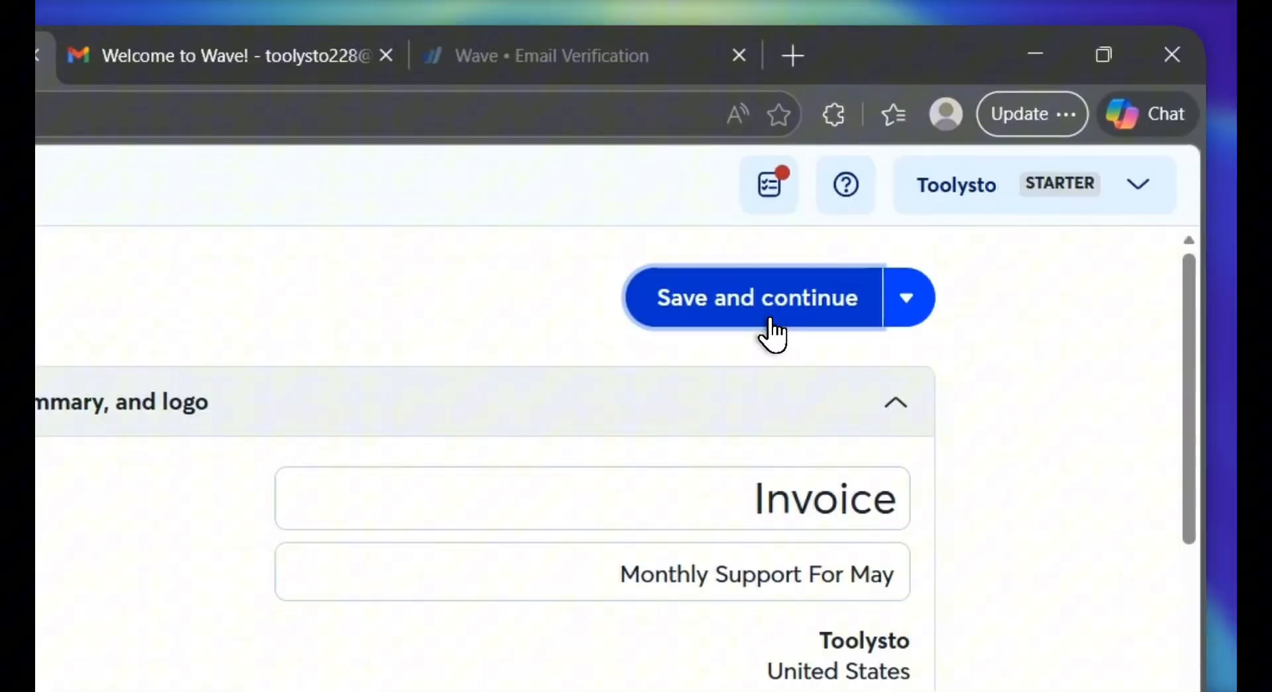
- Save the Brightlane Media invoice with Save and send… from the save dropdown
left_click(987, 172)
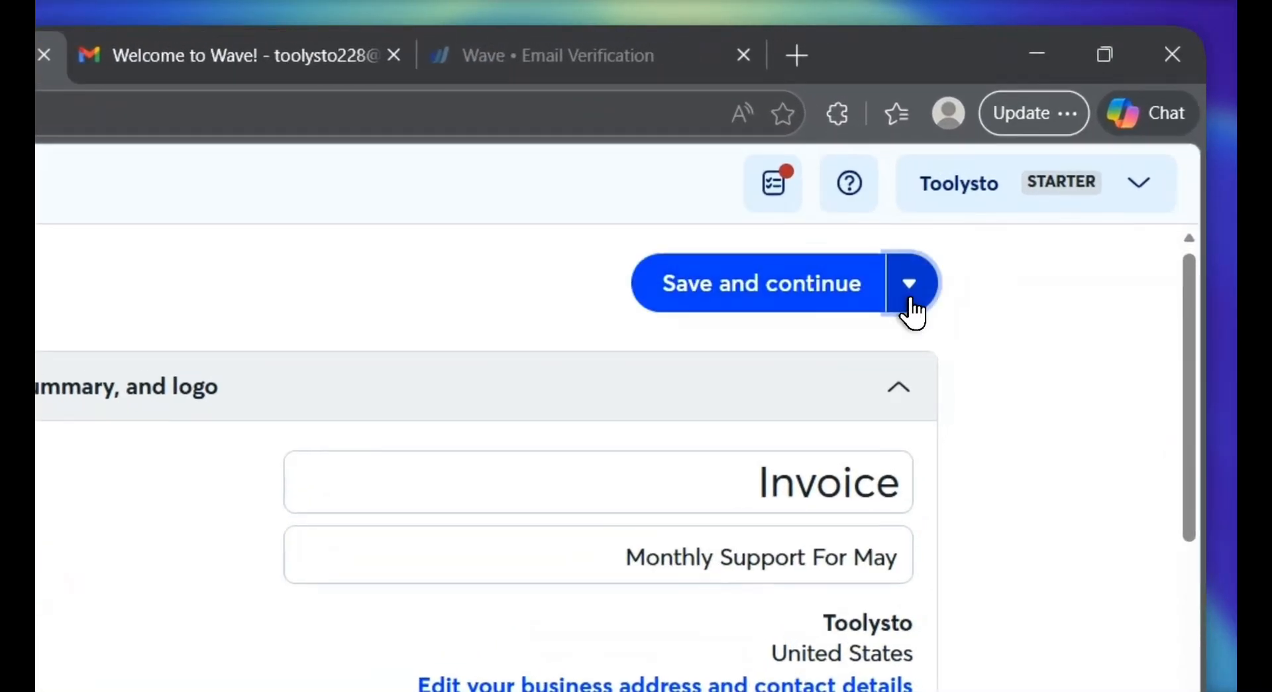
left_click(1056, 165)
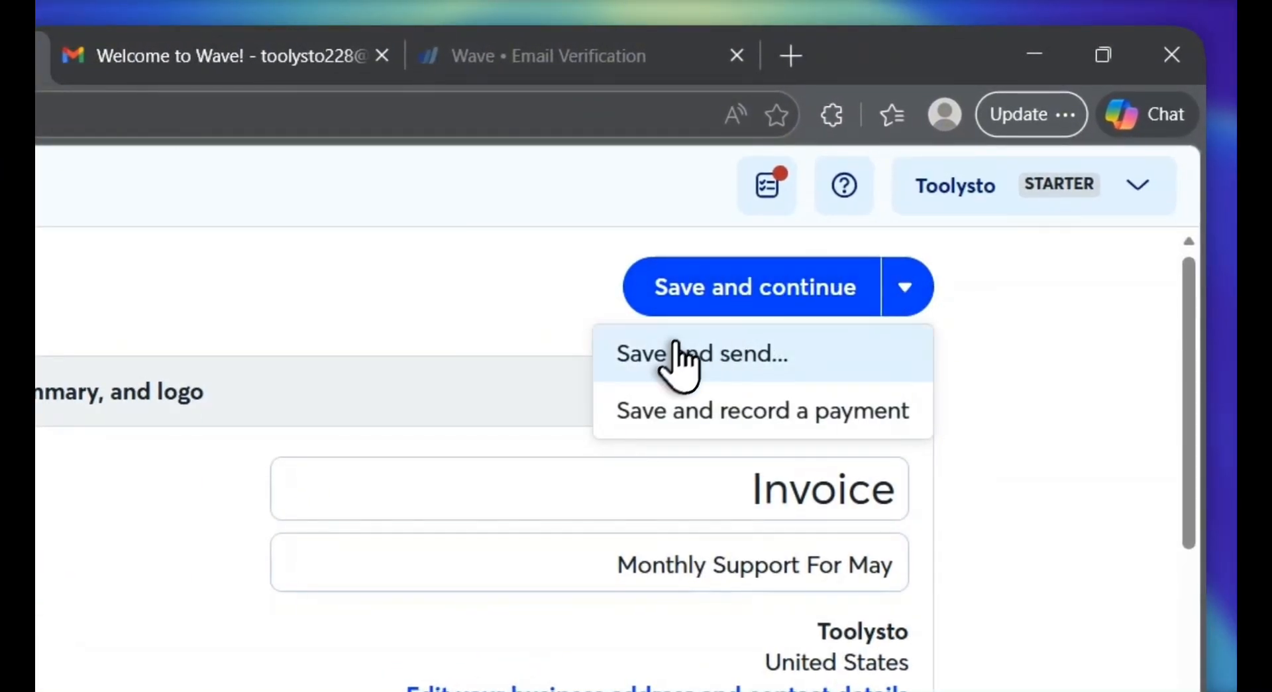
left_click(742, 286)
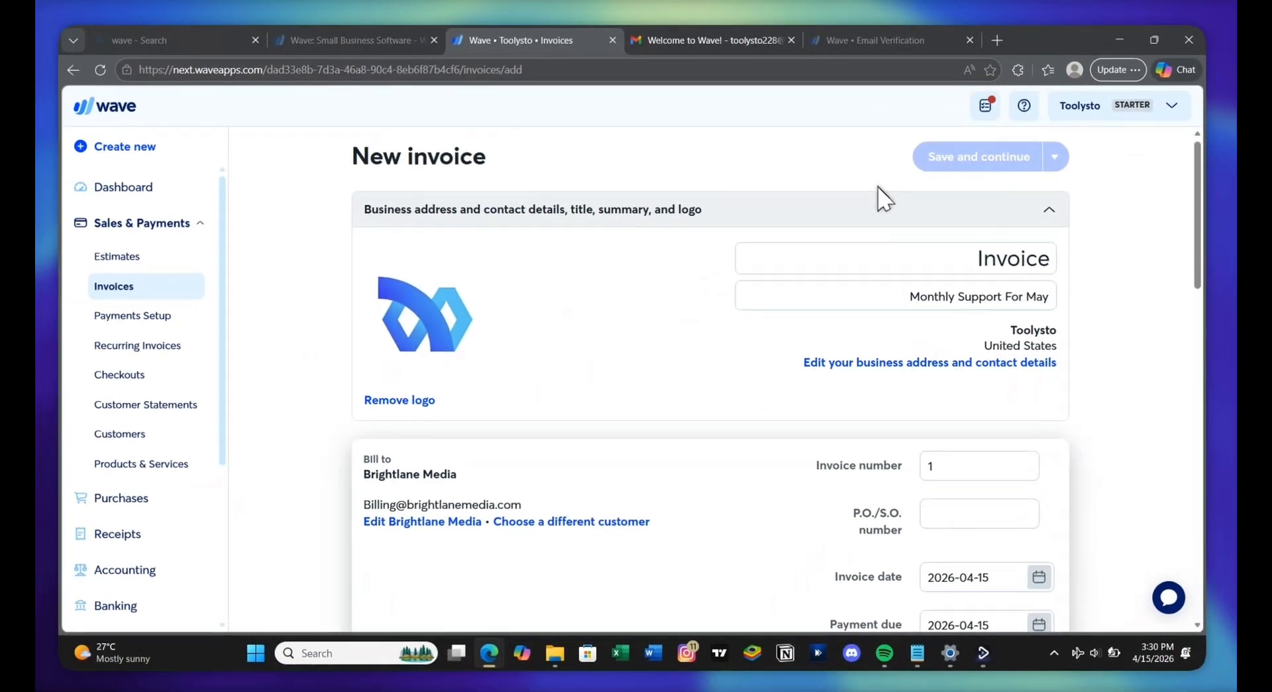
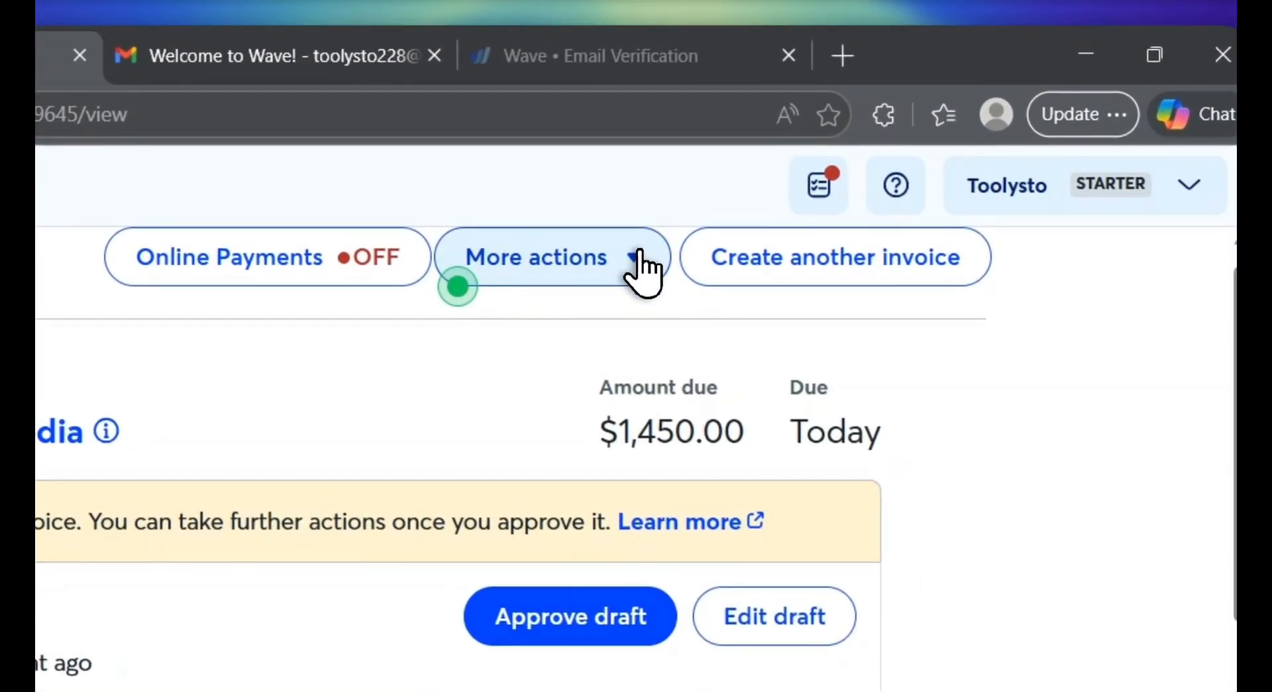
- Convert the Brightlane Media draft invoice into a recurring invoice using Make recurring
left_click(783, 188)
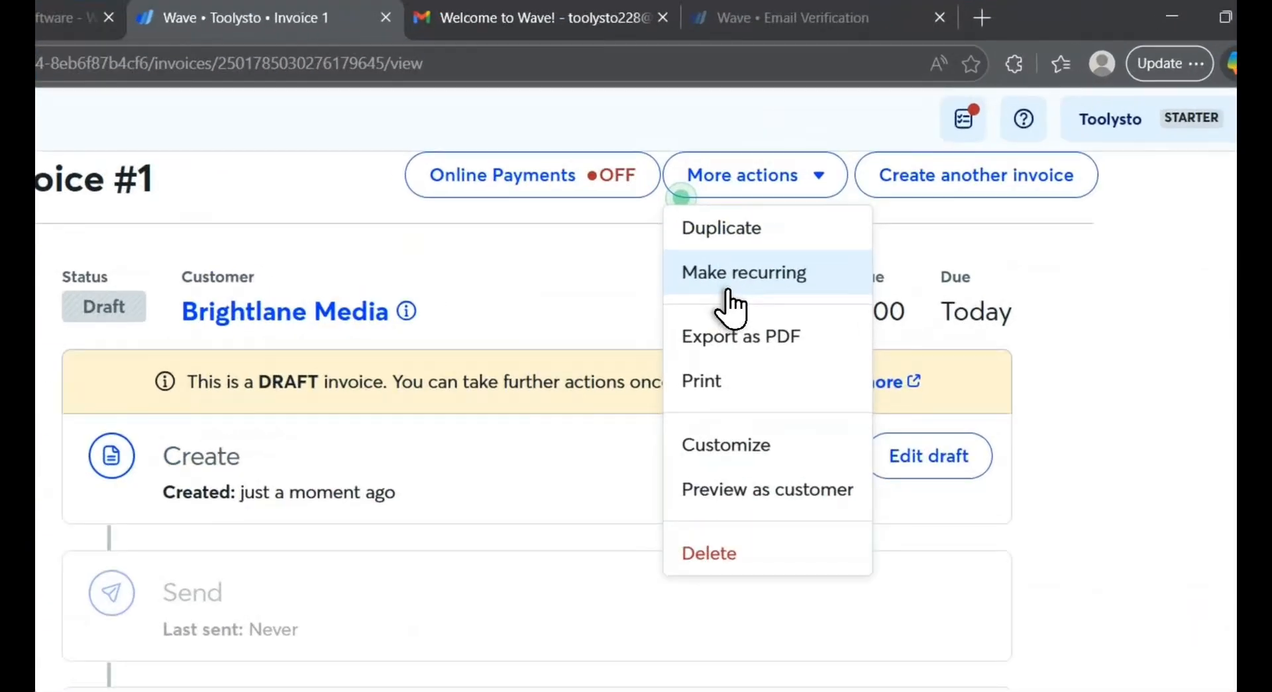
left_click(690, 345)
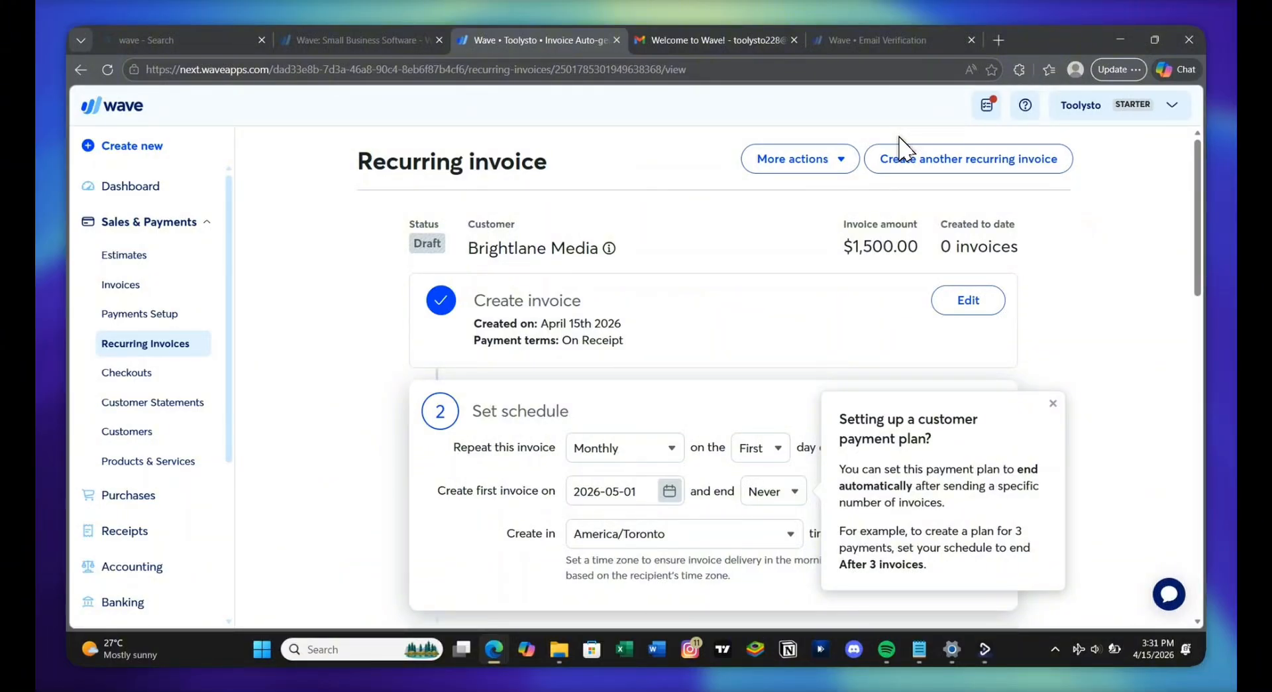
- Dismiss the payment plan tip and keep May 1, 2026 as the first invoice date
left_click(1053, 402)
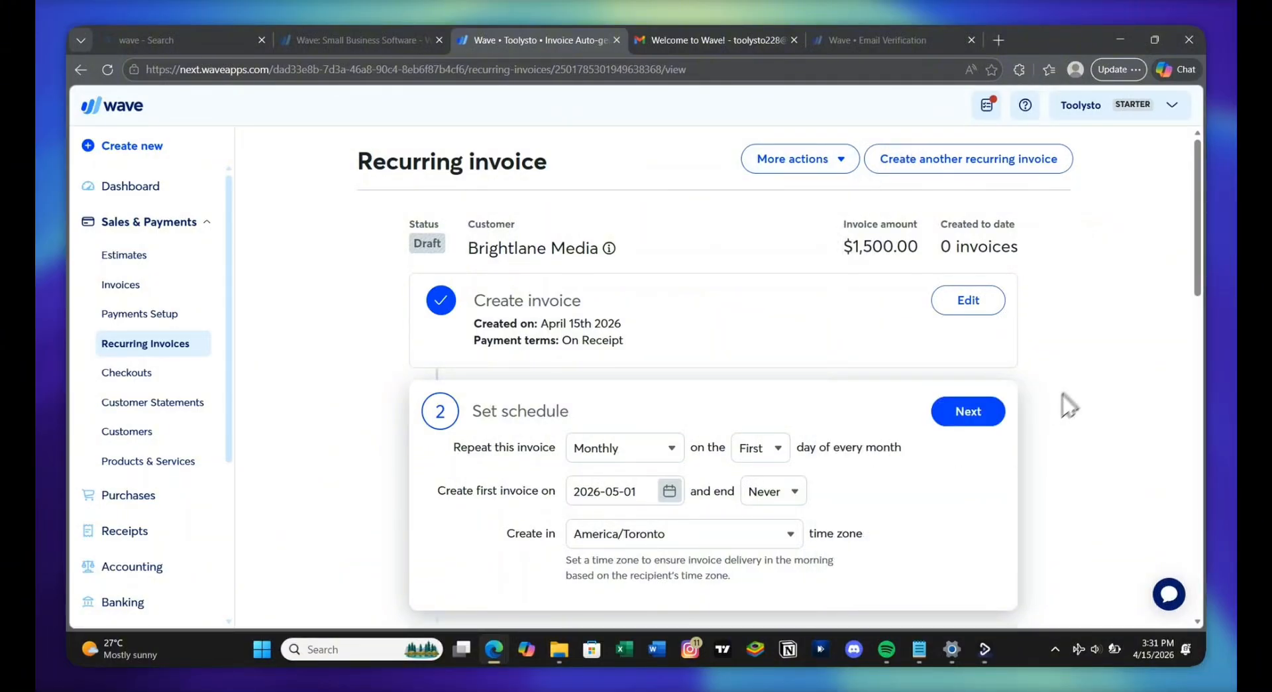
scroll(1040, 474, "down", 2)
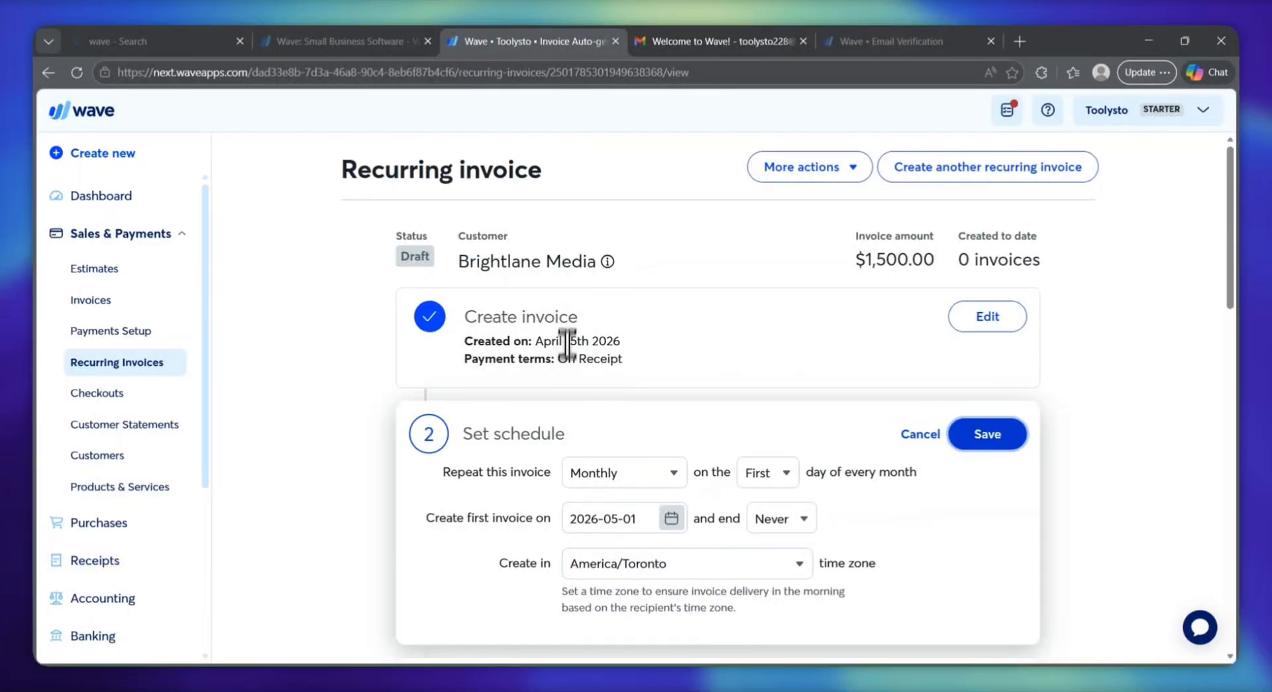
scroll(624, 498, "down", 1)
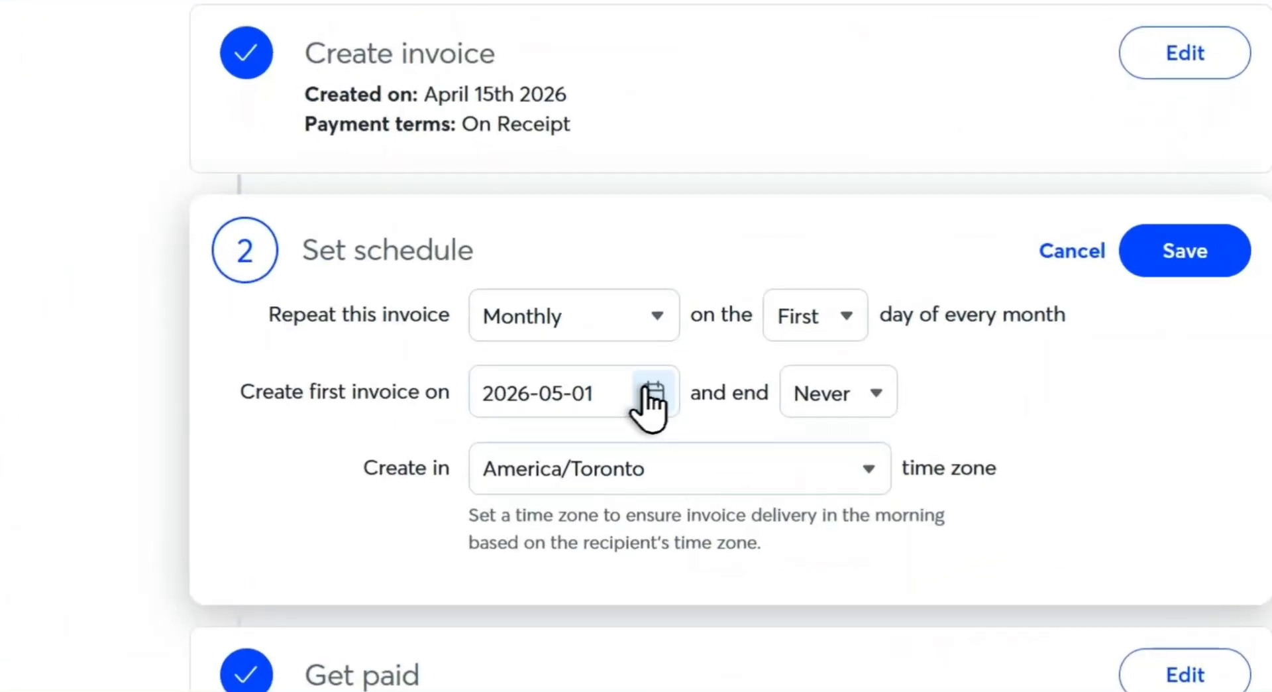
left_click(649, 392)
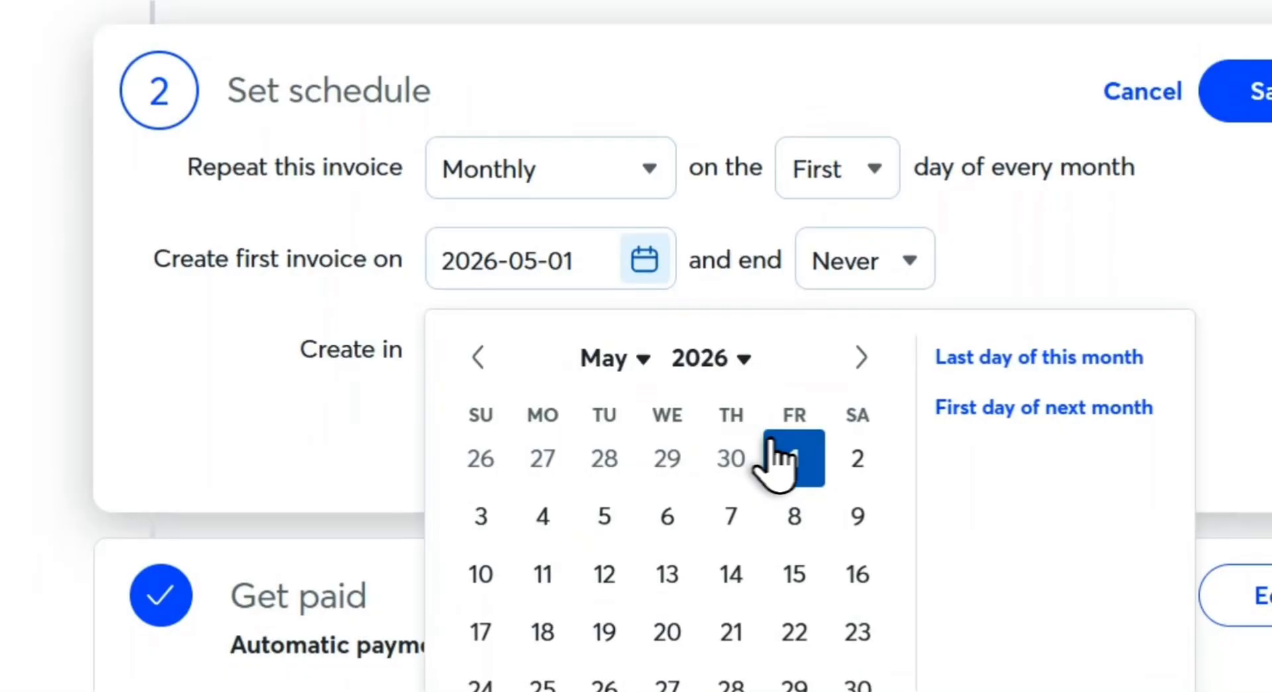
left_click(800, 462)
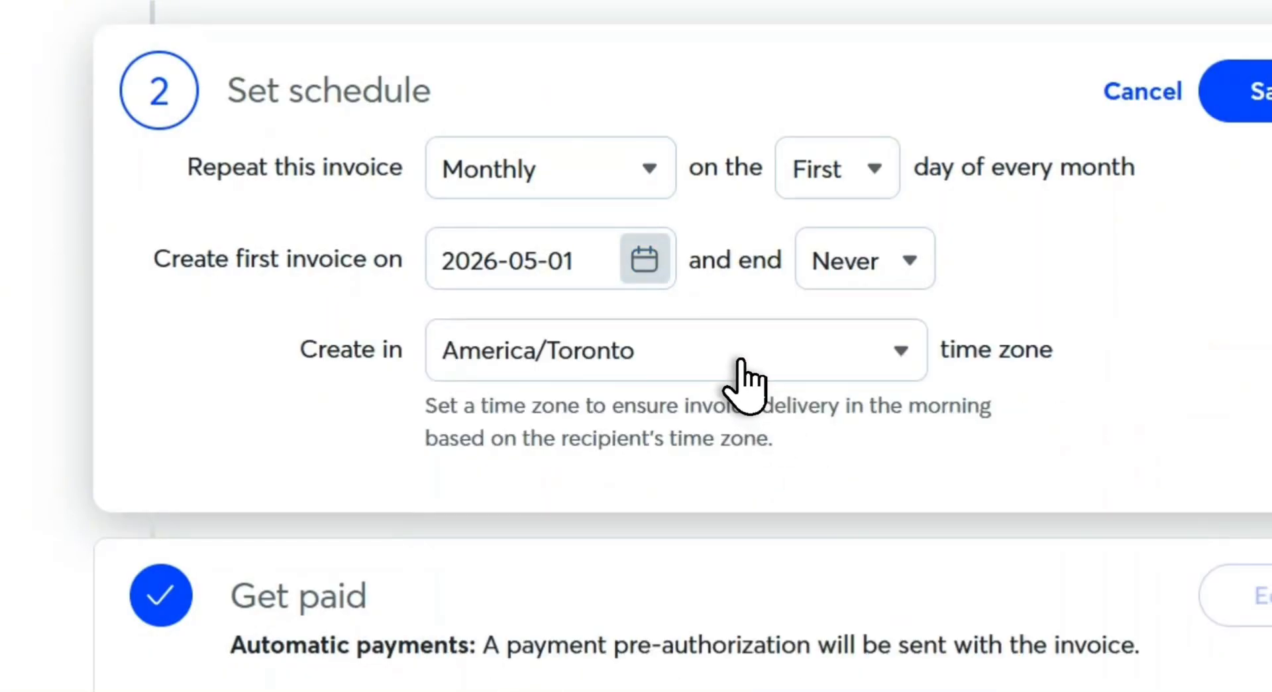
- Keep the America/Toronto time zone, save the schedule, and begin editing Get paid
left_click(901, 352)
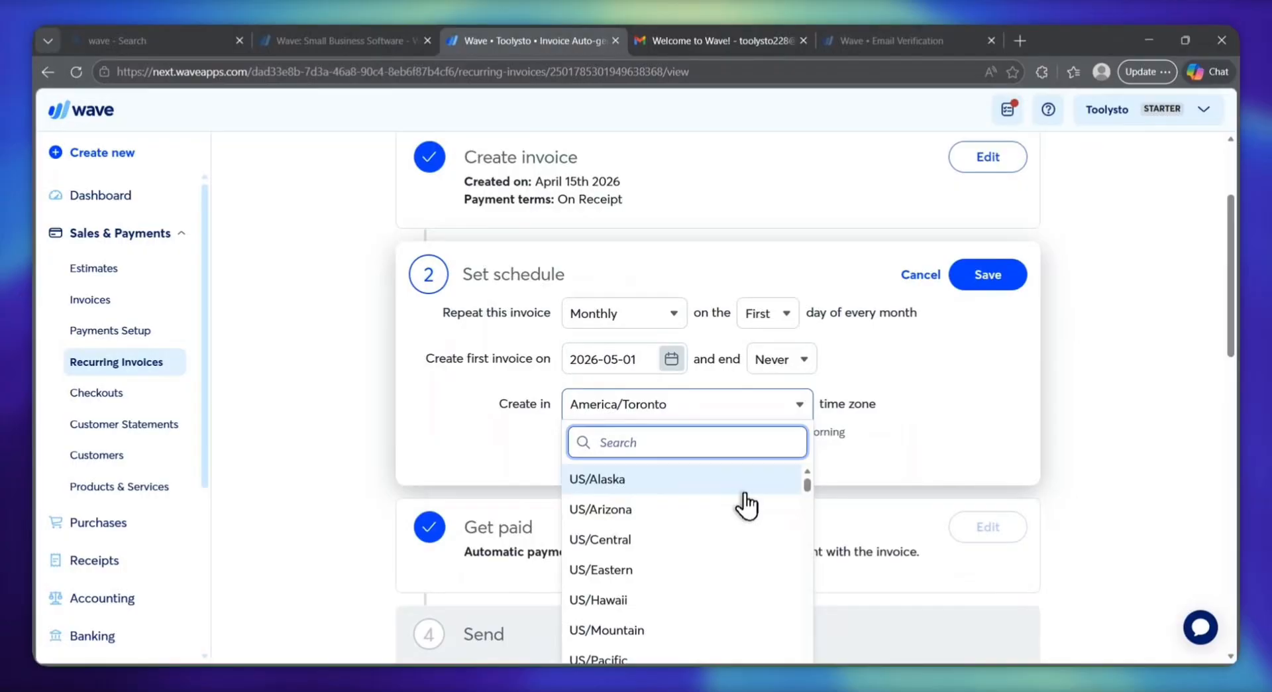
scroll(747, 501, "down", 1)
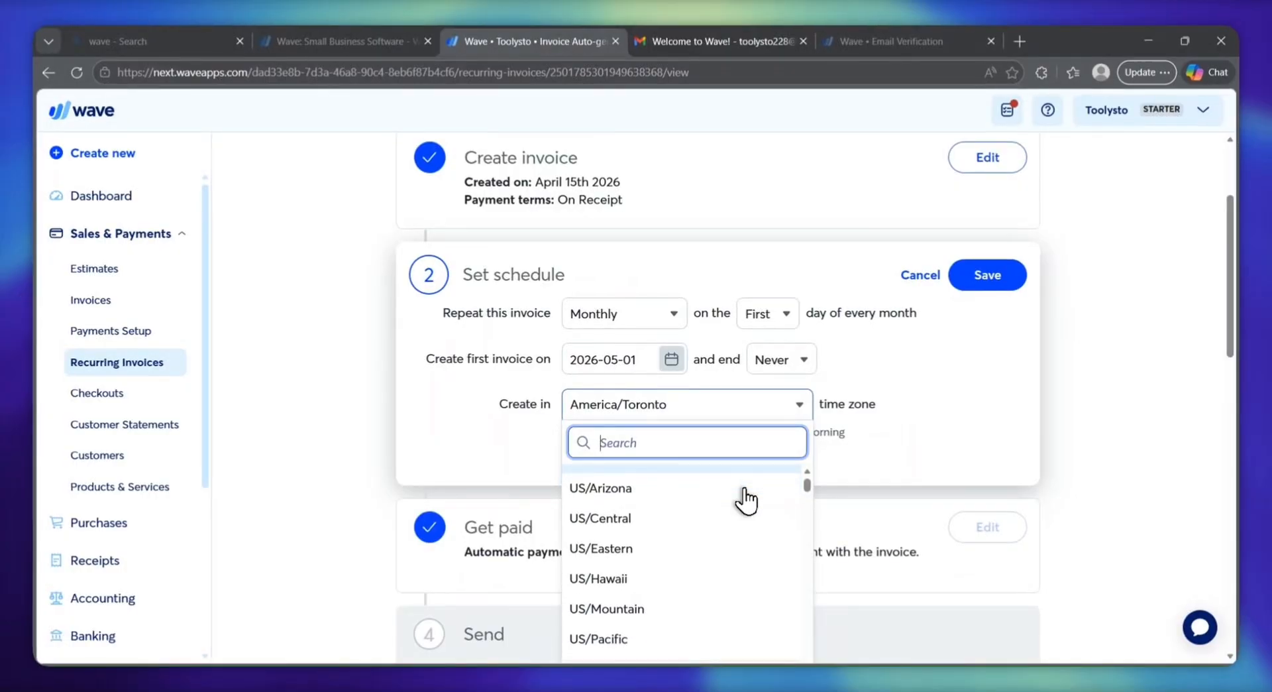
scroll(747, 500, "up", 1)
left_click(822, 444)
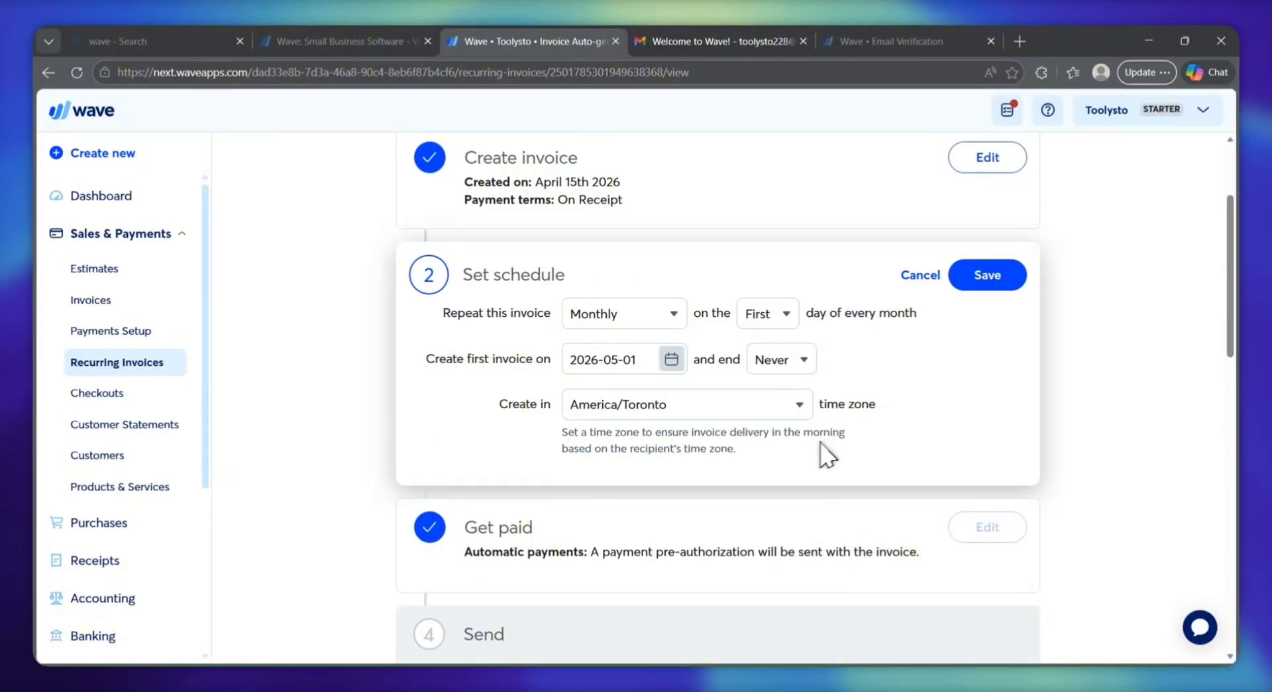
scroll(773, 395, "up", 1)
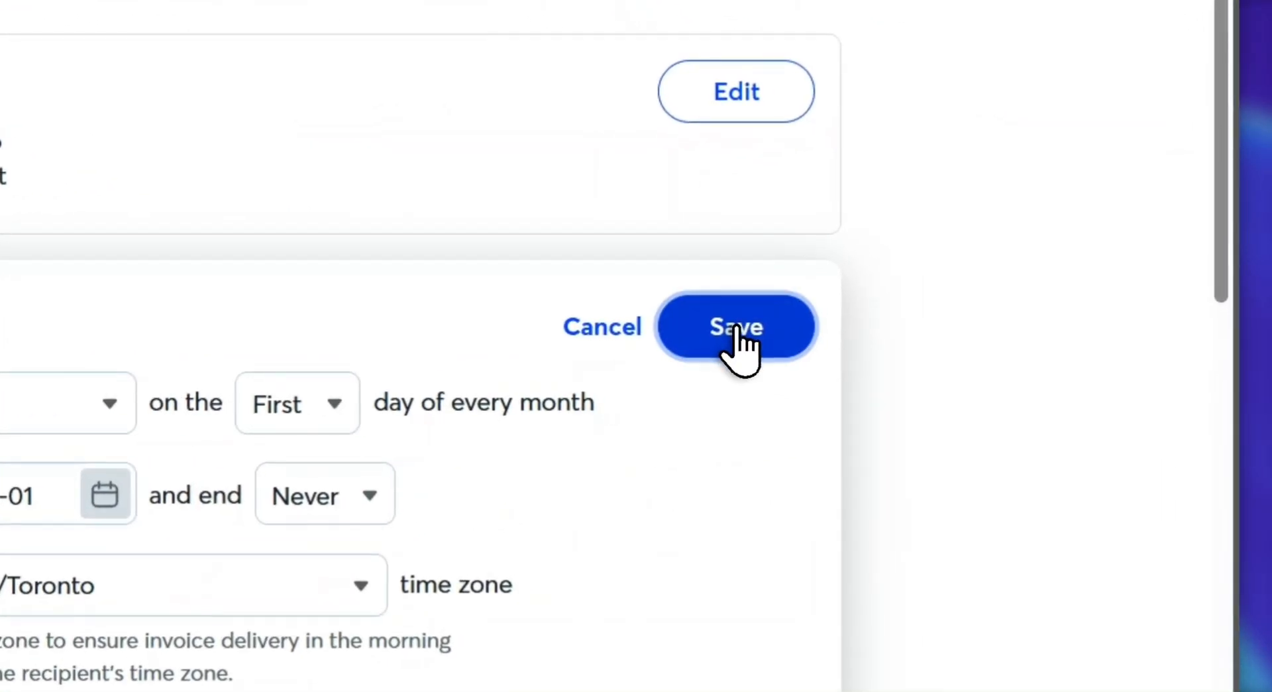
left_click(741, 346)
scroll(733, 618, "down", 1)
left_click(739, 590)
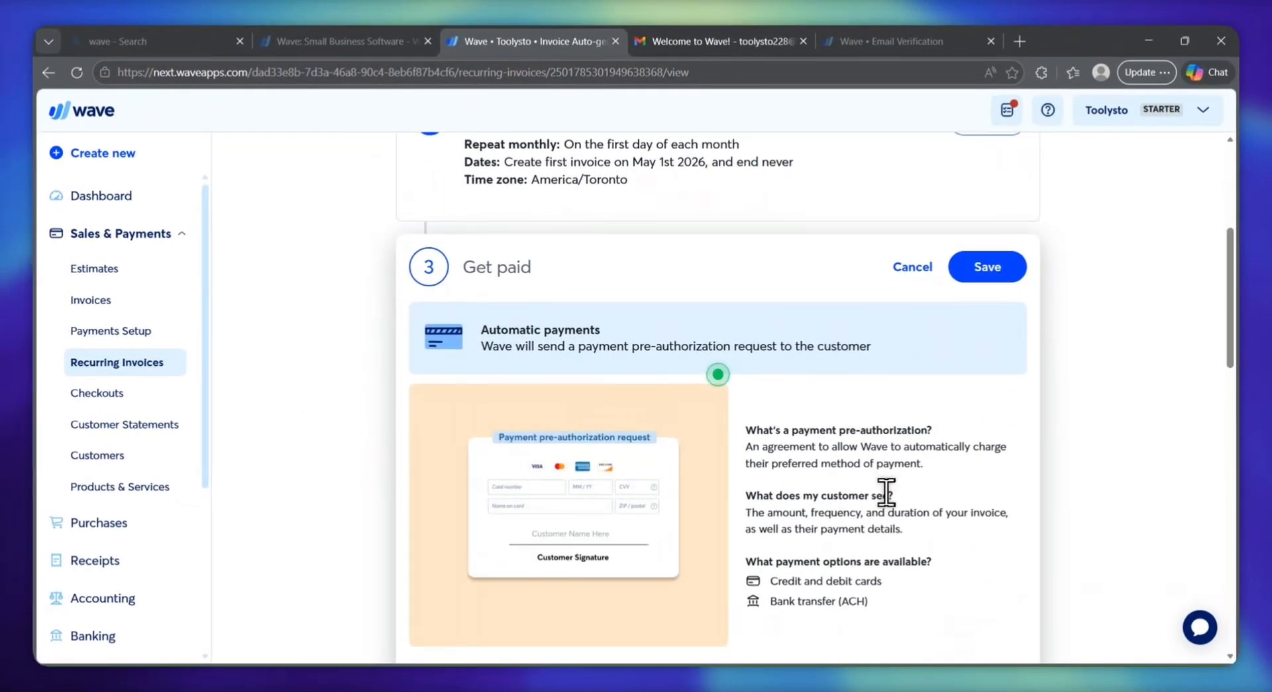
- Save the Get paid step with Automatic payments selected
scroll(887, 492, "down", 2)
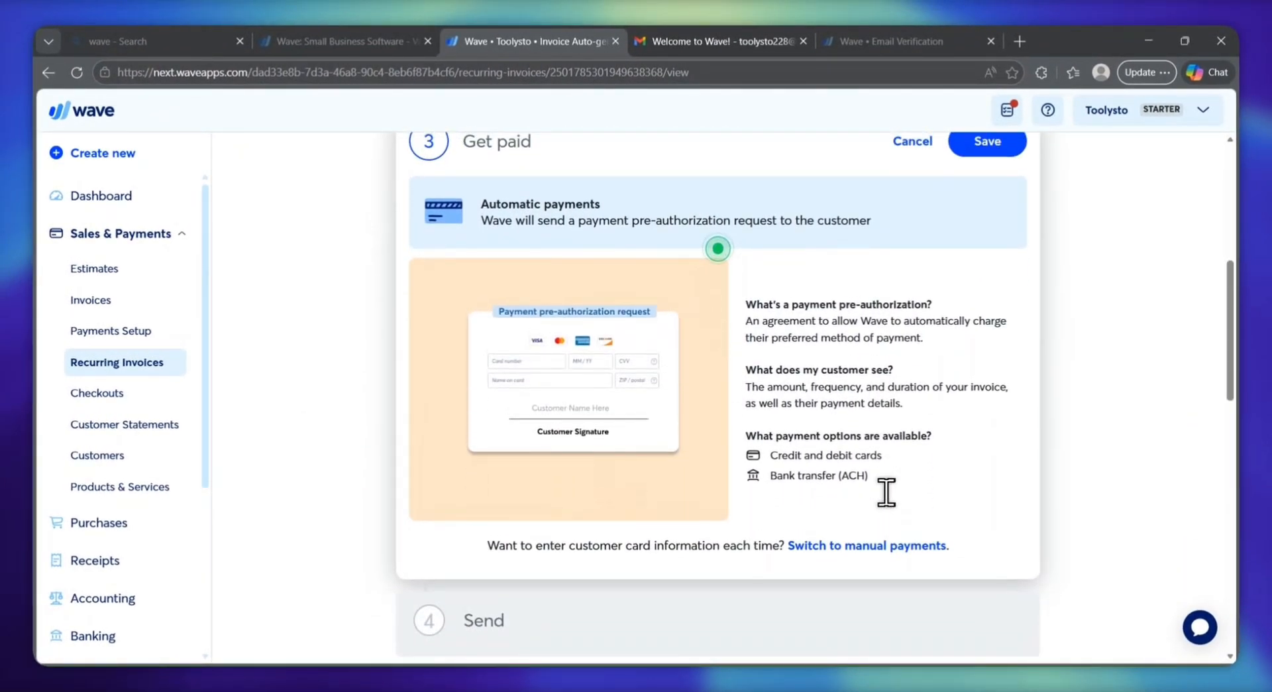
scroll(891, 501, "up", 1)
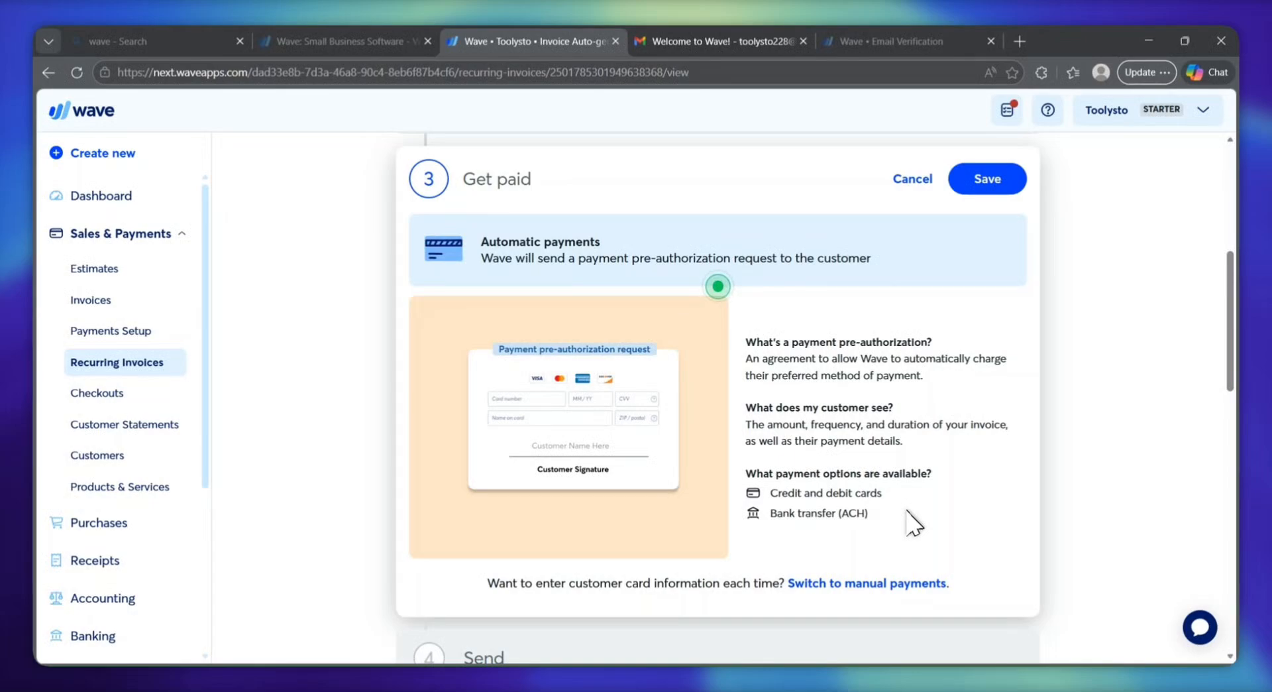
scroll(903, 483, "down", 1)
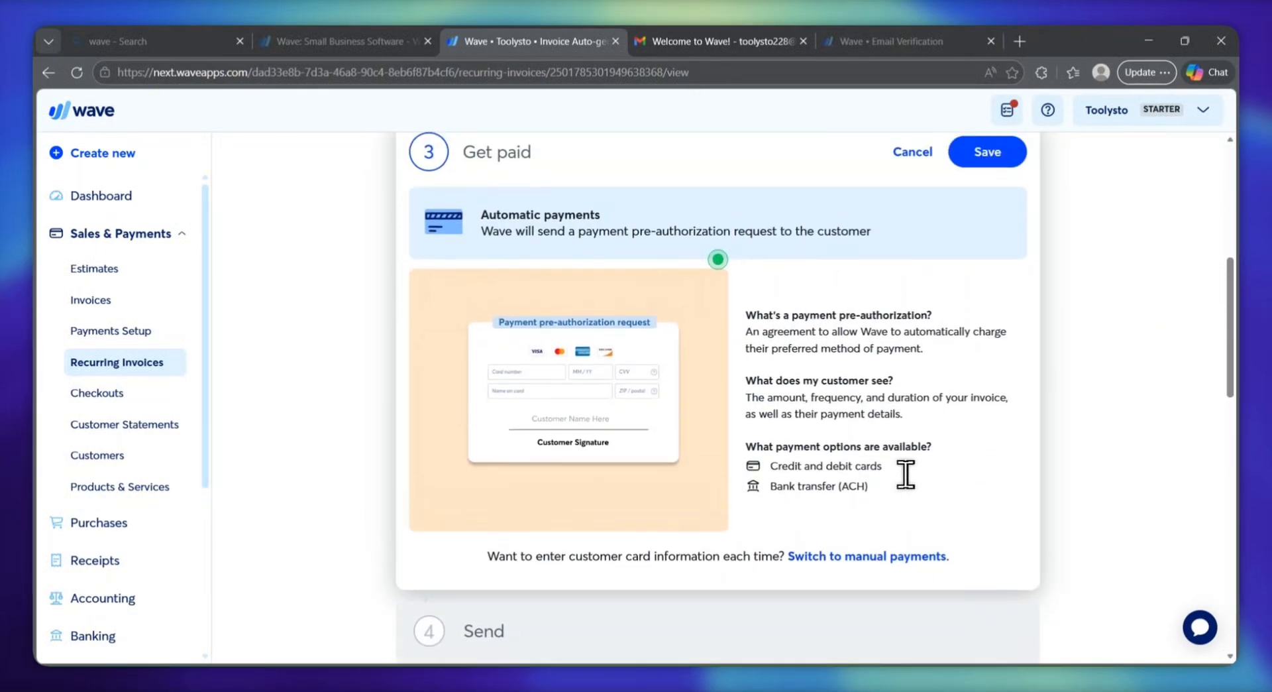
scroll(906, 475, "up", 1)
scroll(822, 504, "down", 3)
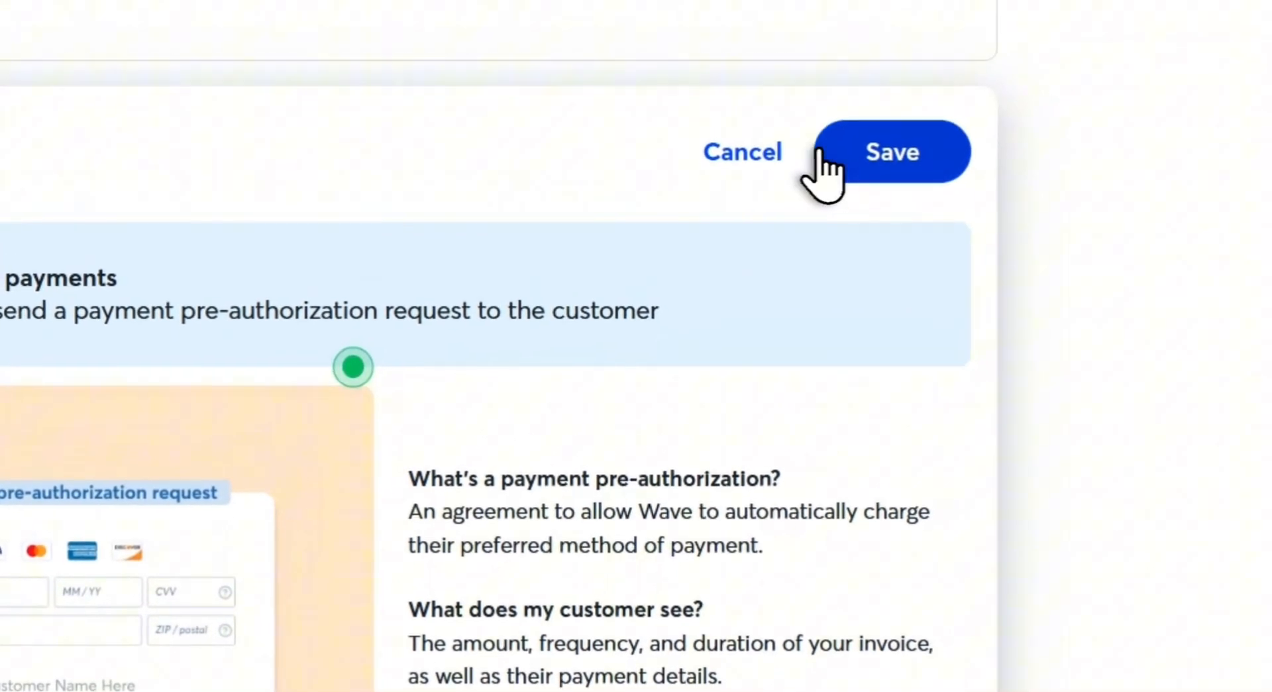
left_click(819, 162)
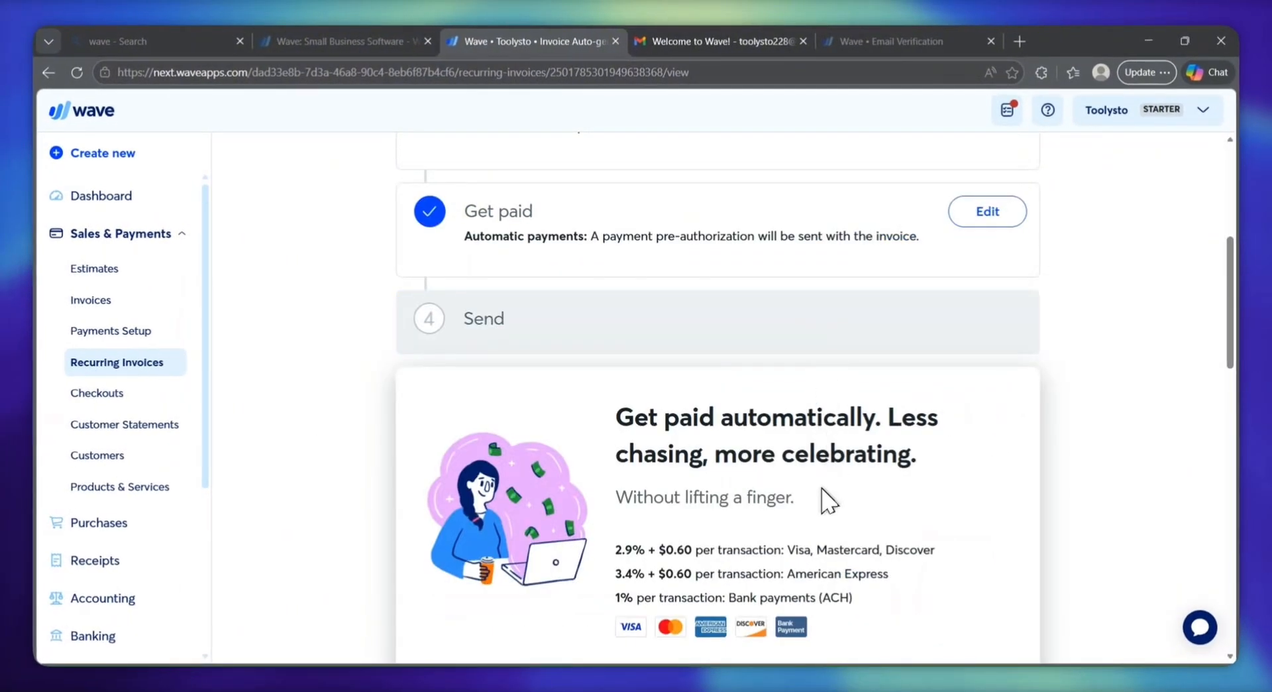
- Review the 2.9% + $0.60 card fee and 1% ACH fee, then start online payments setup
scroll(828, 502, "down", 2)
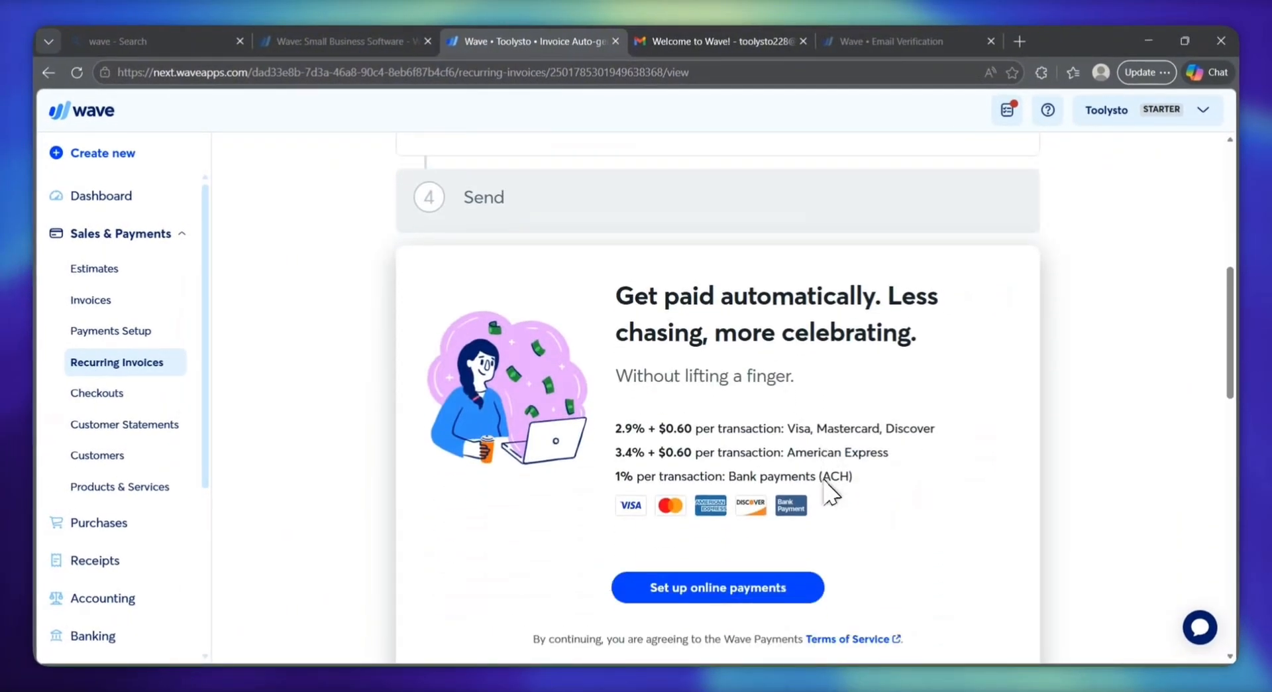
scroll(830, 492, "down", 1)
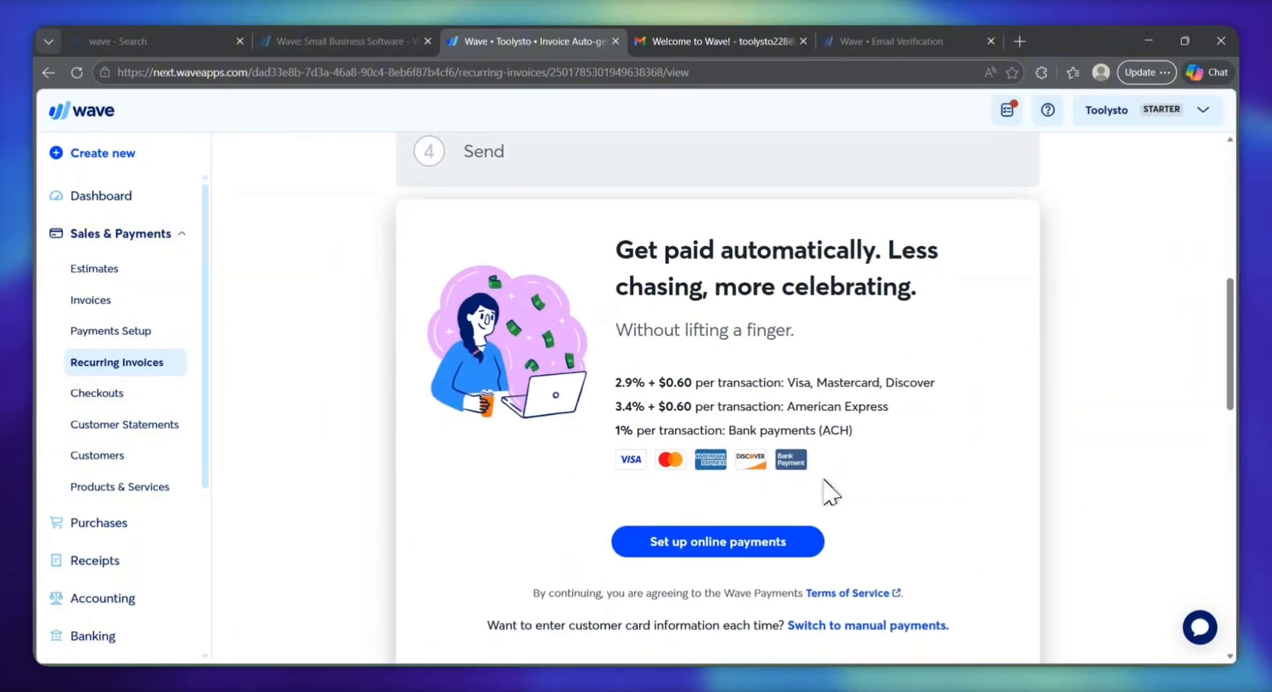
scroll(829, 492, "down", 1)
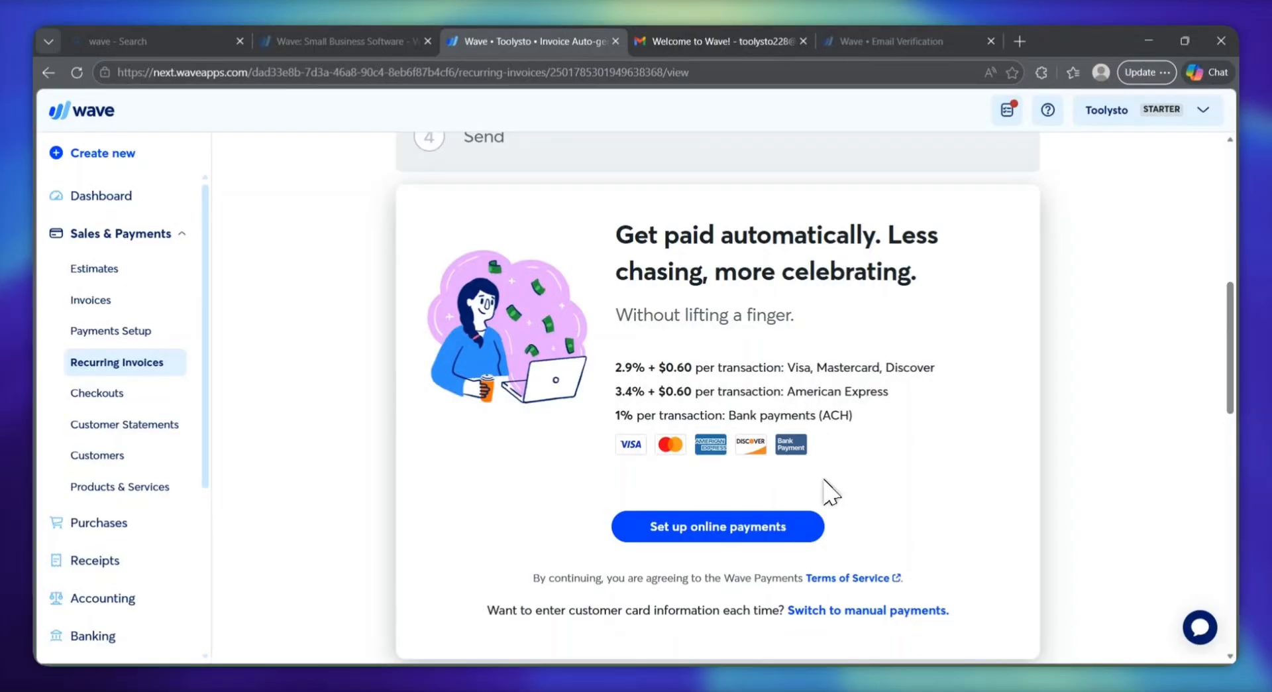
scroll(830, 492, "up", 1)
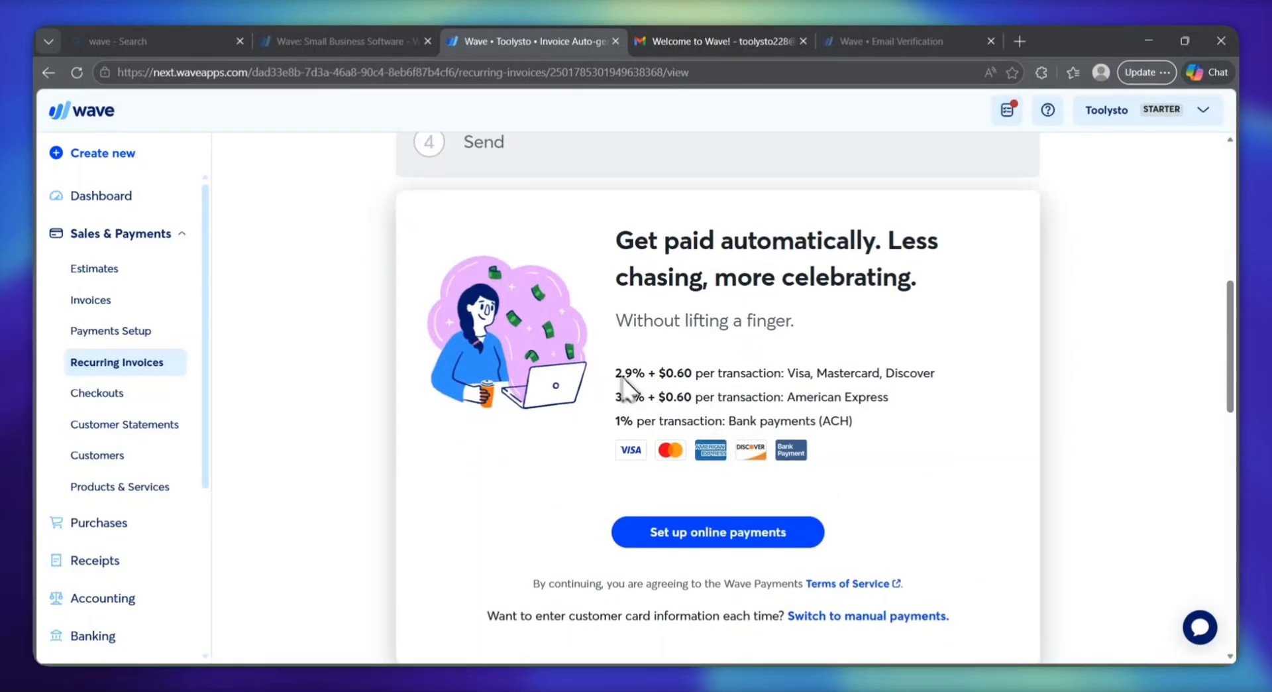
left_click_drag(708, 372, 610, 373)
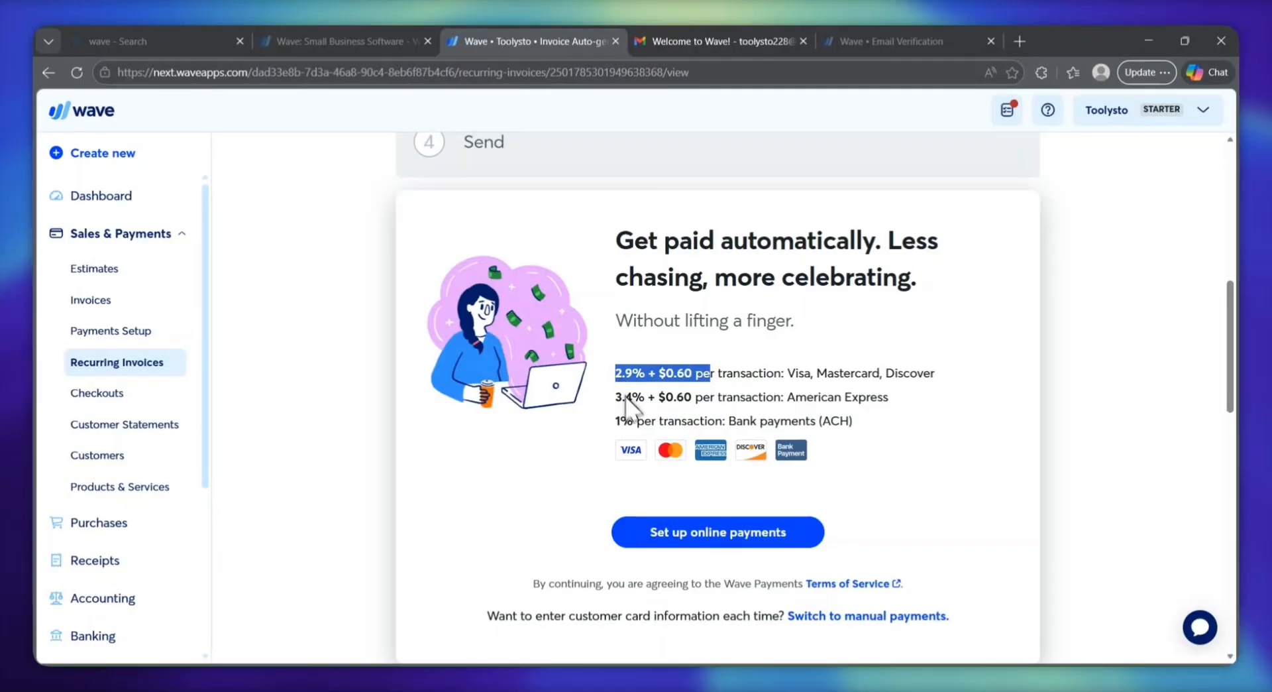
left_click_drag(616, 421, 810, 426)
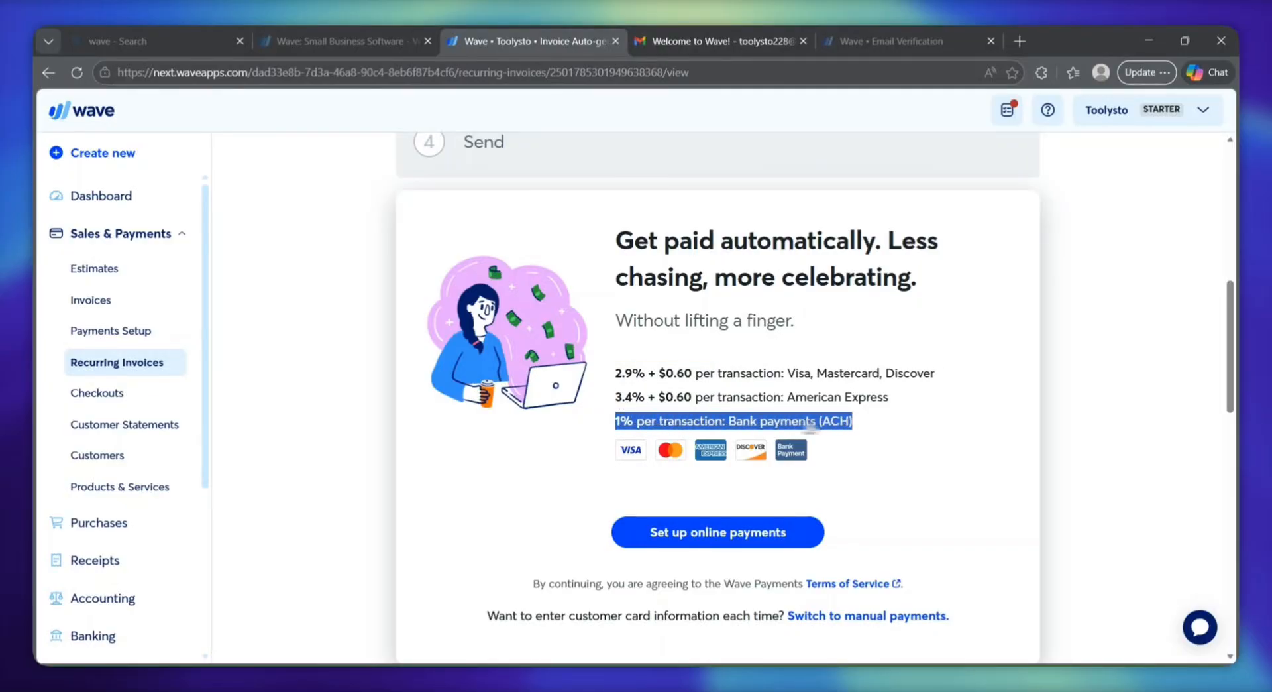
left_click(915, 485)
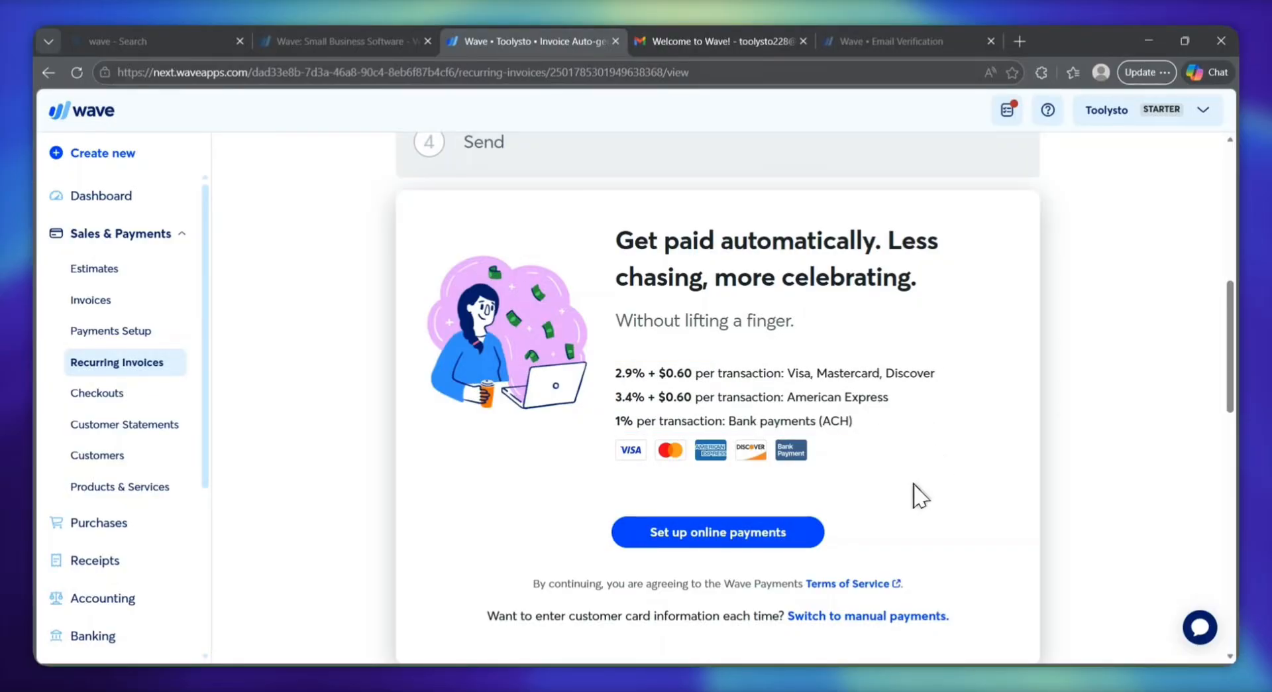
scroll(765, 524, "up", 1)
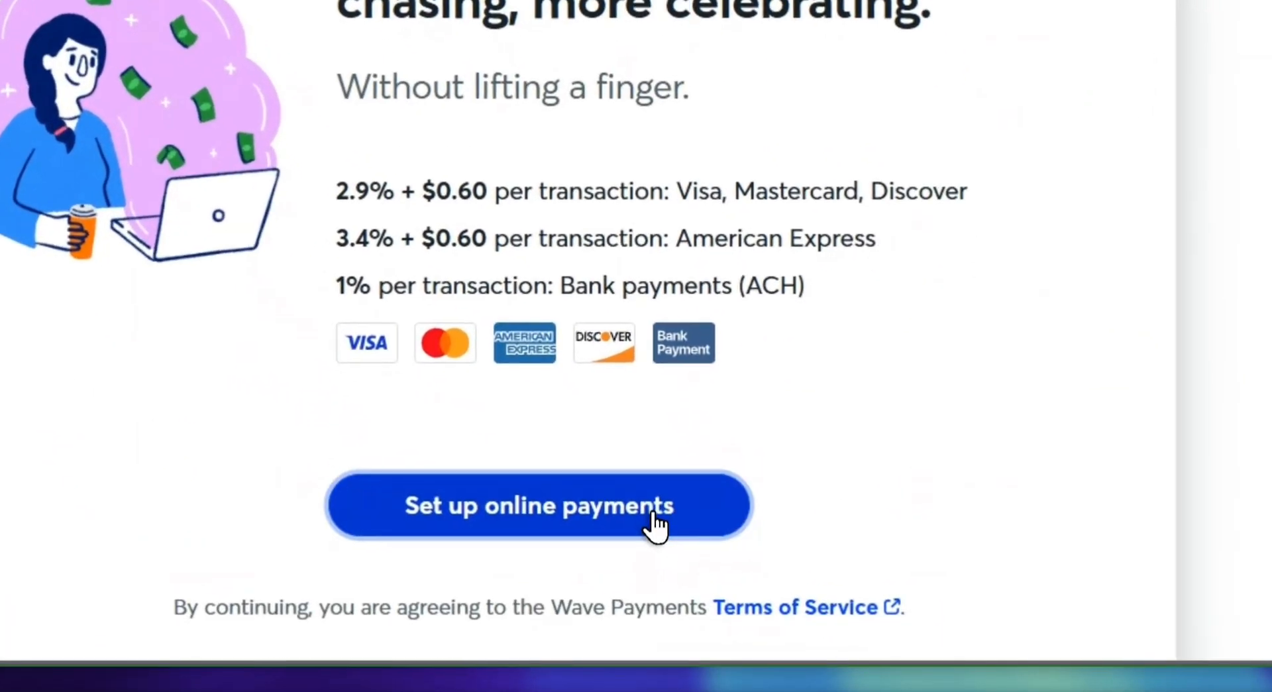
left_click(771, 600)
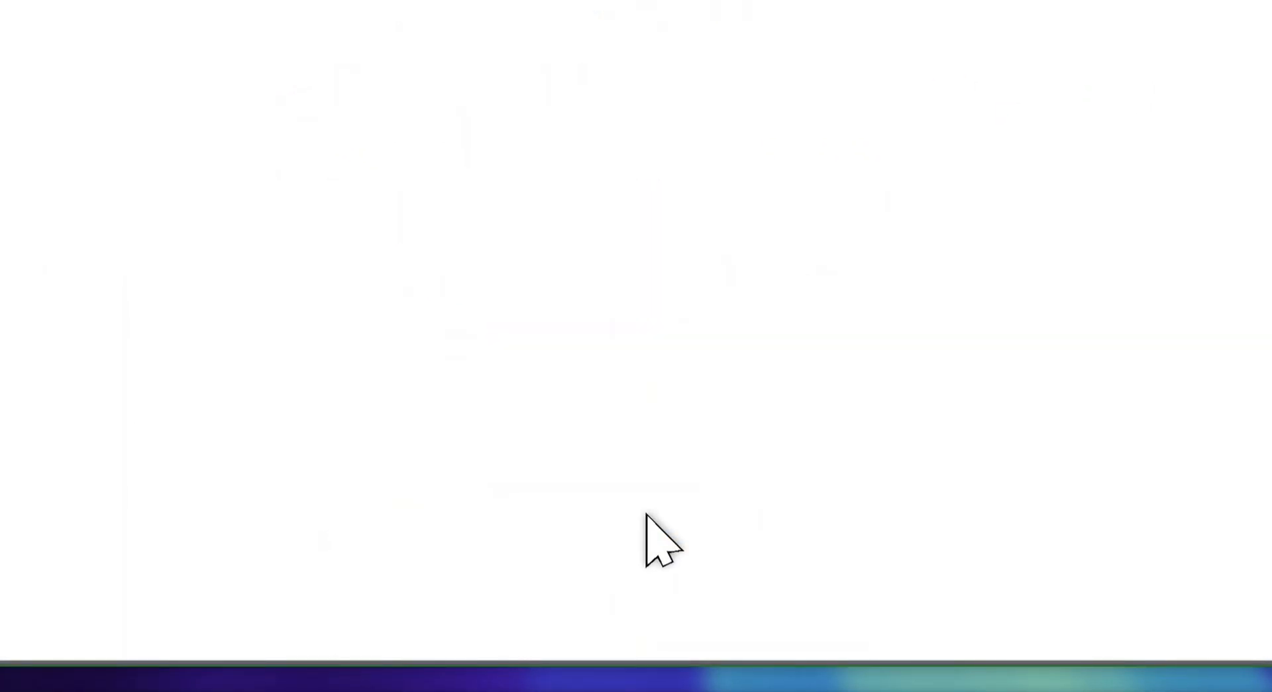
- Return to the top of the Online Payments page and launch the setup with Get Started
scroll(798, 447, "down", 8)
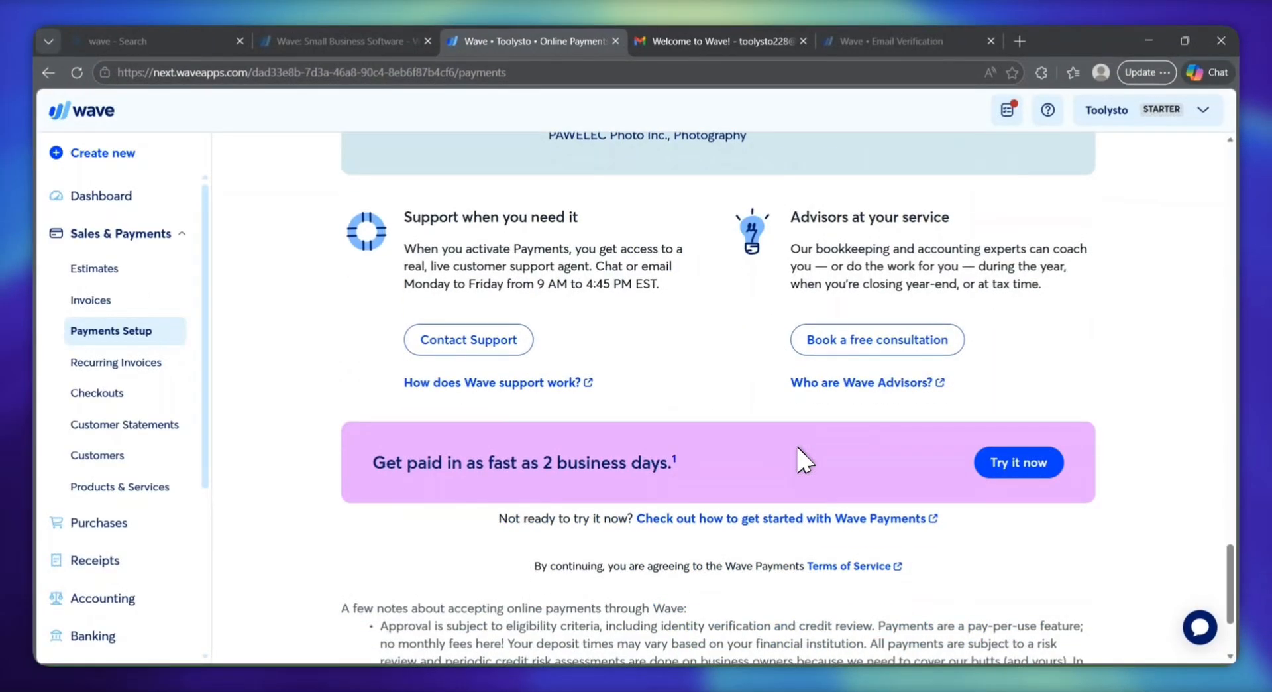
scroll(798, 448, "down", 3)
scroll(798, 448, "up", 12)
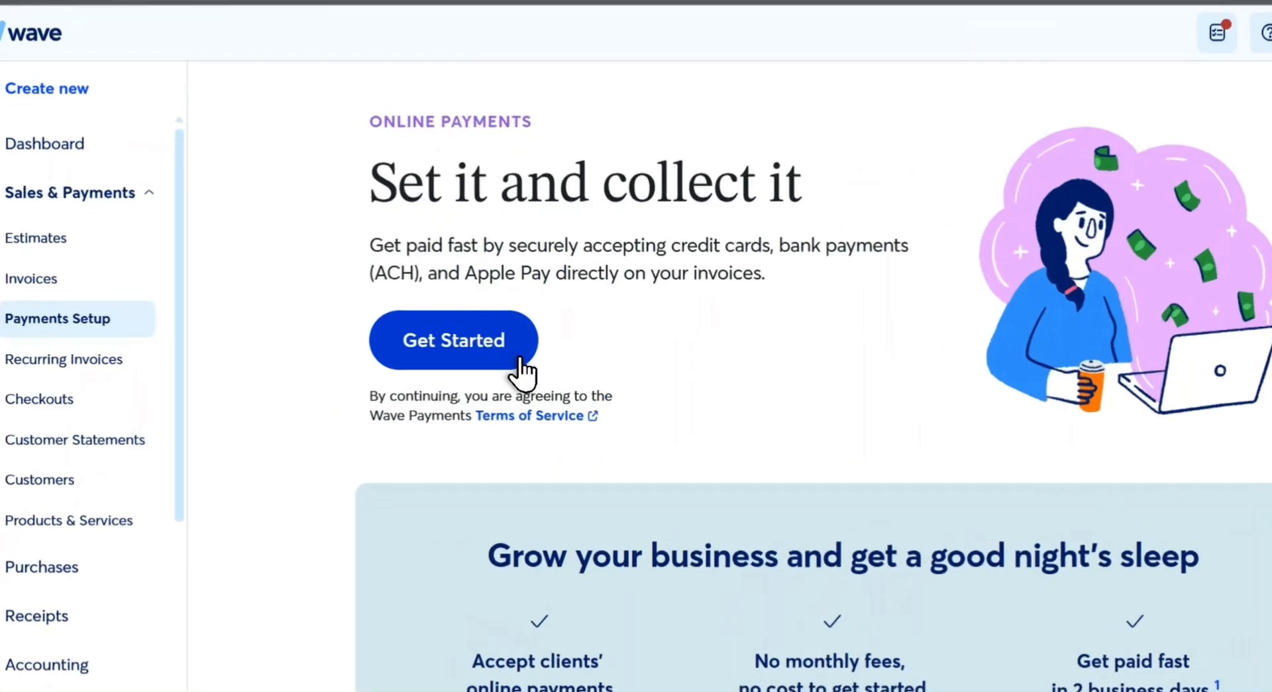
left_click(467, 360)
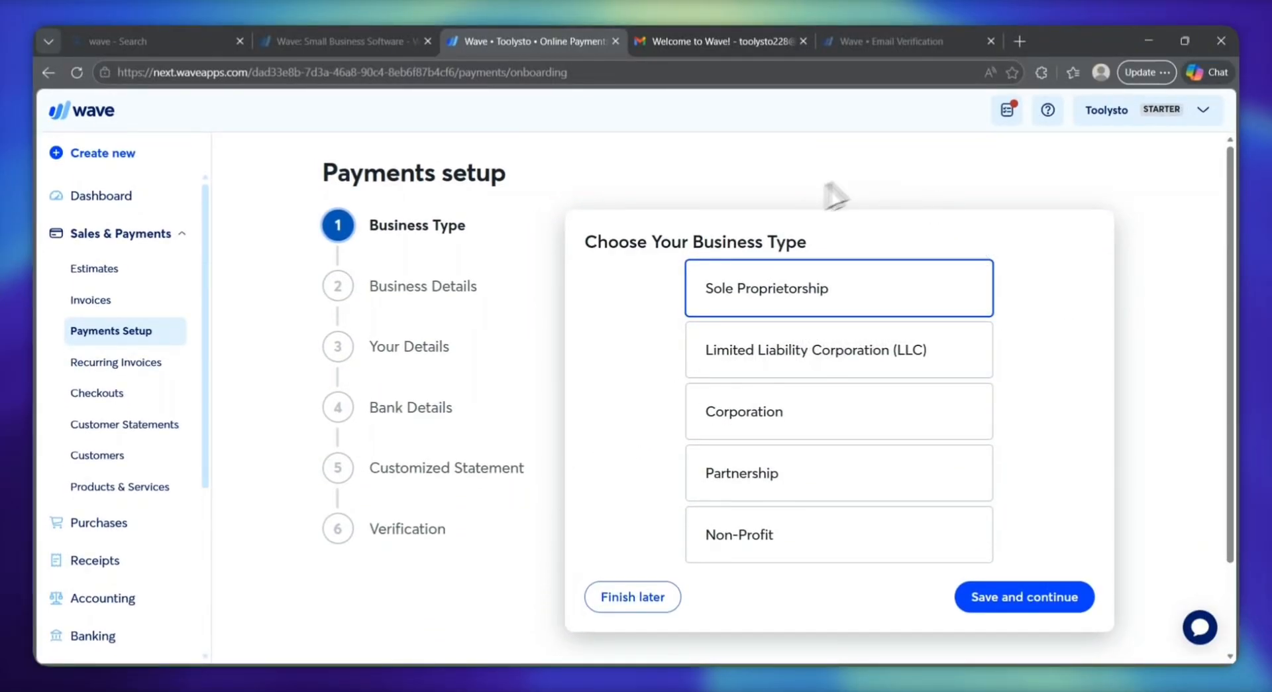
mouse_move(761, 306)
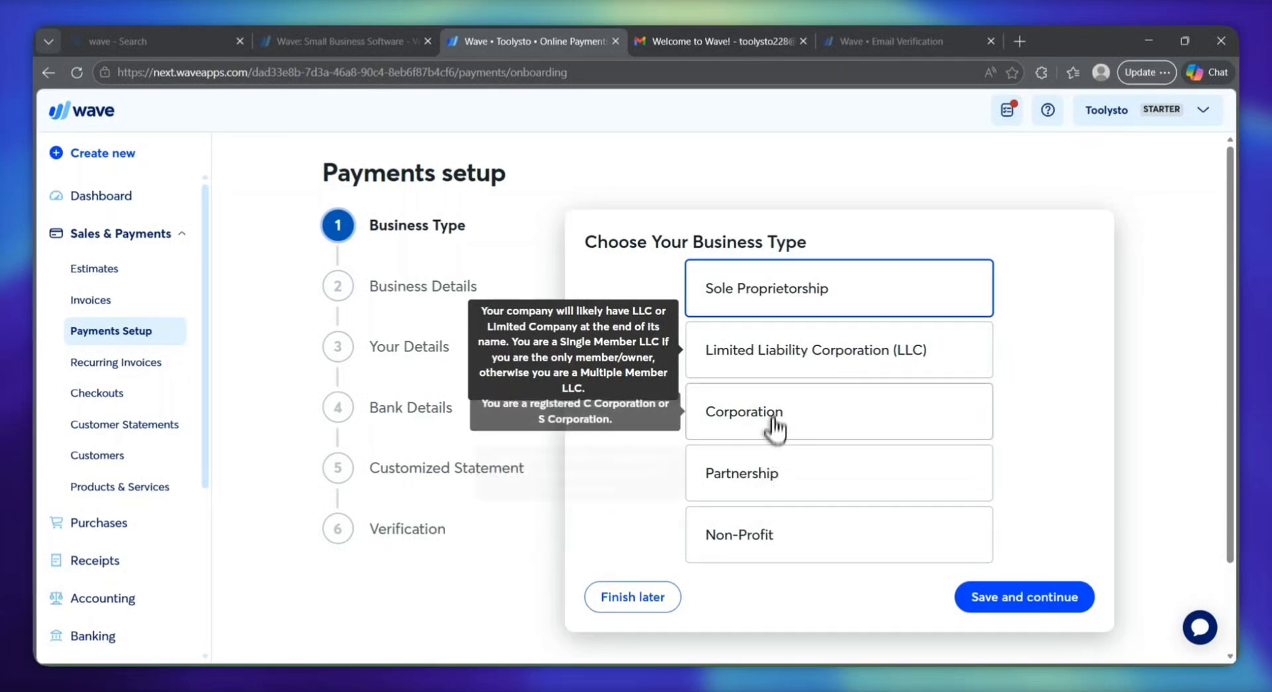
left_click(773, 371)
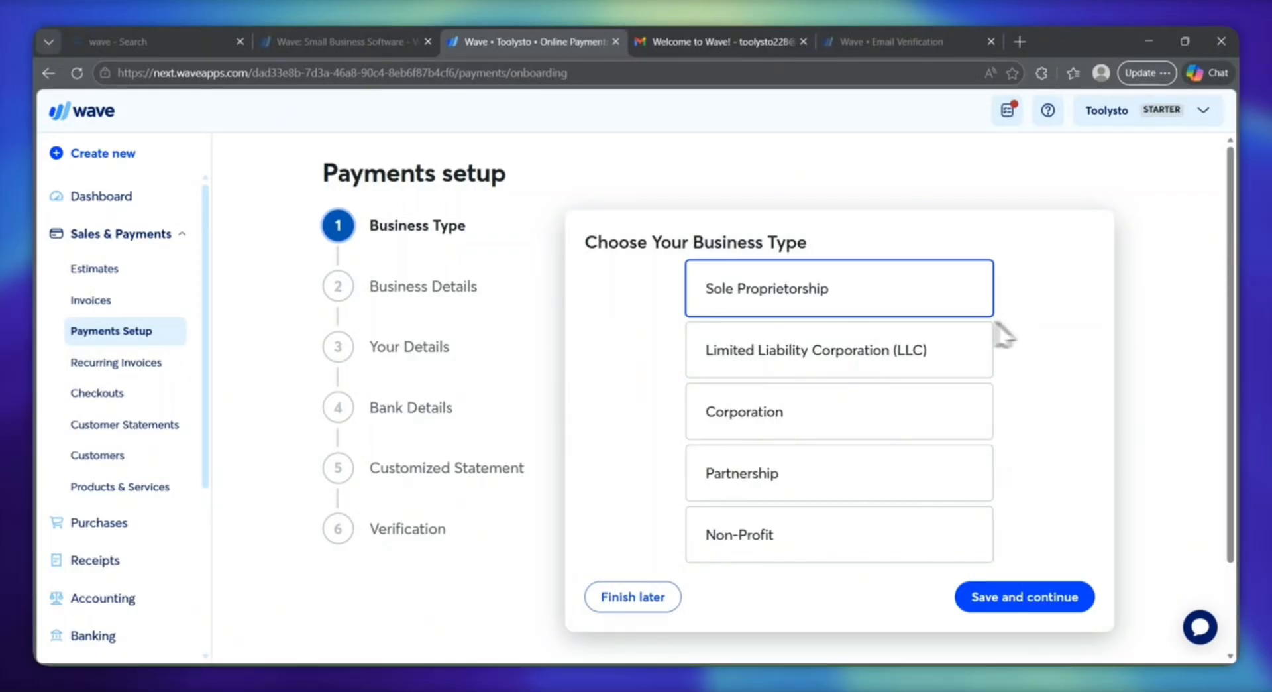
- Choose Single Member LLC as the business type and save to continue
left_click(831, 338)
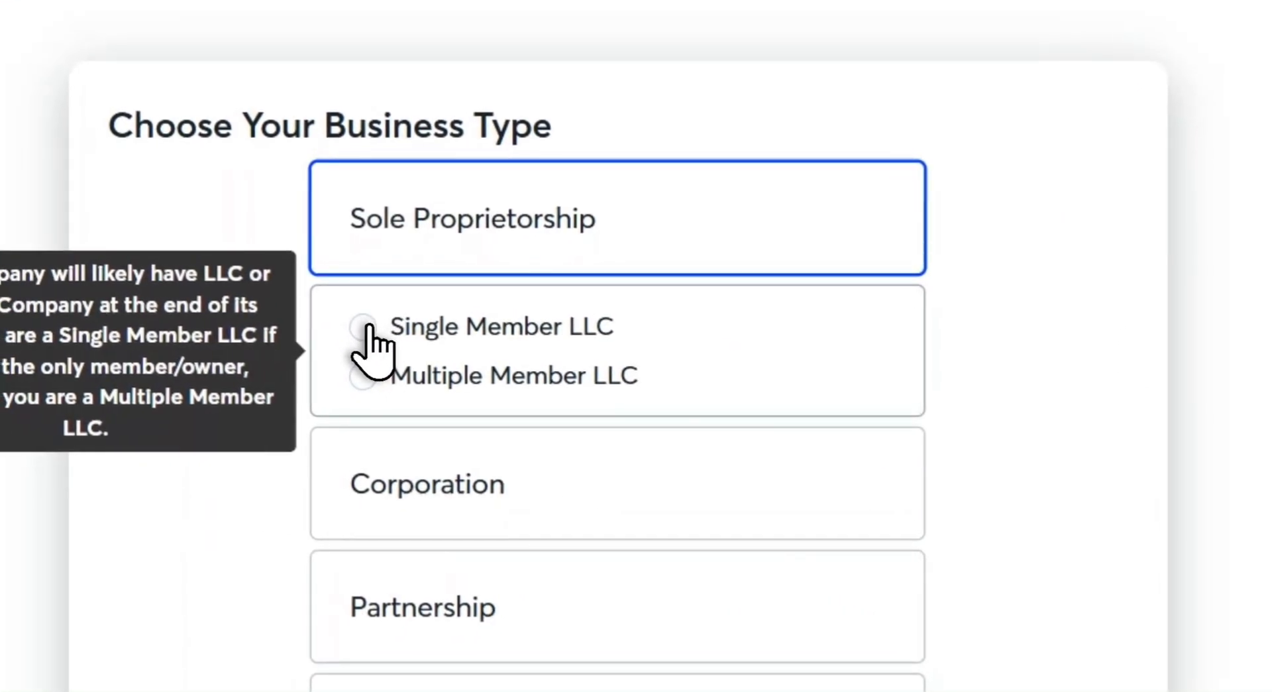
left_click(303, 319)
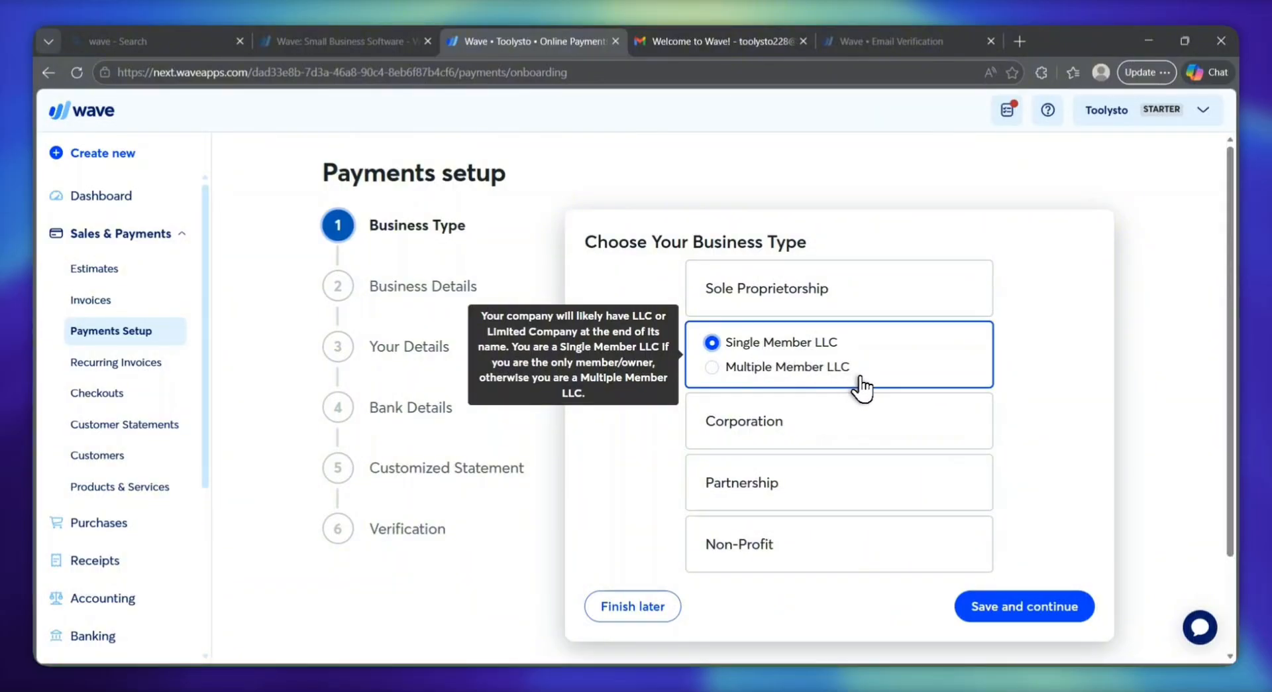
scroll(941, 560, "down", 2)
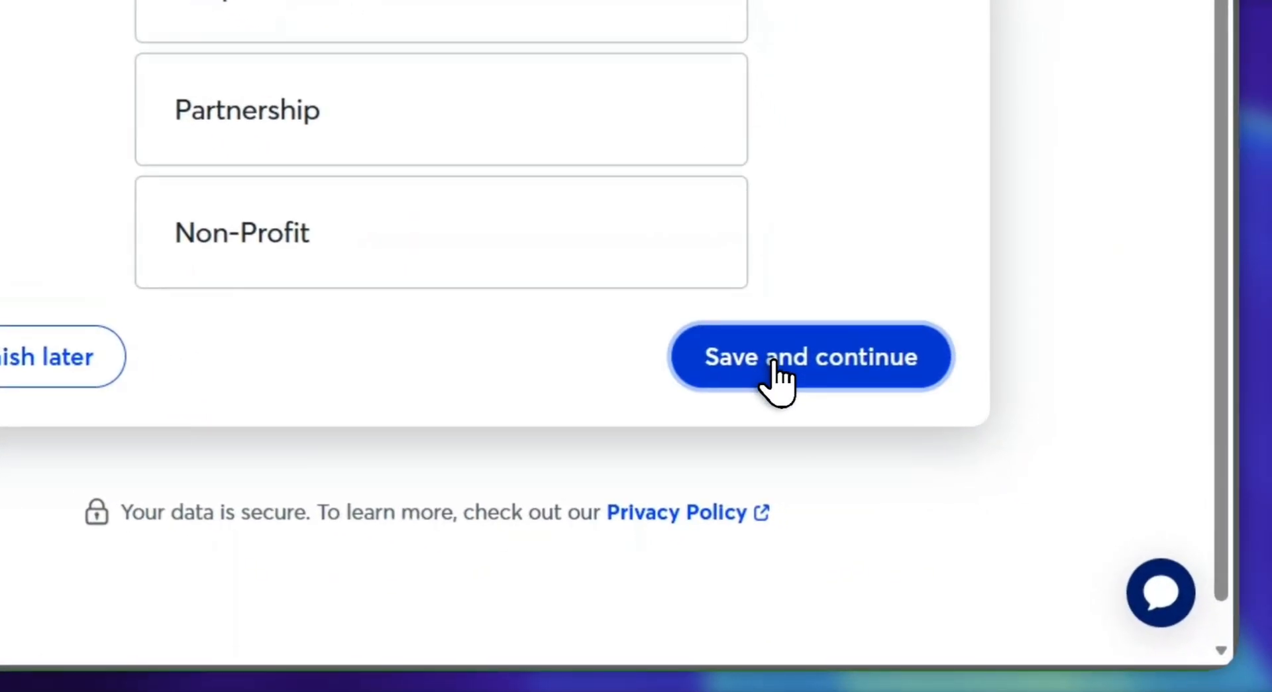
left_click(1004, 512)
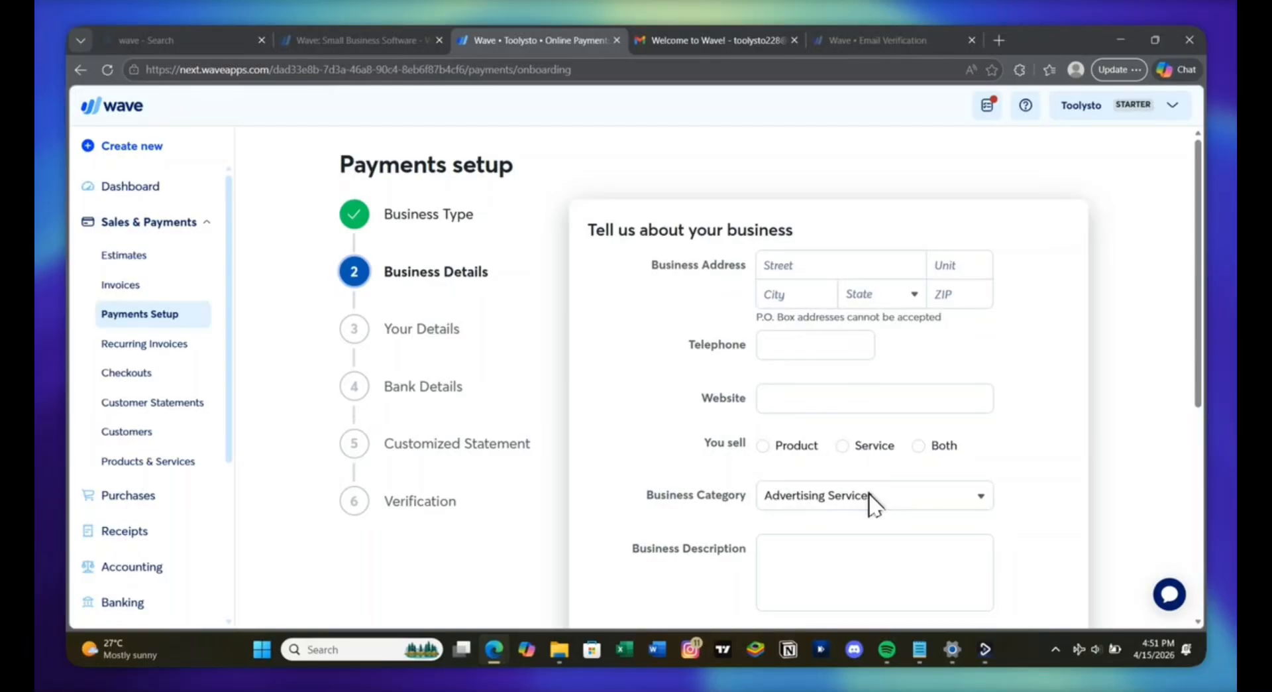
- Check the business telephone number and enter the website Toolysto.com
scroll(870, 500, "down", 2)
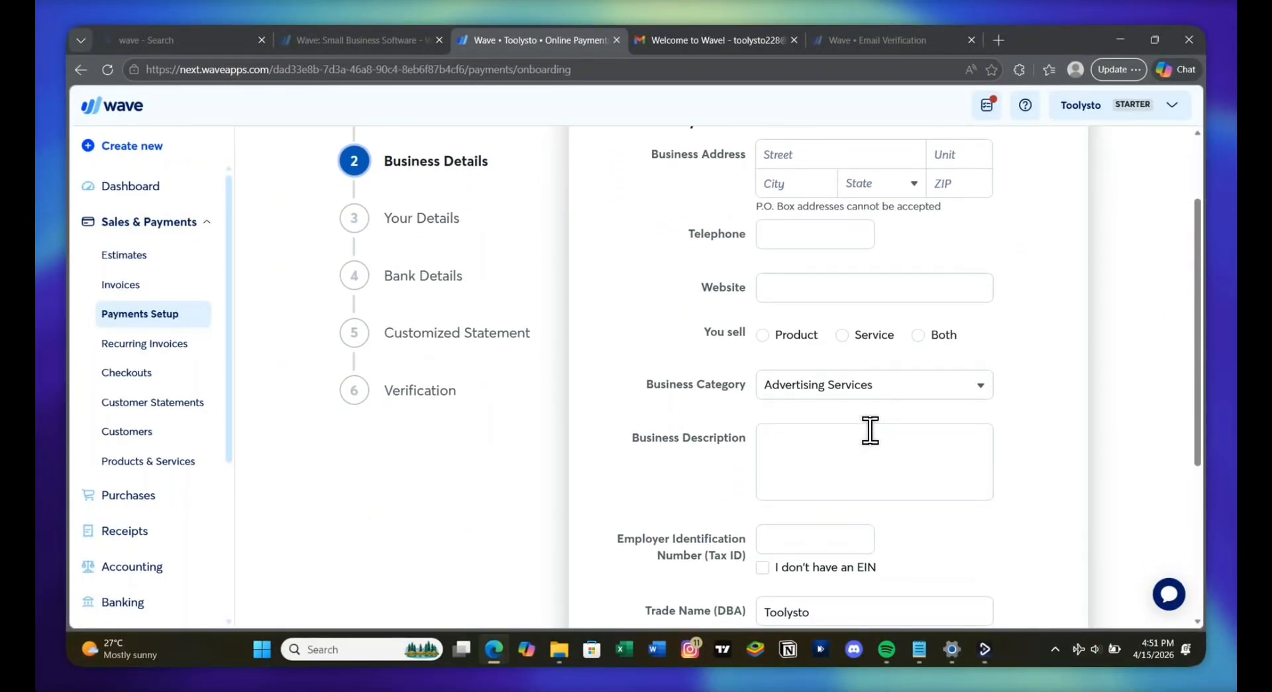
scroll(870, 431, "up", 2)
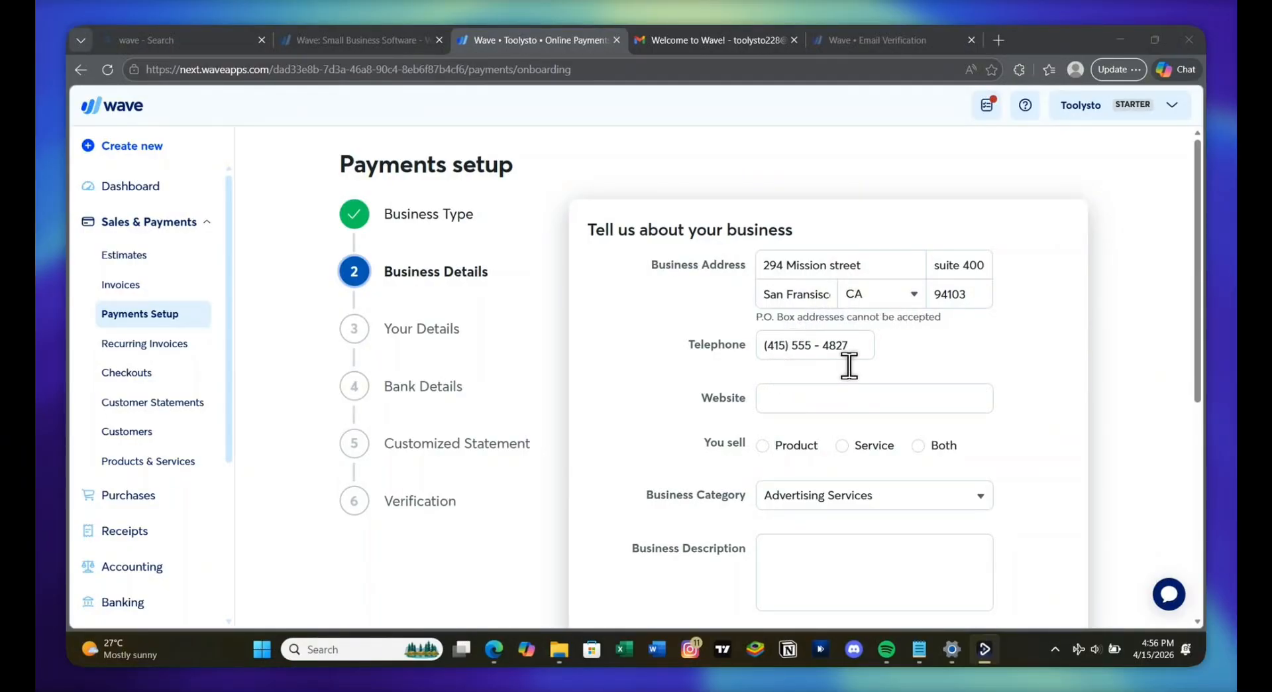
left_click_drag(843, 364, 769, 363)
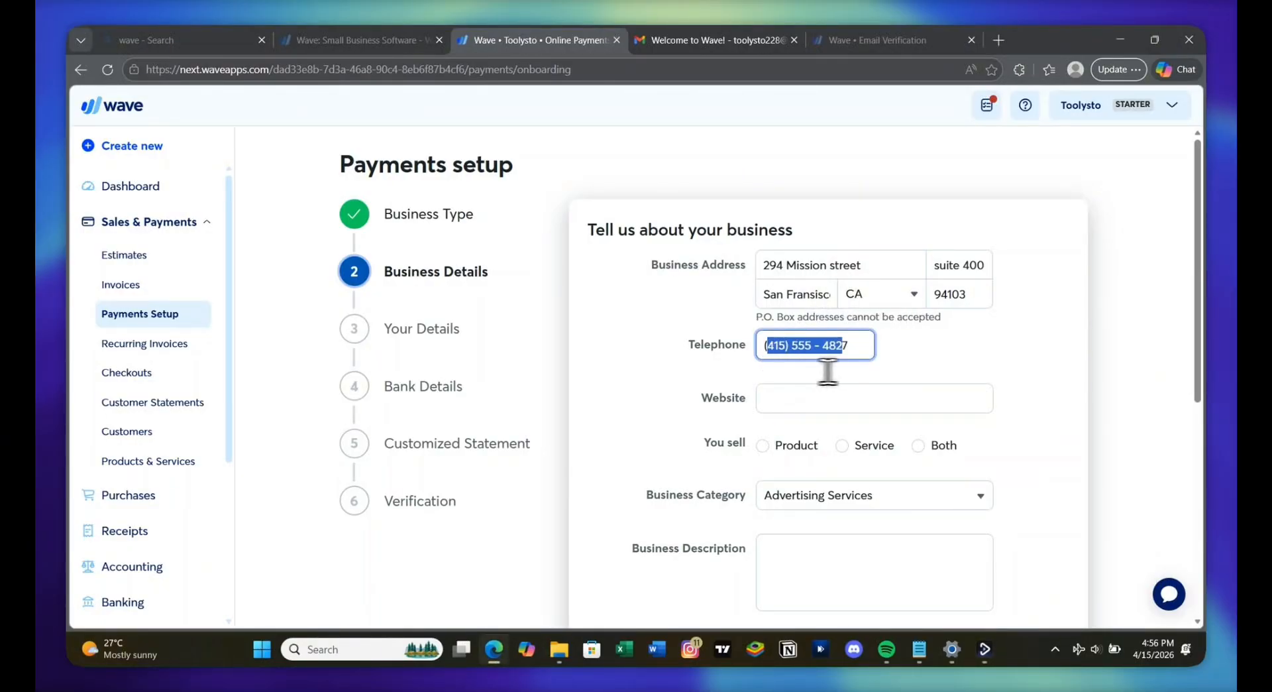
left_click(875, 398)
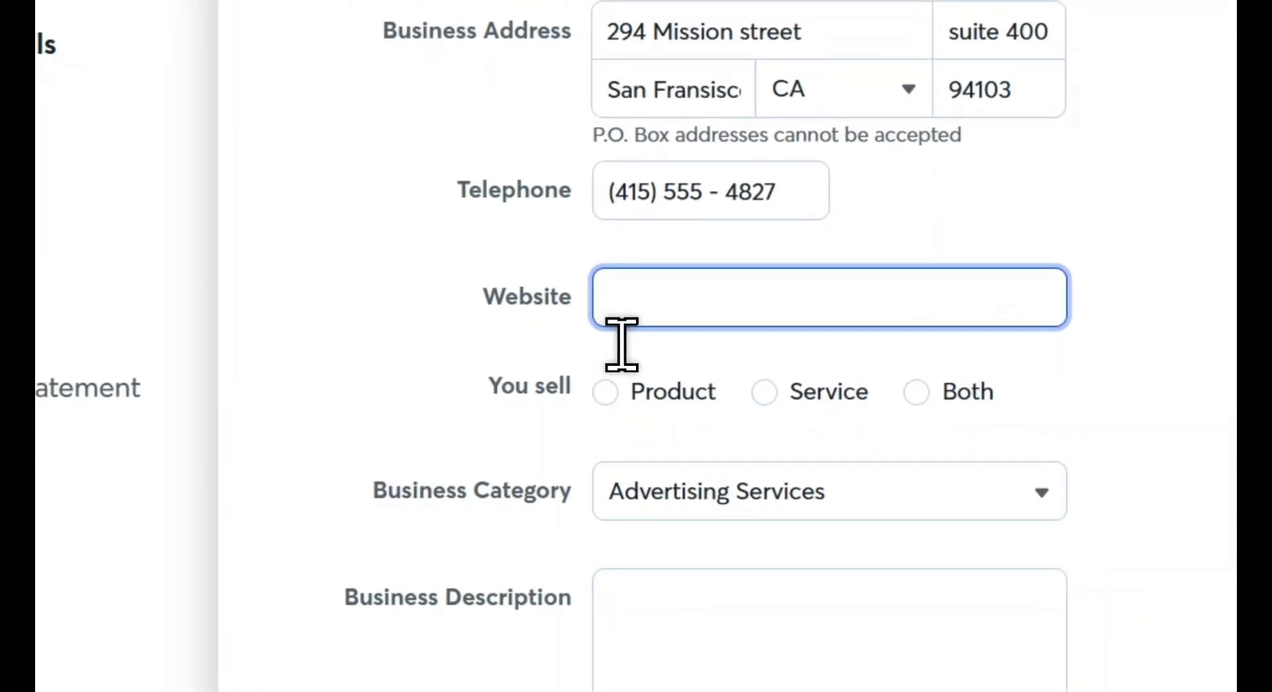
type("Toolysto.com")
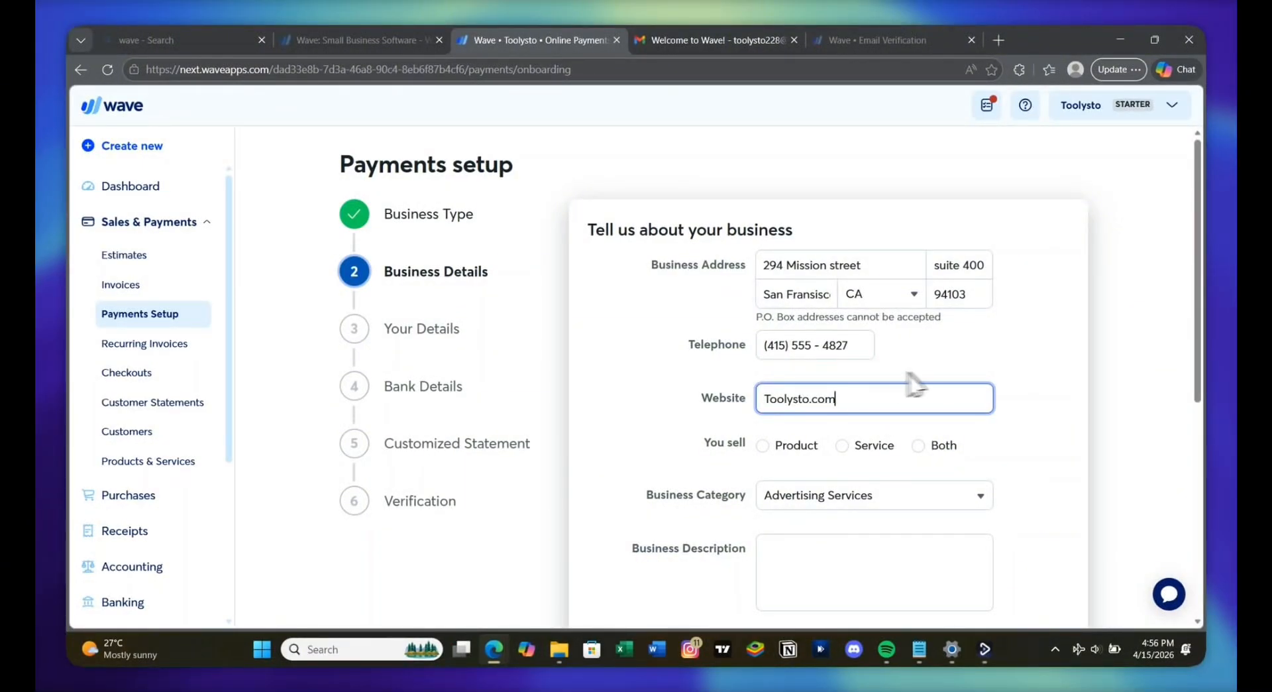
scroll(817, 431, "down", 2)
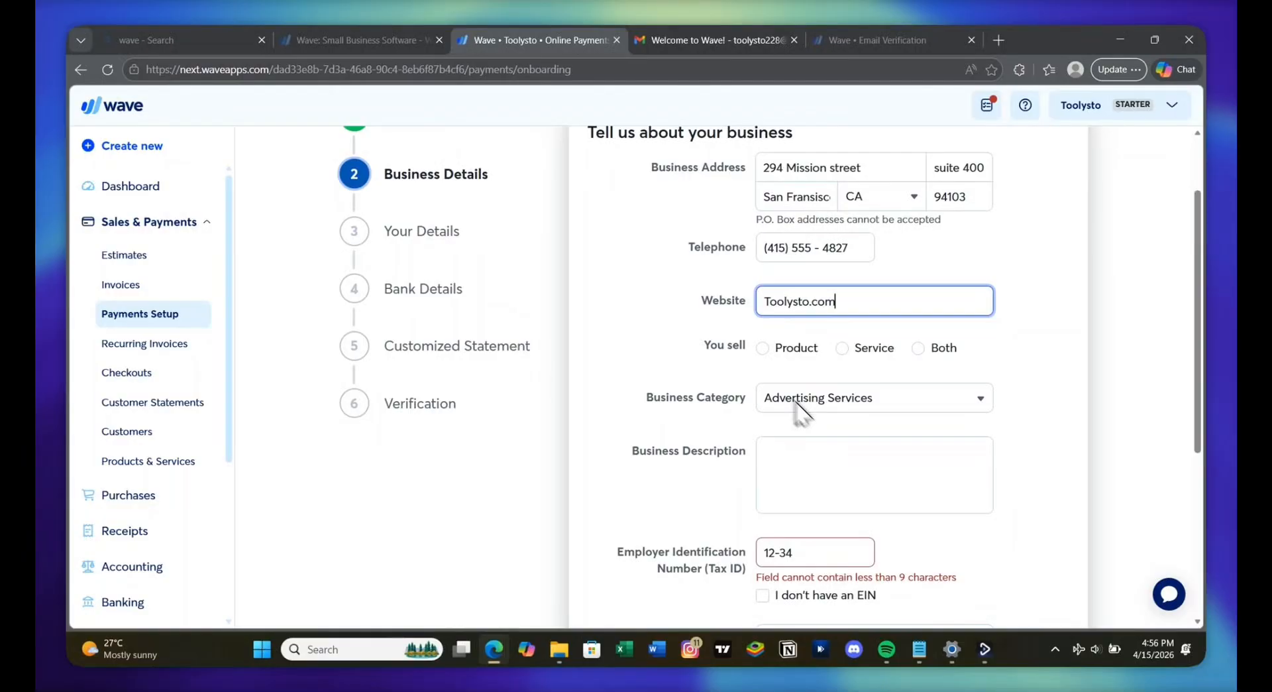
left_click(730, 370)
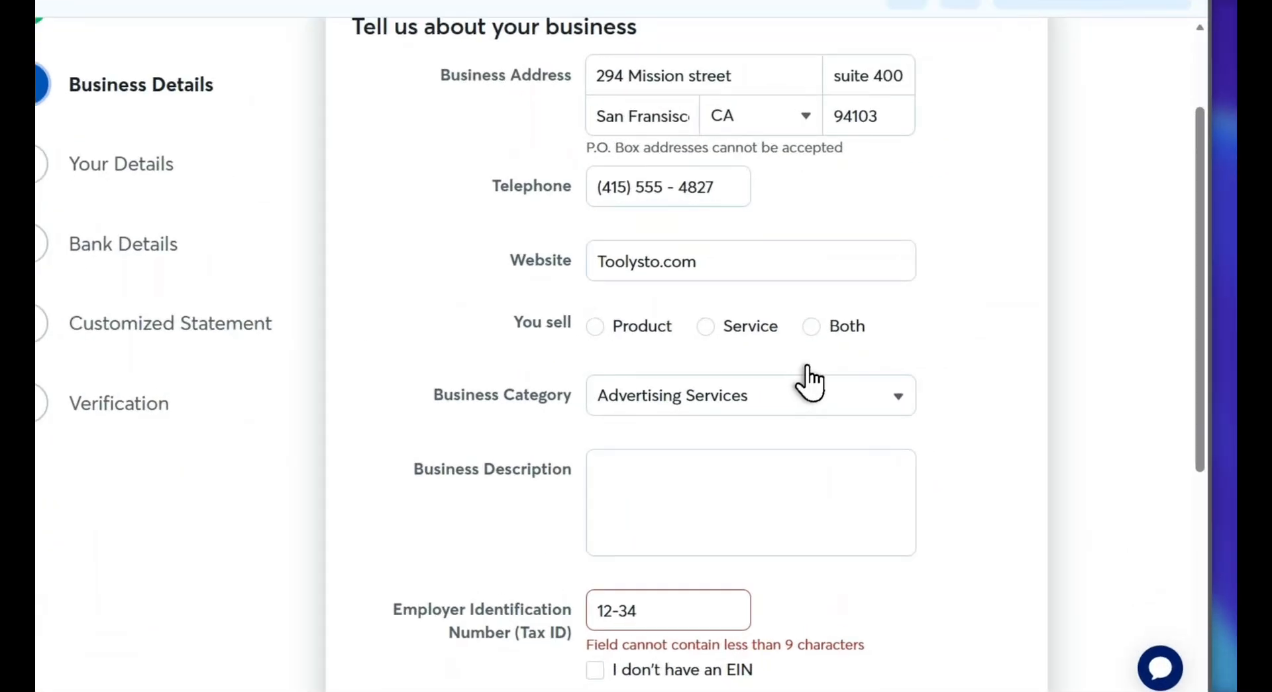
- Mark the business as selling Both and keep Advertising Services as the business category
left_click(916, 371)
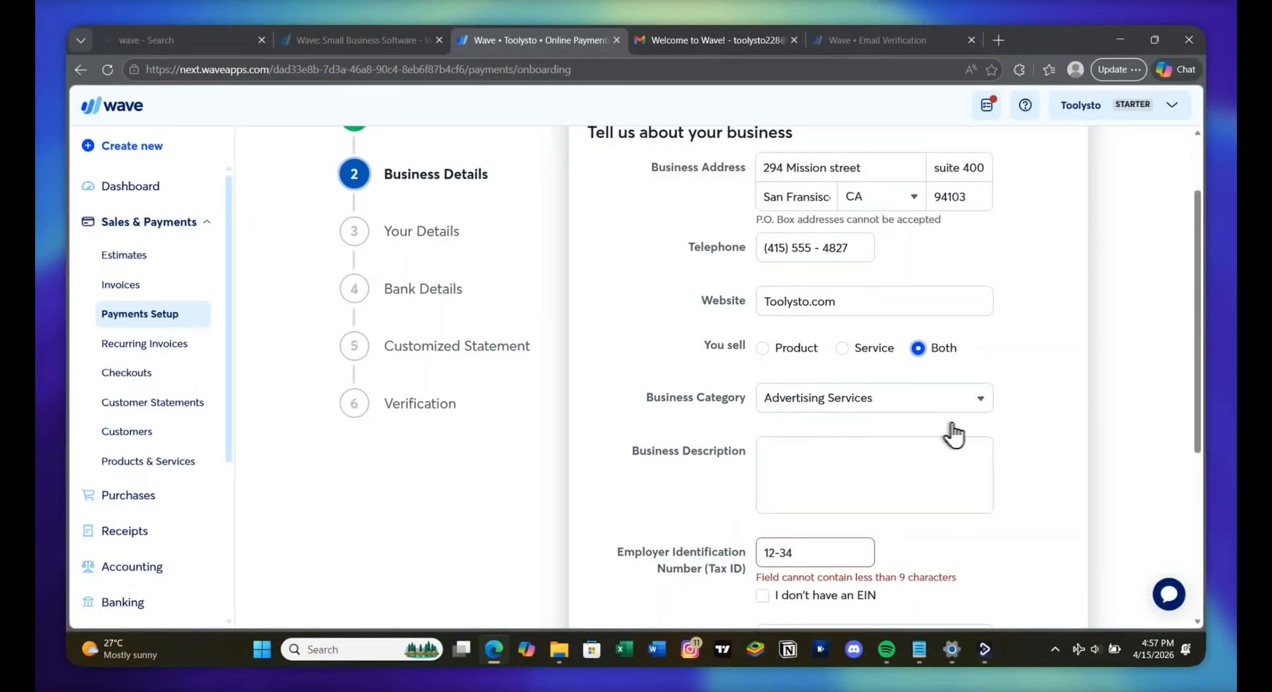
left_click(974, 405)
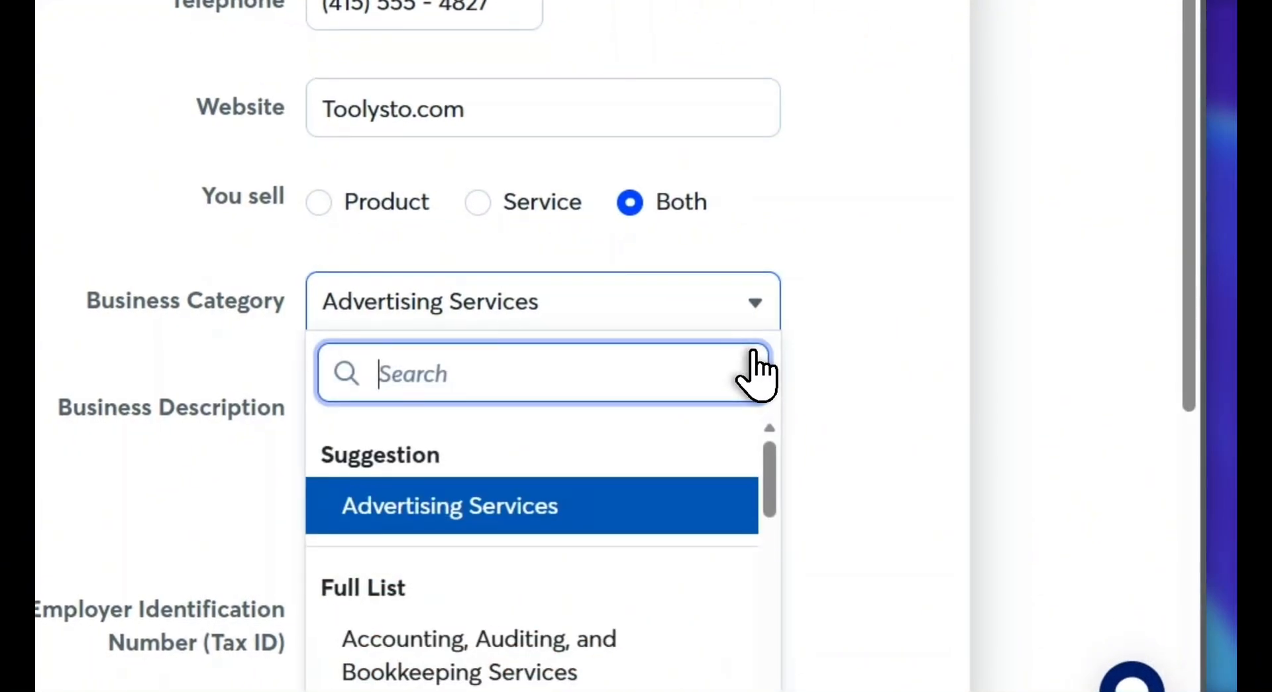
scroll(520, 521, "down", 4)
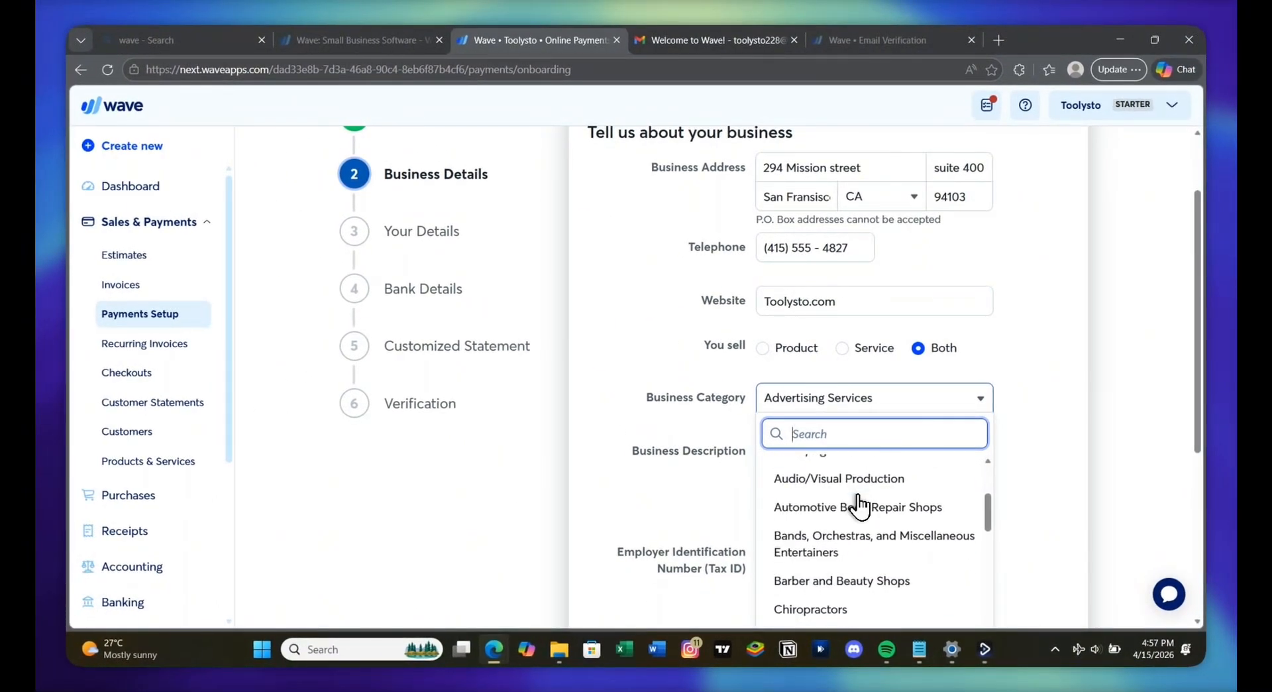
scroll(860, 507, "down", 6)
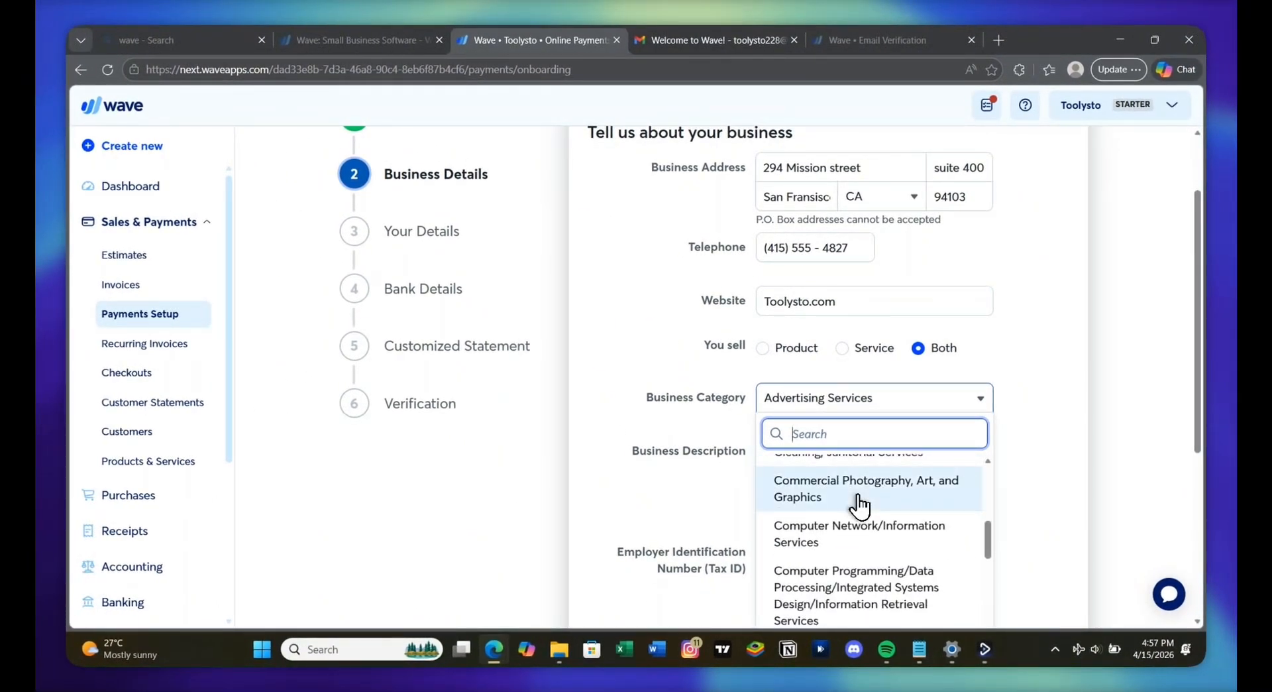
scroll(859, 507, "up", 6)
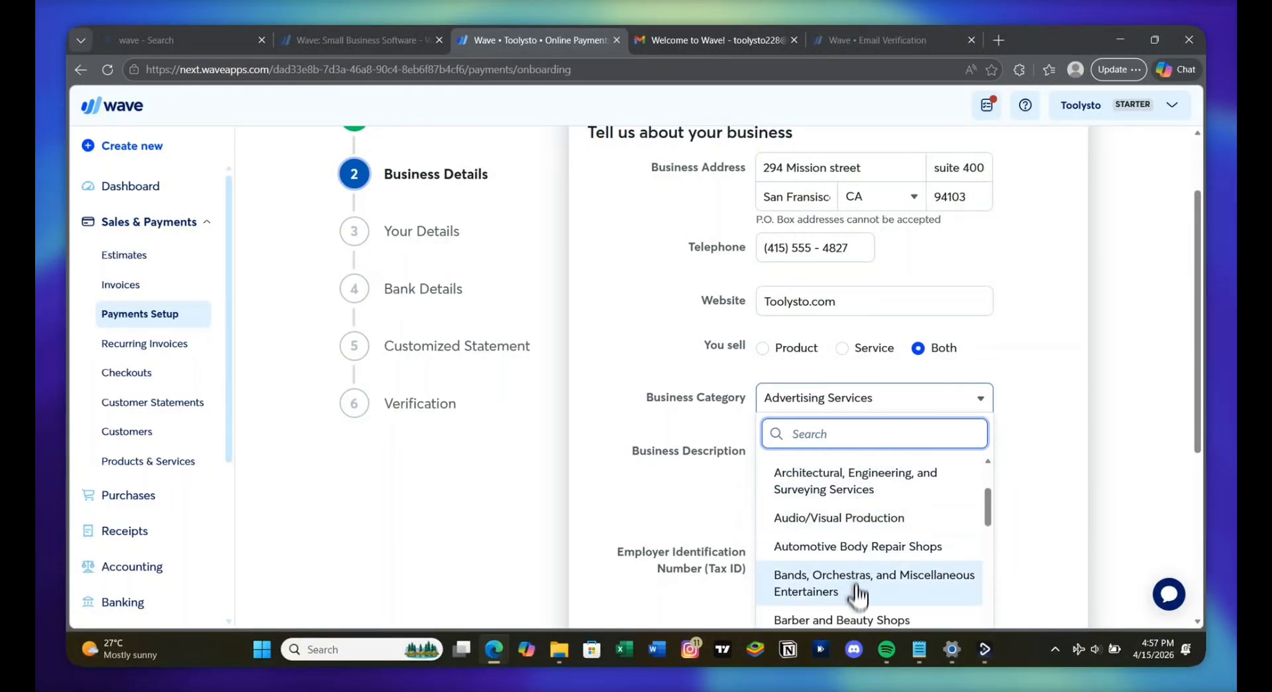
left_click(926, 434)
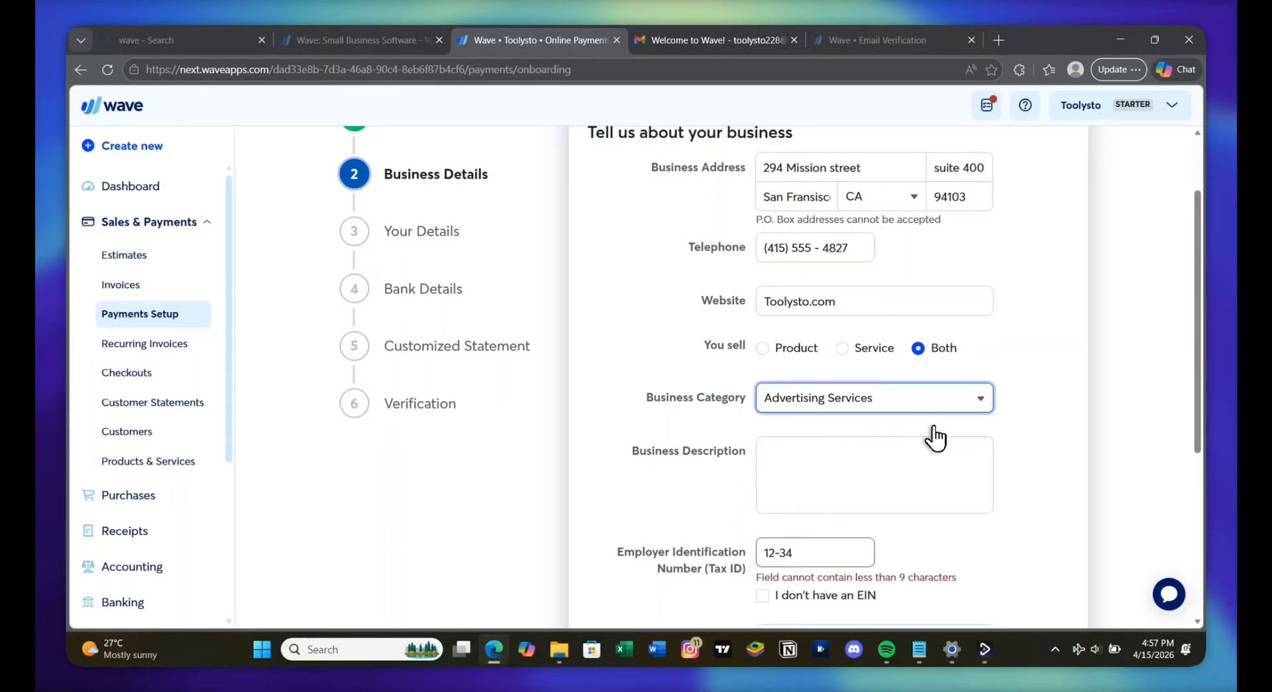
scroll(903, 434, "up", 1)
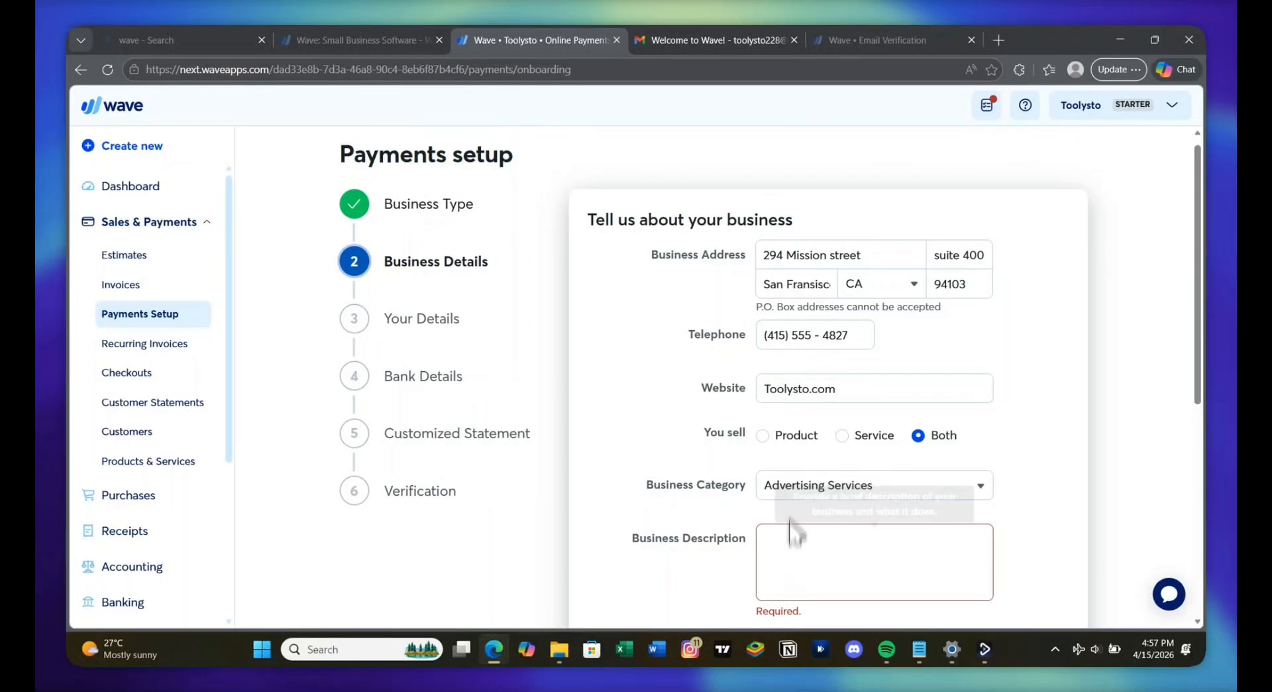
scroll(795, 528, "down", 1)
left_click(772, 453)
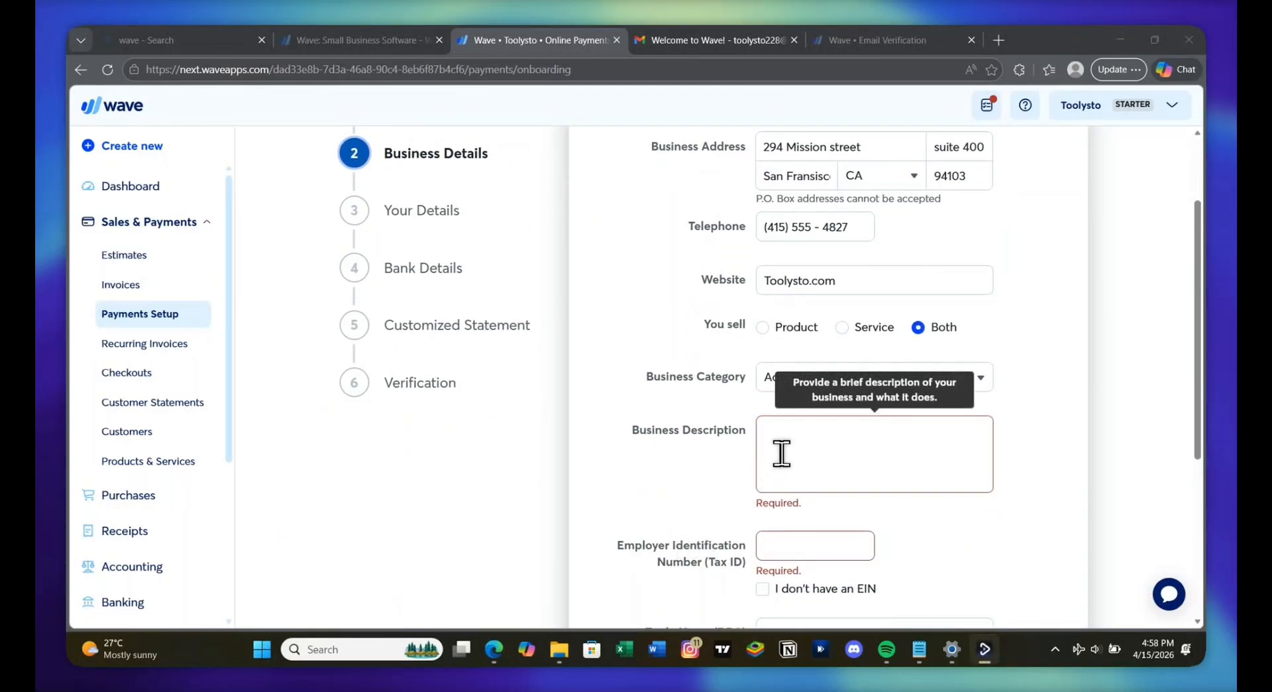
- Write the description: Toolysto media group provides digital educational content and brand marketing services via video tutorials
left_click(777, 452)
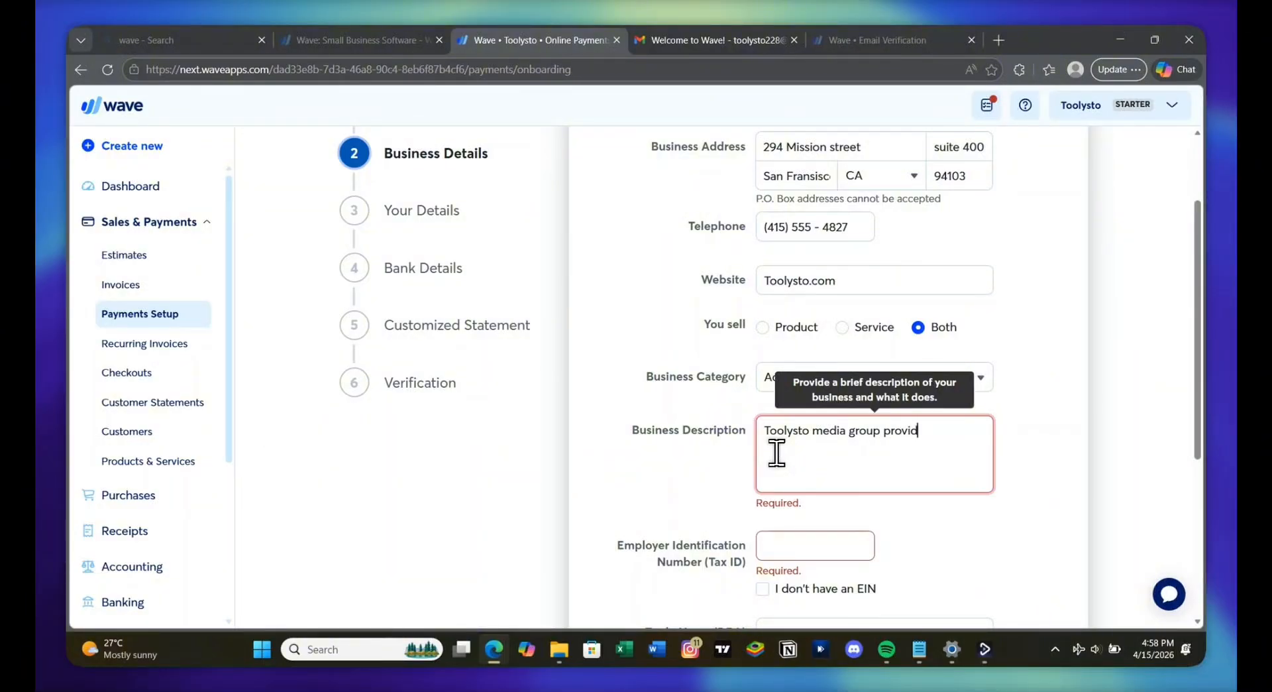
type("git")
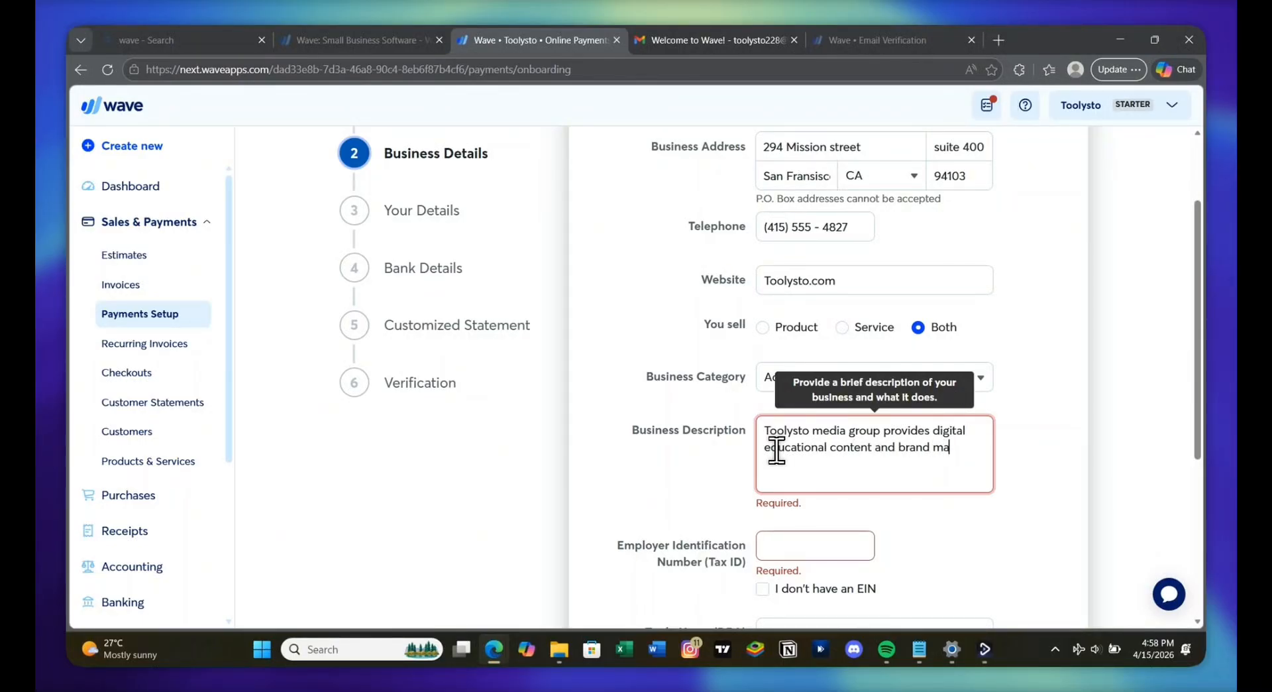
type("g ser")
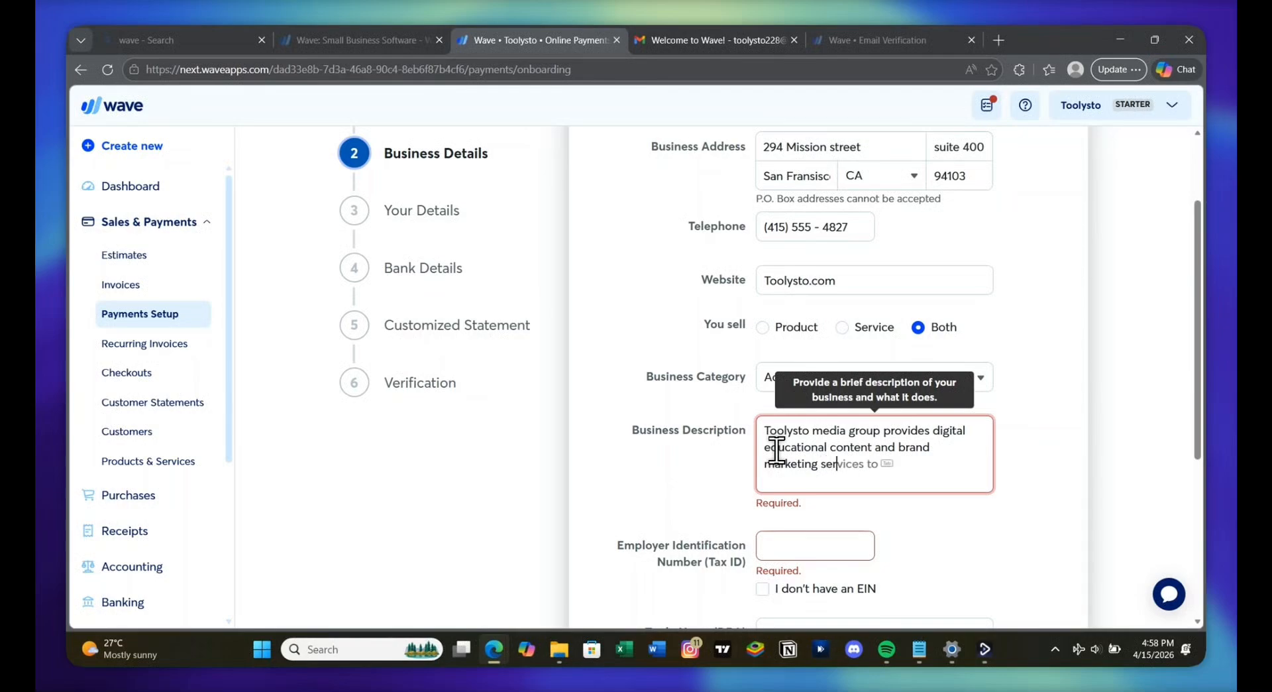
type("vices via video tutorials.")
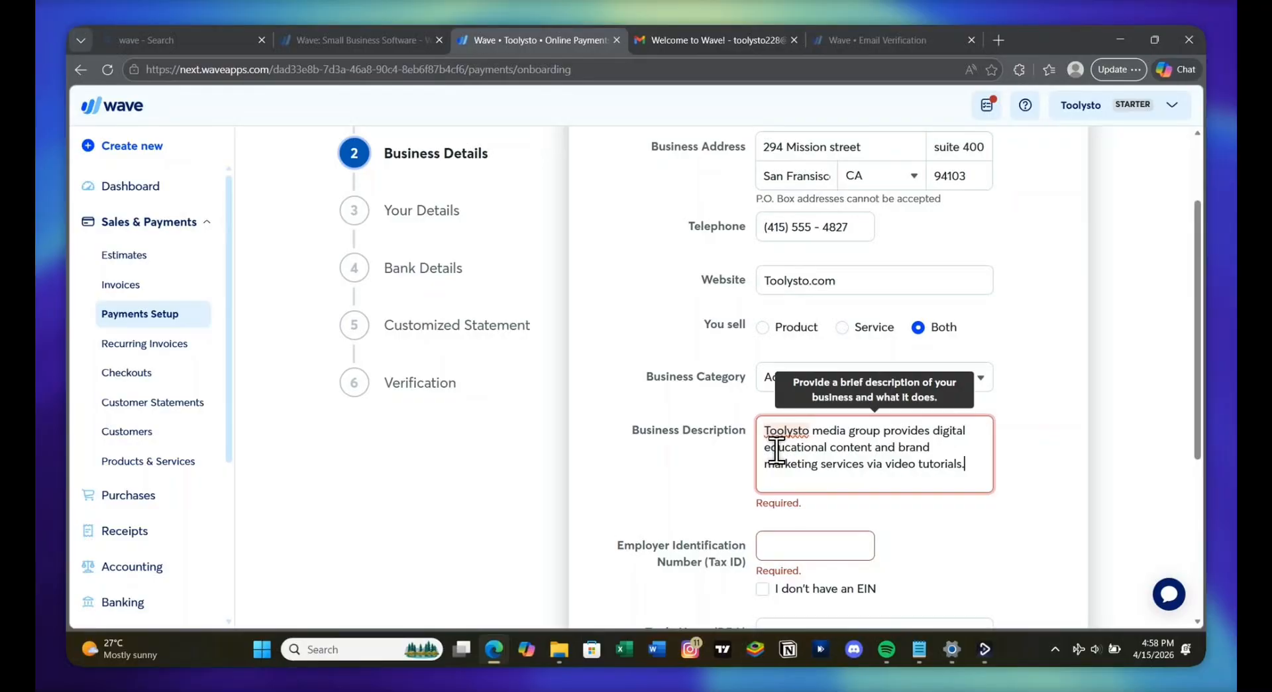
left_click(1059, 446)
scroll(815, 491, "down", 2)
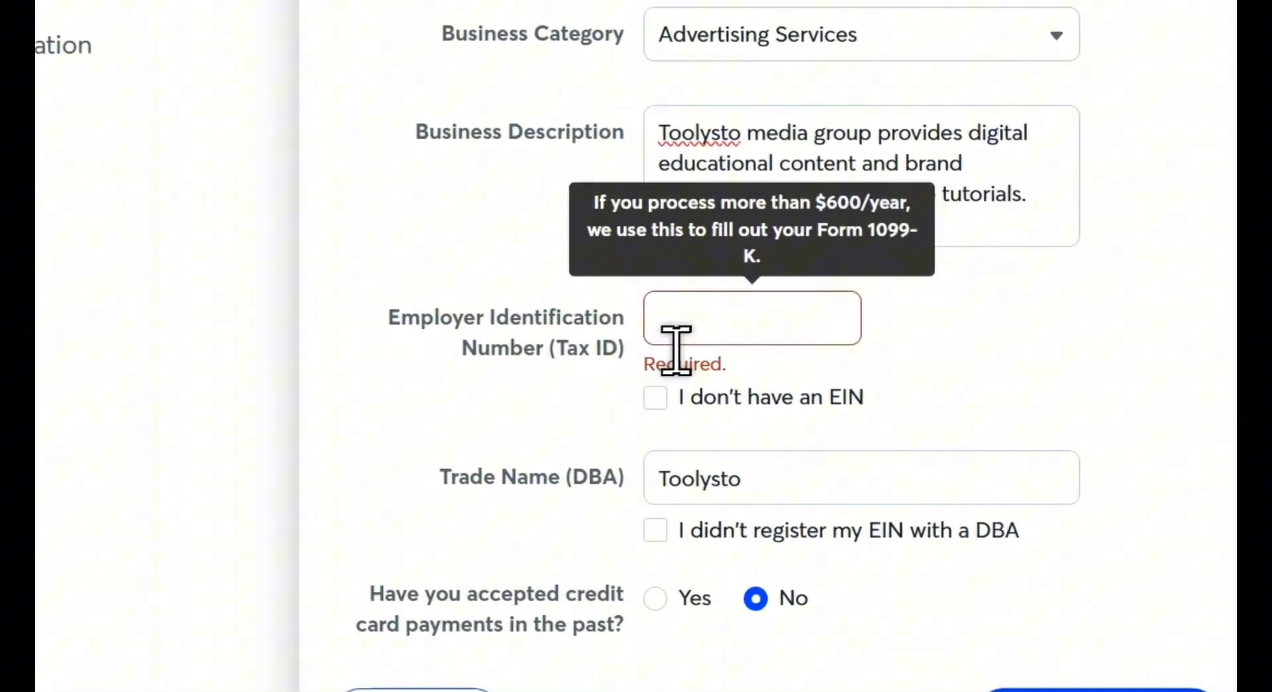
left_click(776, 431)
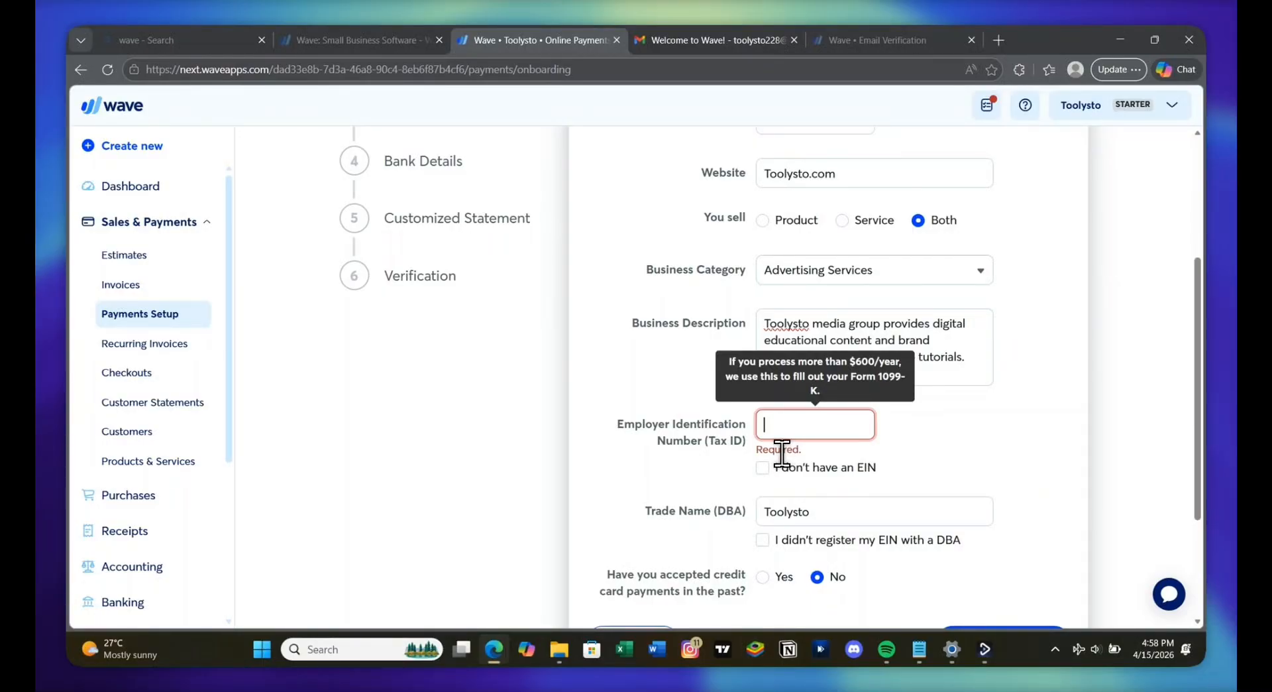
- Paste the Employer Identification Number into the tax ID field and check it
type("12-3456789")
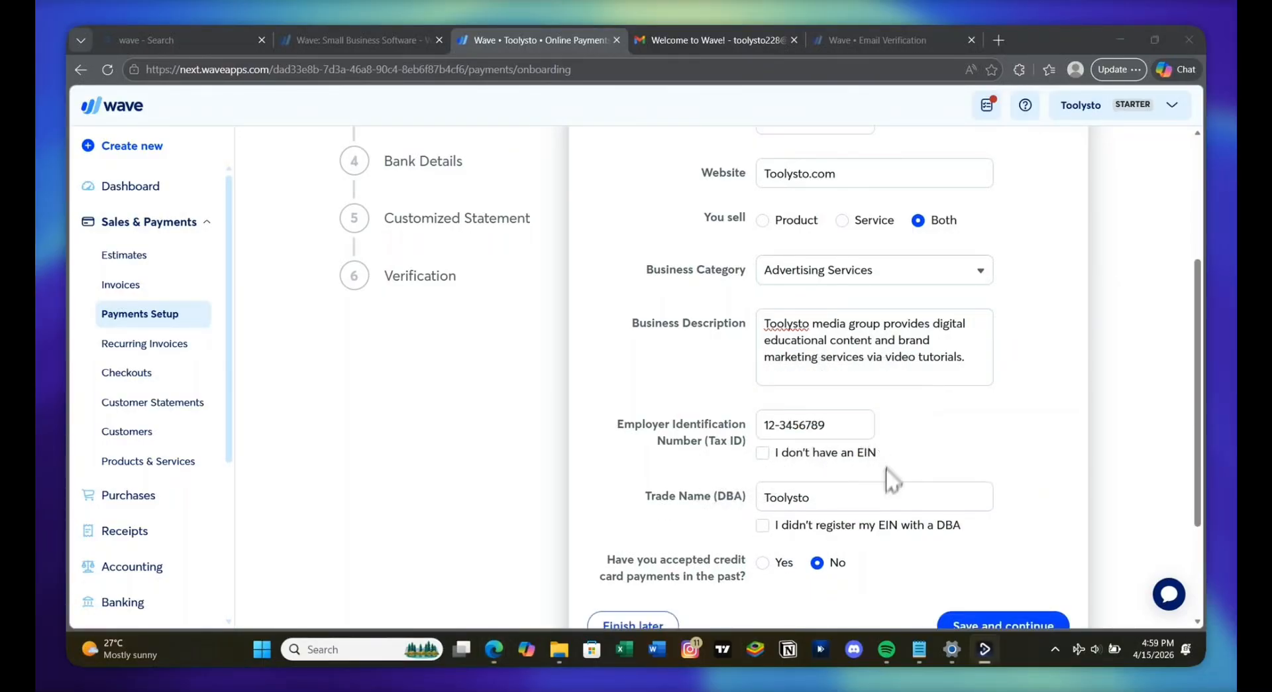
left_click(810, 439)
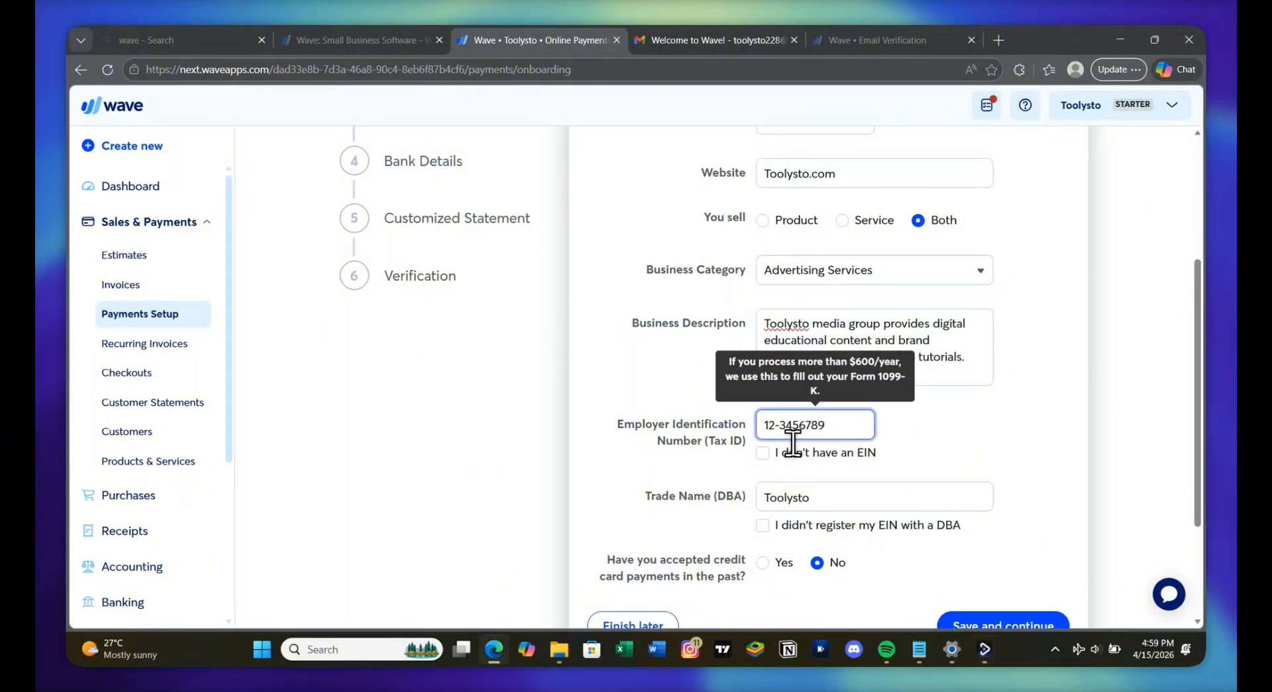
scroll(833, 464, "down", 2)
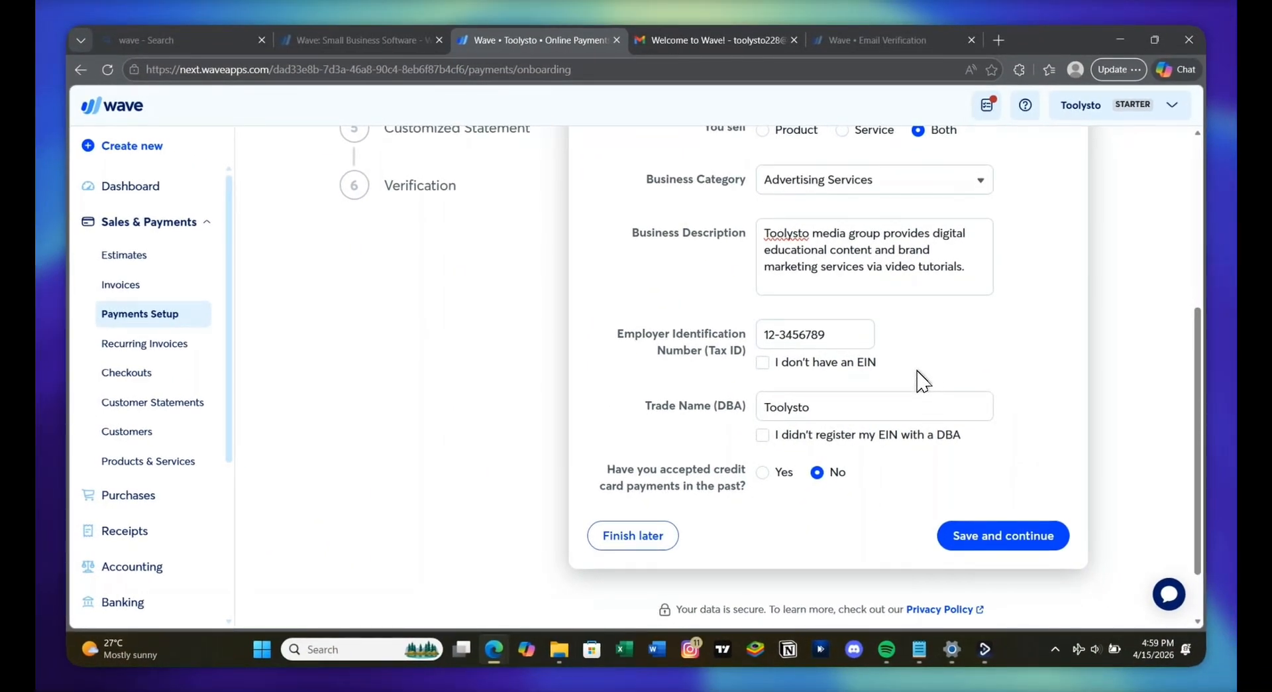
left_click(814, 415)
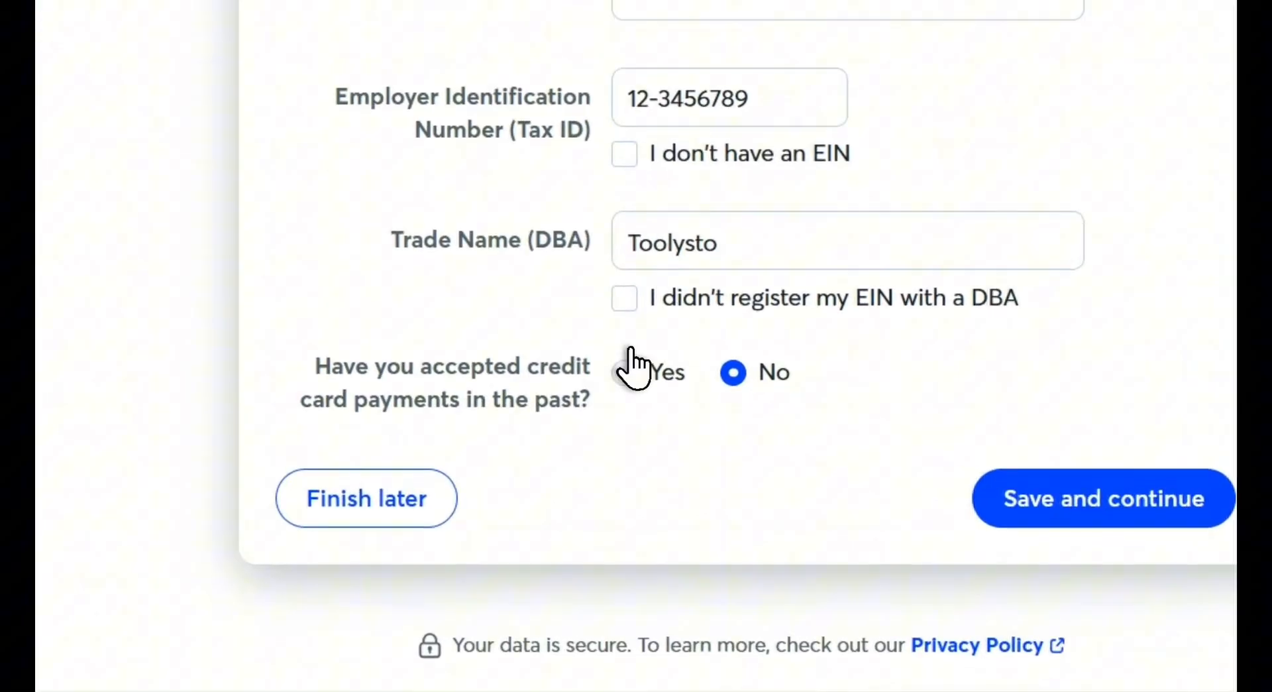
- Tick that no DBA was registered, answer Yes to past card payments, and save
left_click(779, 427)
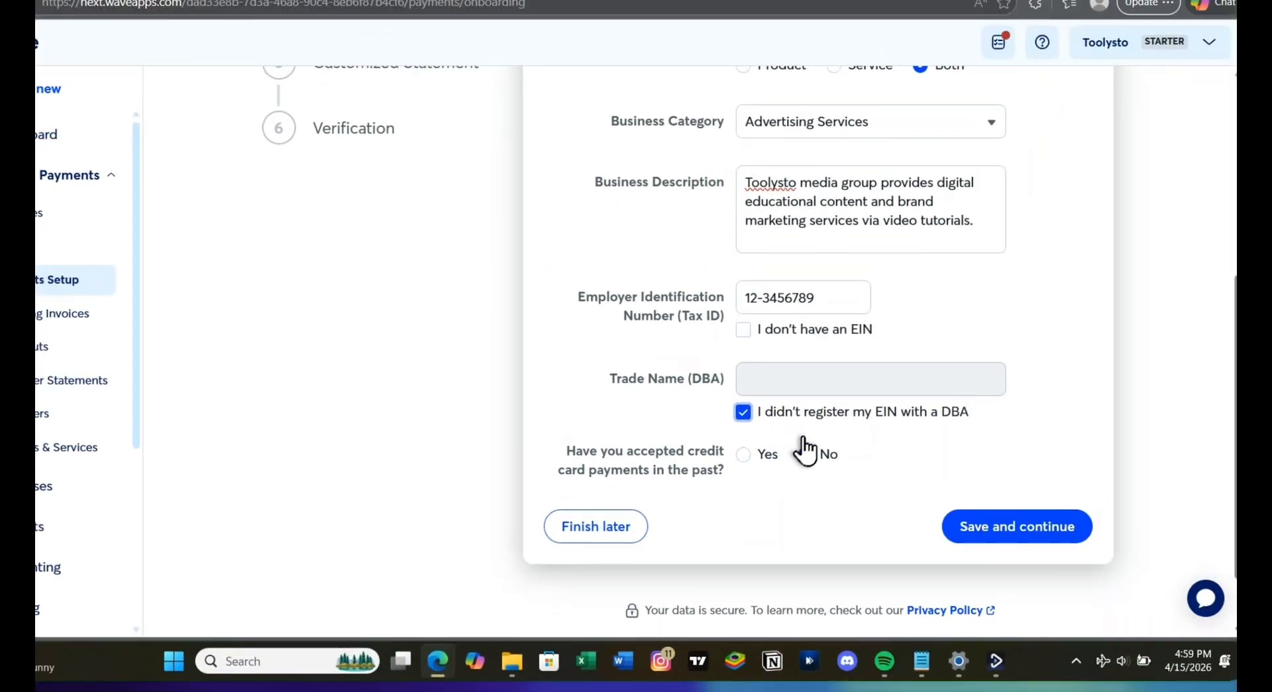
left_click(807, 453)
scroll(825, 460, "down", 1)
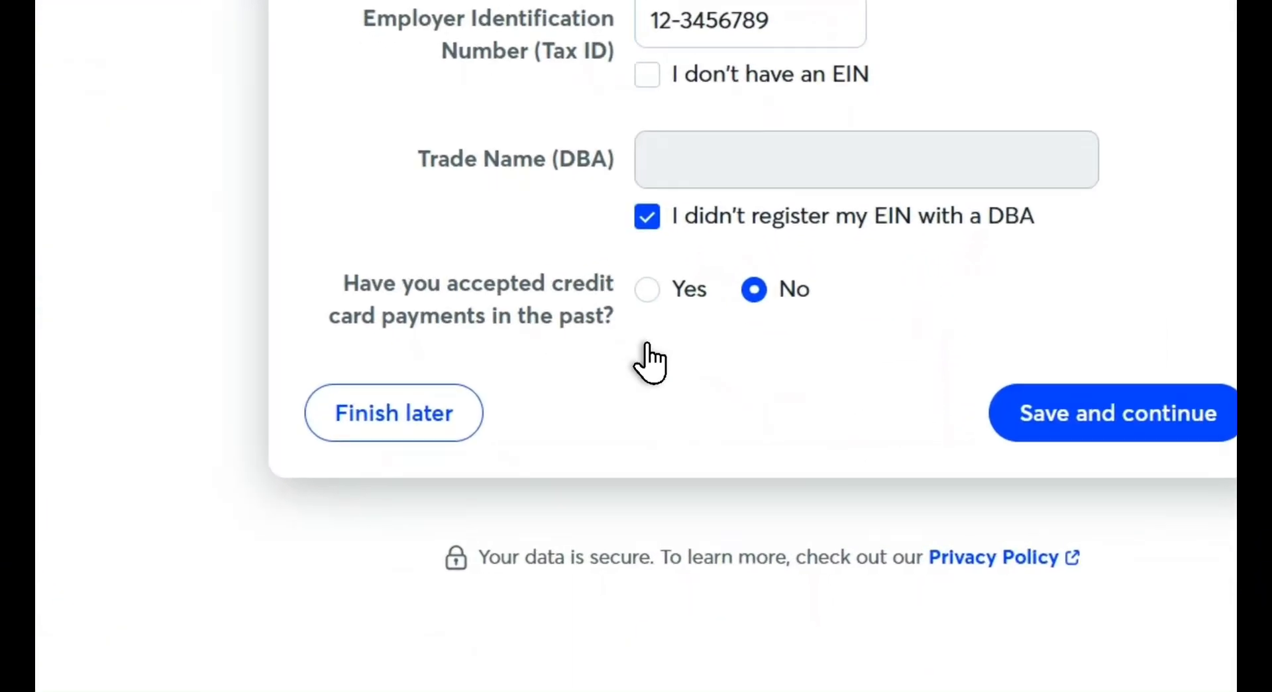
left_click(762, 411)
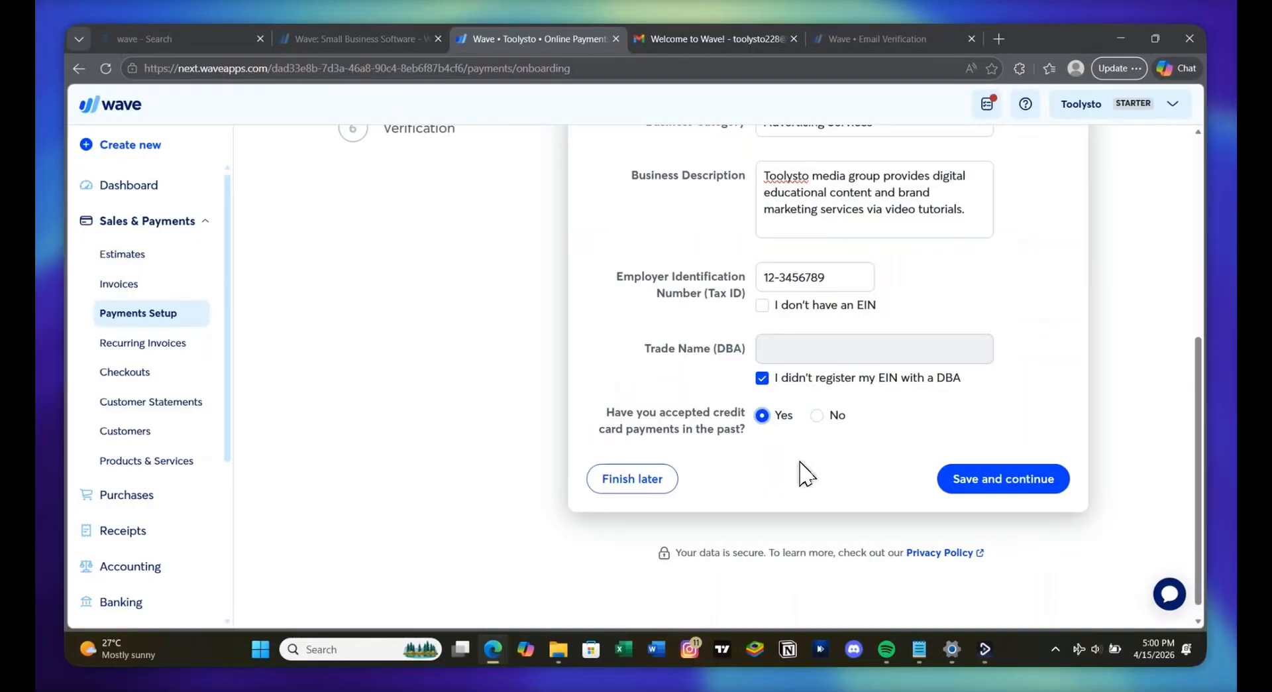
scroll(713, 391, "up", 1)
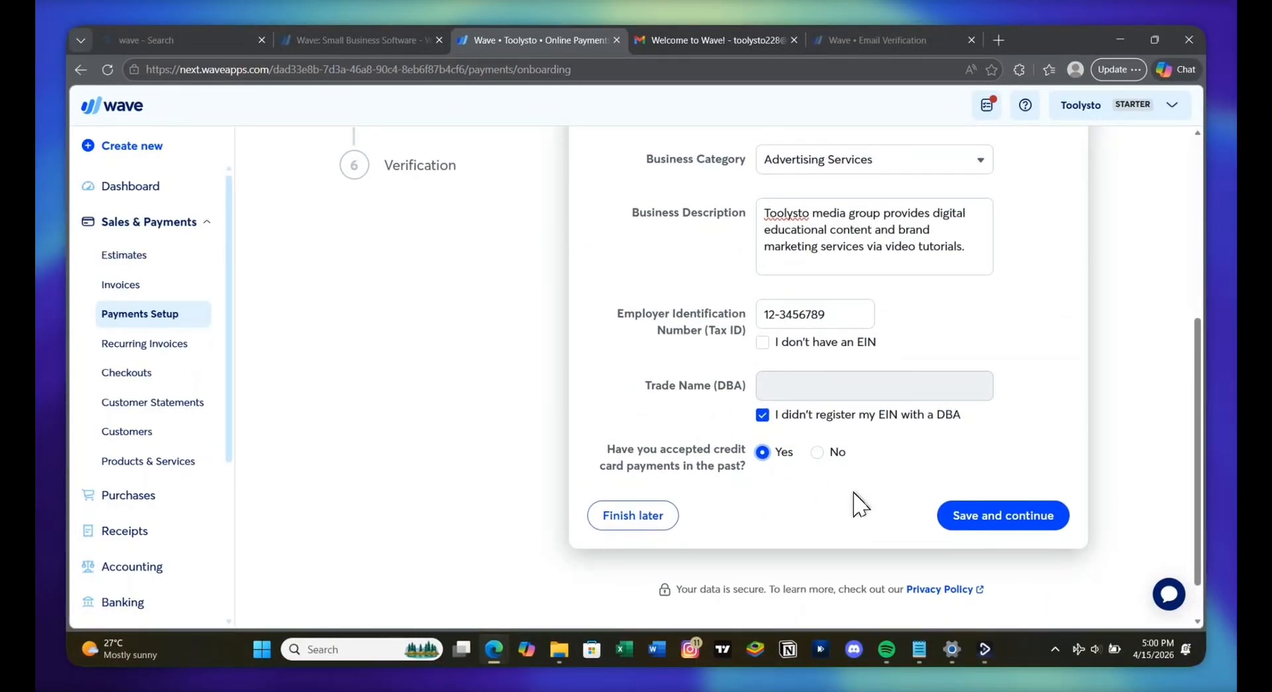
scroll(882, 504, "up", 5)
scroll(861, 506, "down", 3)
scroll(983, 511, "down", 1)
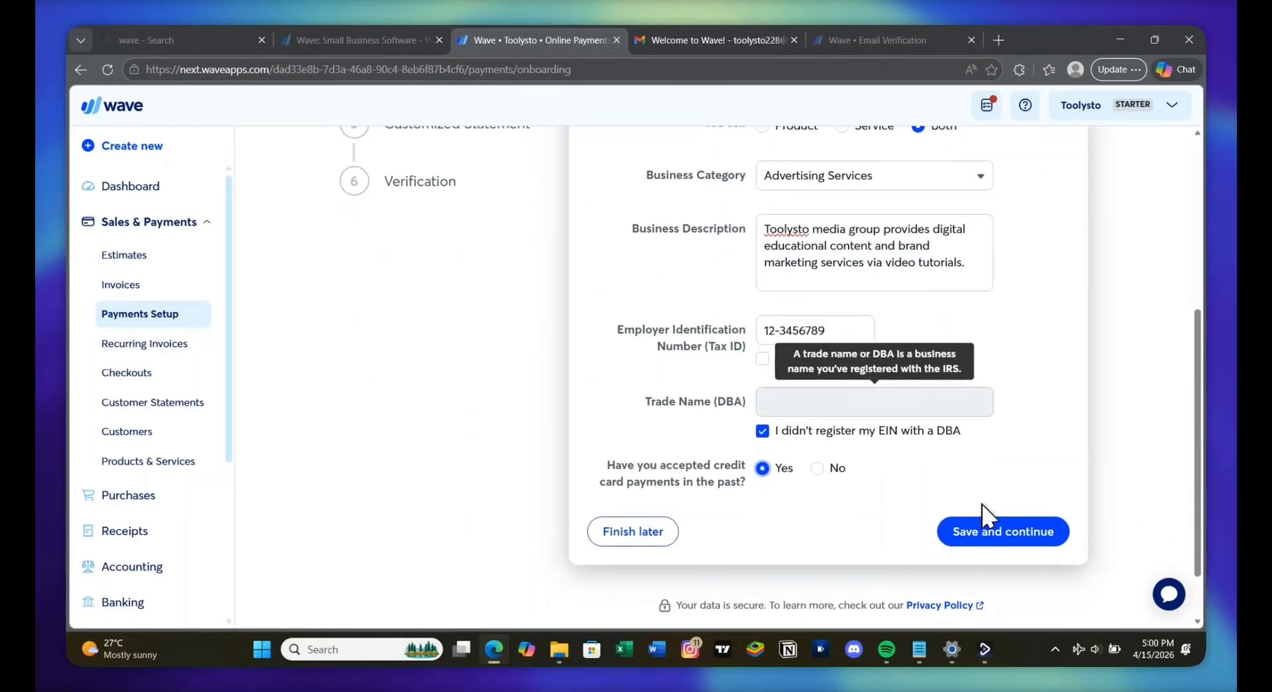
left_click(988, 530)
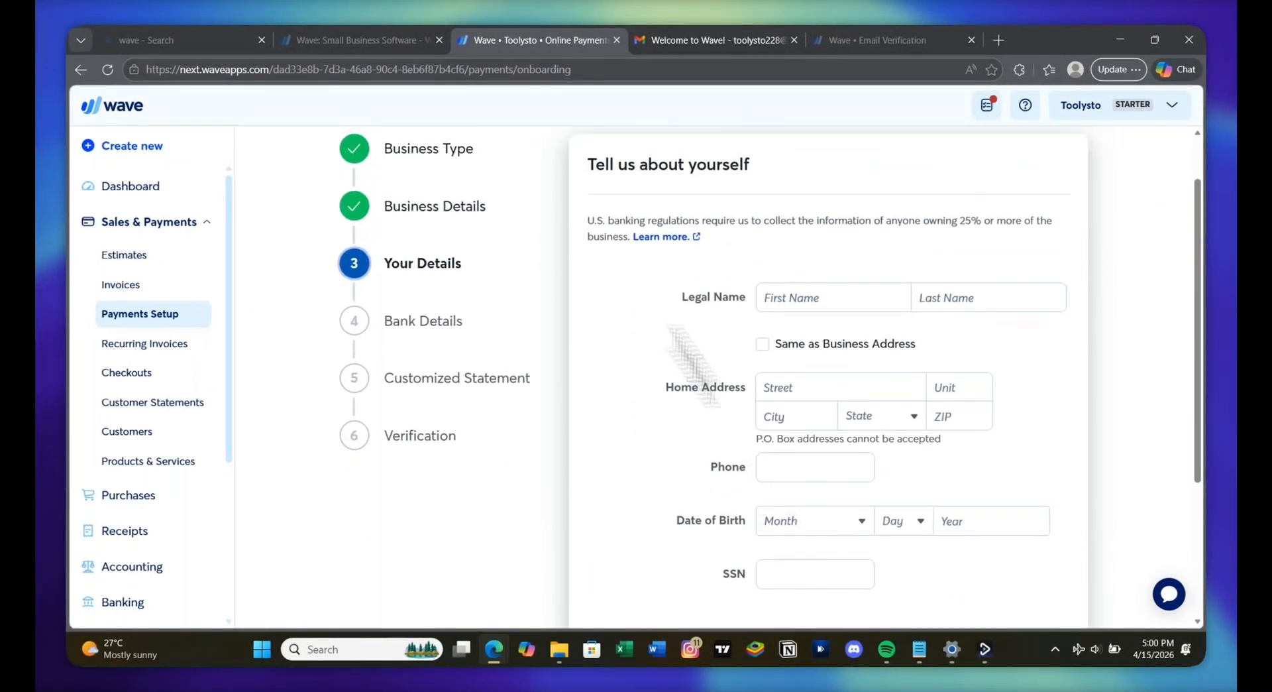
- Fill in the owner's legal first and last name from the suggested entries
scroll(658, 295, "down", 1)
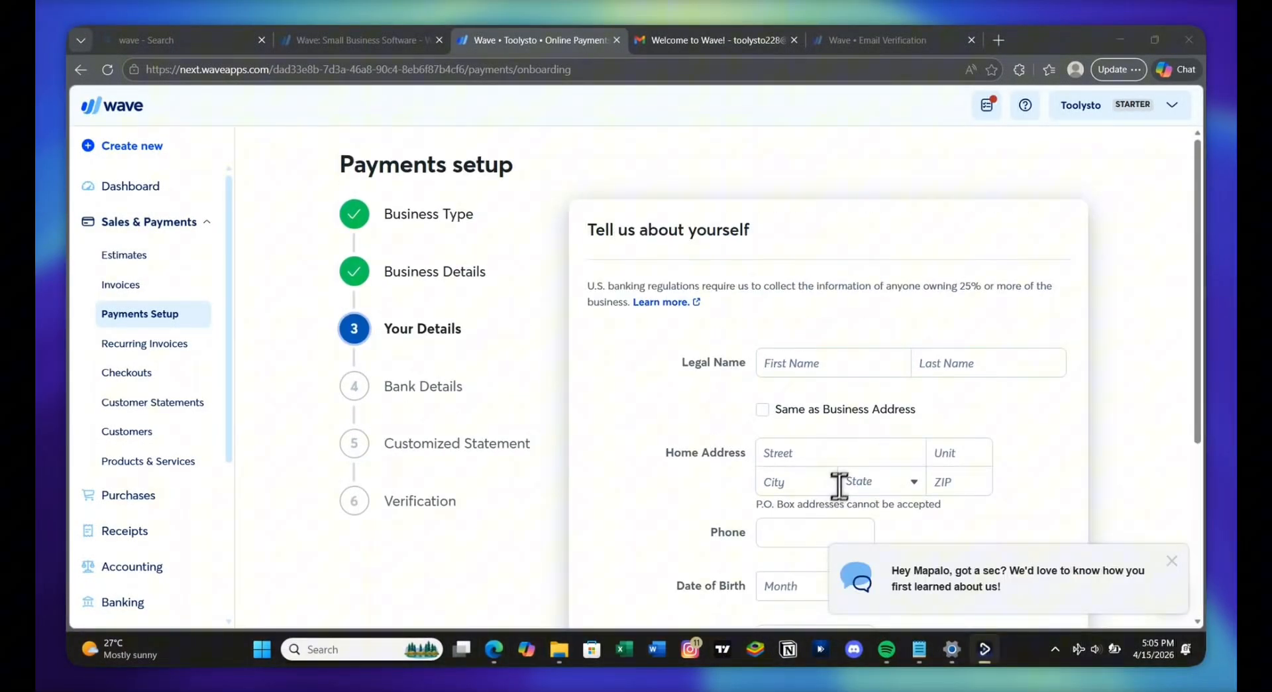
scroll(841, 492, "down", 2)
scroll(855, 451, "up", 2)
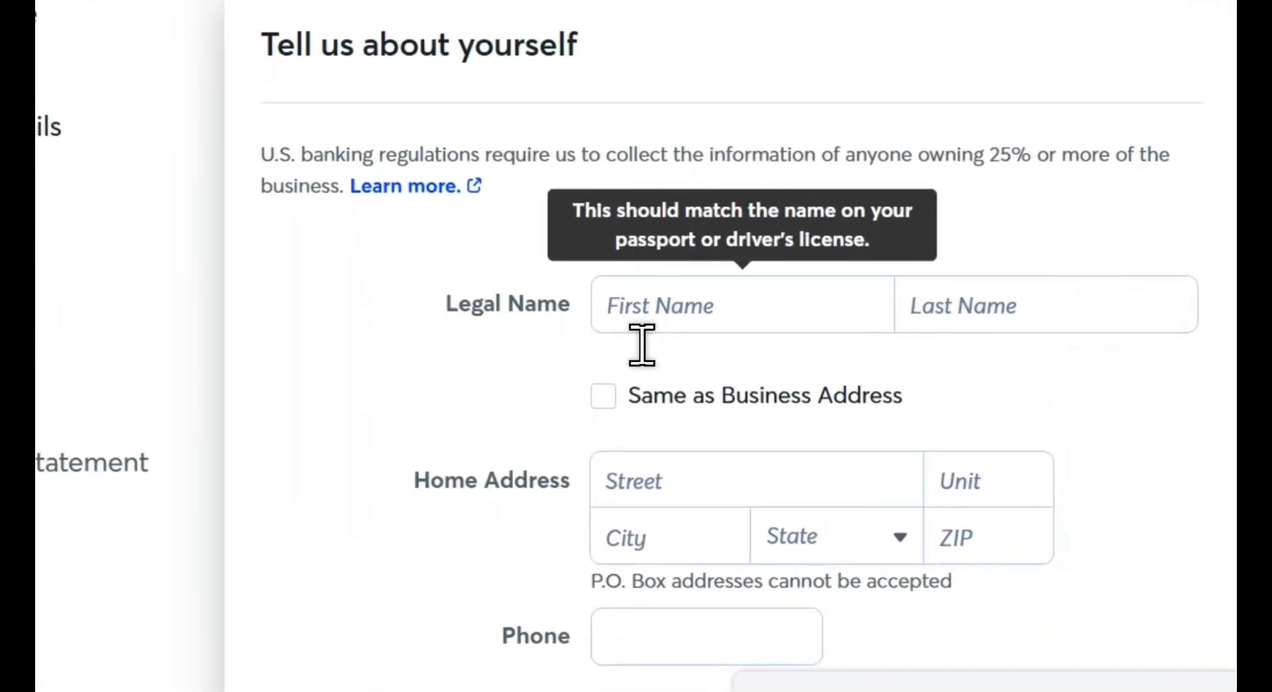
left_click(785, 361)
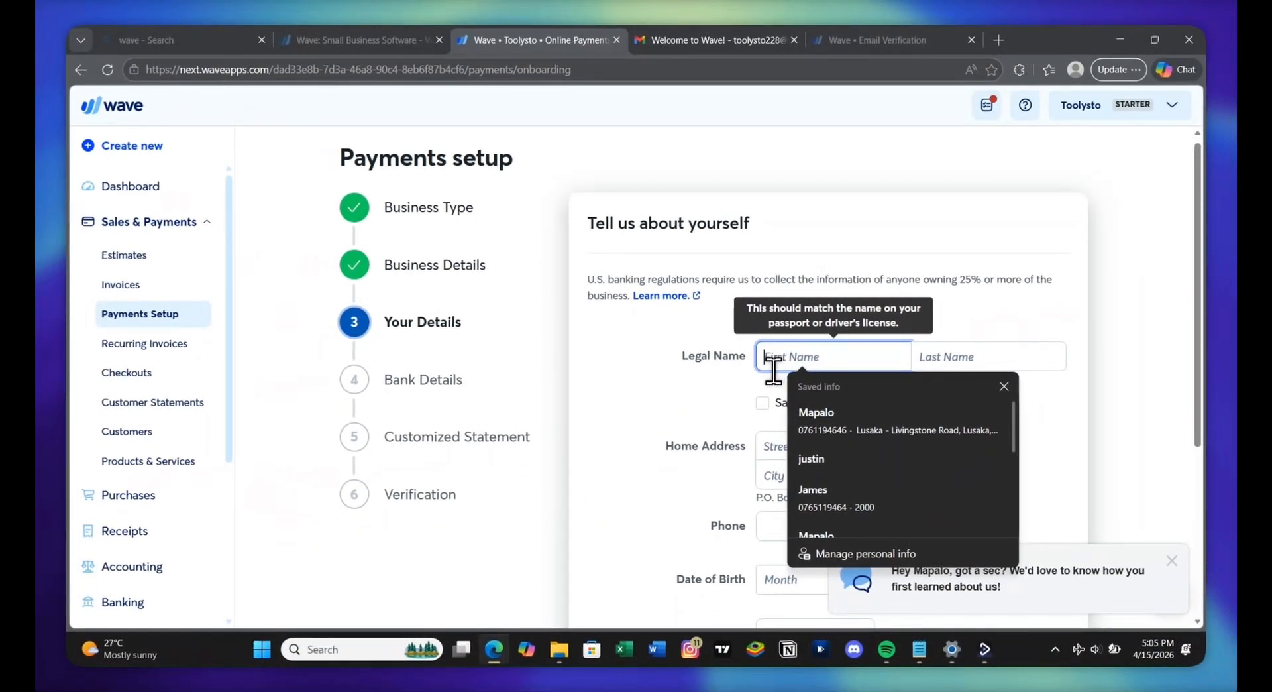
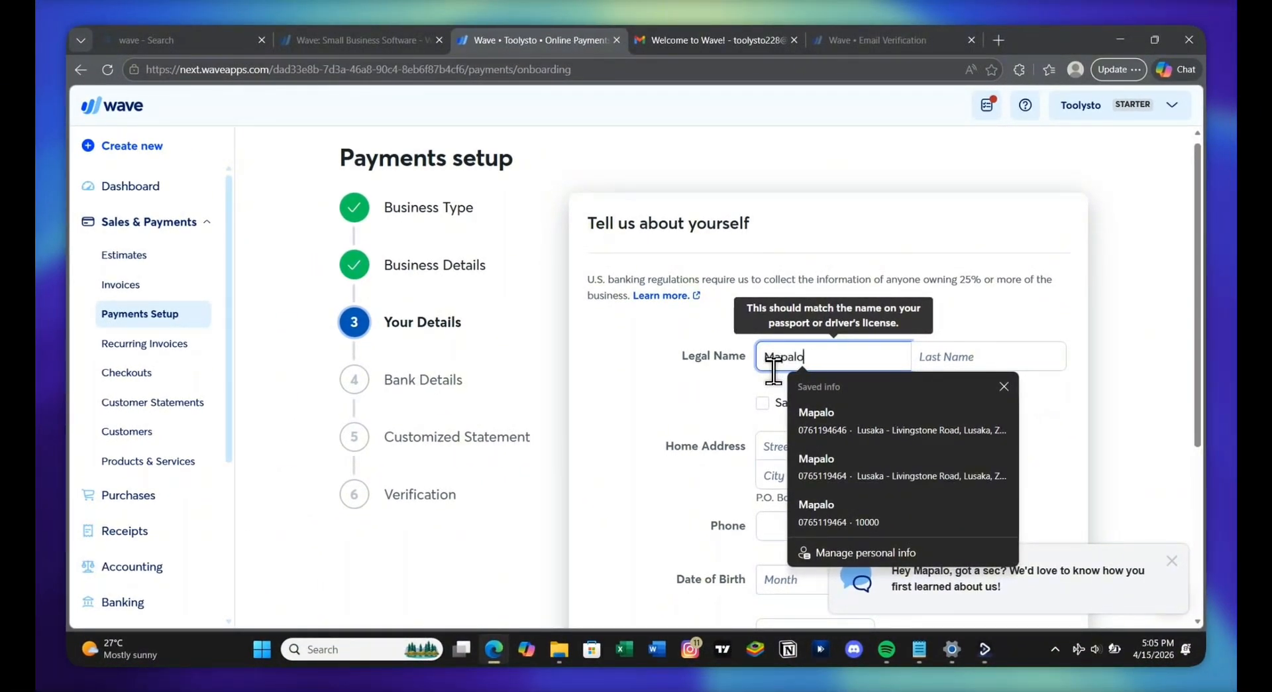
left_click(963, 361)
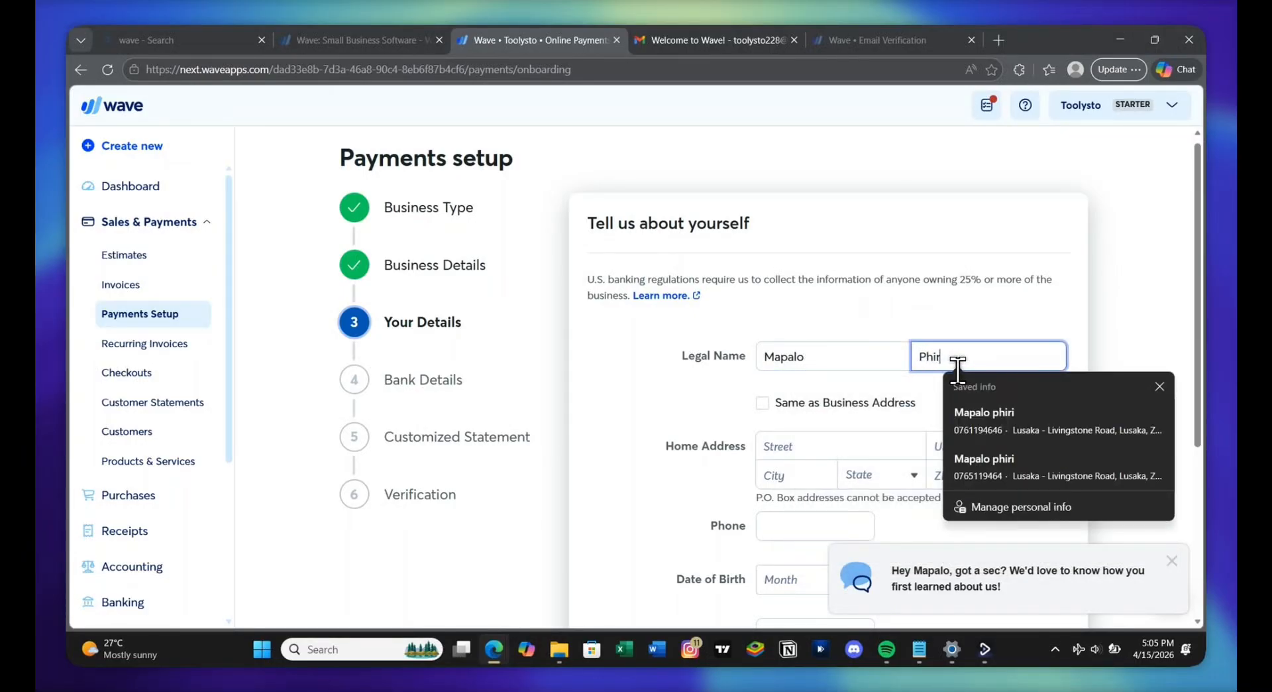
key("Tab")
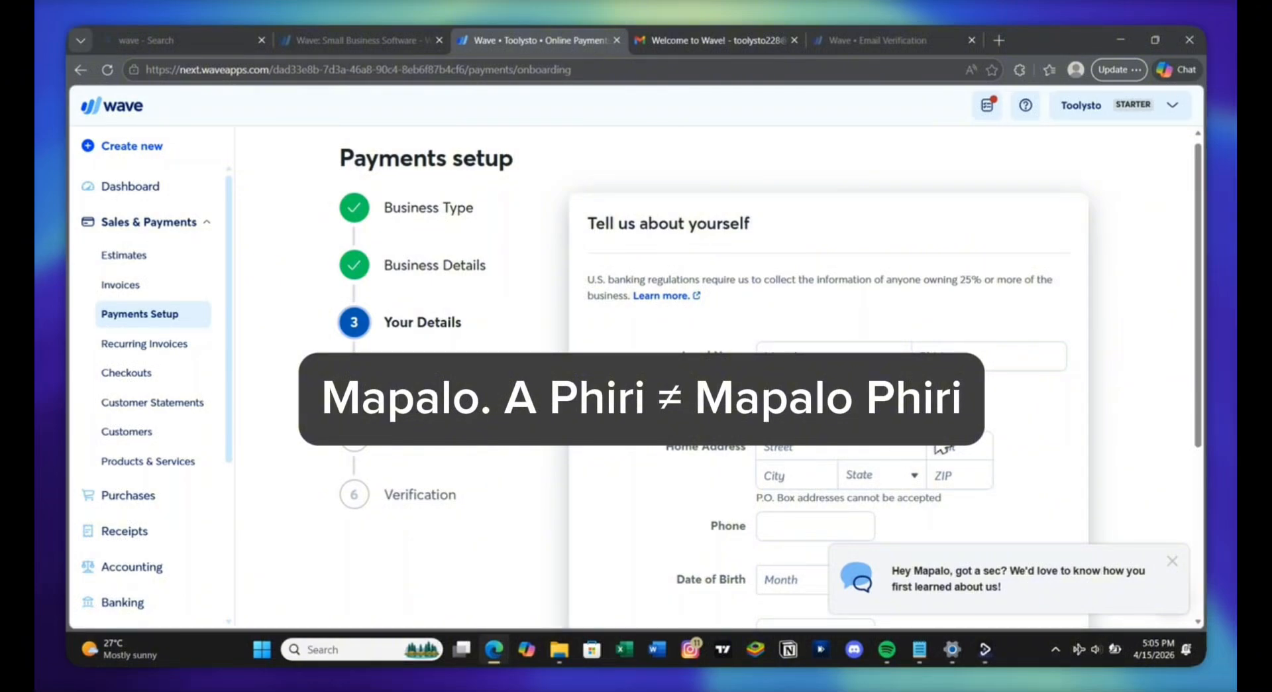
scroll(940, 448, "down", 2)
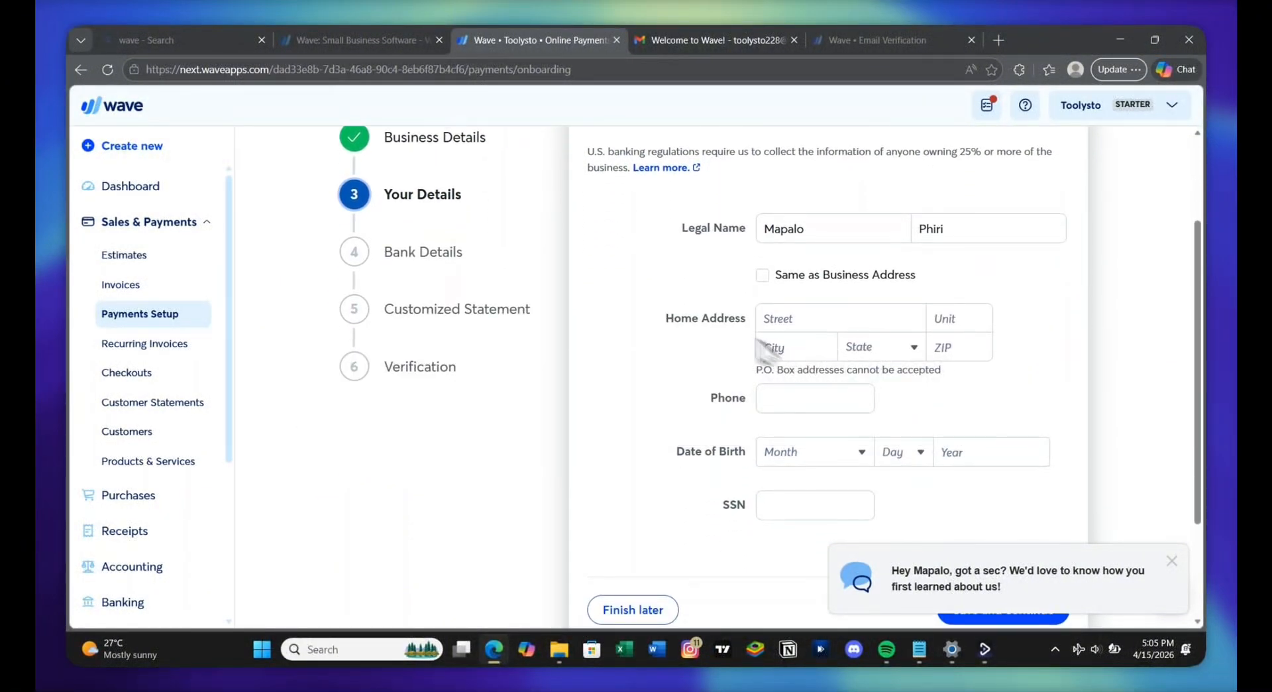
left_click_drag(701, 320, 959, 351)
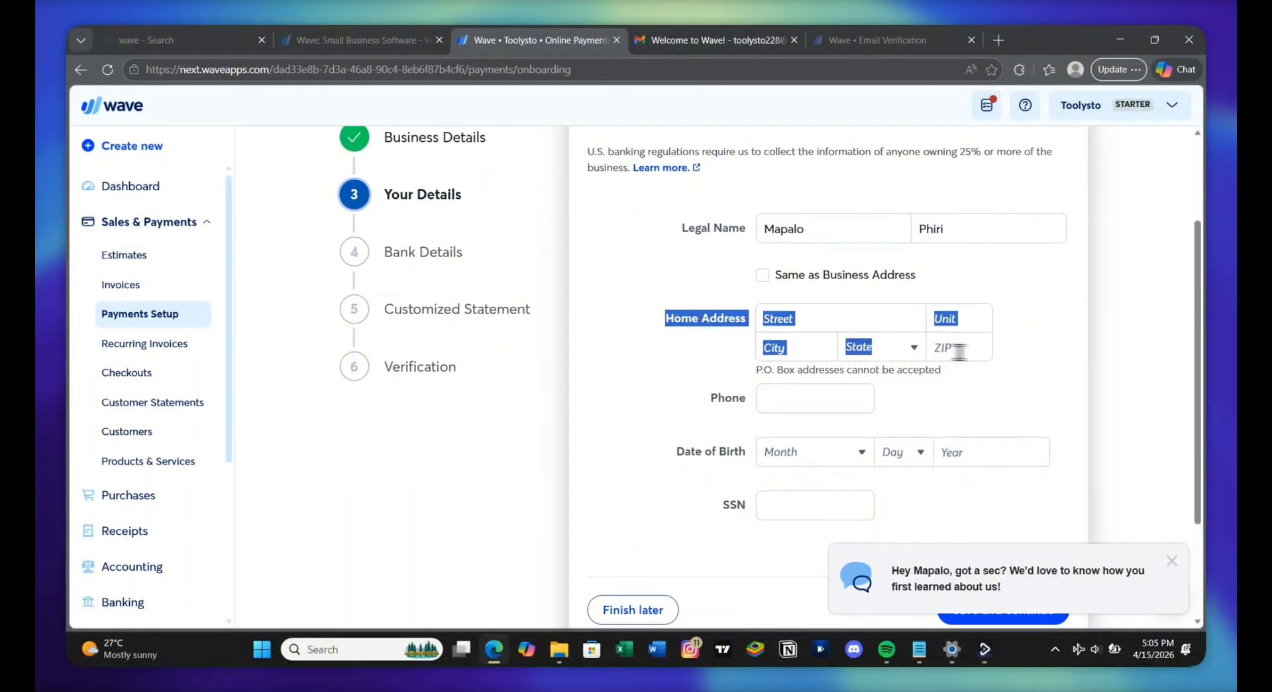
left_click(1001, 361)
scroll(979, 418, "up", 1)
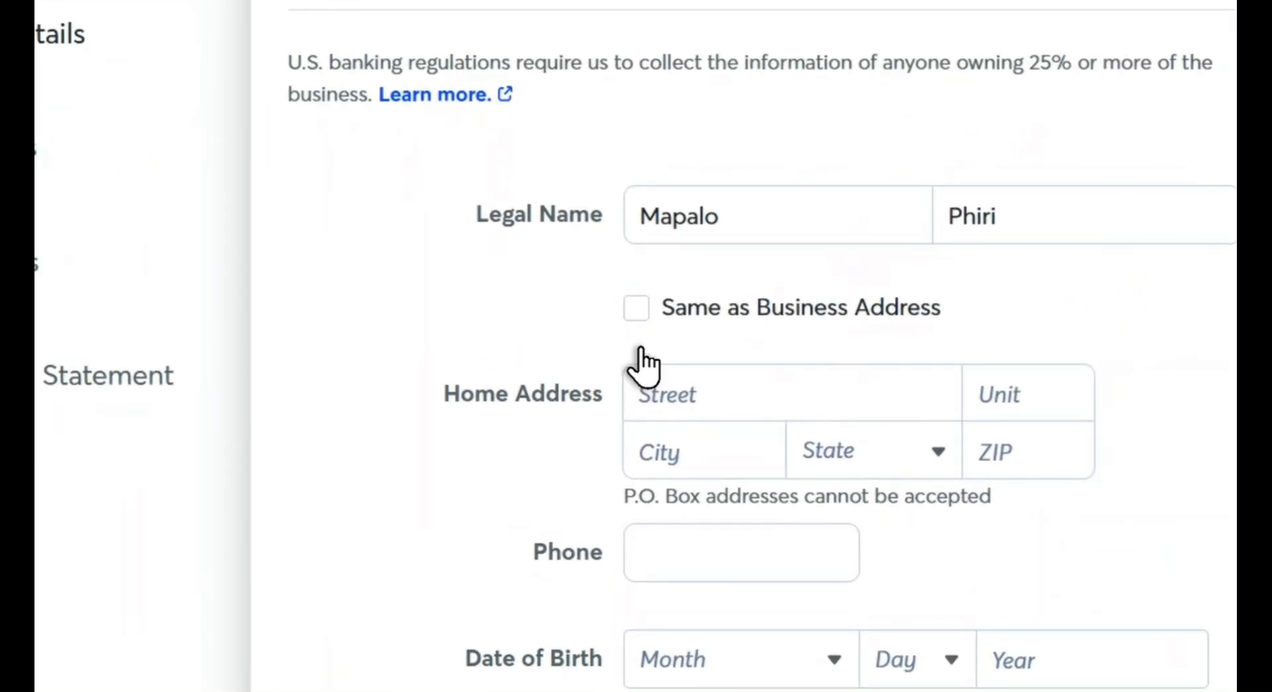
- Use the business address as the home address and enter the owner's phone number
left_click(637, 309)
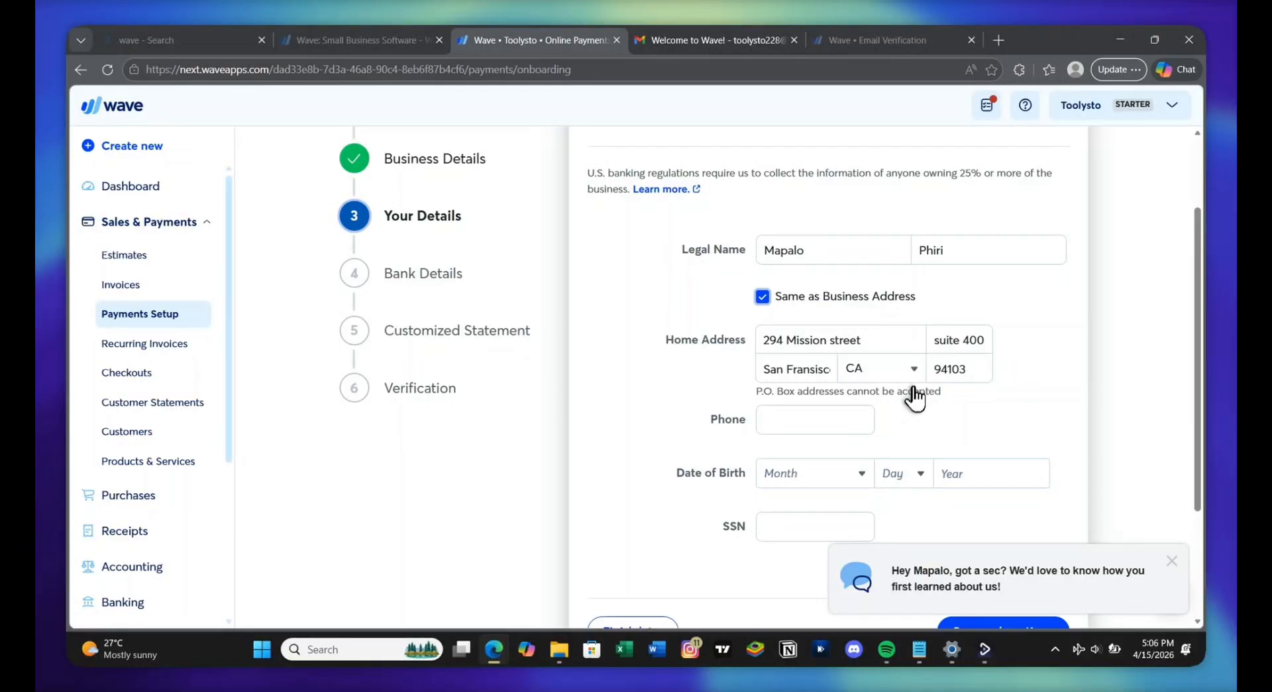
scroll(869, 388, "down", 1)
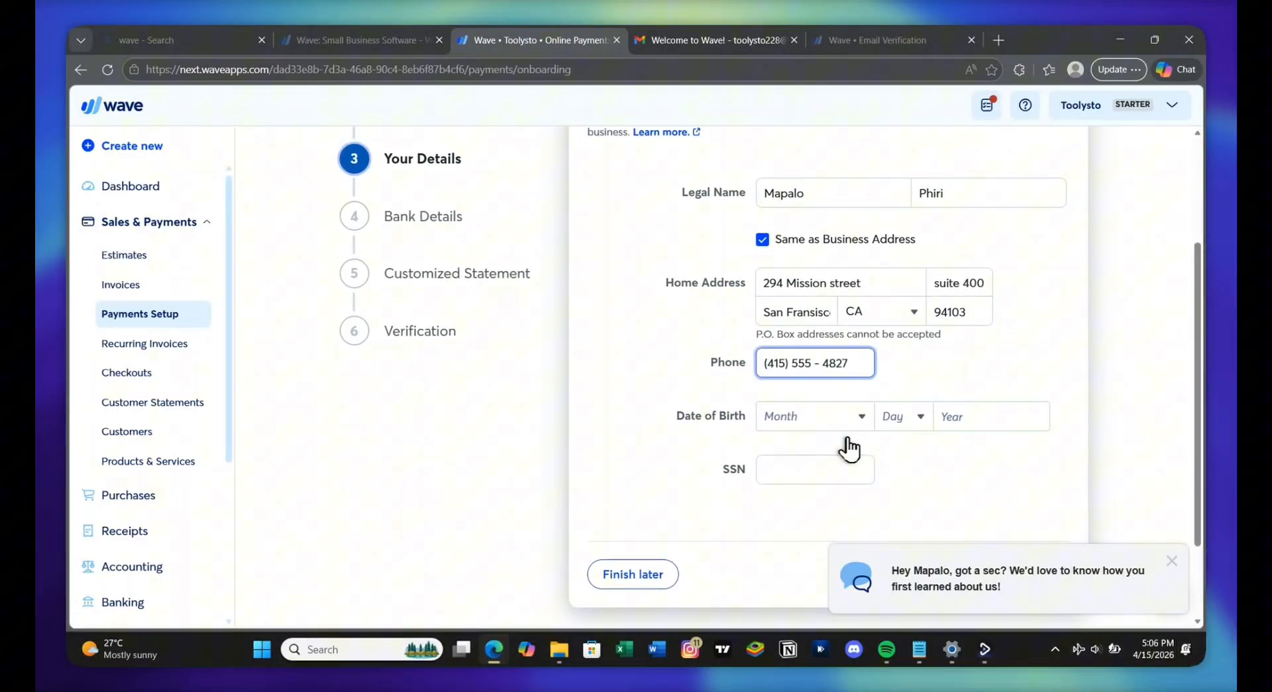
left_click(848, 426)
- Enter the owner's date of birth, with birth day 7, in the Month, Day and Year fields
left_click(849, 428)
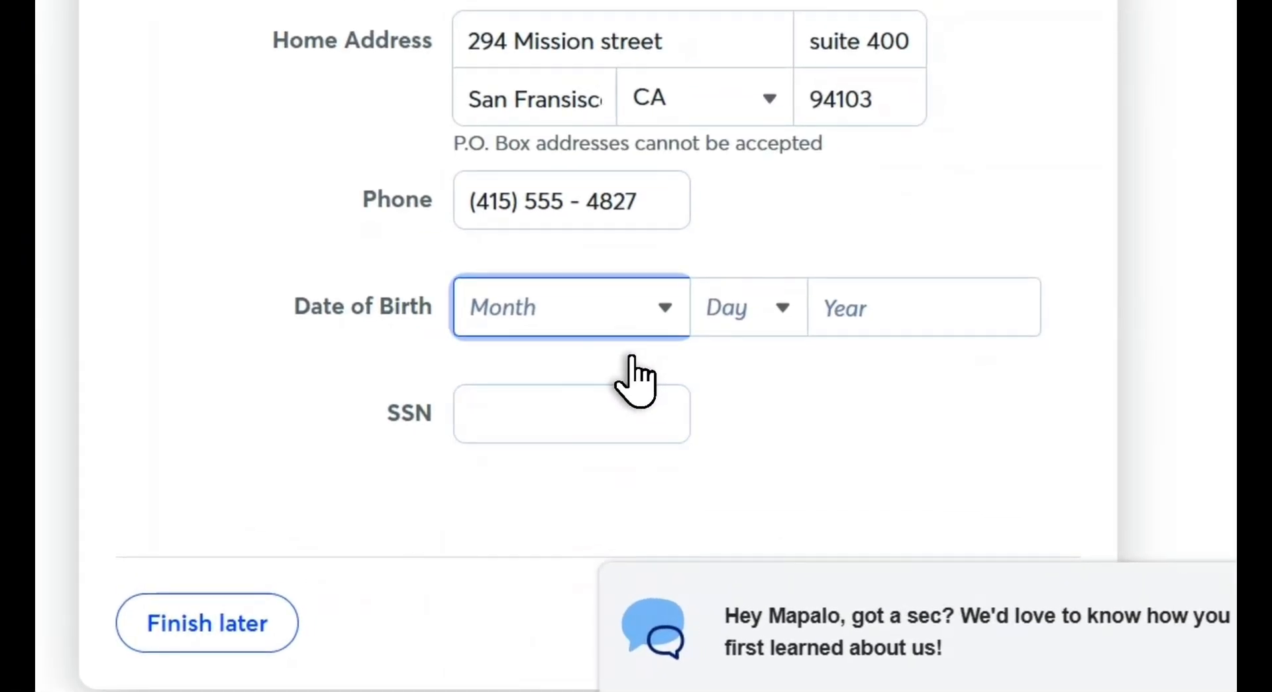
left_click(643, 347)
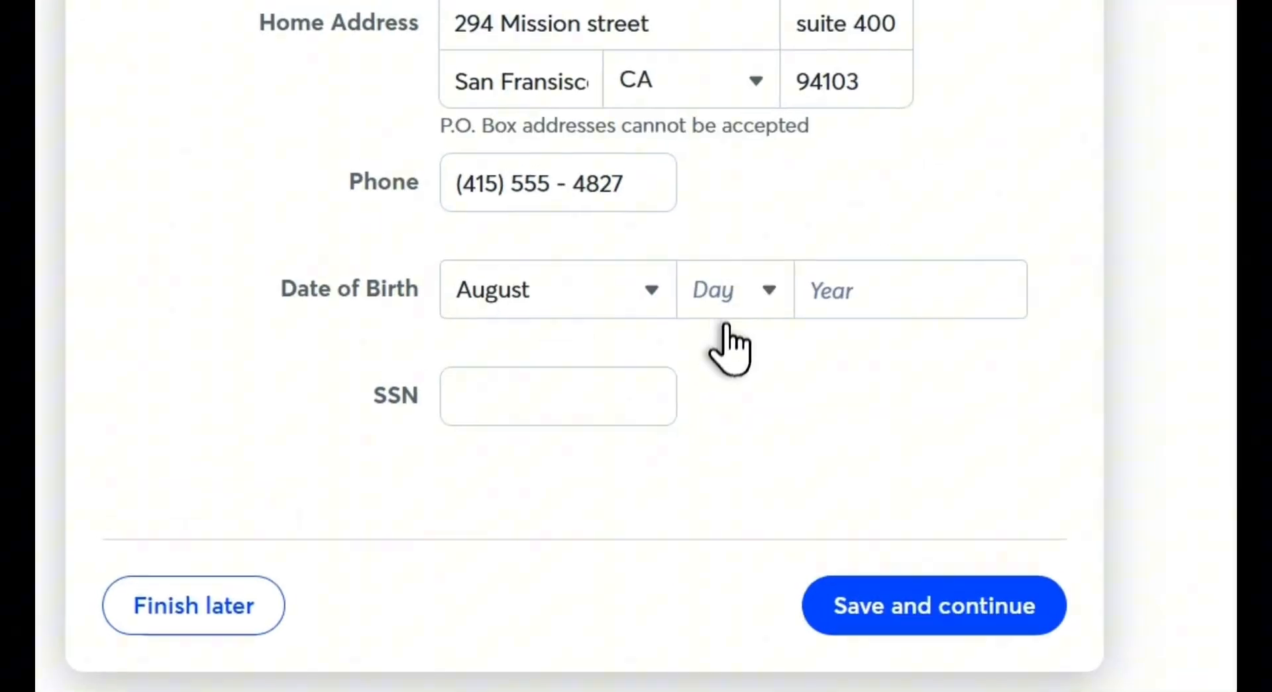
left_click(754, 331)
scroll(699, 596, "down", 3)
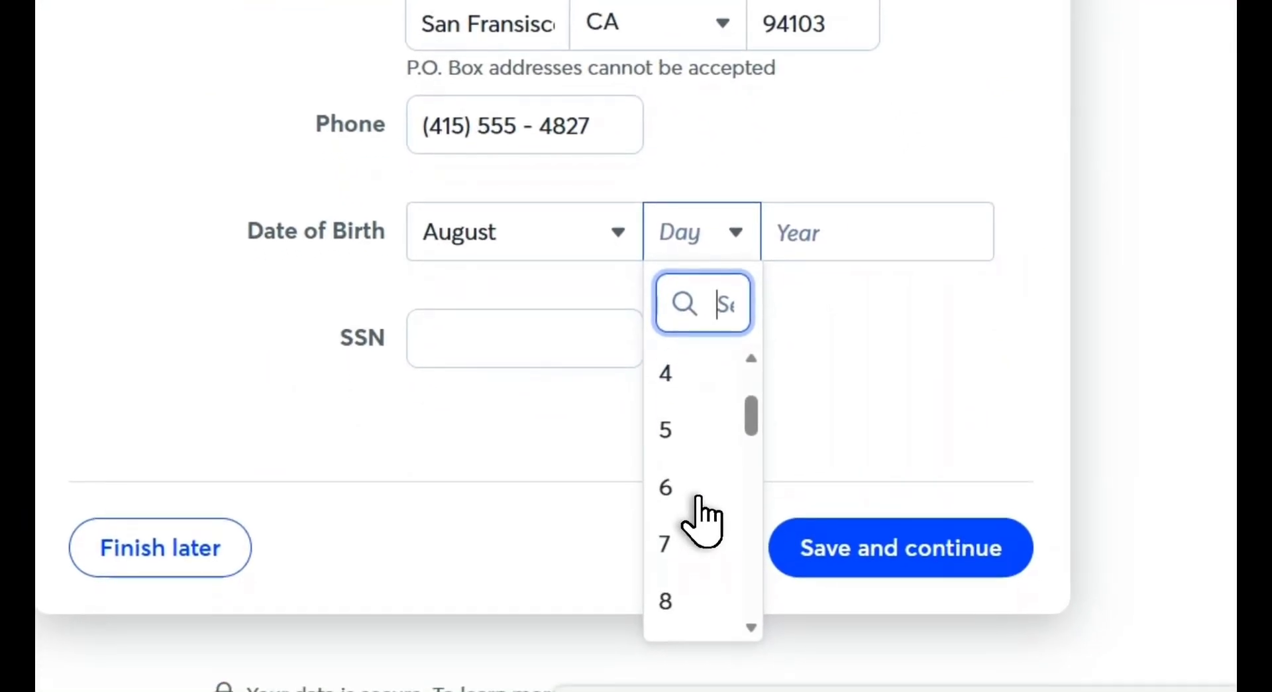
left_click(689, 574)
left_click(796, 252)
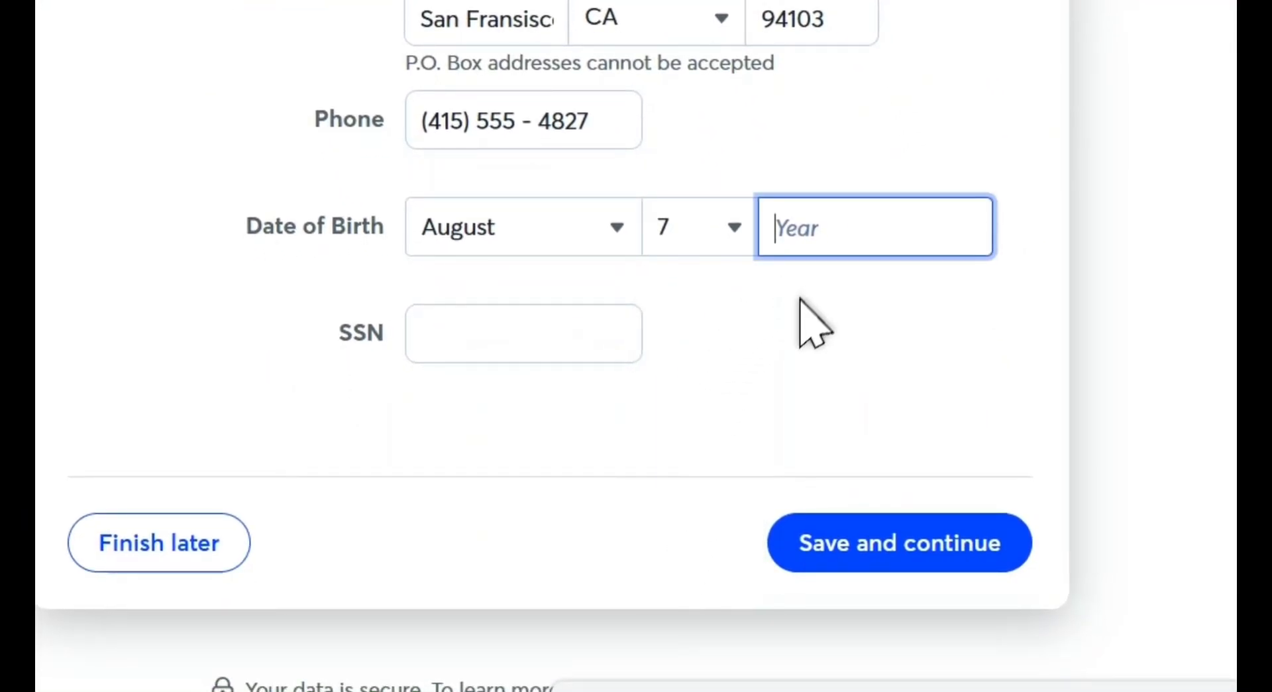
type("2004")
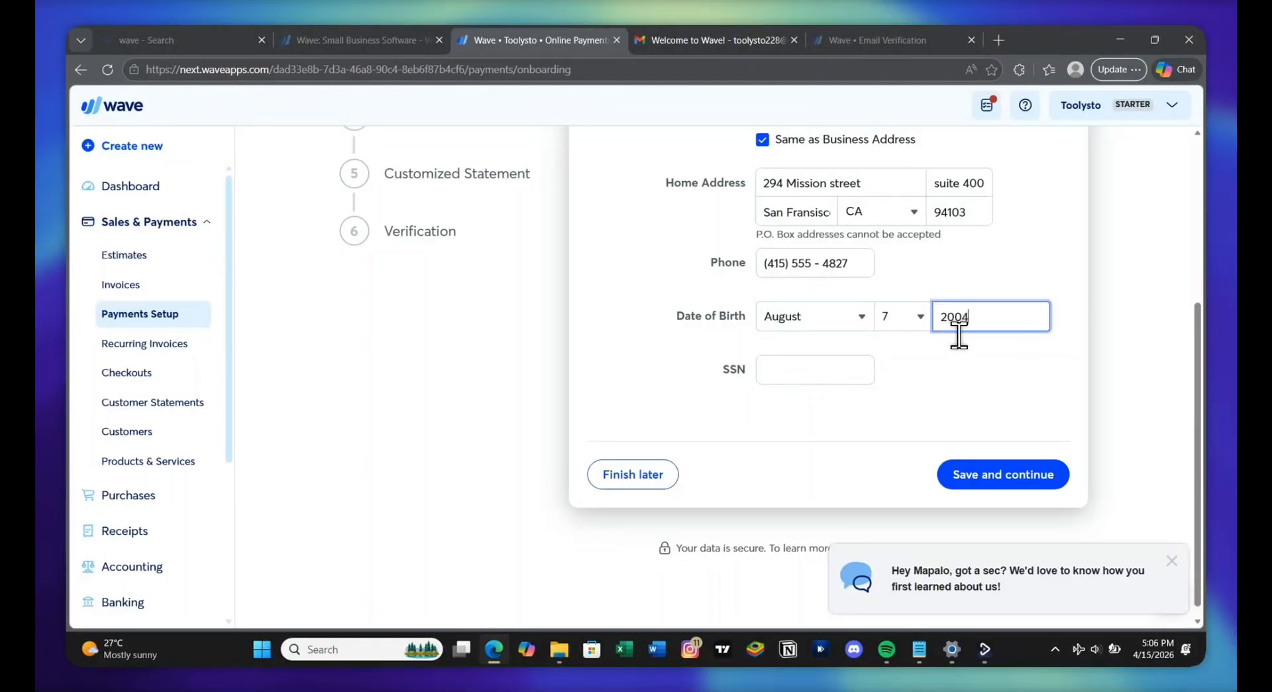
left_click(785, 371)
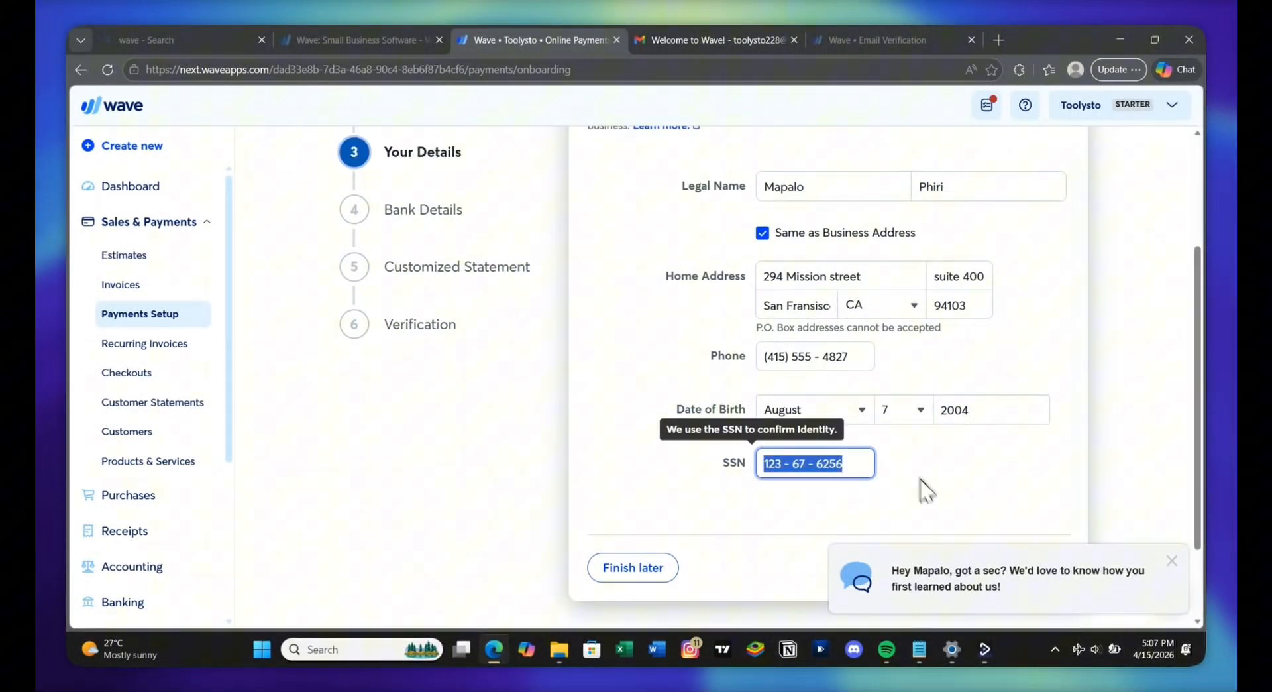
- Enter the owner's social security number and save the Your Details step
left_click(927, 497)
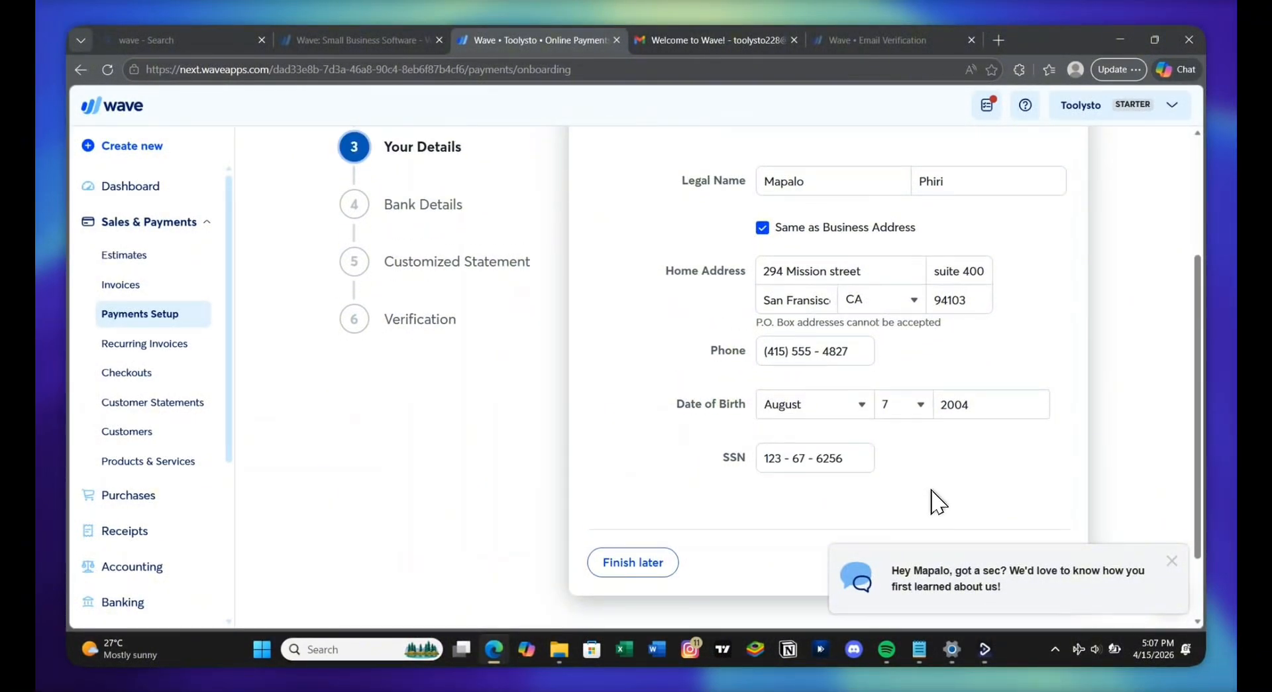
left_click(849, 451)
left_click(895, 488)
scroll(901, 497, "down", 2)
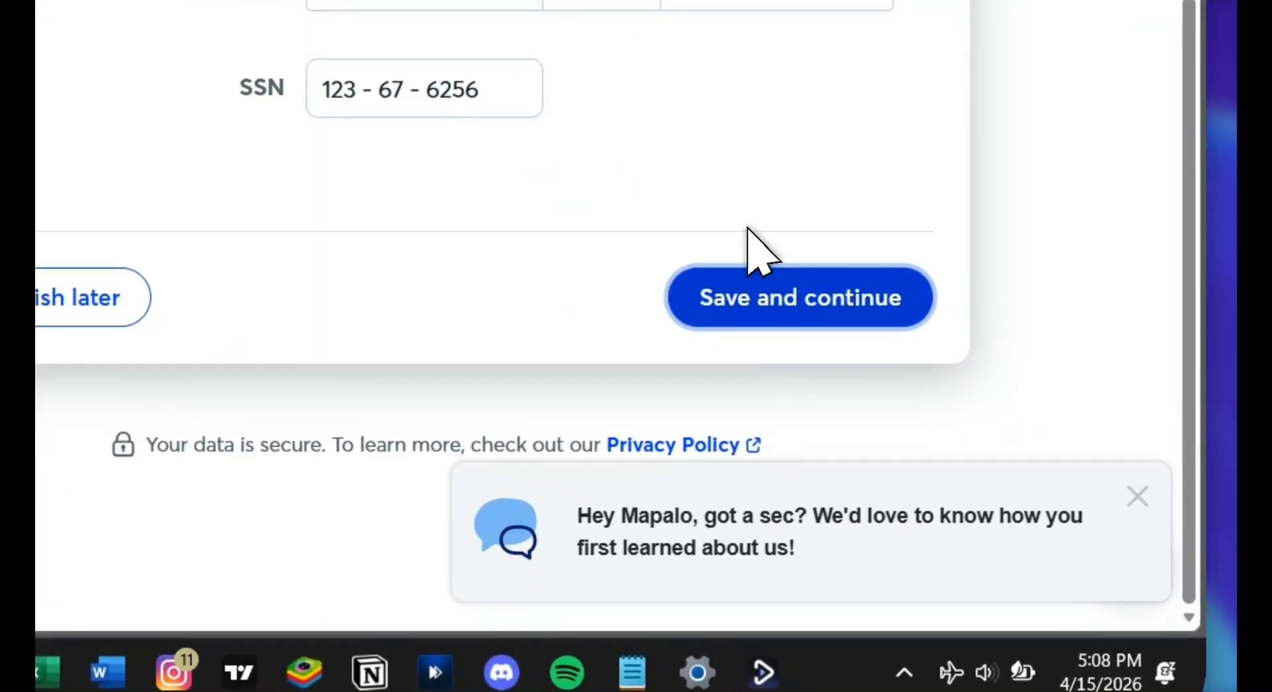
left_click(796, 302)
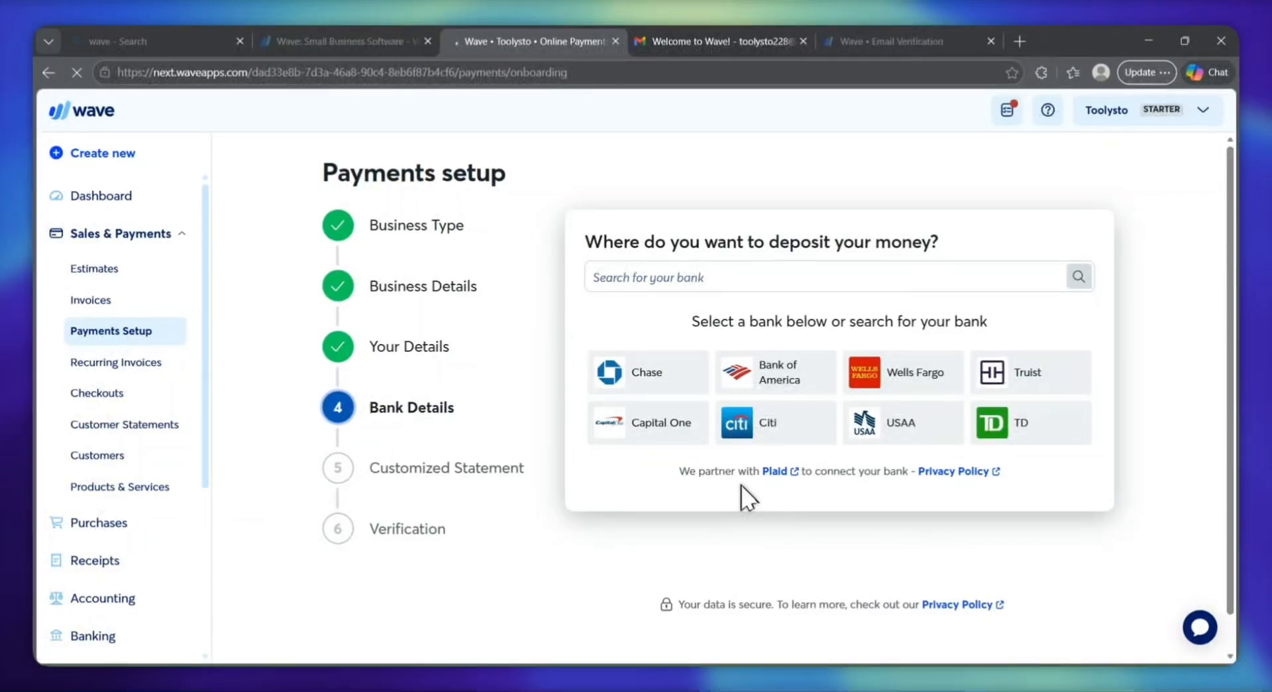
- Pick the deposit bank from the bank grid to bring up the My Bank Account form
scroll(954, 464, "down", 1)
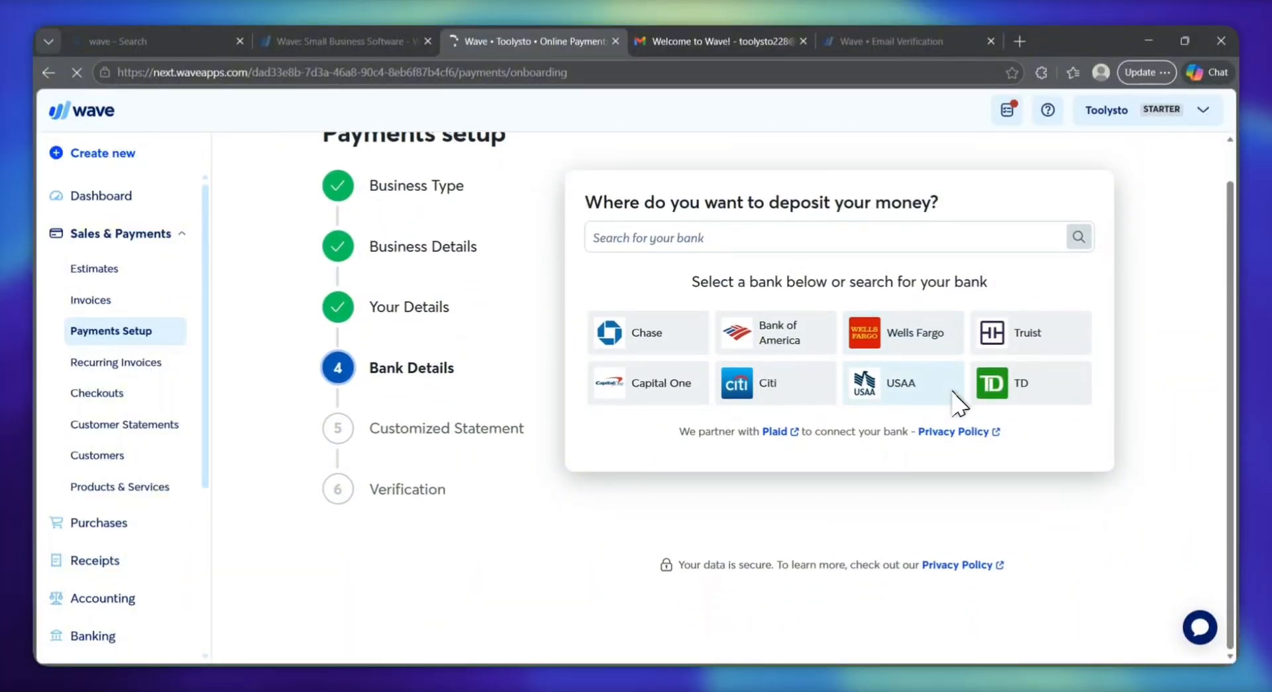
scroll(928, 440, "up", 1)
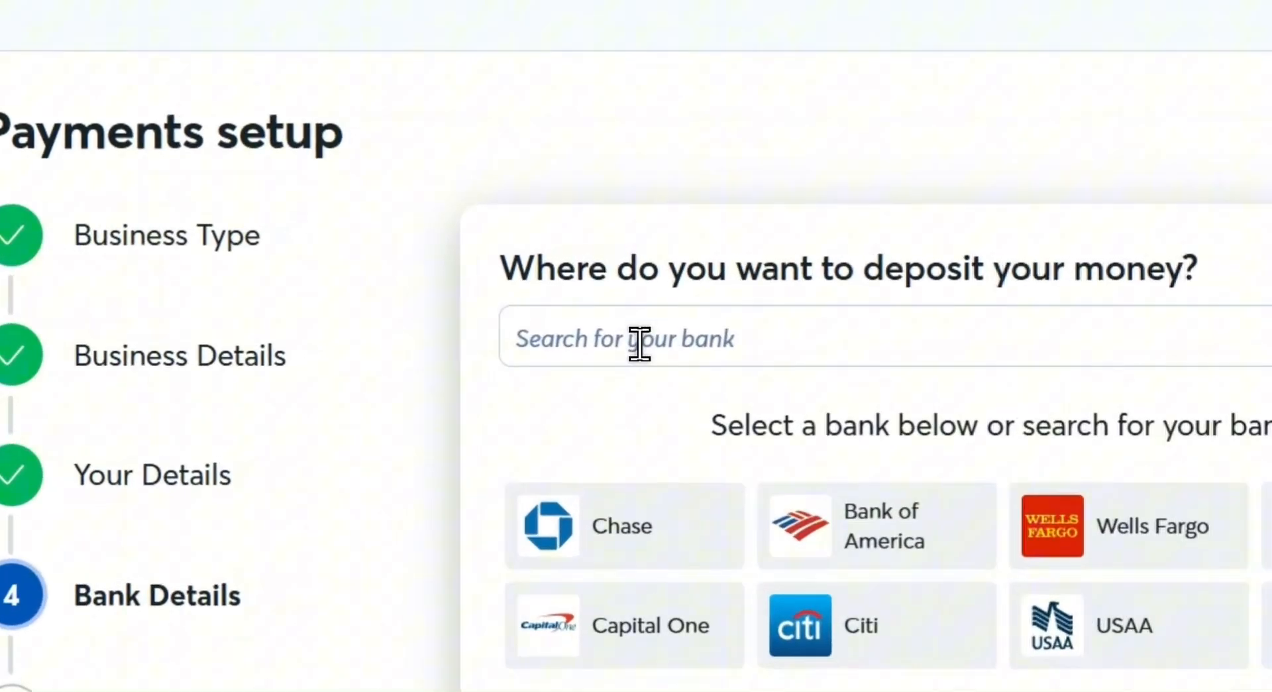
left_click(639, 343)
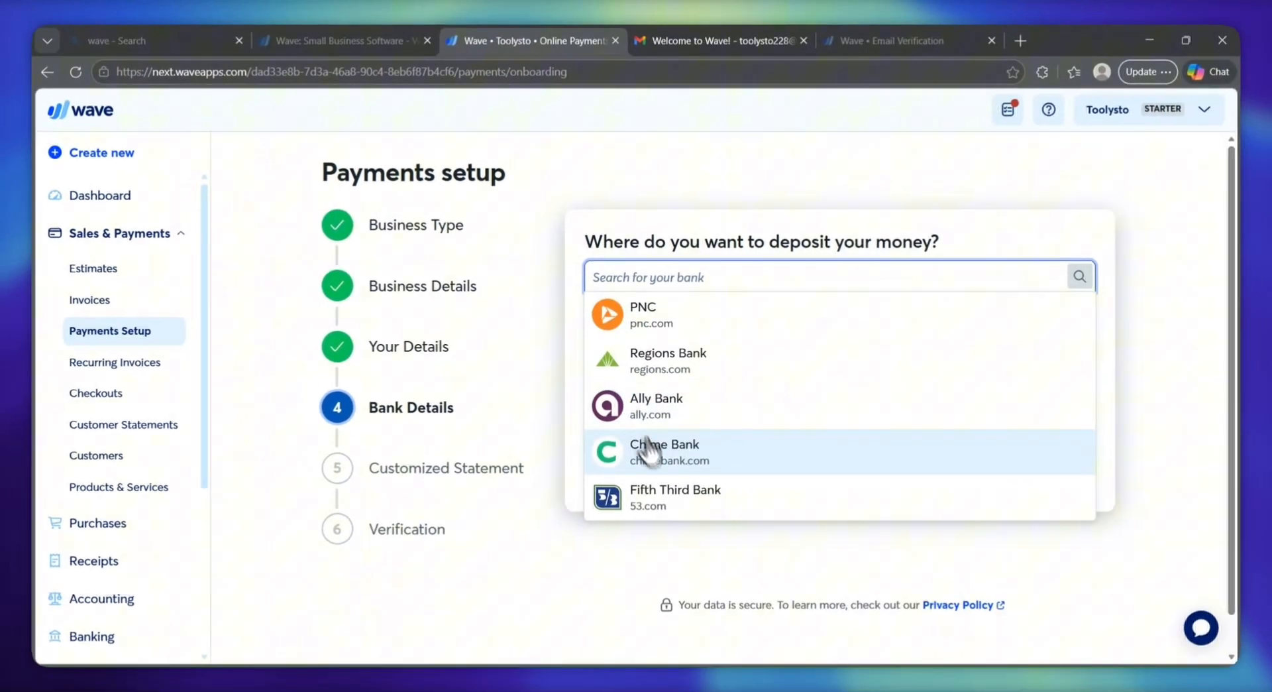
left_click(871, 573)
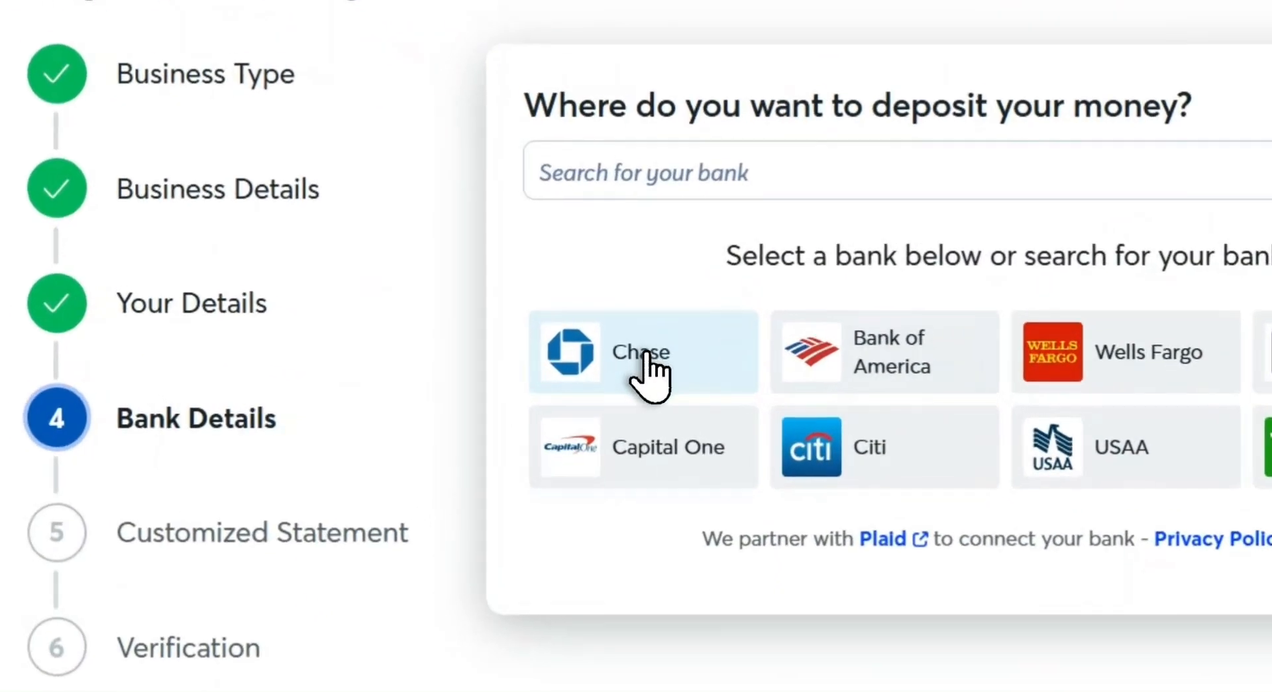
left_click(653, 381)
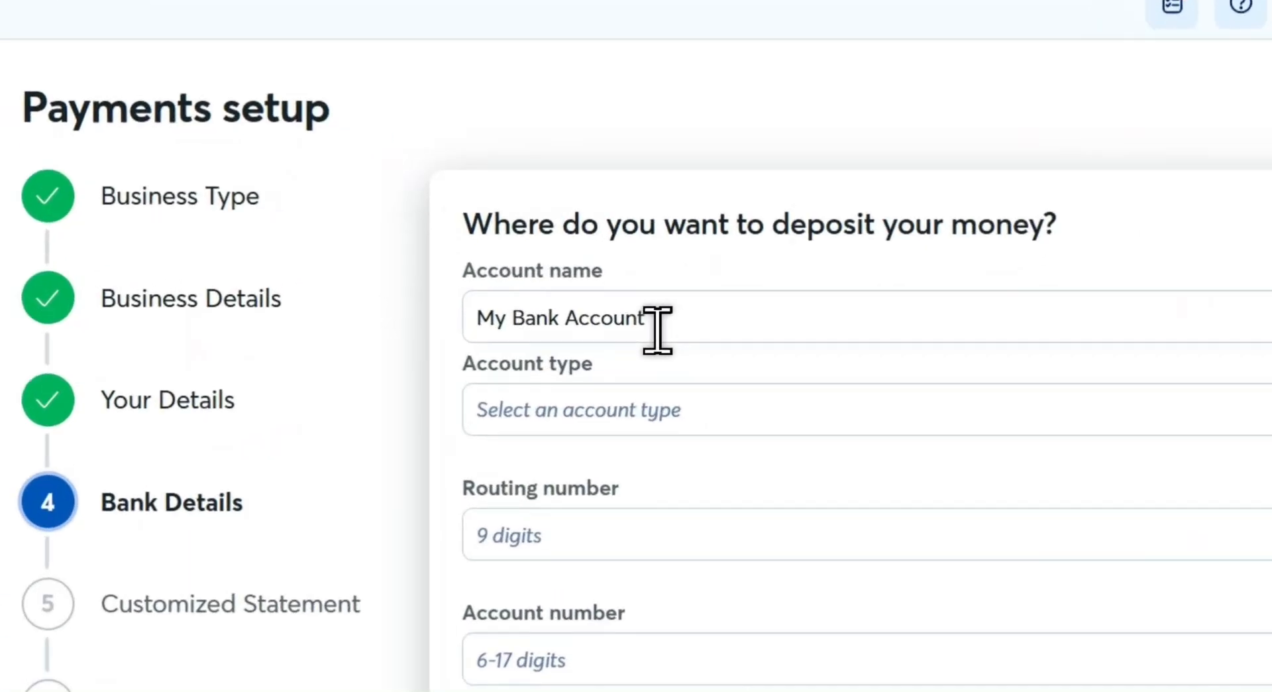
- Rename the deposit account to 'Toolysto Operating Account' and set its type to Business checking
left_click(699, 300)
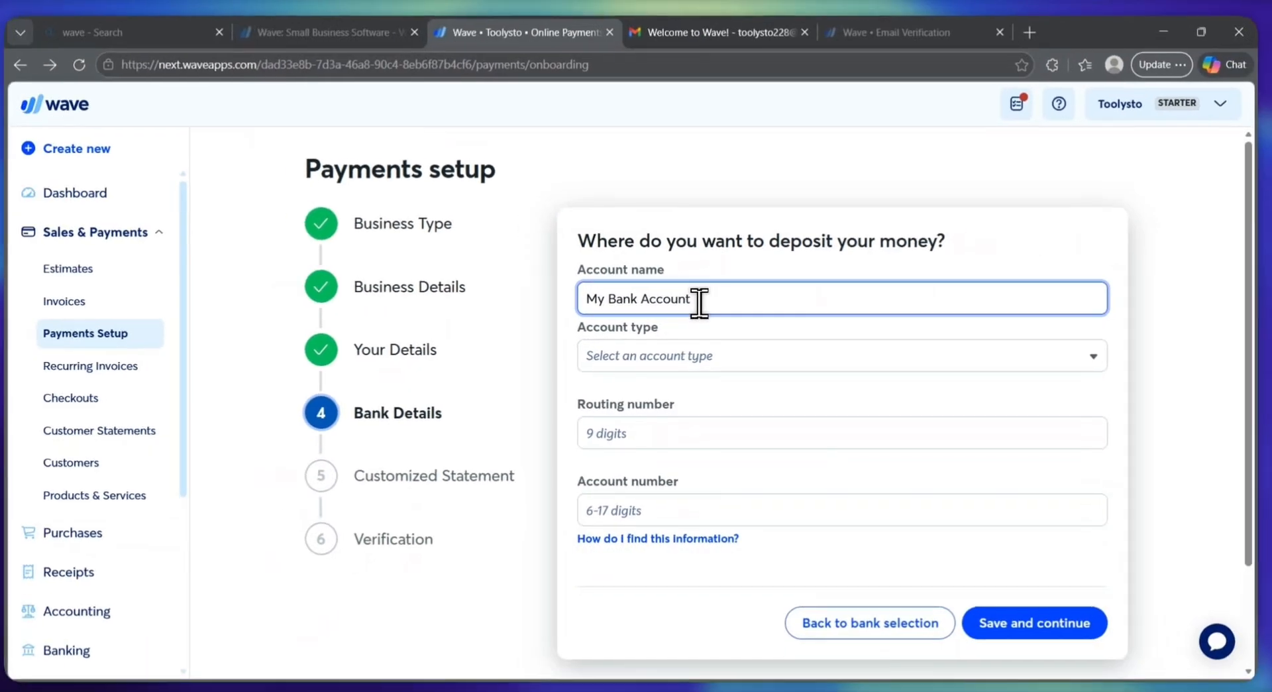
key("BackSpace")
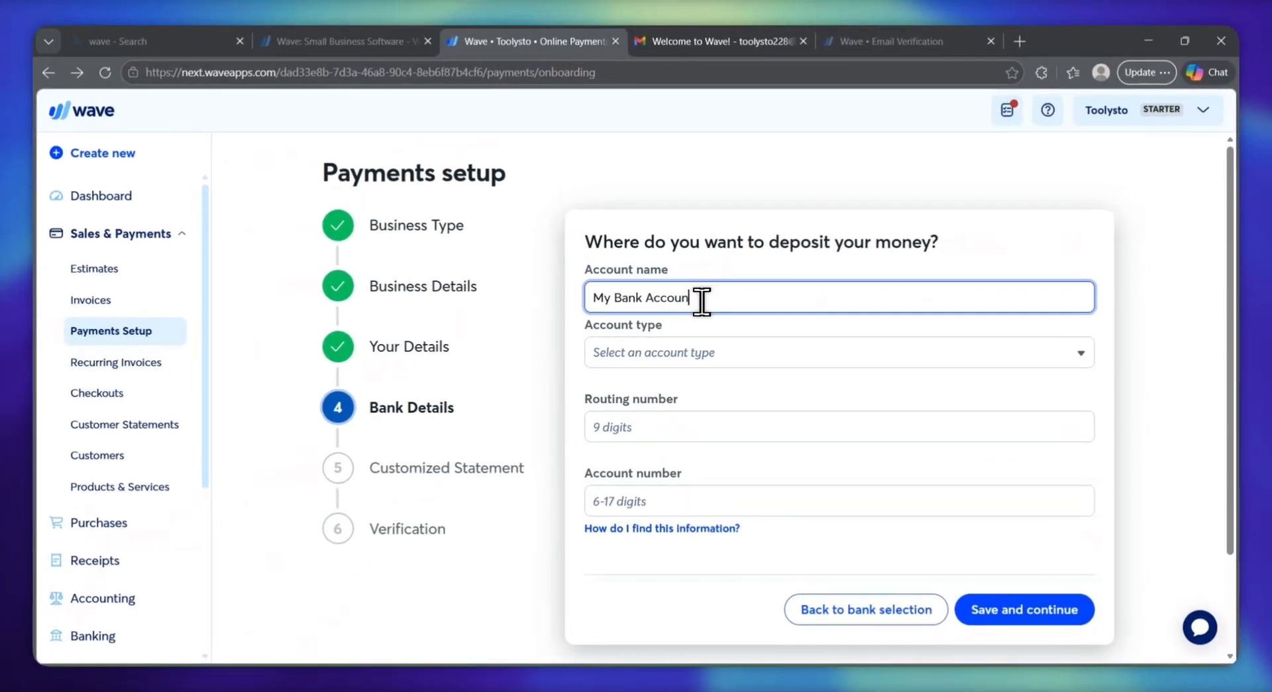
key("BackSpace")
key("BackSpace")
key("BackSpace")
key("BackSpace")
key("BackSpace")
key("BackSpace")
key("BackSpace")
type("T")
left_click(819, 331)
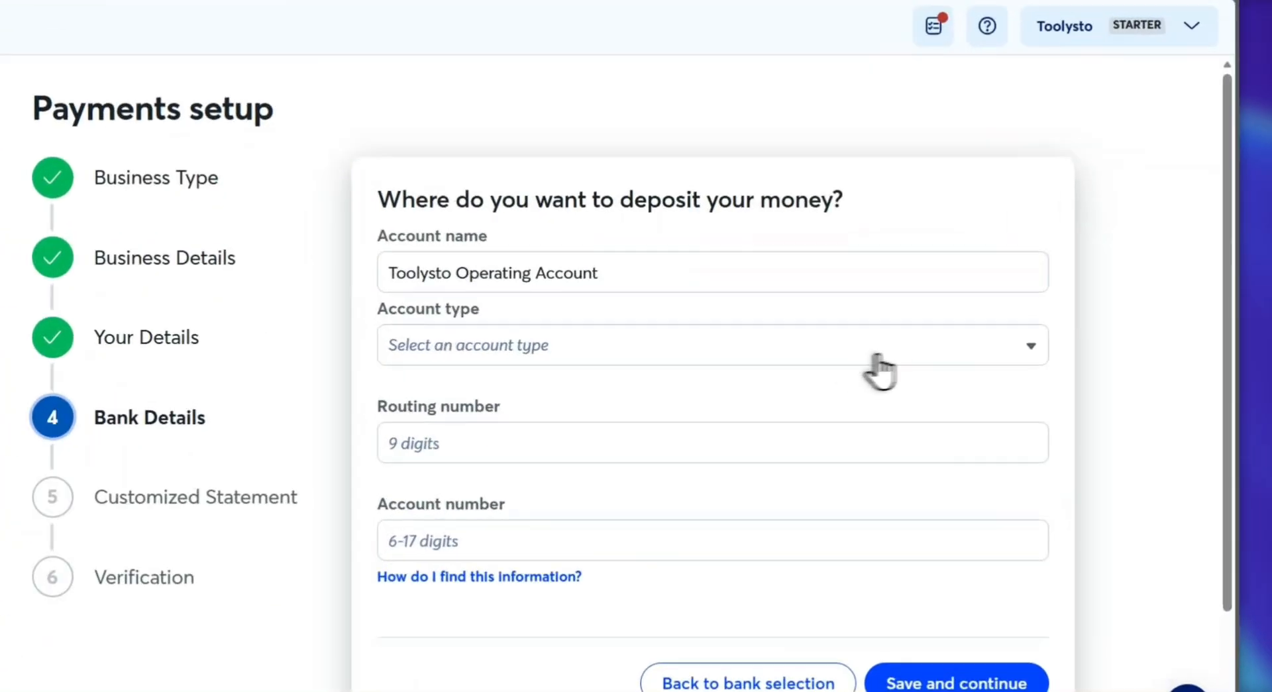
left_click(909, 359)
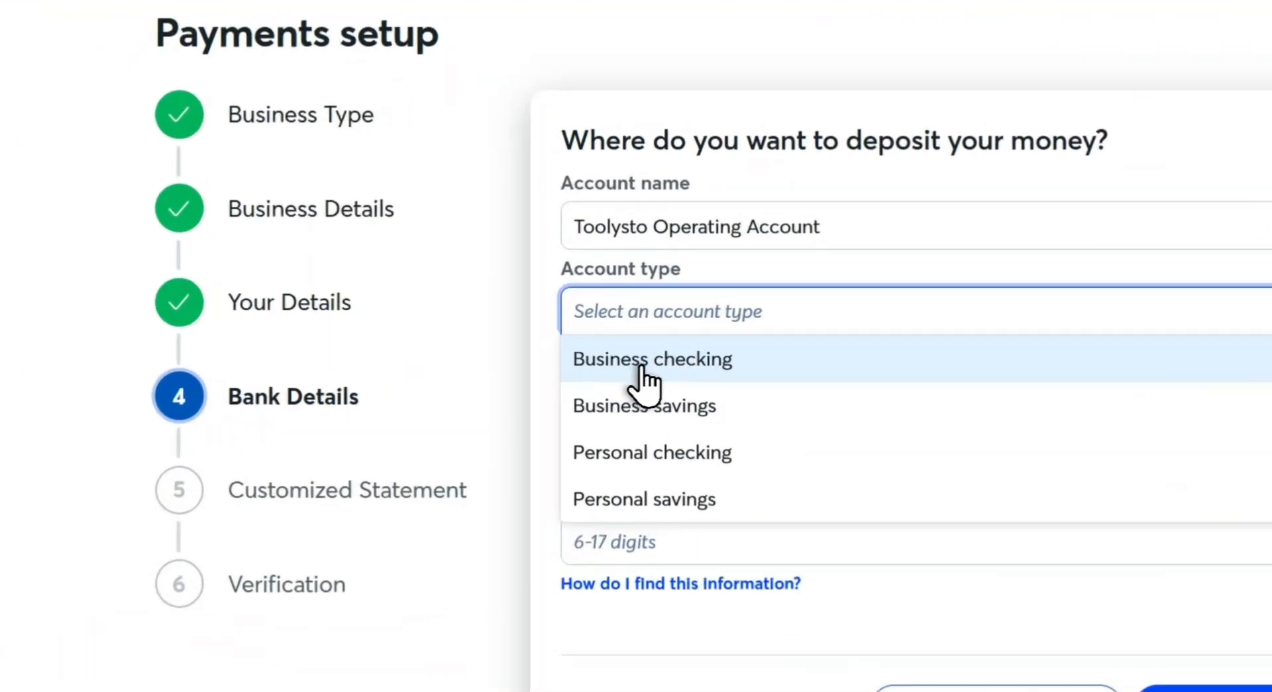
left_click(642, 368)
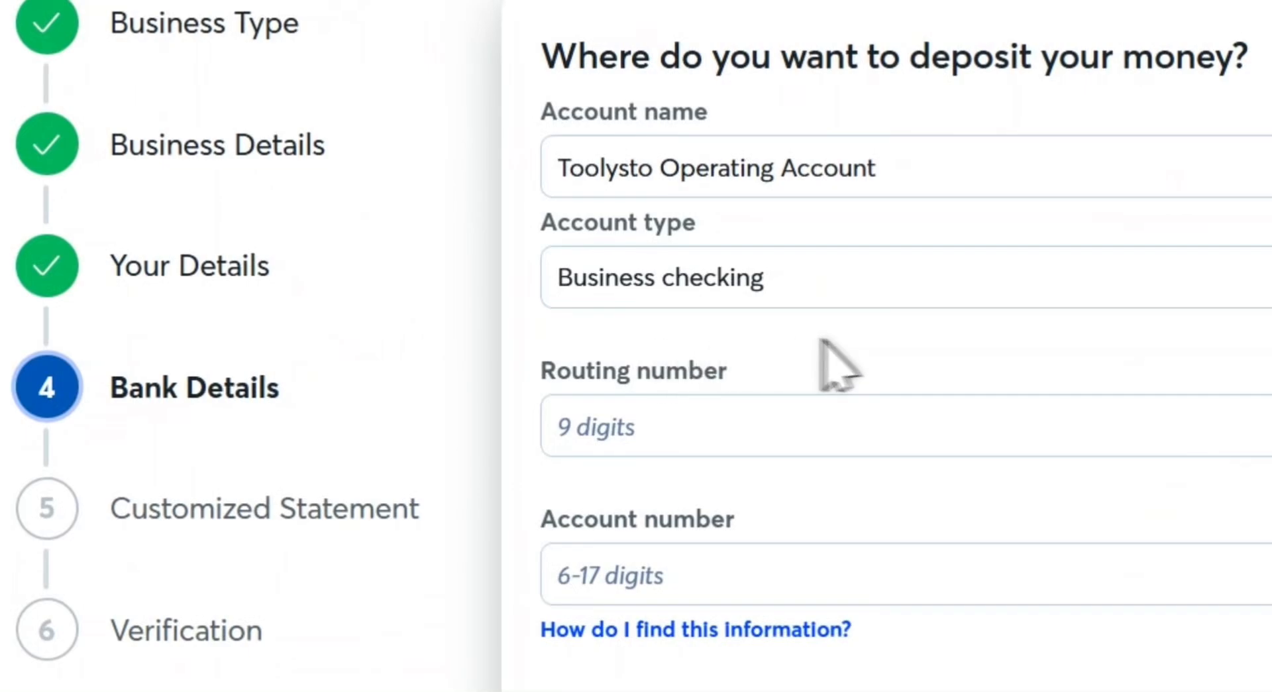
- Paste the bank routing number into the deposit account form
left_click(540, 407)
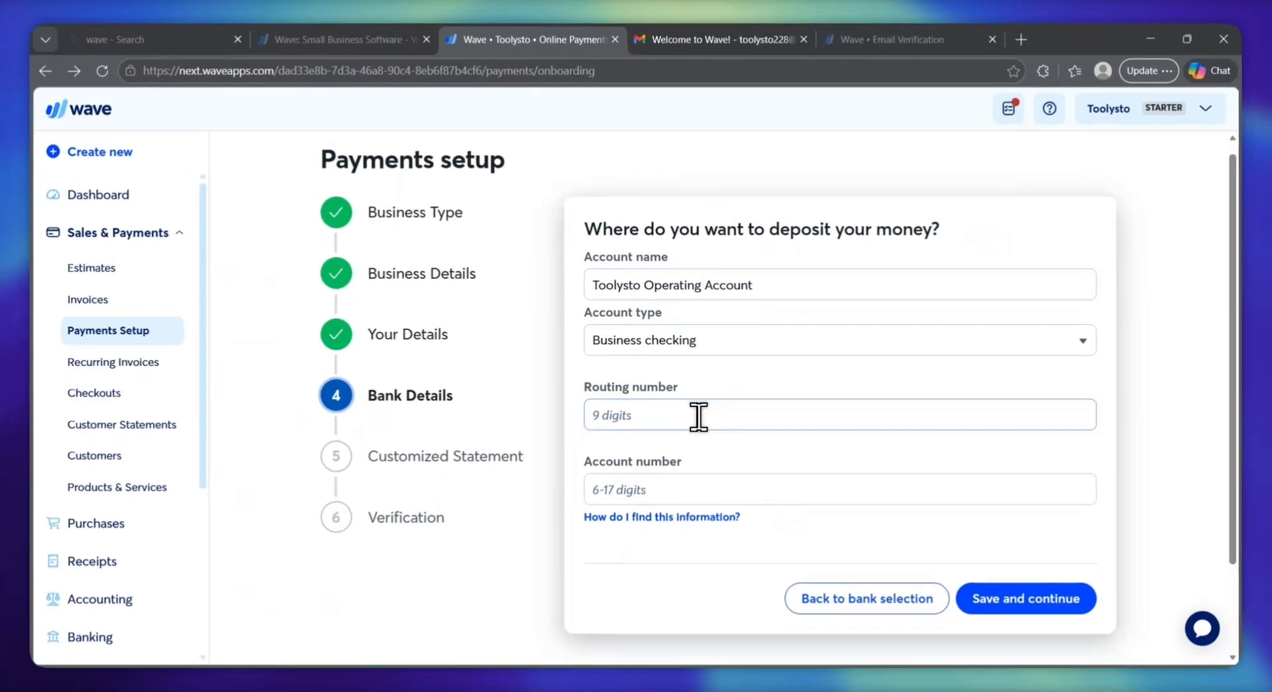
scroll(711, 420, "down", 1)
left_click(716, 478)
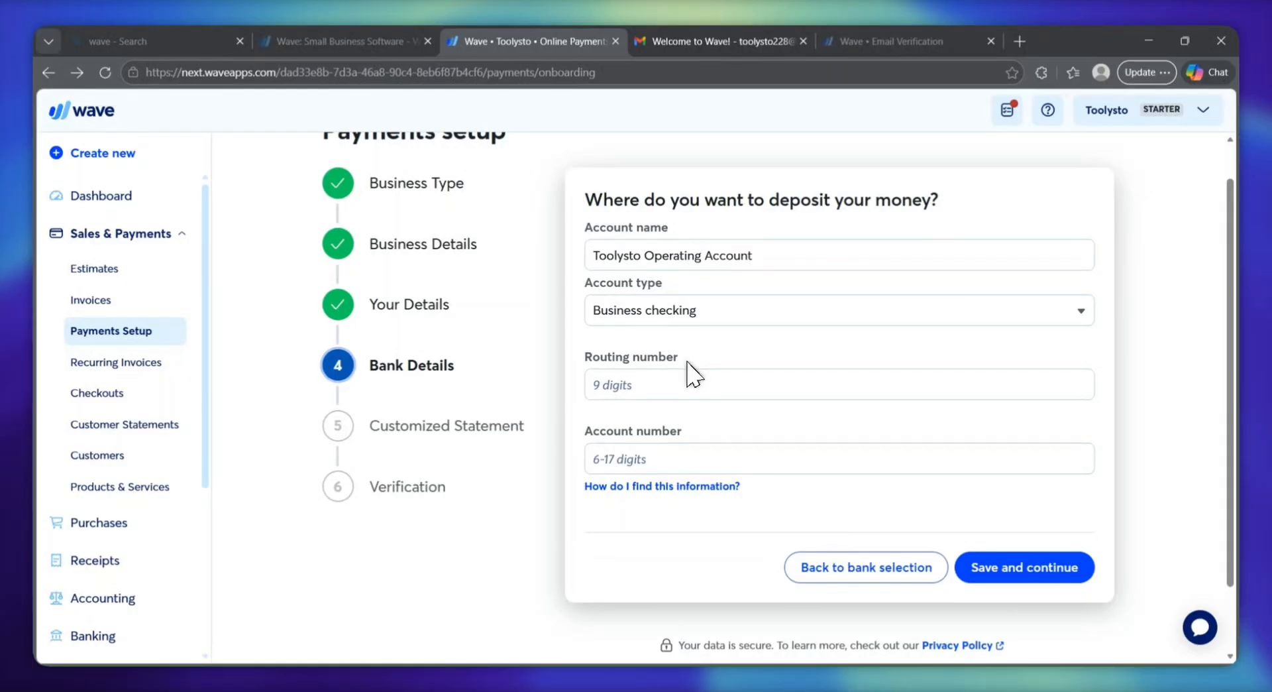
left_click(625, 383)
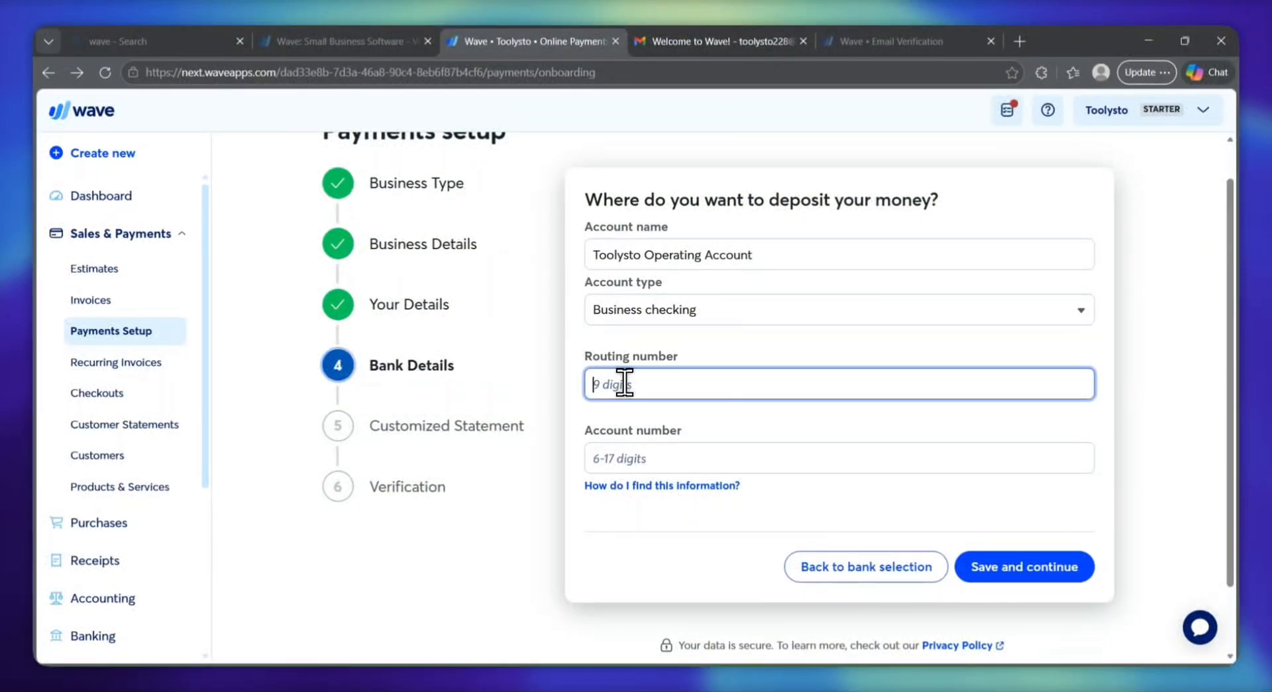
type("021000021")
left_click(719, 358)
- Enter the bank account number, then save and confirm the bank details
scroll(713, 457, "down", 1)
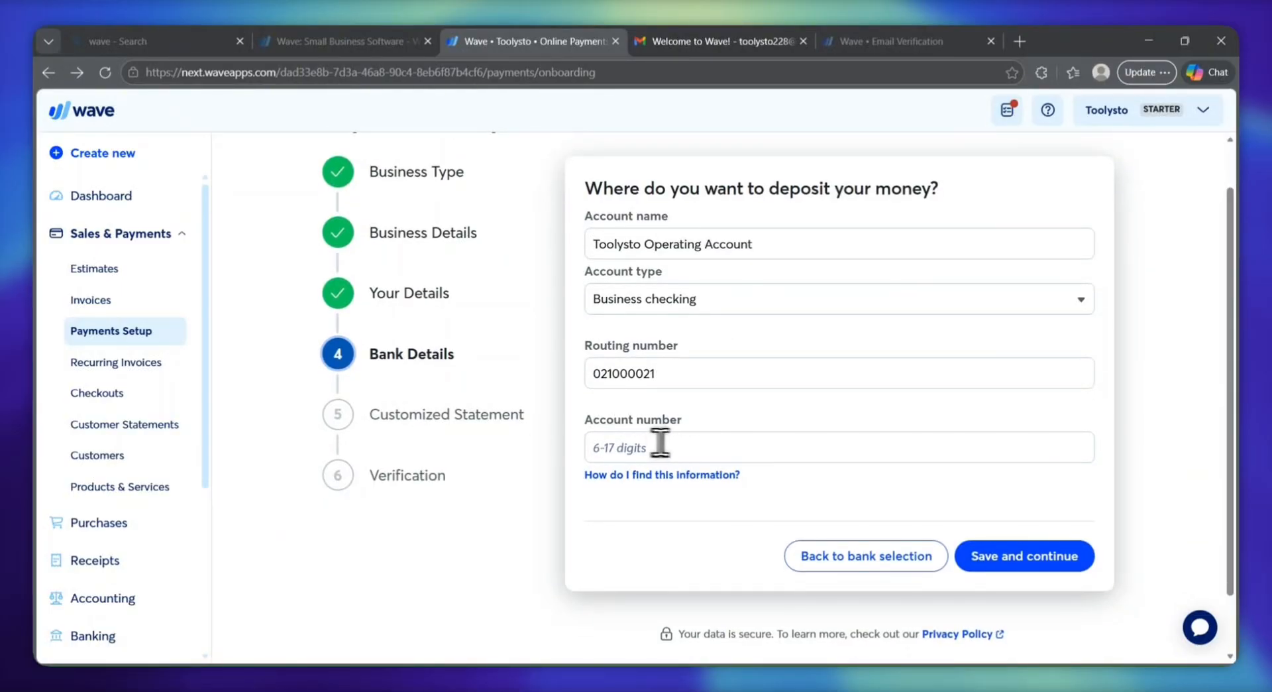
left_click(626, 445)
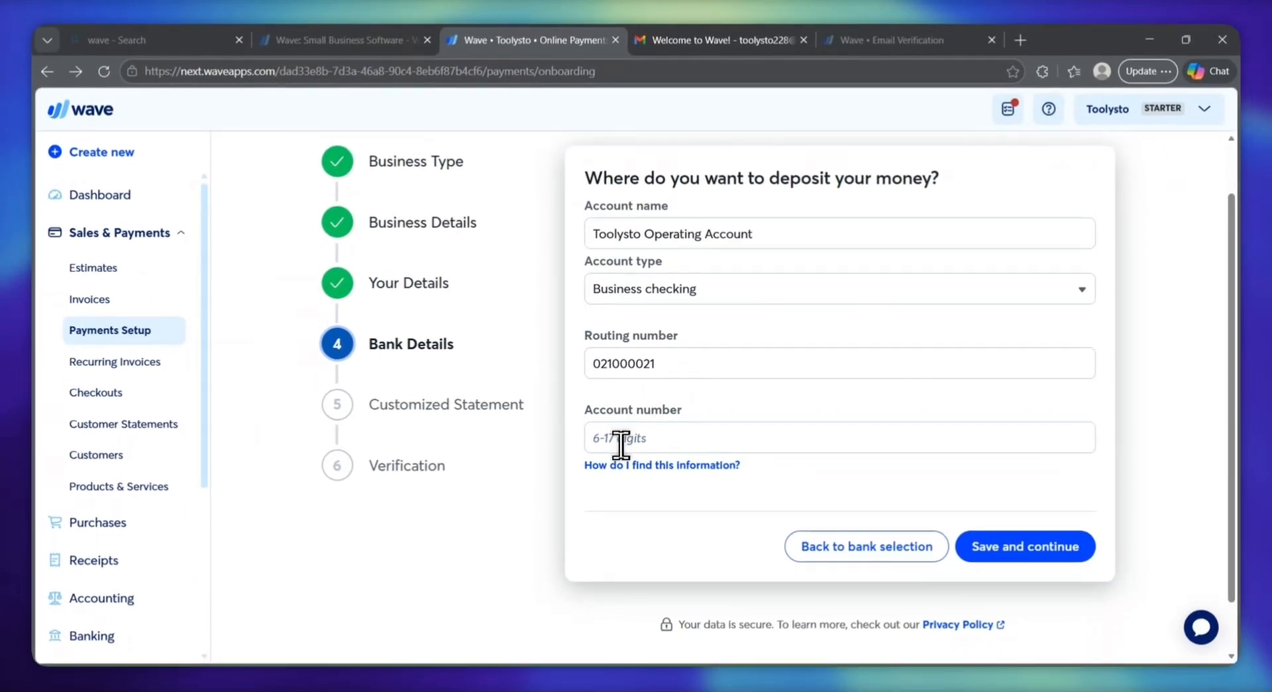
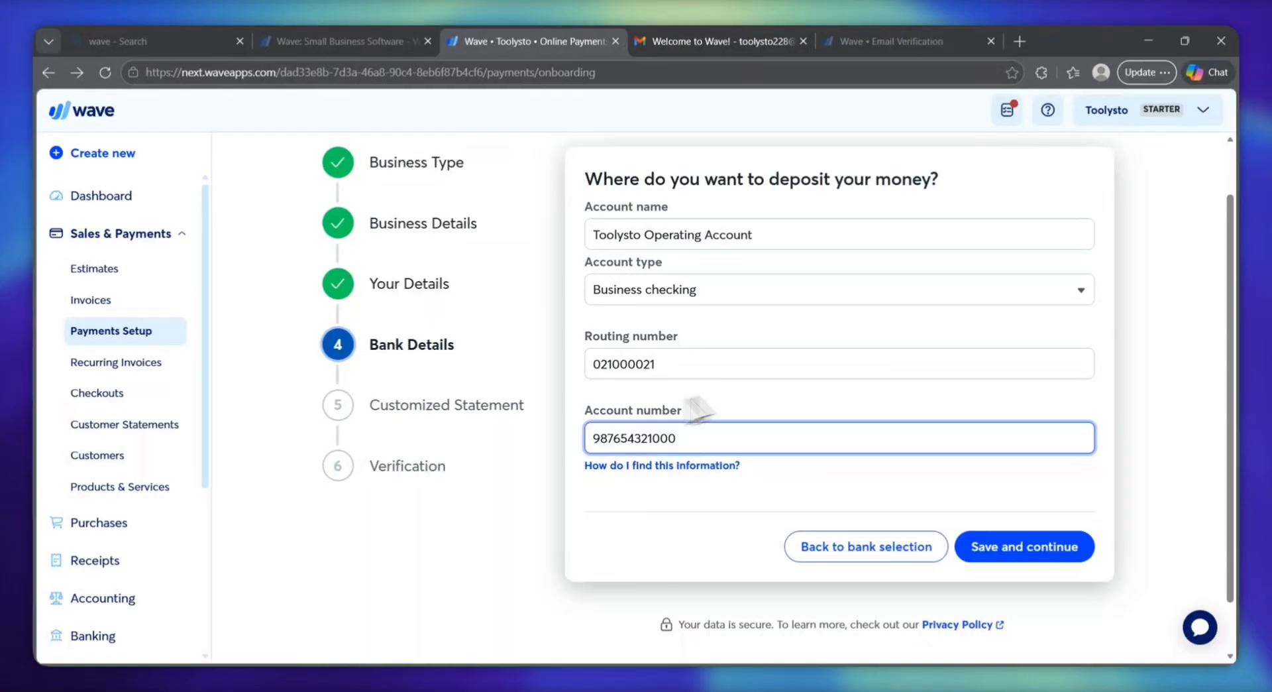
left_click(815, 501)
scroll(814, 506, "up", 1)
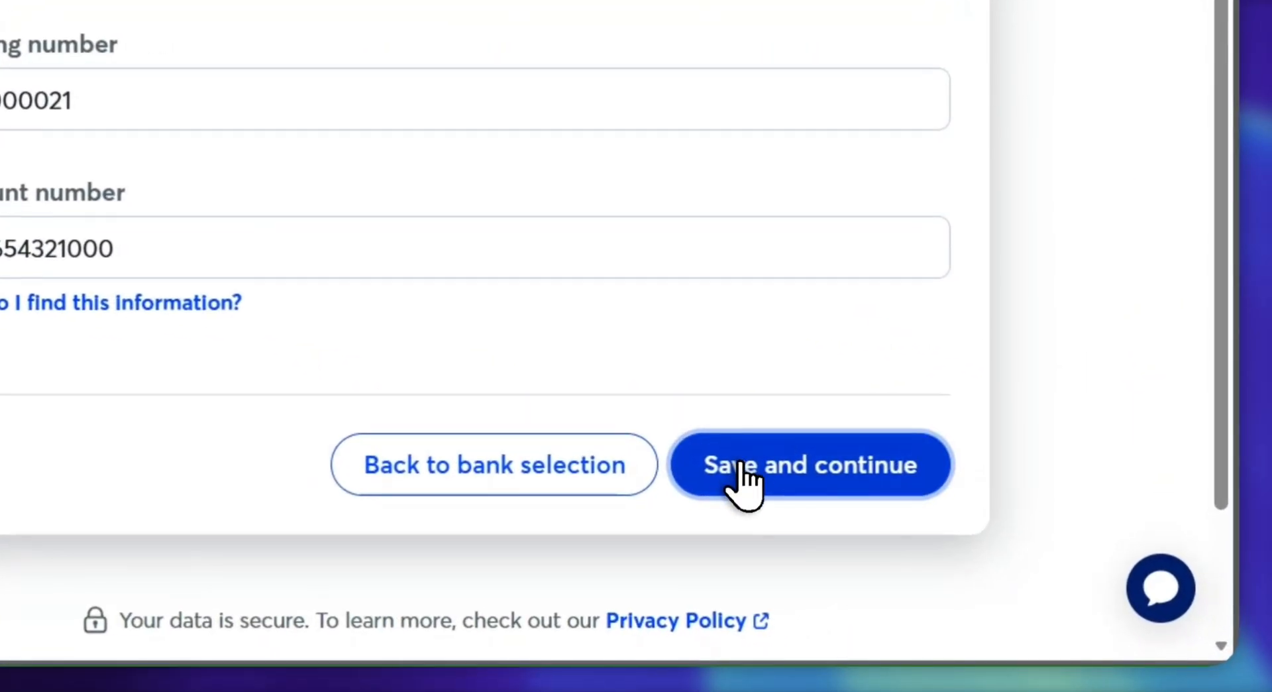
left_click(991, 566)
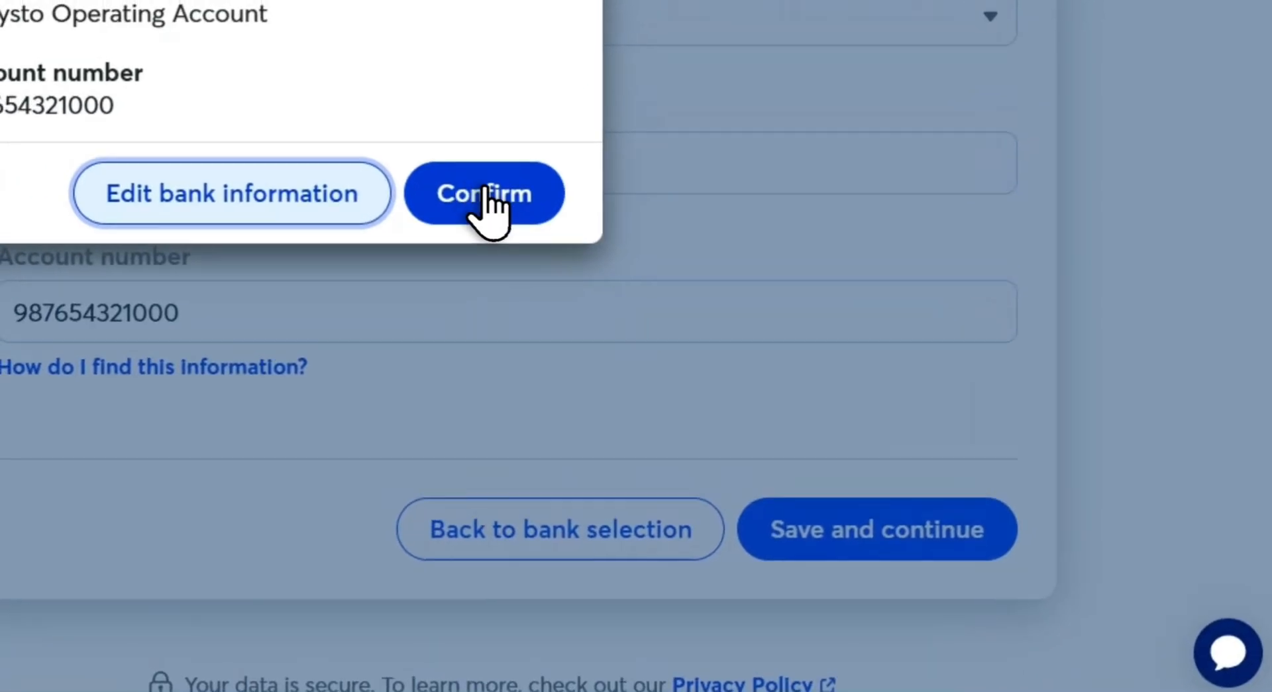
left_click(419, 132)
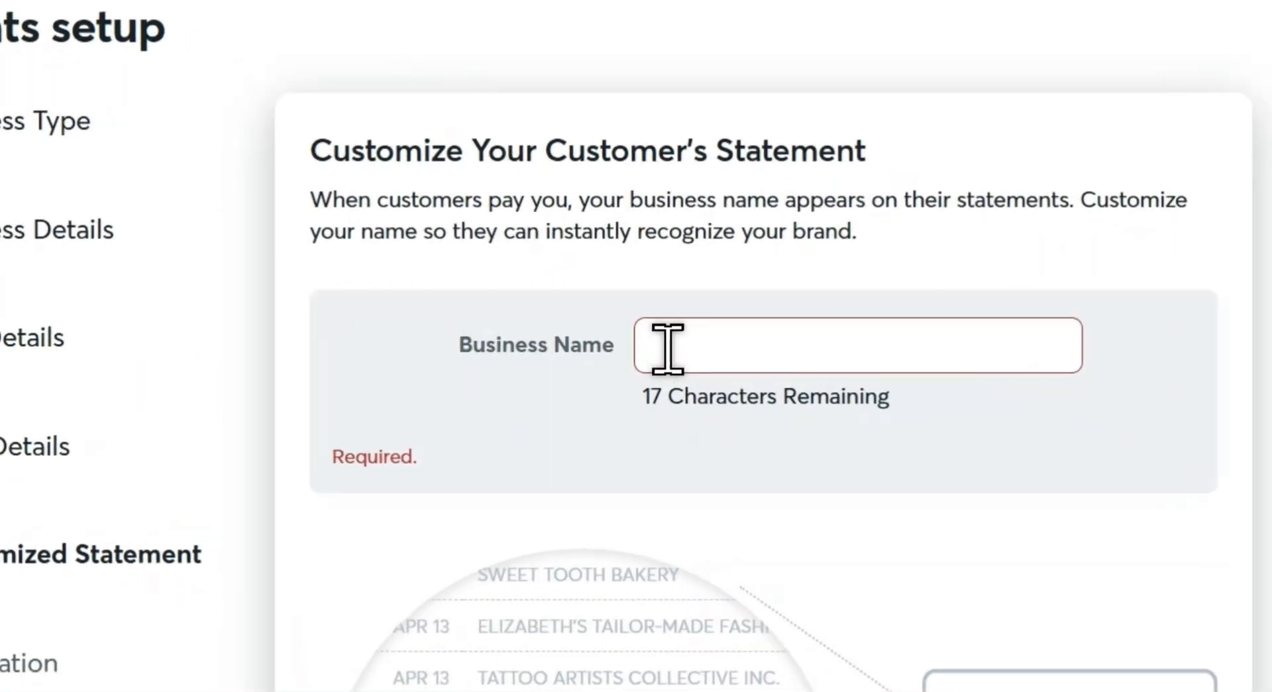
- Enter Toolysto as the statement business name, previewed as WAVE - *TOOLYSTO
left_click(788, 352)
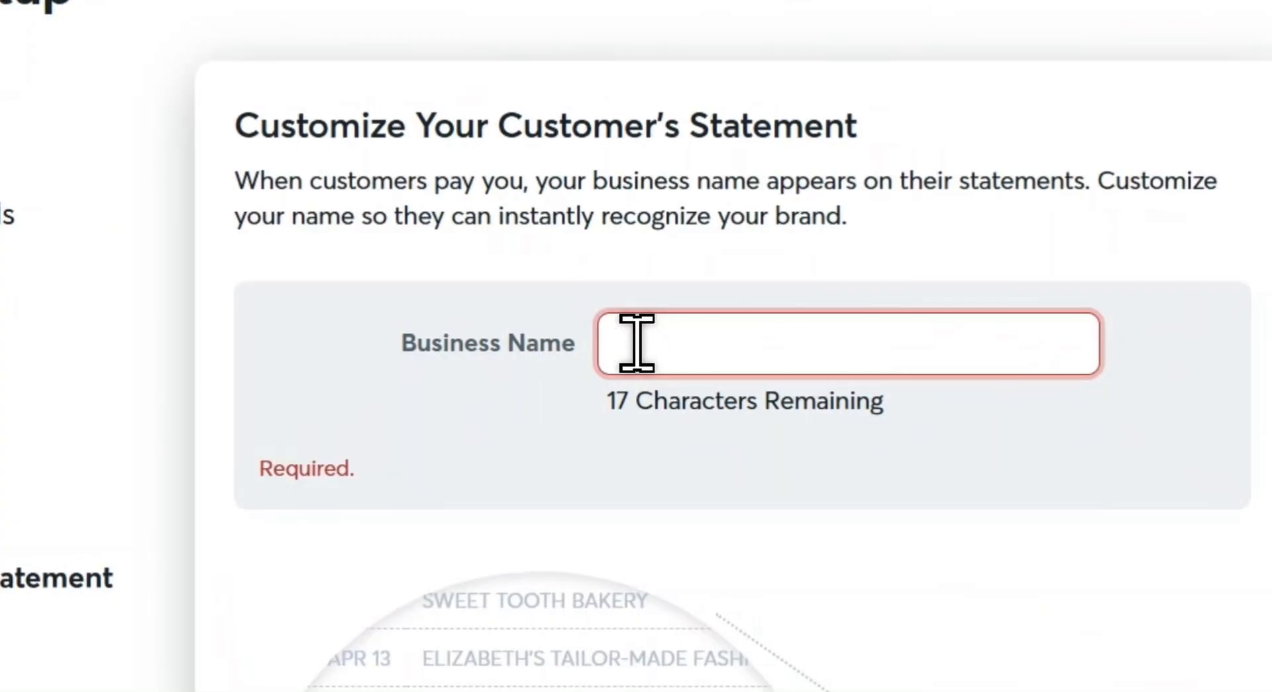
type("Toolyst")
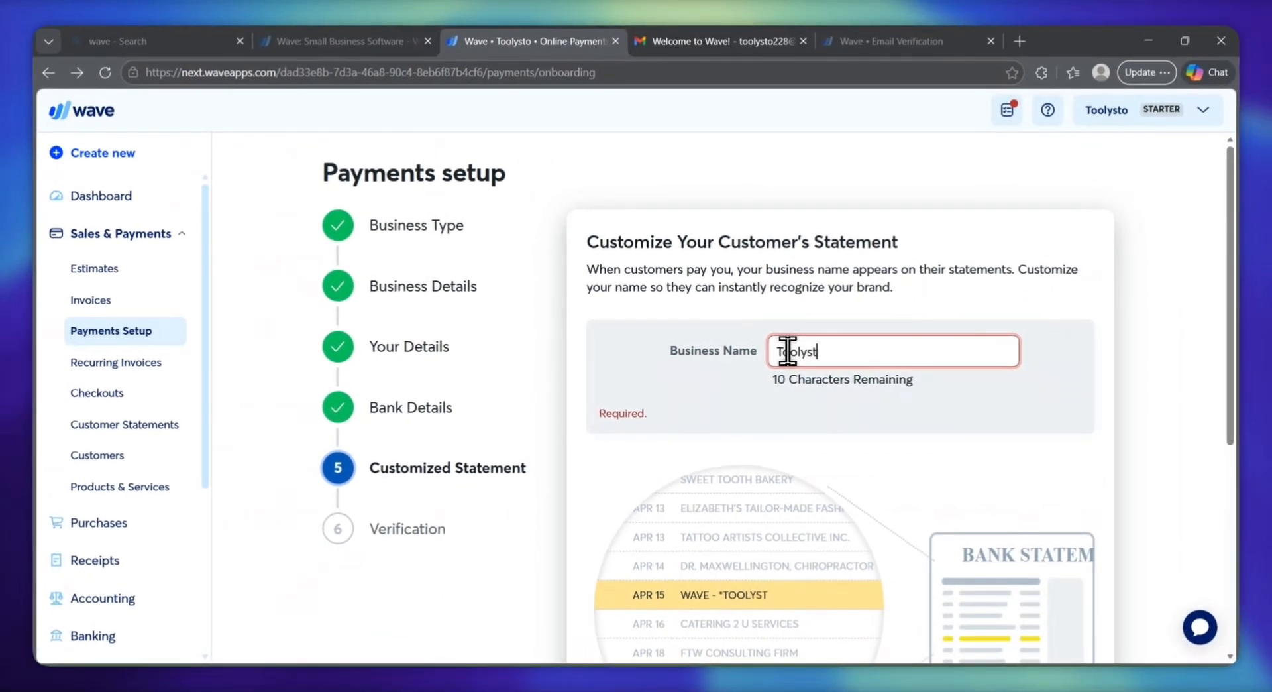
type("o")
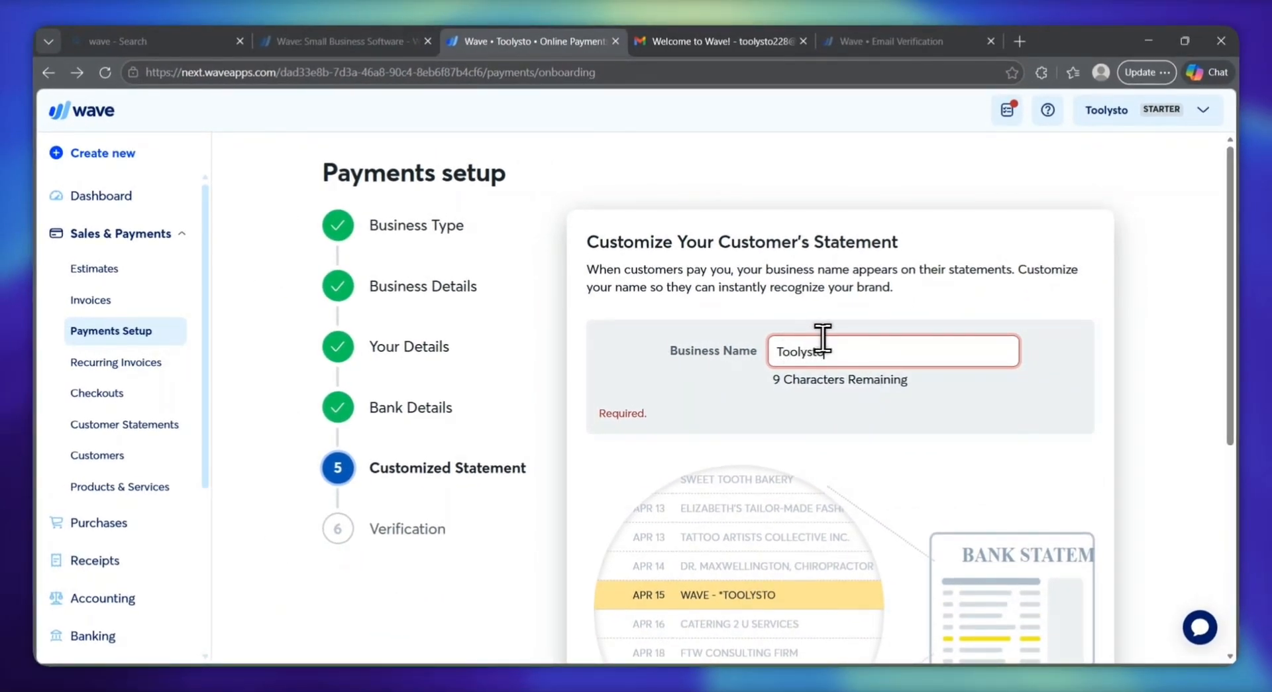
left_click(945, 403)
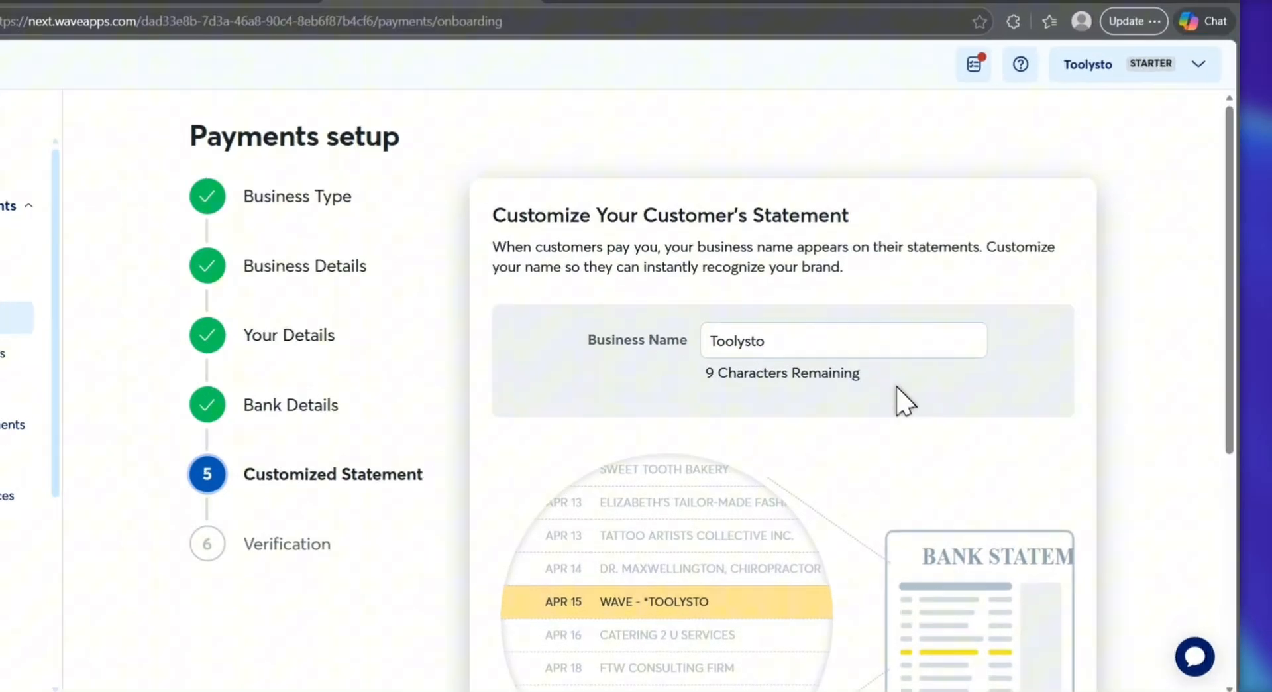
left_click_drag(904, 401, 701, 388)
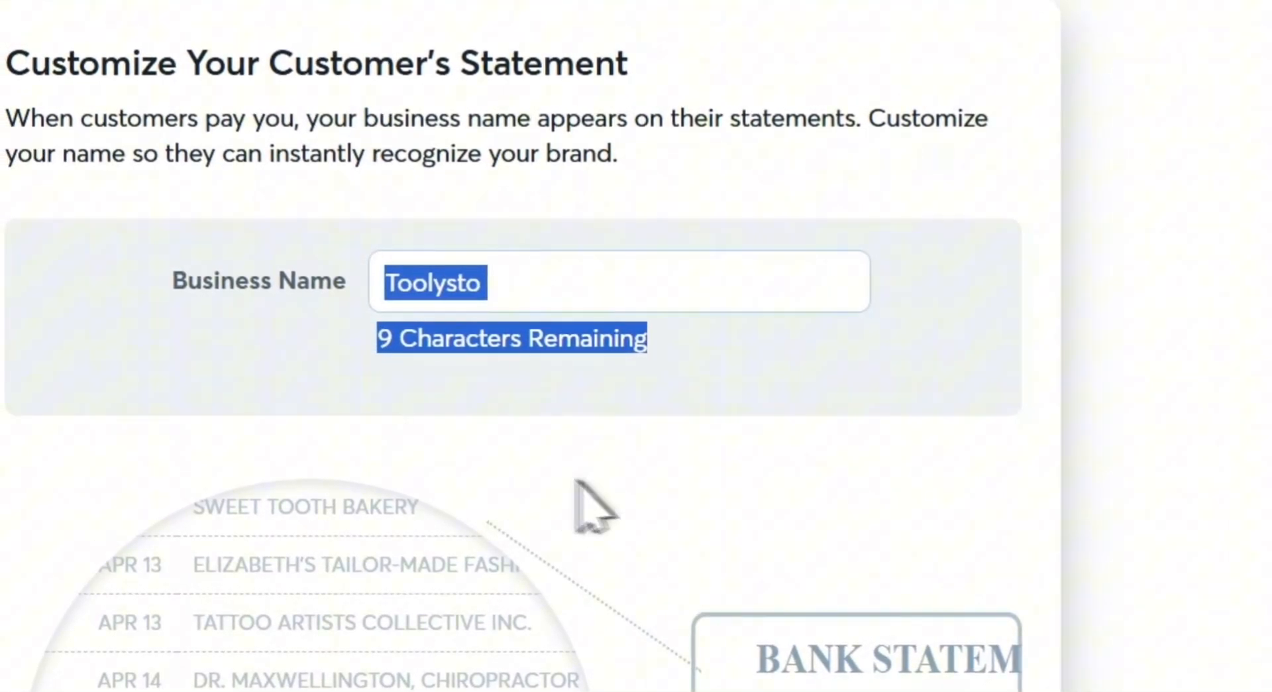
left_click(580, 481)
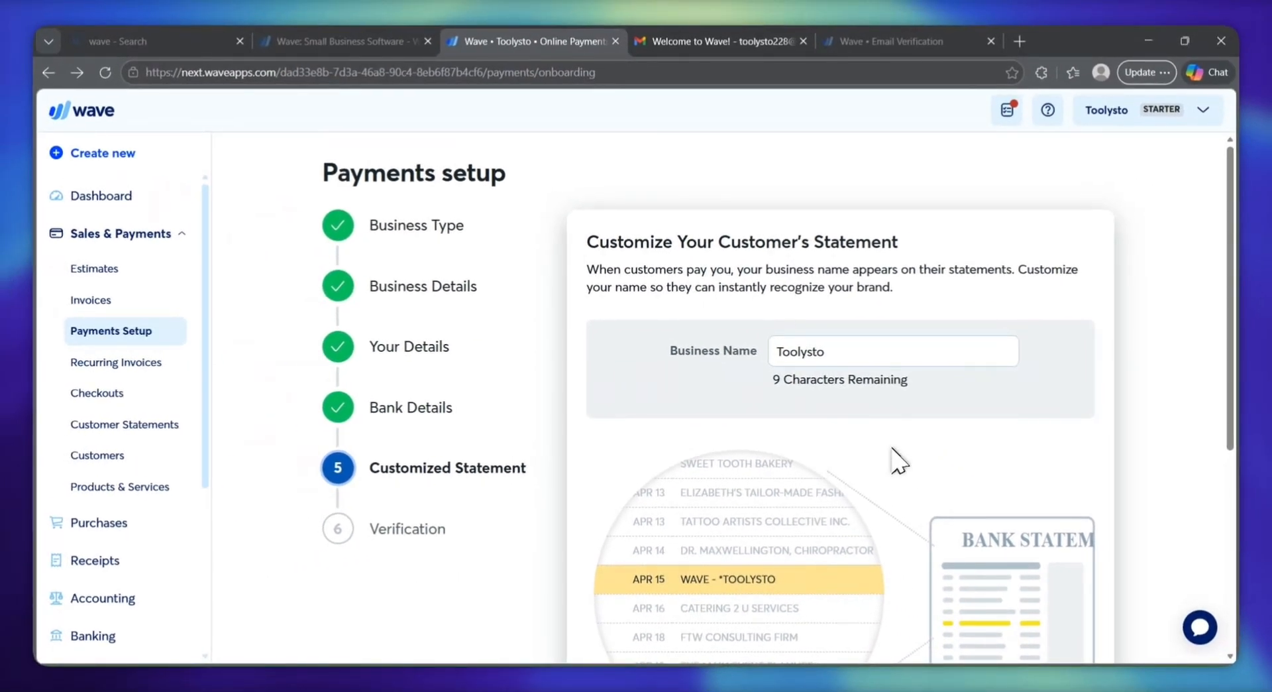
- Accept the Wave Payments Terms of Service and submit the Customized Statement step
scroll(921, 463, "down", 3)
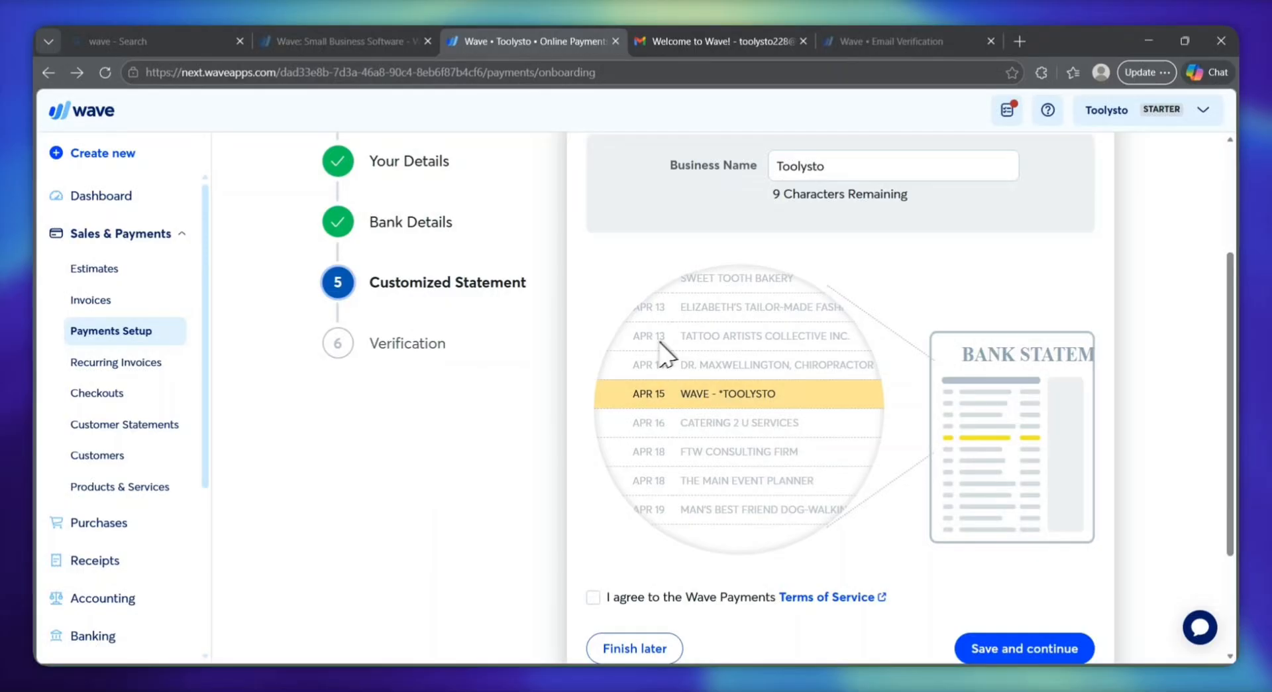
left_click_drag(626, 389, 781, 391)
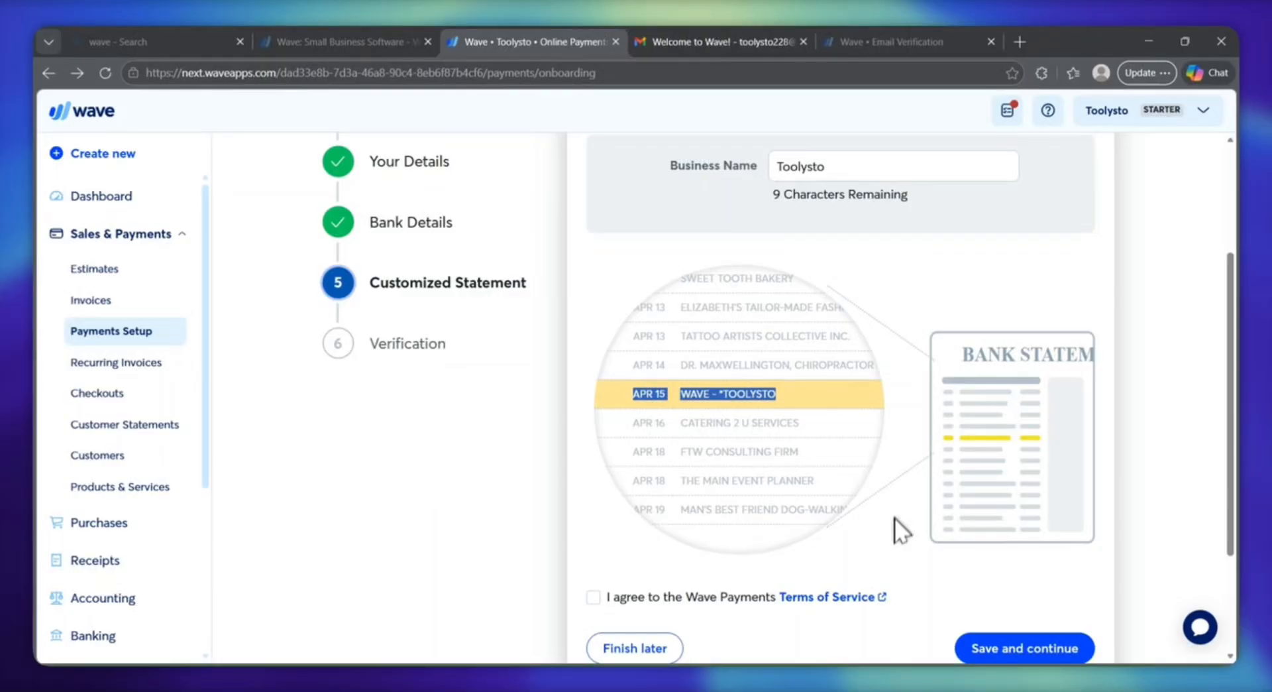
scroll(894, 517, "down", 1)
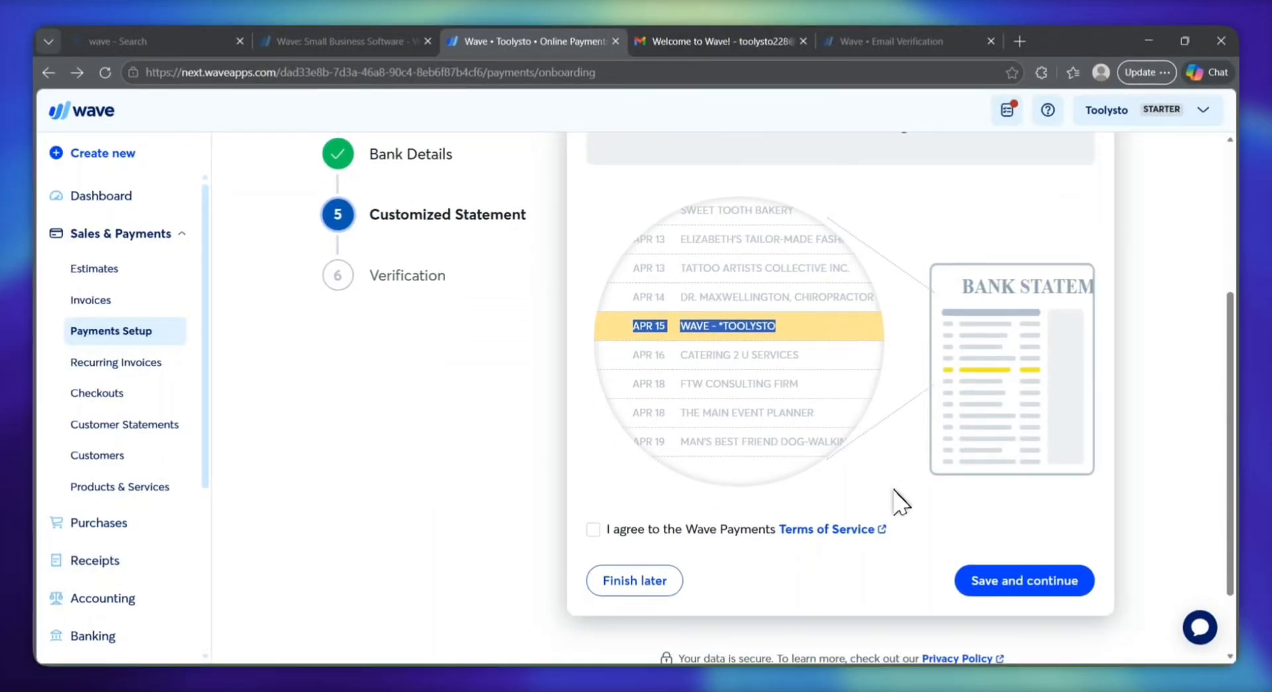
scroll(901, 500, "up", 1)
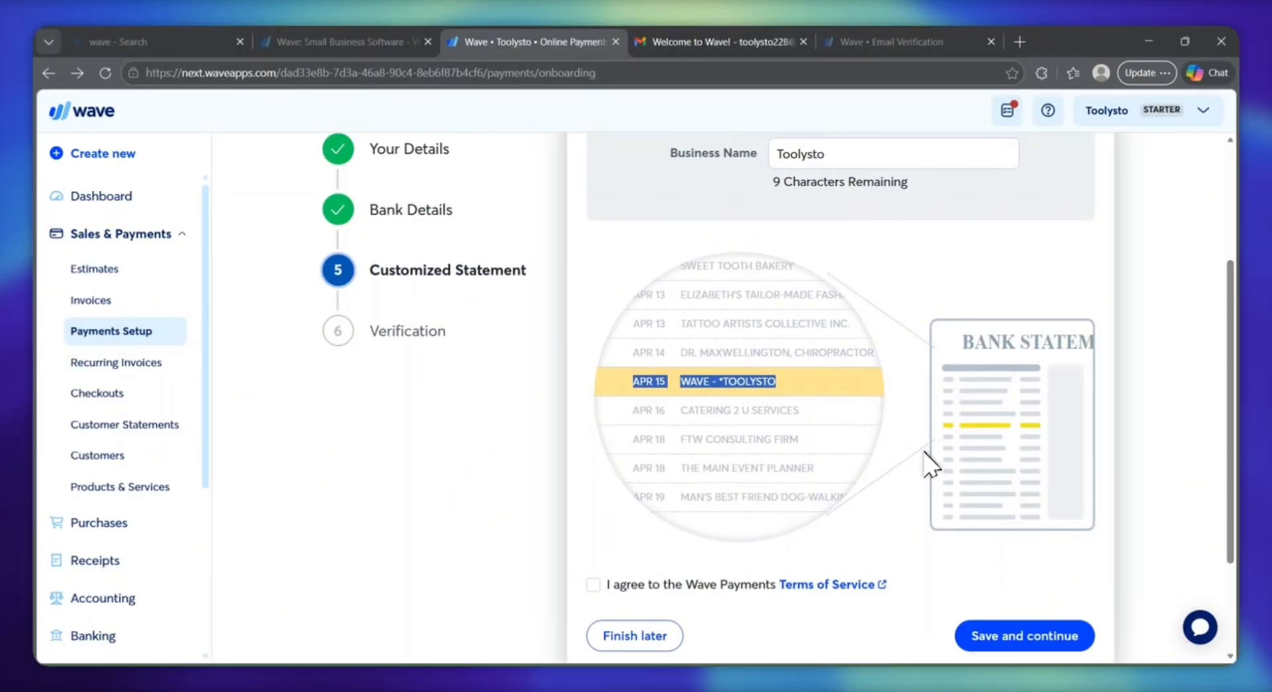
scroll(931, 464, "down", 3)
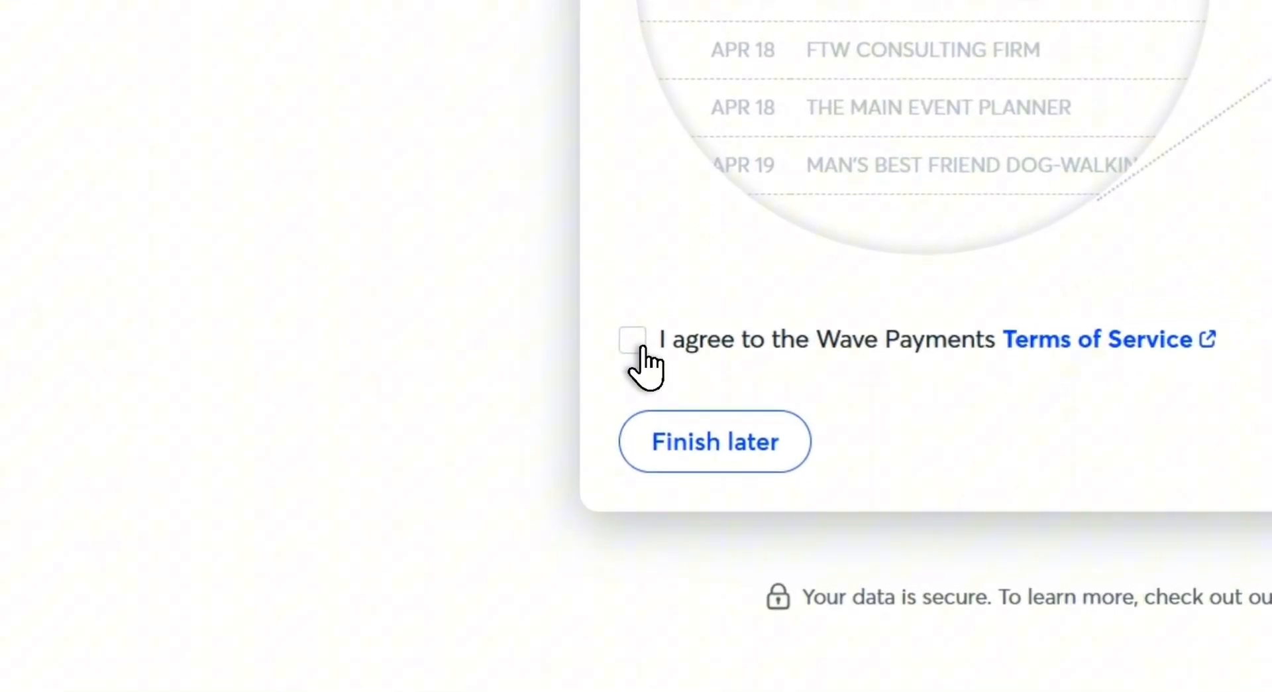
left_click(593, 436)
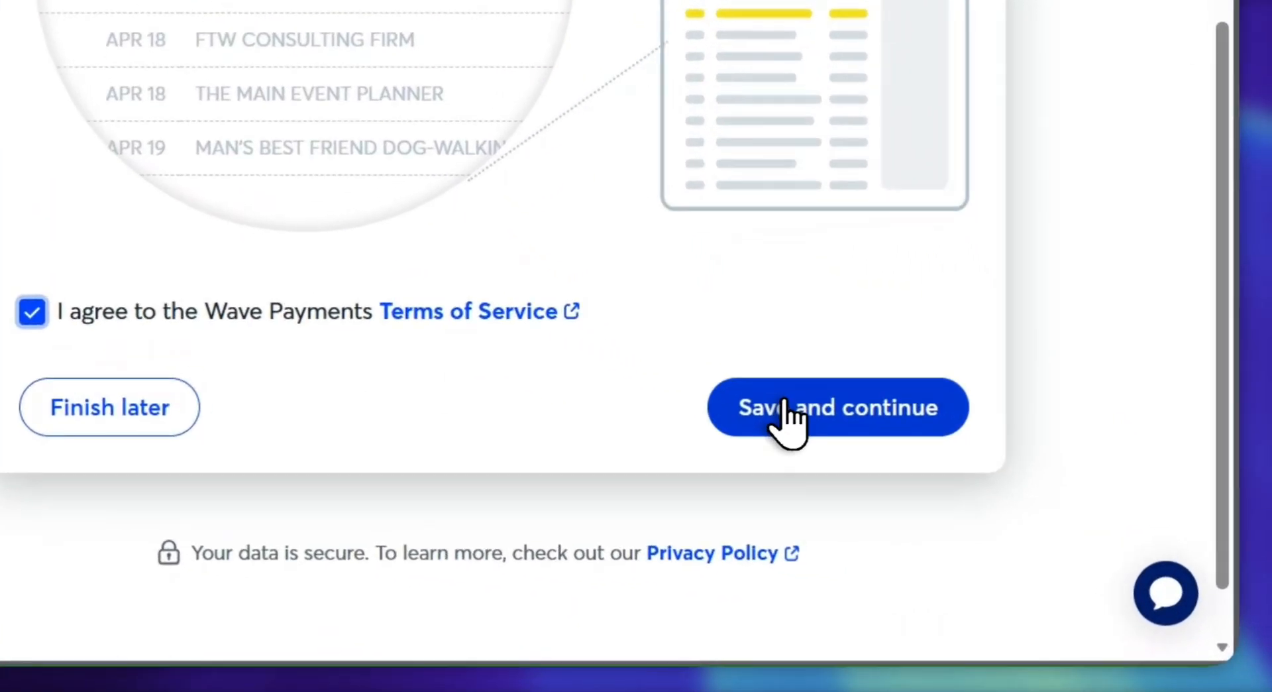
left_click(1061, 478)
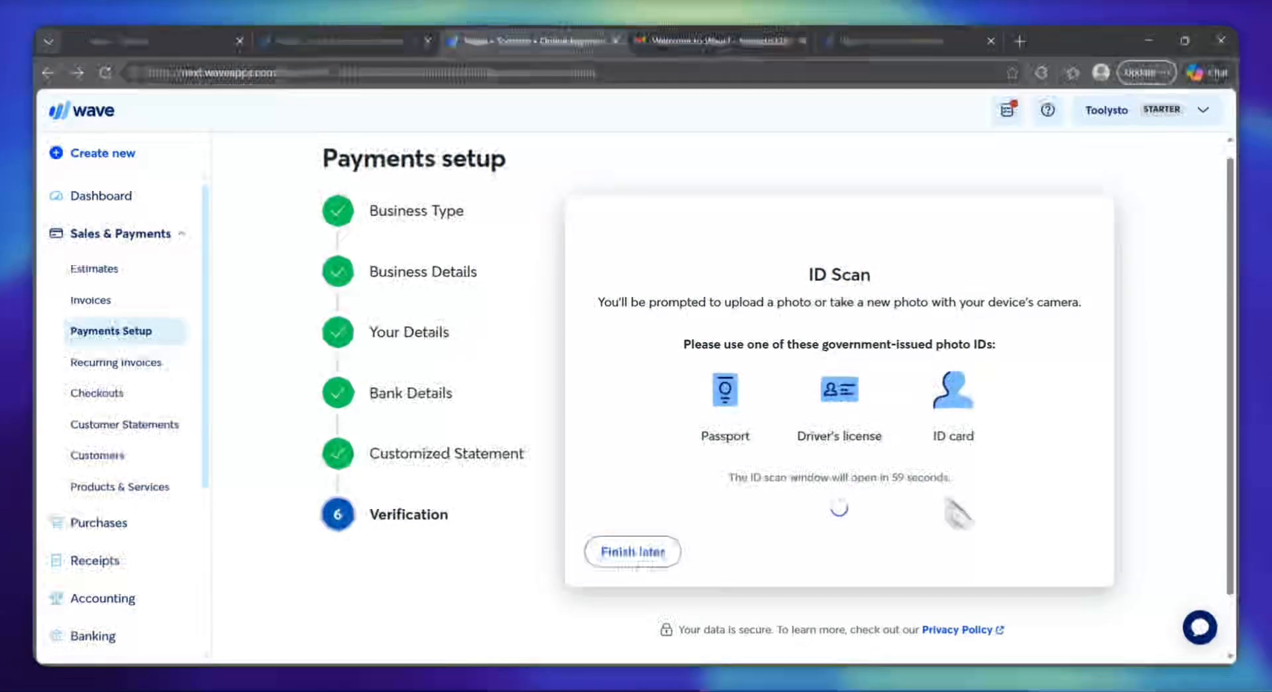
- Review the ID Scan photo ID verification instructions
scroll(822, 606, "down", 1)
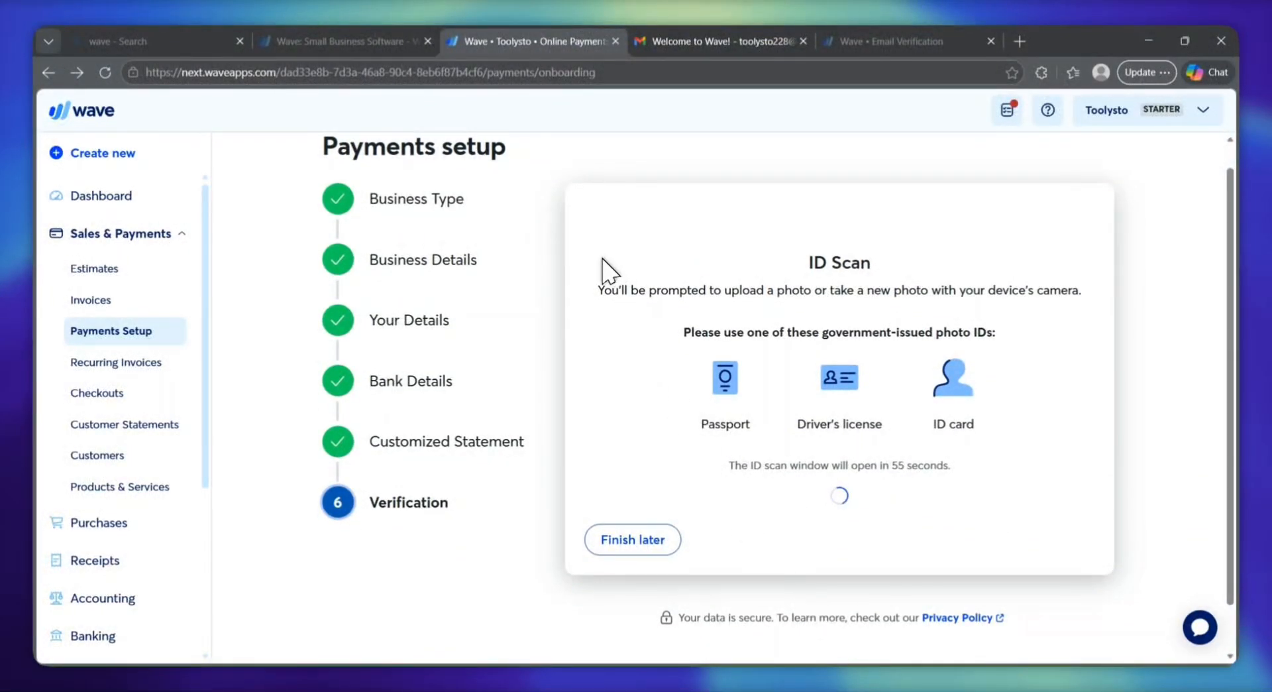
left_click_drag(600, 265, 1029, 497)
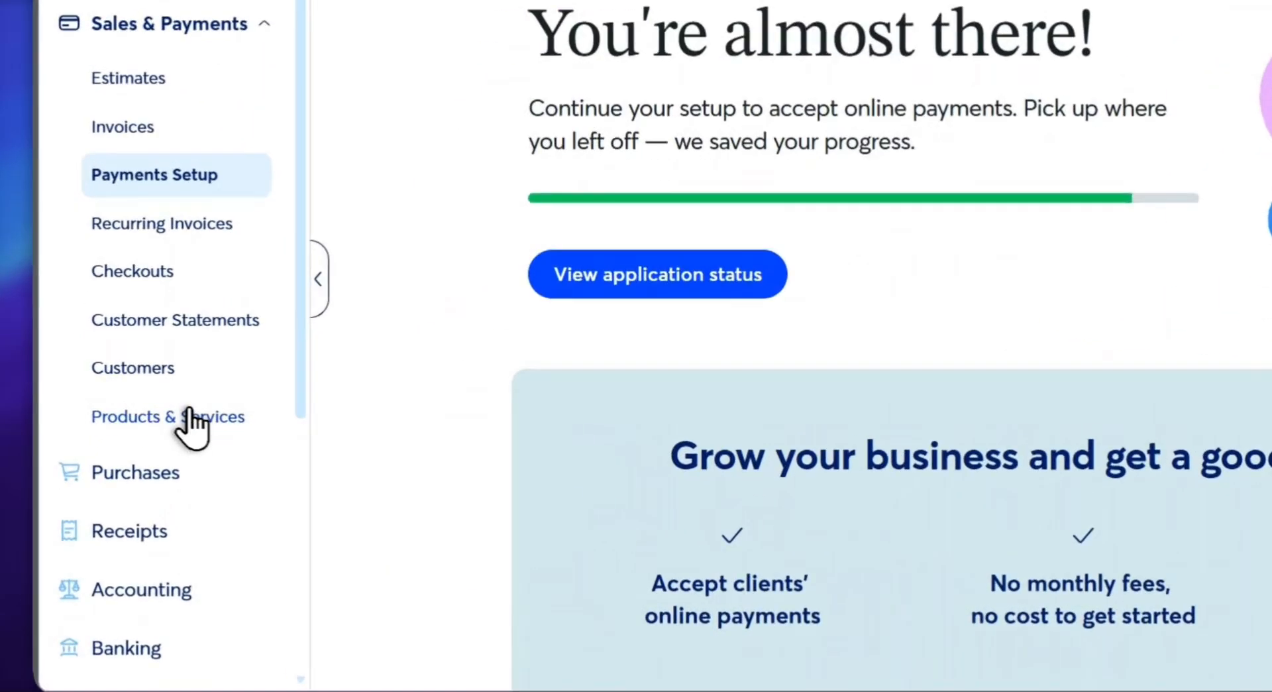
- Start a new product 'Monthly Support Plan' with a support, updates and troubleshooting description
left_click(128, 485)
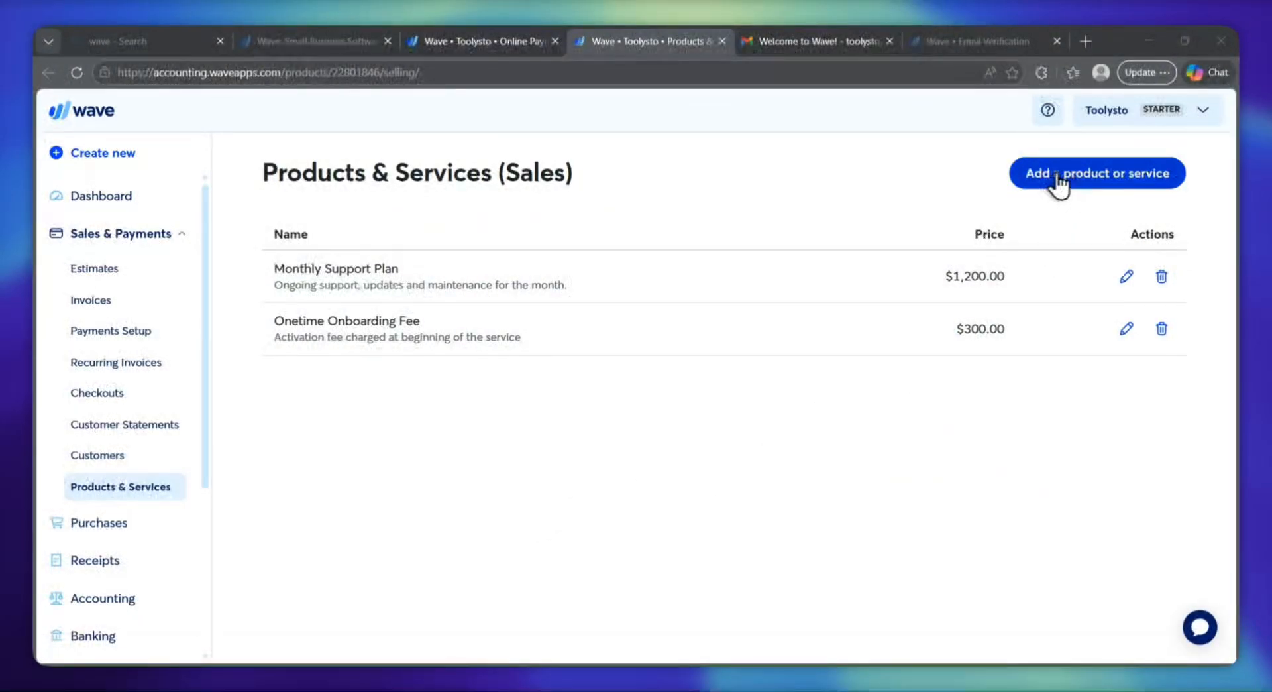
left_click(1089, 180)
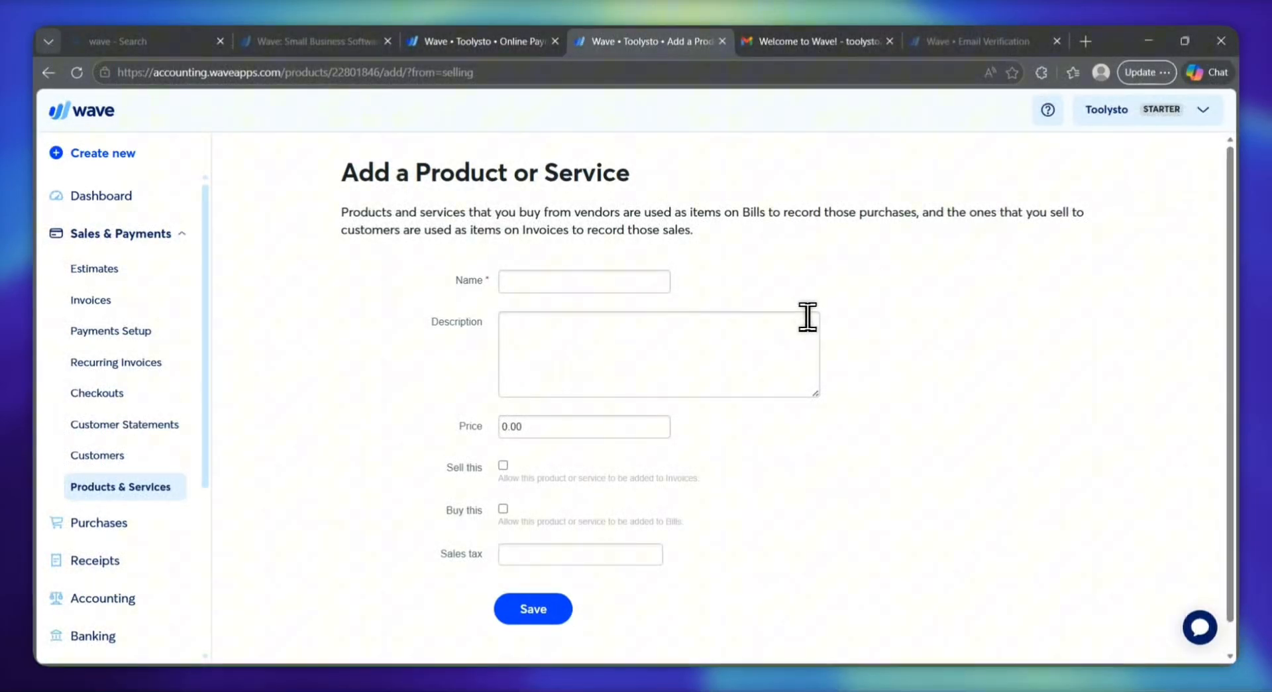
left_click(510, 281)
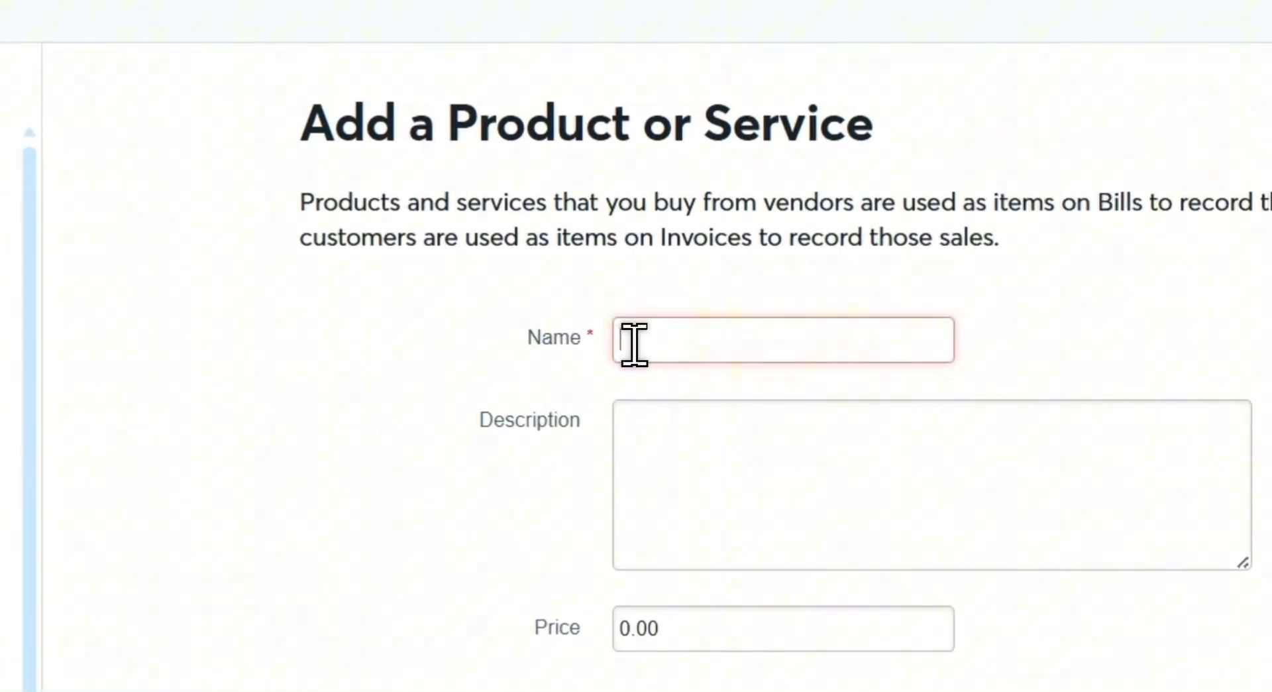
type("Month")
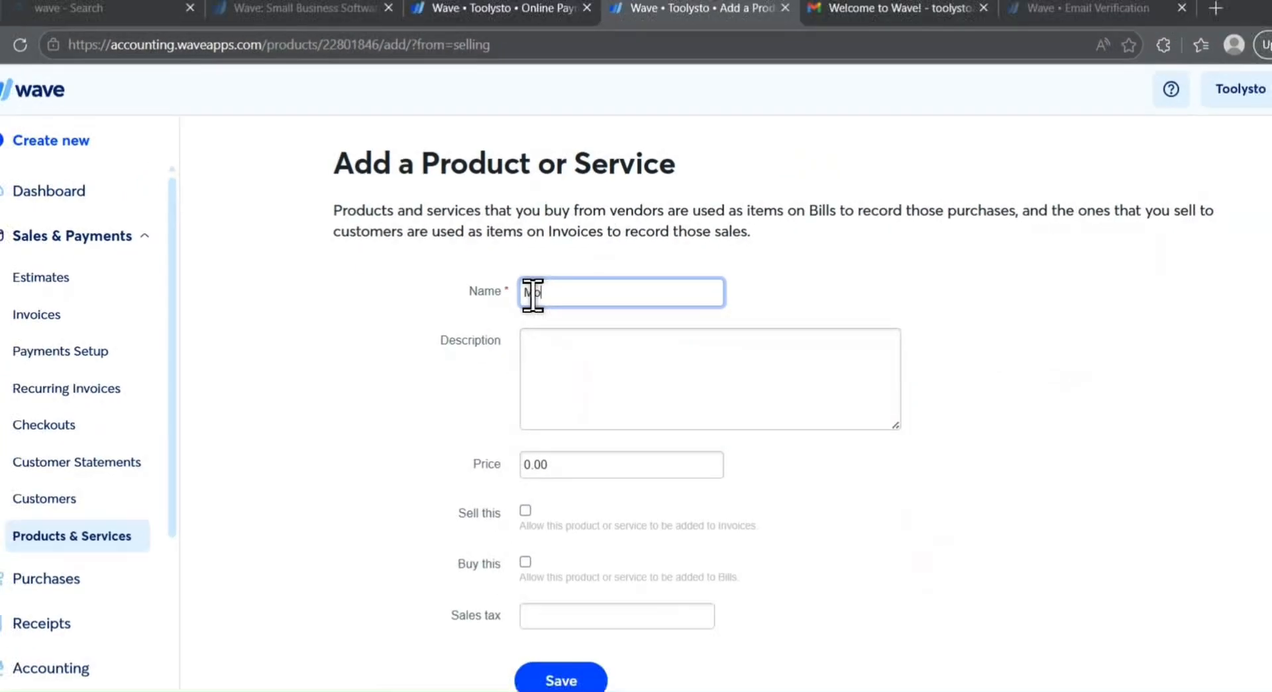
type("ly Su")
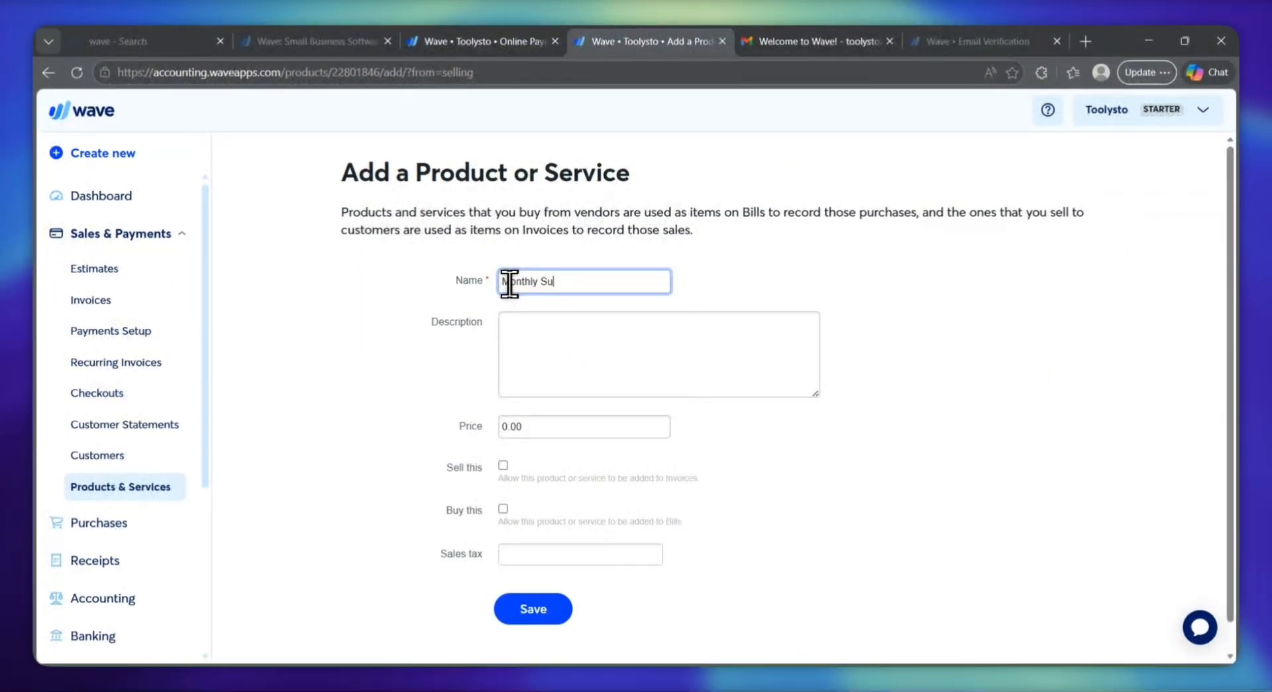
type("pport Pla")
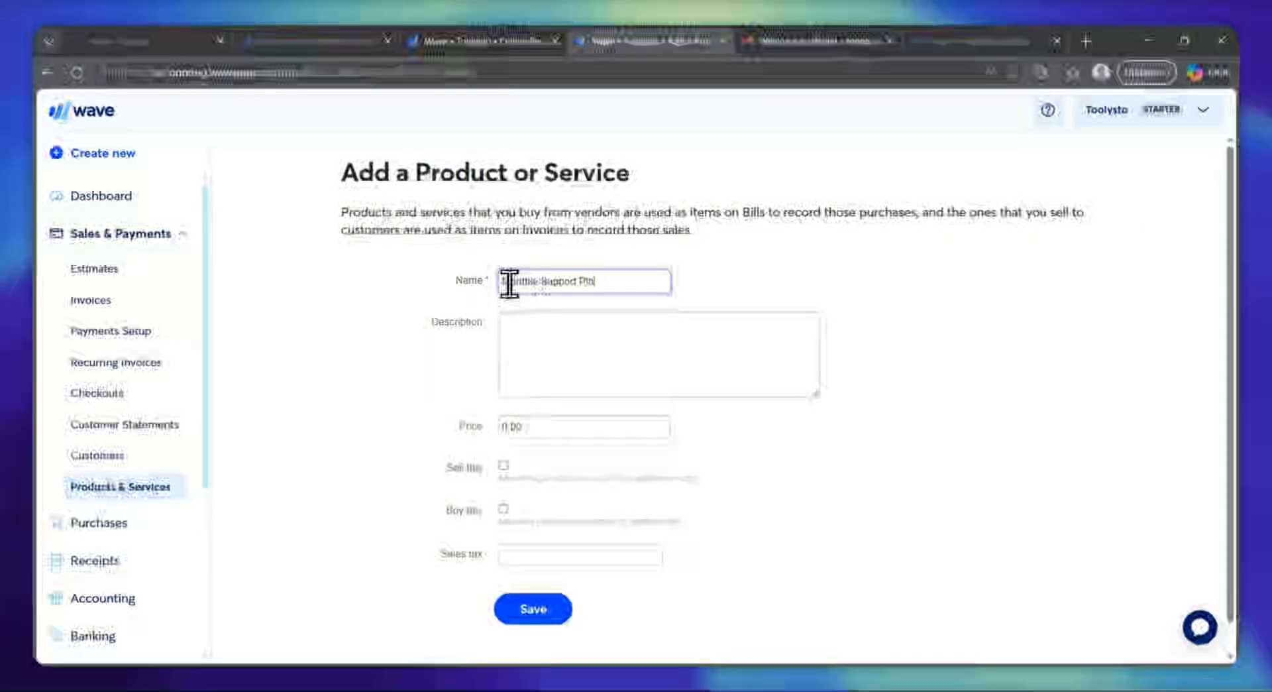
type("n")
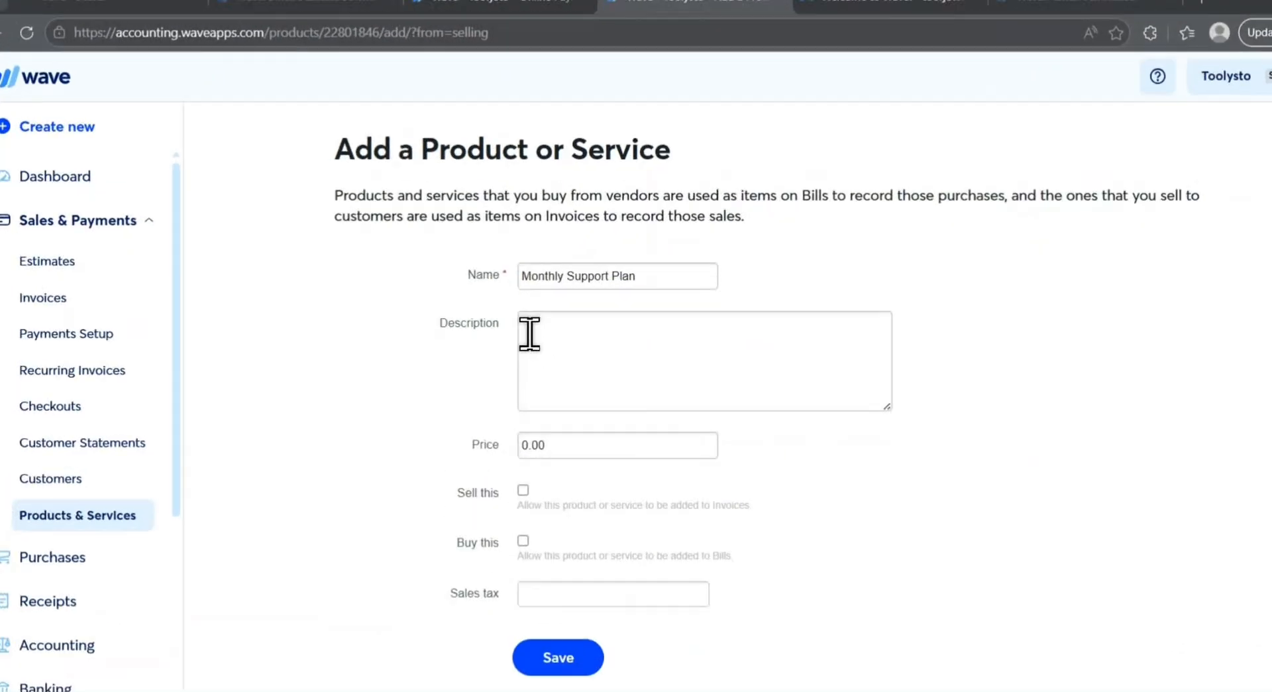
left_click(511, 332)
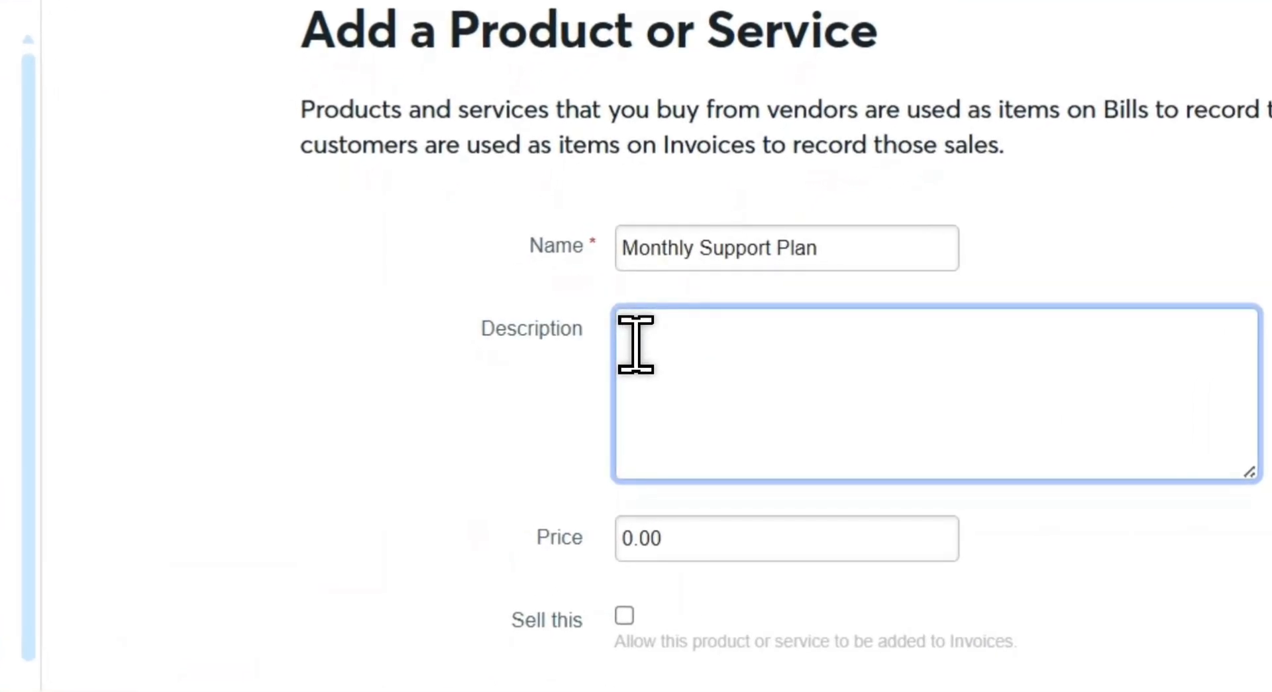
type("Monthly ongoing sup")
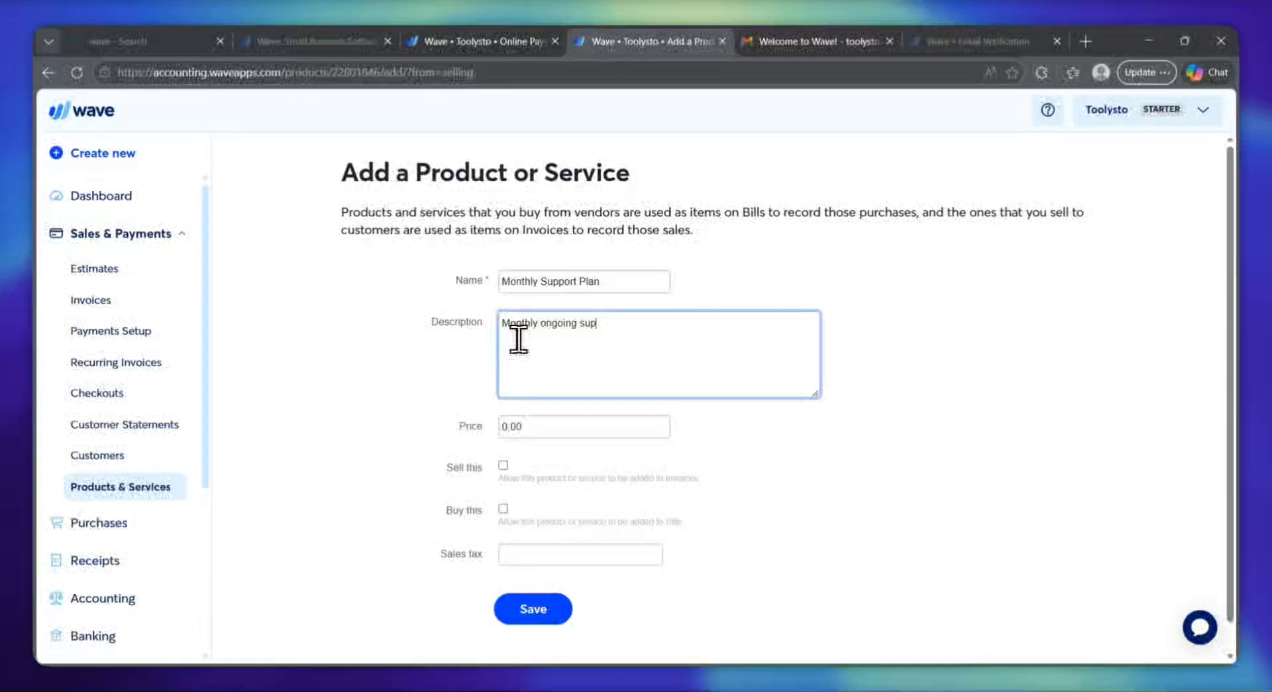
type("pport, updates and troubleshooting assistance.")
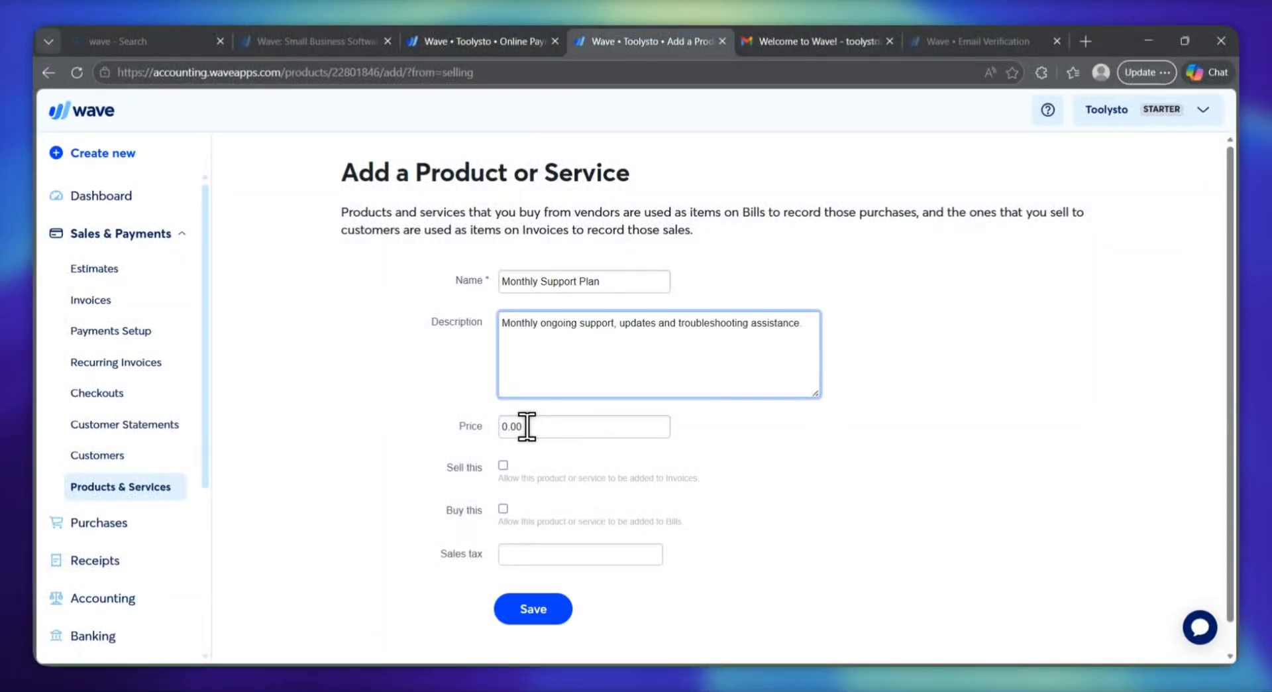
- Price it at 1200.00, mark it to sell, and assign the Sales income account
left_click_drag(528, 426, 499, 421)
type("120")
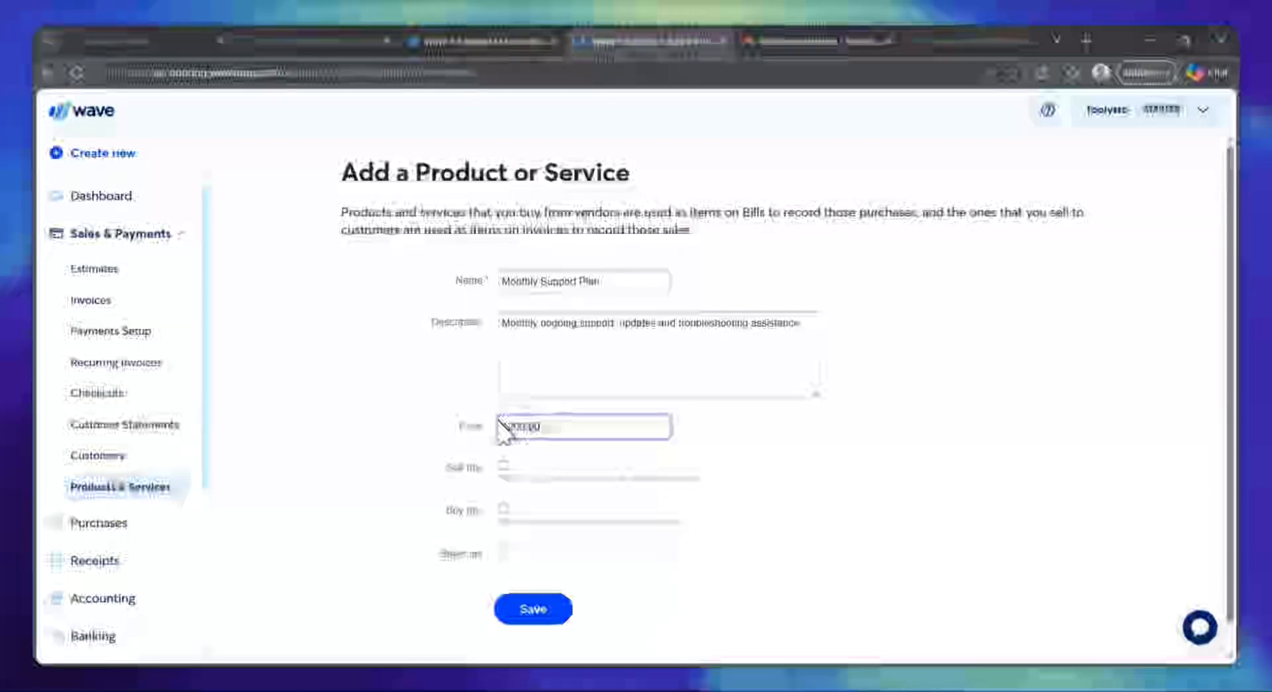
key("Tab")
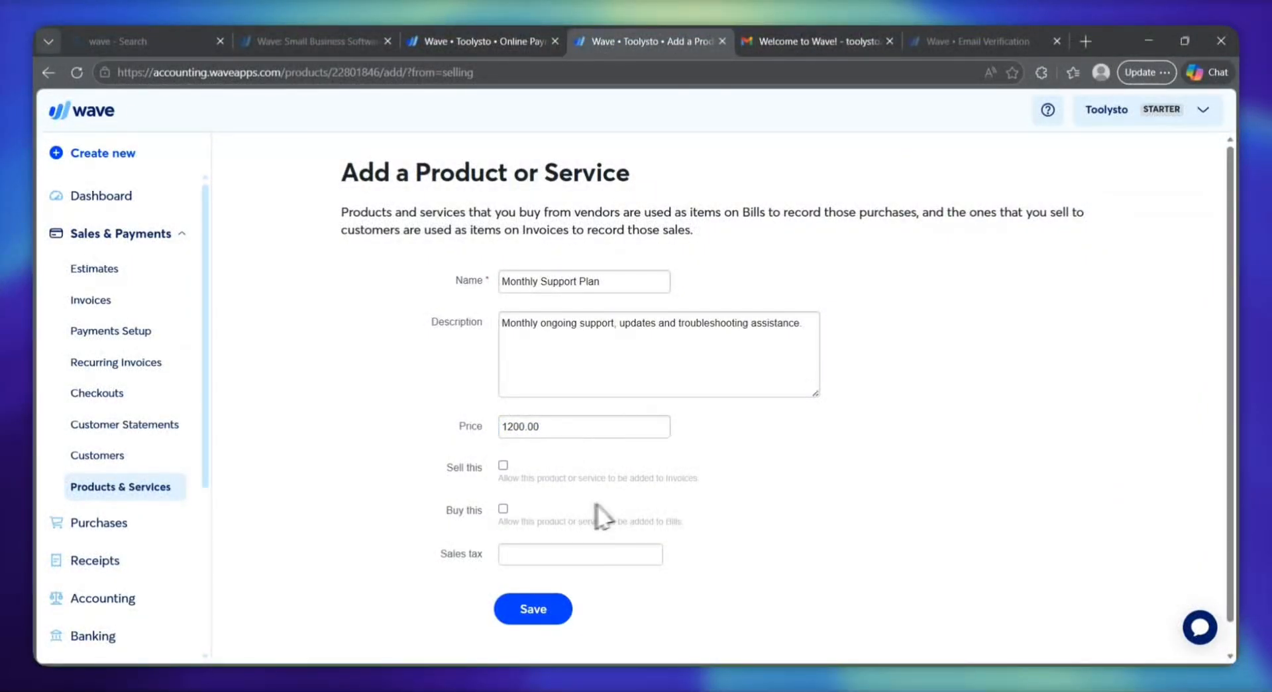
scroll(603, 507, "down", 1)
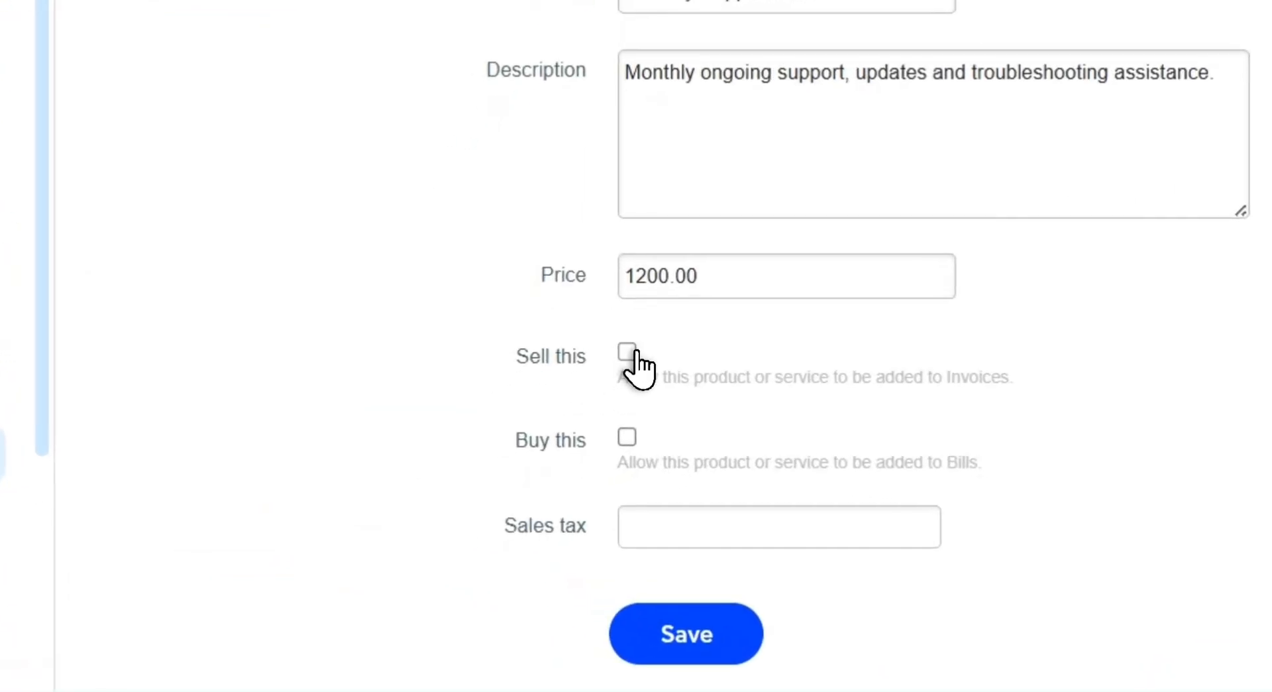
left_click(503, 436)
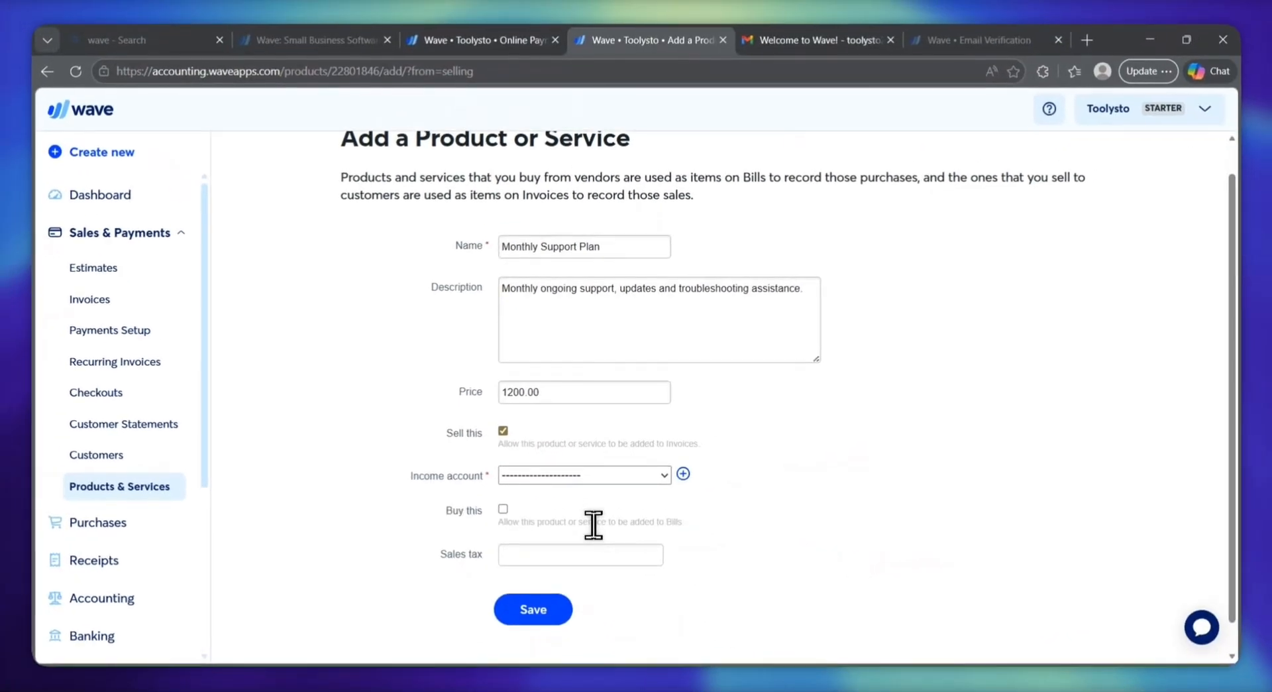
scroll(724, 528, "down", 1)
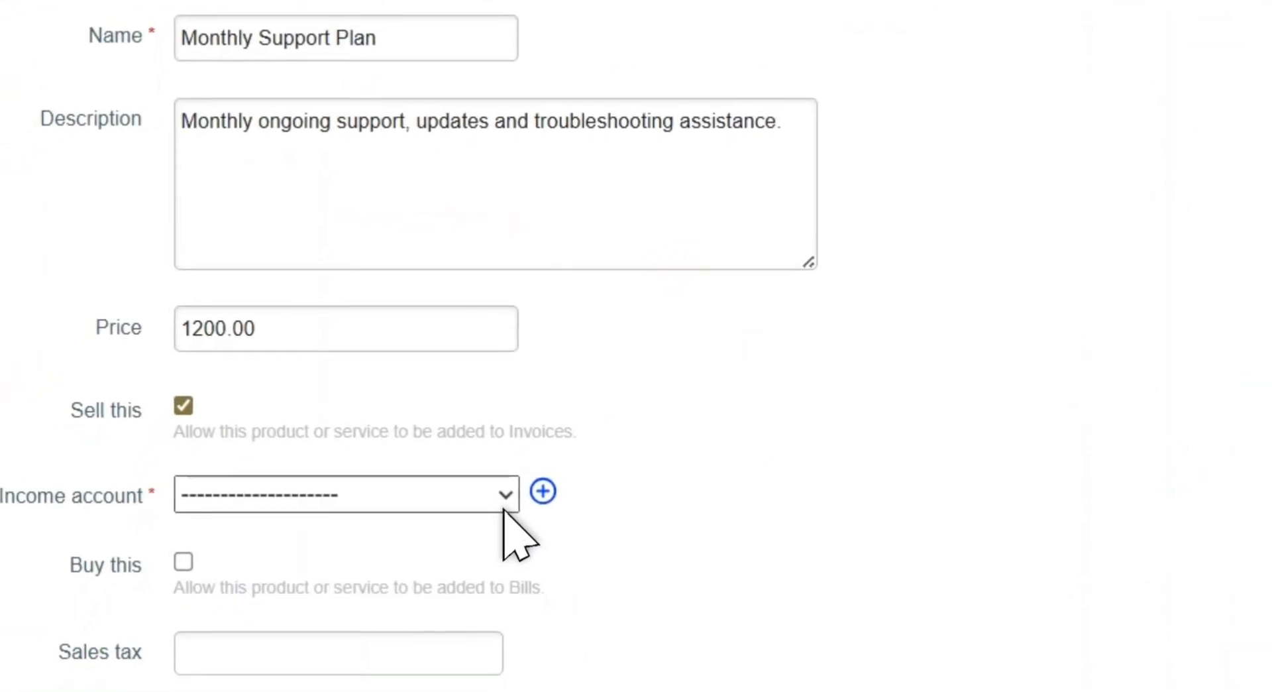
left_click(414, 489)
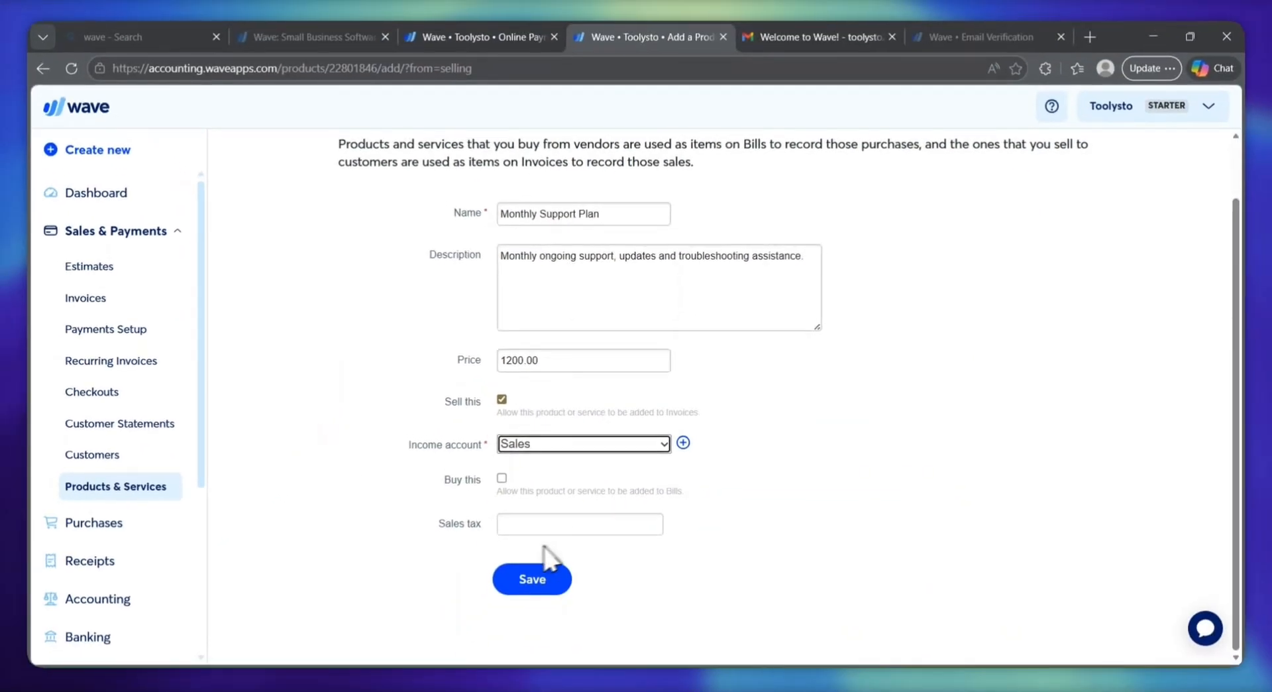
scroll(412, 550, "down", 1)
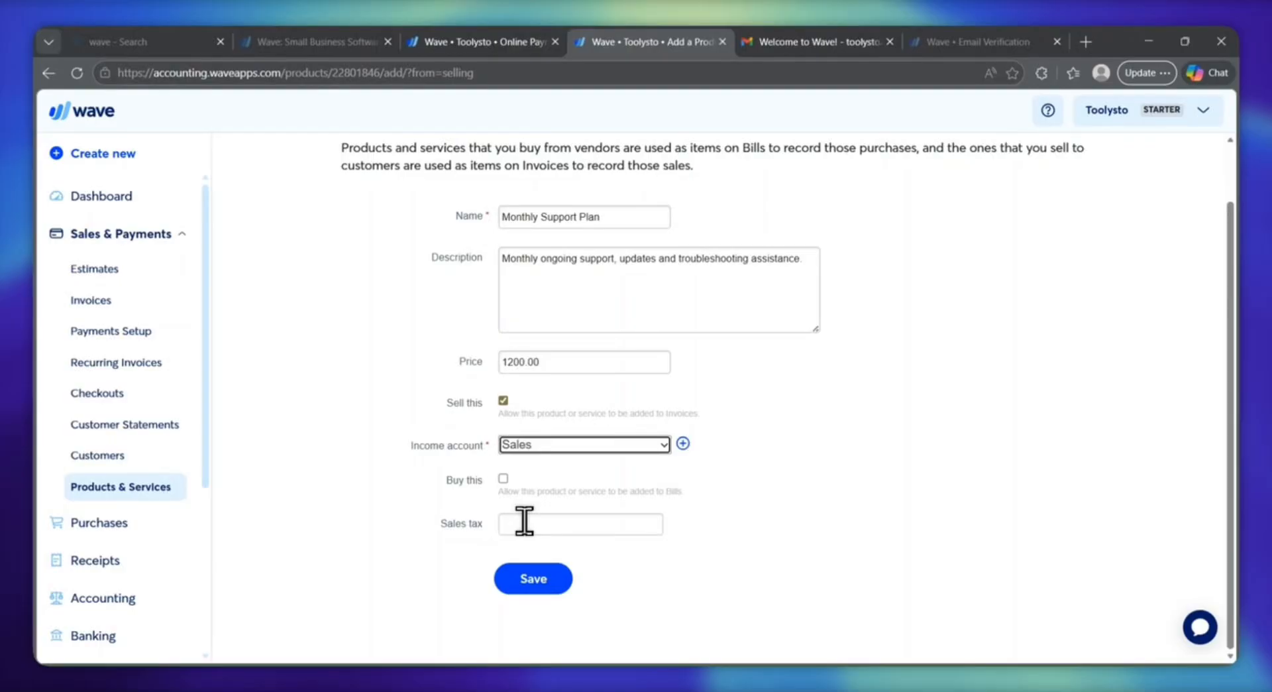
- Save Monthly Support Plan and delete its duplicate from Products & Services
left_click(532, 579)
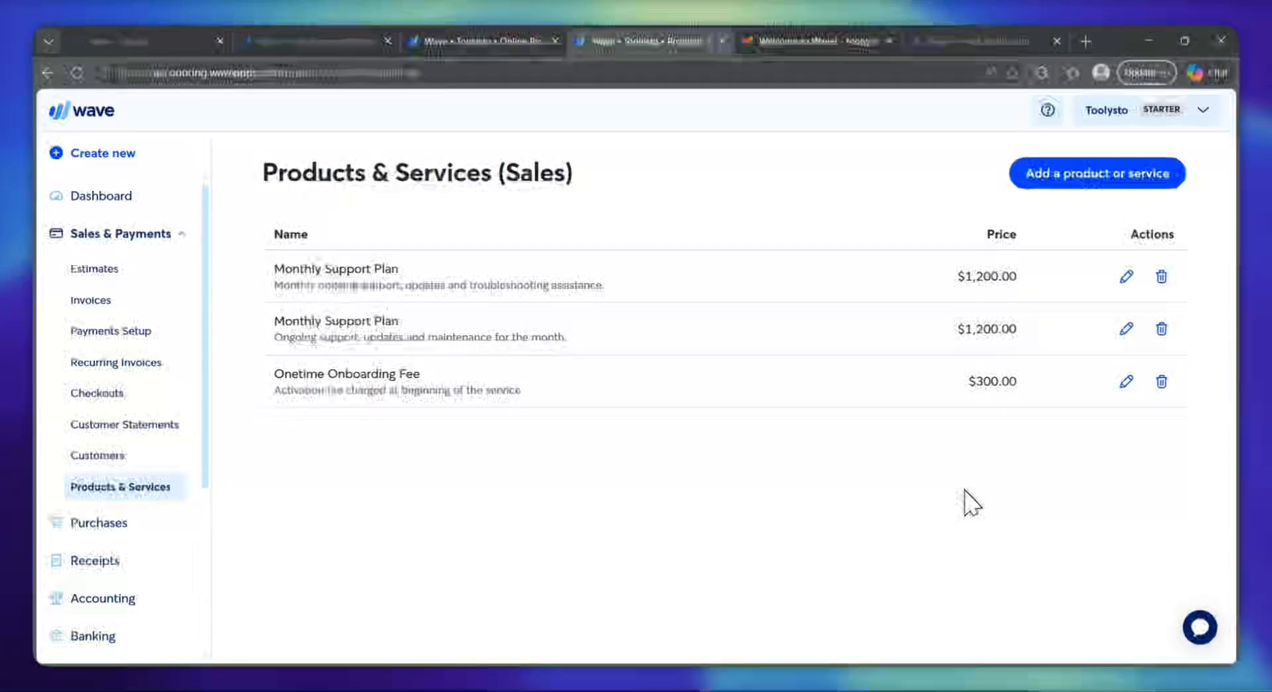
left_click(1090, 341)
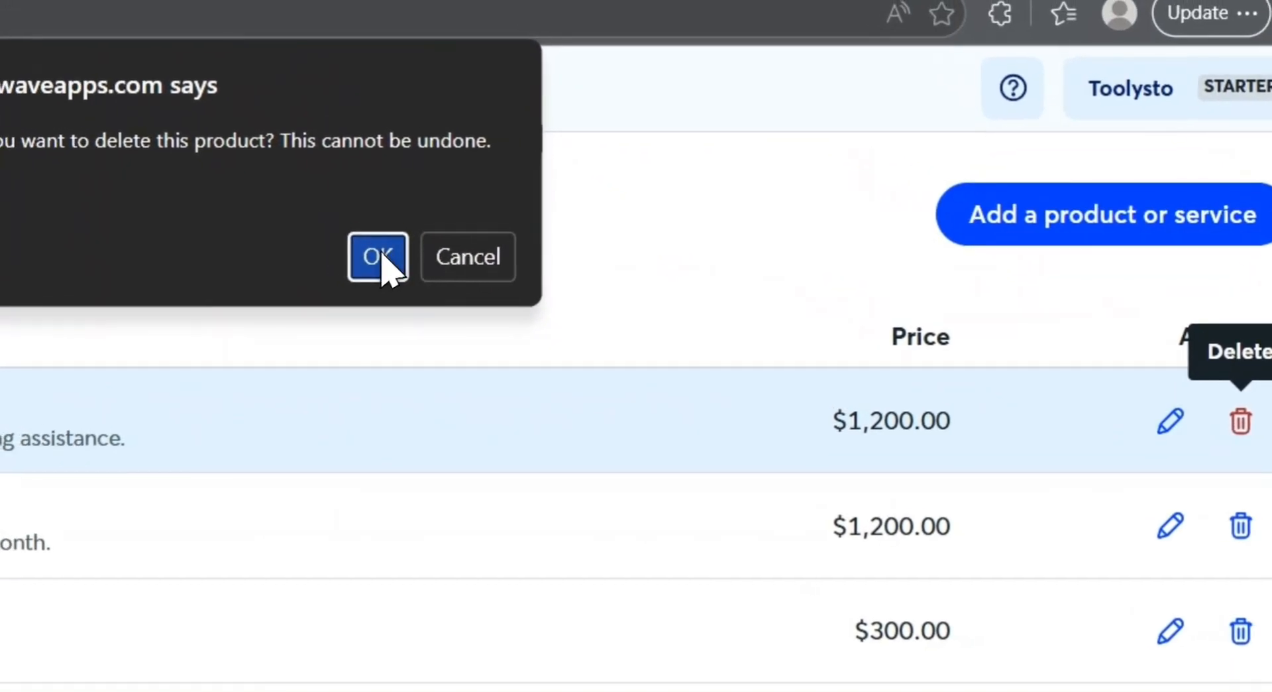
left_click(240, 163)
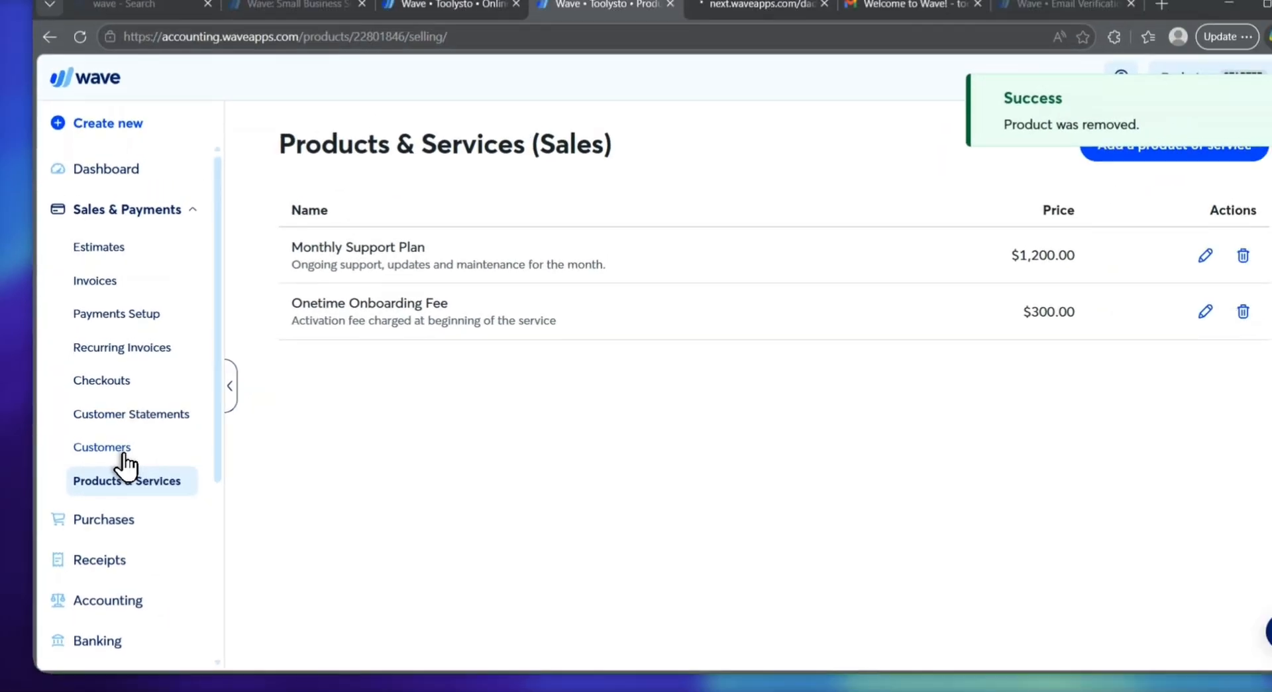
- Open Customers, browse the new customer form, then cancel it, leaving only Brightlane Media
left_click(202, 356)
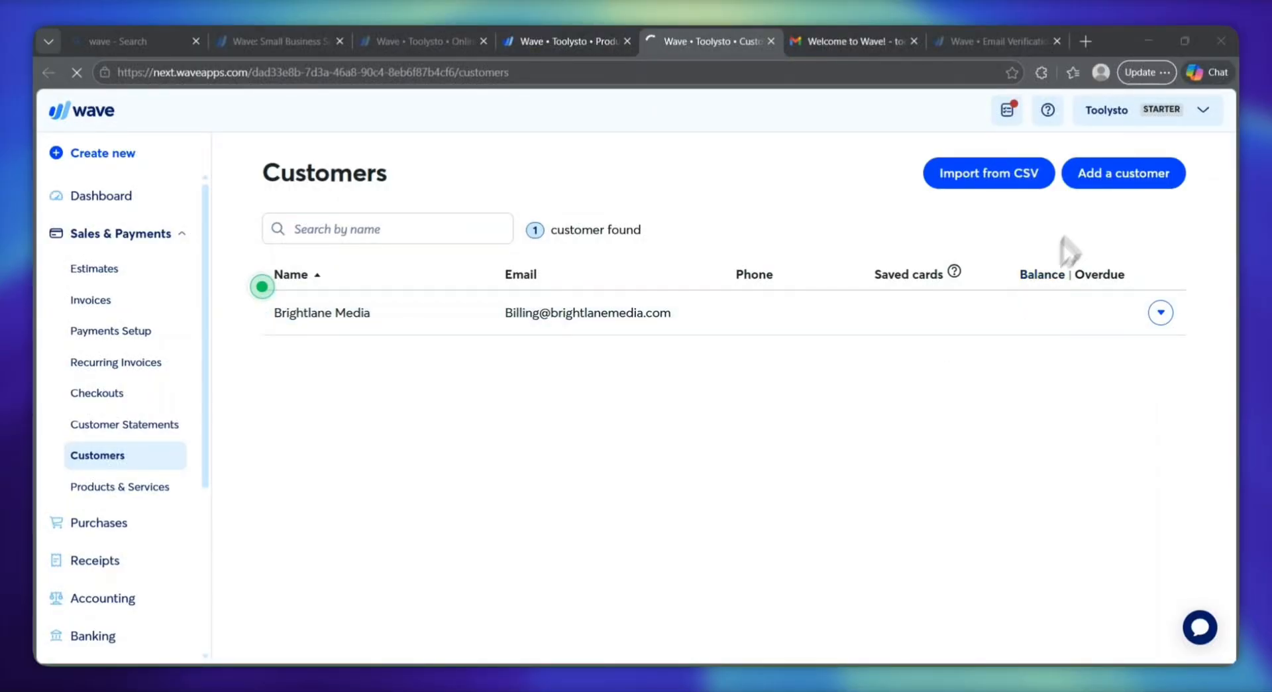
left_click(1106, 189)
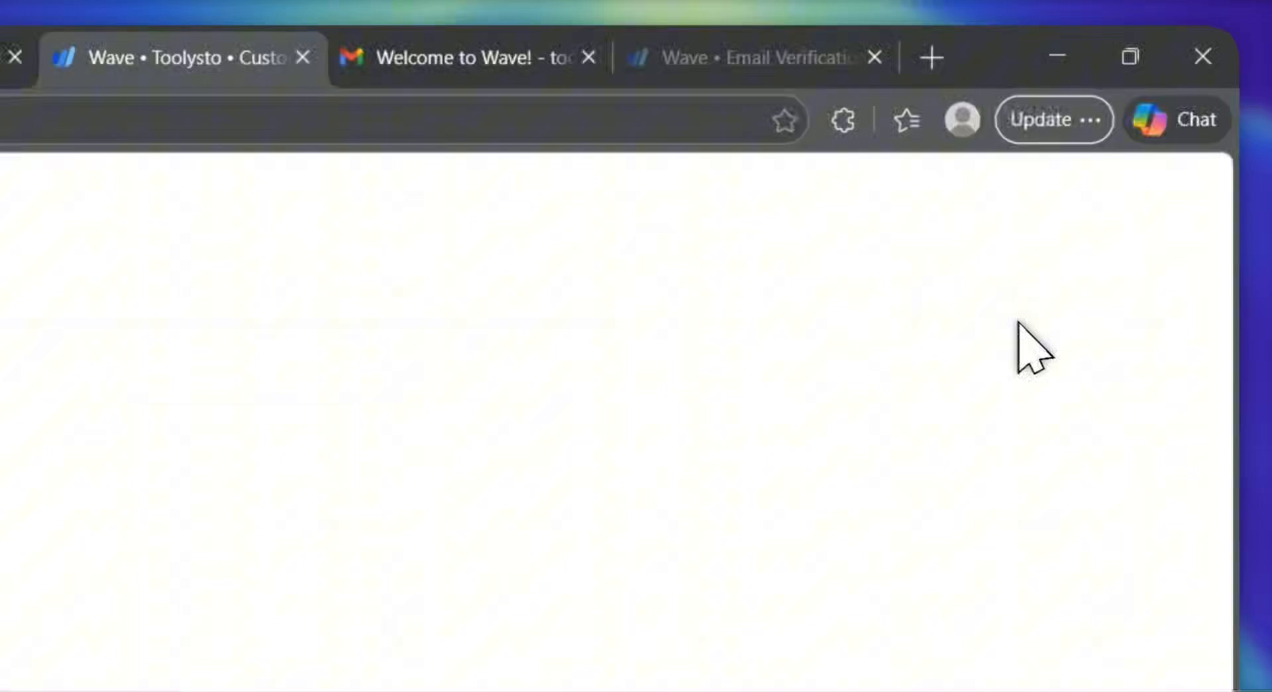
scroll(829, 464, "down", 1)
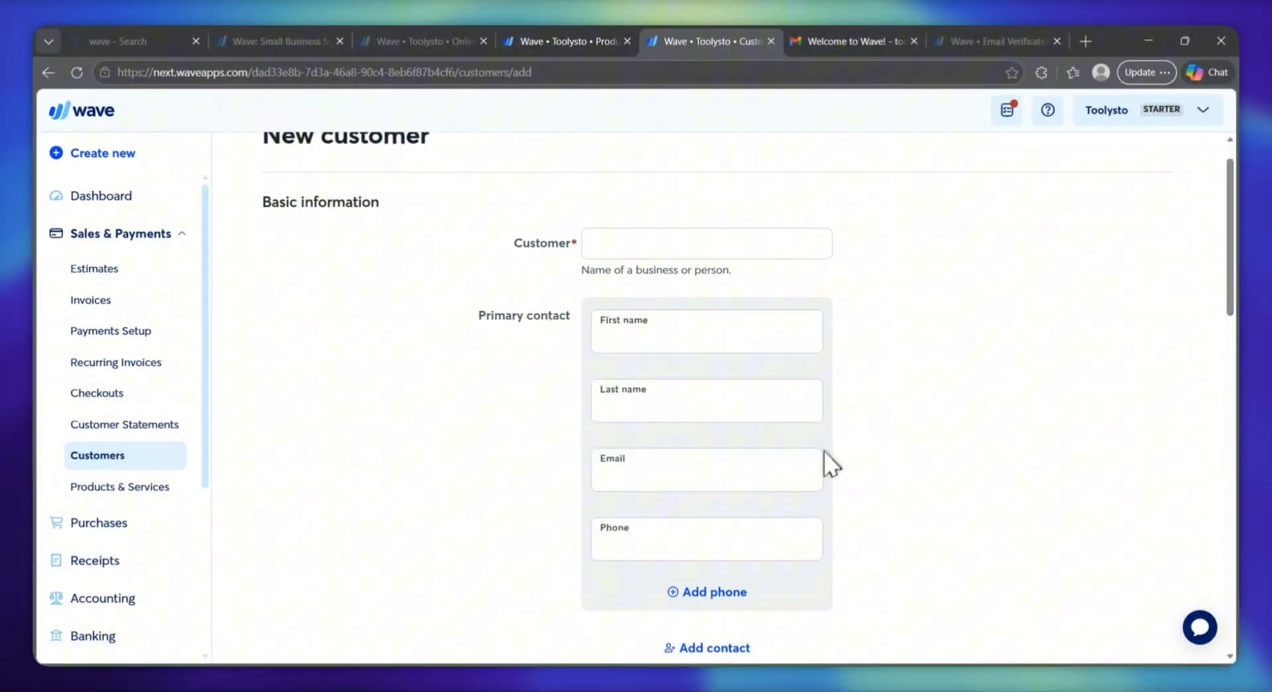
scroll(826, 458, "down", 3)
scroll(826, 457, "down", 5)
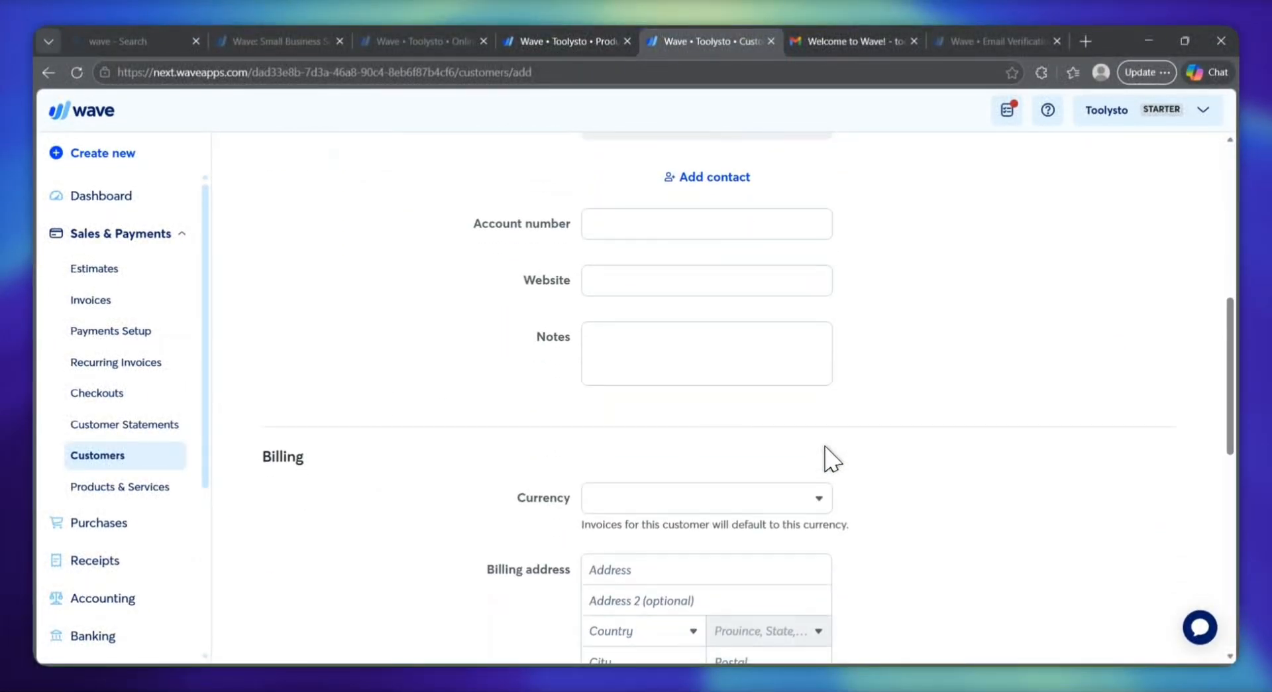
scroll(828, 457, "down", 4)
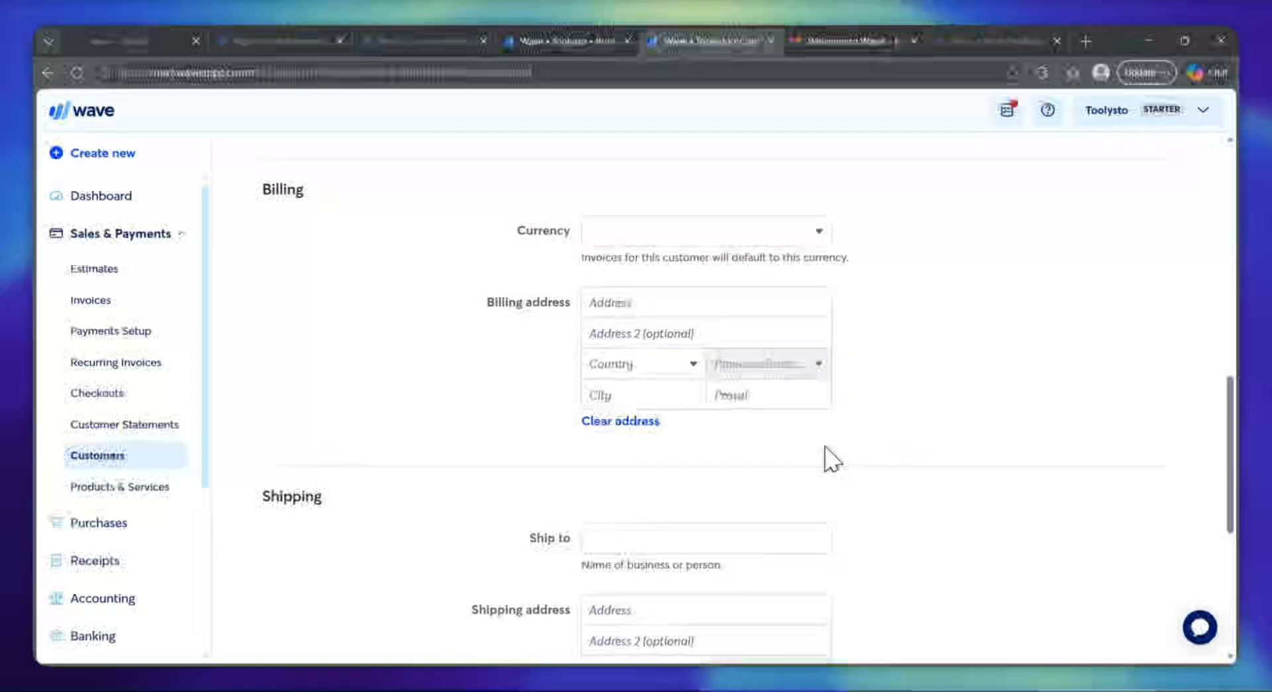
scroll(828, 457, "down", 6)
scroll(827, 451, "up", 1)
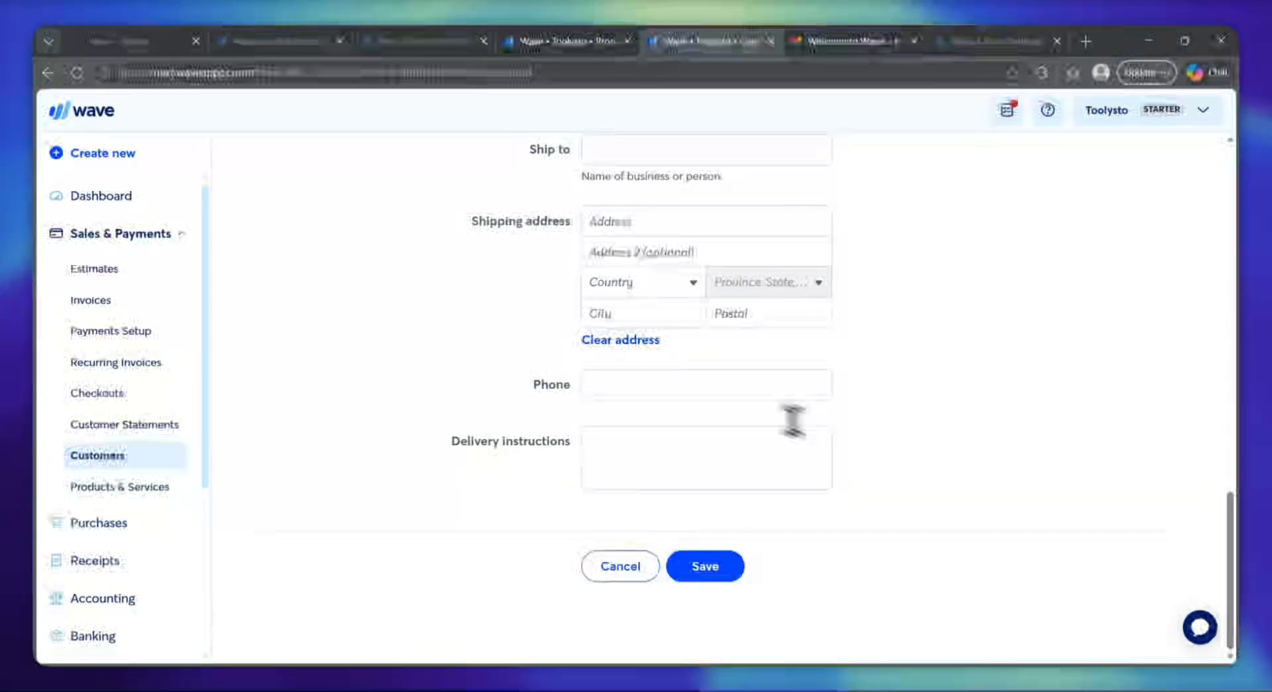
left_click(618, 566)
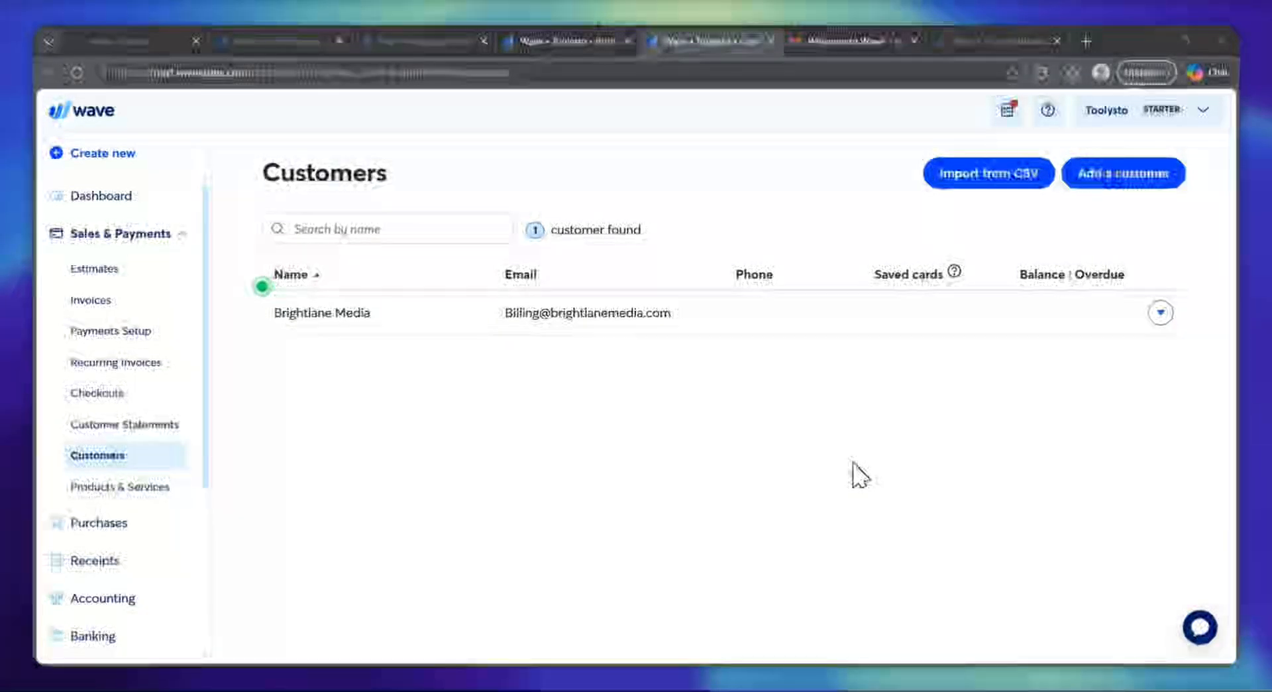
scroll(820, 452, "up", 1)
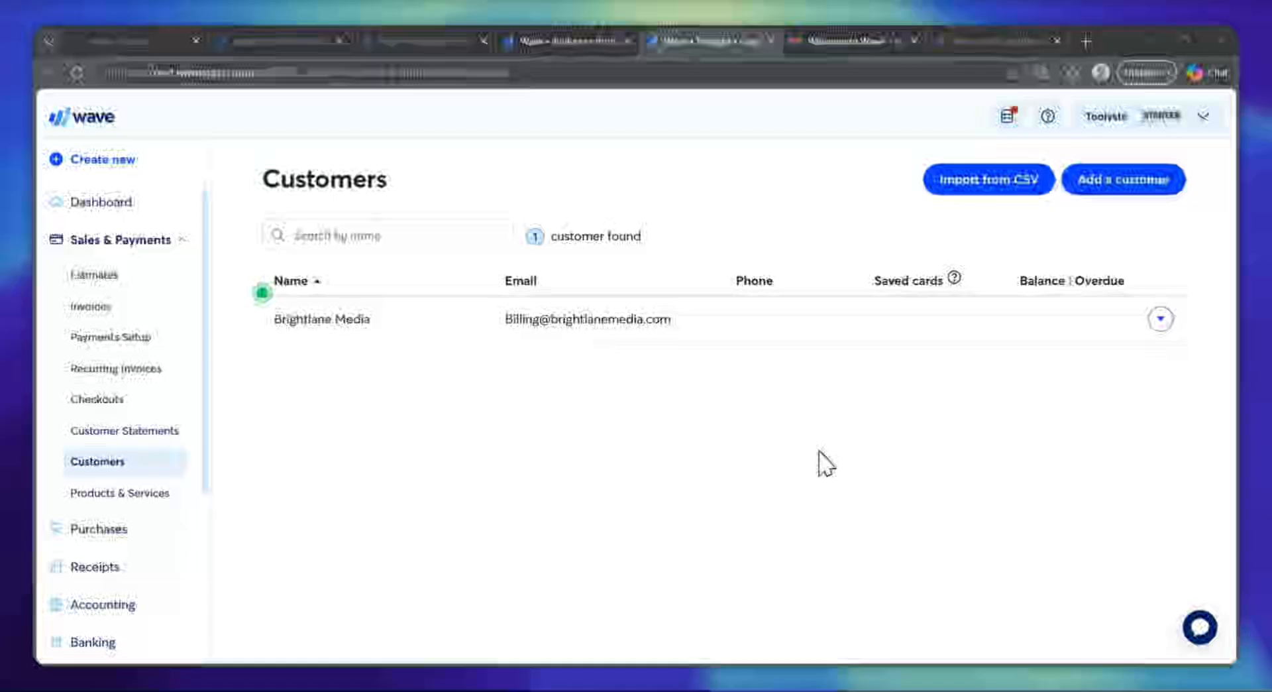
scroll(824, 463, "down", 1)
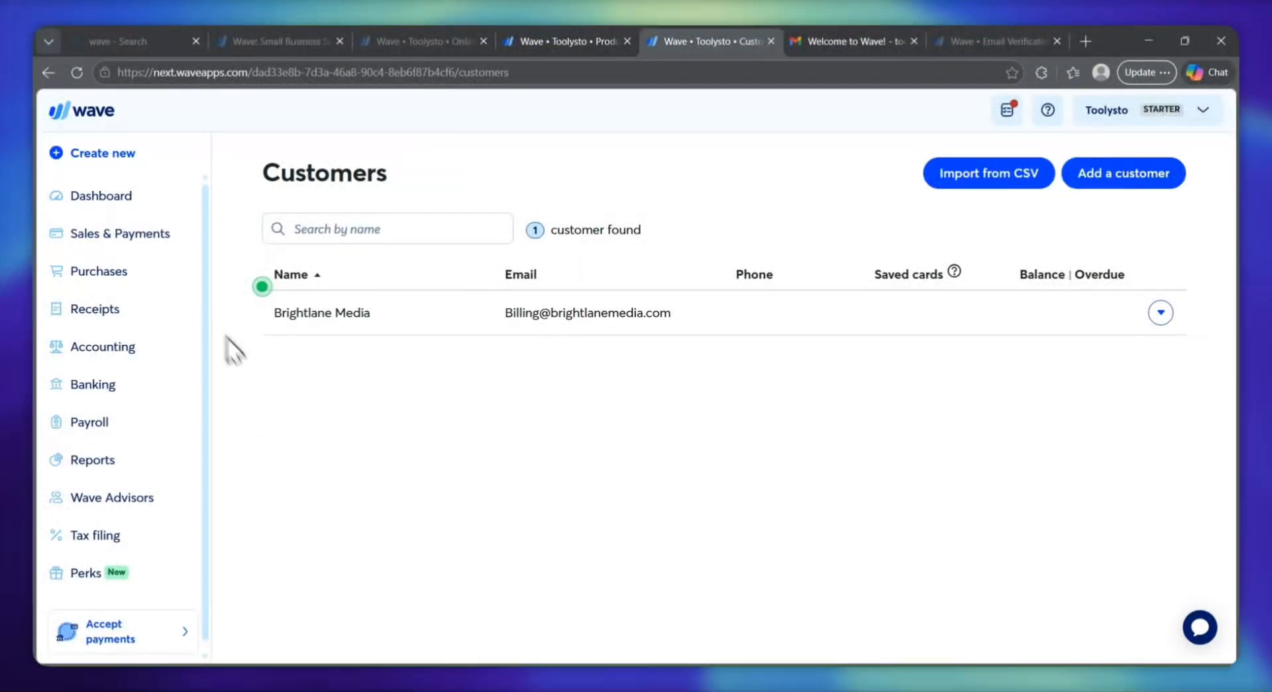
- Open the Vendors list under Purchases
left_click(123, 278)
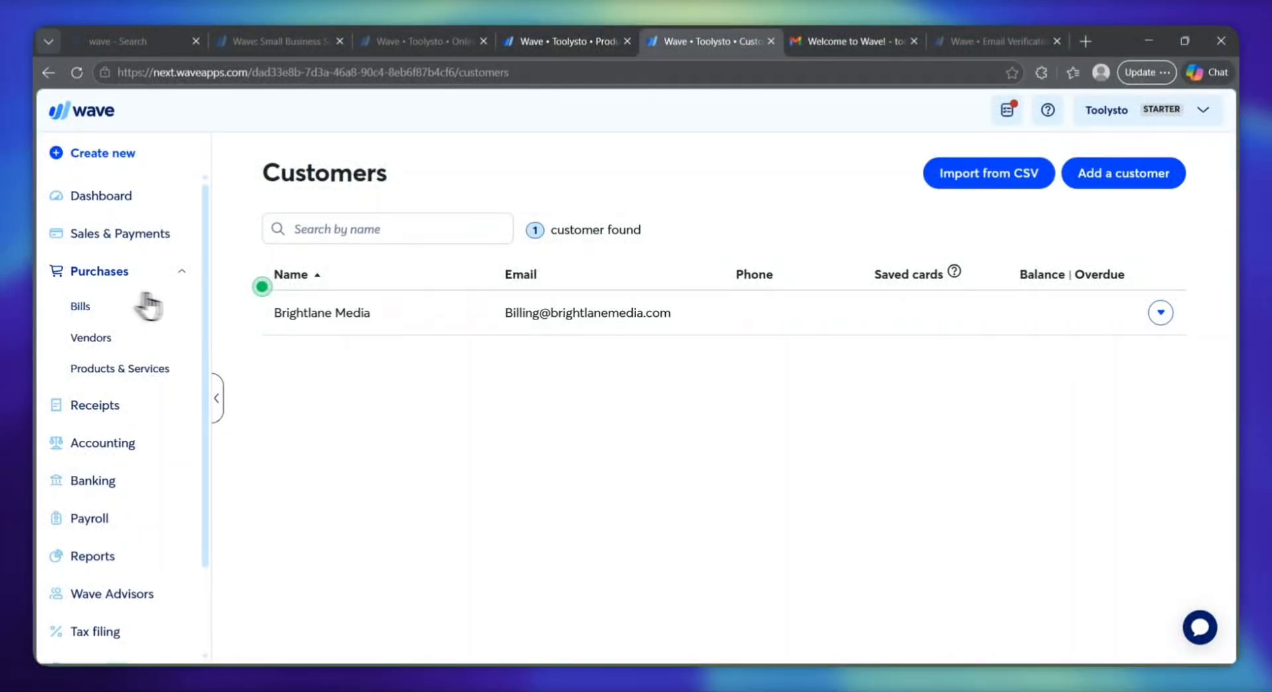
left_click(93, 345)
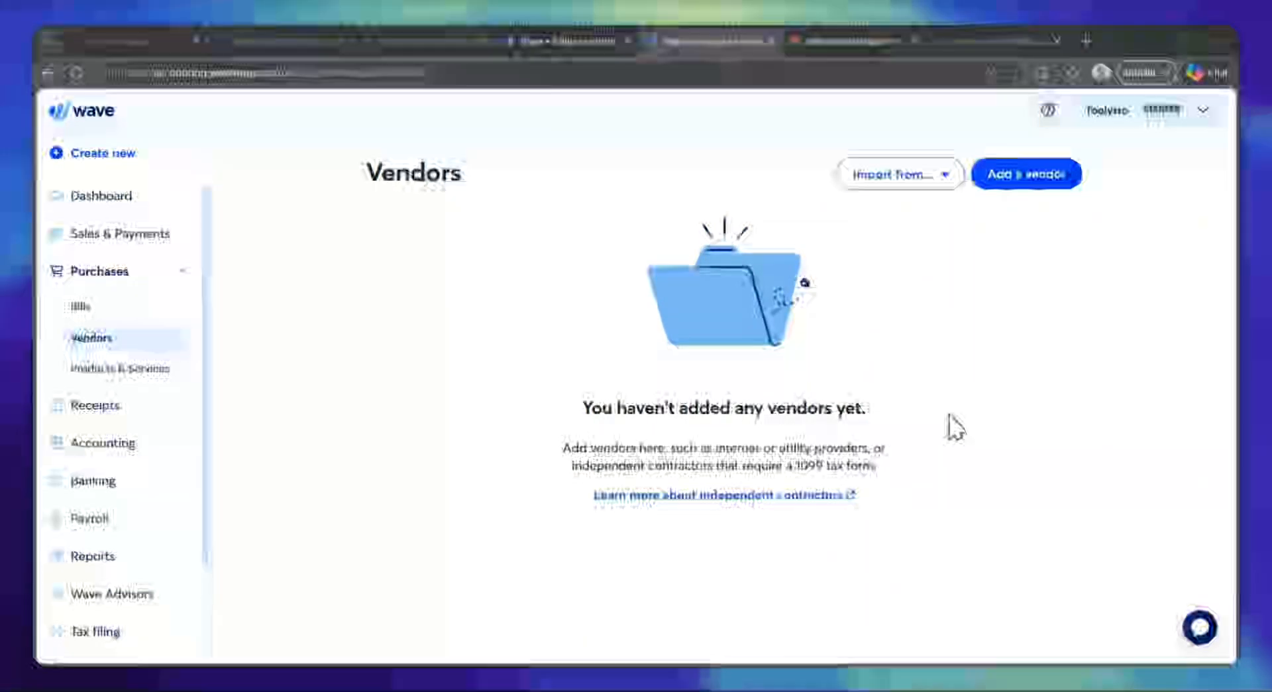
middle_click(1018, 180)
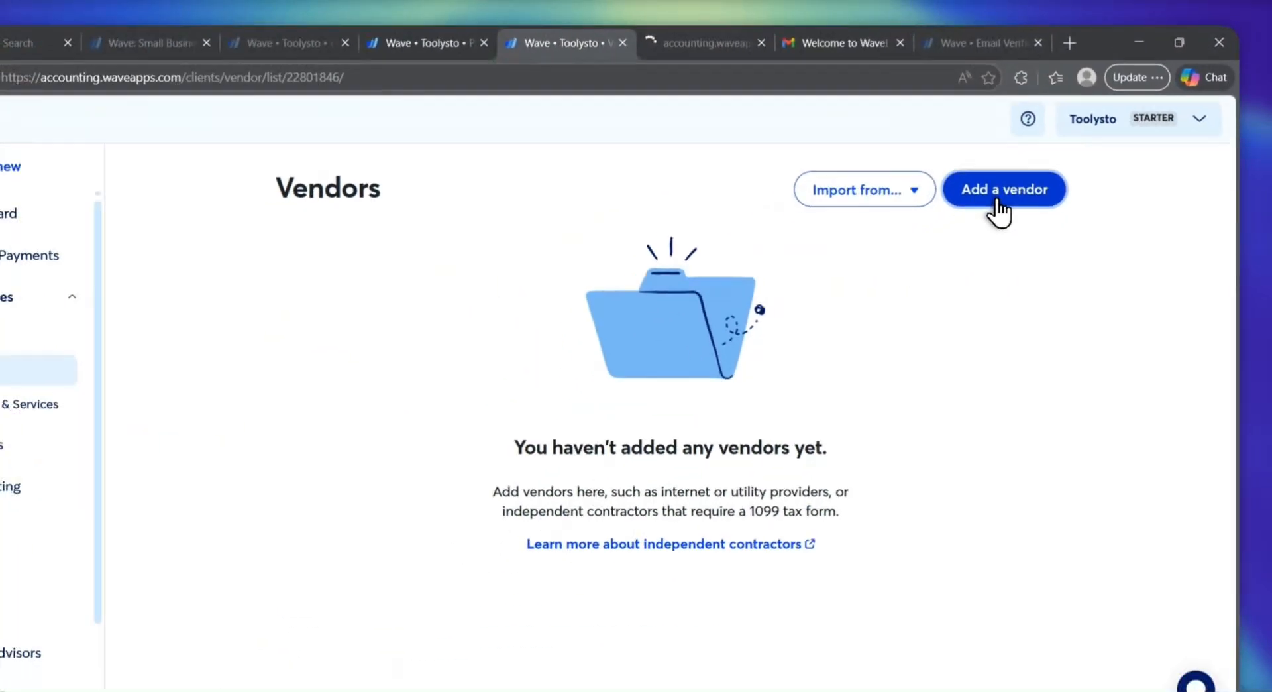
- Save the freelance video editor as a Regular vendor, then go to the Bills page
left_click(802, 332)
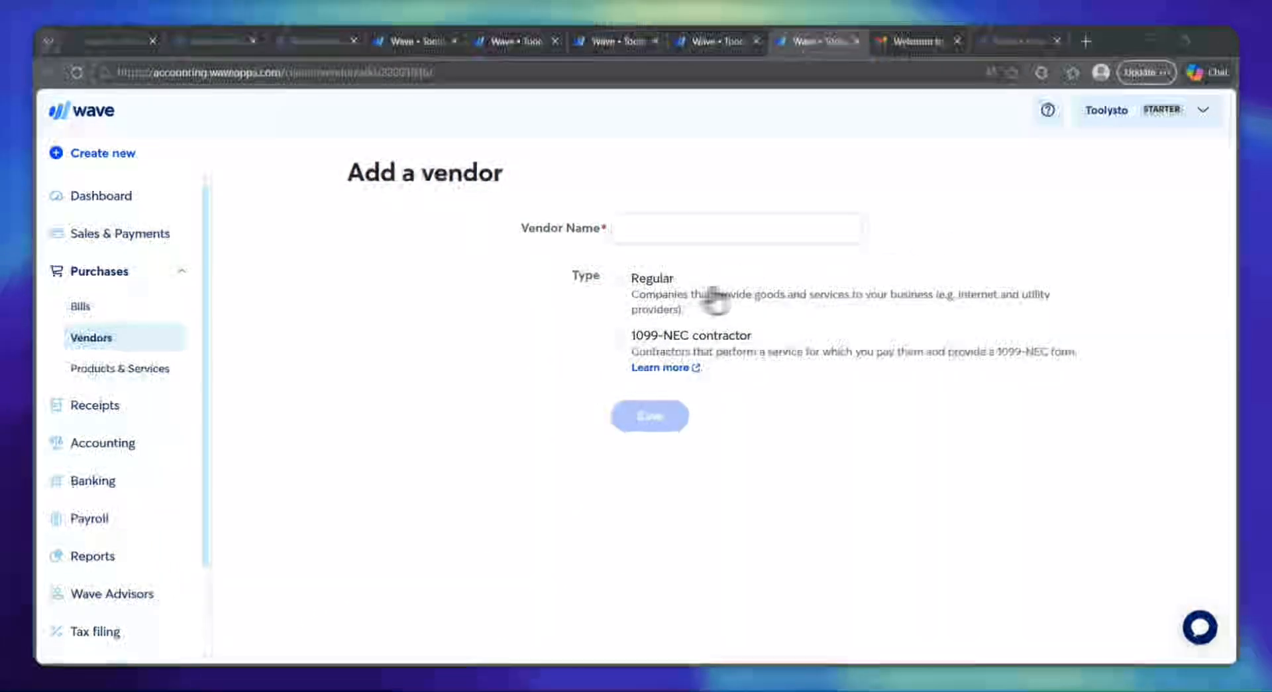
left_click(636, 344)
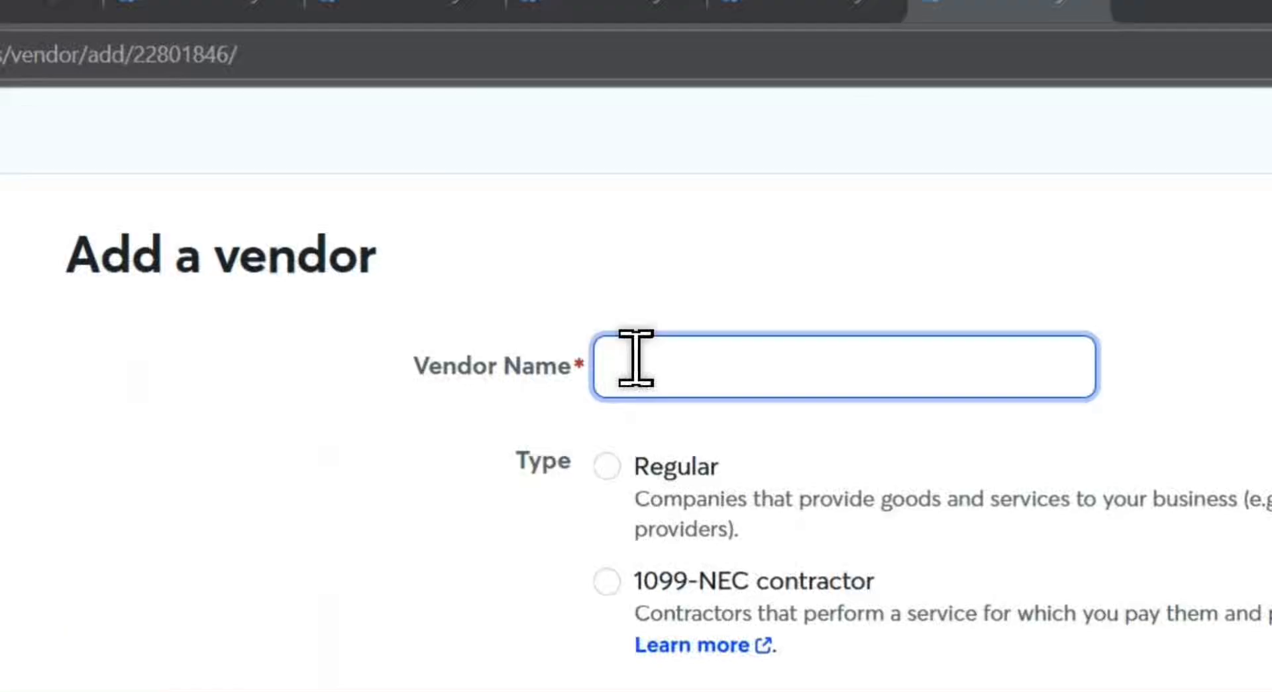
type("Alex - Freelance Video Editor")
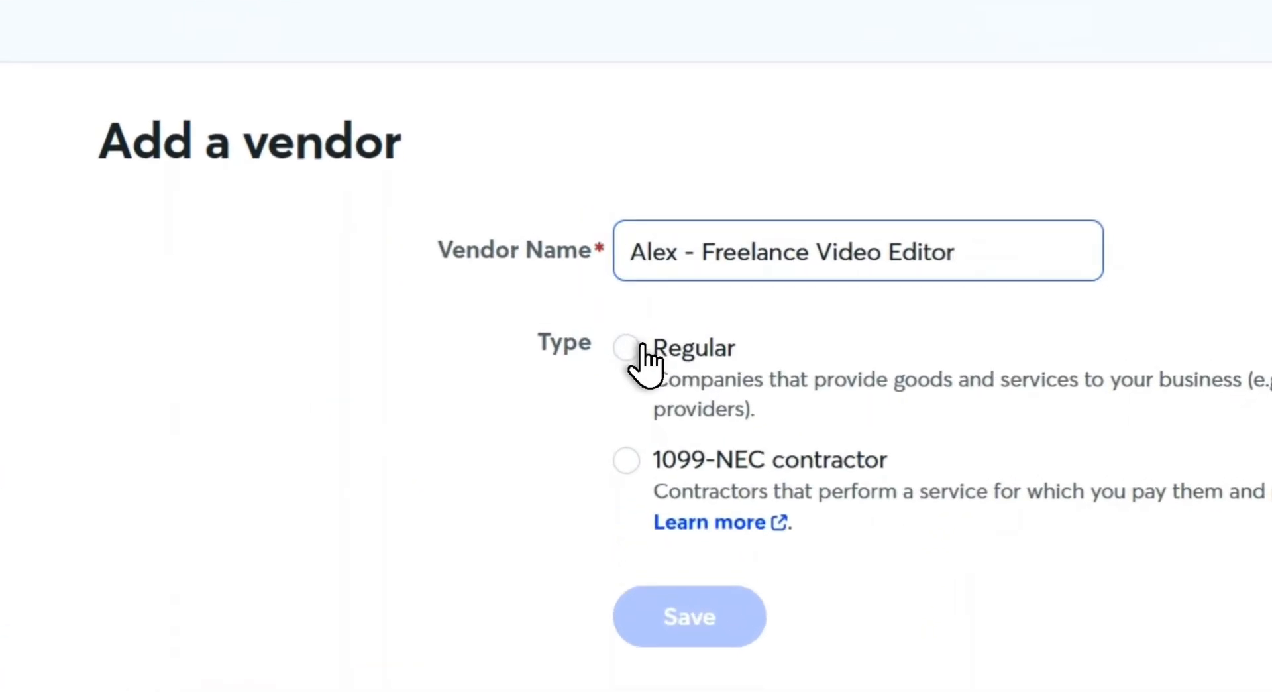
left_click(623, 281)
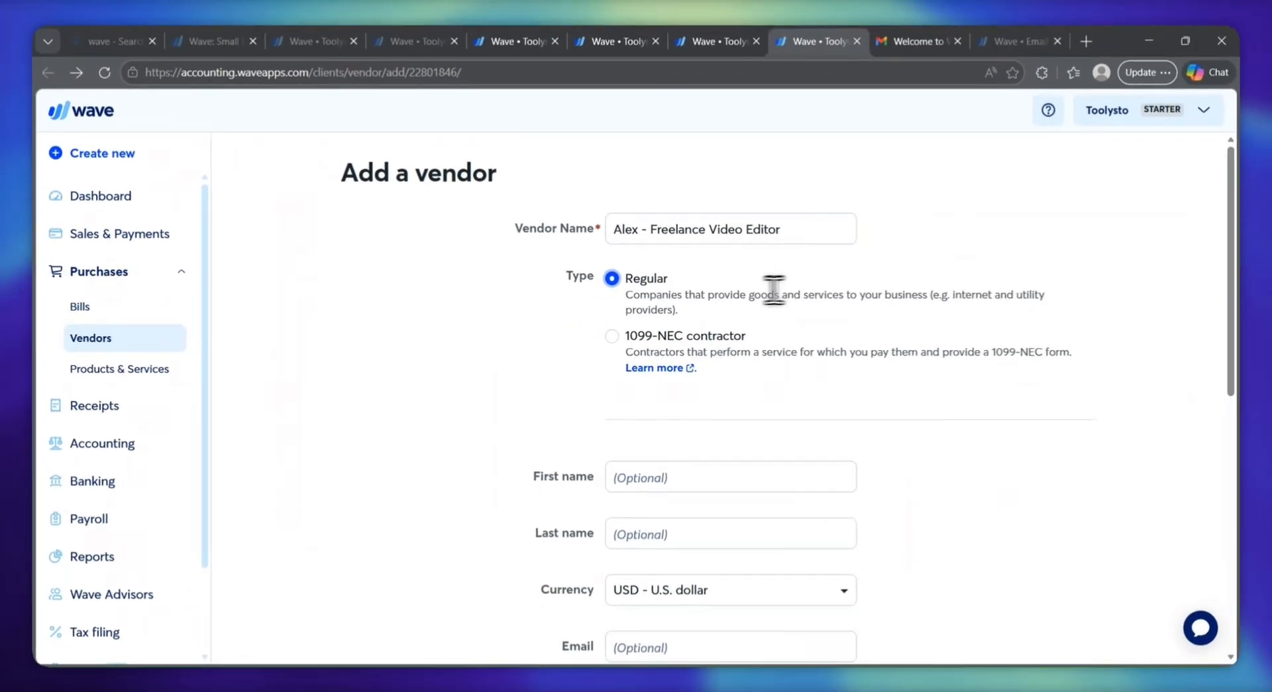
scroll(686, 494, "down", 5)
scroll(694, 482, "down", 3)
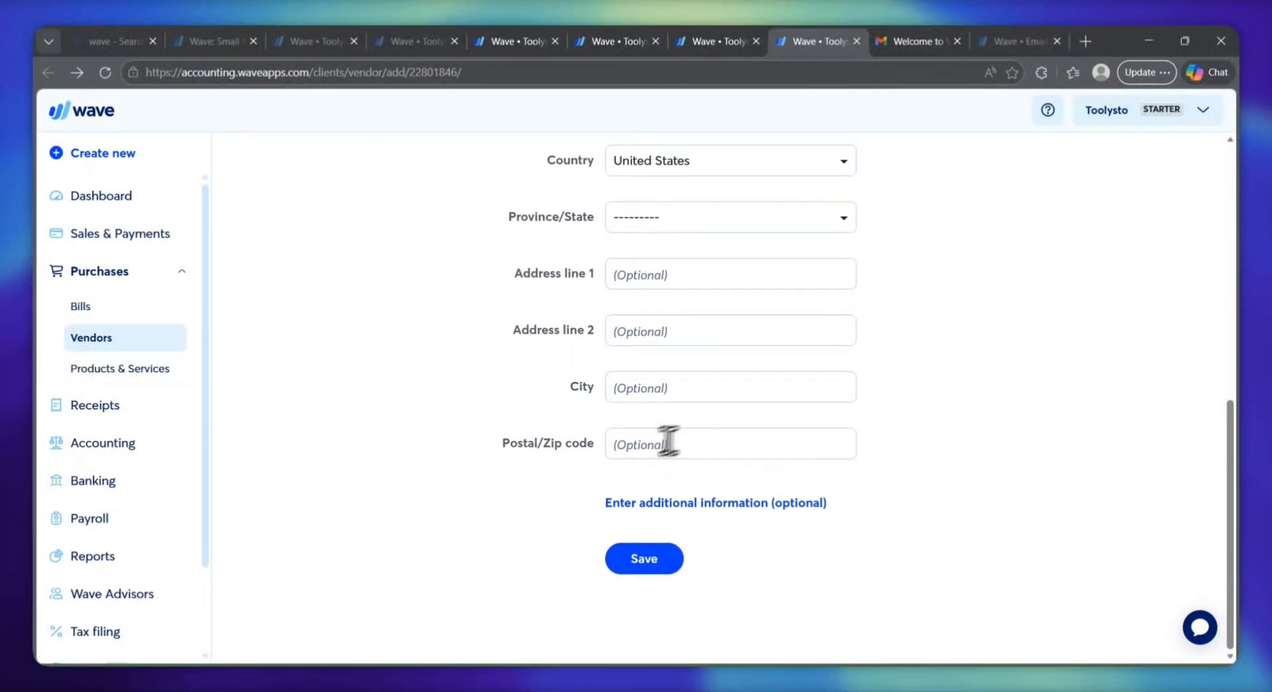
left_click(649, 558)
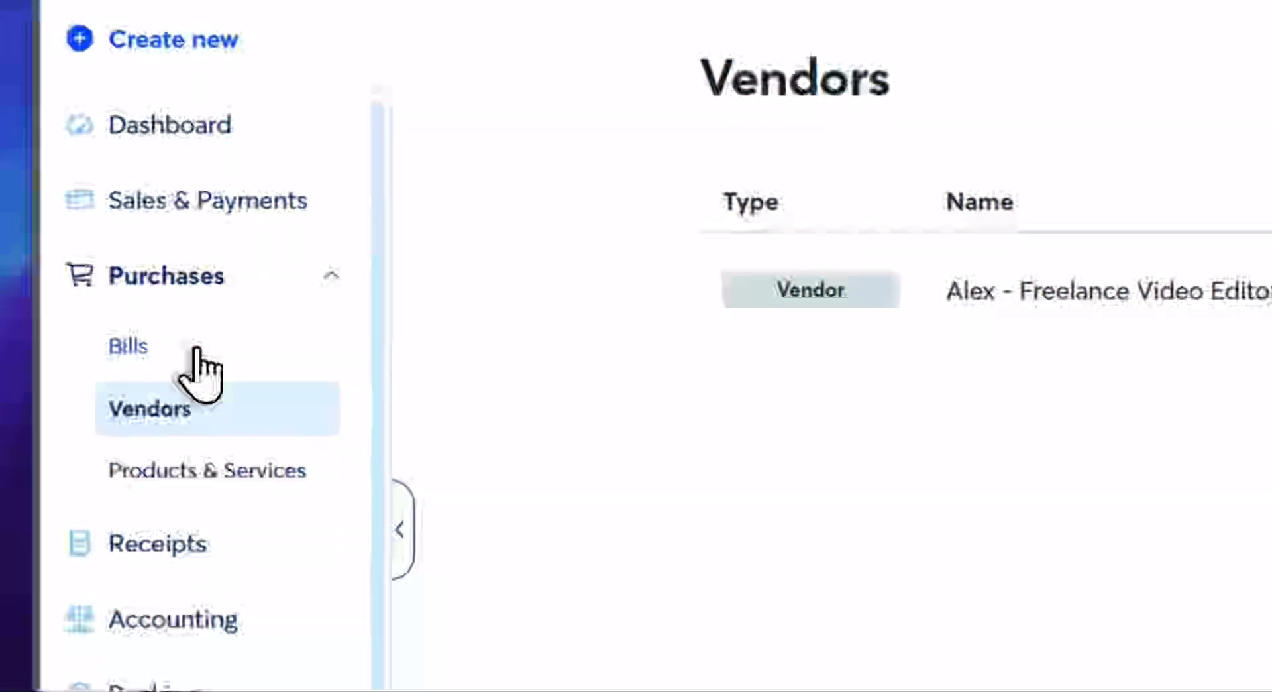
left_click(196, 350)
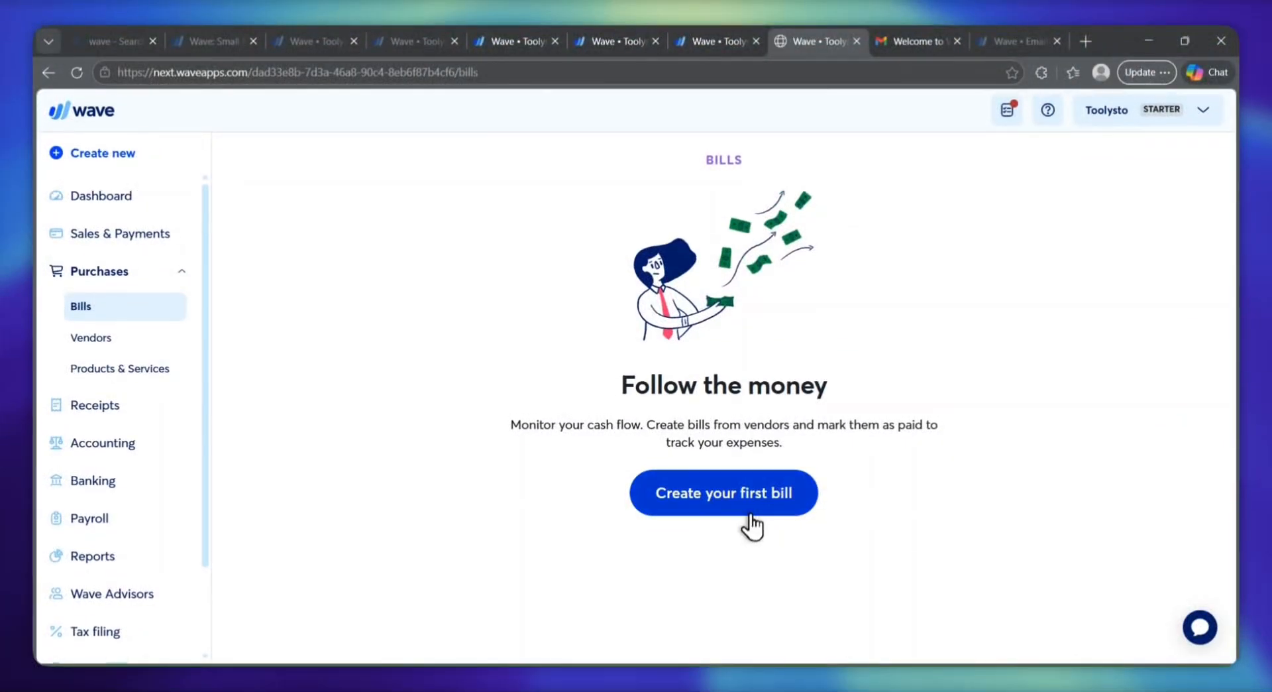
- Start a bill from the freelance video editor dated 15 April 2026, due April 18
left_click(704, 498)
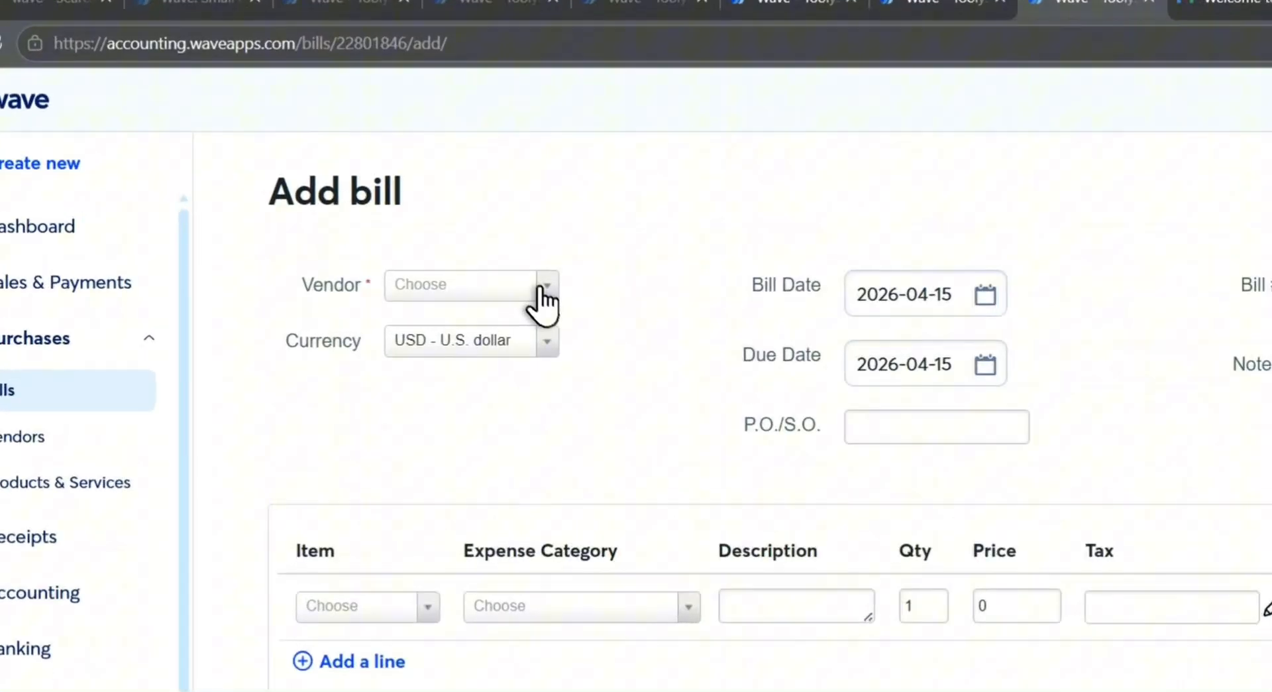
left_click(446, 237)
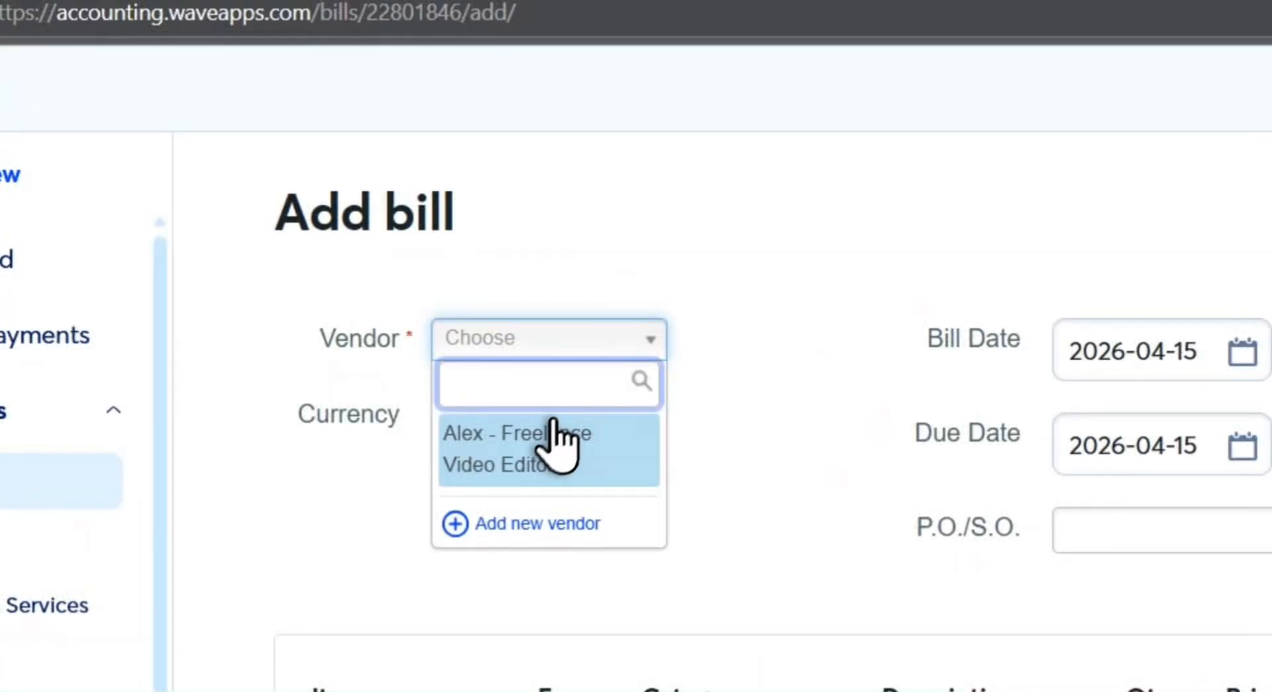
left_click(531, 450)
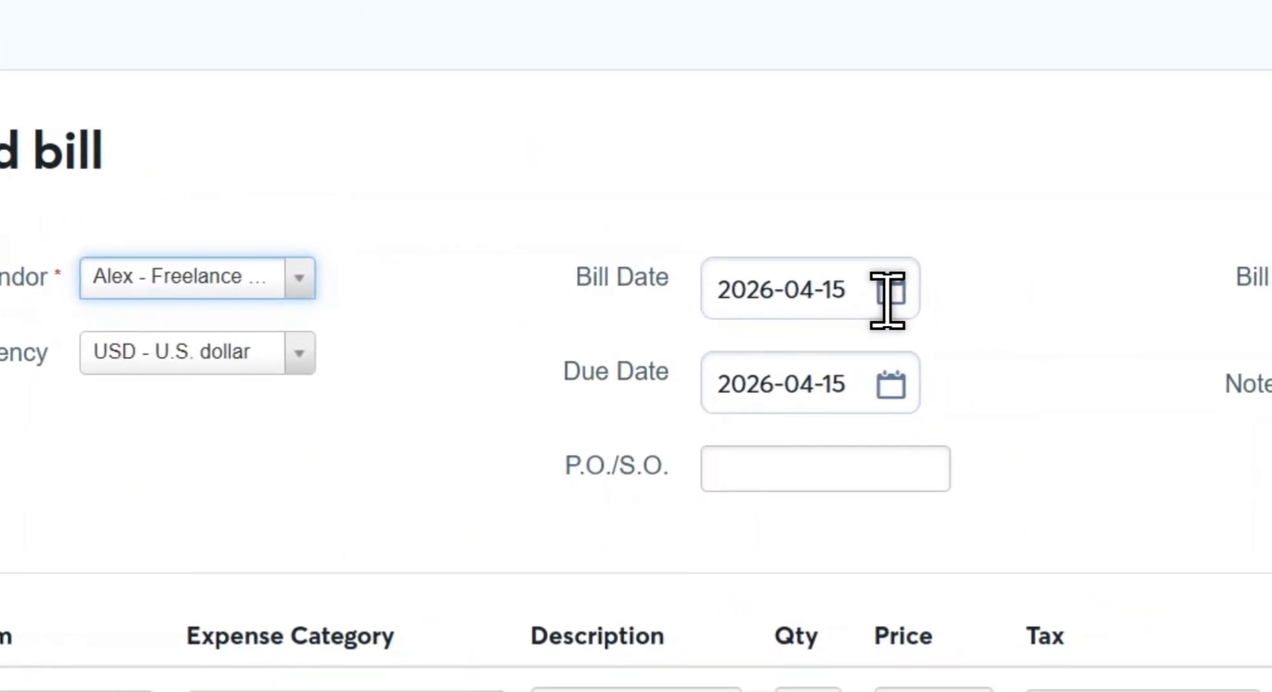
left_click(887, 300)
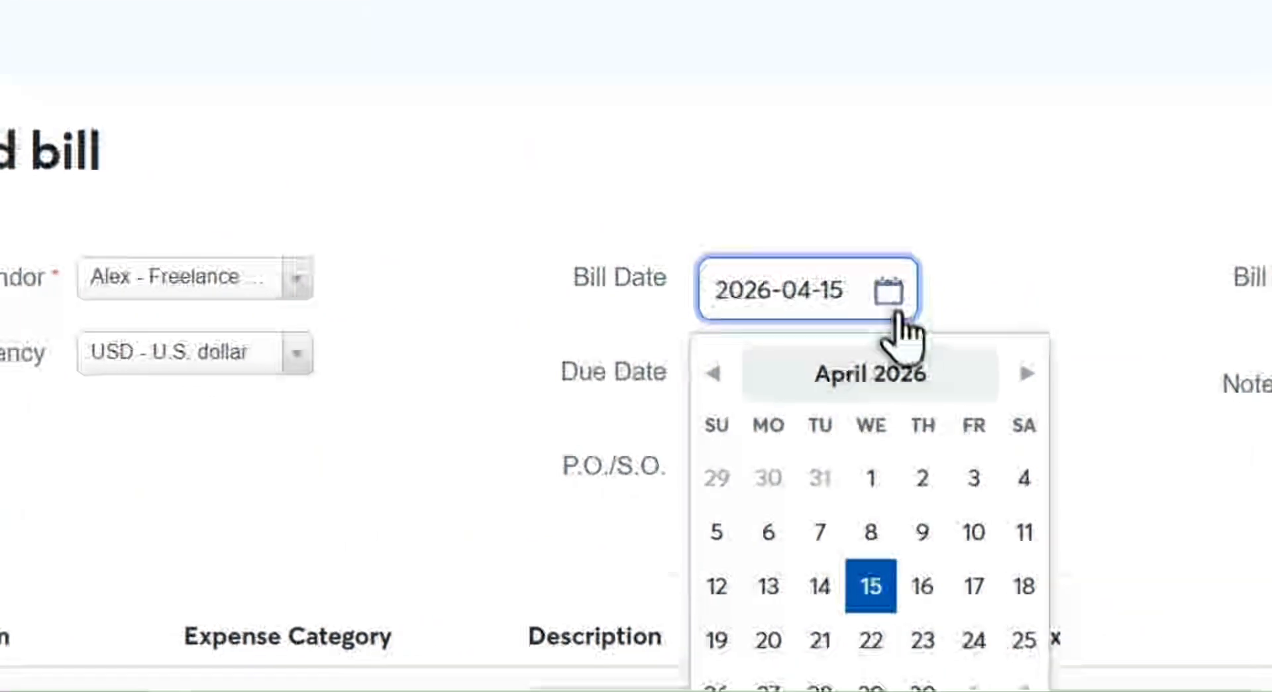
left_click(886, 587)
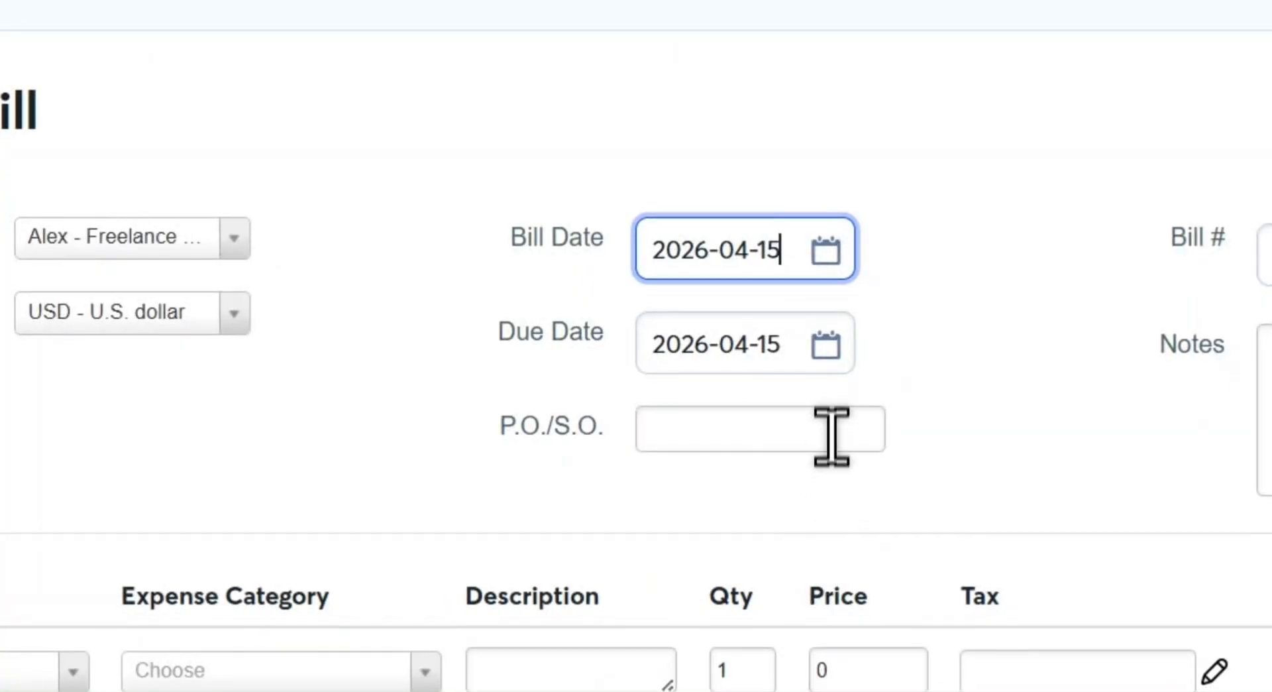
left_click(826, 355)
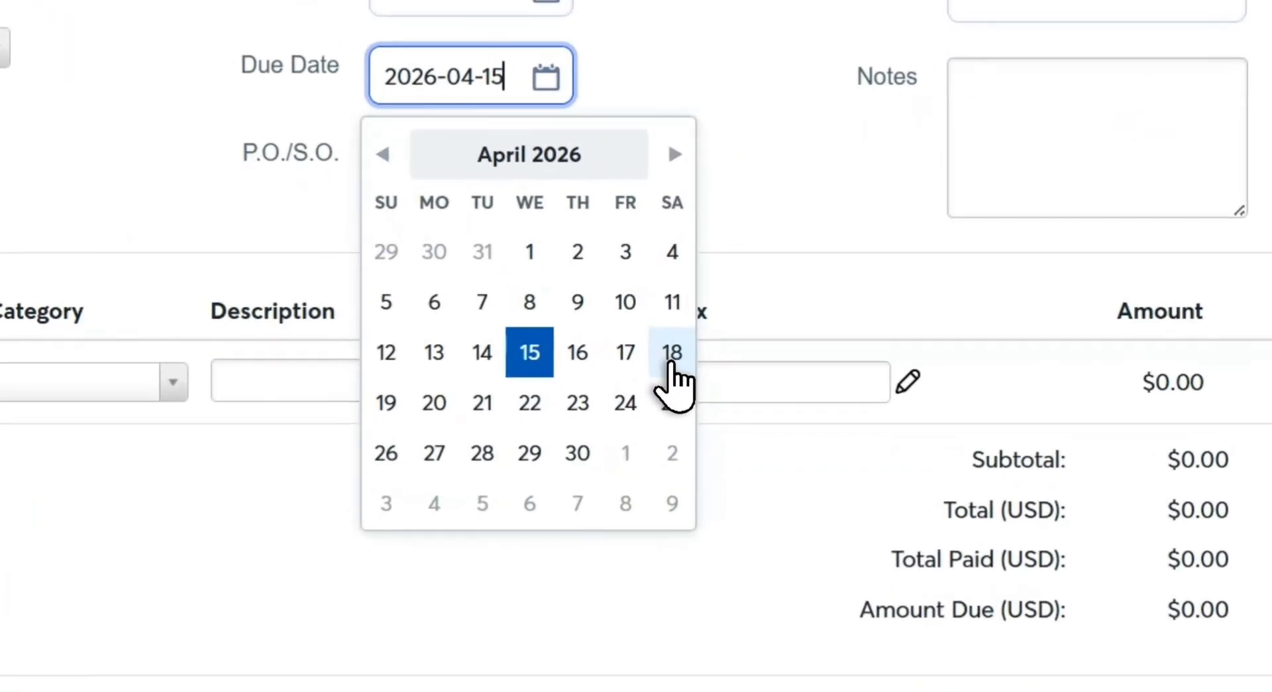
left_click(814, 438)
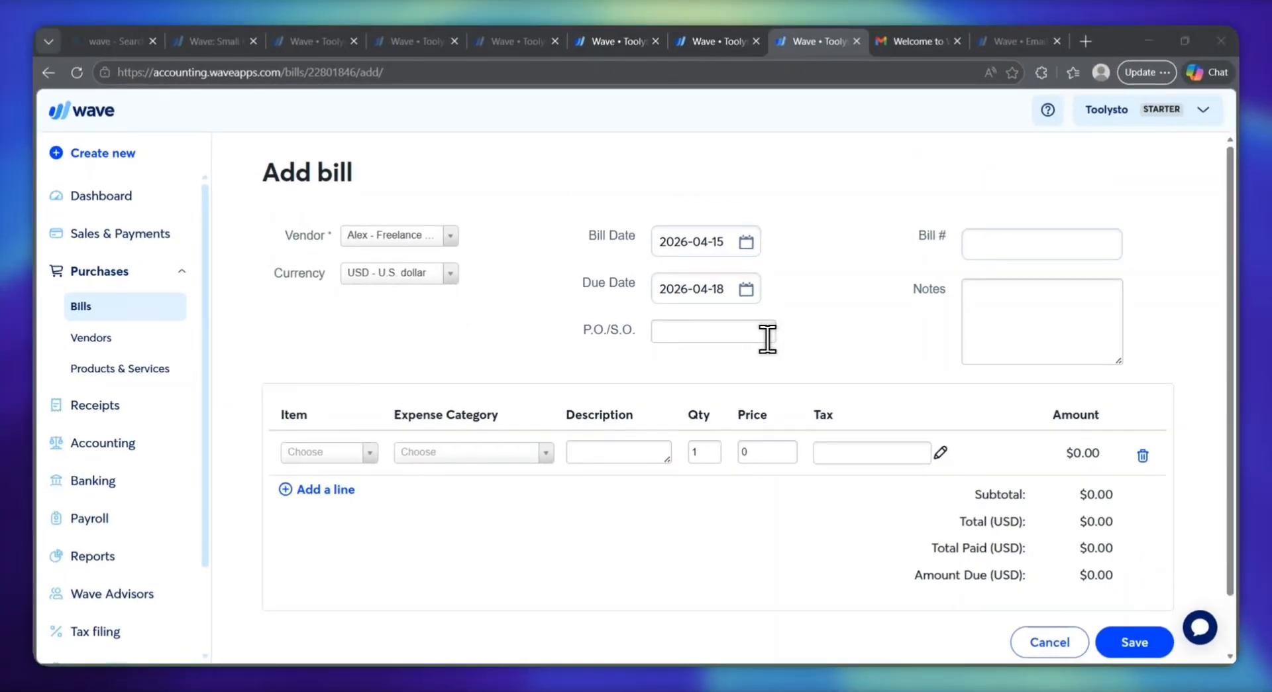
- Add a 'Video Editing Support' line under Subcontracted Services and save the $500 bill
left_click(330, 451)
type("Video Edit")
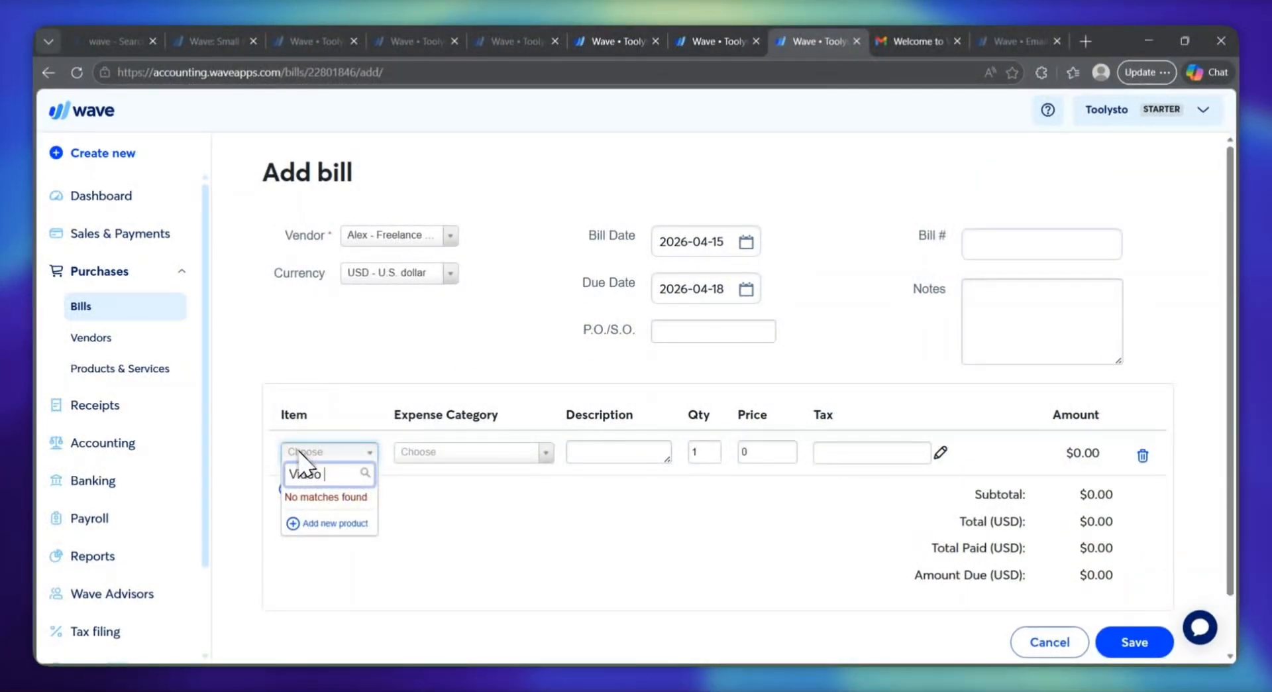
type("ing Support")
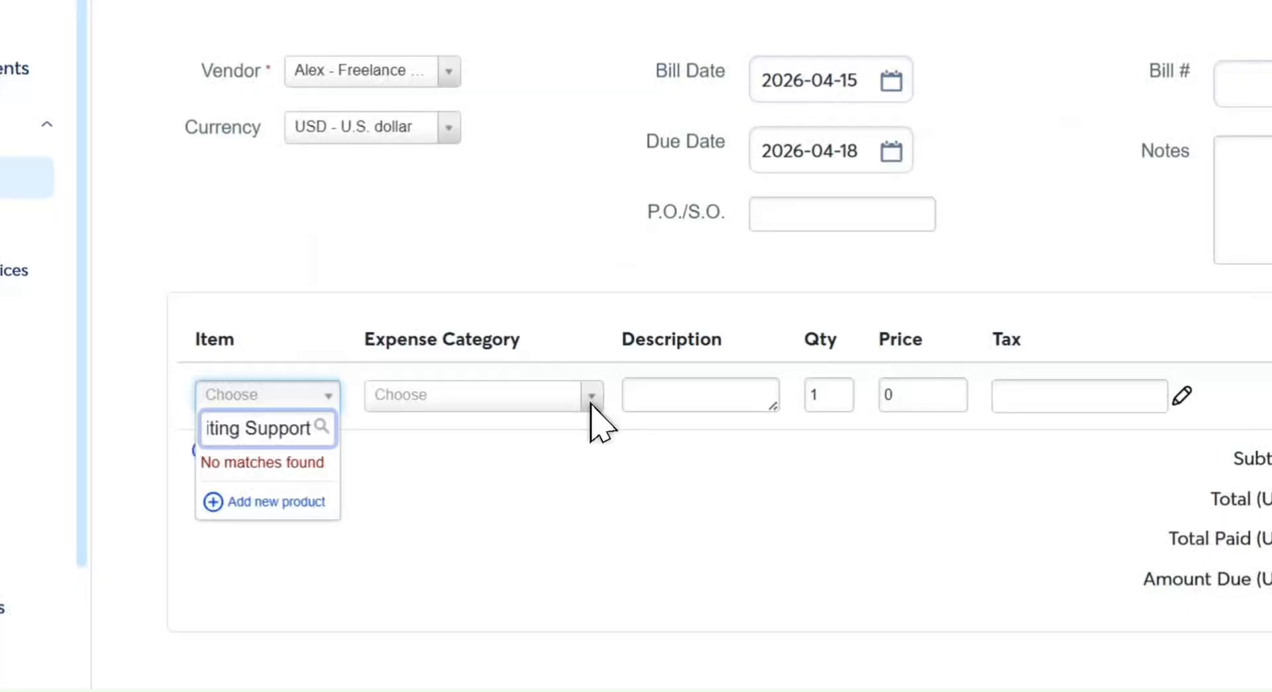
left_click(548, 457)
left_click(639, 344)
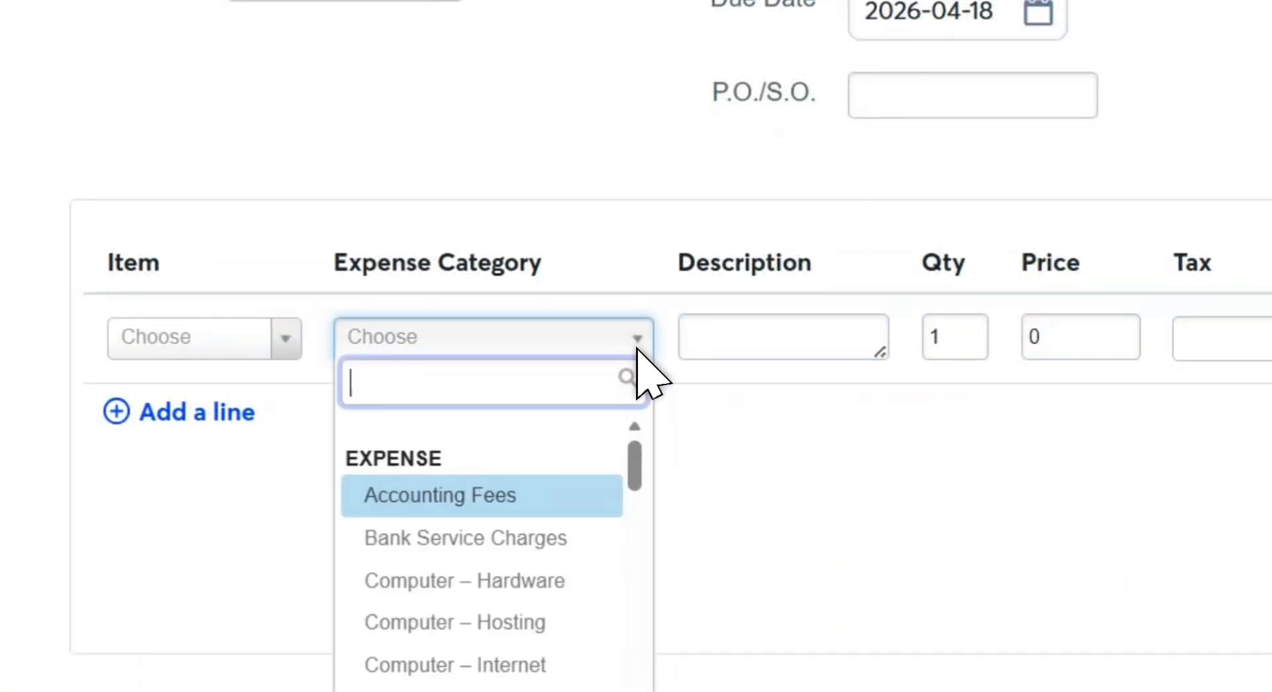
scroll(438, 637, "down", 5)
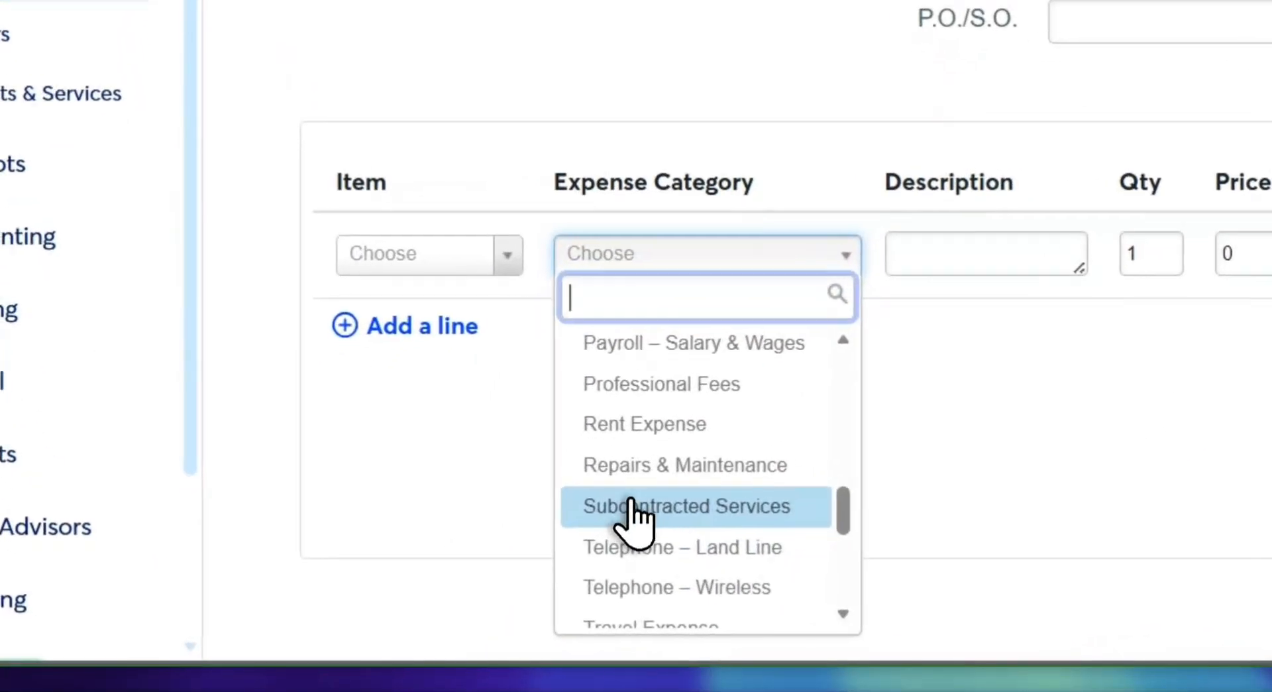
left_click(412, 605)
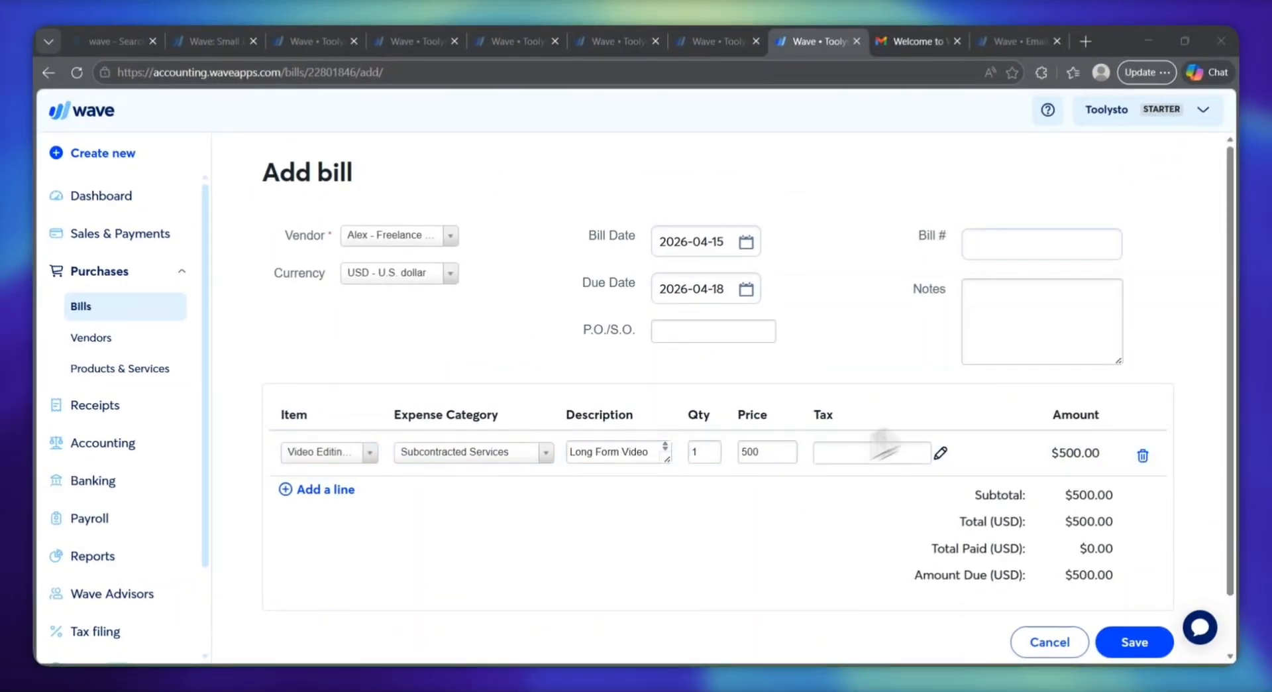
scroll(1068, 577, "down", 3)
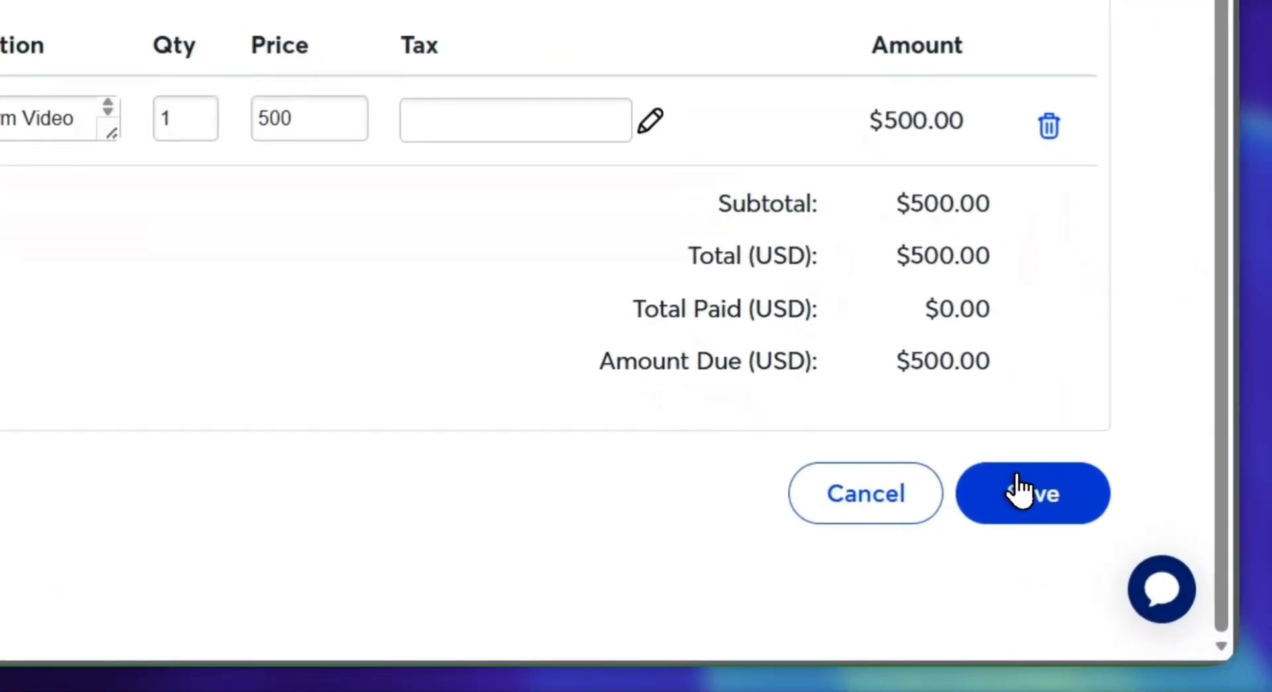
left_click(1020, 490)
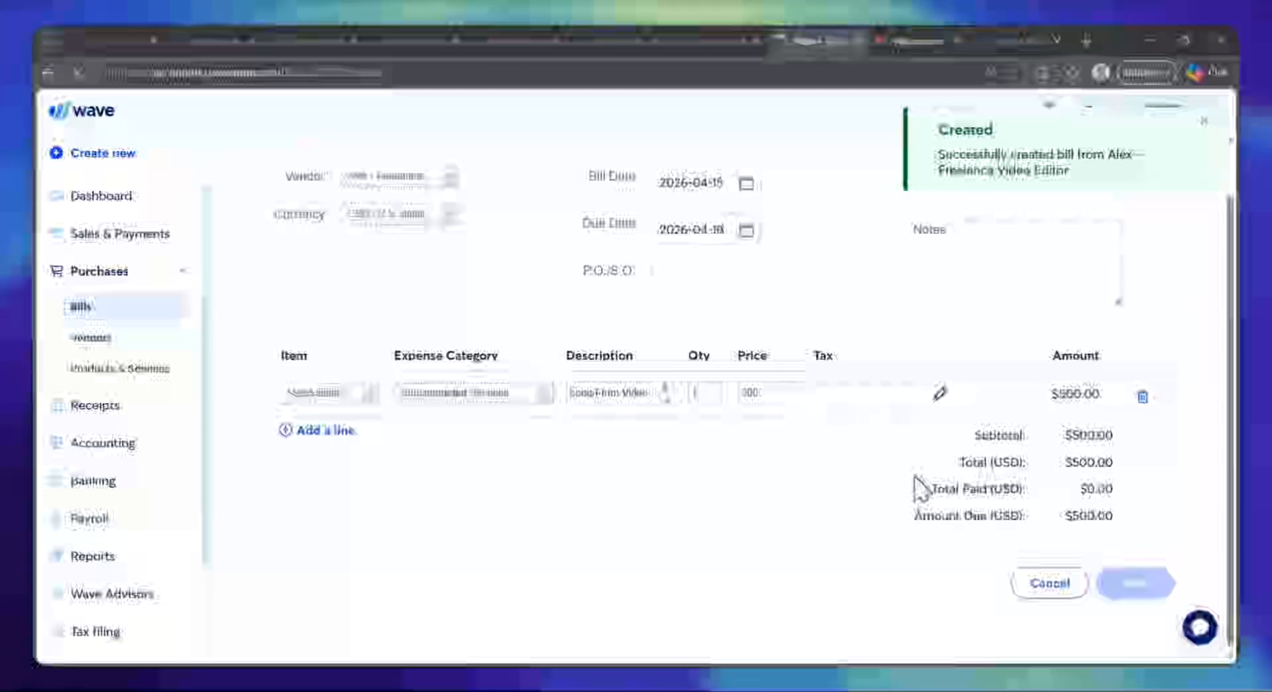
scroll(914, 477, "up", 2)
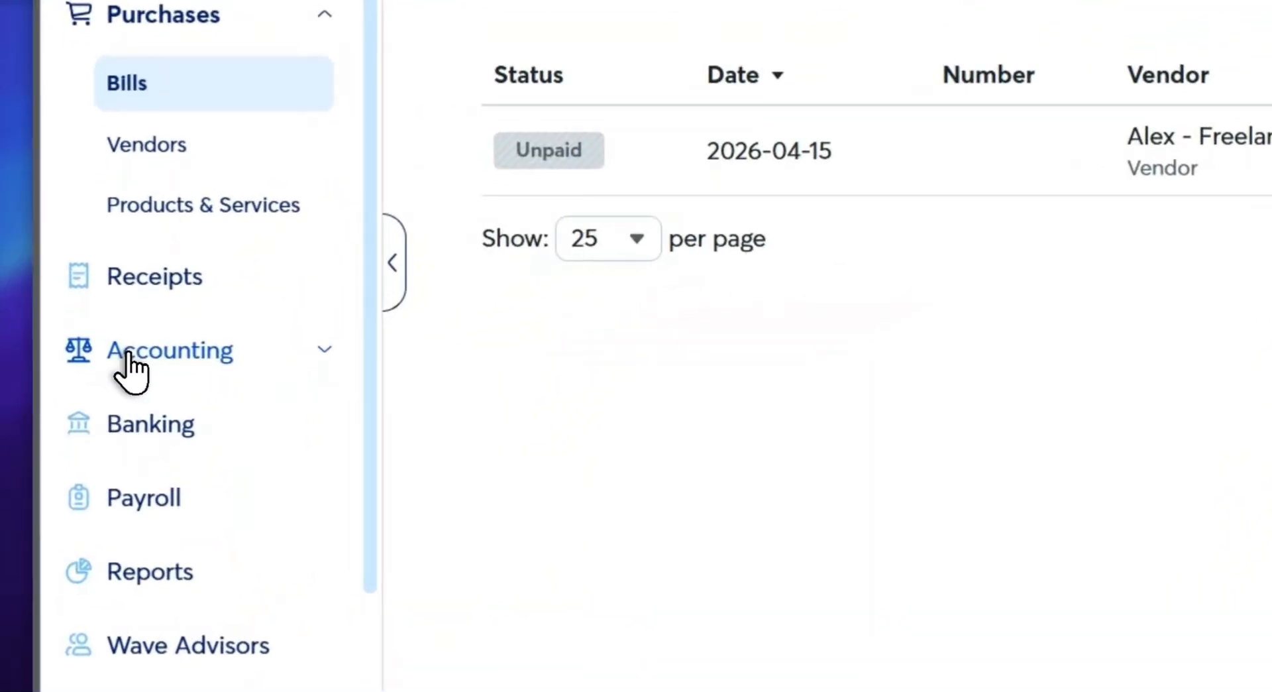
- Open Accounting > Transactions and review the import, CSV upload and manual-entry options
left_click(81, 448)
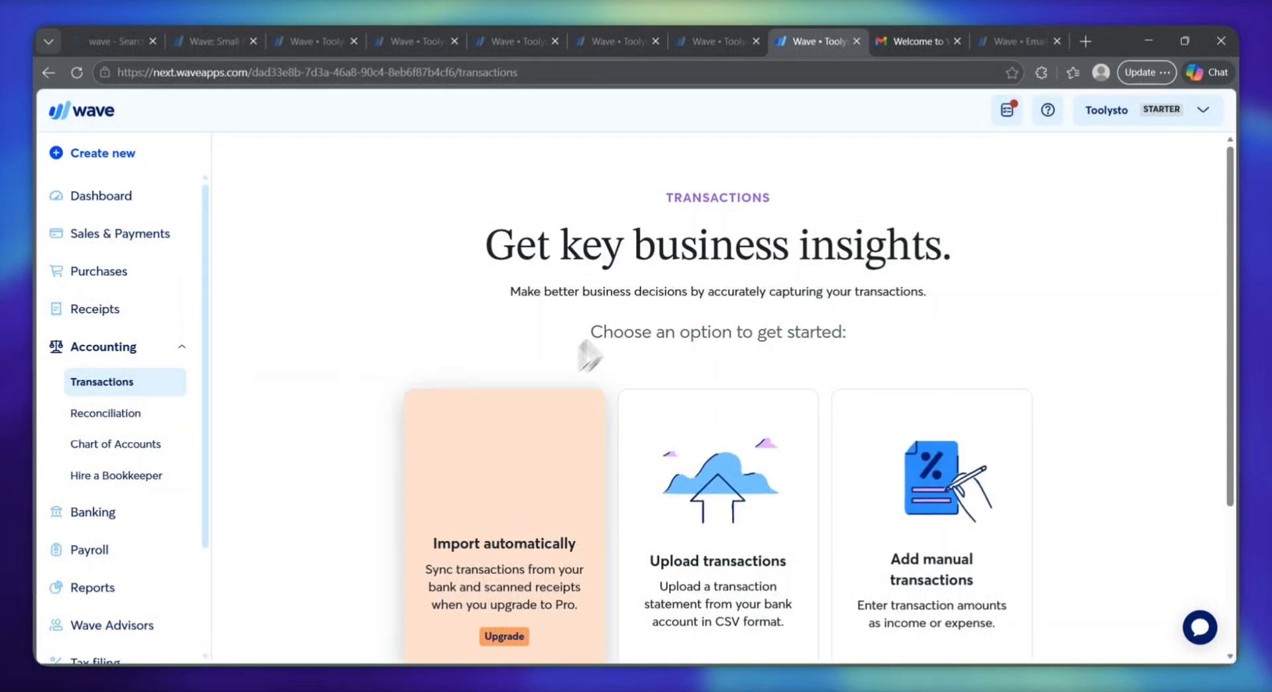
scroll(538, 451, "down", 2)
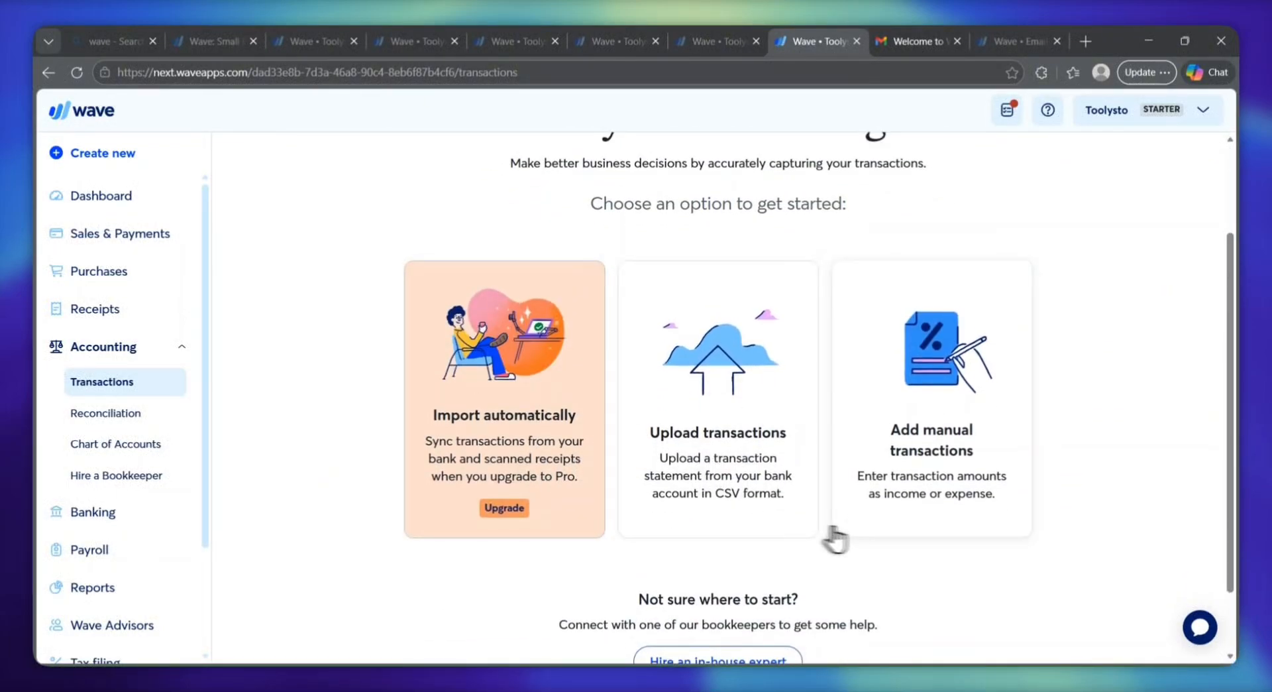
scroll(794, 530, "down", 1)
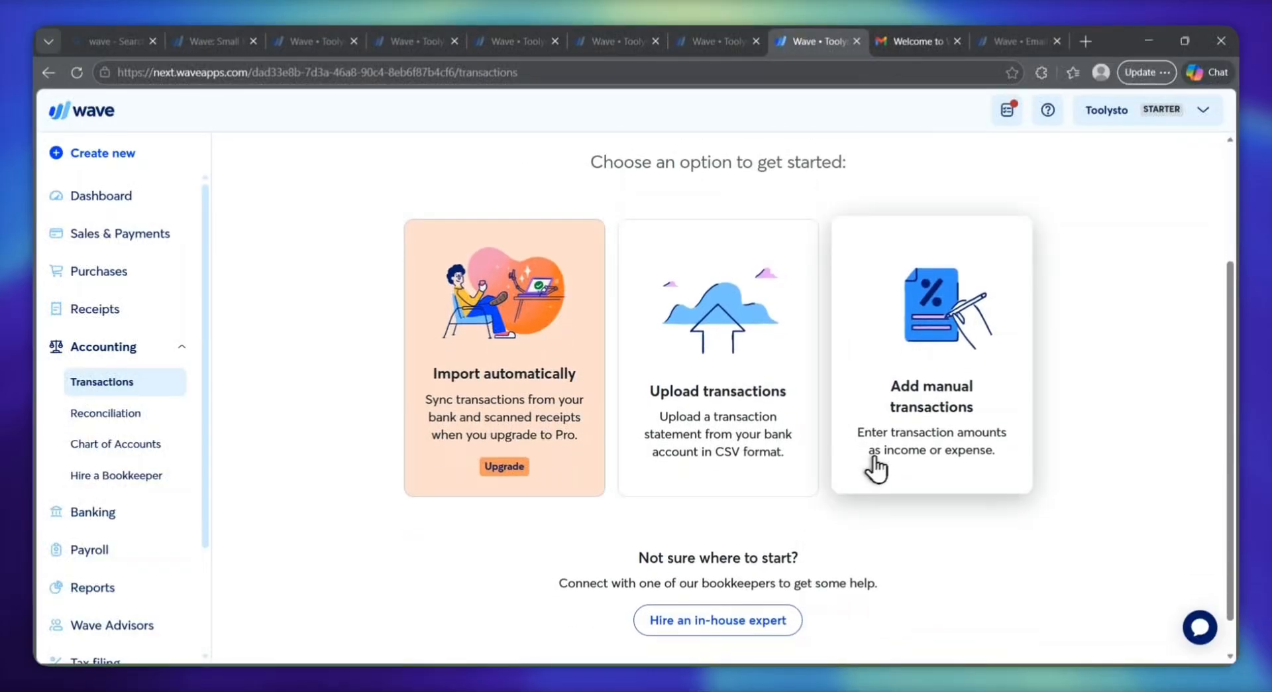
scroll(888, 487, "up", 1)
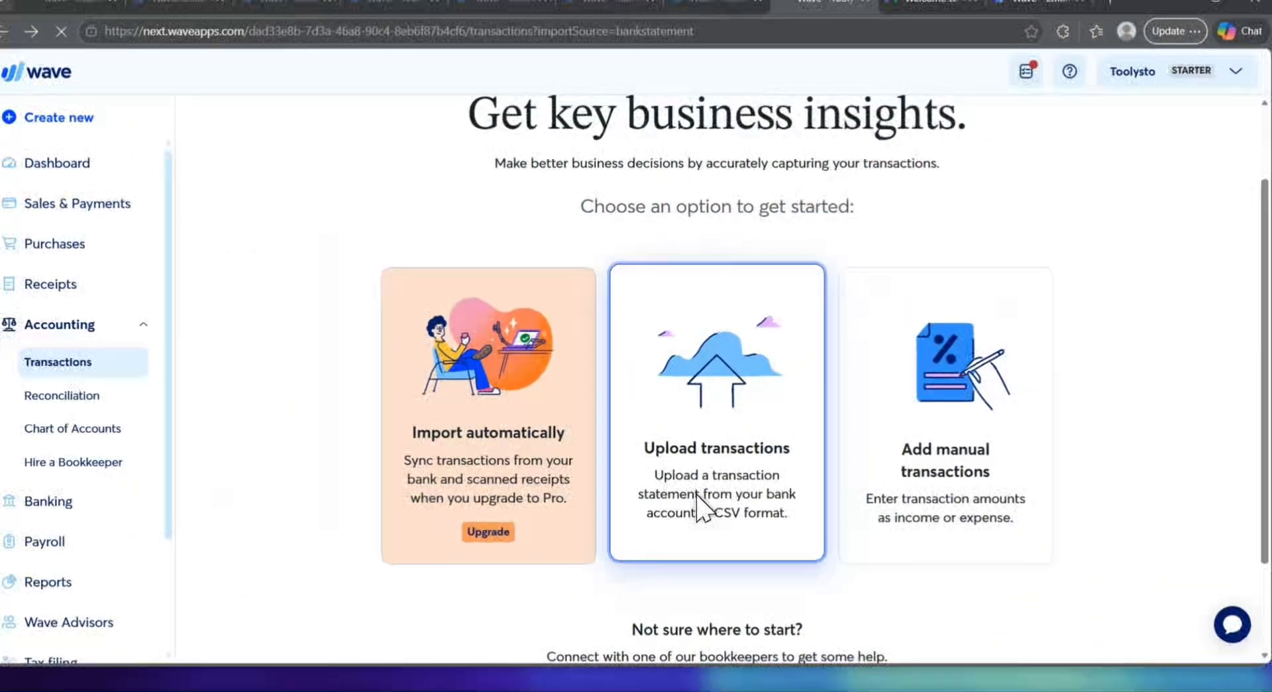
- Upload the bank statement CSV into Cash on Hand and confirm the date column
left_click(663, 341)
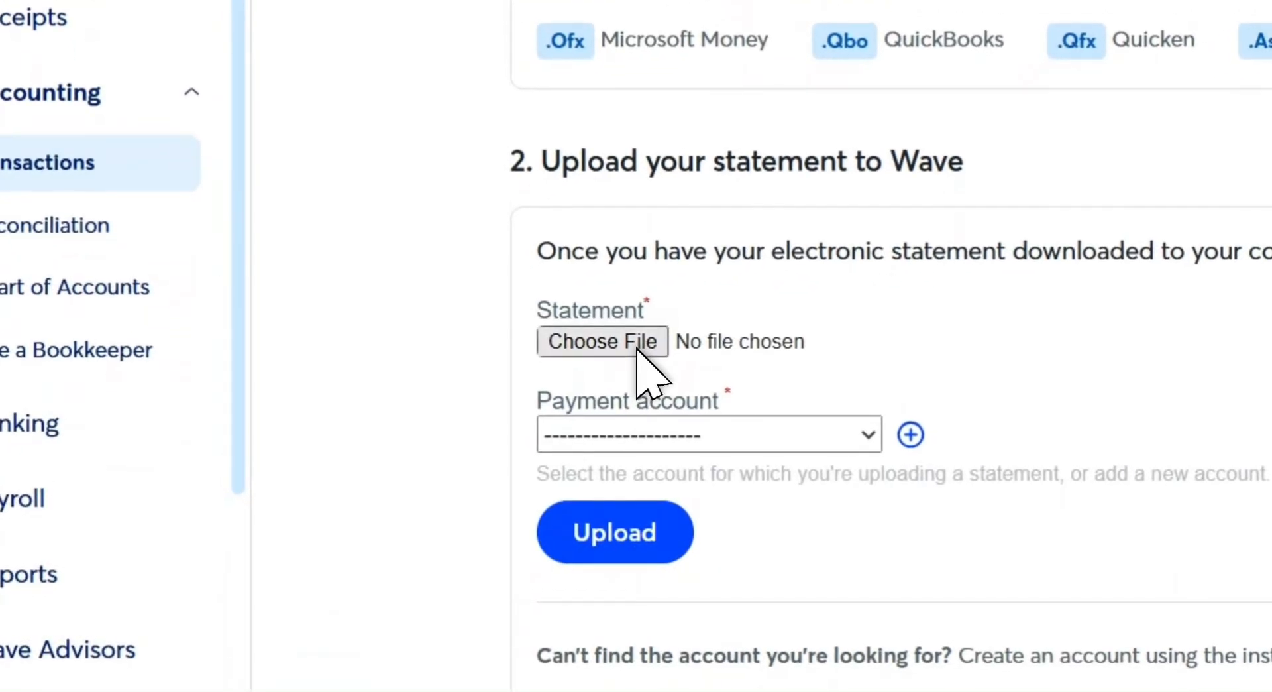
left_click(641, 361)
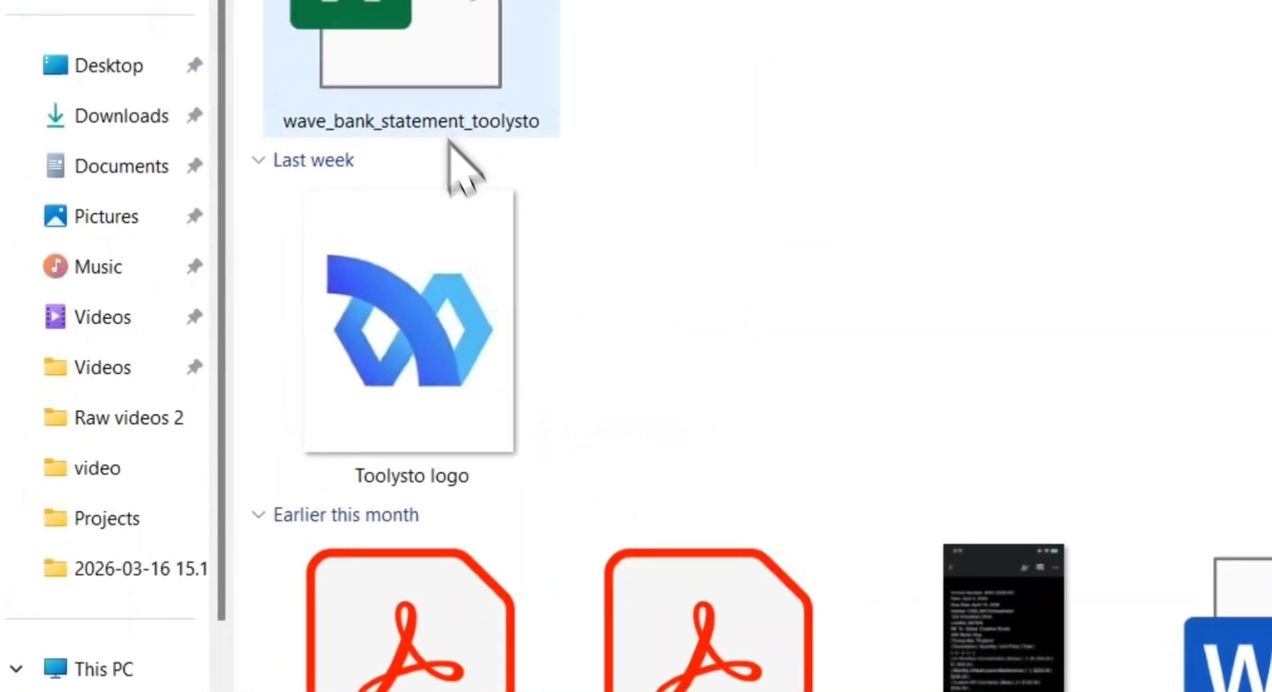
left_click(486, 172)
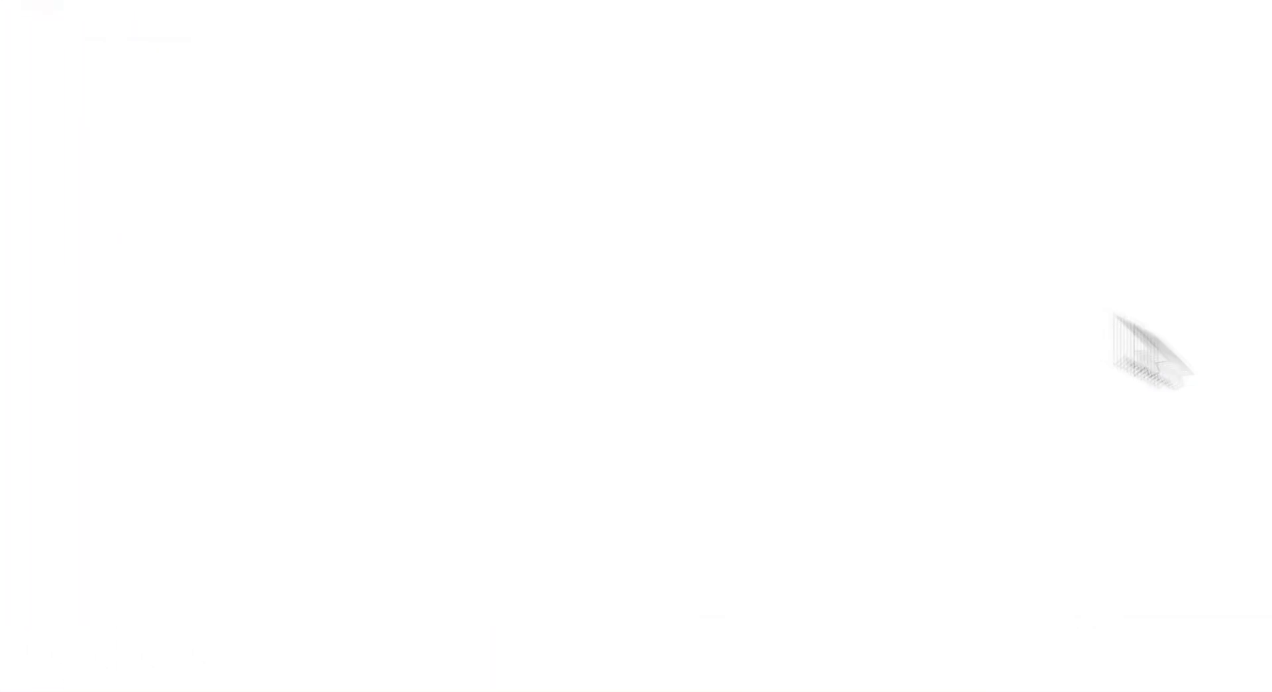
left_click(1034, 665)
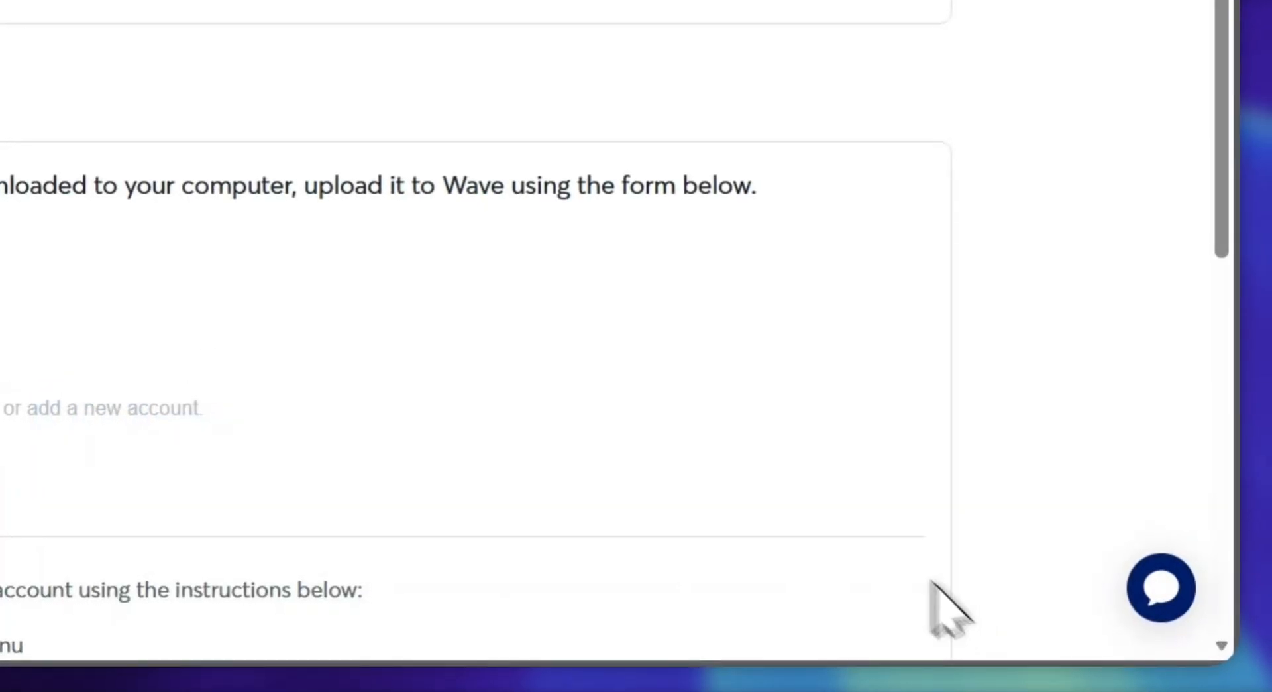
left_click(8, 398)
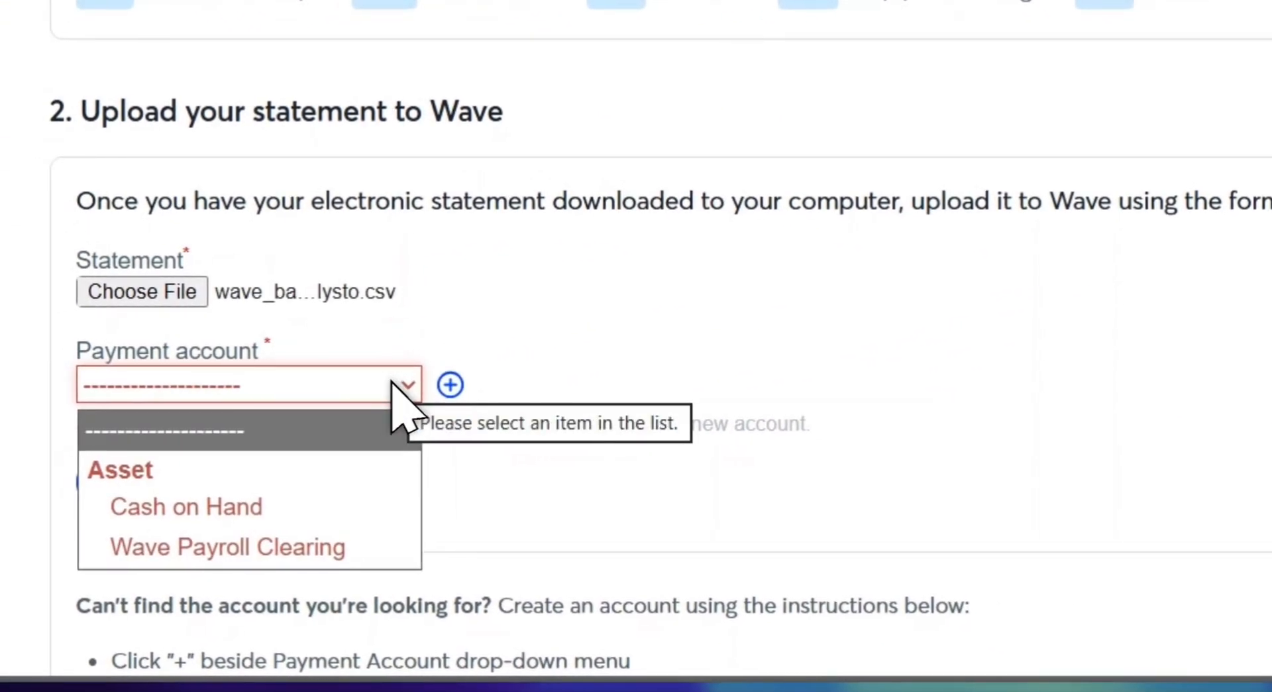
left_click(361, 494)
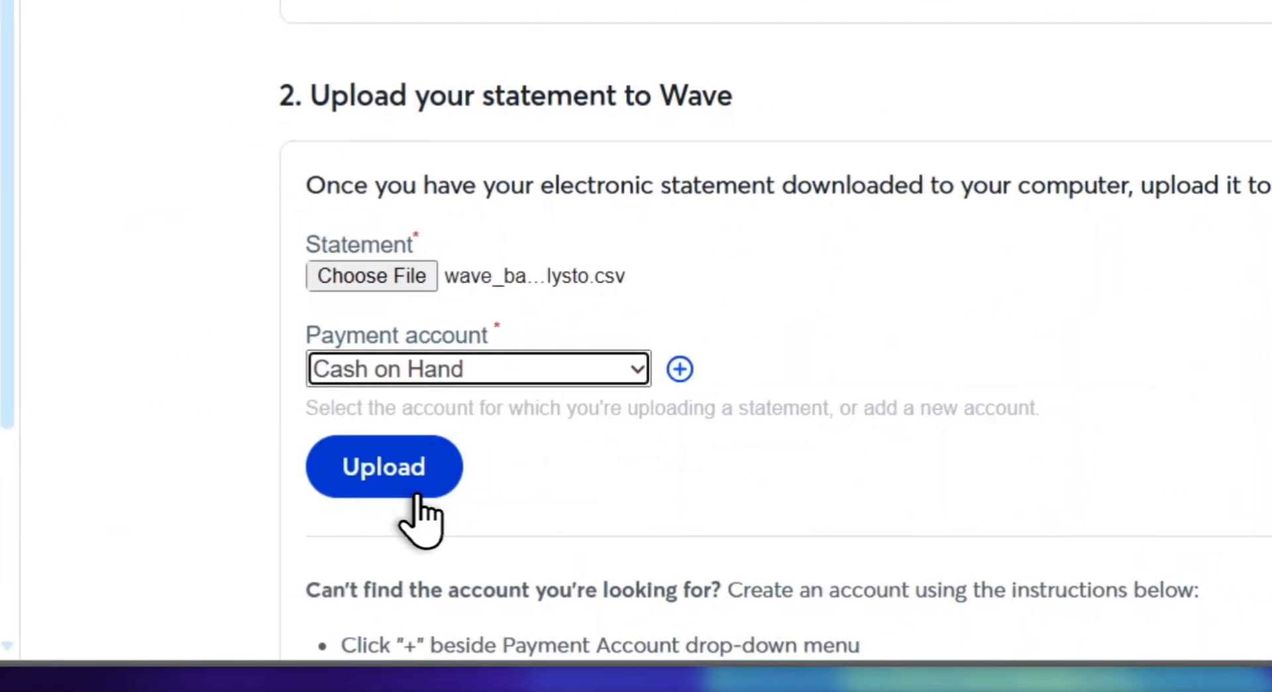
left_click(417, 472)
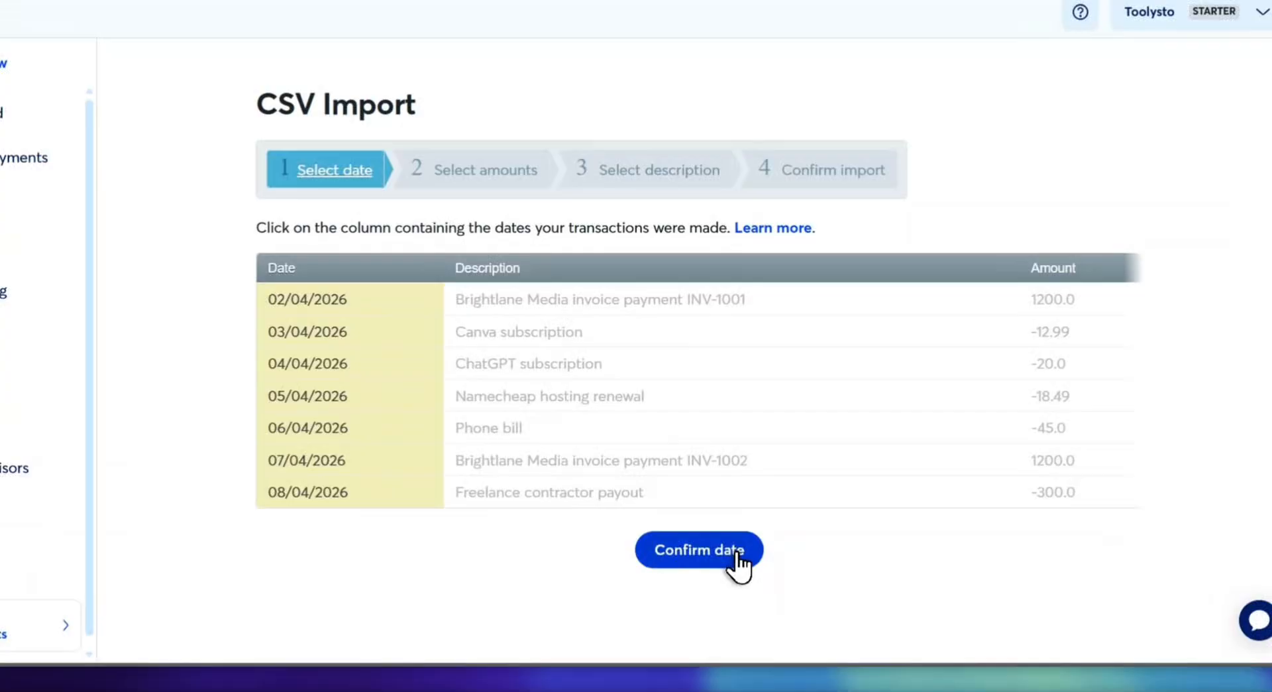
left_click(753, 569)
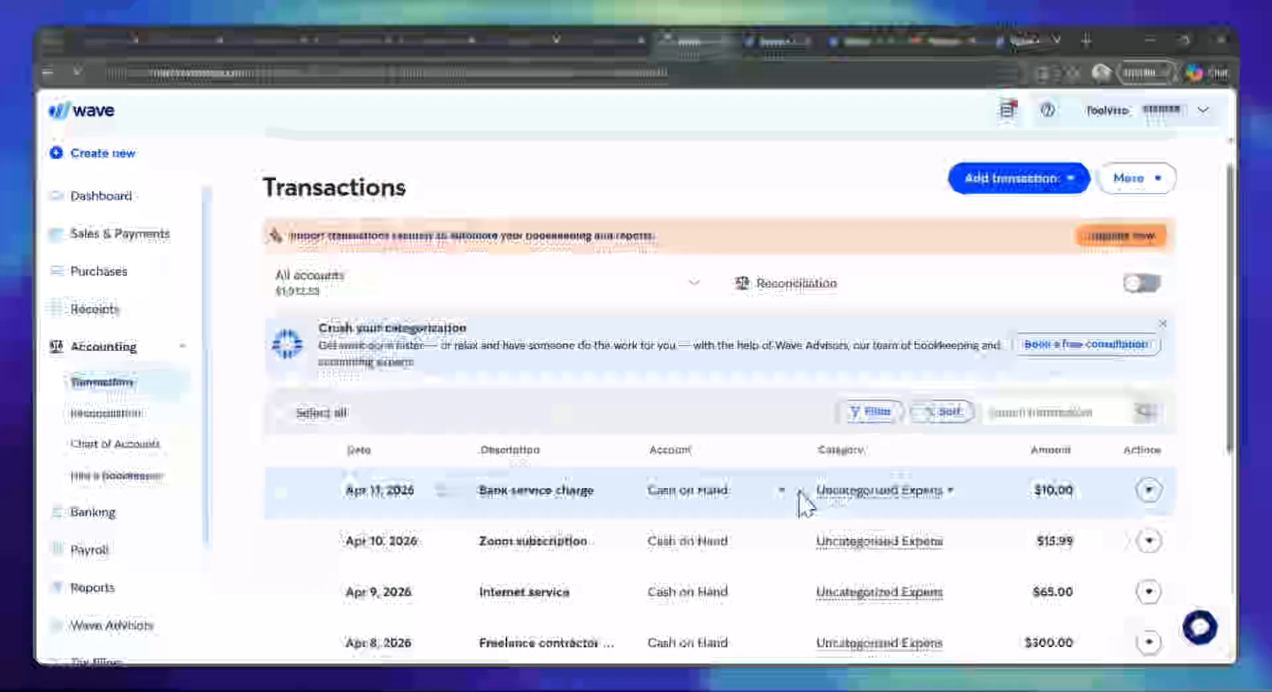
- Match the Apr 7 Brightlane Media $1,200.00 deposit to Invoice #1
scroll(800, 491, "down", 1)
scroll(799, 491, "down", 1)
scroll(800, 506, "down", 3)
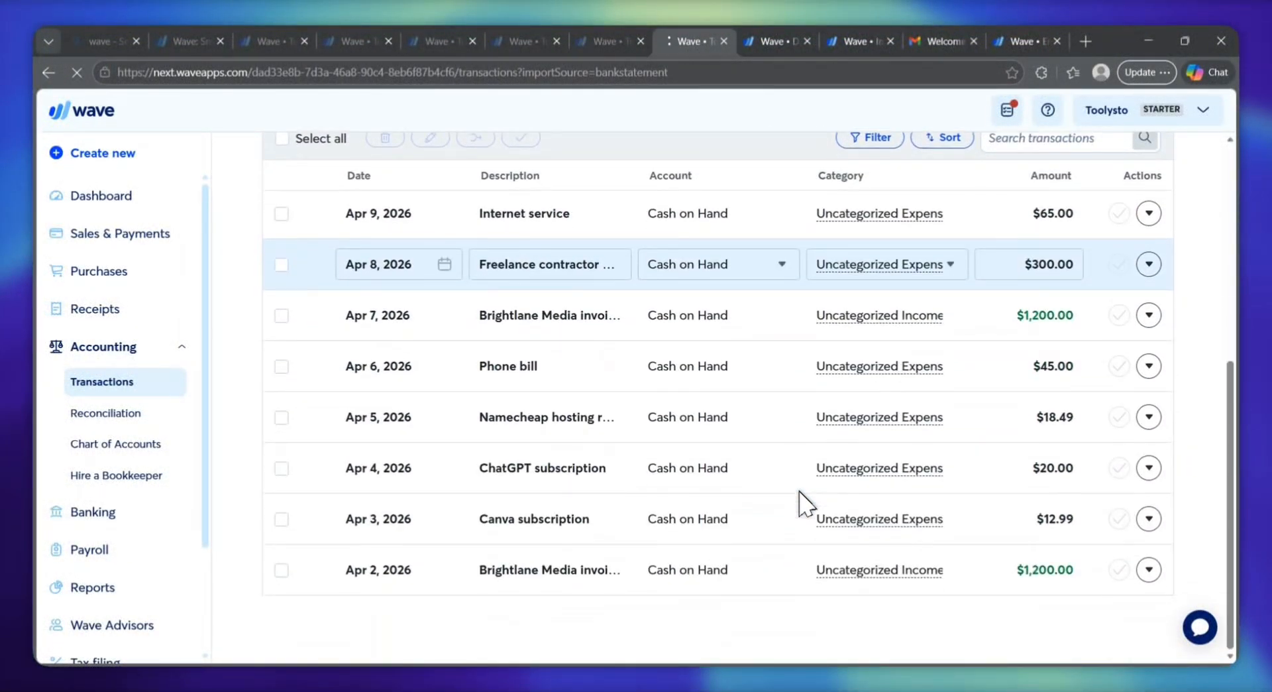
scroll(800, 506, "up", 2)
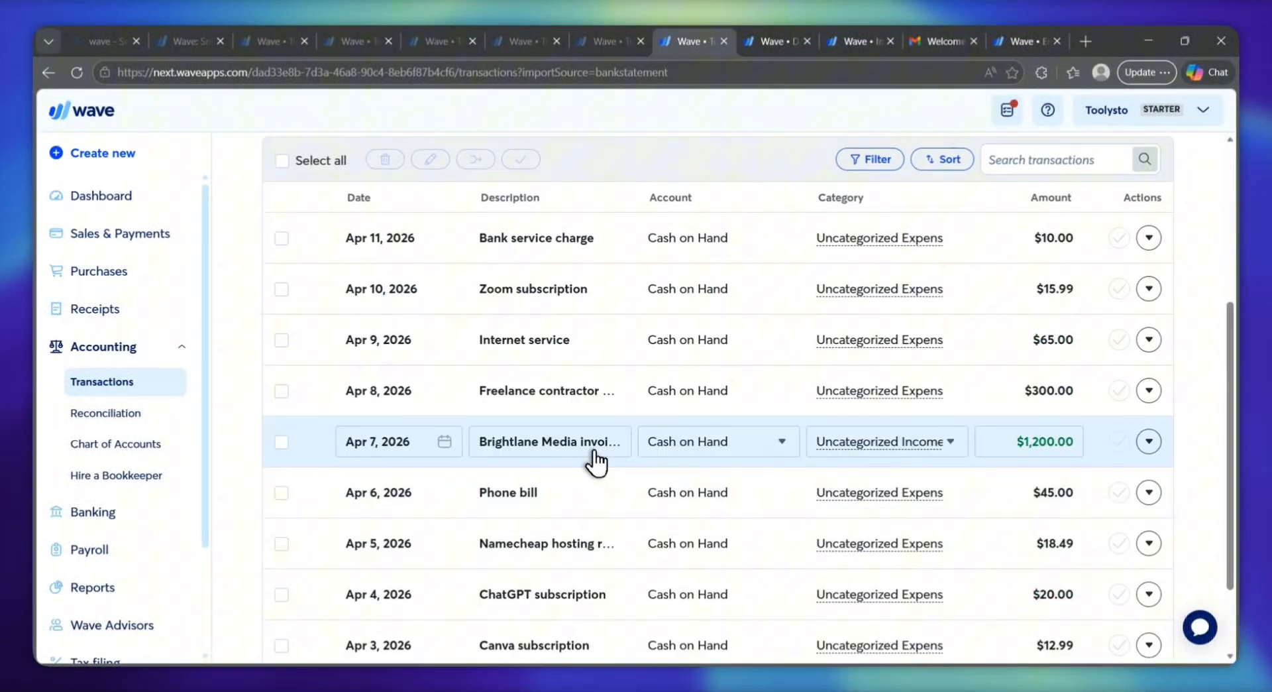
left_click(1010, 444)
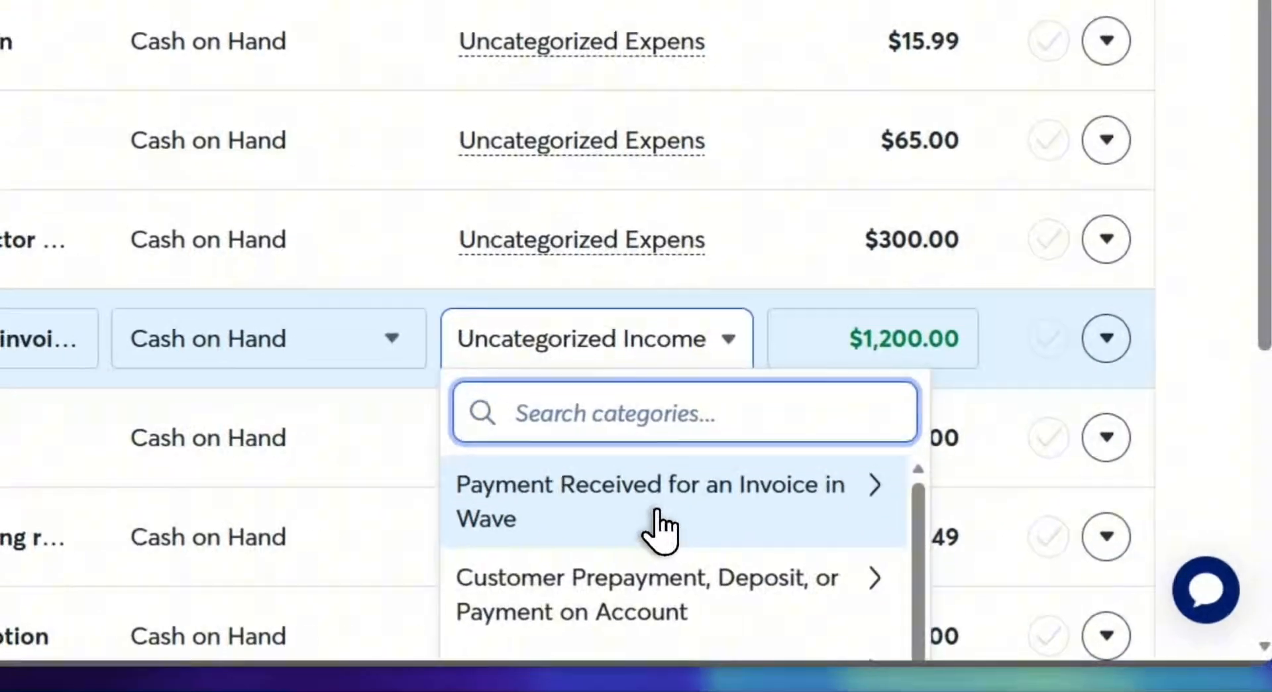
left_click(921, 526)
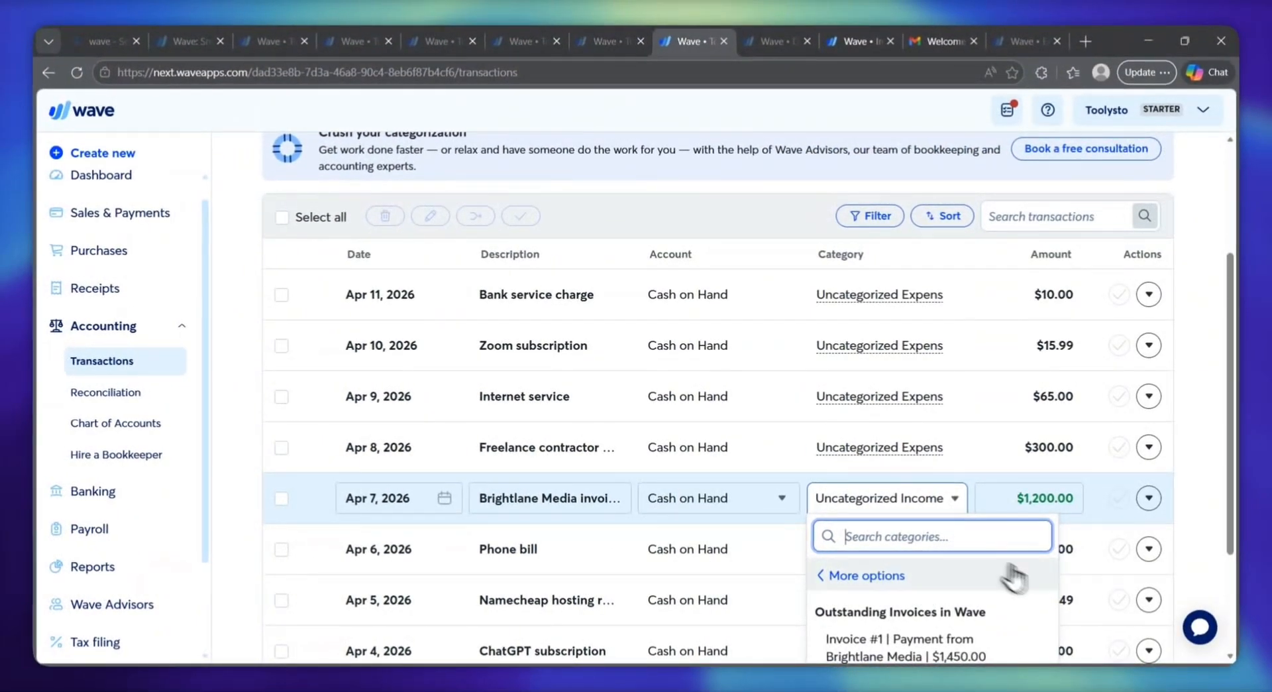
scroll(1078, 618, "down", 1)
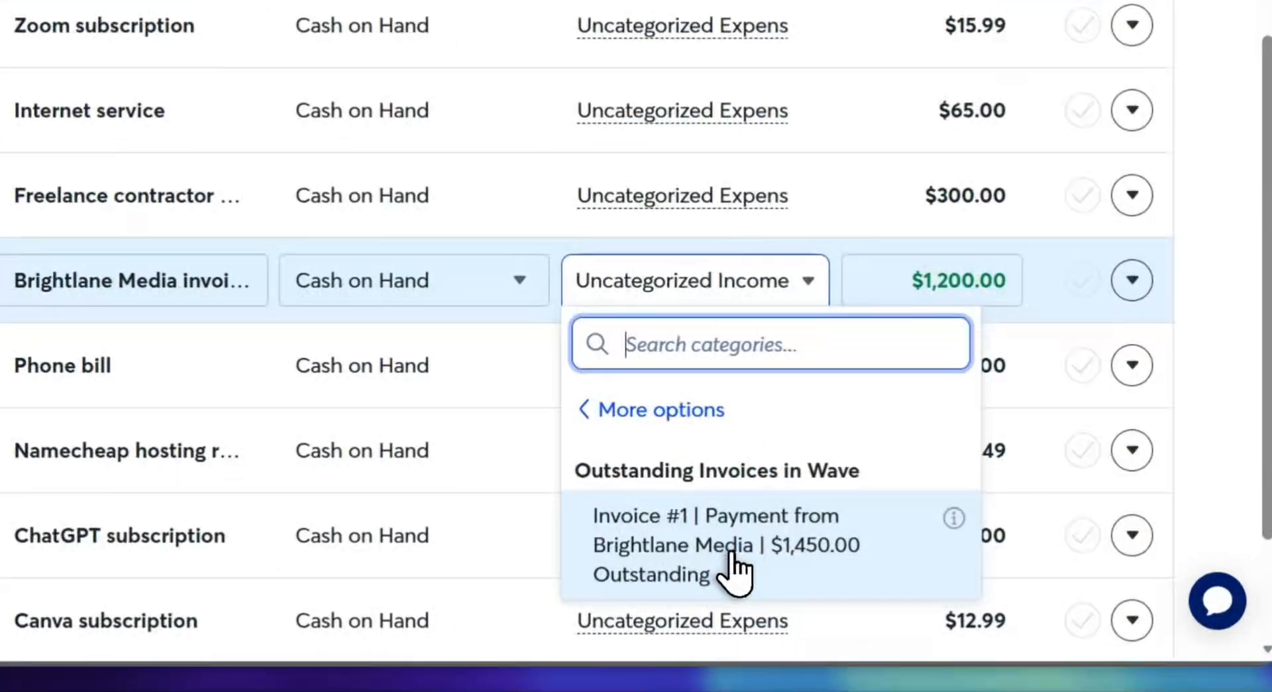
left_click(911, 600)
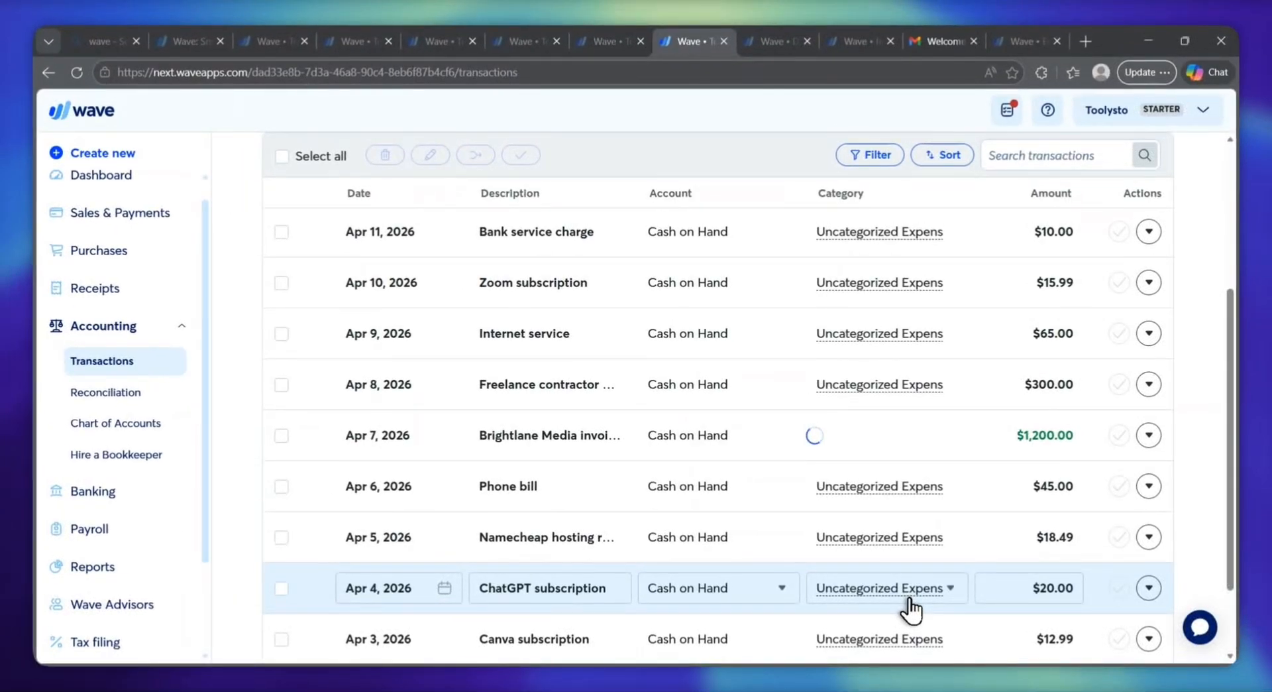
scroll(646, 538, "down", 3)
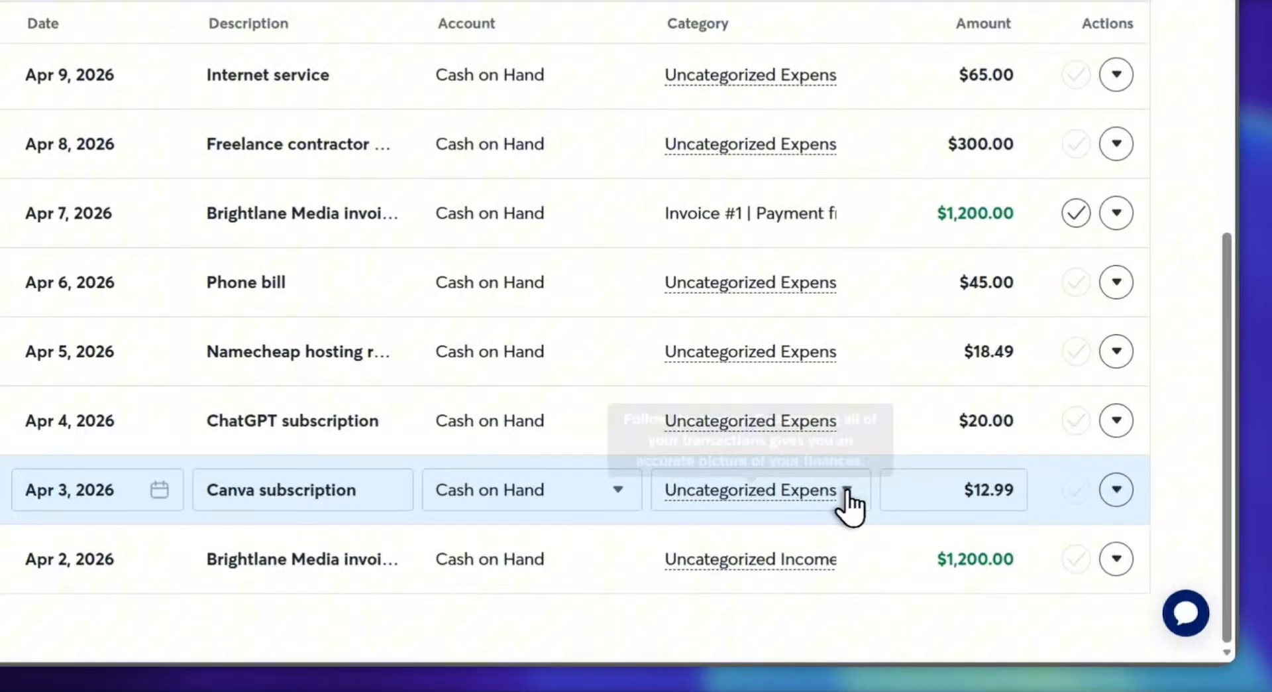
- Categorize the Canva, ChatGPT and Namecheap hosting charges as Dues & Subscriptions
left_click(952, 536)
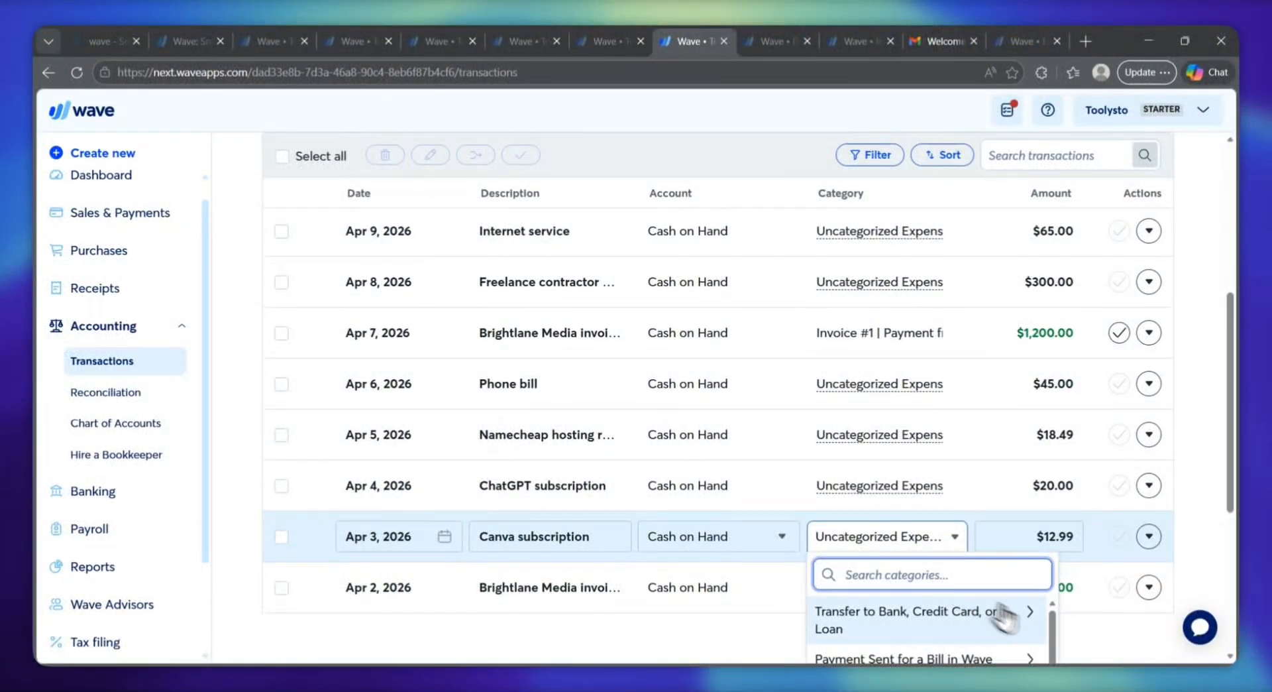
scroll(931, 655, "down", 5)
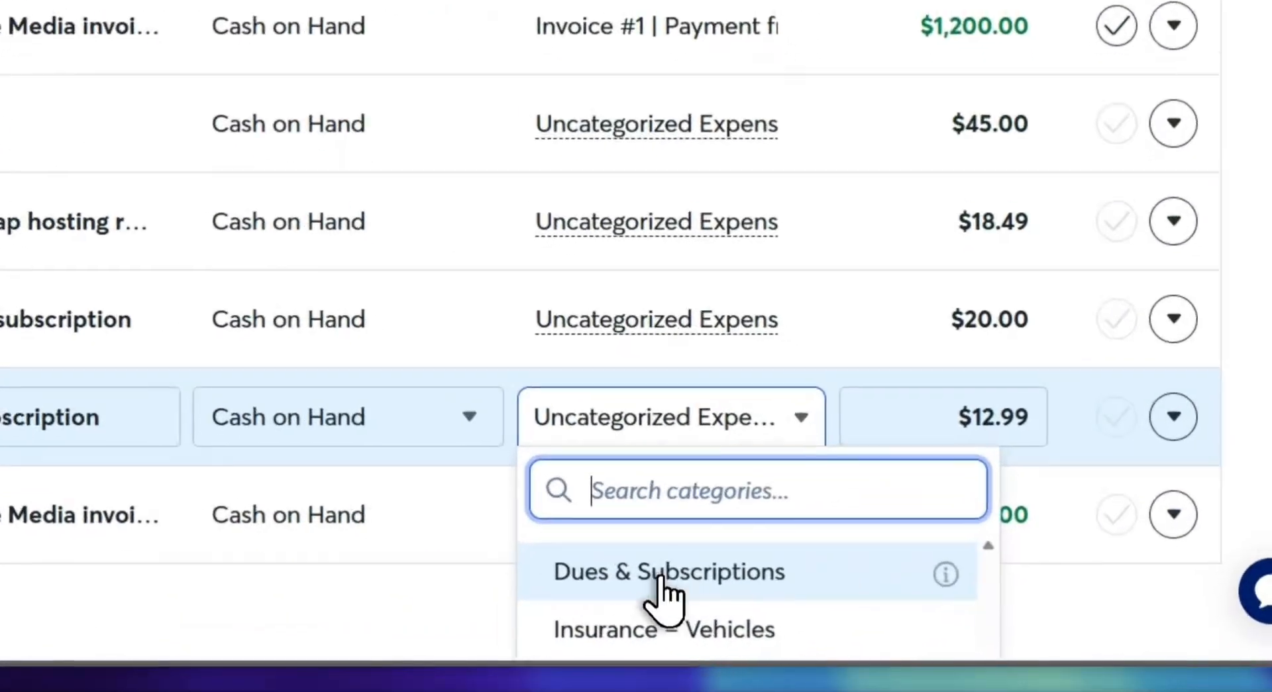
left_click(880, 619)
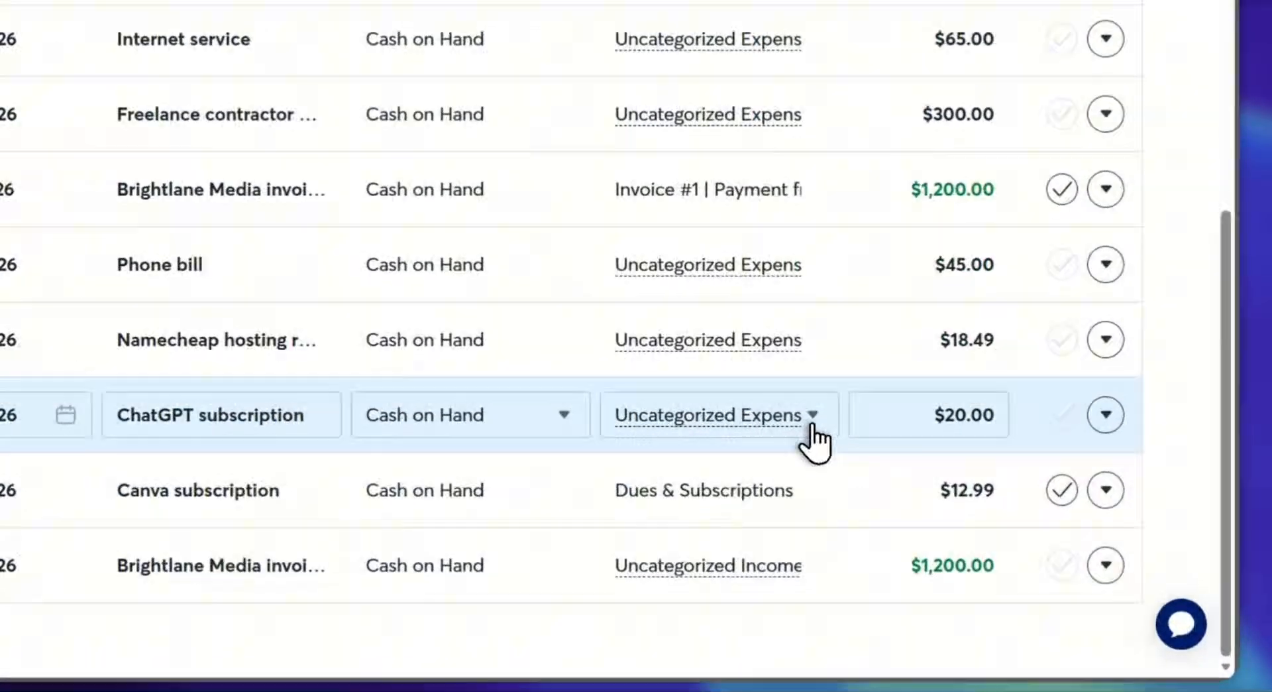
left_click(950, 495)
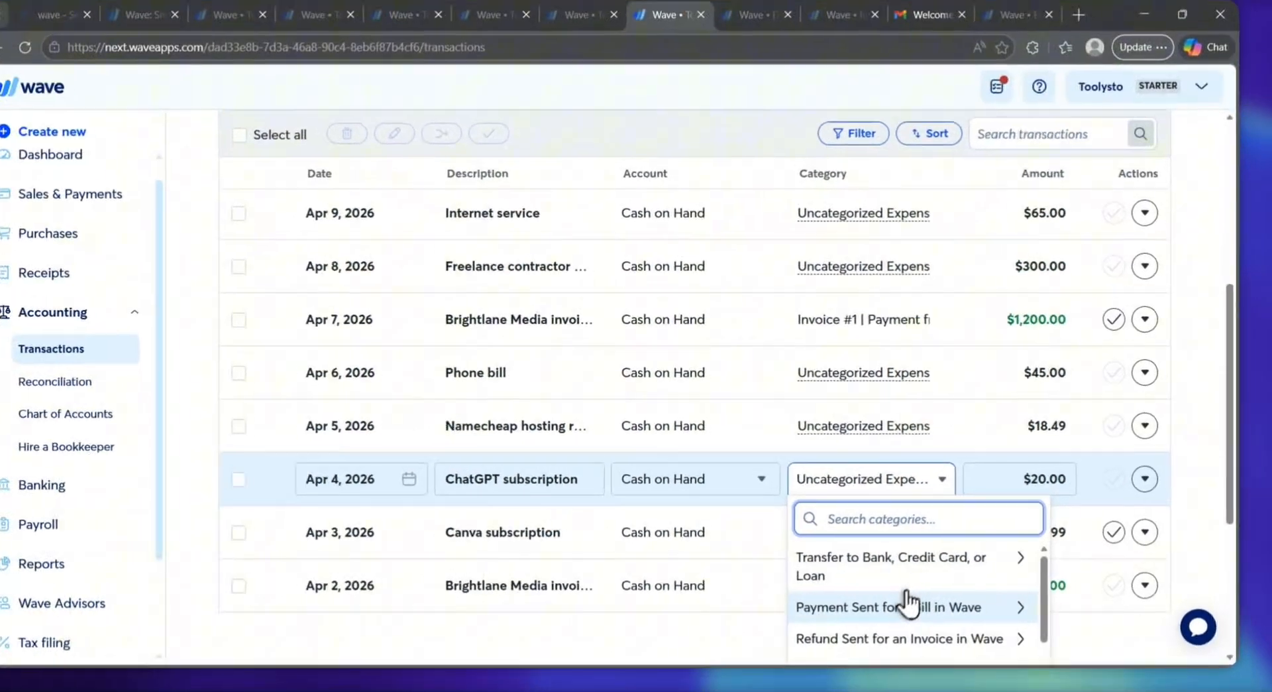
scroll(596, 573, "down", 5)
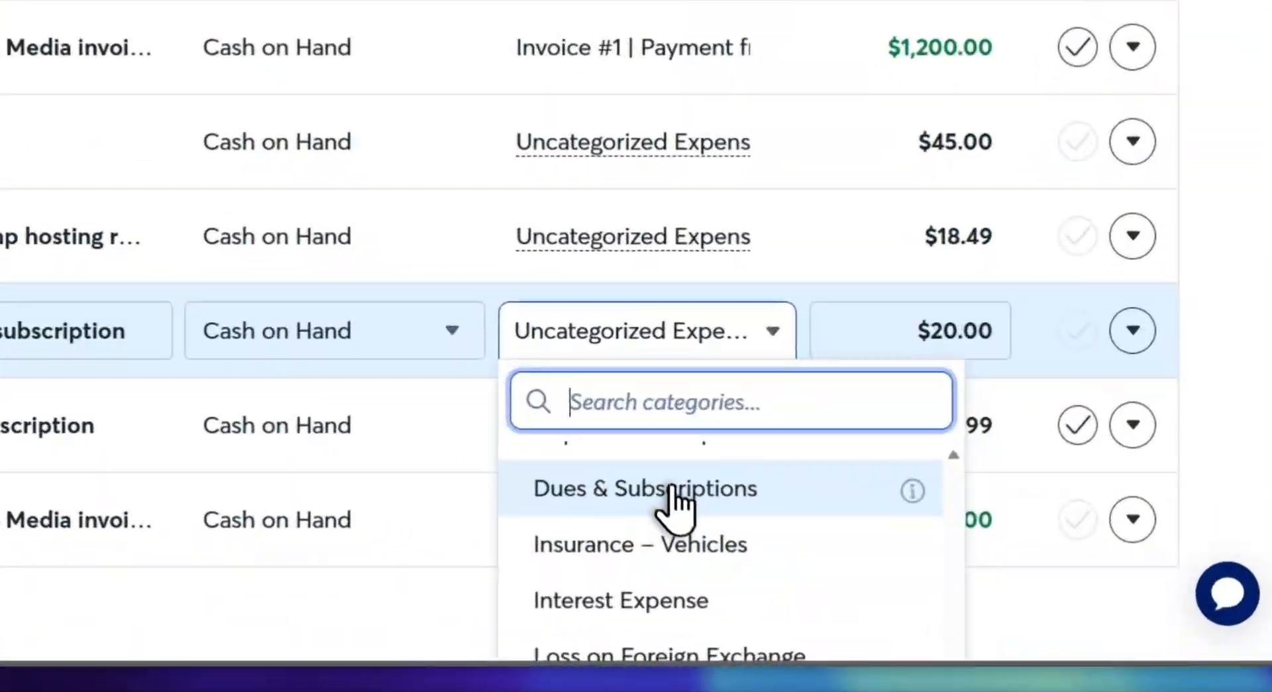
left_click(901, 572)
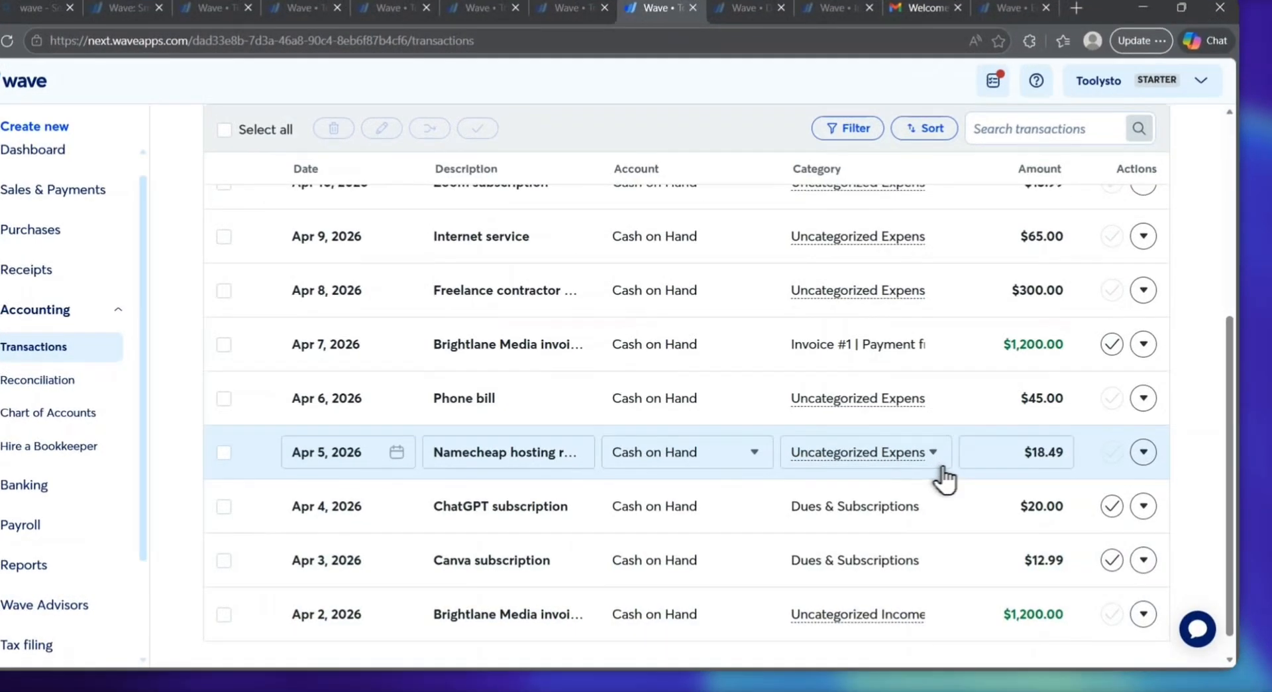
left_click(949, 462)
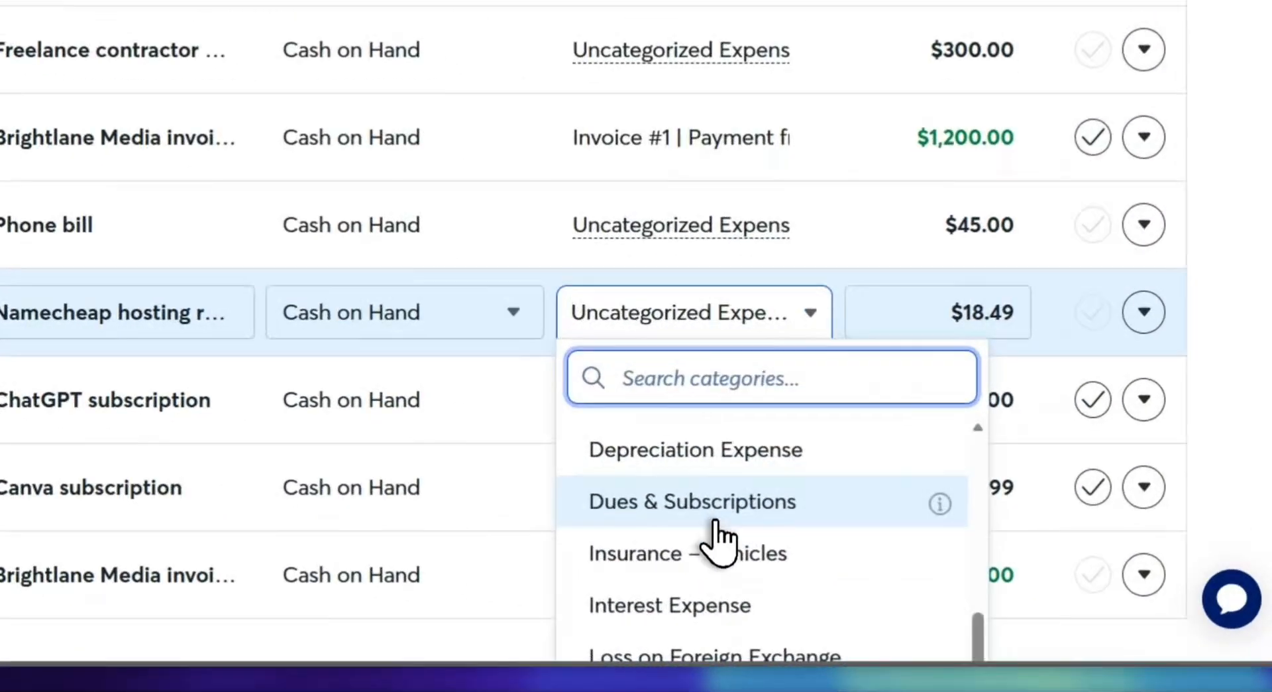
left_click(898, 576)
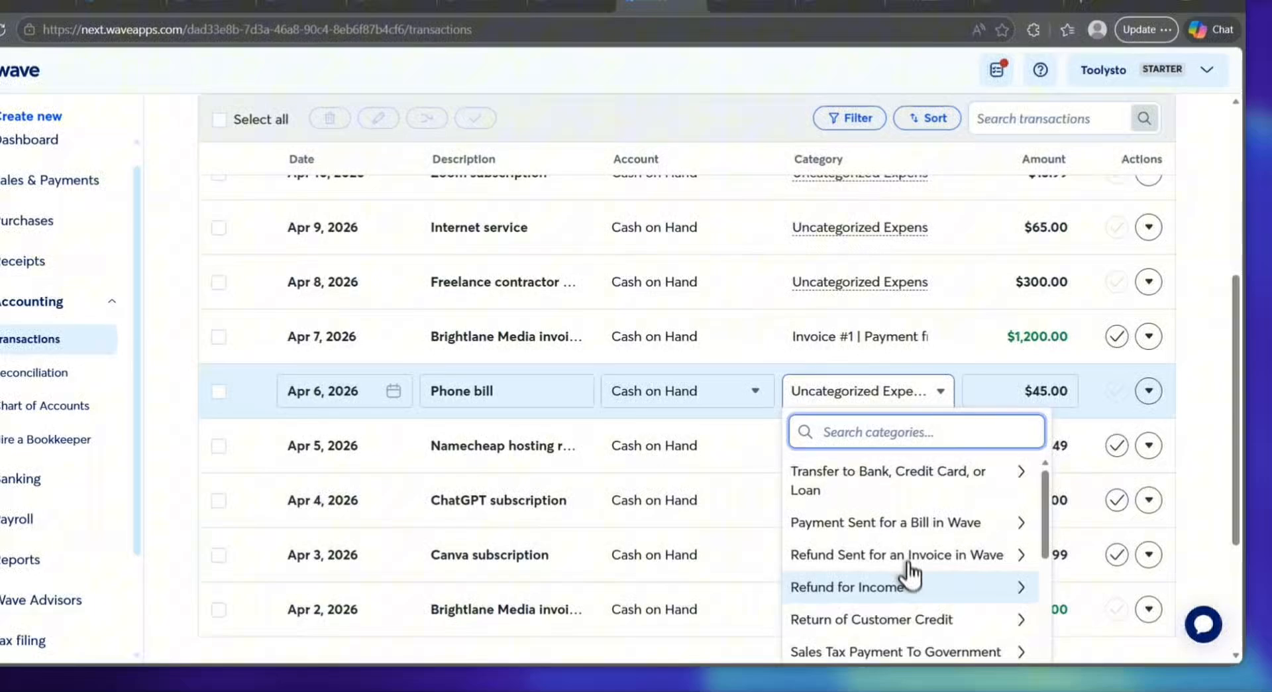
- Categorize the Phone bill as Telephone – Wireless
scroll(703, 517, "down", 3)
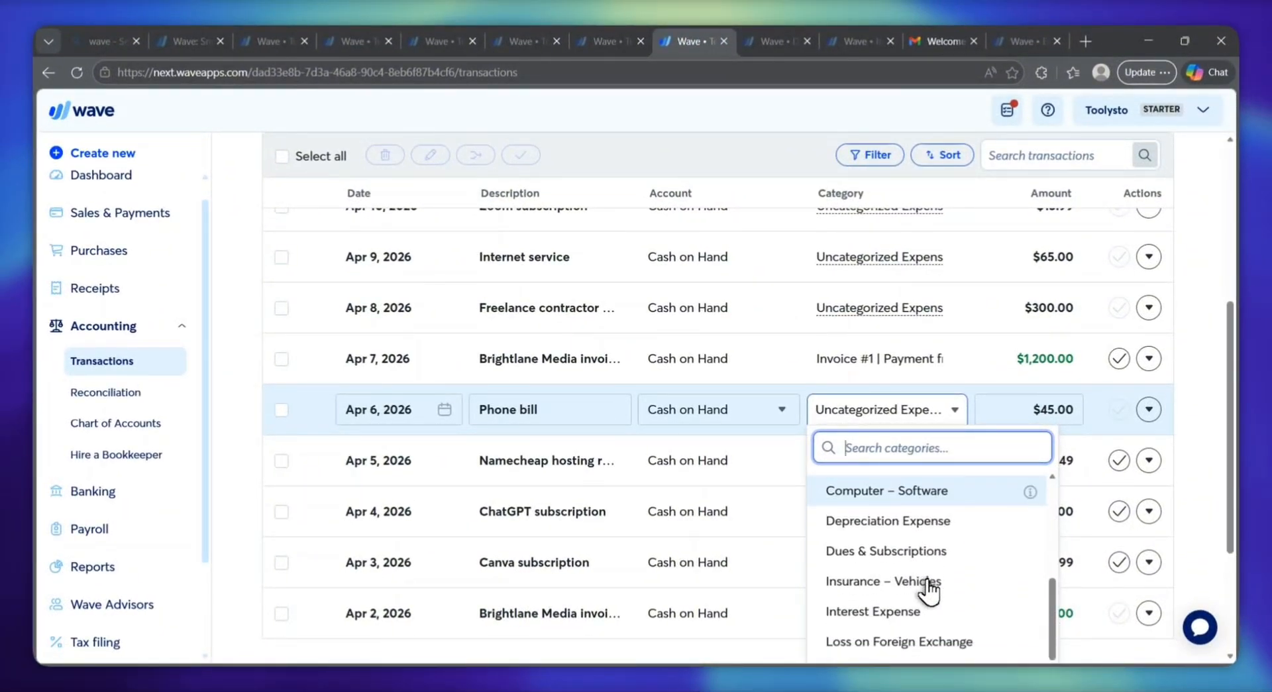
scroll(928, 579, "down", 4)
left_click(924, 580)
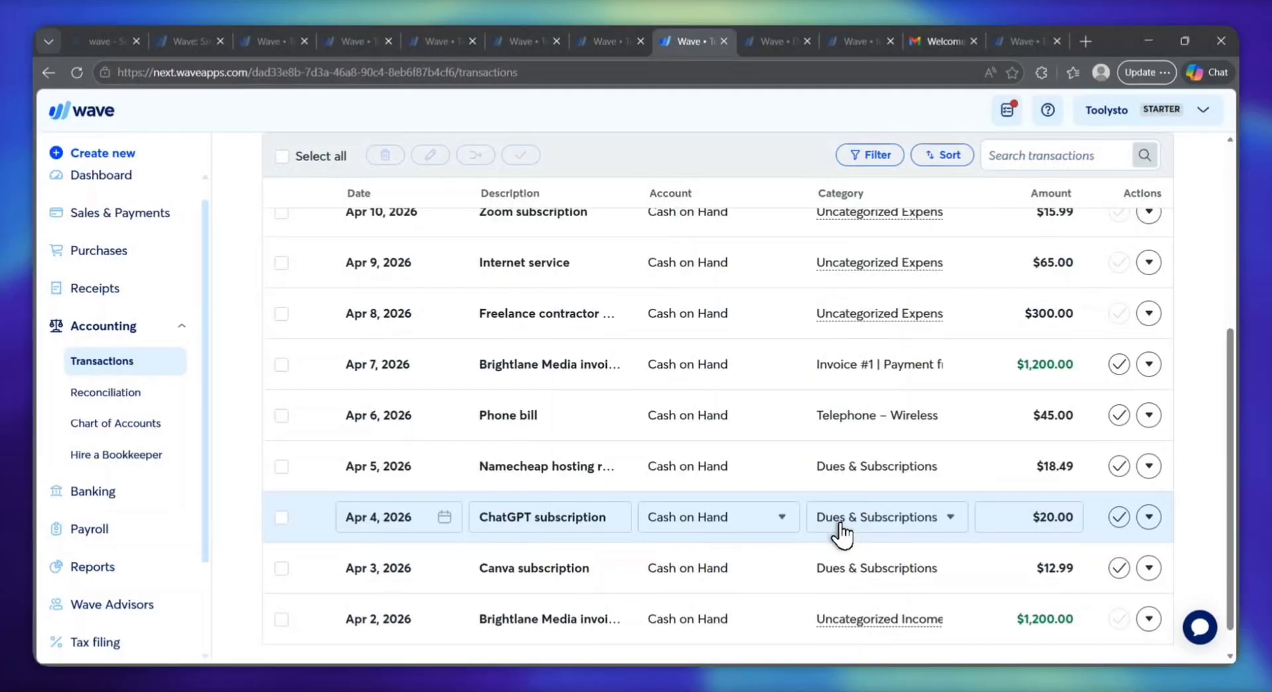
- Categorize the freelance contractor payment as Subcontracted Services
scroll(841, 524, "up", 2)
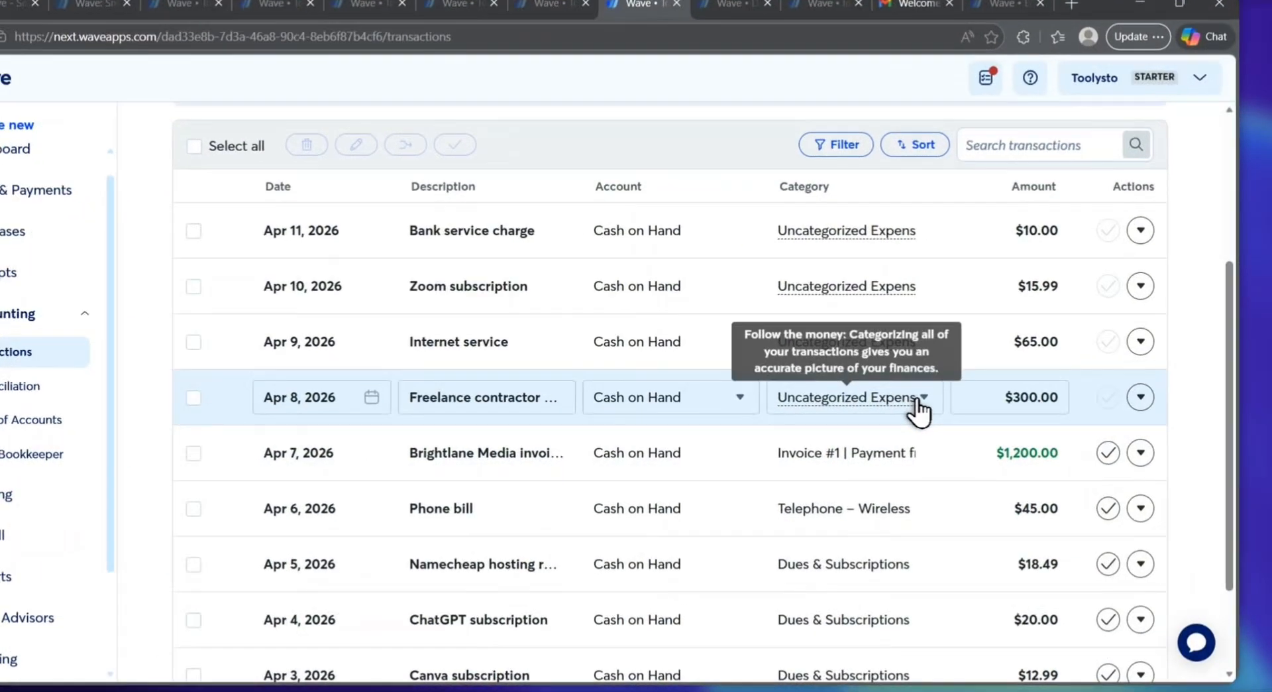
left_click(921, 402)
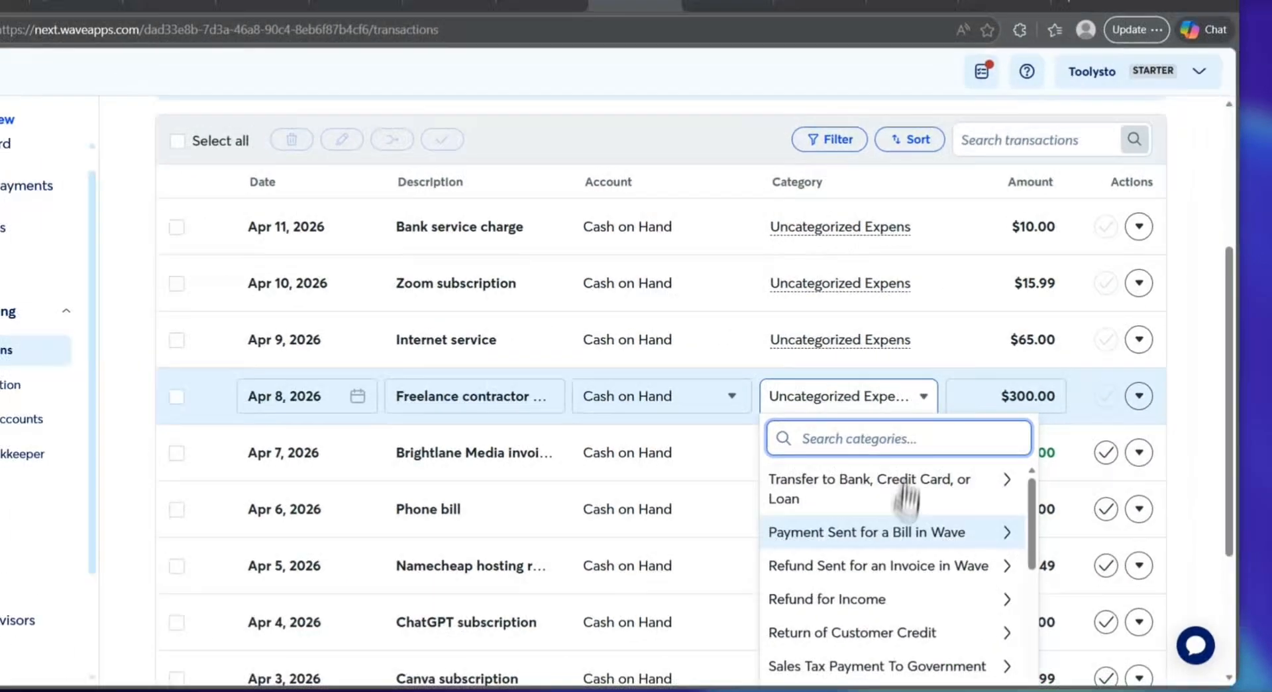
scroll(653, 588, "down", 3)
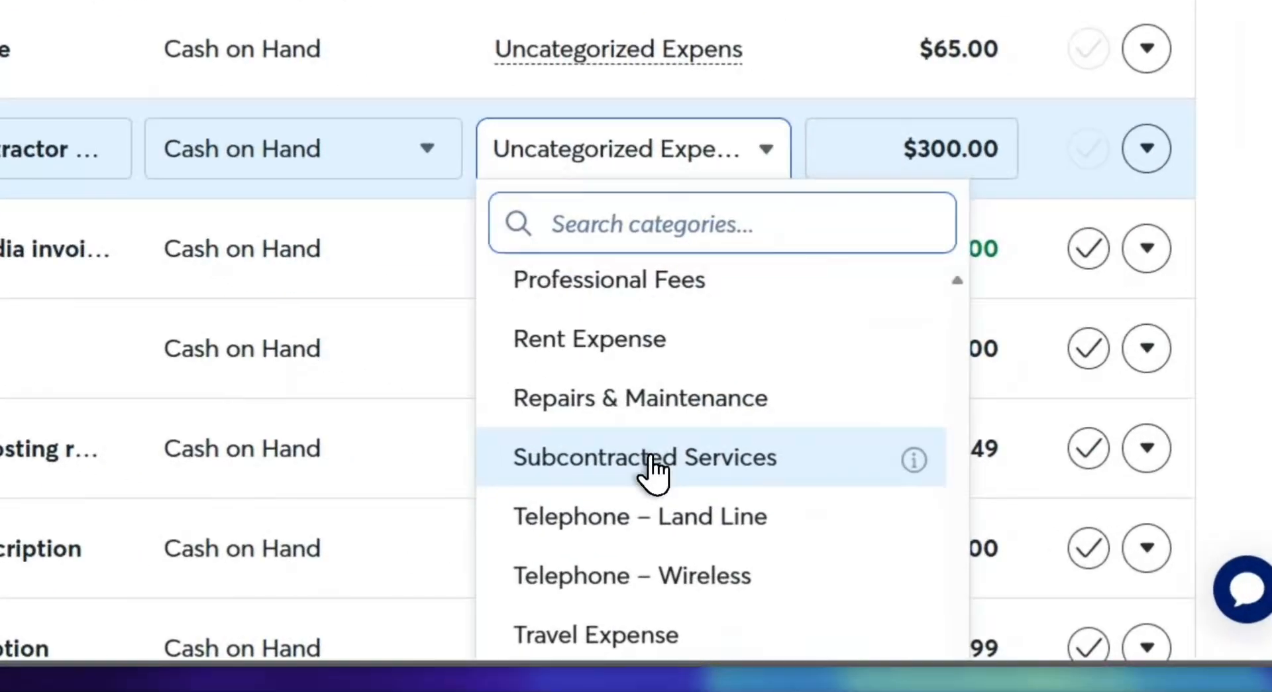
left_click(913, 558)
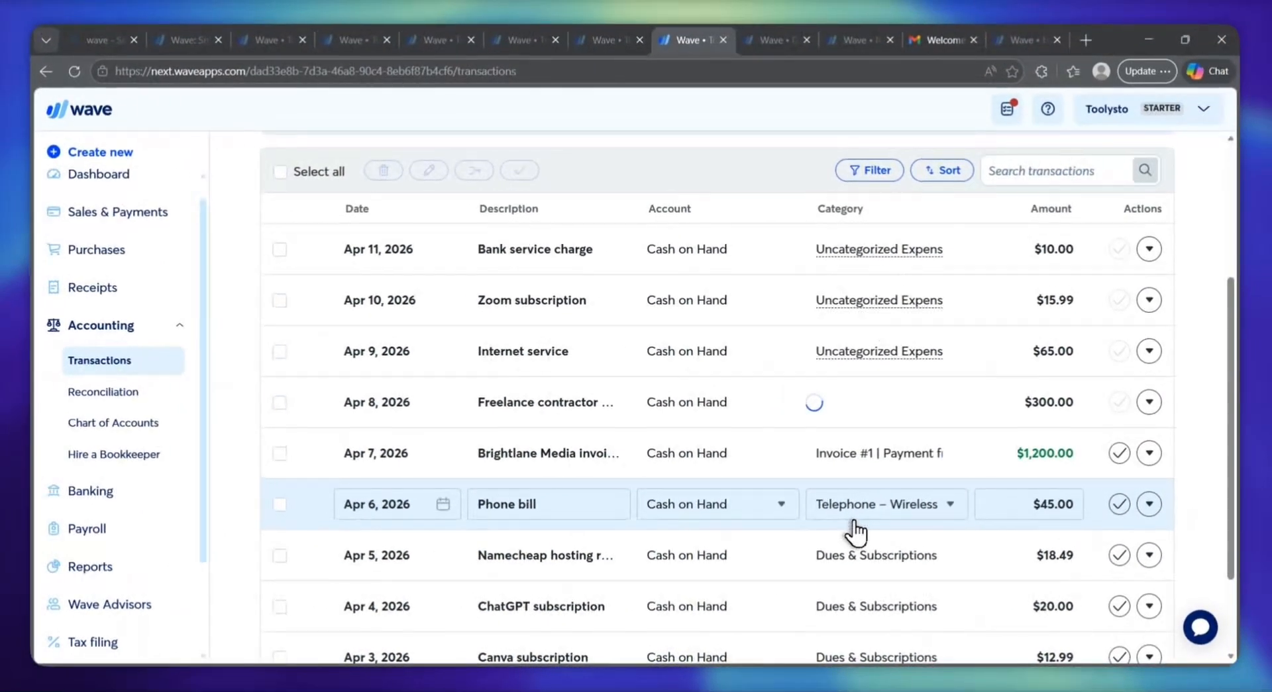
- Categorize the Zoom subscription as Dues & Subscriptions and review the Apr 8–11 rows
scroll(882, 474, "up", 1)
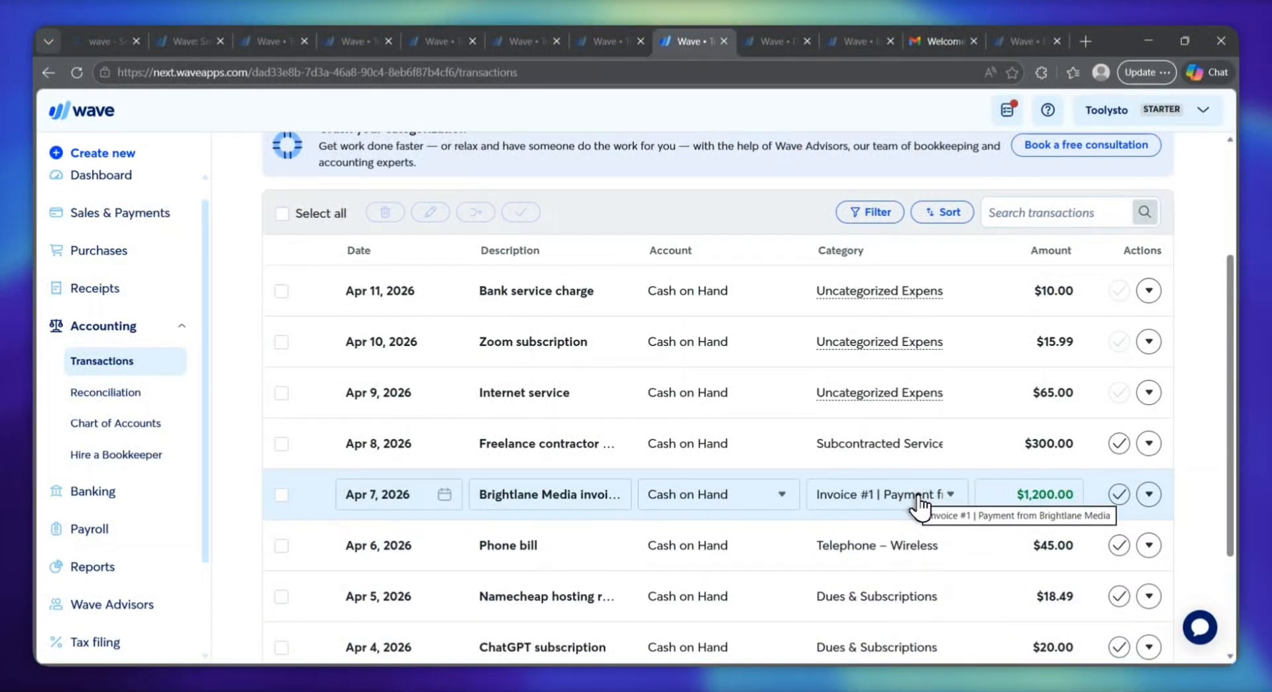
scroll(918, 507, "up", 1)
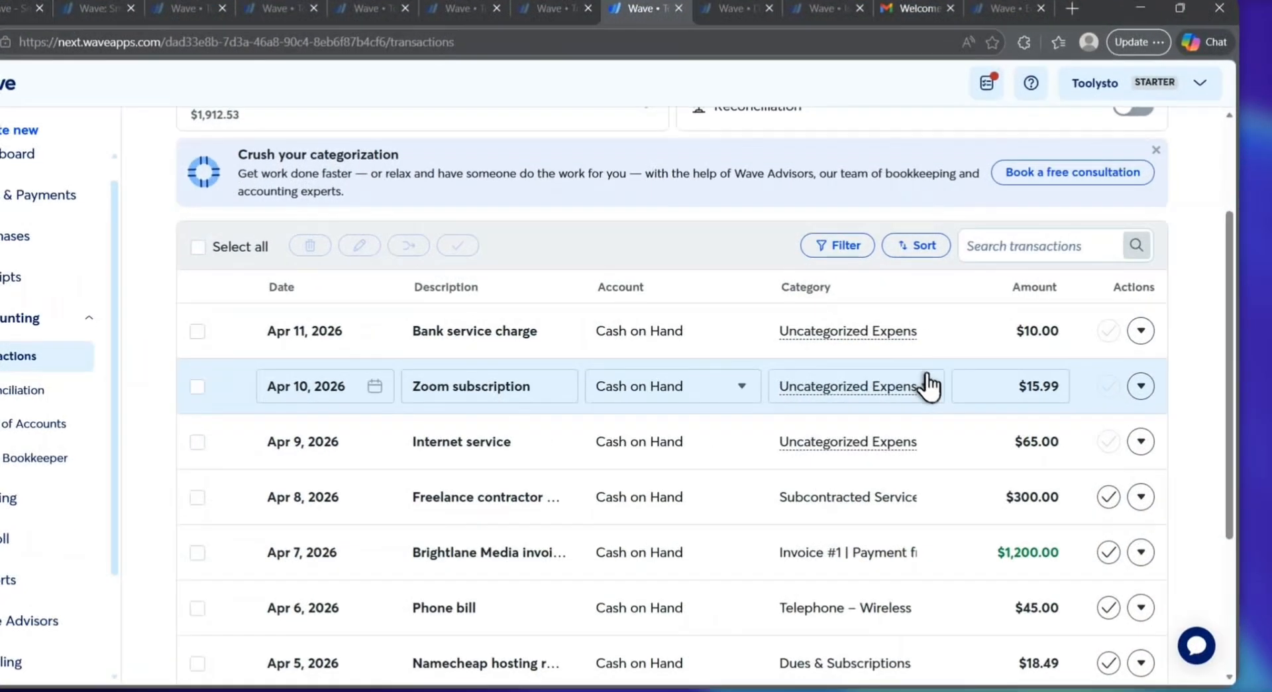
left_click(951, 388)
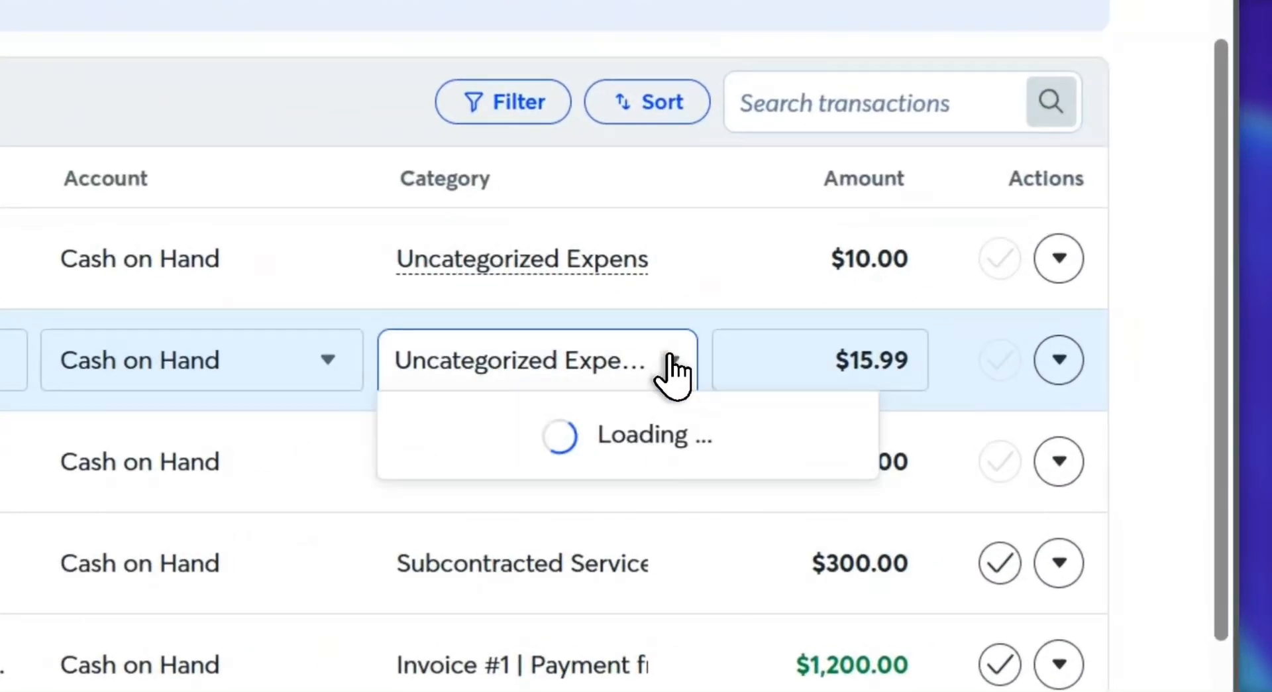
scroll(617, 610, "down", 5)
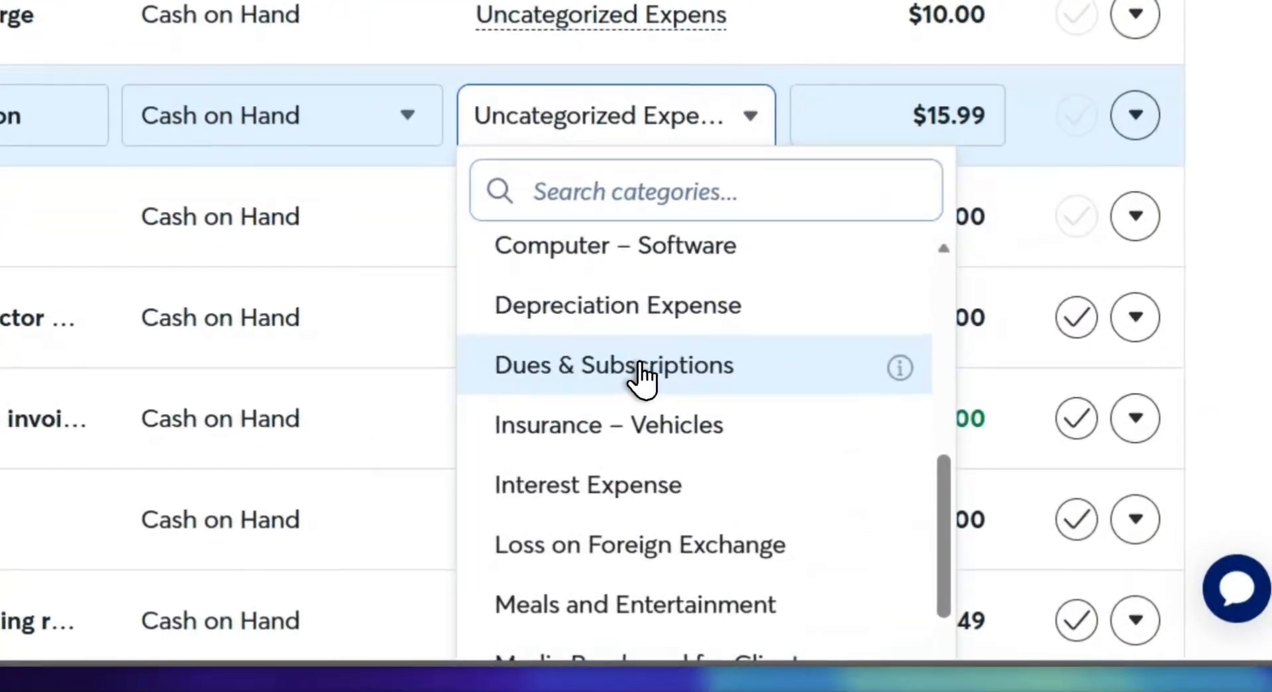
left_click(640, 366)
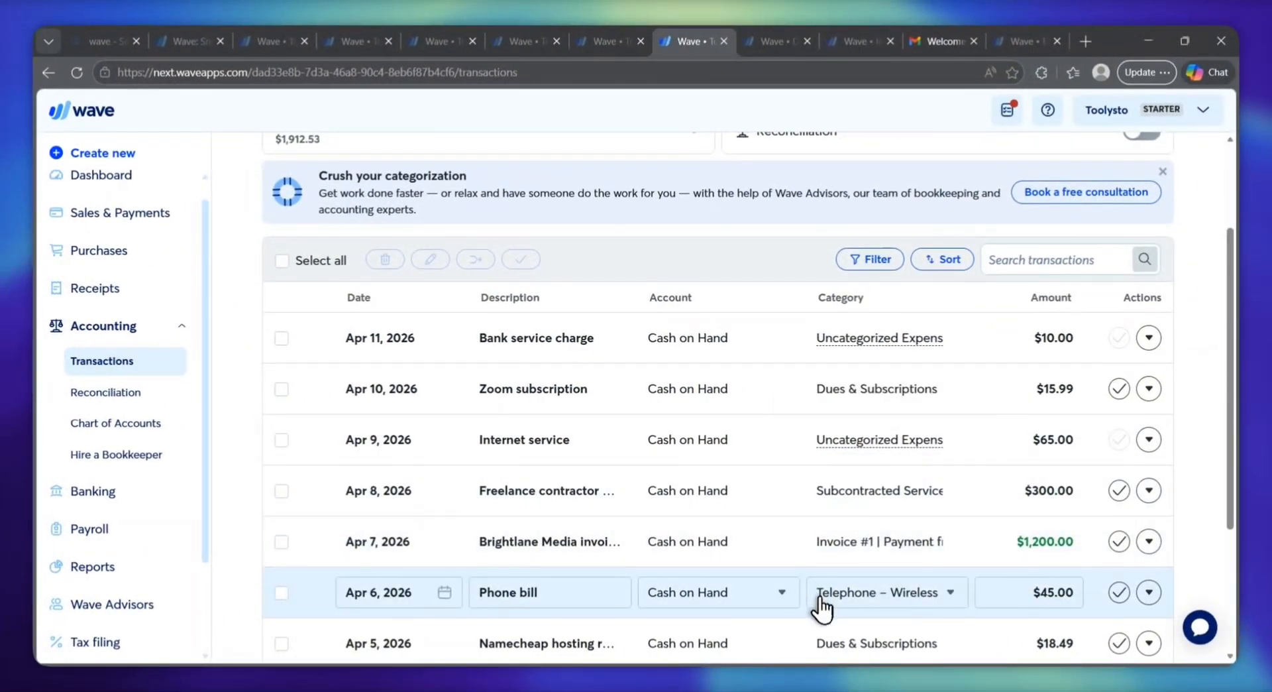
scroll(820, 584, "down", 1)
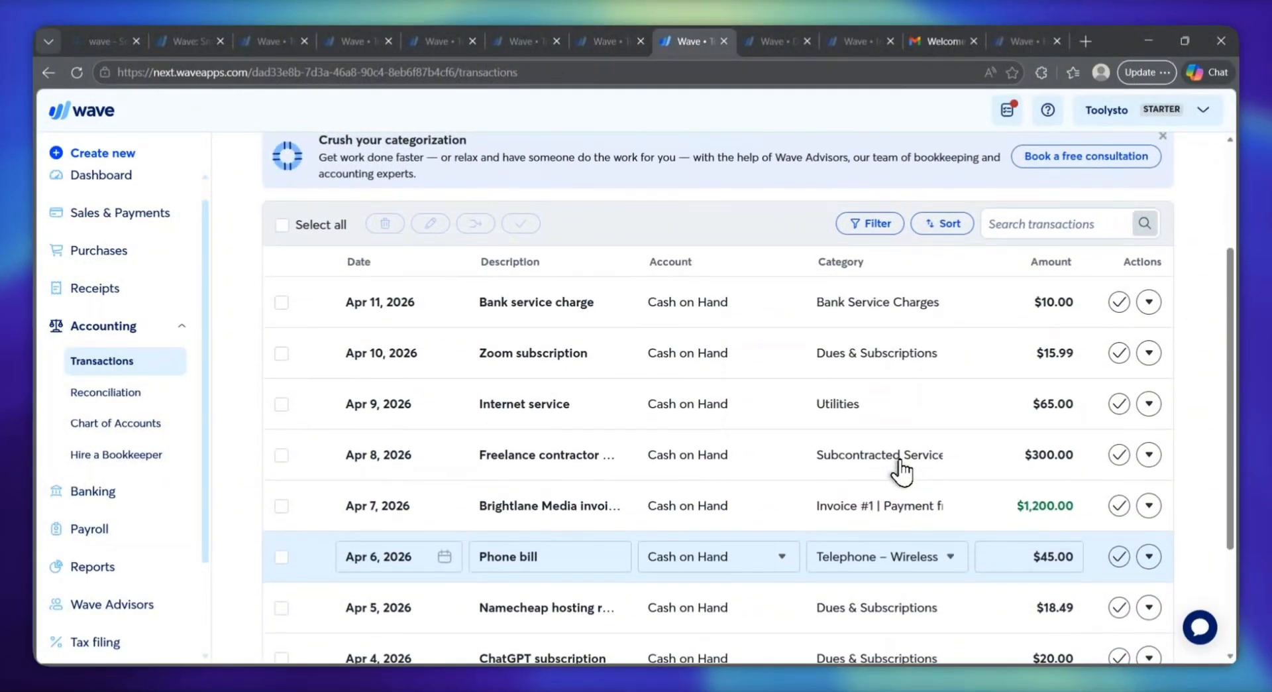
scroll(897, 474, "up", 3)
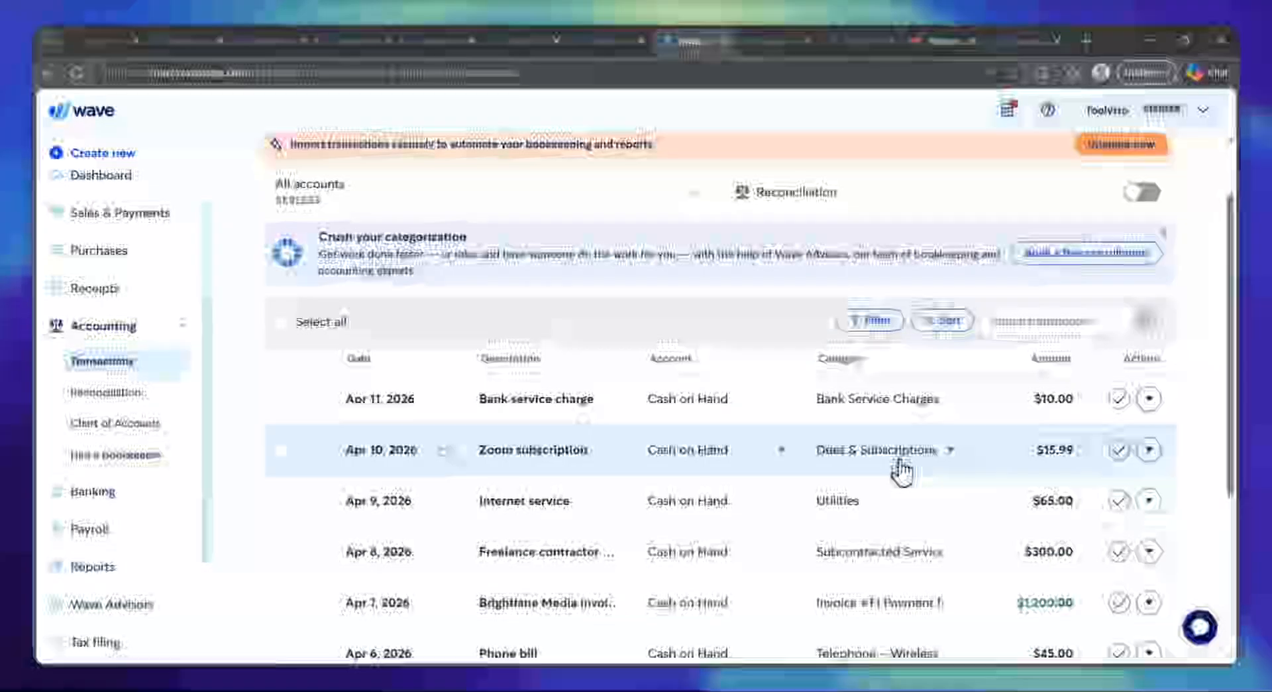
scroll(902, 472, "up", 2)
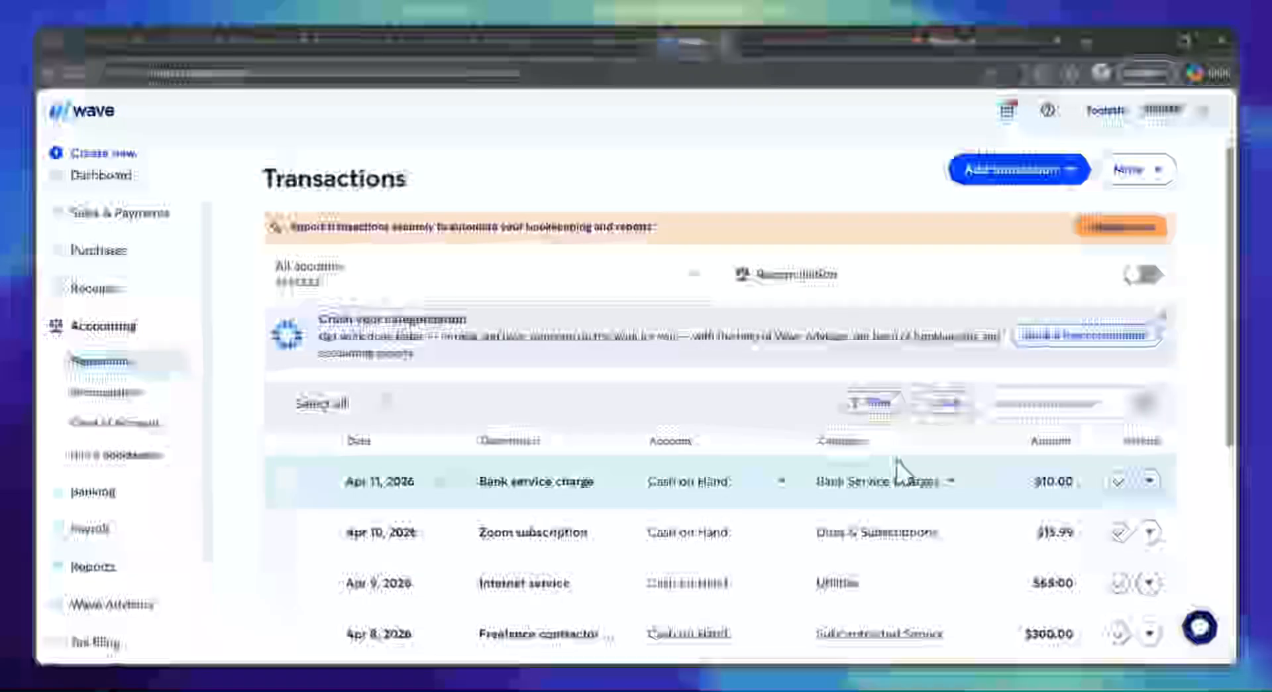
scroll(975, 530, "down", 4)
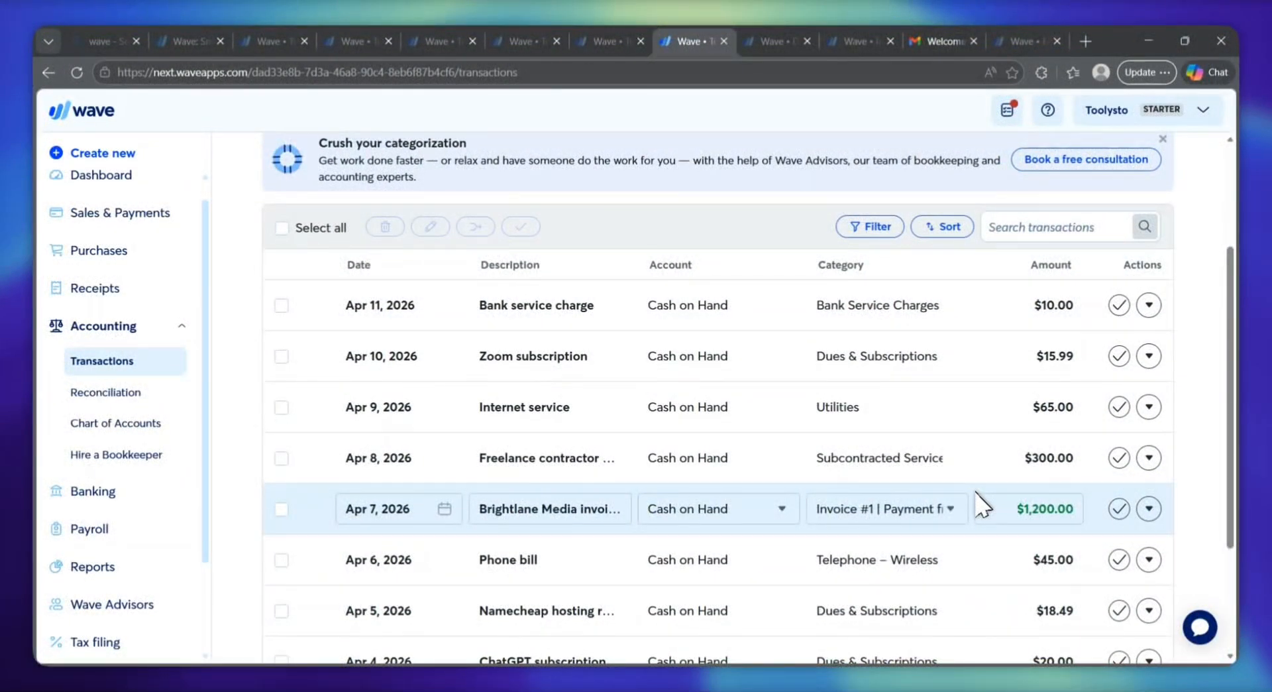
scroll(980, 507, "down", 2)
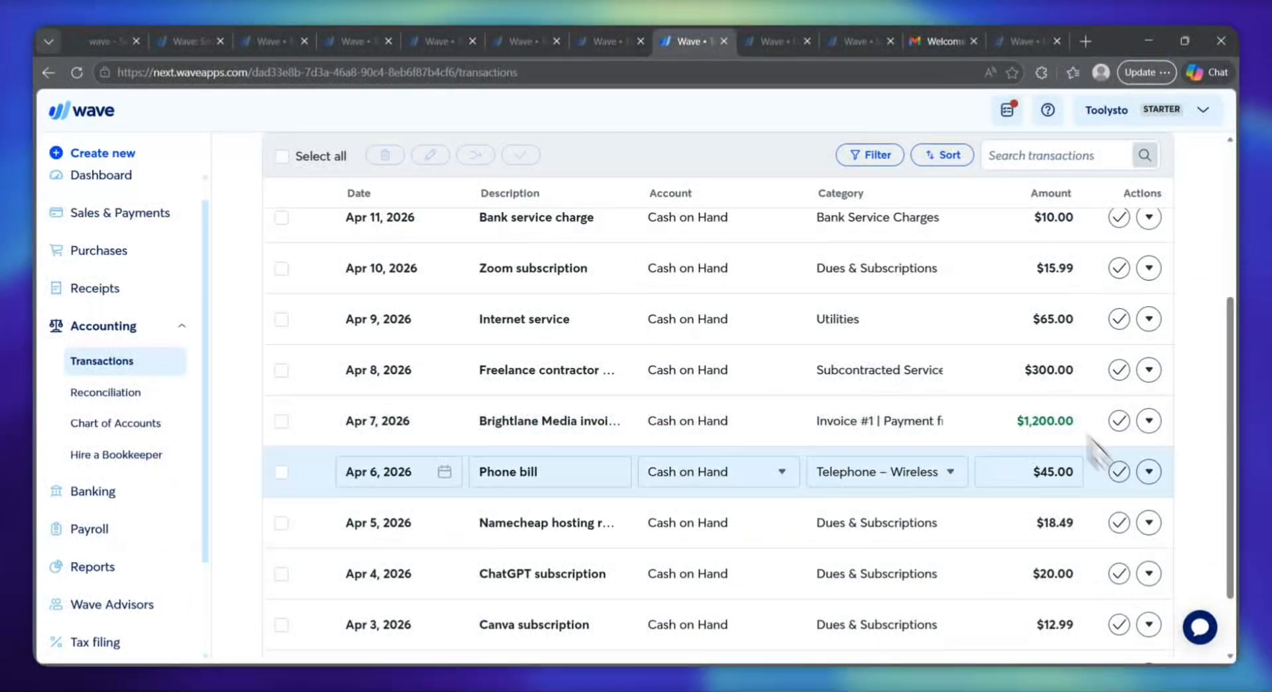
scroll(1008, 583, "down", 2)
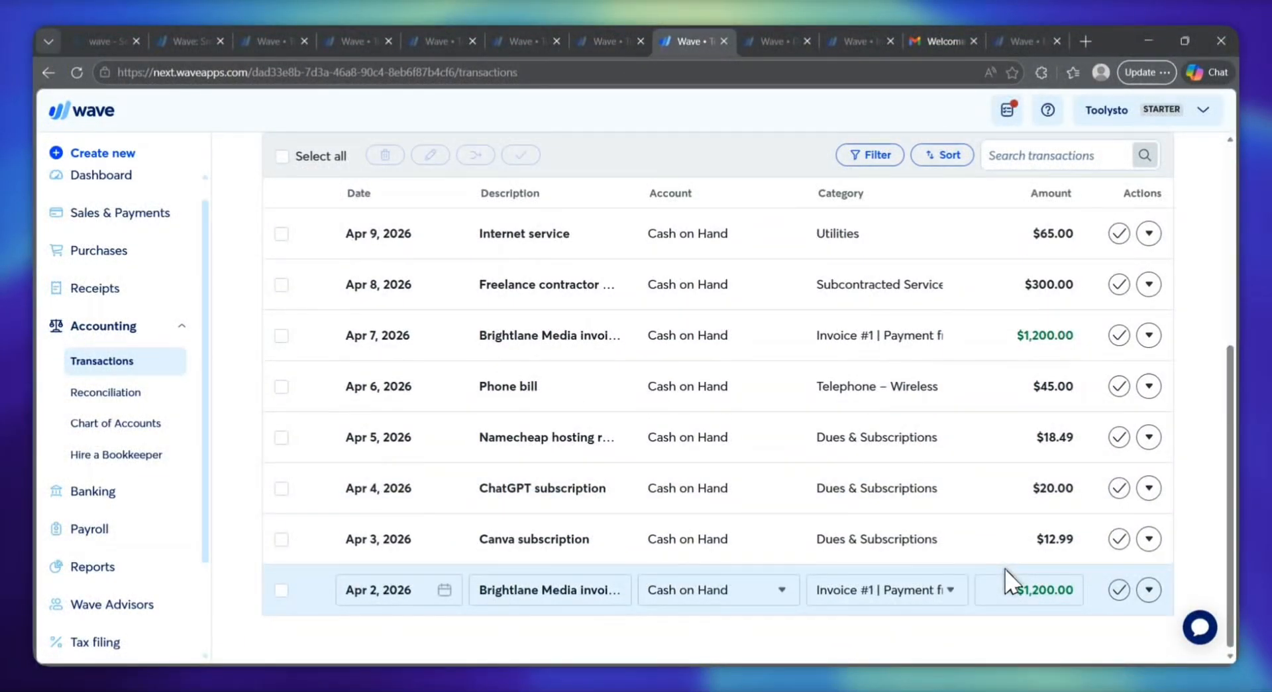
scroll(1007, 481, "up", 1)
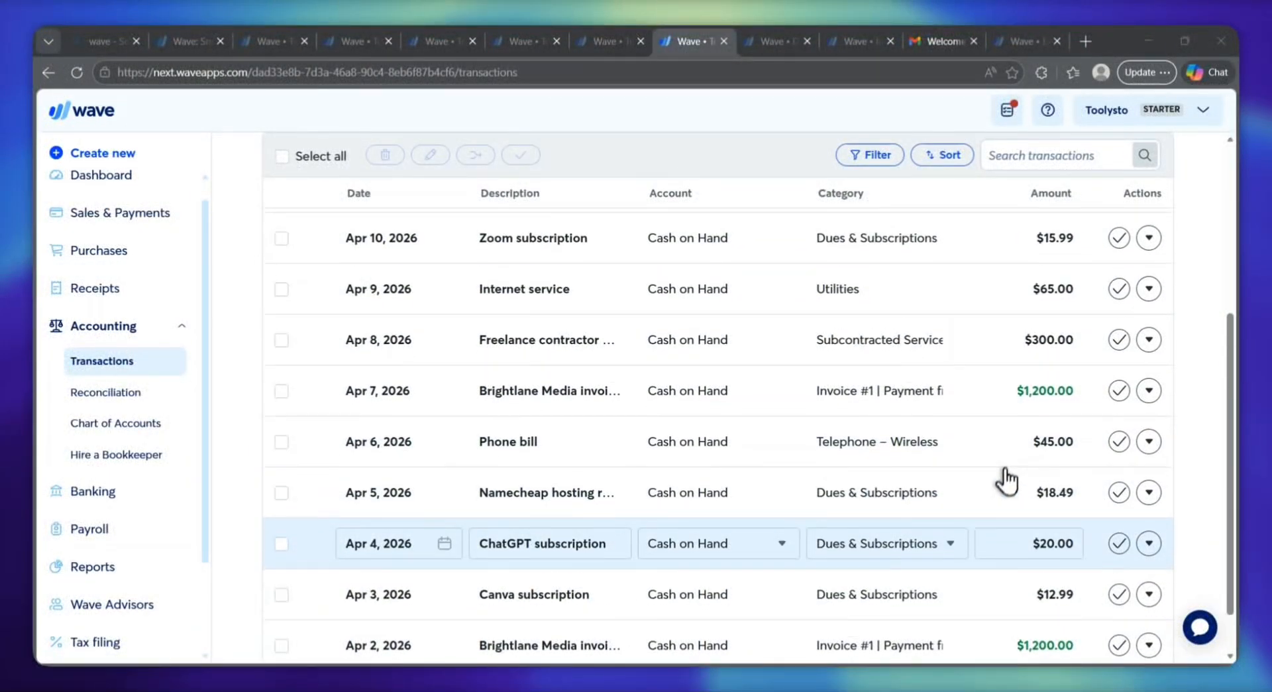
scroll(1007, 481, "up", 3)
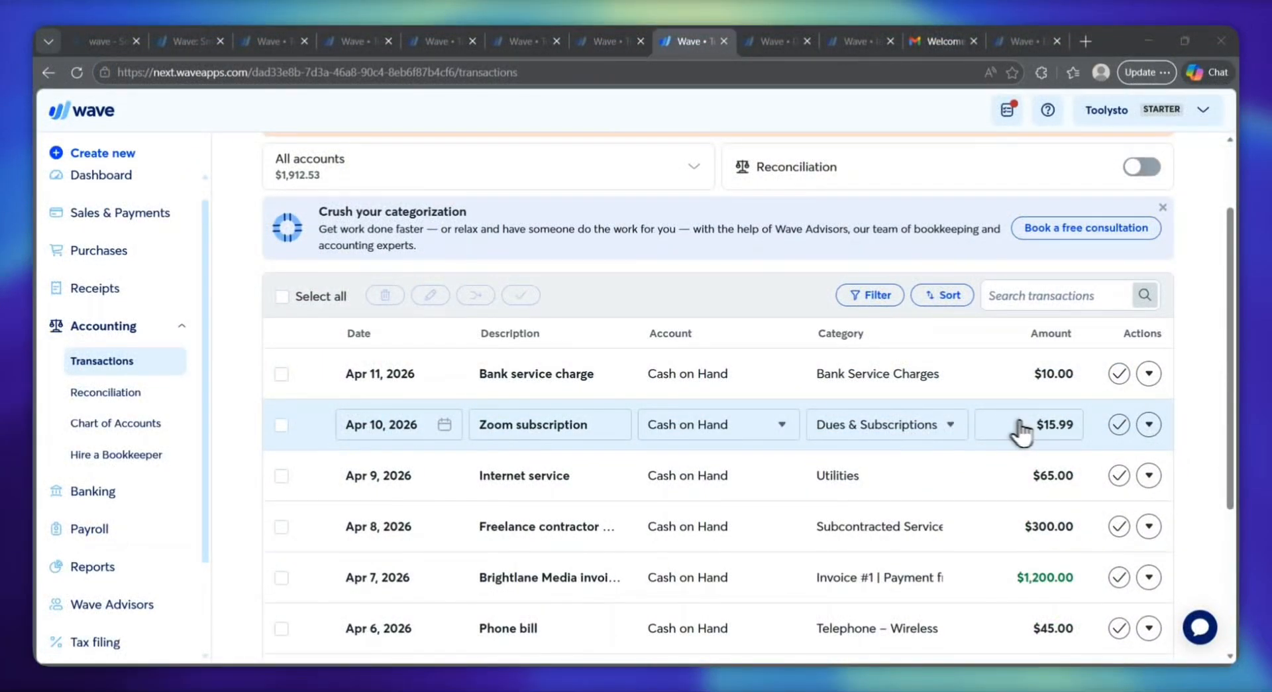
scroll(1014, 431, "up", 1)
scroll(1012, 430, "up", 1)
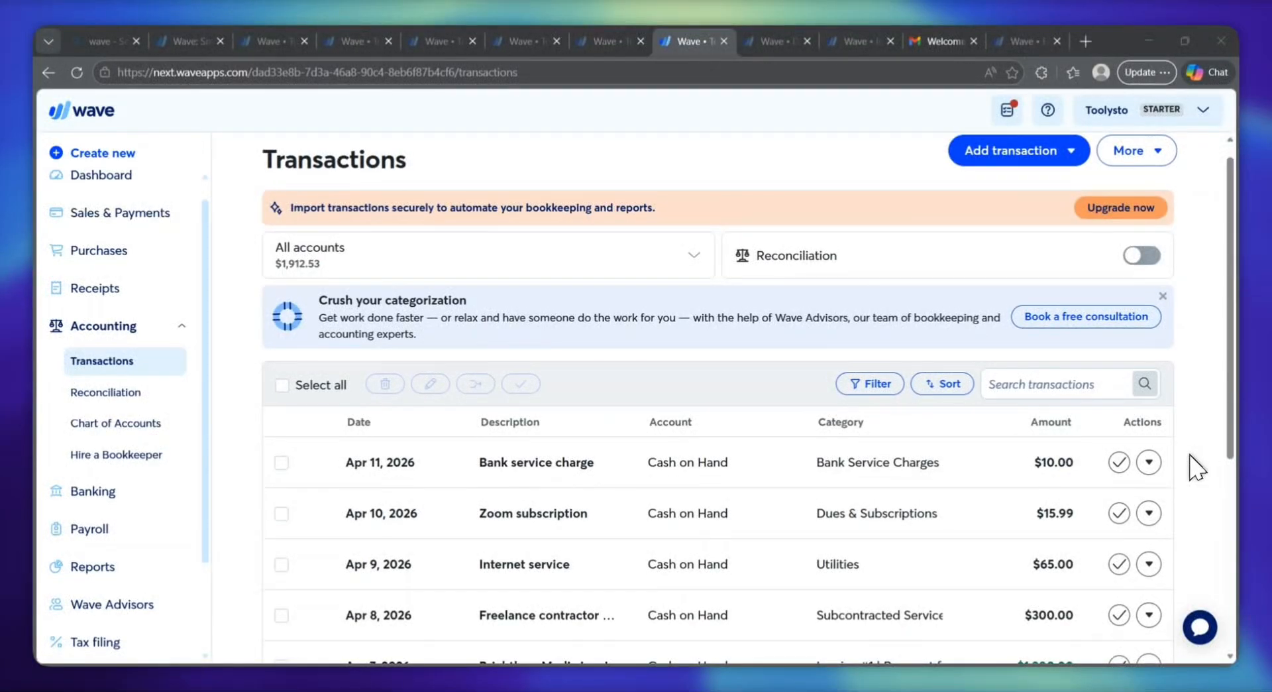
scroll(1191, 455, "down", 1)
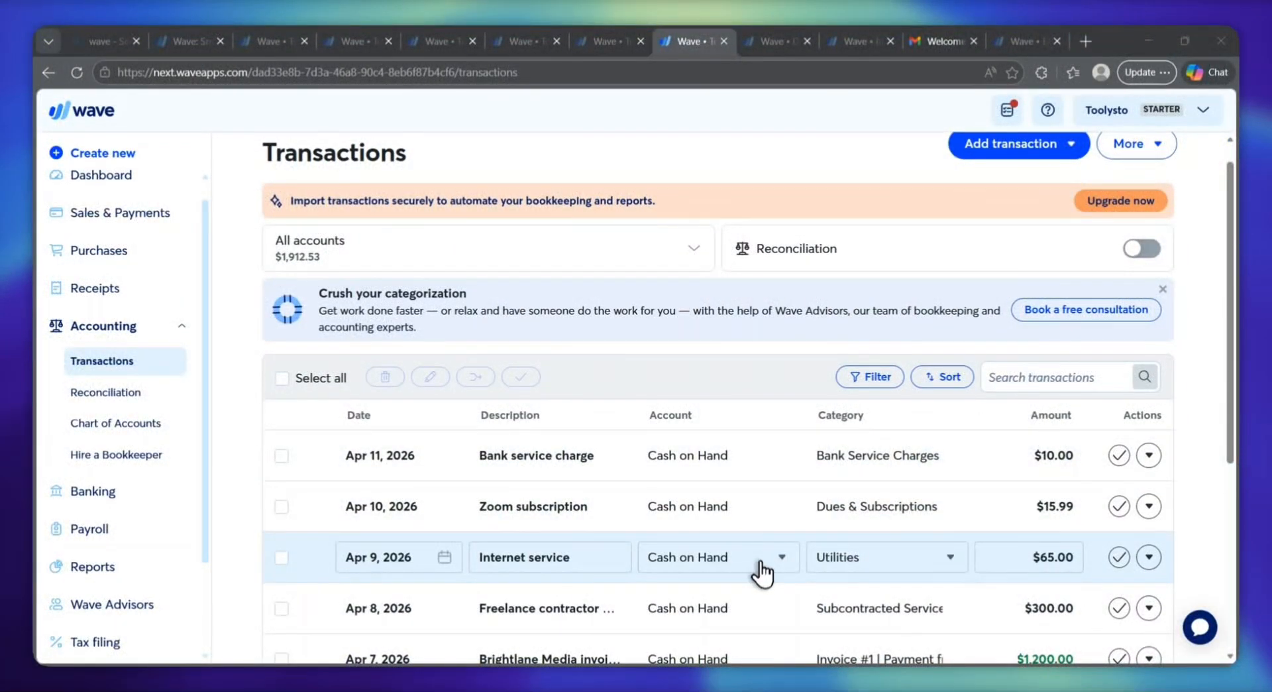
scroll(763, 574, "down", 1)
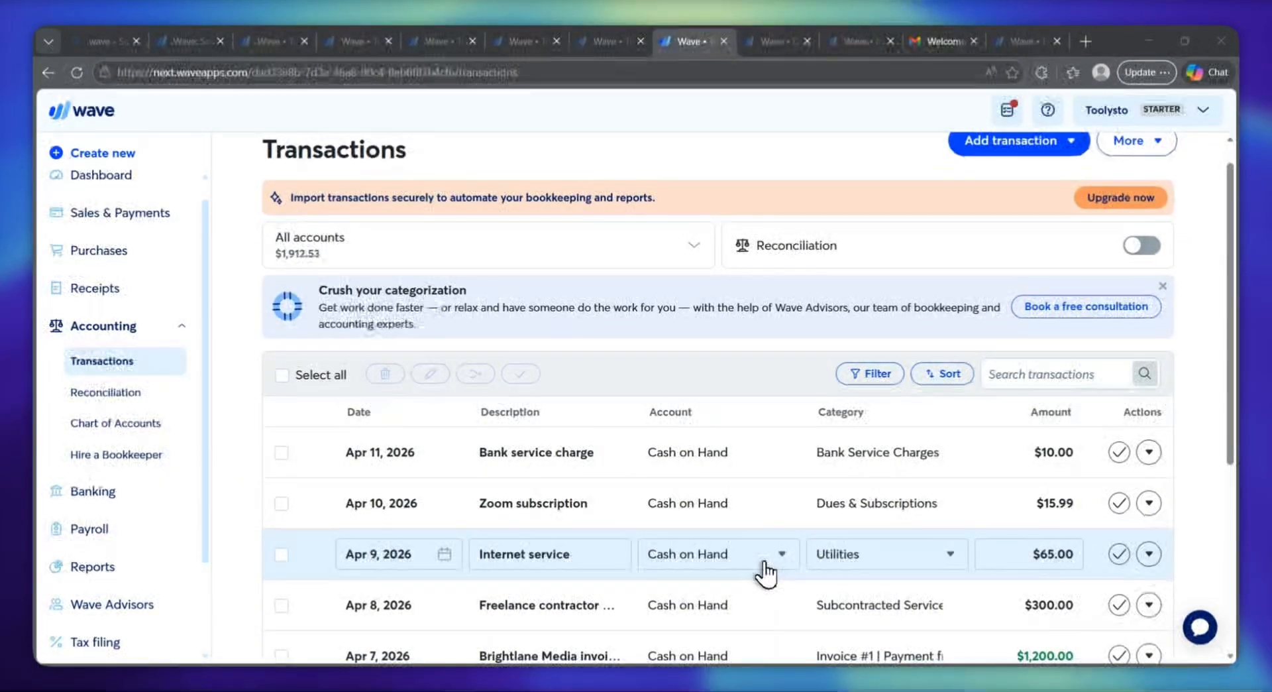
scroll(841, 403, "up", 1)
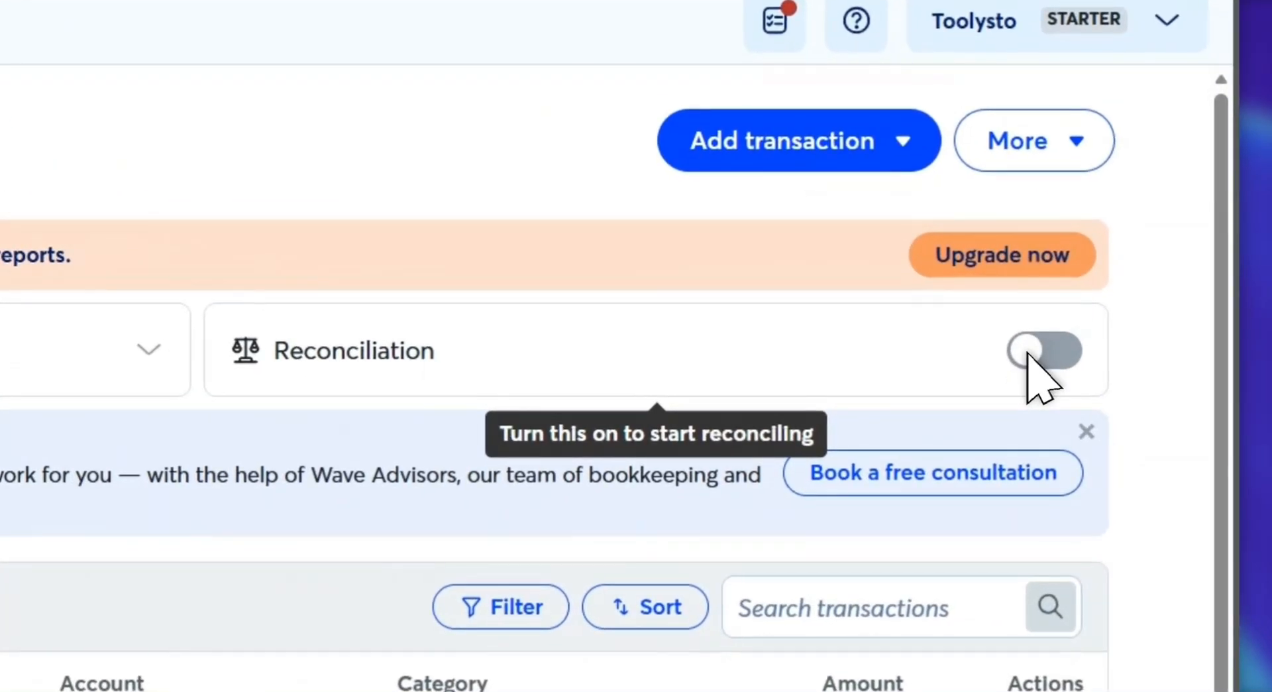
left_click(1141, 273)
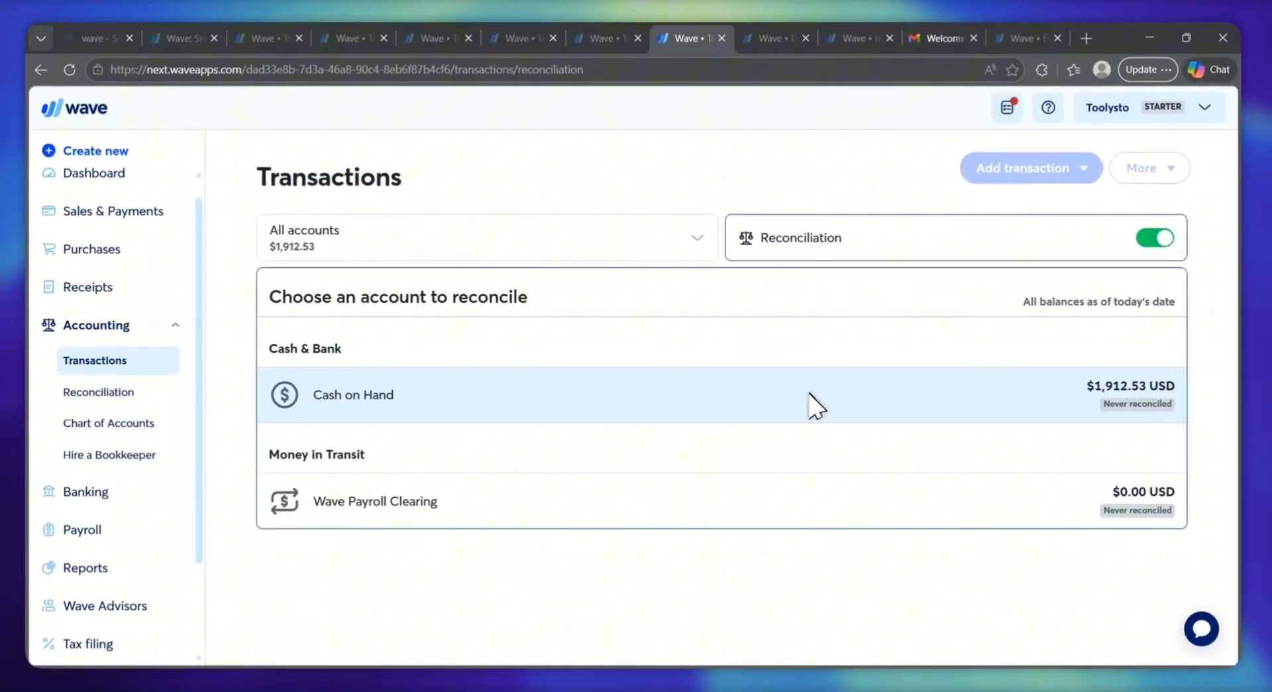
left_click(631, 349)
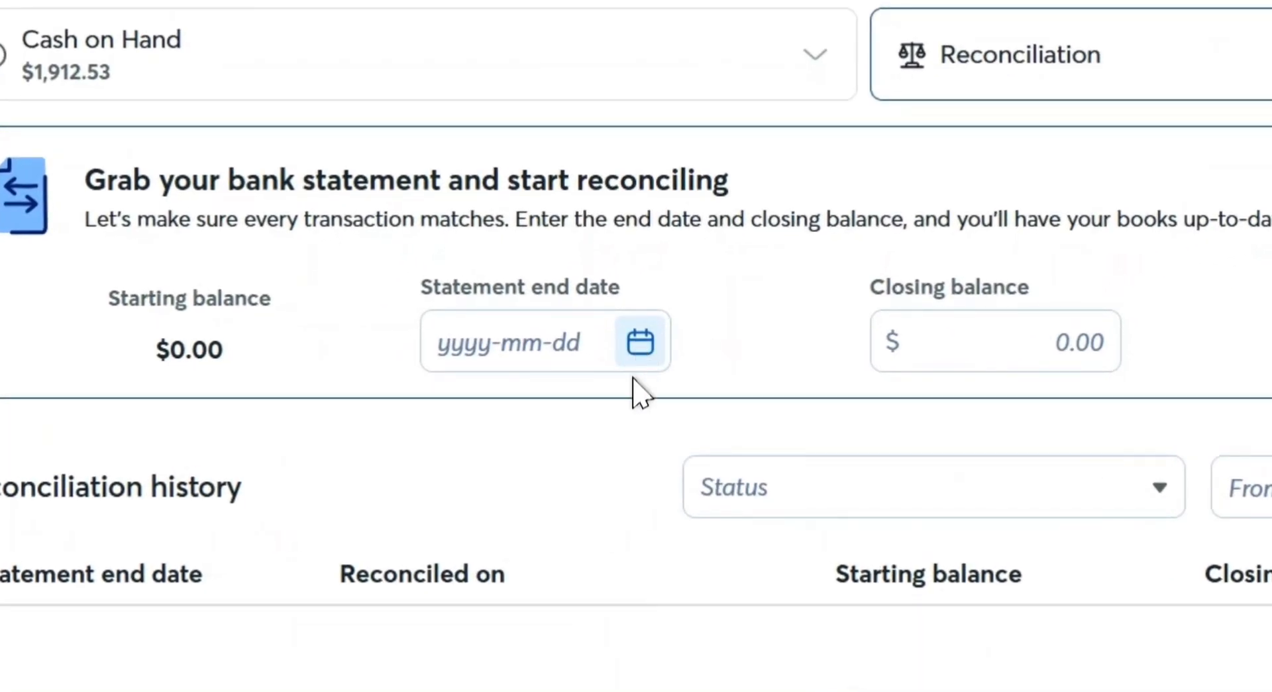
left_click(943, 337)
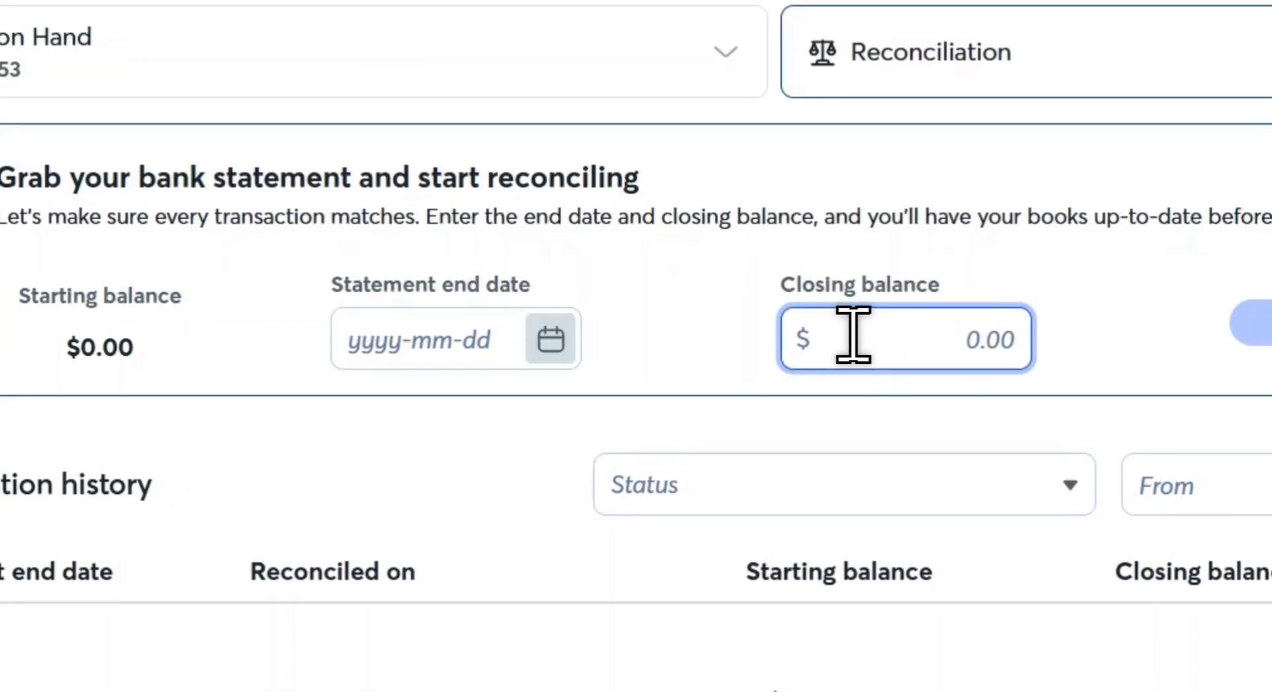
left_click(899, 315)
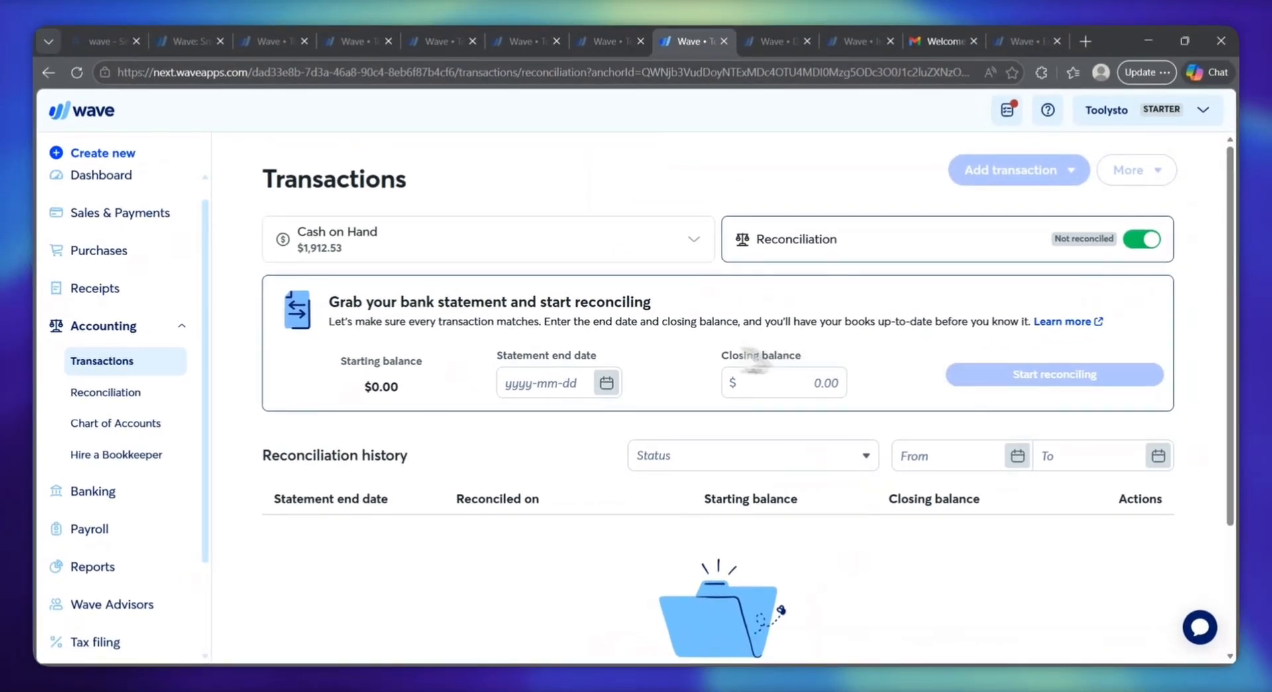
scroll(595, 545, "down", 1)
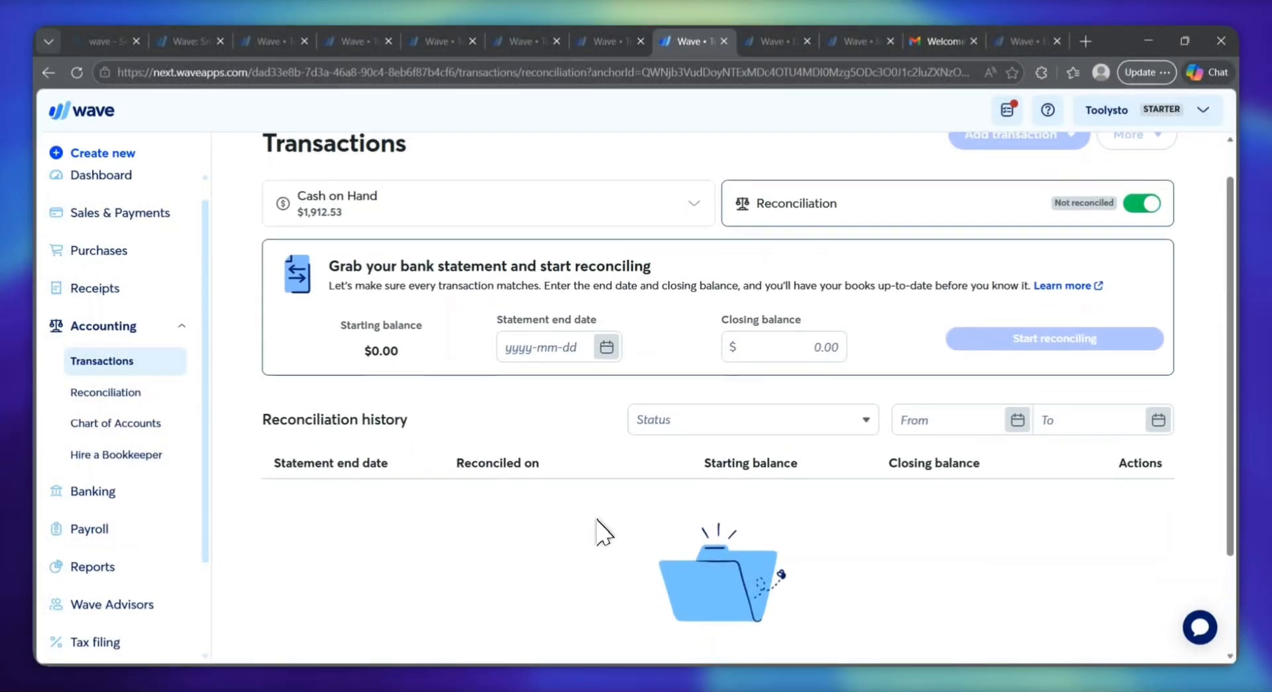
scroll(604, 533, "up", 1)
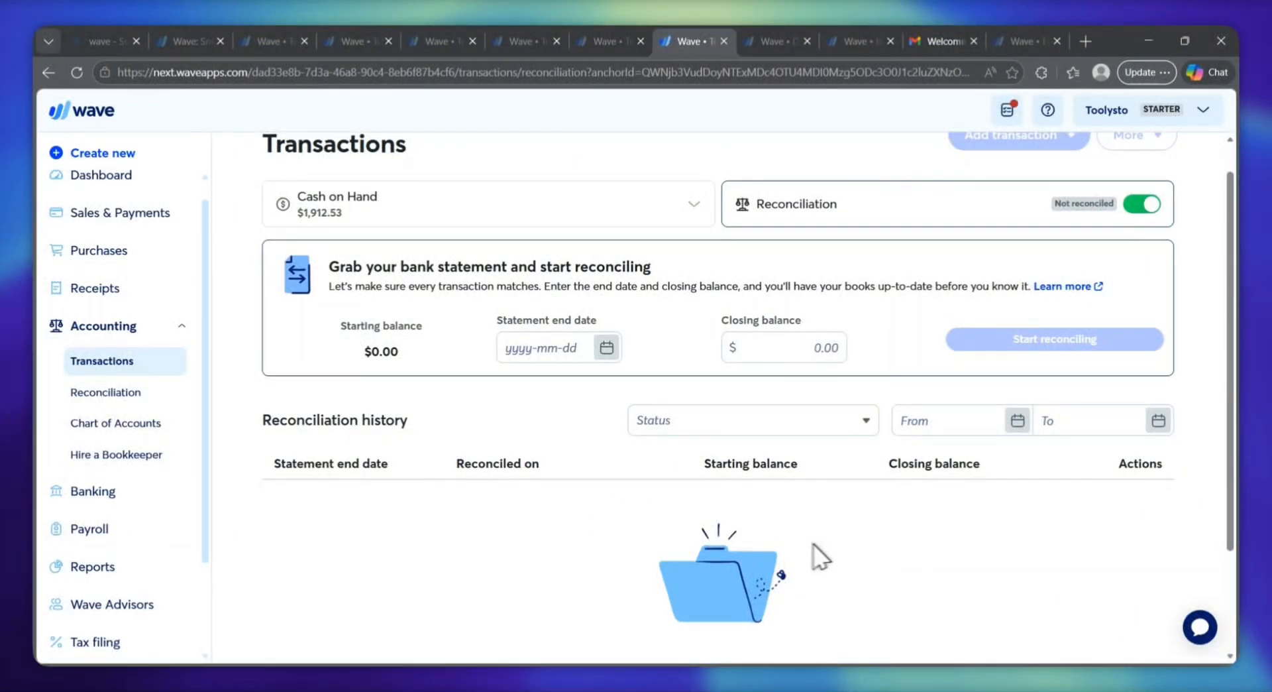
scroll(810, 550, "up", 1)
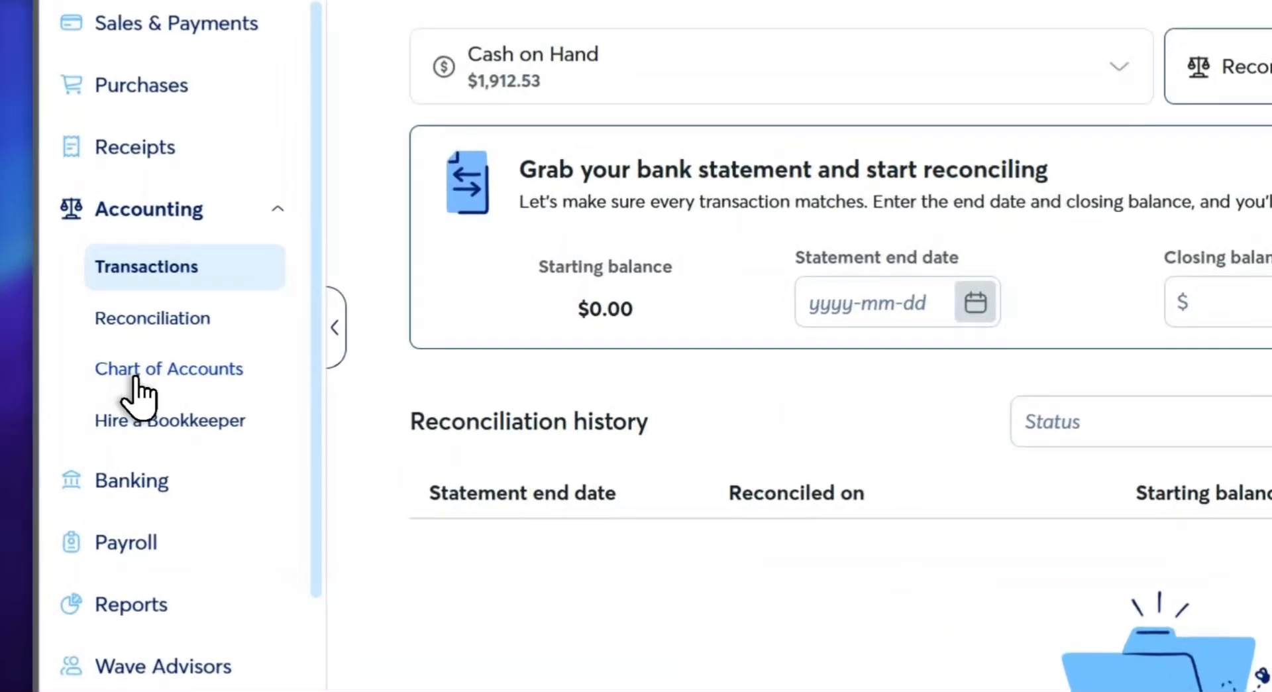
- Open the Chart of Accounts and review Cash on Hand, Wave Payroll Clearing and Accounts Receivable
left_click(96, 421)
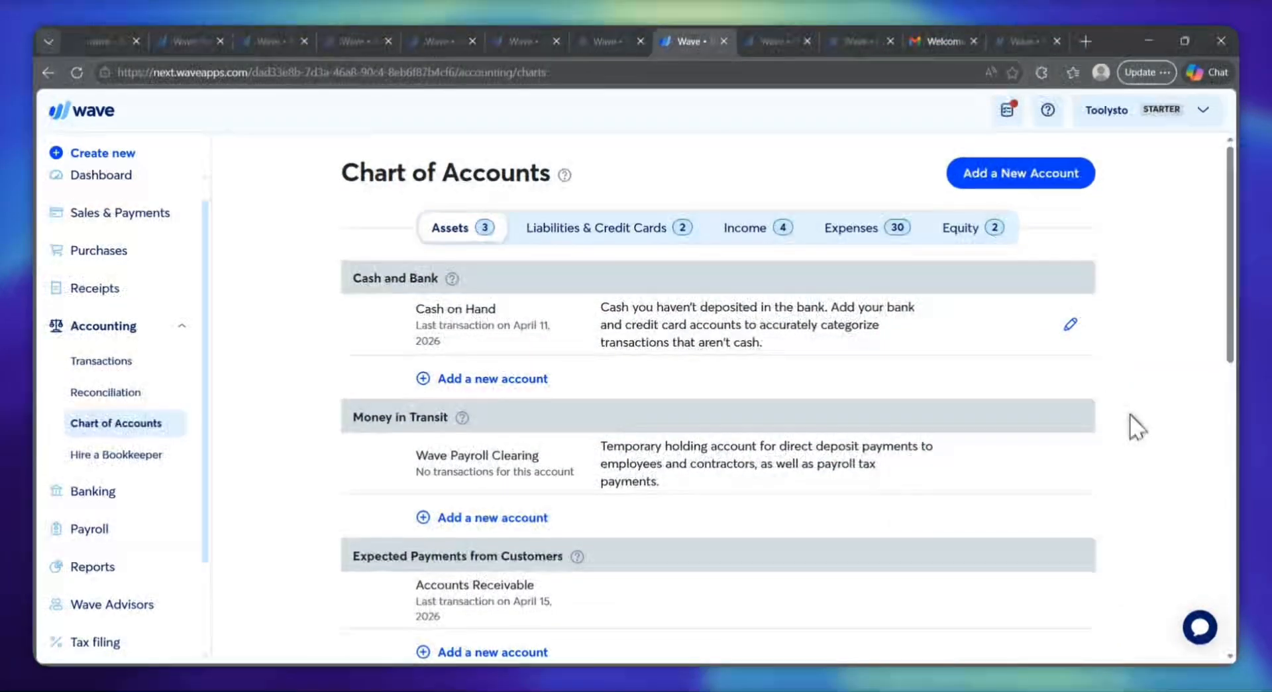
scroll(1129, 414, "down", 2)
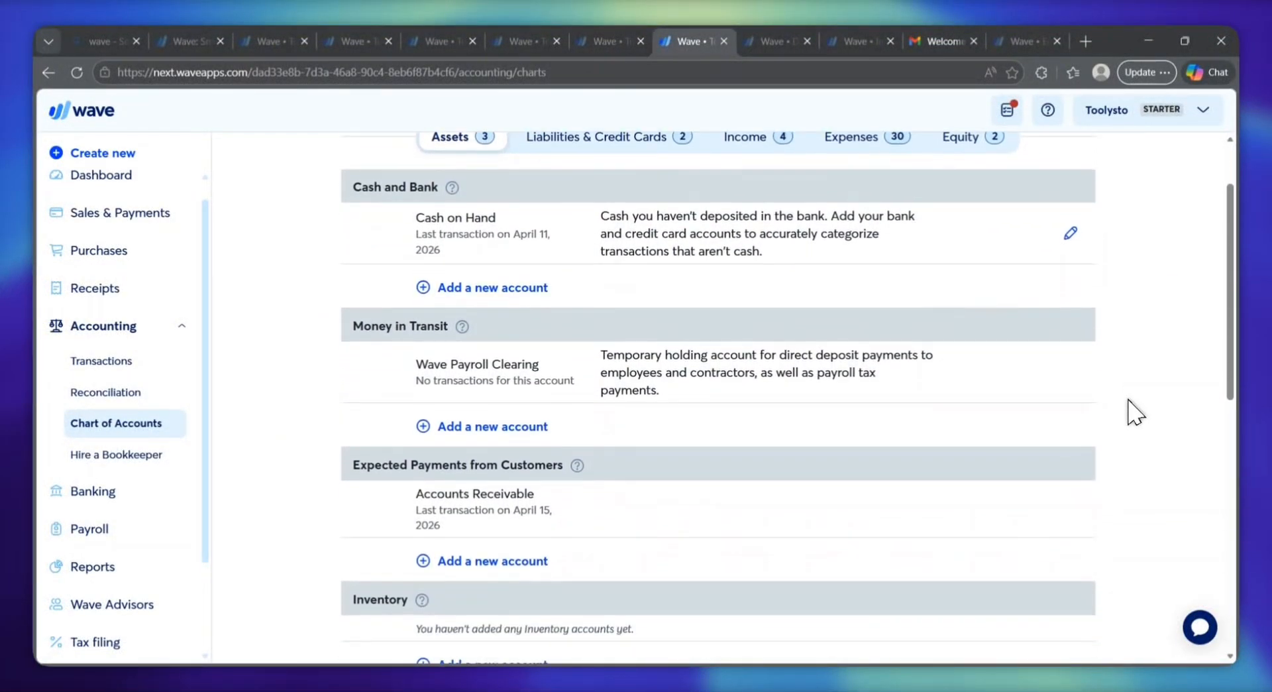
scroll(1135, 413, "down", 2)
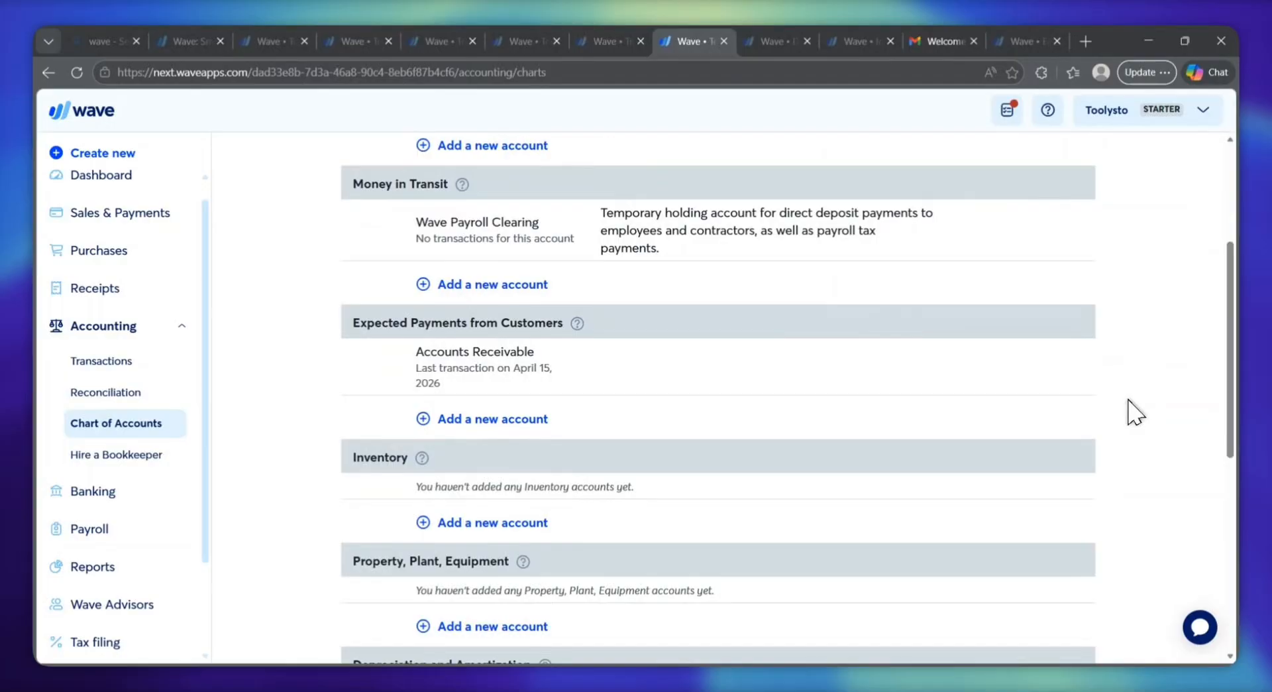
scroll(1135, 412, "down", 4)
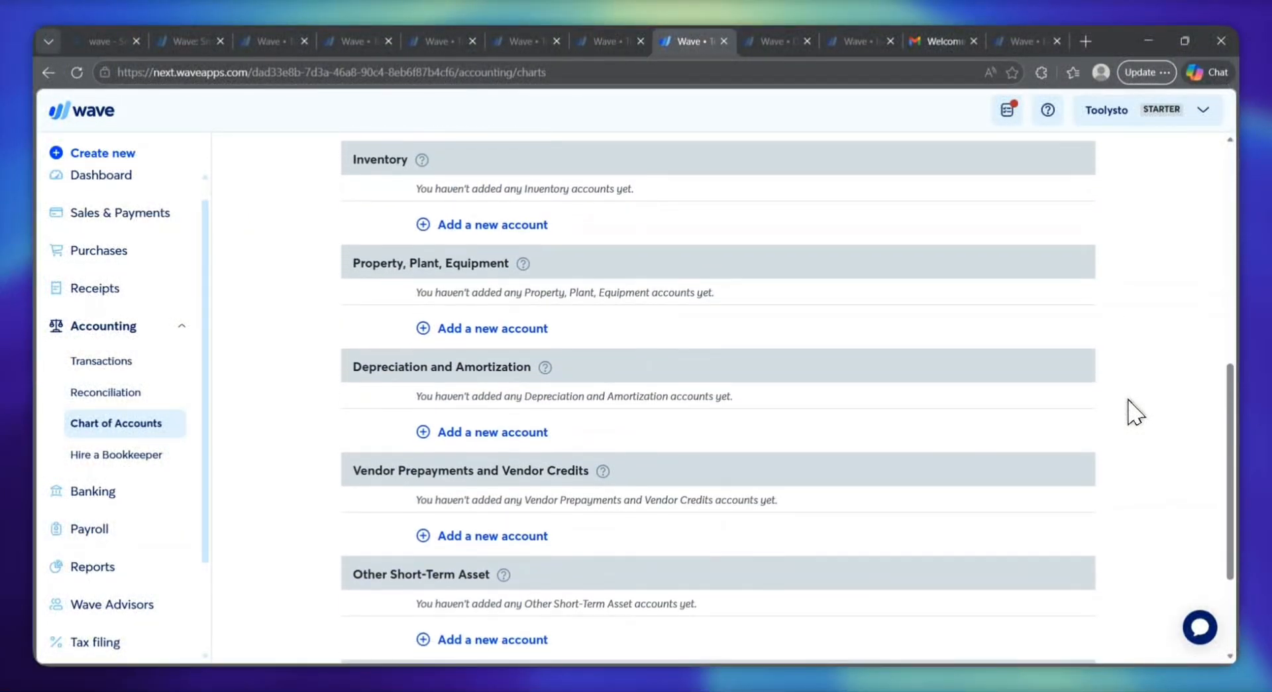
scroll(1135, 412, "up", 8)
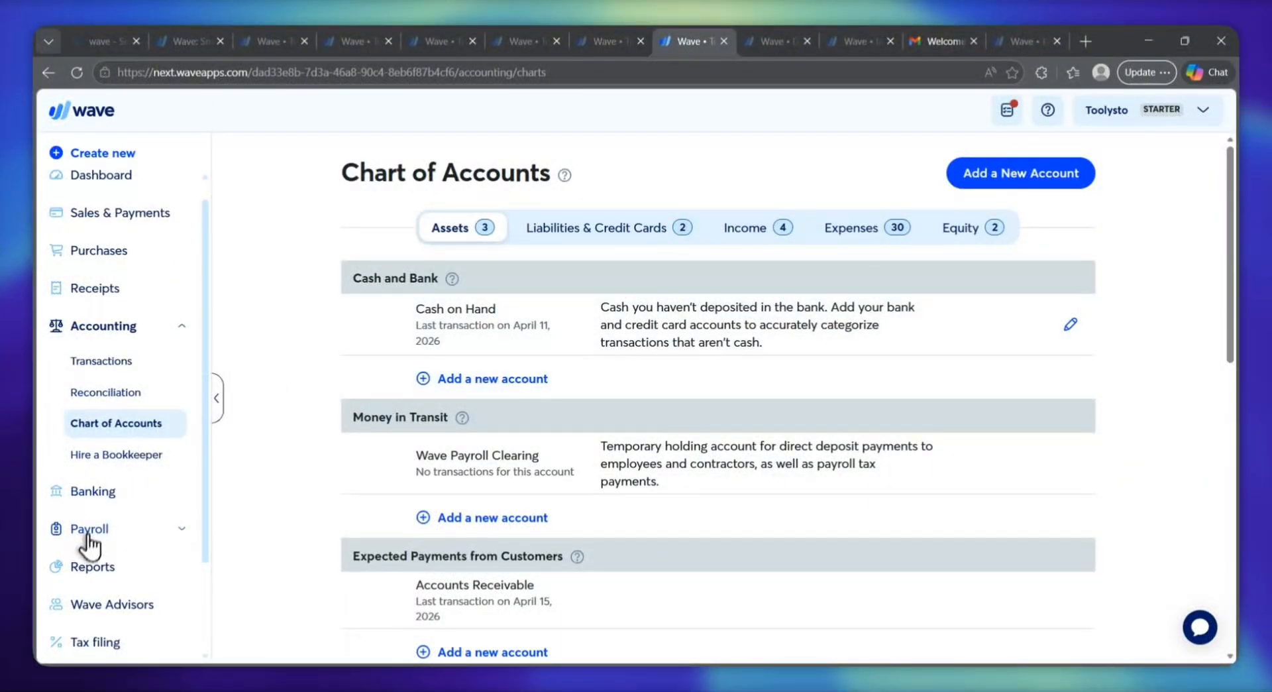
scroll(88, 530, "down", 2)
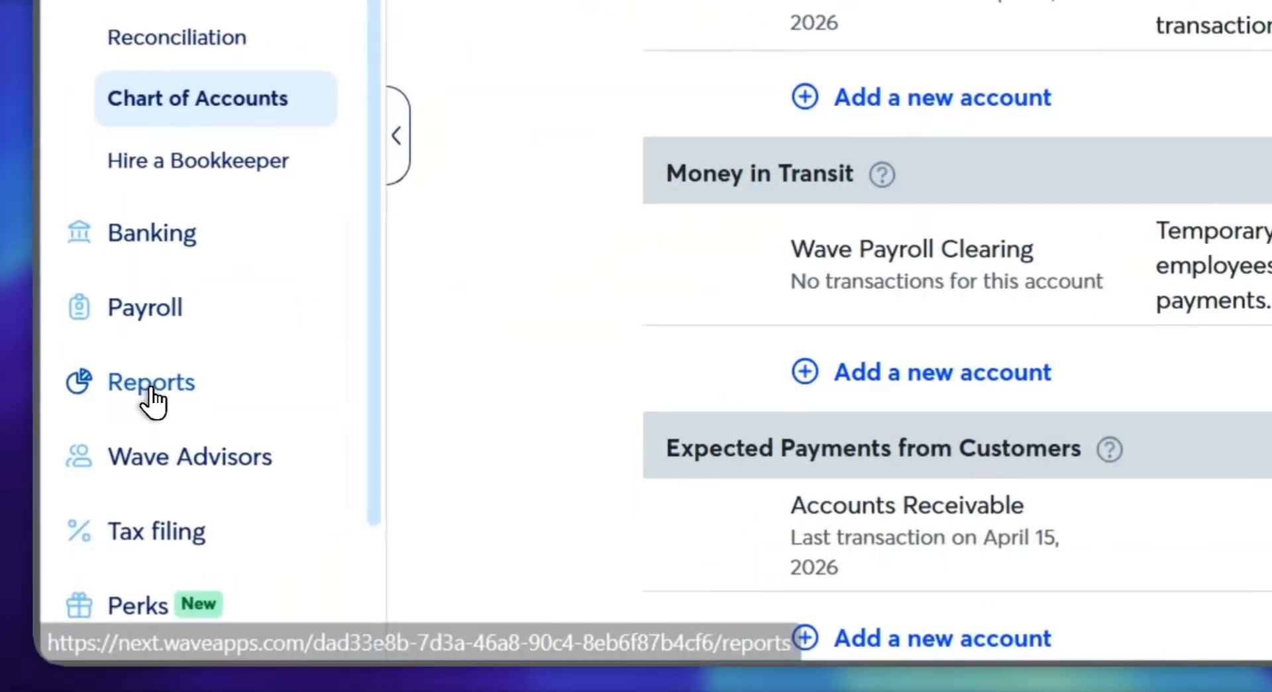
- Review the Profit & Loss report with $462.53 net profit, then open the Balance Sheet
left_click(94, 524)
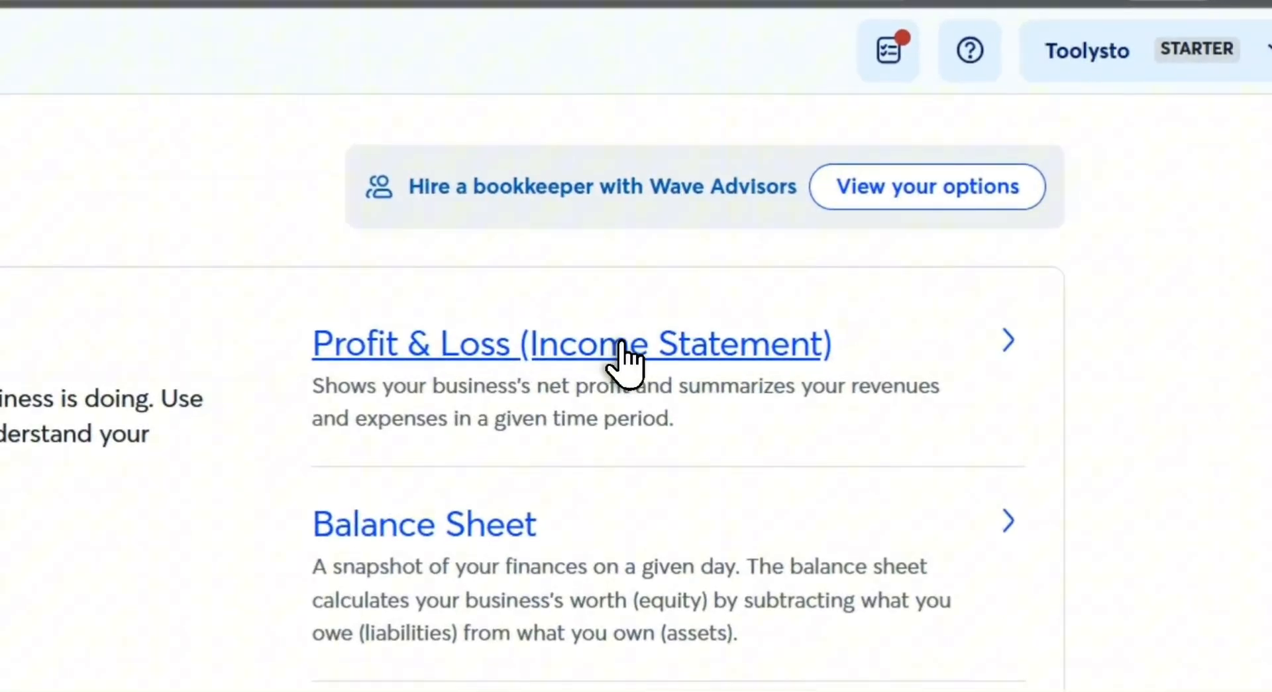
left_click(872, 258)
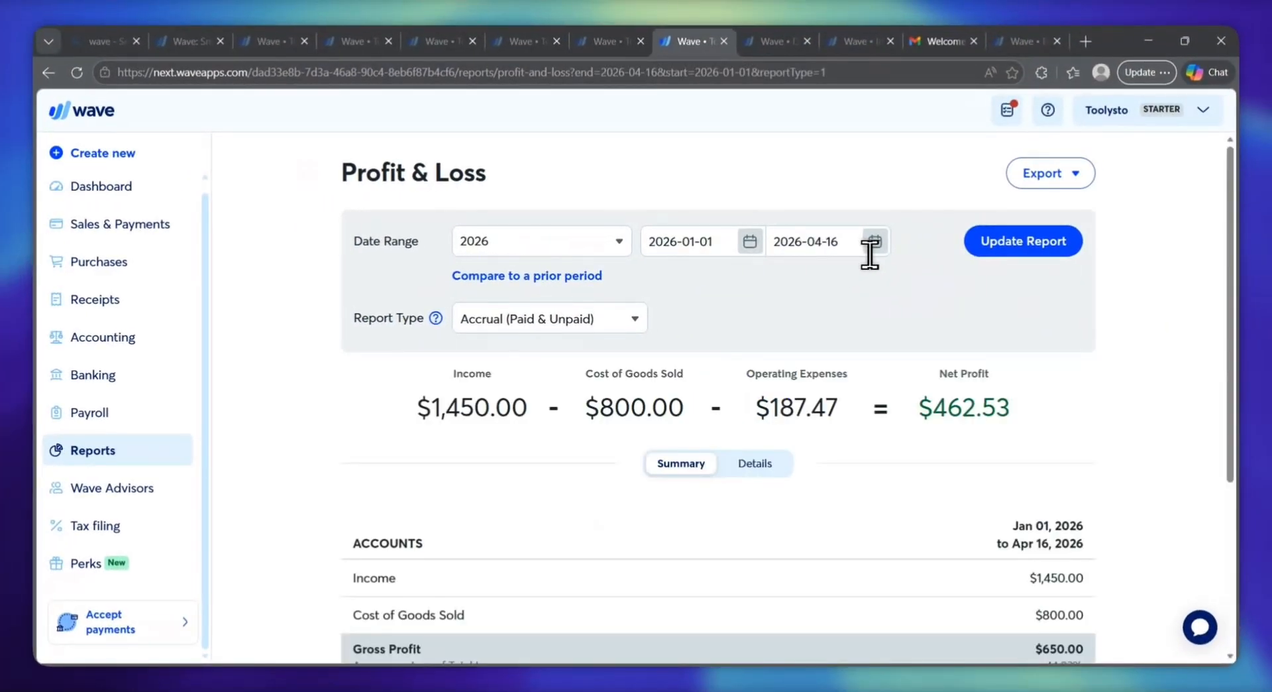
scroll(911, 495, "down", 2)
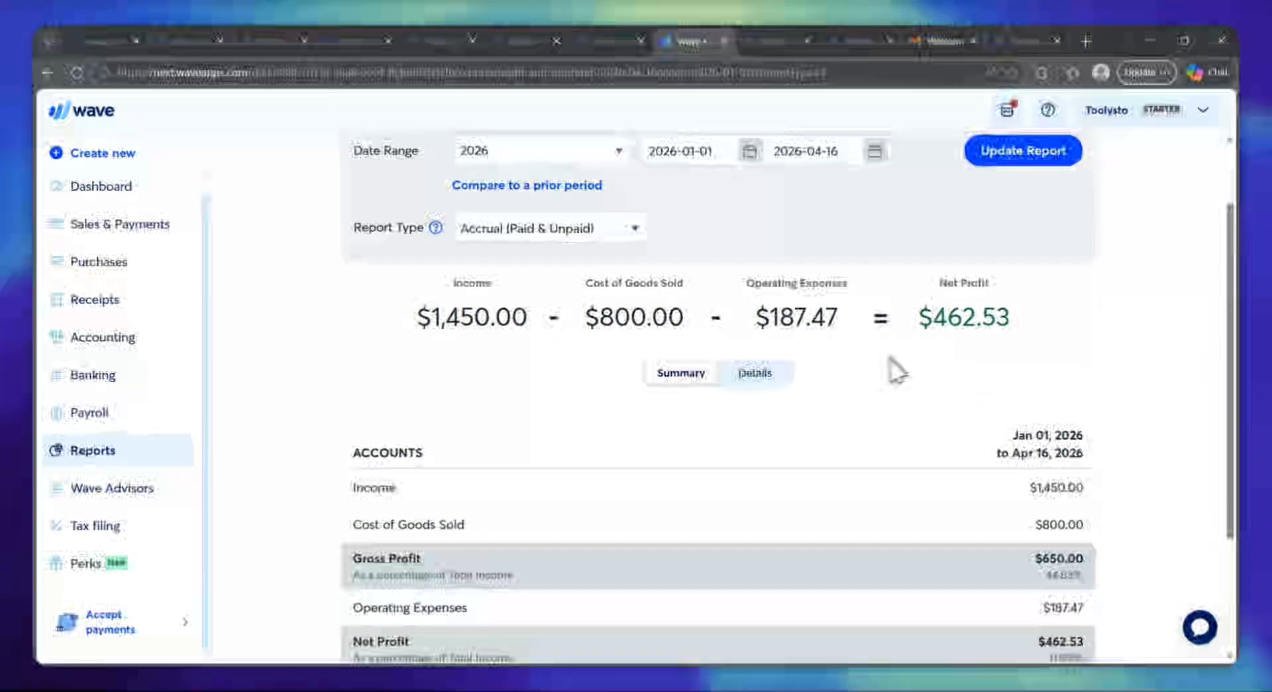
scroll(833, 364, "up", 2)
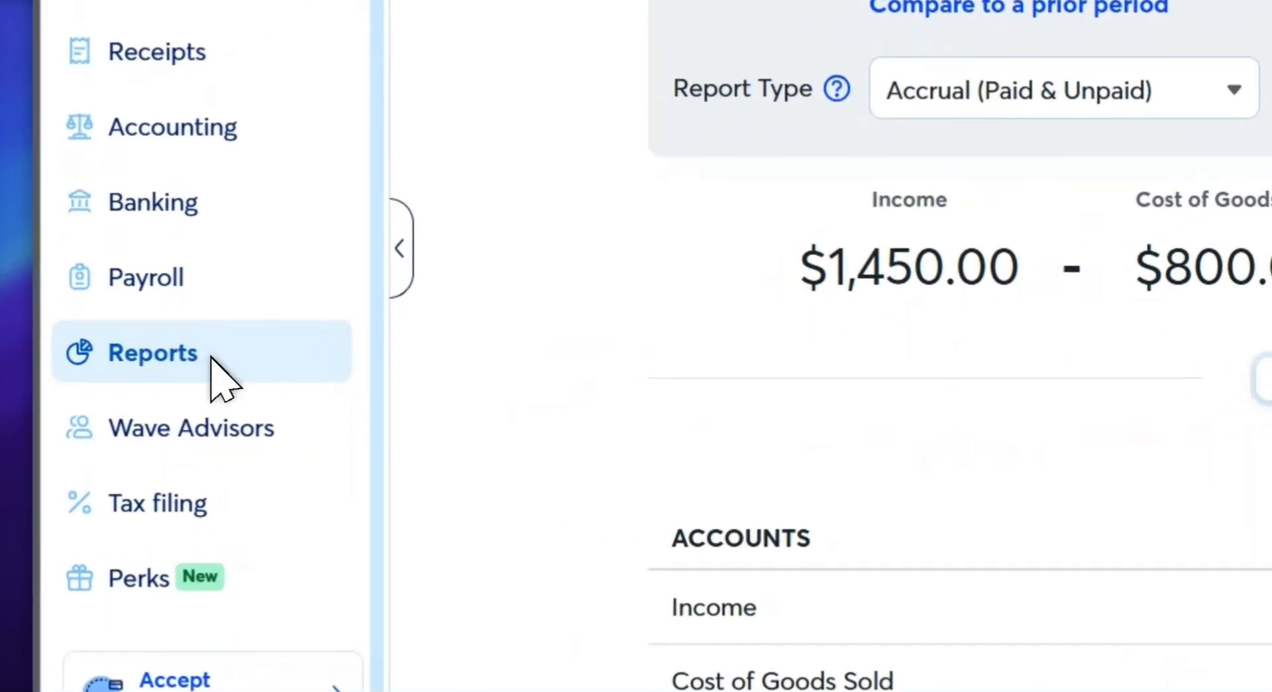
left_click(121, 452)
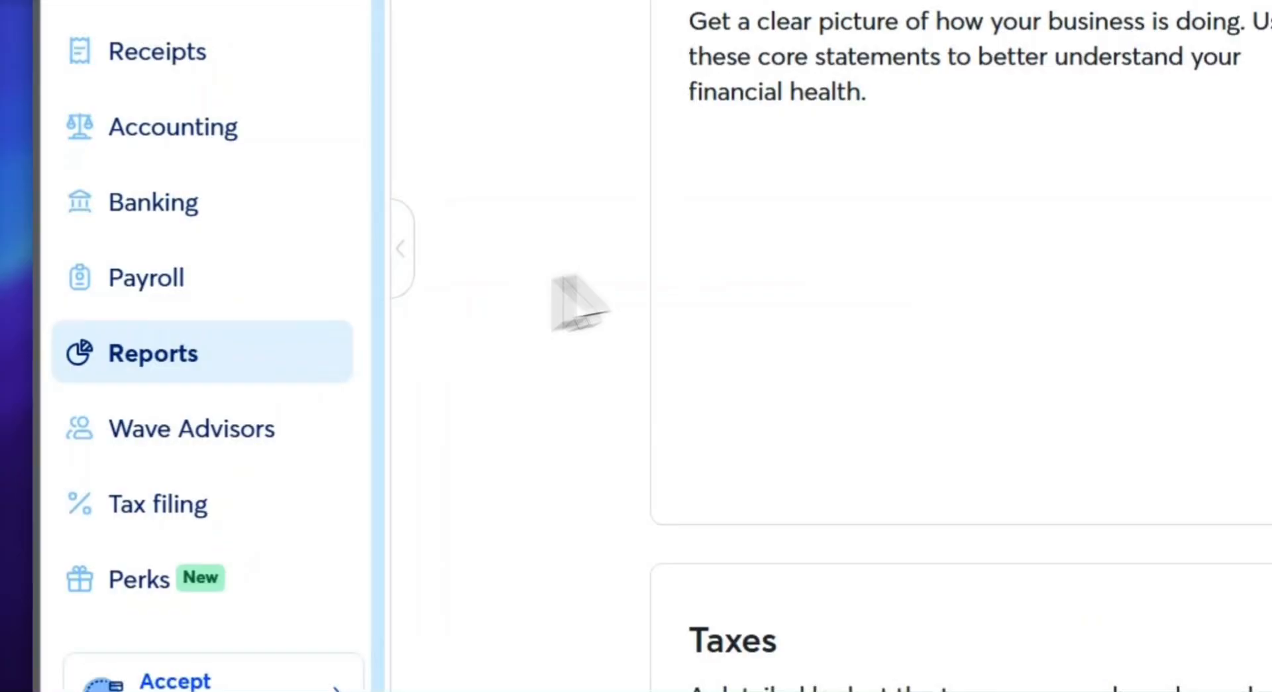
left_click(895, 334)
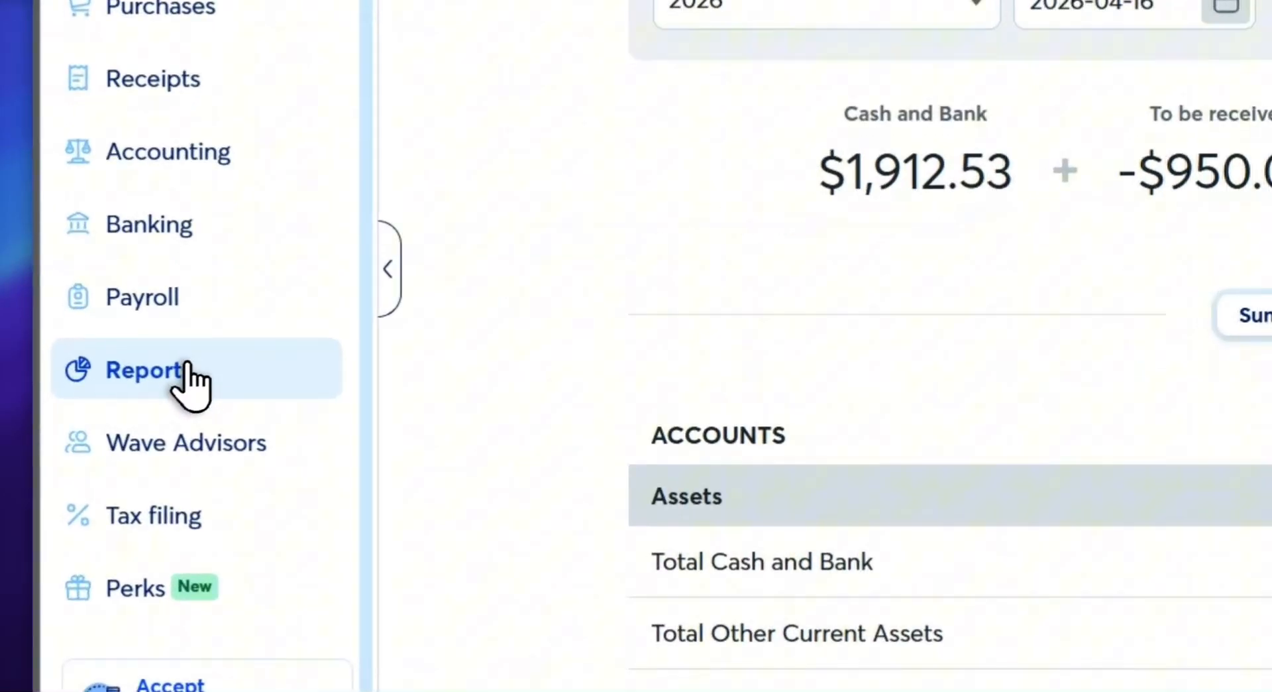
- Review the Mar 1–Apr 16, 2026 Cash Flow report showing $1,912.53 net change
left_click(106, 452)
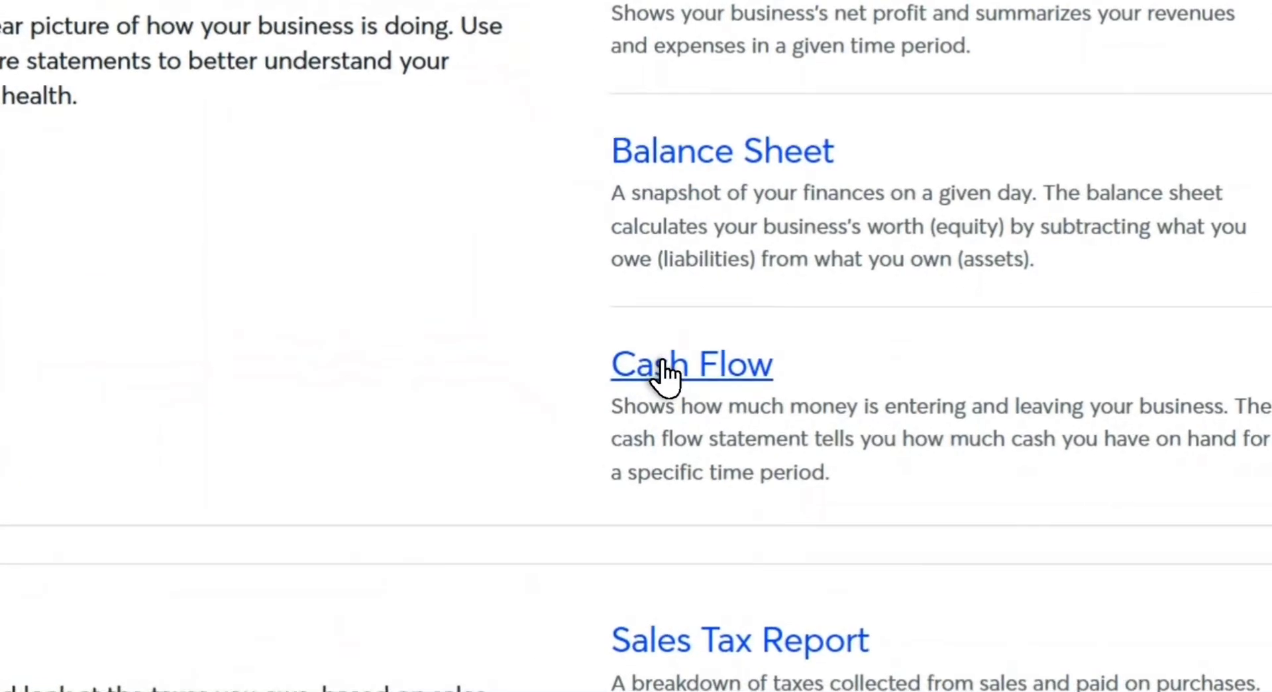
left_click(746, 453)
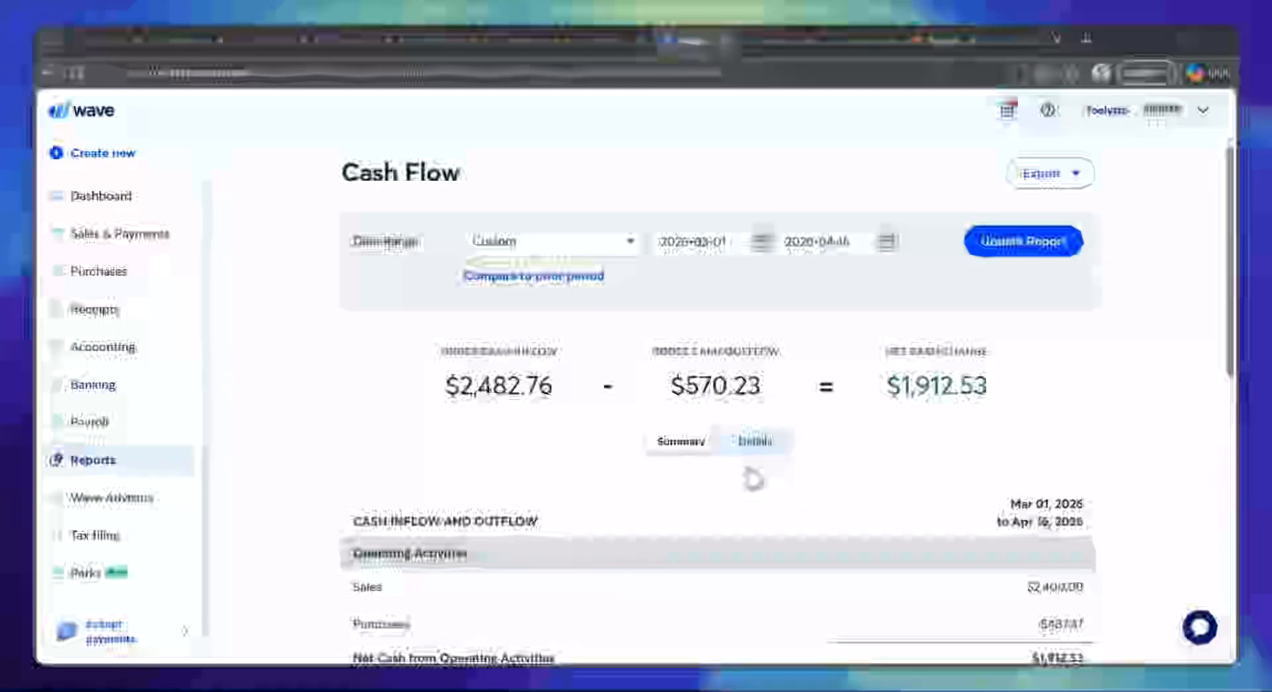
scroll(725, 506, "down", 3)
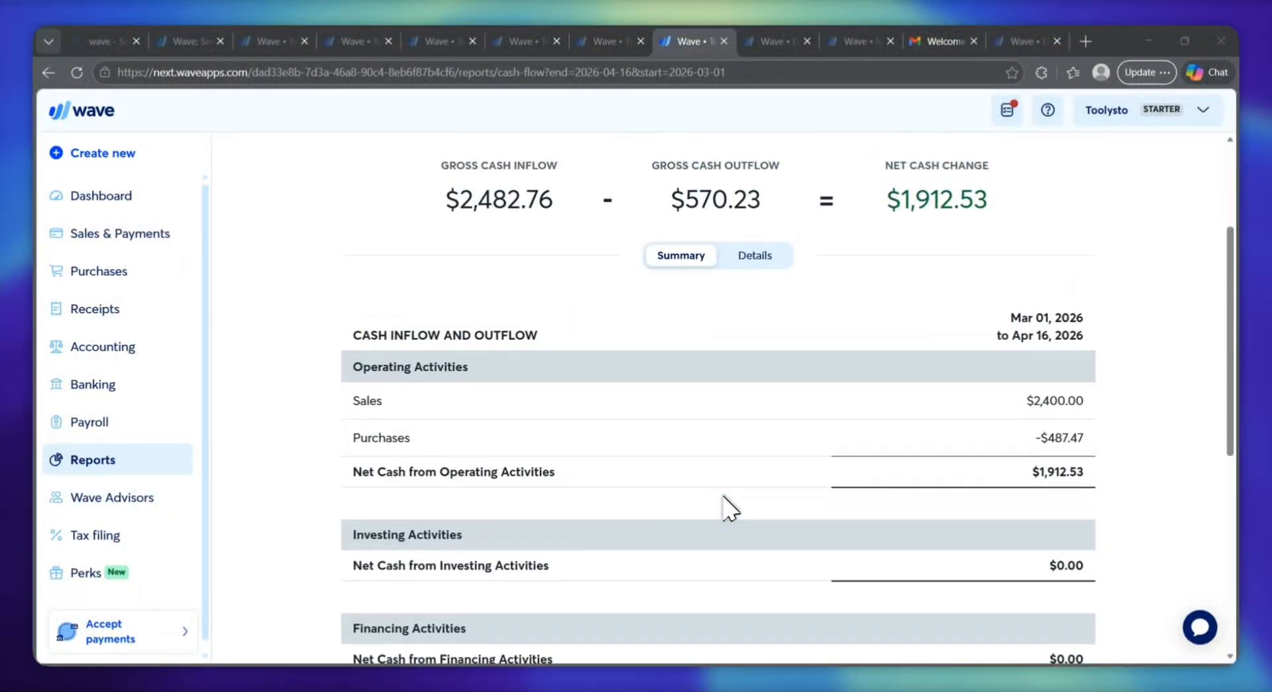
scroll(724, 497, "up", 3)
left_click(129, 456)
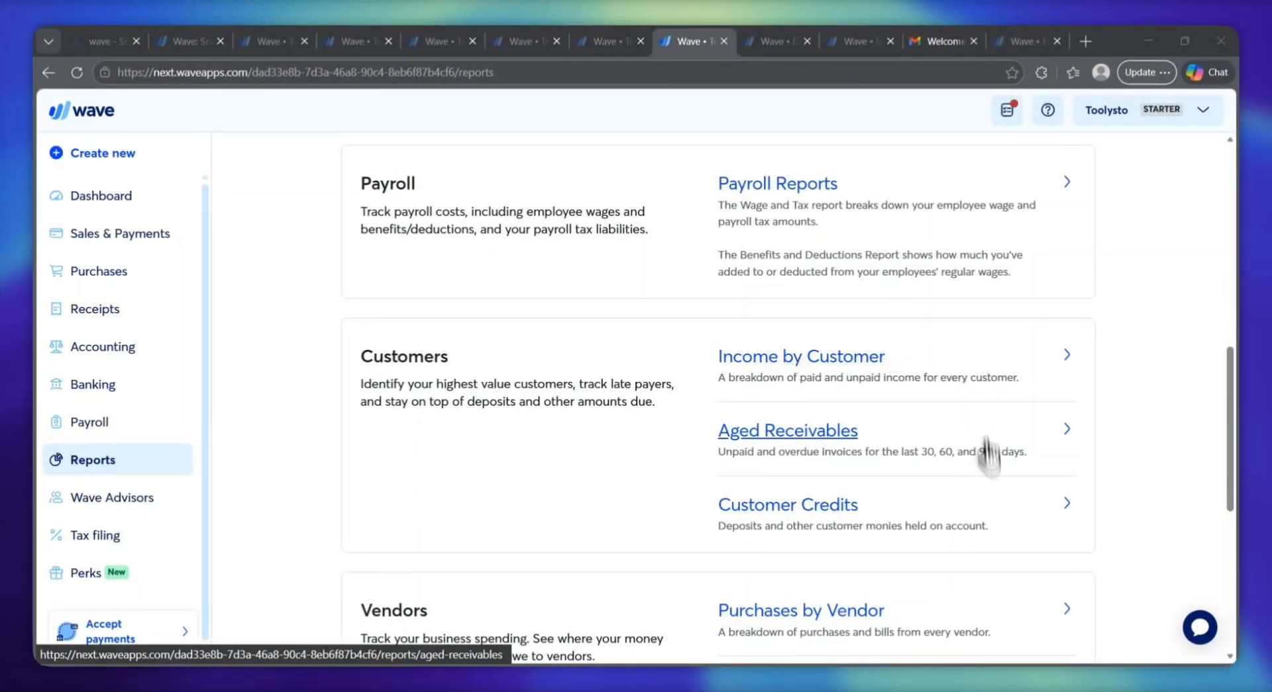
scroll(888, 591, "down", 2)
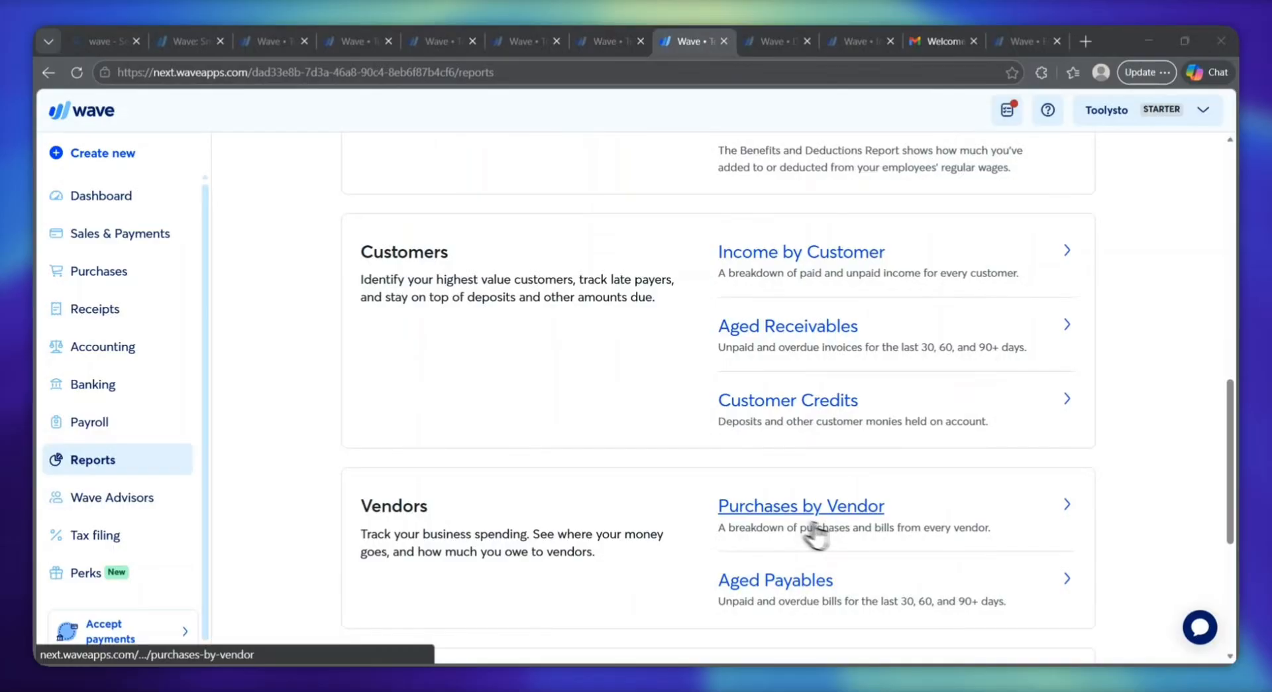
scroll(868, 593, "down", 4)
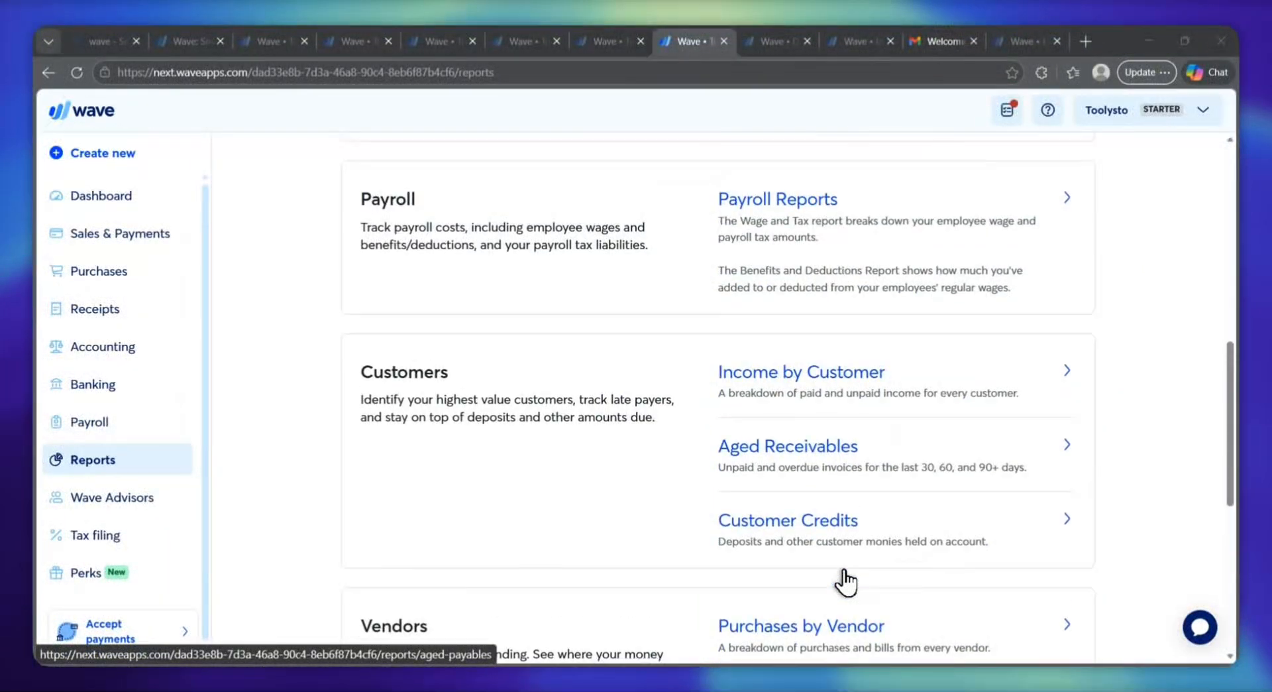
scroll(845, 580, "up", 2)
scroll(845, 580, "up", 10)
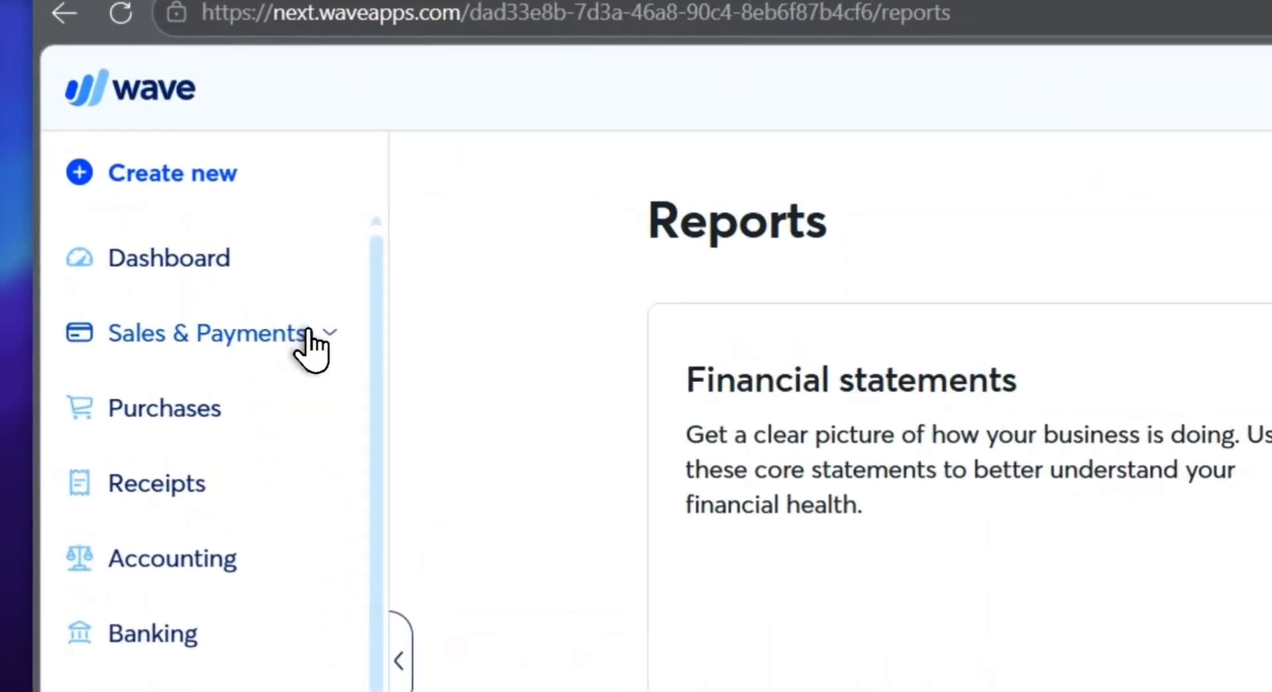
left_click(166, 233)
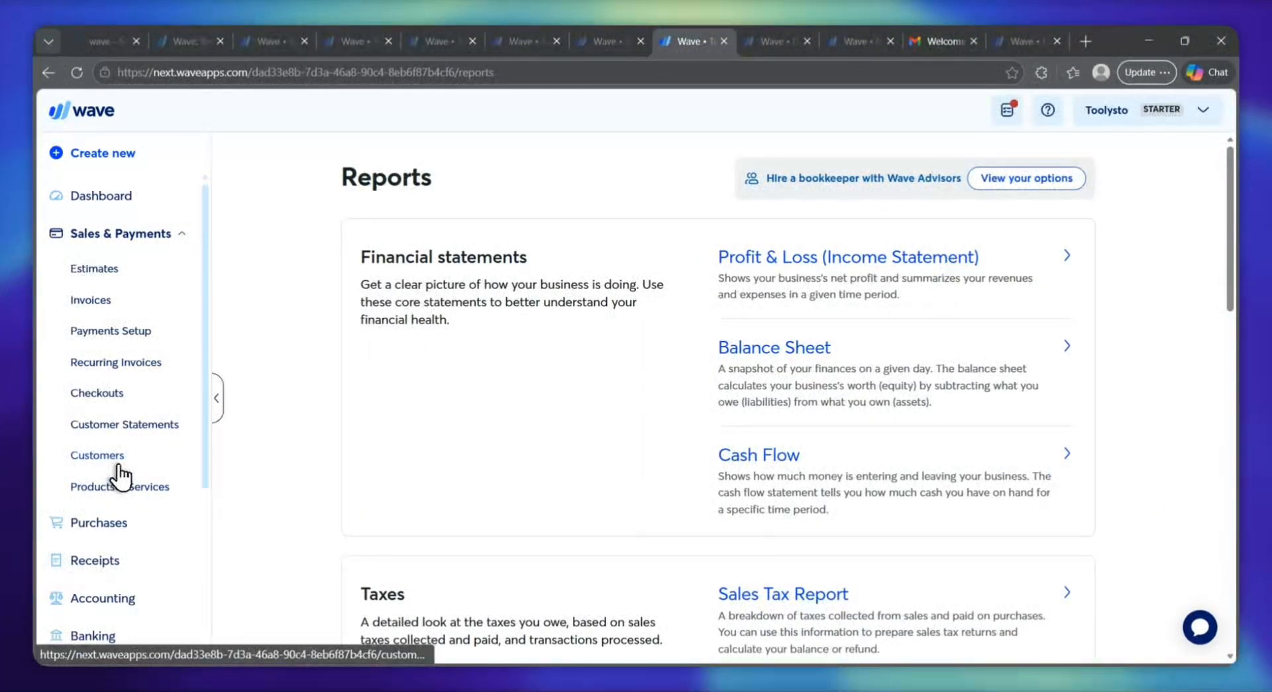
scroll(159, 537, "down", 3)
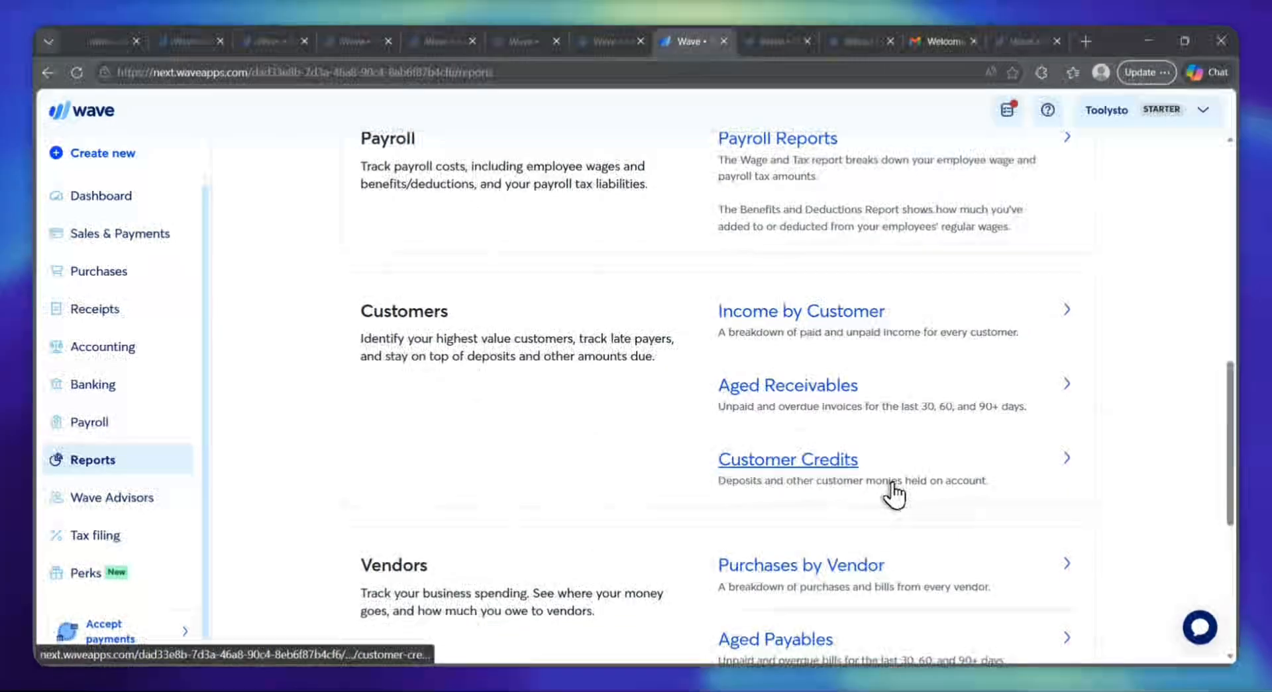
scroll(893, 491, "down", 2)
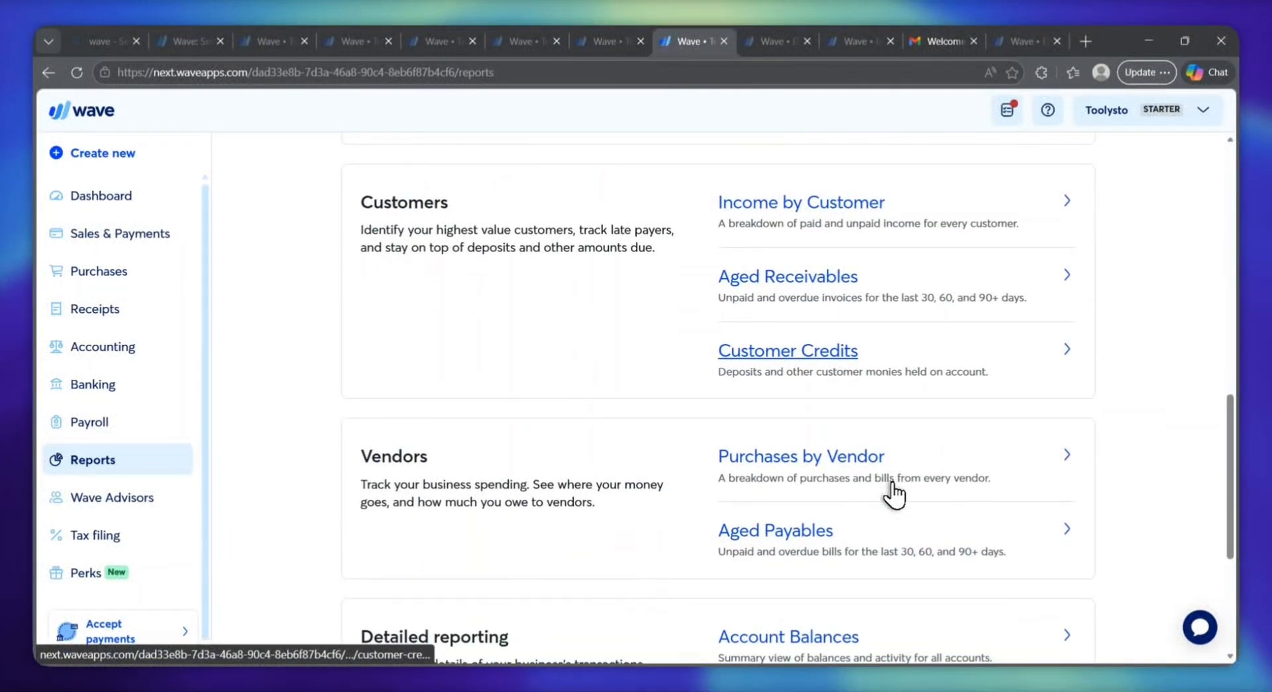
scroll(893, 492, "up", 1)
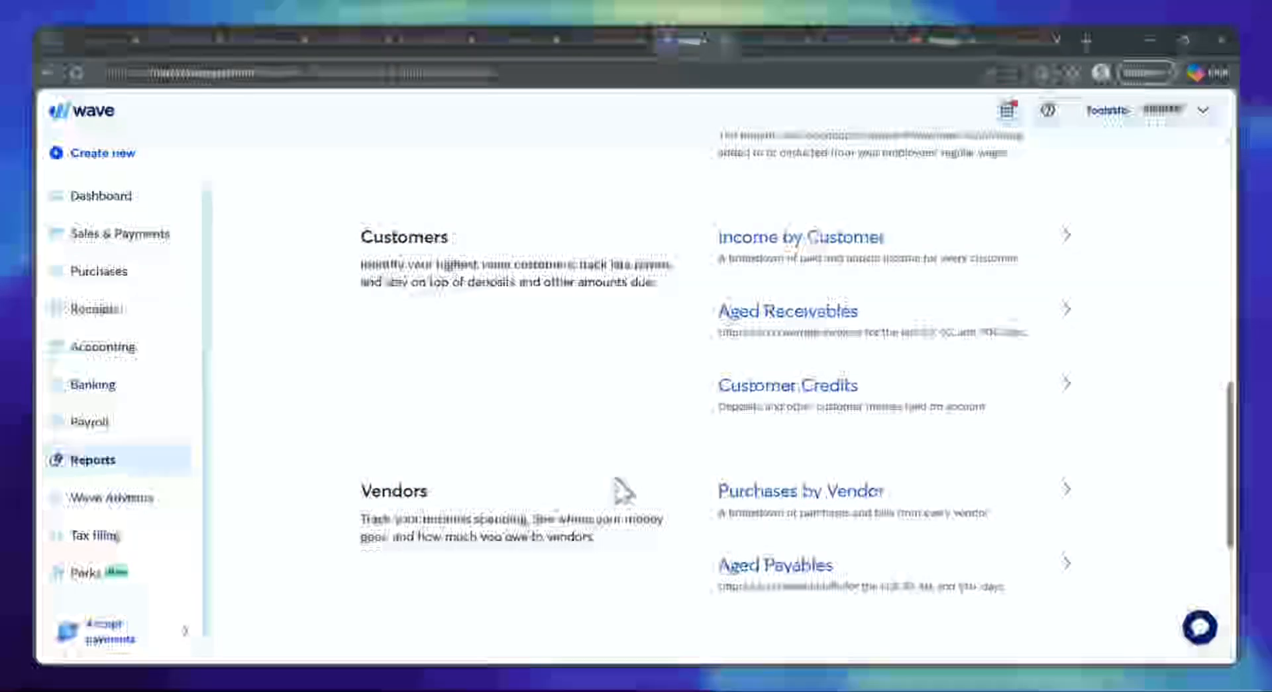
scroll(535, 506, "up", 1)
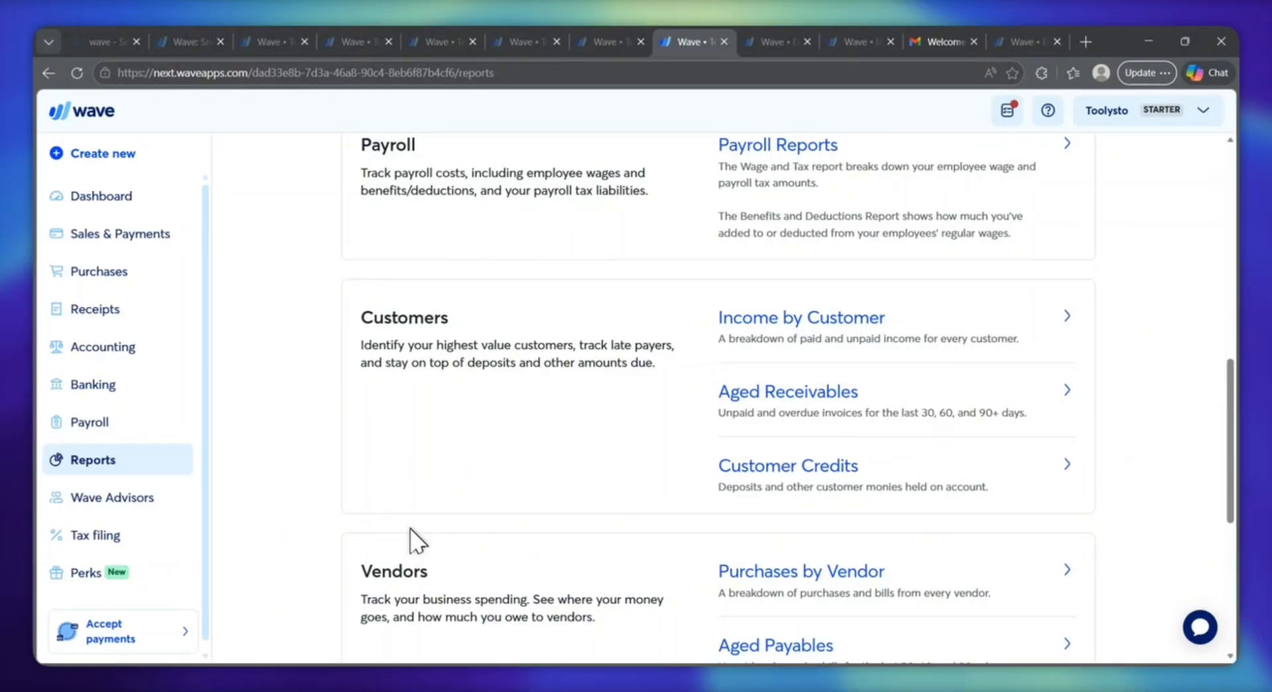
scroll(528, 437, "up", 3)
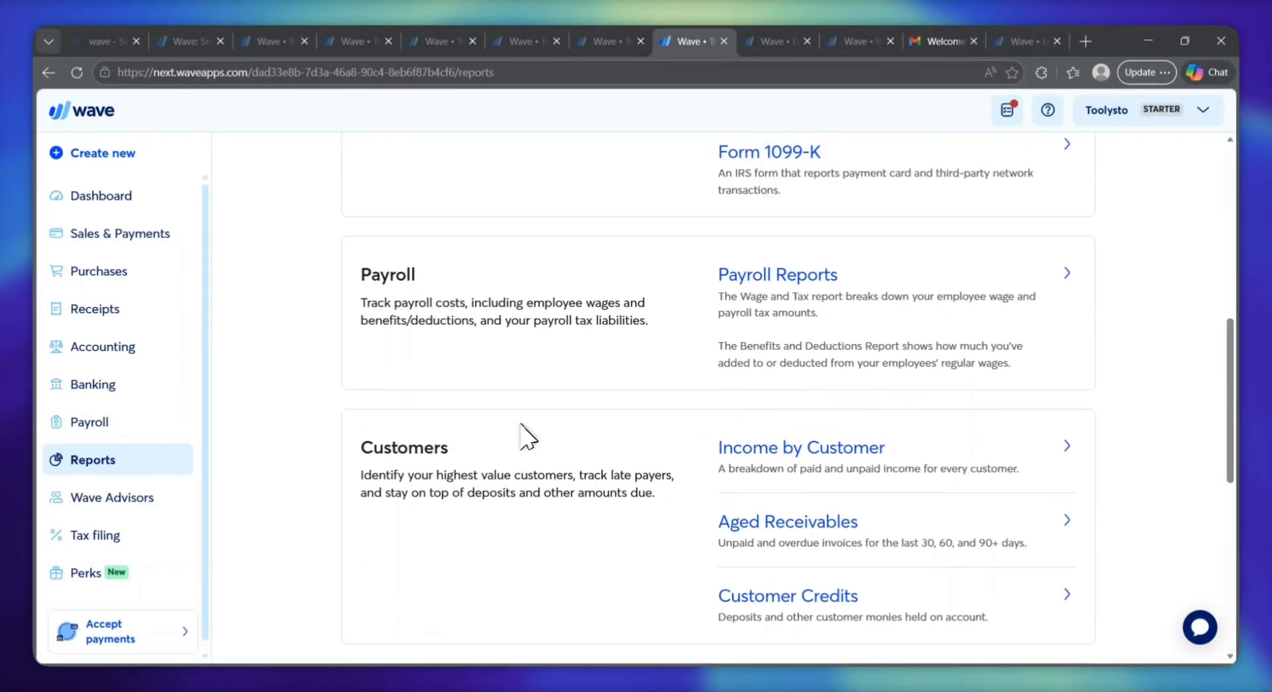
scroll(528, 438, "up", 10)
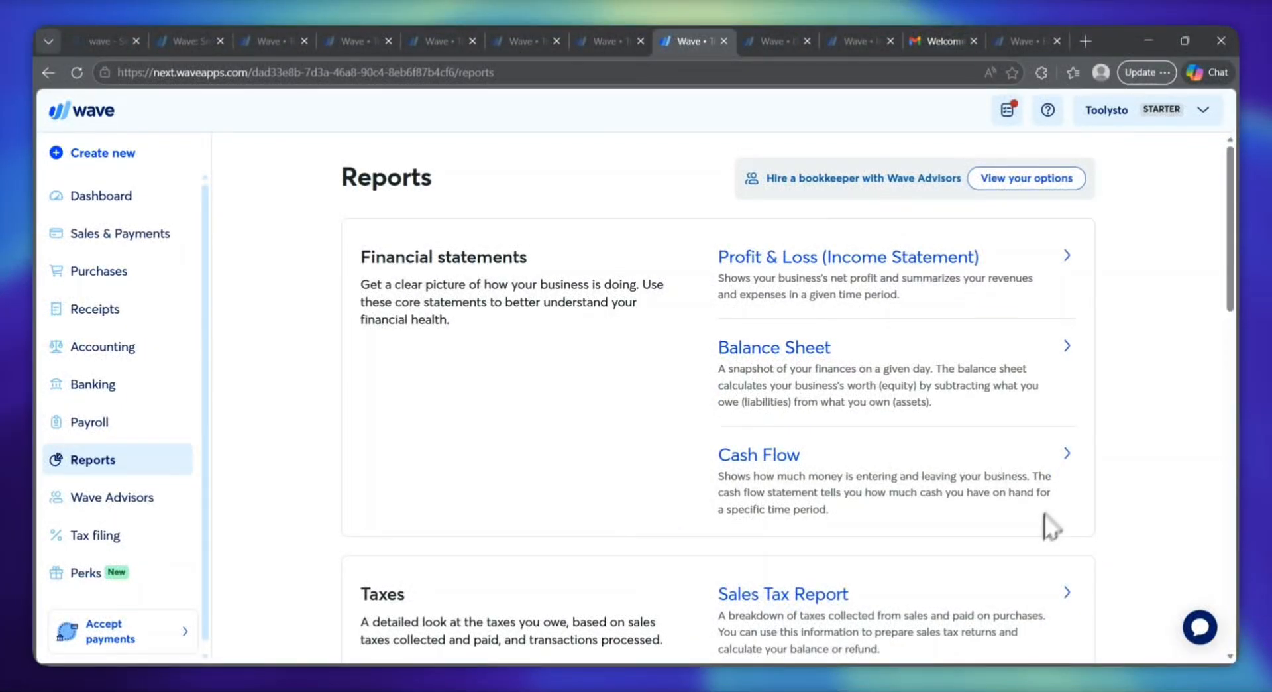
scroll(924, 573, "down", 3)
scroll(924, 573, "up", 4)
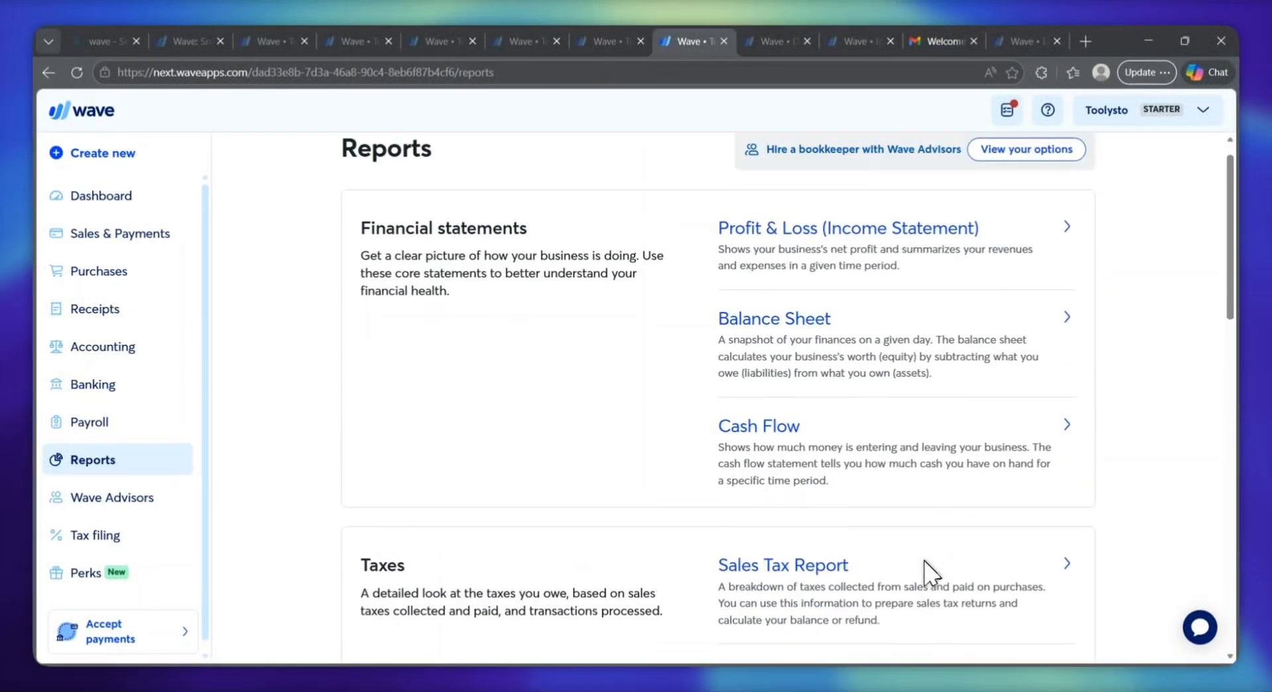